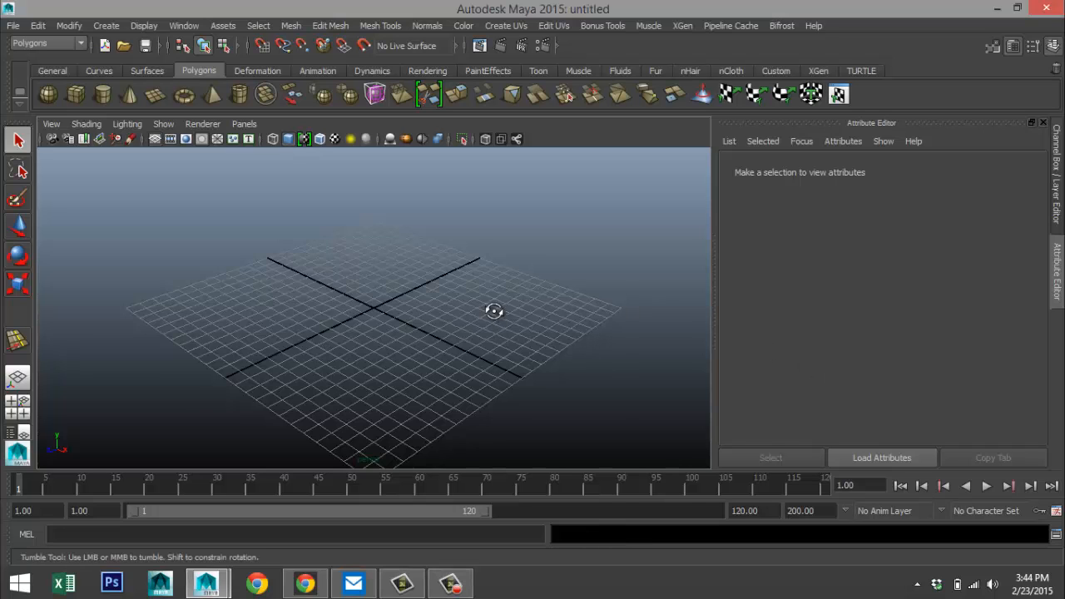
- Create a polygon cube about 3.9 wide, 9.6 high and 12.1 deep, and scale it to about 0.72 in X and 0.9 in Z
{"action": "left_click_drag", "start_coordinate": [494, 309], "coordinate": [533, 314], "text": "alt"}
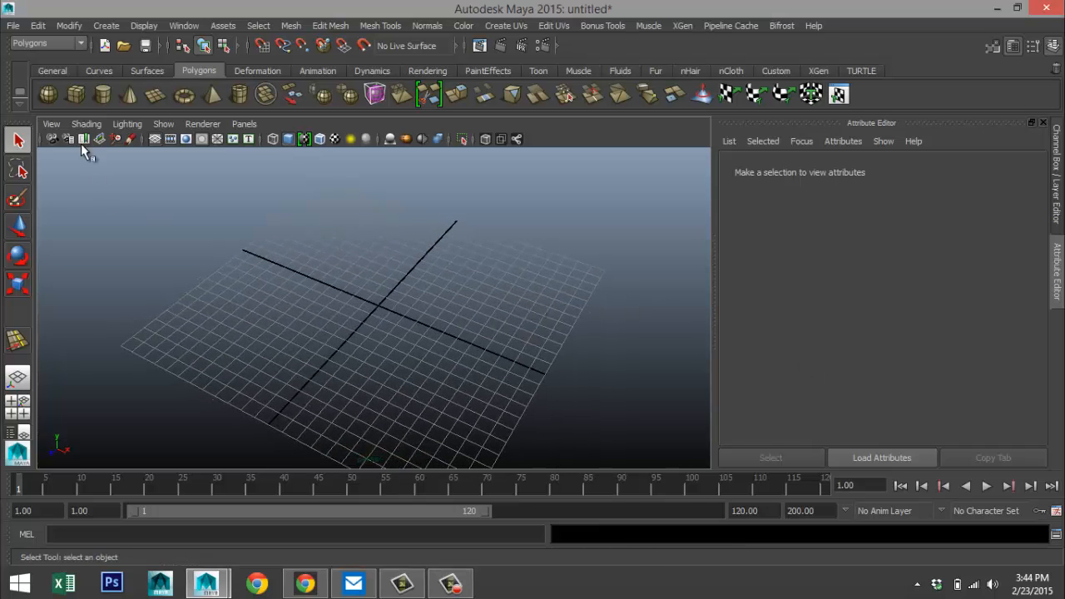
{"action": "left_click_drag", "start_coordinate": [298, 386], "coordinate": [420, 211]}
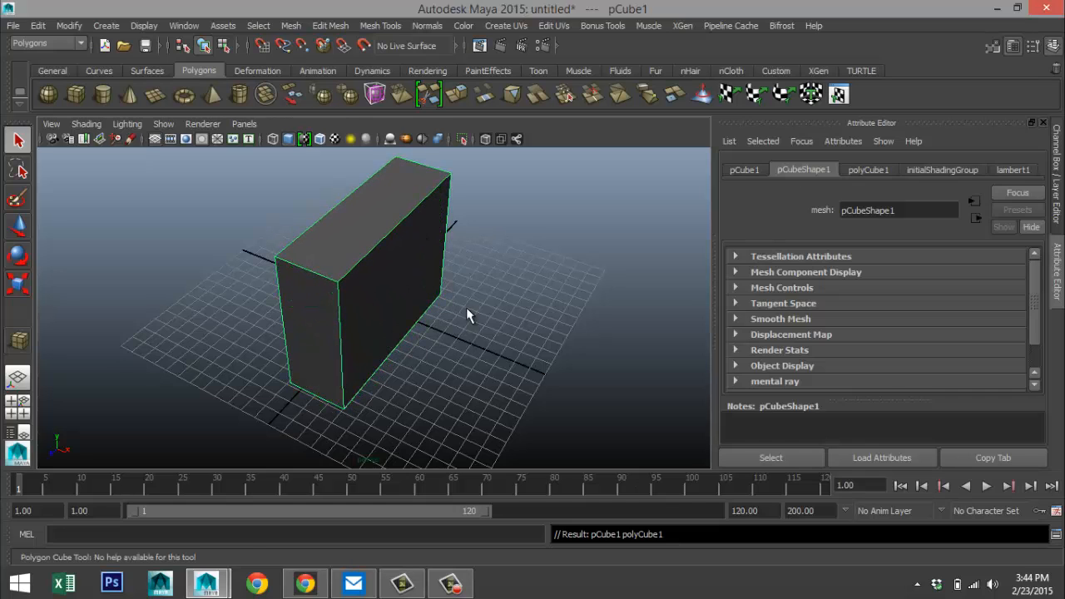
{"action": "left_click_drag", "start_coordinate": [468, 313], "coordinate": [377, 308], "text": "alt"}
{"action": "key", "text": "r"}
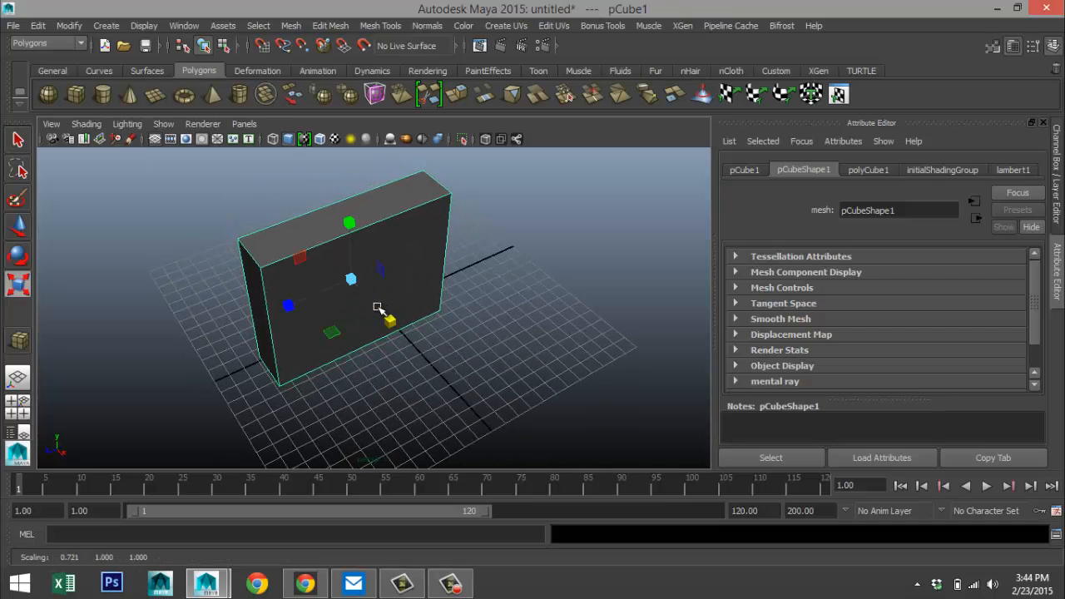
{"action": "left_click_drag", "start_coordinate": [355, 349], "coordinate": [449, 363], "text": "alt"}
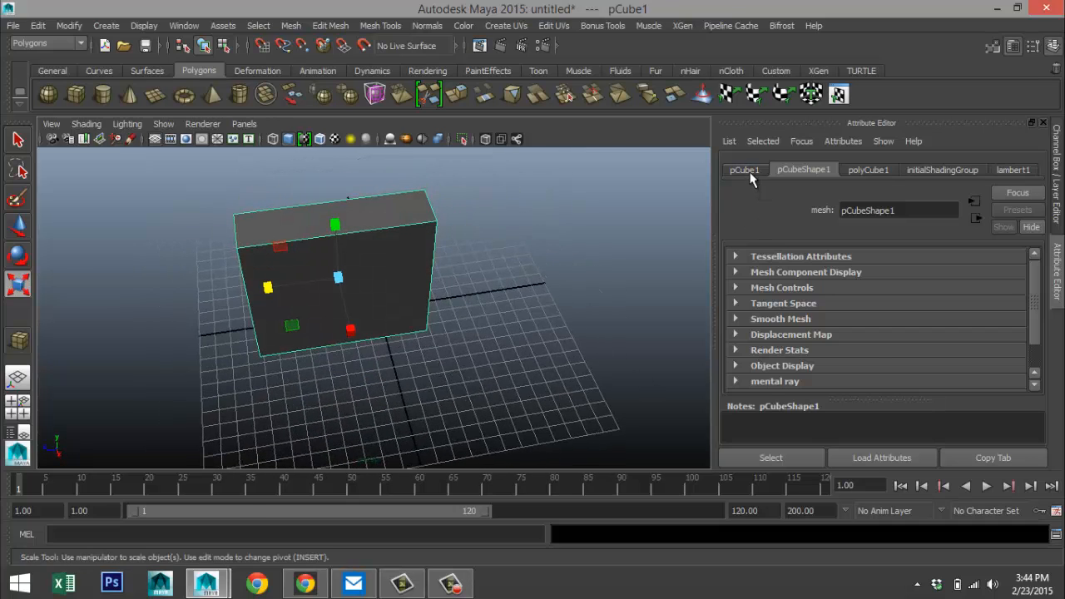
- Set the cube's X, Y and Z translation to 0 to centre it on the grid origin
{"action": "left_click", "coordinate": [744, 171]}
{"action": "left_click", "coordinate": [887, 276]}
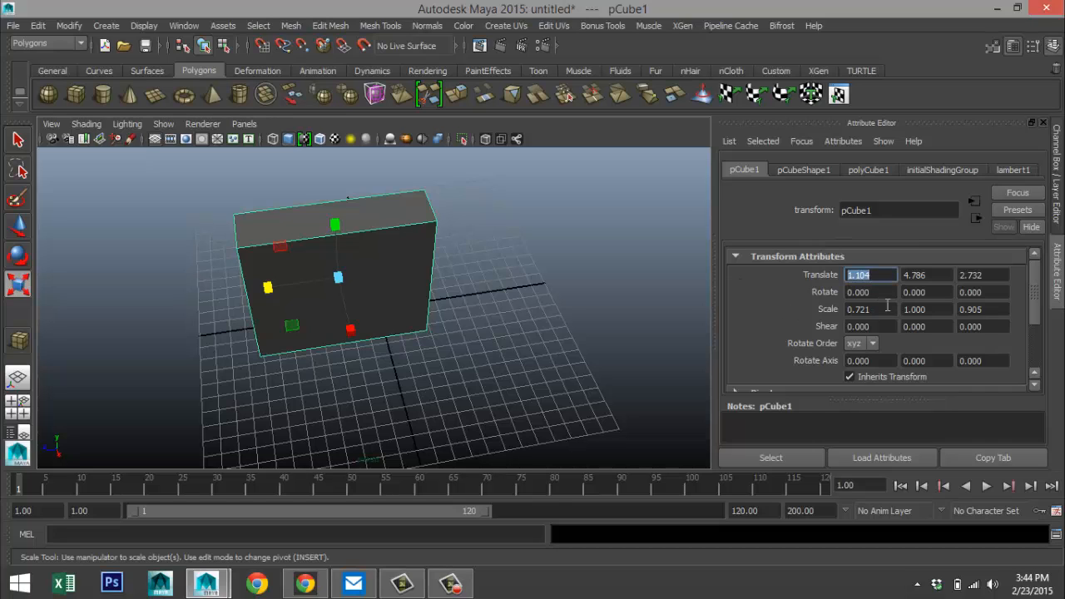
{"action": "type", "text": "0"}
{"action": "left_click", "coordinate": [932, 279]}
{"action": "type", "text": "0"}
{"action": "left_click", "coordinate": [961, 277]}
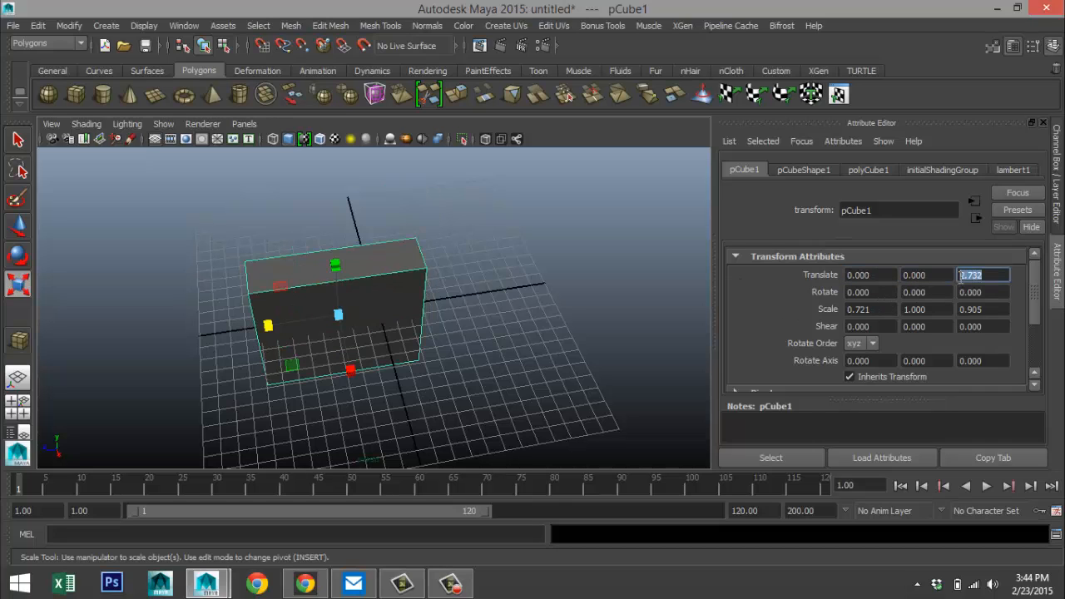
{"action": "type", "text": "0"}
{"action": "left_click", "coordinate": [936, 277]}
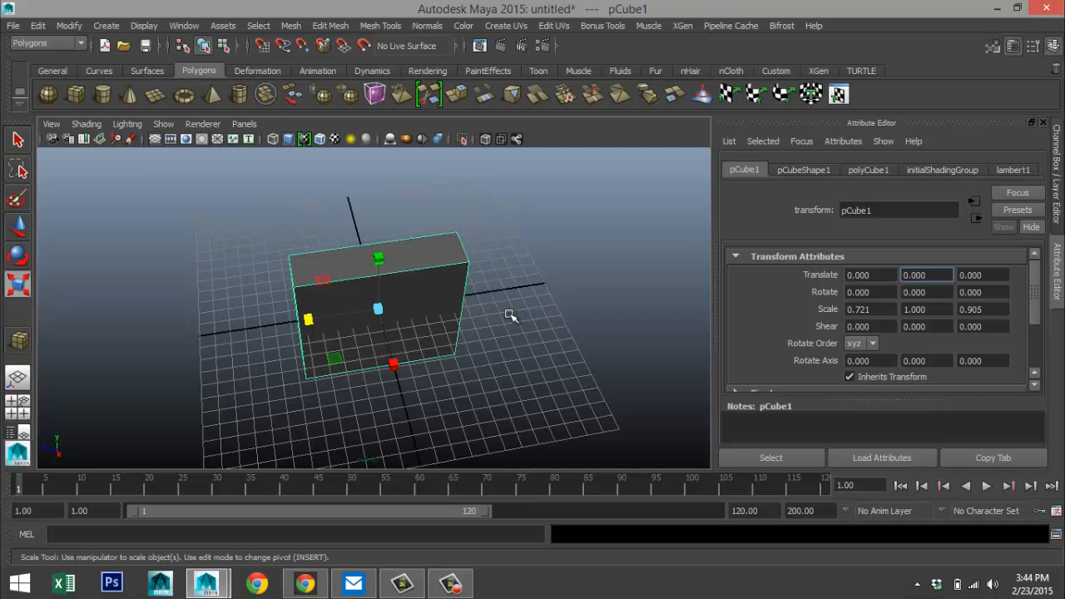
{"action": "mouse_move", "coordinate": [507, 311]}
{"action": "left_mouse_down", "text": "alt"}
{"action": "mouse_move", "coordinate": [494, 325]}
{"action": "mouse_move", "coordinate": [471, 302]}
{"action": "mouse_move", "coordinate": [509, 308]}
{"action": "left_mouse_up", "text": "alt"}
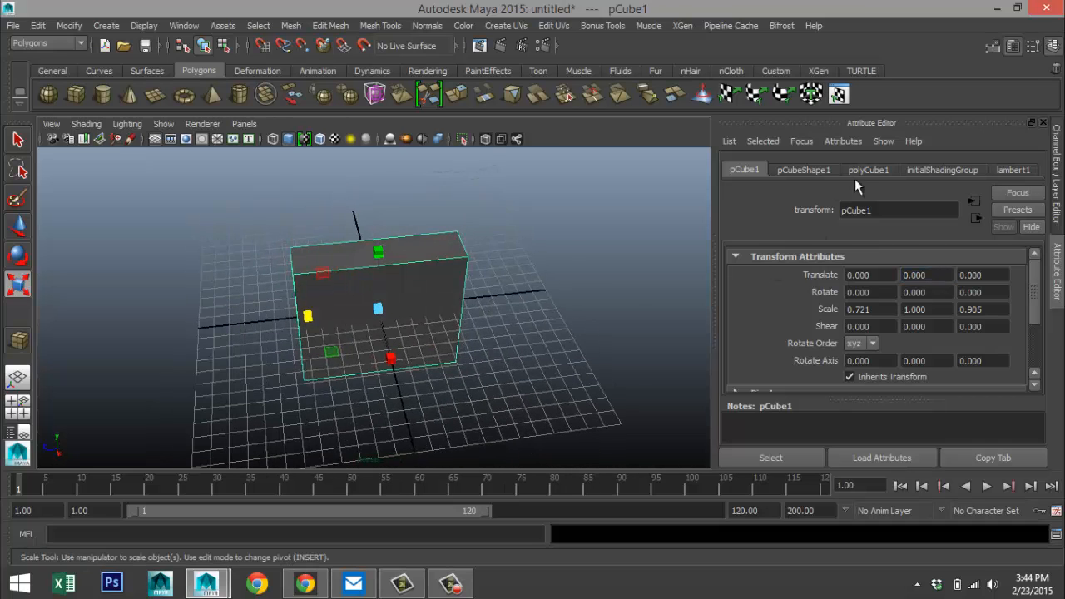
- Set the cube's width subdivisions to 8 and its depth subdivisions to 9
{"action": "left_click", "coordinate": [865, 170]}
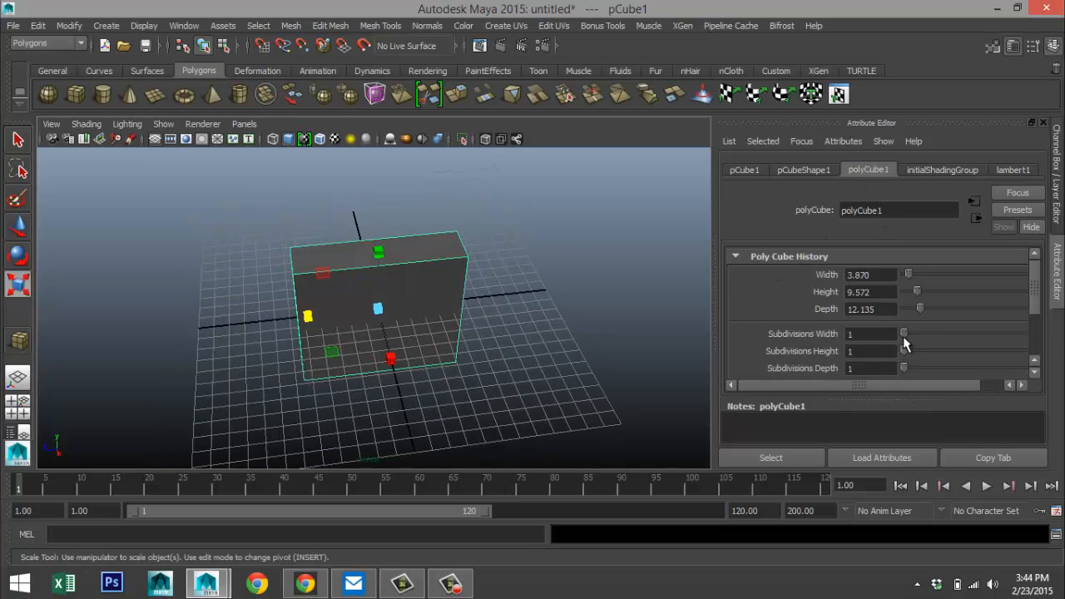
{"action": "left_click_drag", "start_coordinate": [906, 333], "coordinate": [926, 338]}
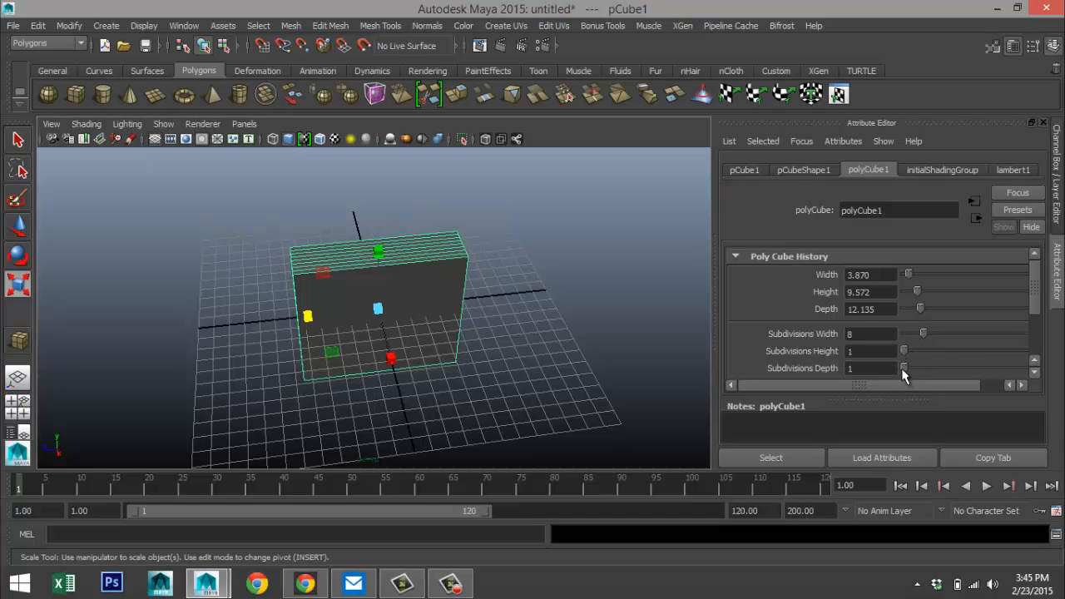
{"action": "left_click_drag", "start_coordinate": [905, 371], "coordinate": [926, 369]}
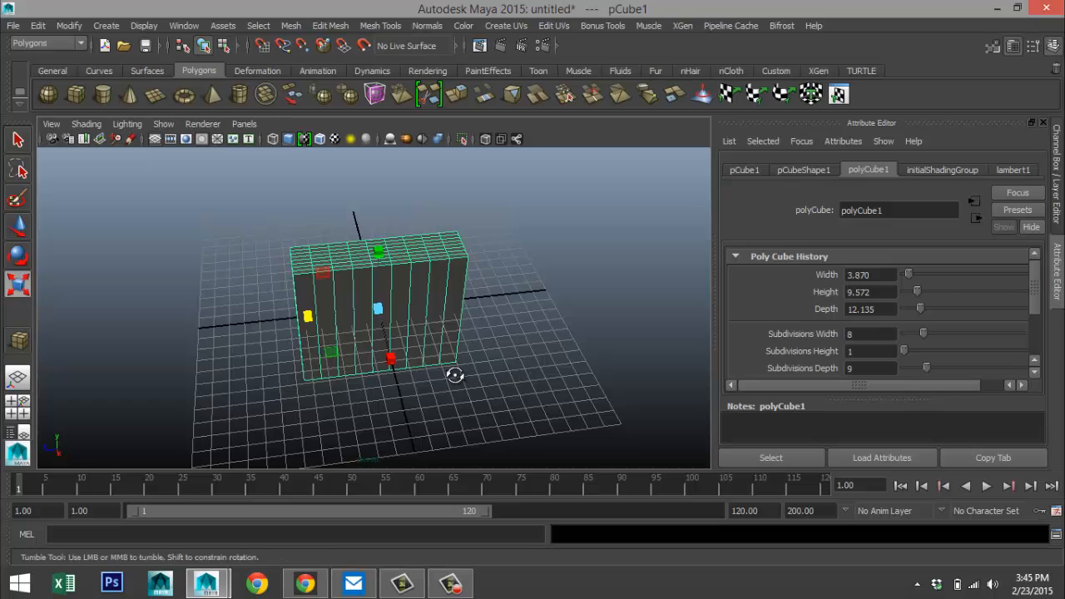
- In the top view, select all vertex columns except the two outermost and scale them slightly outward along Z
{"action": "left_click_drag", "start_coordinate": [451, 374], "coordinate": [557, 416], "text": "alt"}
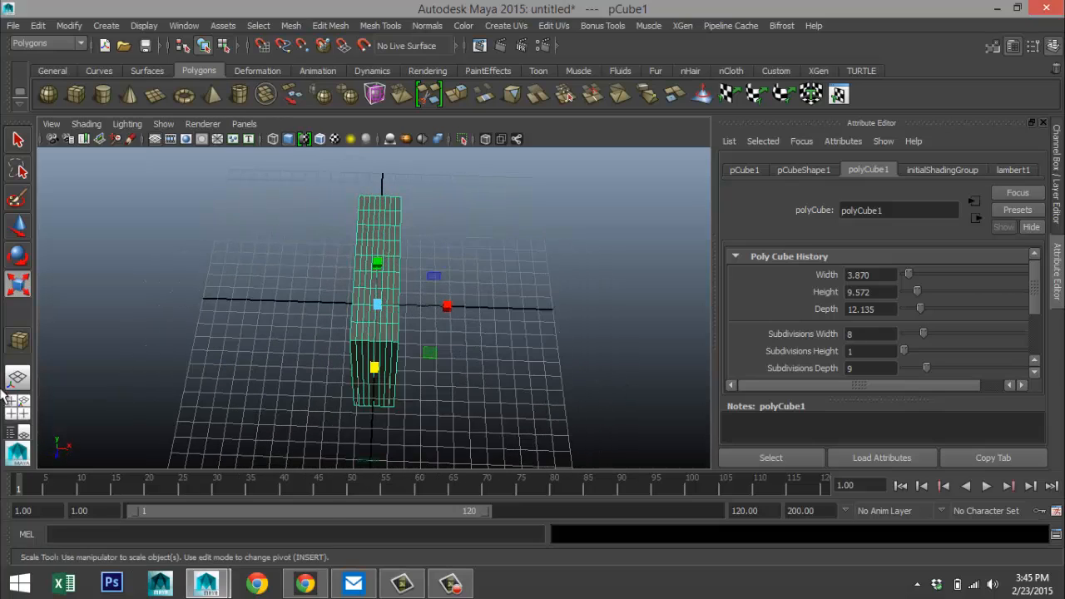
{"action": "left_click", "coordinate": [19, 409]}
{"action": "key", "text": "space"}
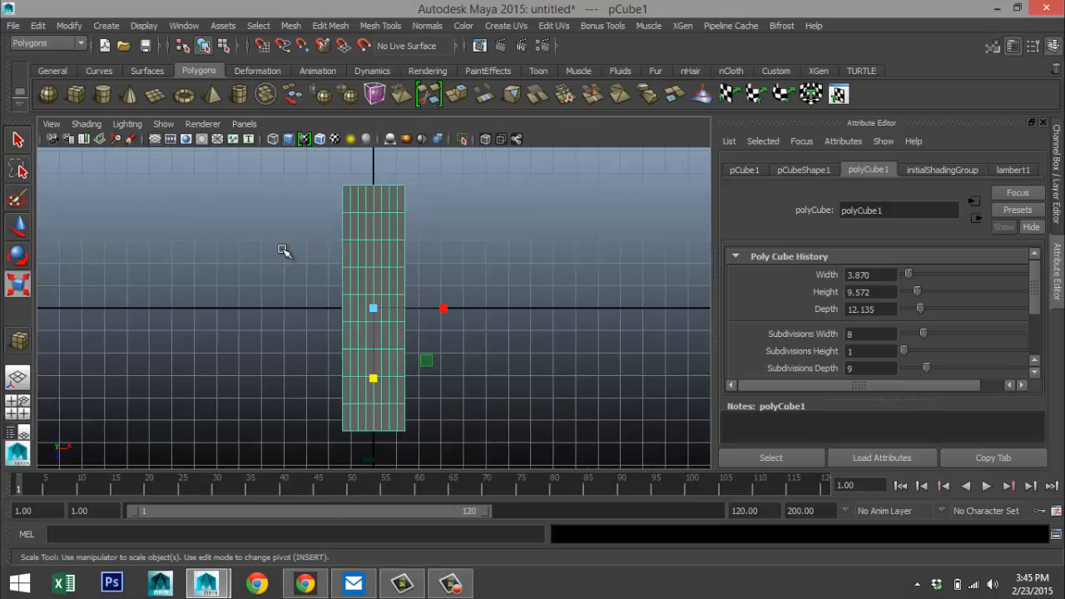
{"action": "right_click_drag", "start_coordinate": [375, 207], "coordinate": [316, 209]}
{"action": "left_click", "coordinate": [349, 195]}
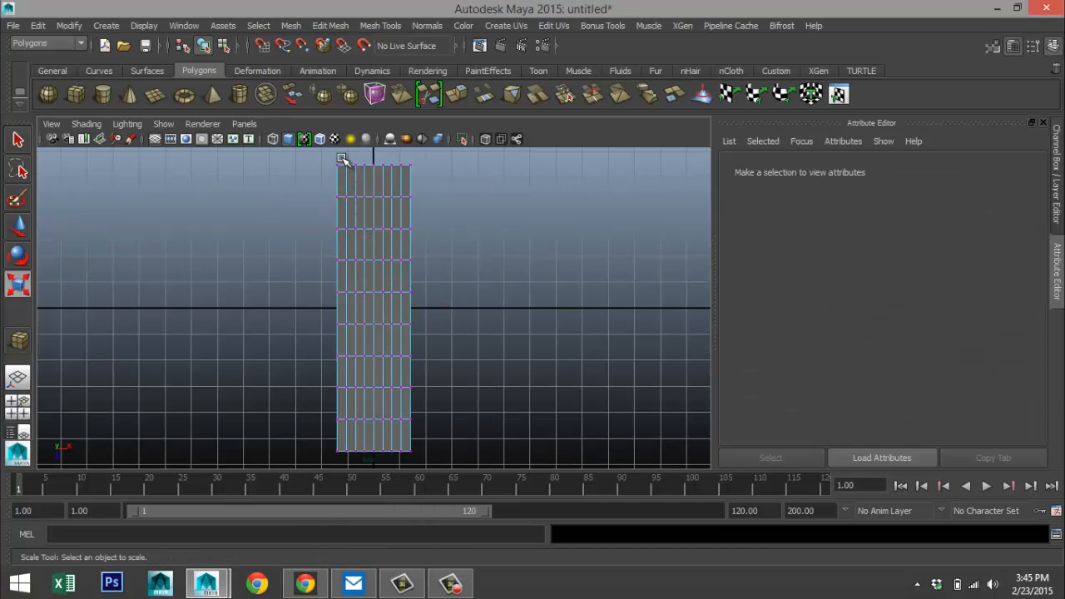
{"action": "left_click_drag", "start_coordinate": [341, 156], "coordinate": [406, 460]}
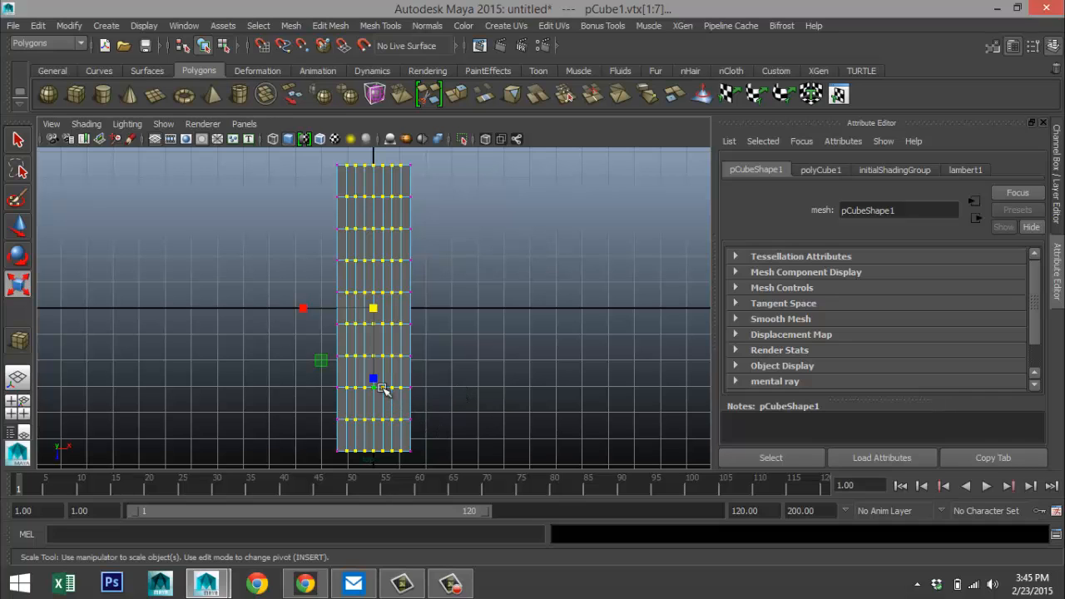
{"action": "left_click_drag", "start_coordinate": [373, 380], "coordinate": [375, 382]}
{"action": "scroll", "coordinate": [435, 308], "scroll_direction": "down", "scroll_amount": 1}
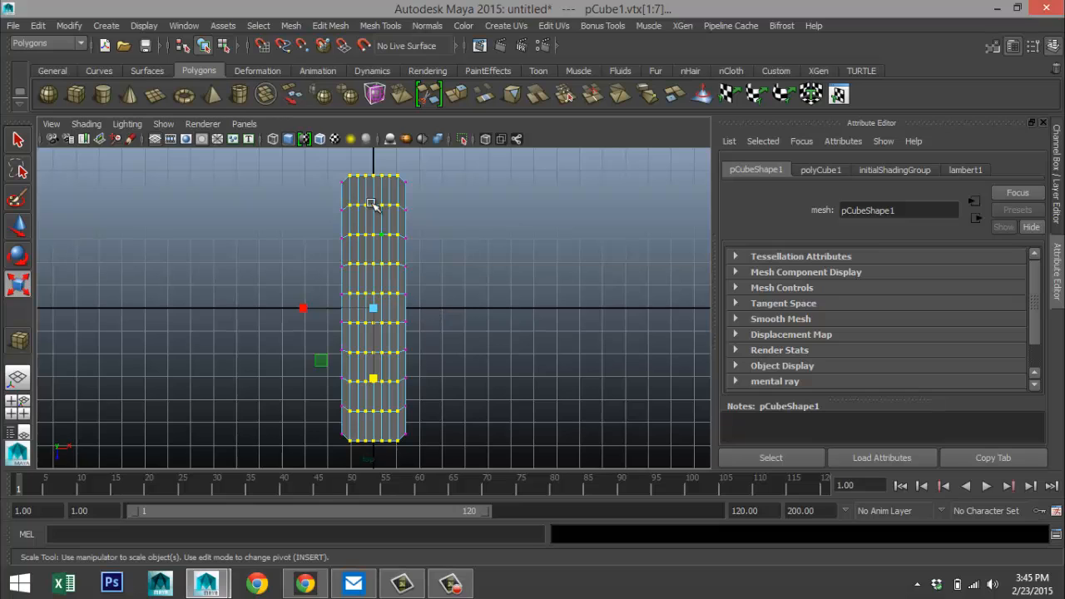
- Round the ends by scaling the middle five, then three vertex columns outward along Z, and scale the centre column to about 0.99
{"action": "left_click_drag", "start_coordinate": [351, 164], "coordinate": [394, 460]}
{"action": "left_click_drag", "start_coordinate": [375, 379], "coordinate": [378, 380]}
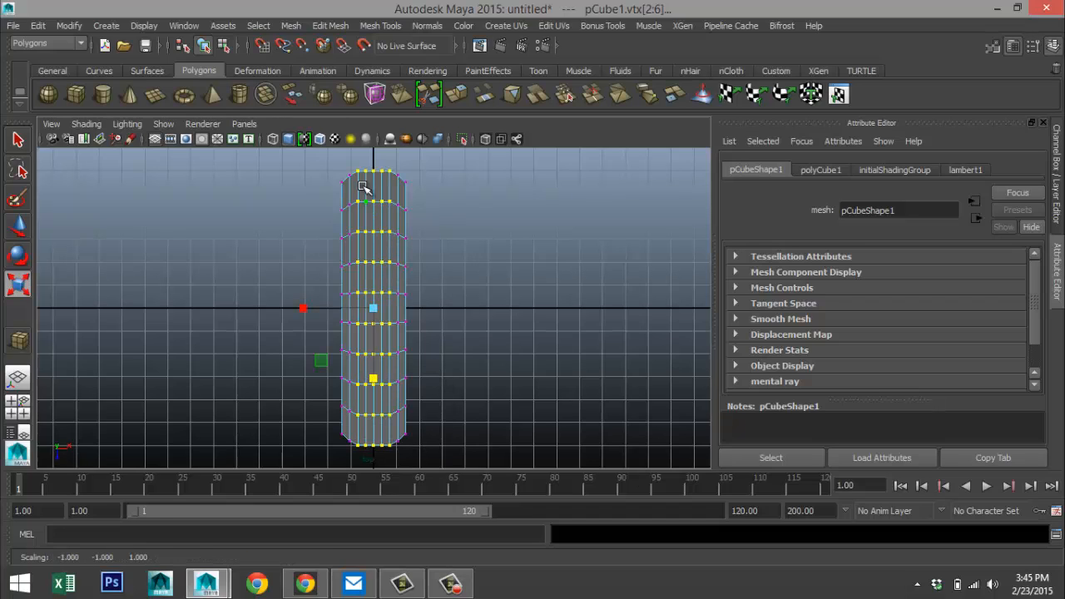
{"action": "left_click_drag", "start_coordinate": [362, 161], "coordinate": [386, 463]}
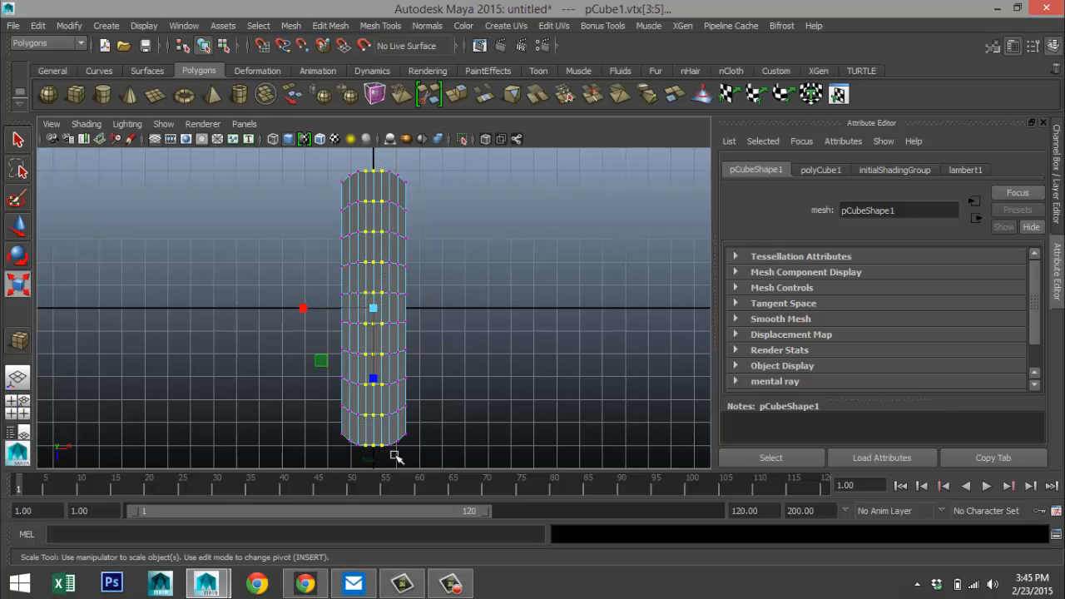
{"action": "left_click_drag", "start_coordinate": [374, 380], "coordinate": [373, 381]}
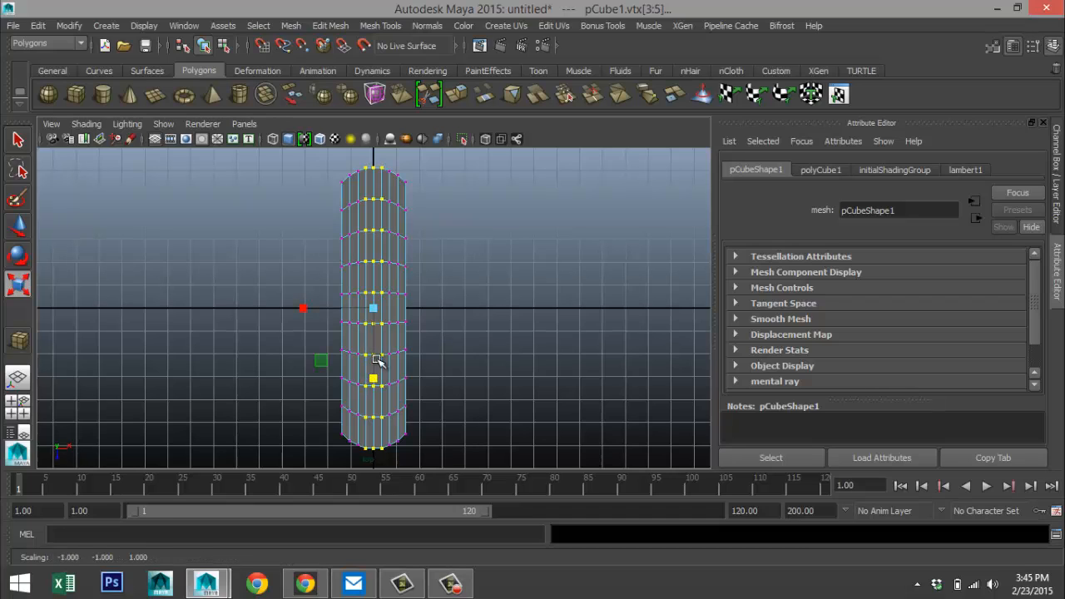
{"action": "left_click_drag", "start_coordinate": [369, 159], "coordinate": [380, 463]}
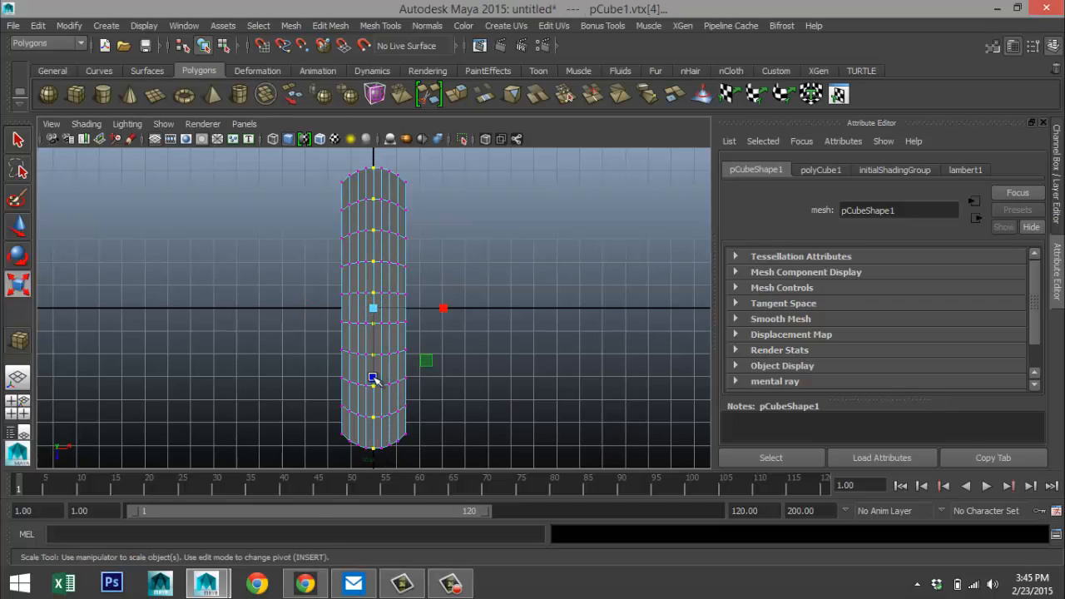
{"action": "left_click_drag", "start_coordinate": [374, 379], "coordinate": [374, 379]}
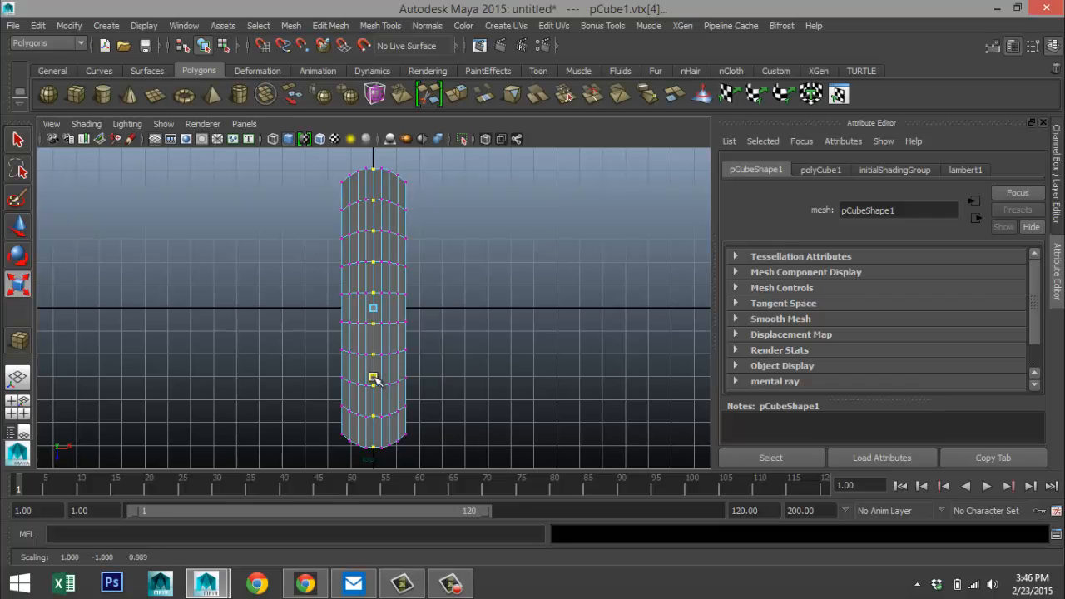
- Return to the perspective view and select the whole block in object mode
{"action": "left_click", "coordinate": [18, 406]}
{"action": "key", "text": "space"}
{"action": "scroll", "coordinate": [532, 300], "scroll_direction": "up", "scroll_amount": 3}
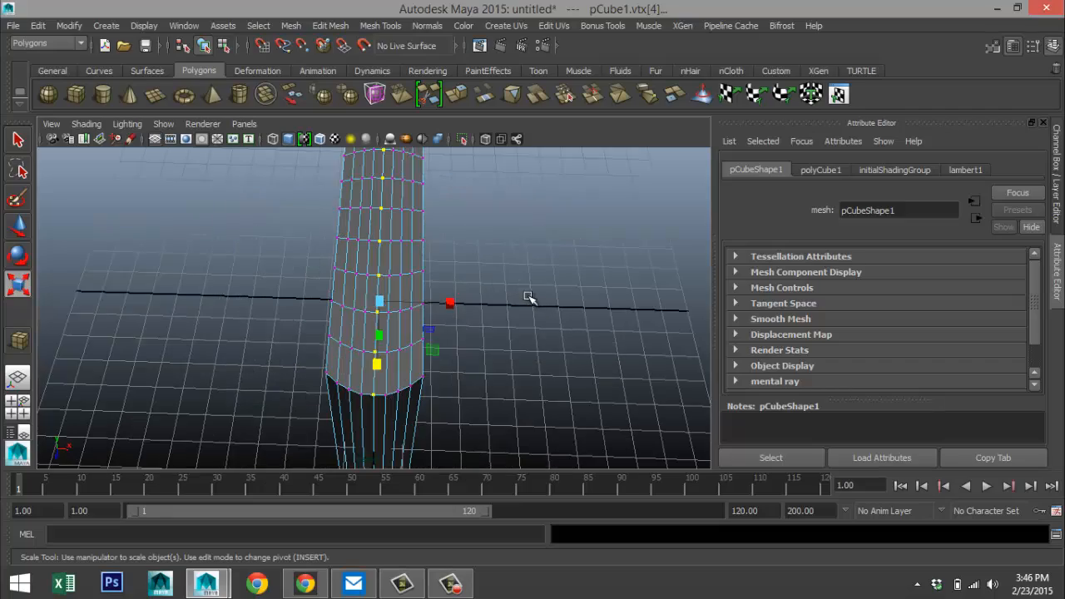
{"action": "left_click_drag", "start_coordinate": [534, 296], "coordinate": [485, 307], "text": "alt"}
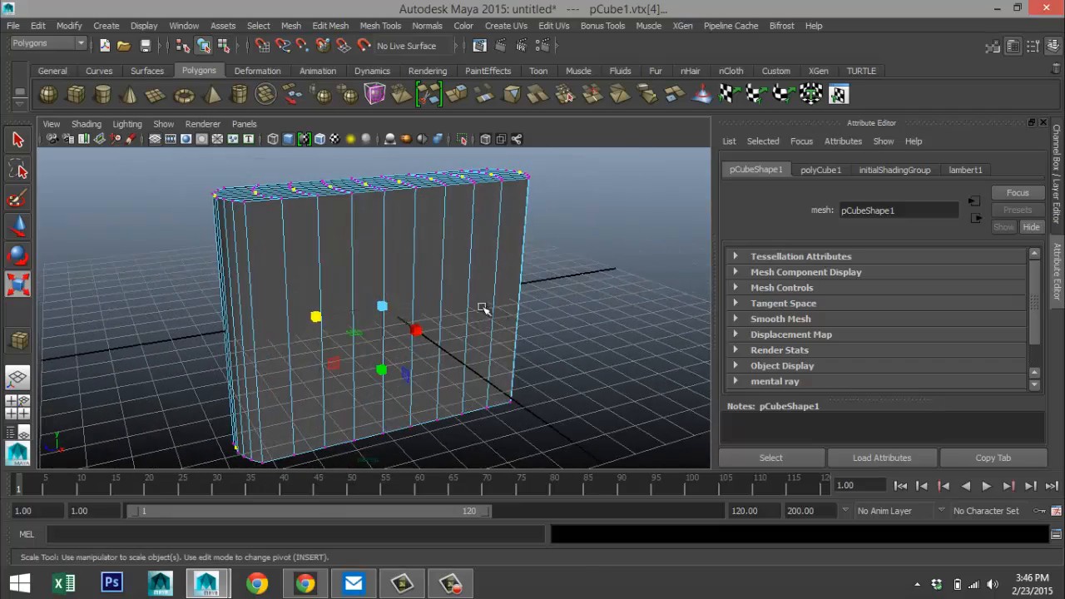
{"action": "middle_click_drag", "start_coordinate": [485, 307], "coordinate": [494, 247], "text": "alt"}
{"action": "right_click_drag", "start_coordinate": [482, 208], "coordinate": [545, 188]}
{"action": "left_click", "coordinate": [494, 215]}
{"action": "left_click_drag", "start_coordinate": [527, 252], "coordinate": [547, 331], "text": "alt"}
{"action": "key", "text": "r"}
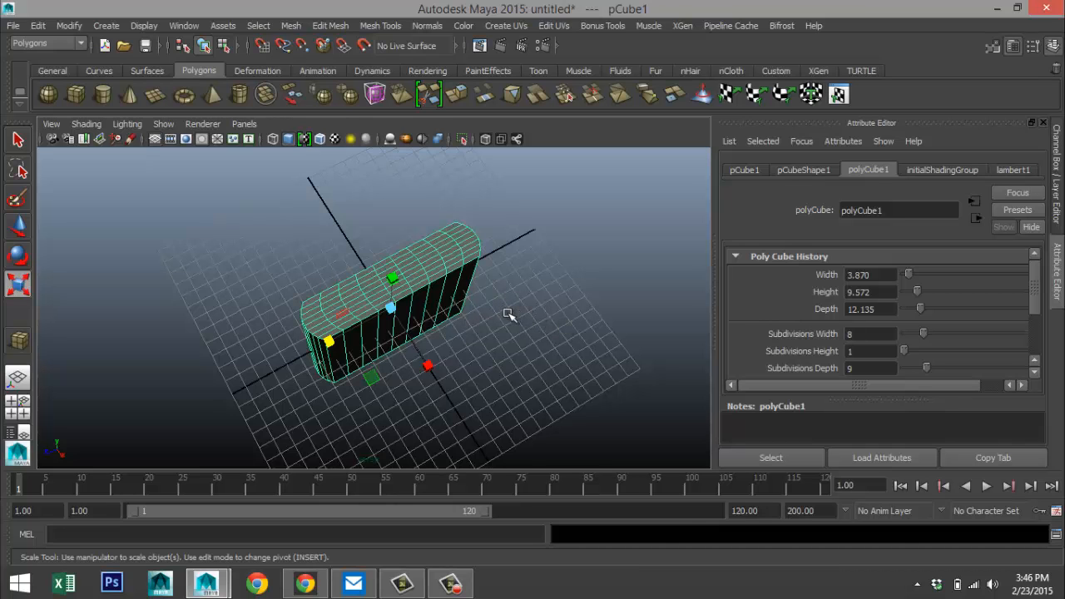
- Inspect the block in smooth mesh preview and switch it back to the unsmoothed display
{"action": "left_click_drag", "start_coordinate": [509, 314], "coordinate": [400, 364], "text": "alt"}
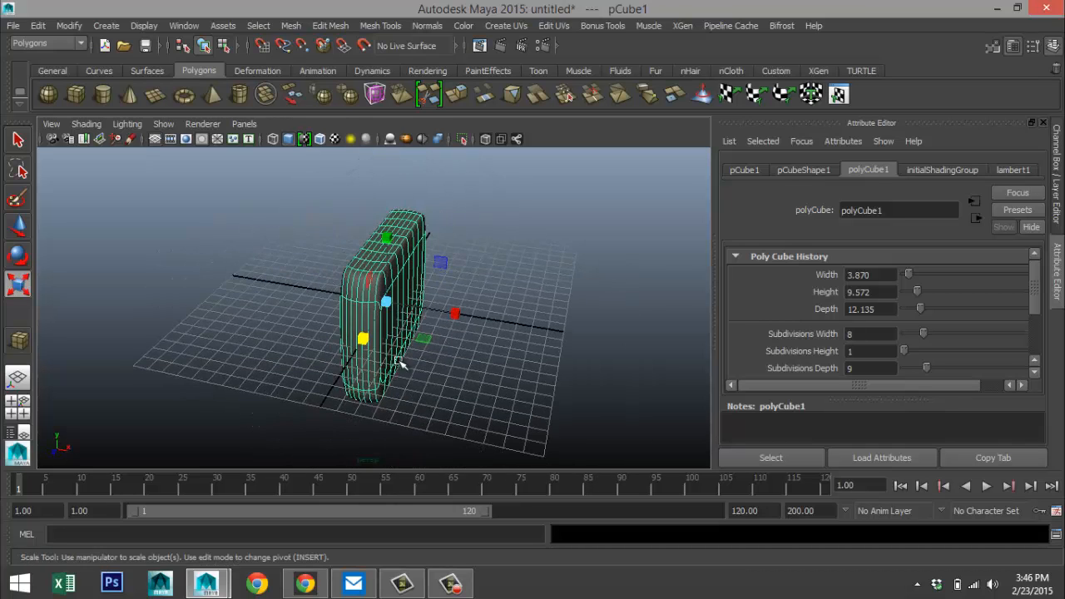
{"action": "left_click_drag", "start_coordinate": [561, 373], "coordinate": [482, 374], "text": "alt"}
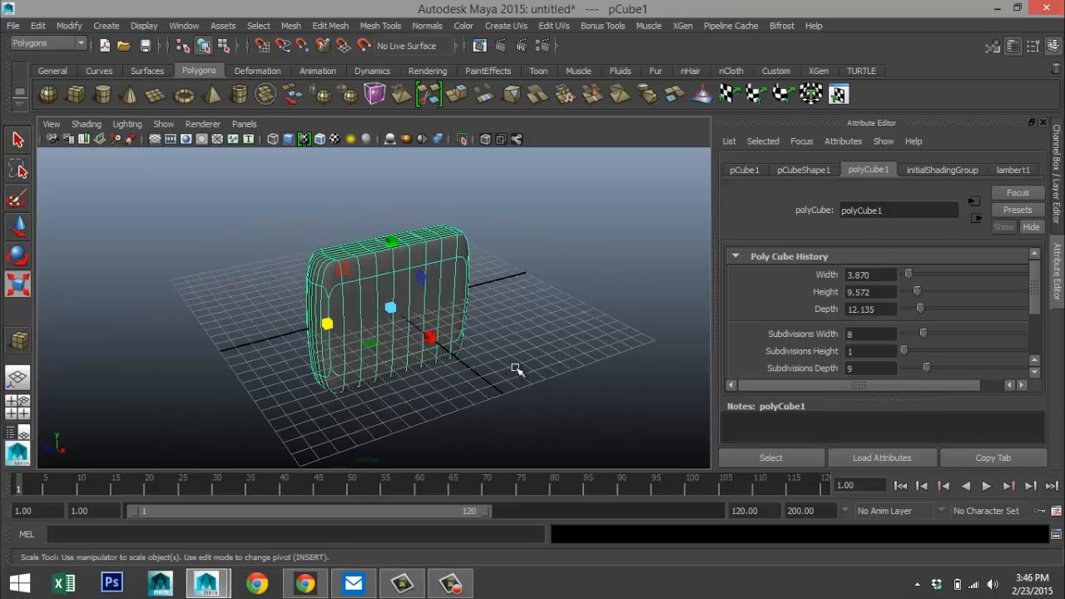
{"action": "key", "text": "1"}
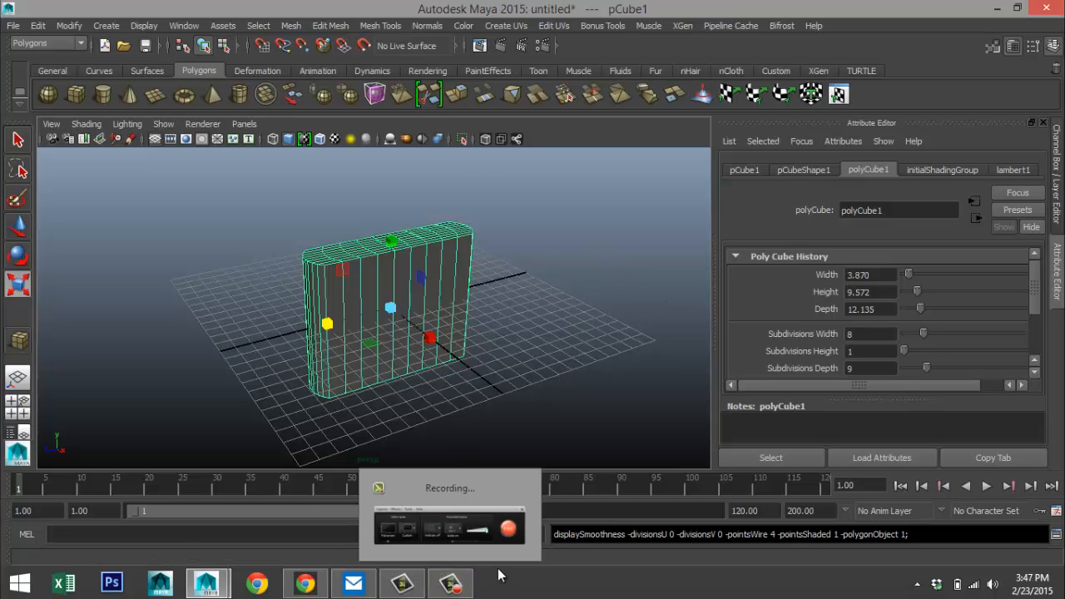
- Insert one edge loop just below the block's top edge and another just above its bottom edge
{"action": "left_click", "coordinate": [330, 26]}
{"action": "left_click", "coordinate": [330, 26]}
{"action": "left_click", "coordinate": [380, 26]}
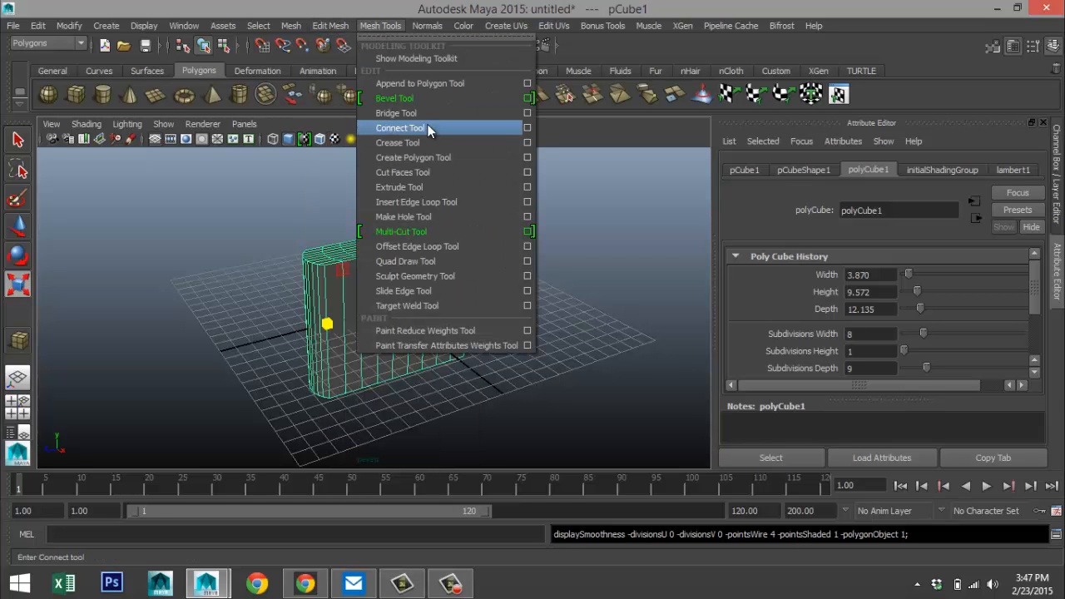
{"action": "left_click", "coordinate": [437, 202]}
{"action": "scroll", "coordinate": [466, 337], "scroll_direction": "up", "scroll_amount": 5}
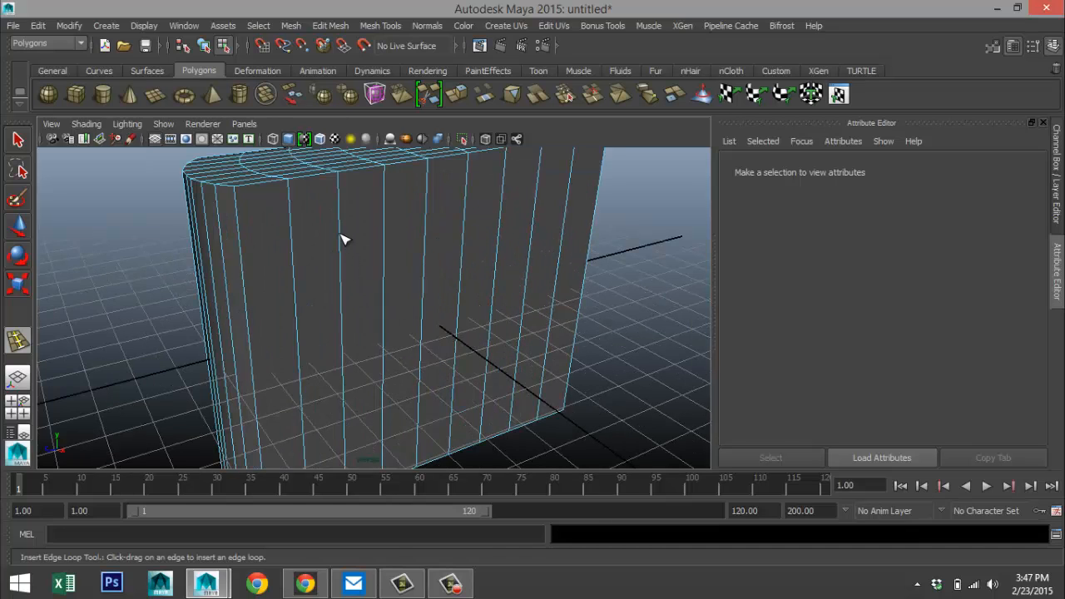
{"action": "left_click_drag", "start_coordinate": [343, 234], "coordinate": [344, 183]}
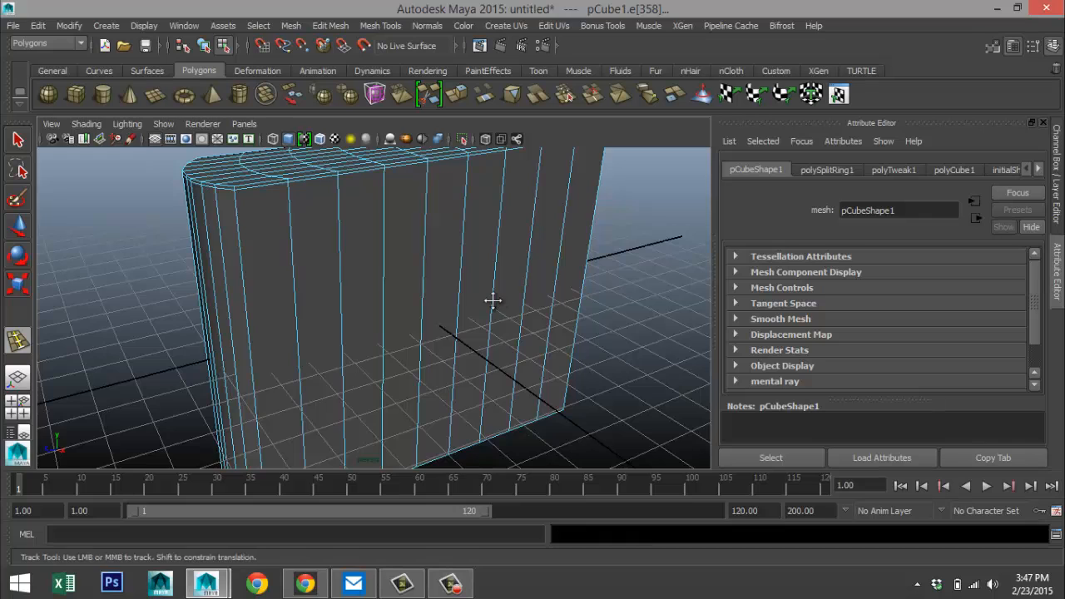
{"action": "middle_click_drag", "start_coordinate": [492, 300], "coordinate": [449, 158], "text": "alt"}
{"action": "left_click_drag", "start_coordinate": [376, 300], "coordinate": [379, 325]}
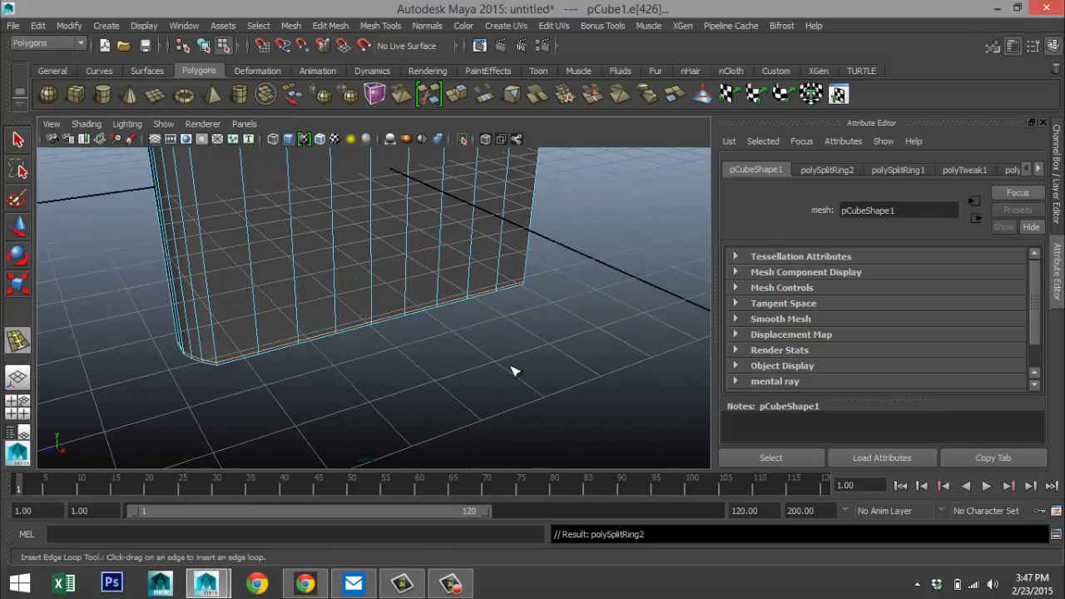
{"action": "key", "text": "q"}
- Return to object mode, turn on smooth mesh preview for the block and select it
{"action": "key", "text": "a"}
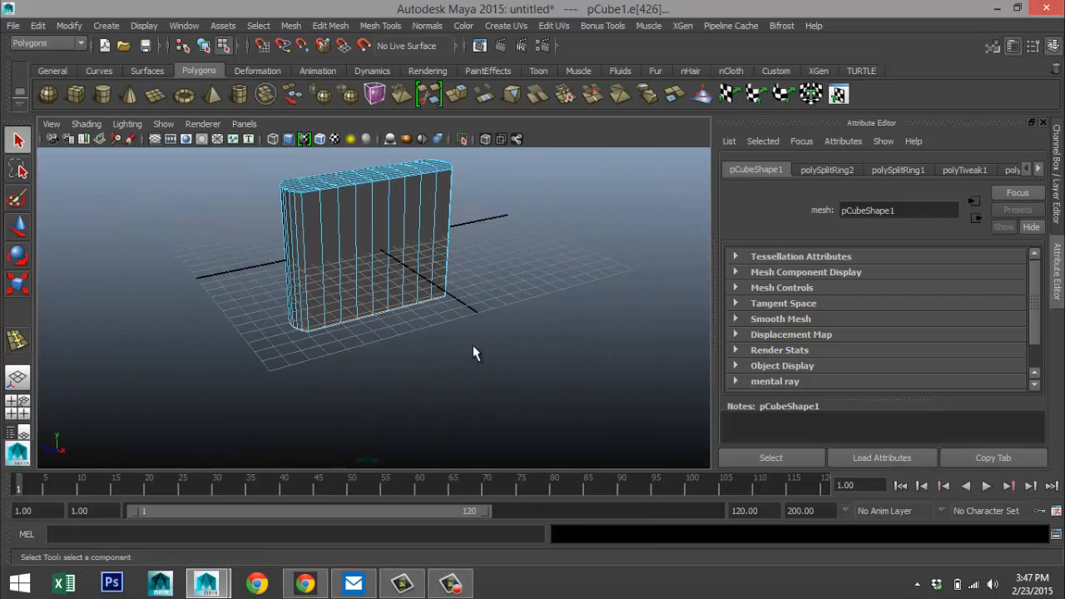
{"action": "middle_click_drag", "start_coordinate": [473, 355], "coordinate": [541, 407], "text": "alt"}
{"action": "key", "text": "5"}
{"action": "right_click_drag", "start_coordinate": [469, 231], "coordinate": [504, 206]}
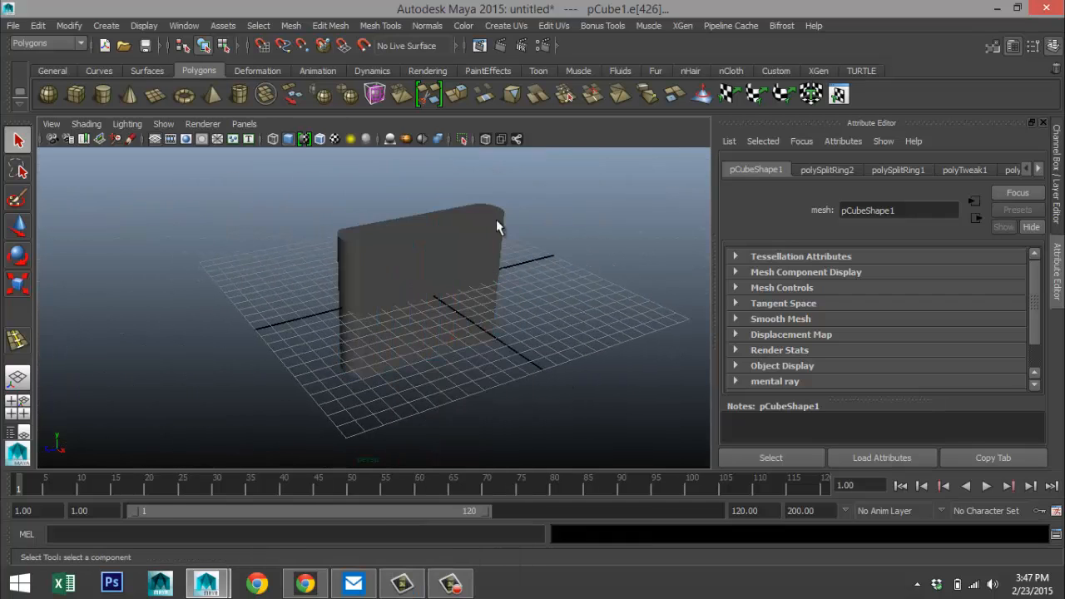
{"action": "key", "text": "3"}
{"action": "left_click", "coordinate": [569, 292]}
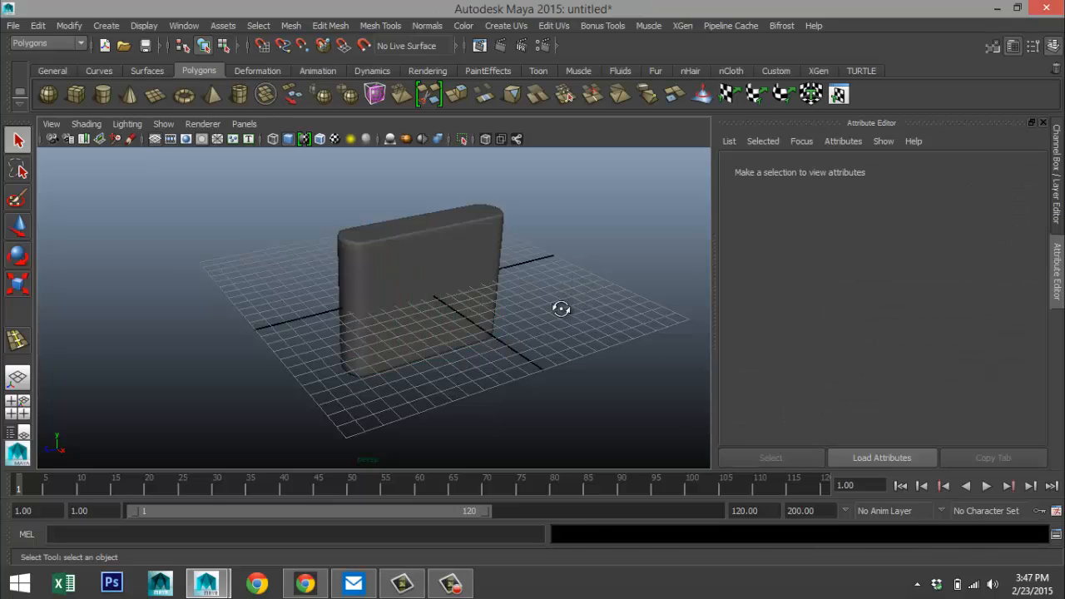
{"action": "left_click_drag", "start_coordinate": [561, 308], "coordinate": [414, 287], "text": "alt"}
{"action": "left_click", "coordinate": [443, 273]}
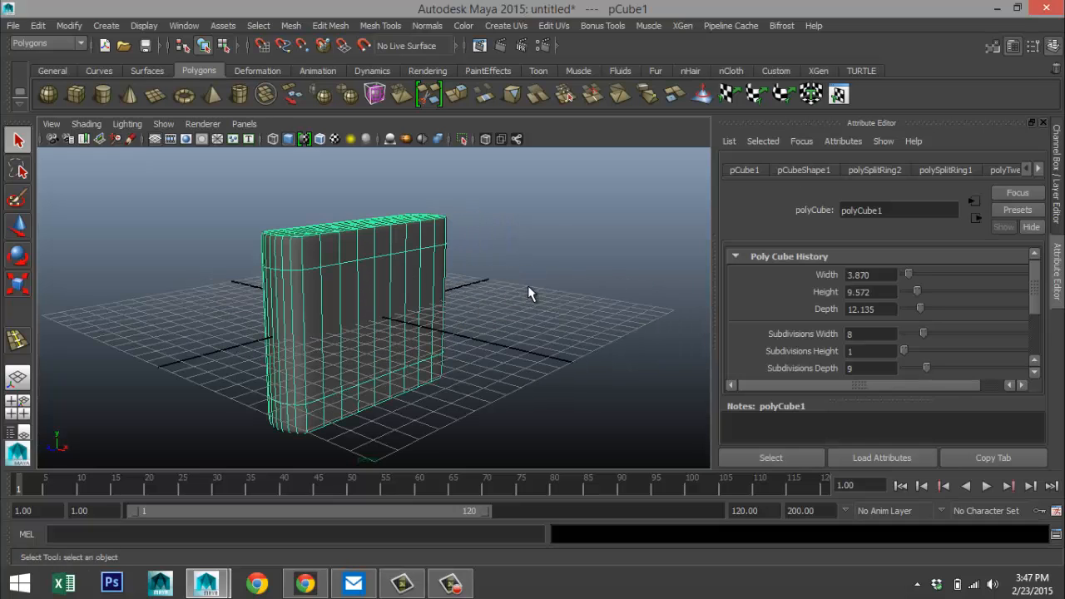
- Turn off smooth mesh preview for the block to show its unsmoothed geometry
{"action": "left_click_drag", "start_coordinate": [528, 287], "coordinate": [482, 309], "text": "alt"}
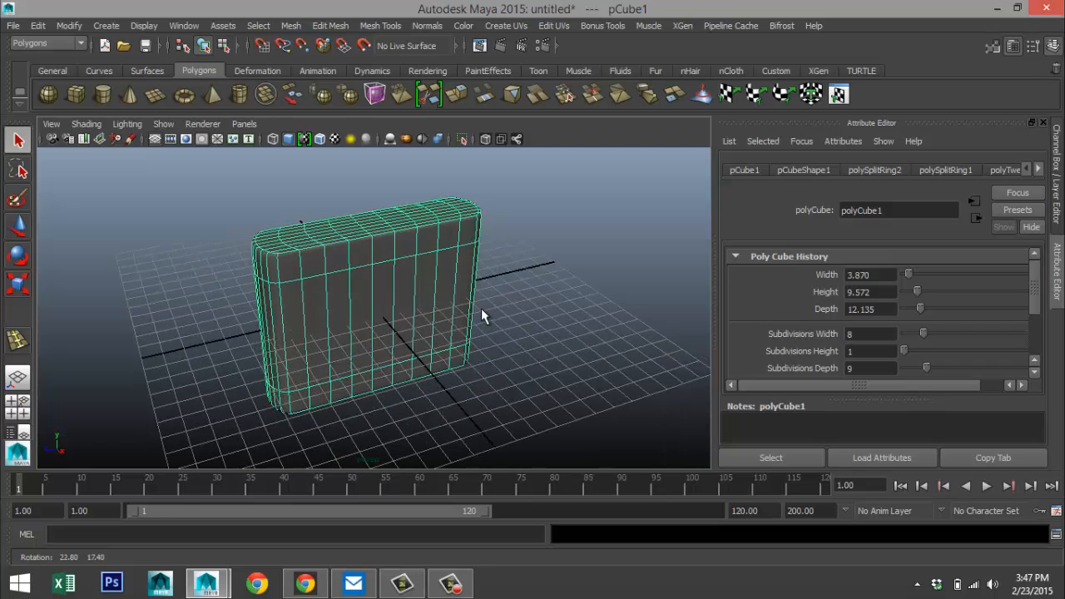
{"action": "key", "text": "1"}
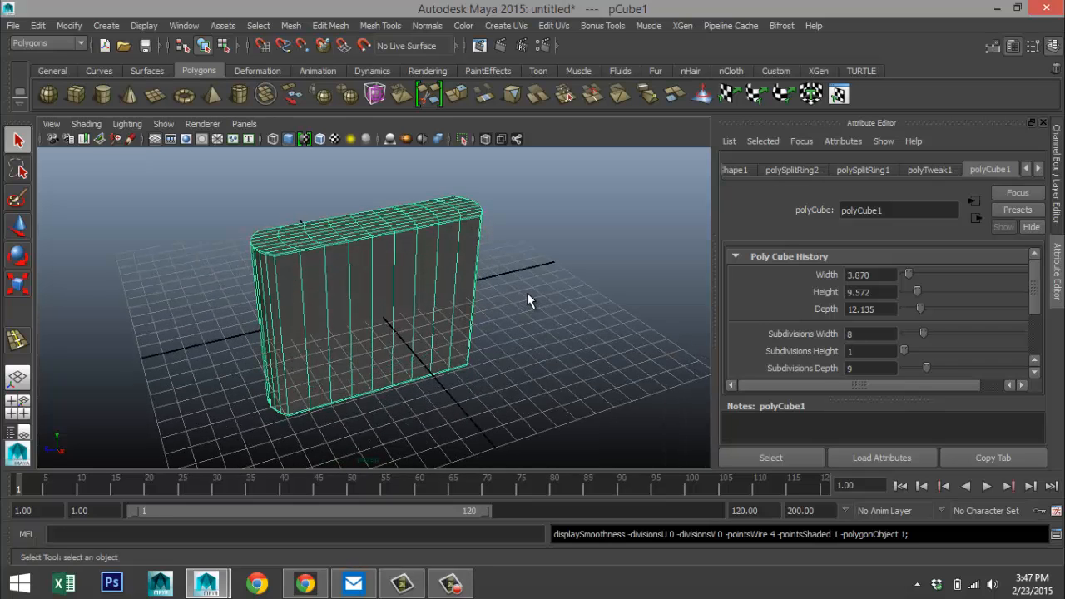
{"action": "scroll", "coordinate": [528, 291], "scroll_direction": "up", "scroll_amount": 3}
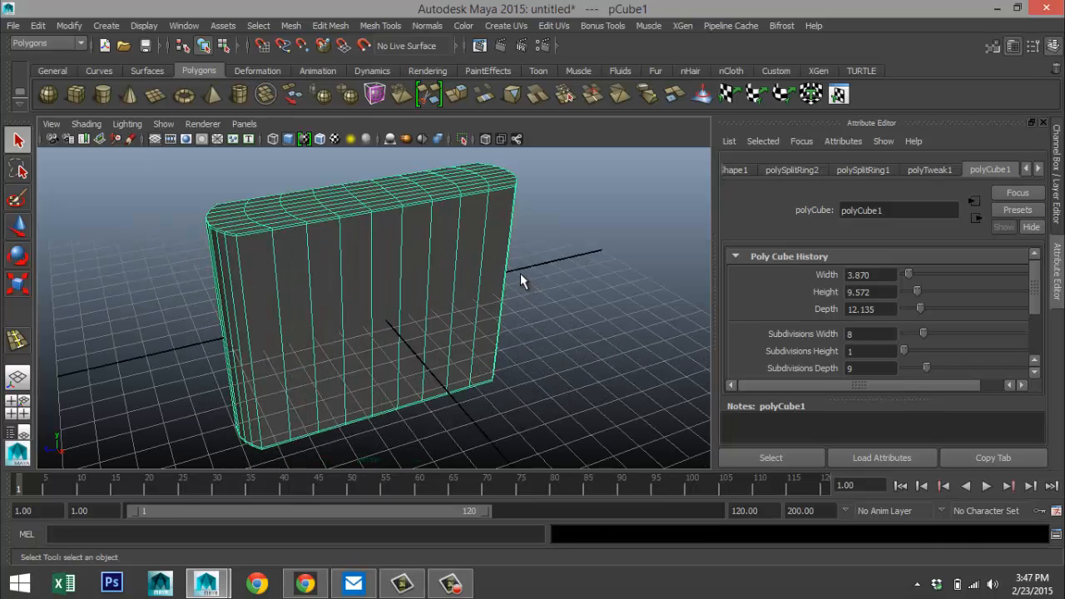
{"action": "left_click_drag", "start_coordinate": [520, 275], "coordinate": [552, 318], "text": "alt"}
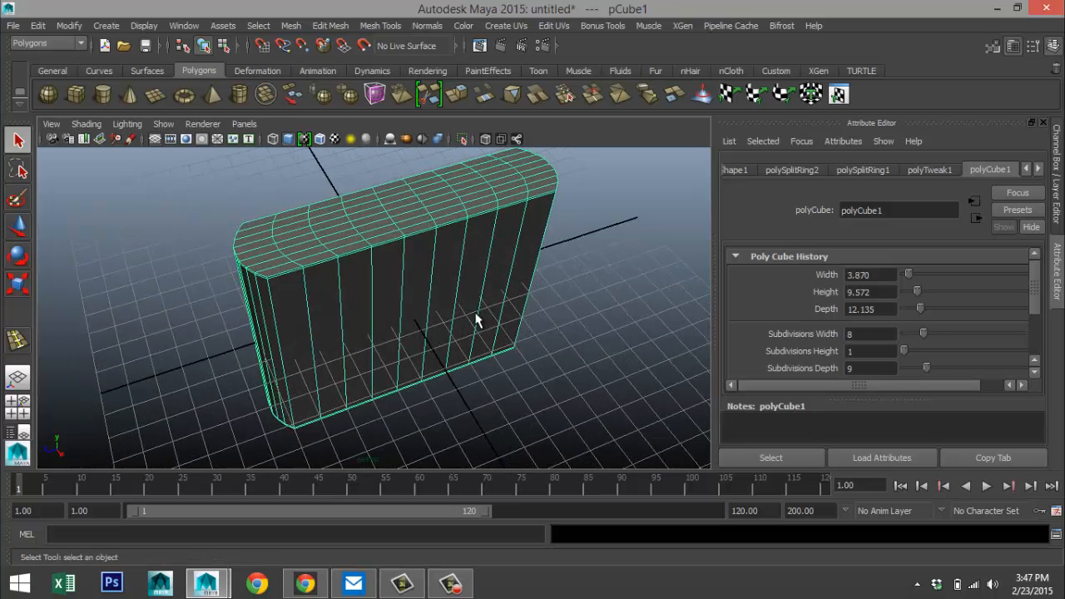
- Switch to the Animation menu set and apply a nonlinear Bend deformer to the block
{"action": "left_click", "coordinate": [80, 44]}
{"action": "left_click", "coordinate": [73, 58]}
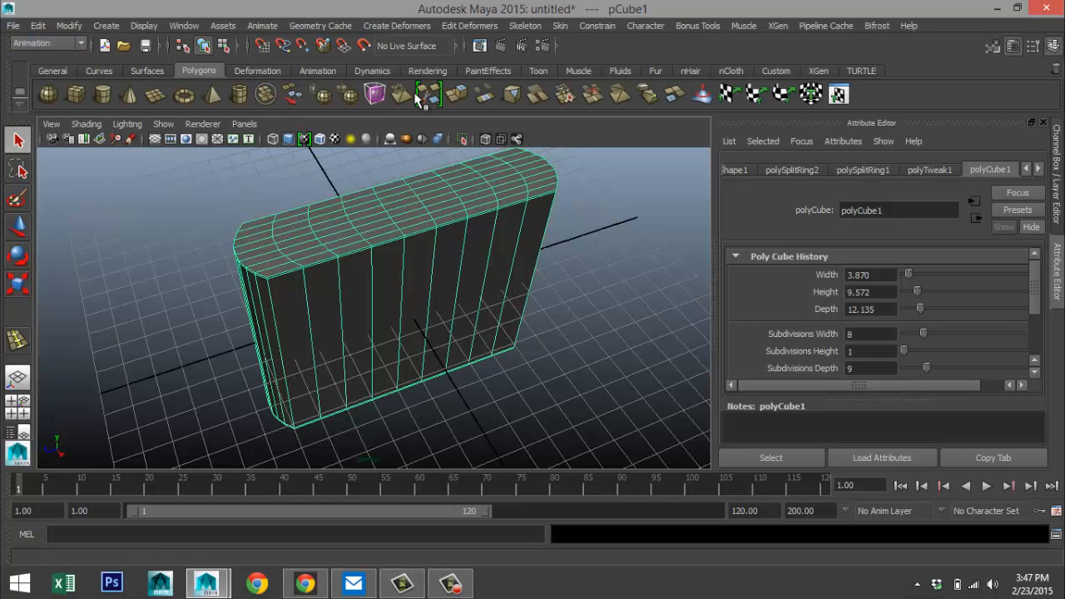
{"action": "left_click", "coordinate": [418, 28]}
{"action": "mouse_move", "coordinate": [476, 144]}
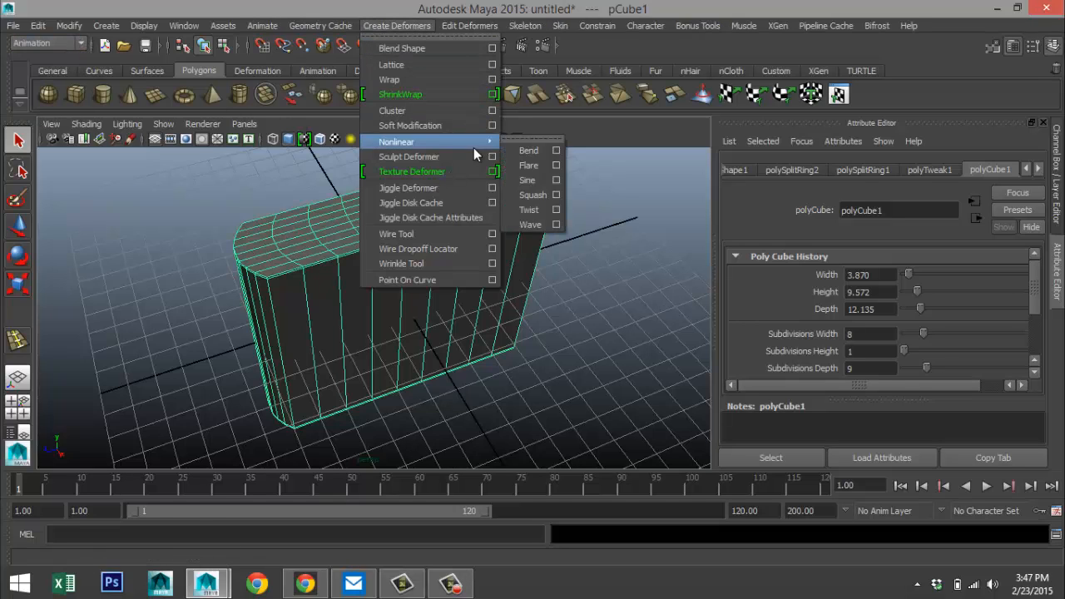
{"action": "left_click", "coordinate": [525, 150]}
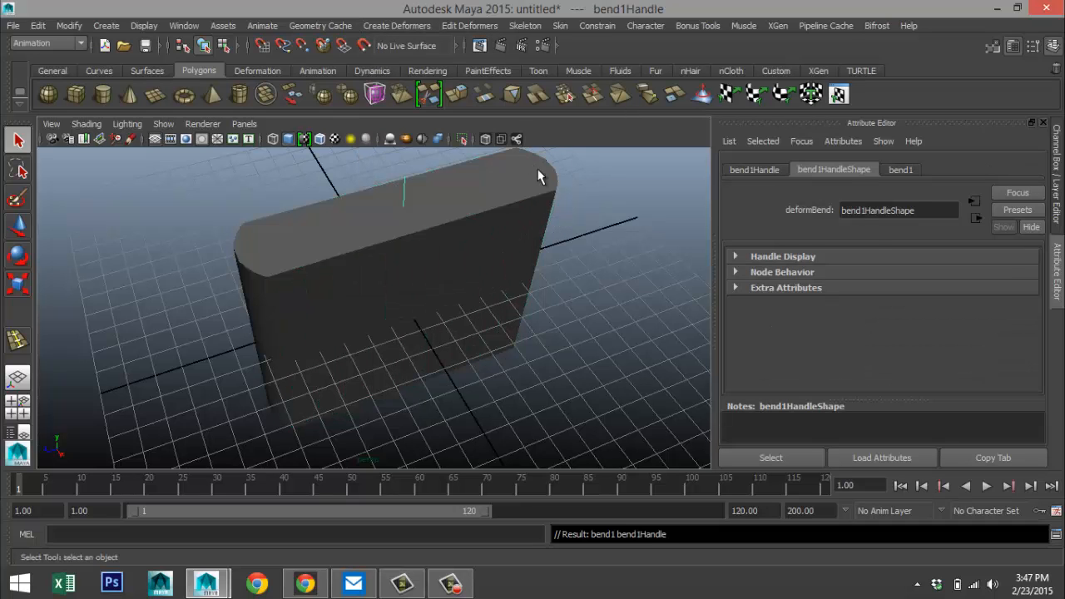
{"action": "left_click_drag", "start_coordinate": [544, 284], "coordinate": [542, 263], "text": "alt"}
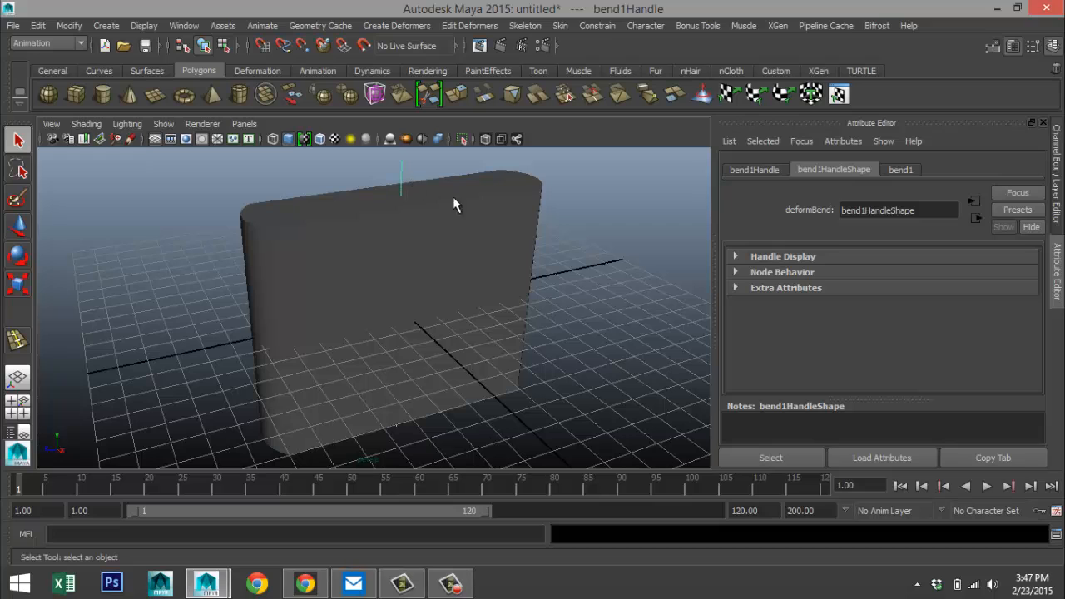
- Rotate the bend deformer handle to -90 degrees about the X axis
{"action": "key", "text": "e"}
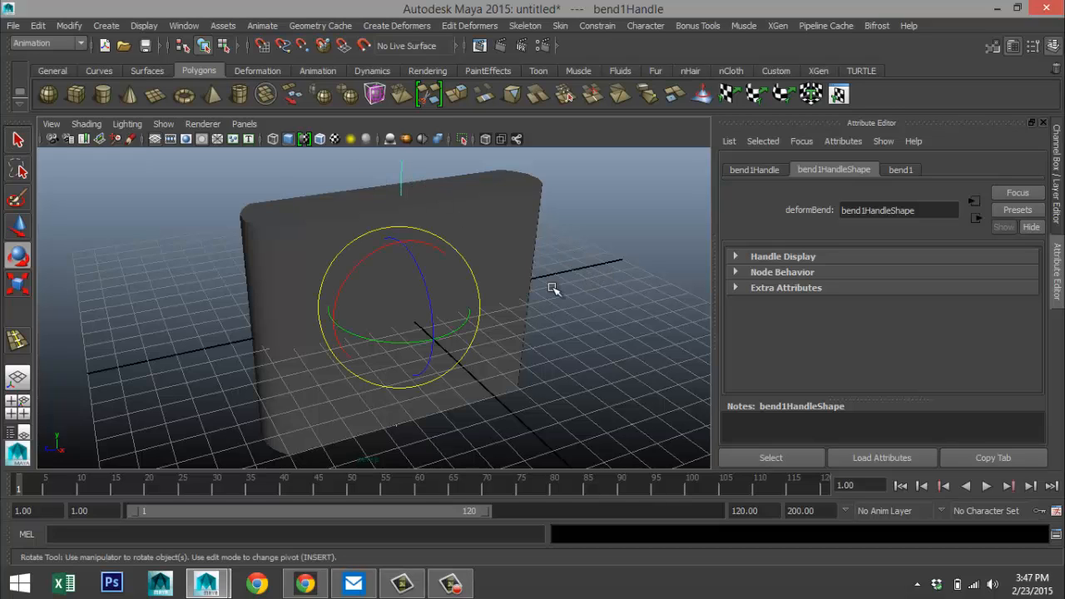
{"action": "left_click_drag", "start_coordinate": [361, 259], "coordinate": [482, 278]}
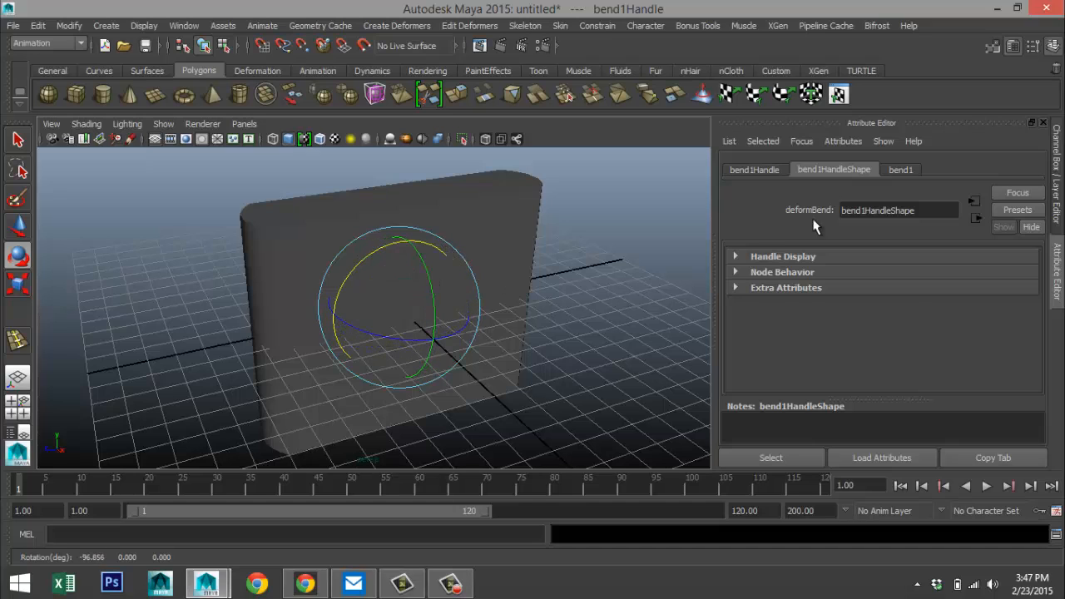
{"action": "left_click", "coordinate": [901, 169]}
{"action": "left_click", "coordinate": [758, 173]}
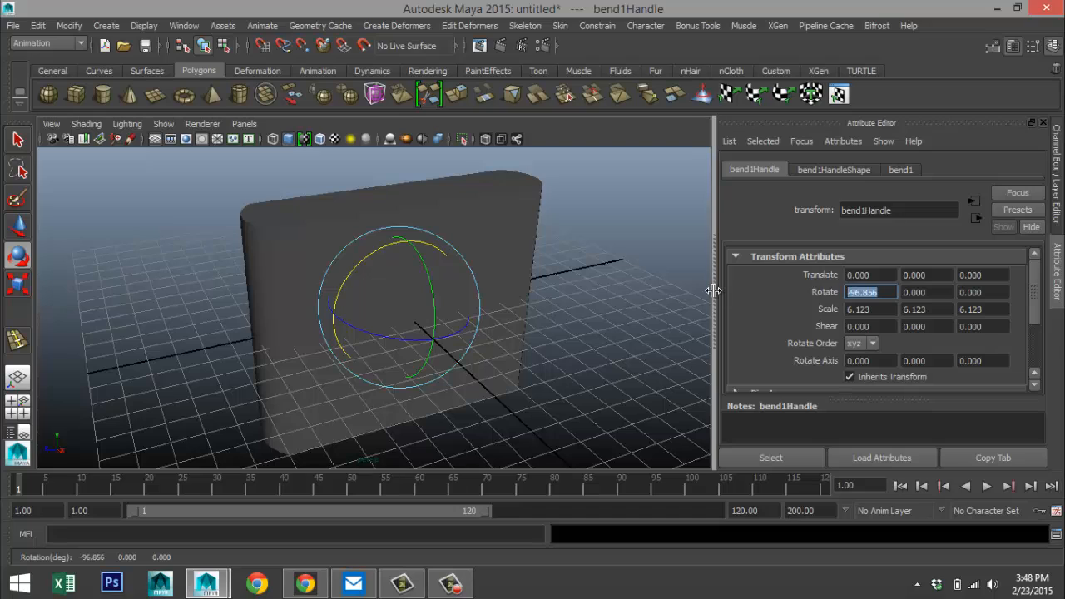
{"action": "type", "text": "-90"}
{"action": "key", "text": "Return"}
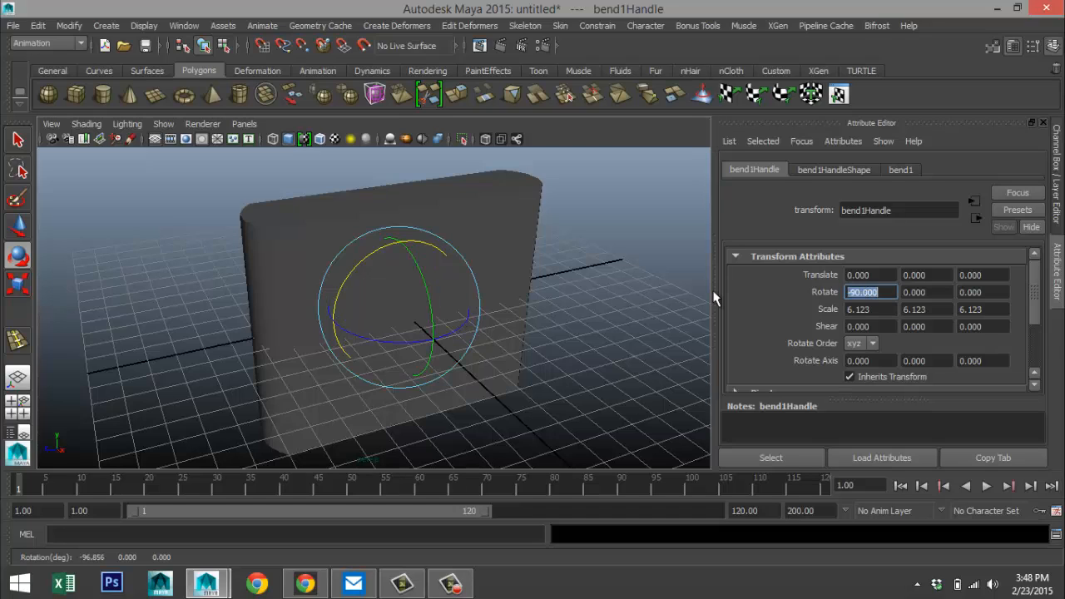
- Set the bend deformer's curvature to about 16.77, judging the block's arc from the top view, and return to perspective
{"action": "left_click", "coordinate": [902, 170]}
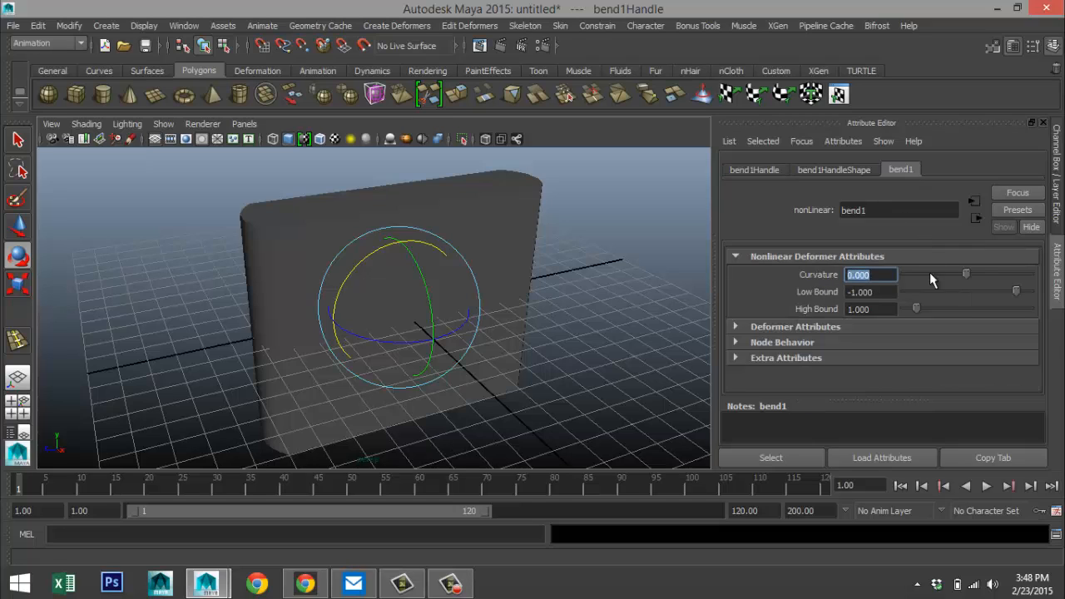
{"action": "left_click_drag", "start_coordinate": [964, 274], "coordinate": [975, 274]}
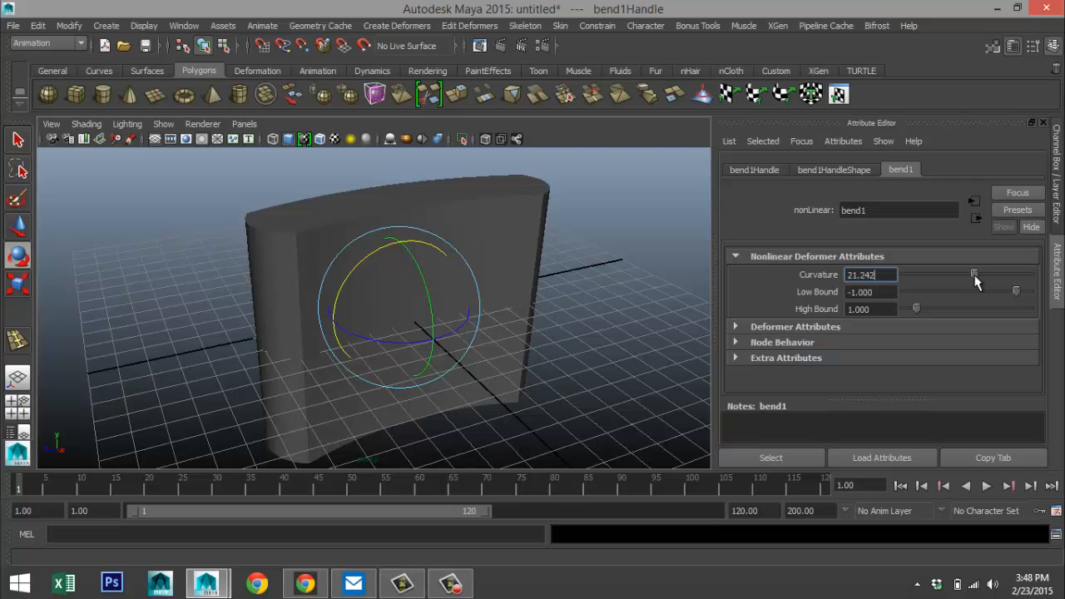
{"action": "left_click", "coordinate": [18, 405]}
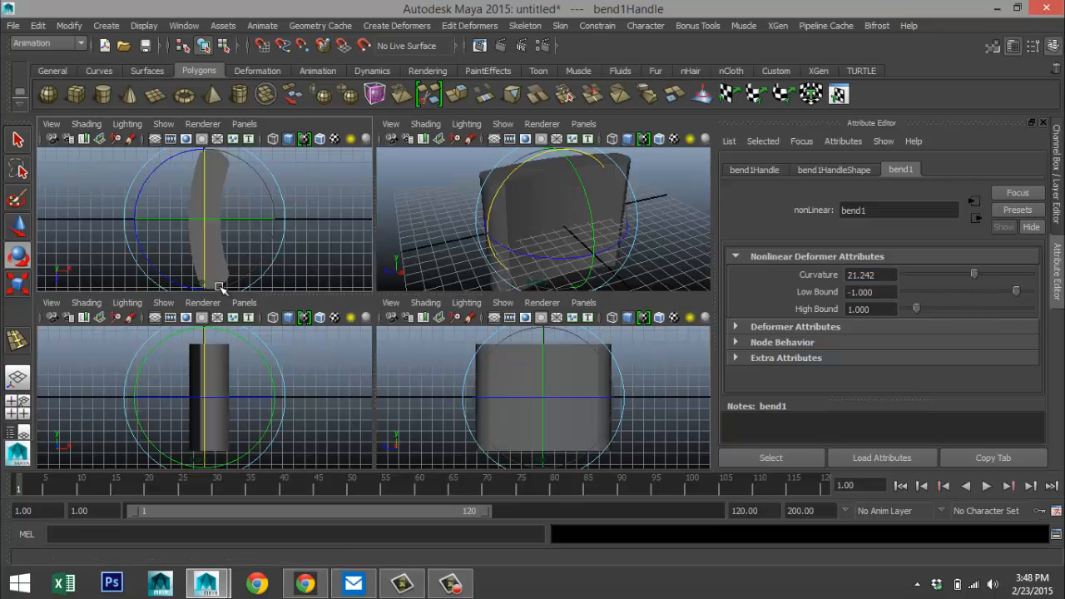
{"action": "key", "text": "space"}
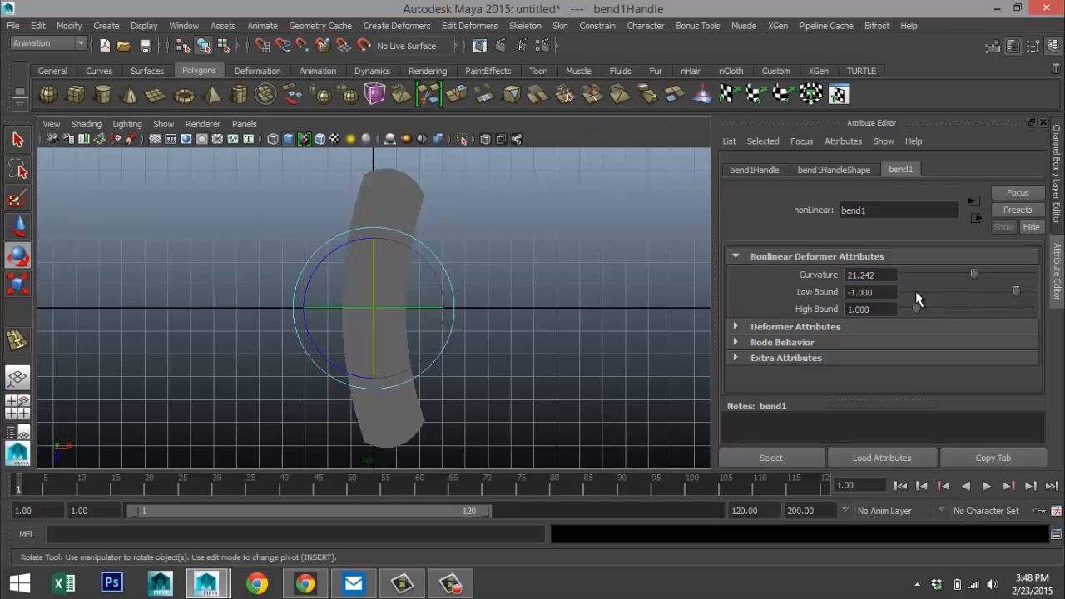
{"action": "mouse_move", "coordinate": [974, 274]}
{"action": "left_mouse_down"}
{"action": "mouse_move", "coordinate": [1008, 274]}
{"action": "mouse_move", "coordinate": [971, 281]}
{"action": "left_mouse_up"}
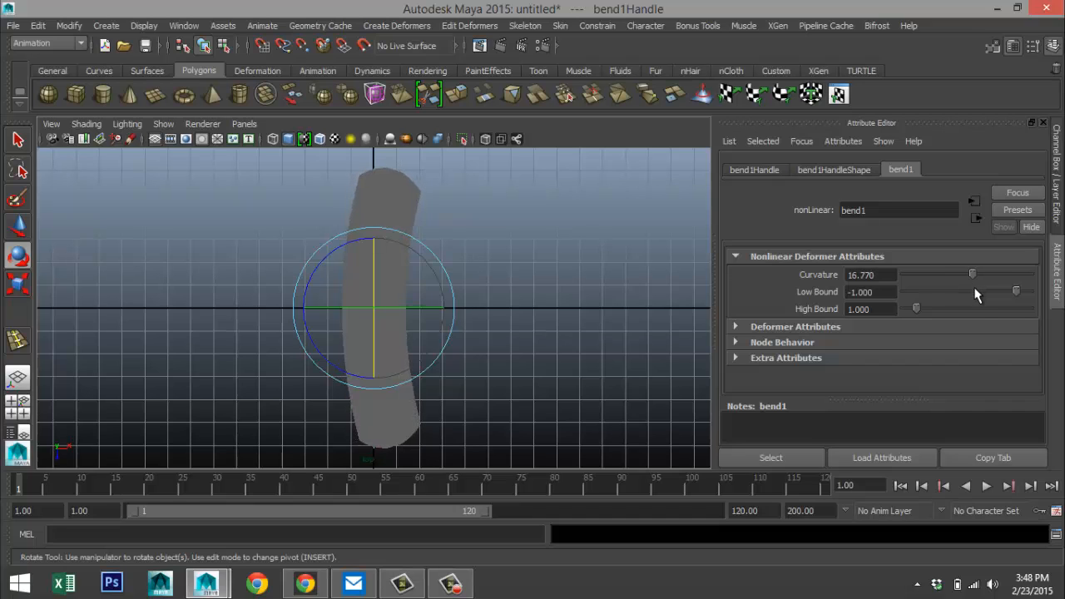
{"action": "left_click", "coordinate": [18, 406]}
{"action": "key", "text": "space"}
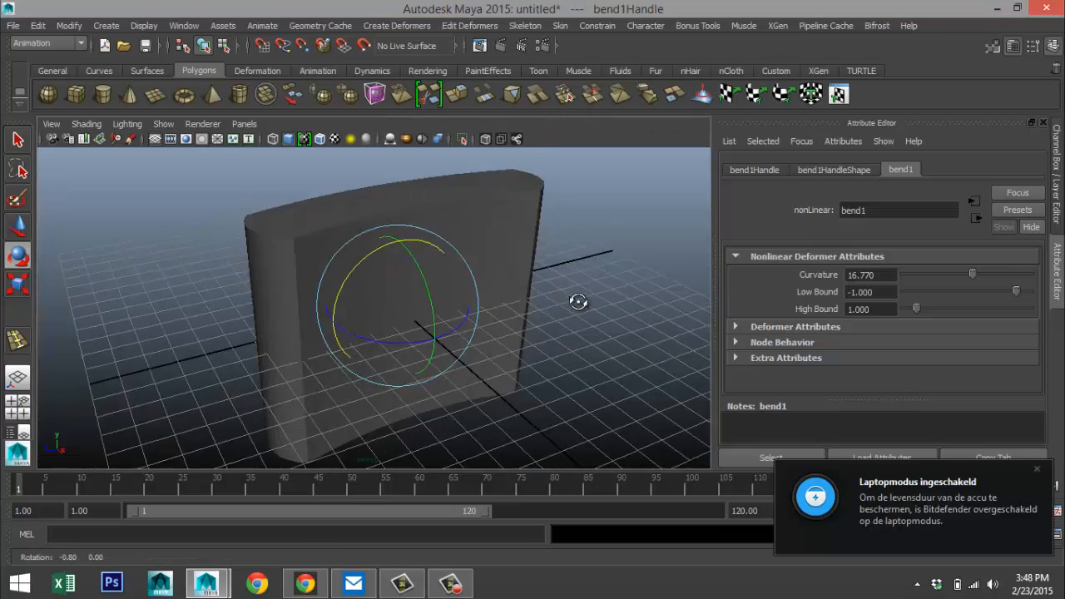
- Select the curved block and delete its construction history to bake in the bend
{"action": "left_click_drag", "start_coordinate": [577, 299], "coordinate": [633, 324], "text": "alt"}
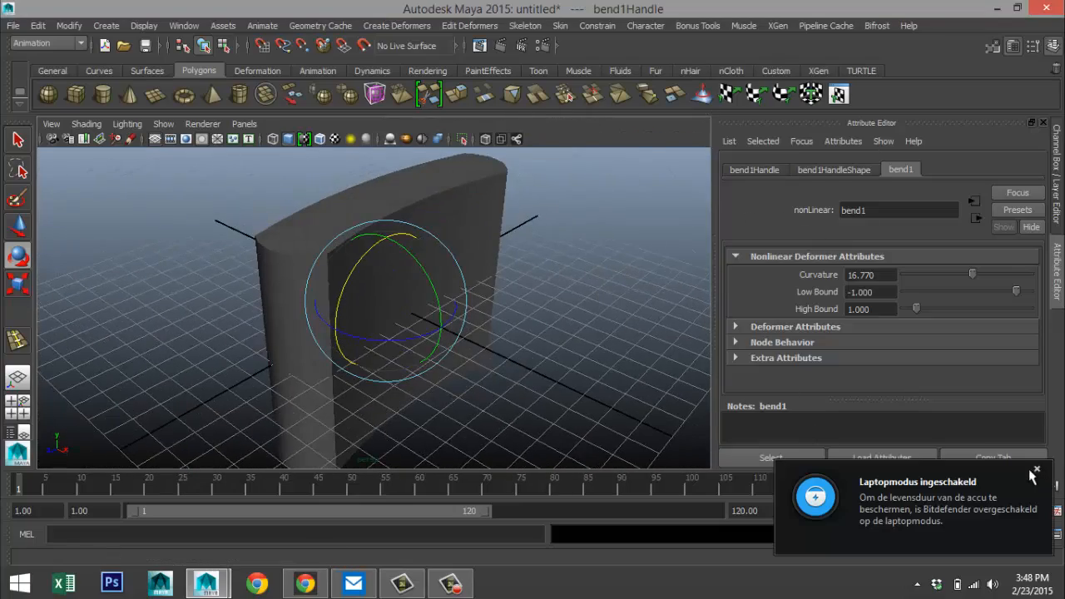
{"action": "left_click", "coordinate": [1036, 470]}
{"action": "left_click_drag", "start_coordinate": [480, 371], "coordinate": [453, 378], "text": "alt"}
{"action": "left_click", "coordinate": [539, 195]}
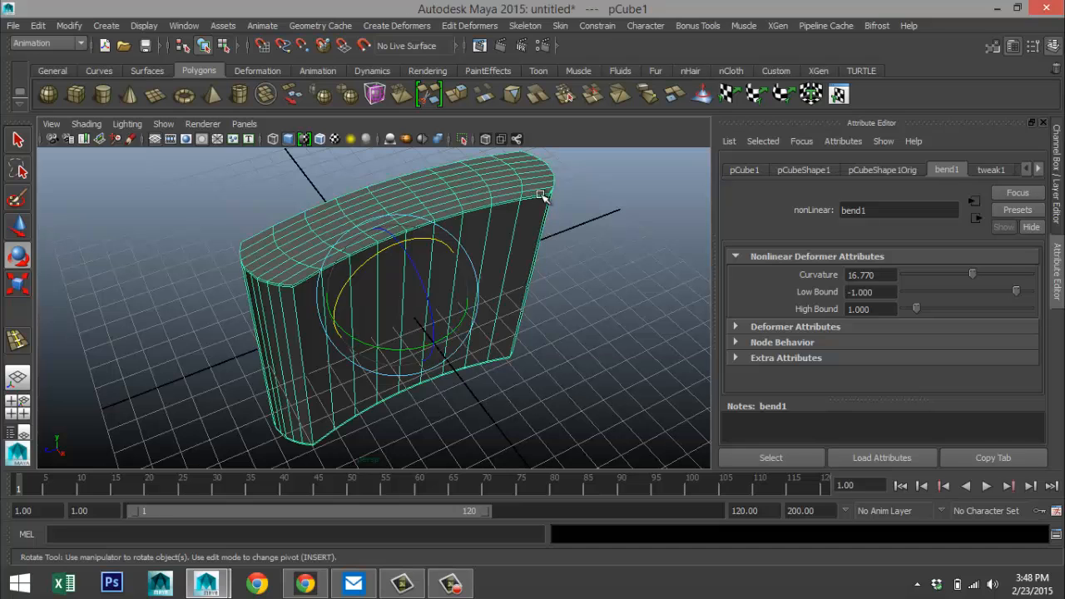
{"action": "left_click", "coordinate": [39, 26]}
{"action": "mouse_move", "coordinate": [114, 186]}
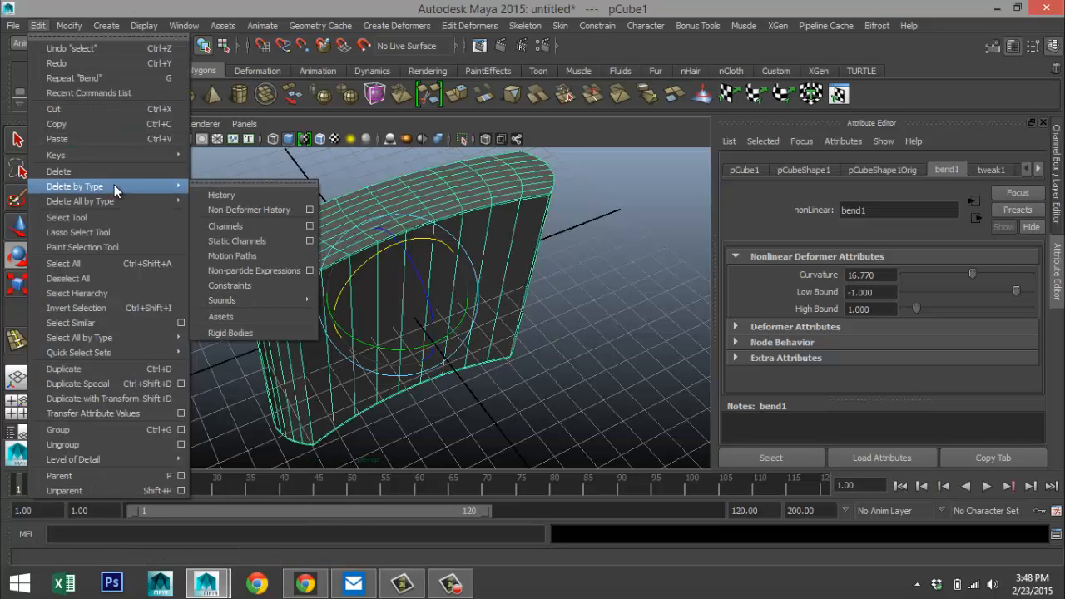
{"action": "left_click", "coordinate": [249, 196]}
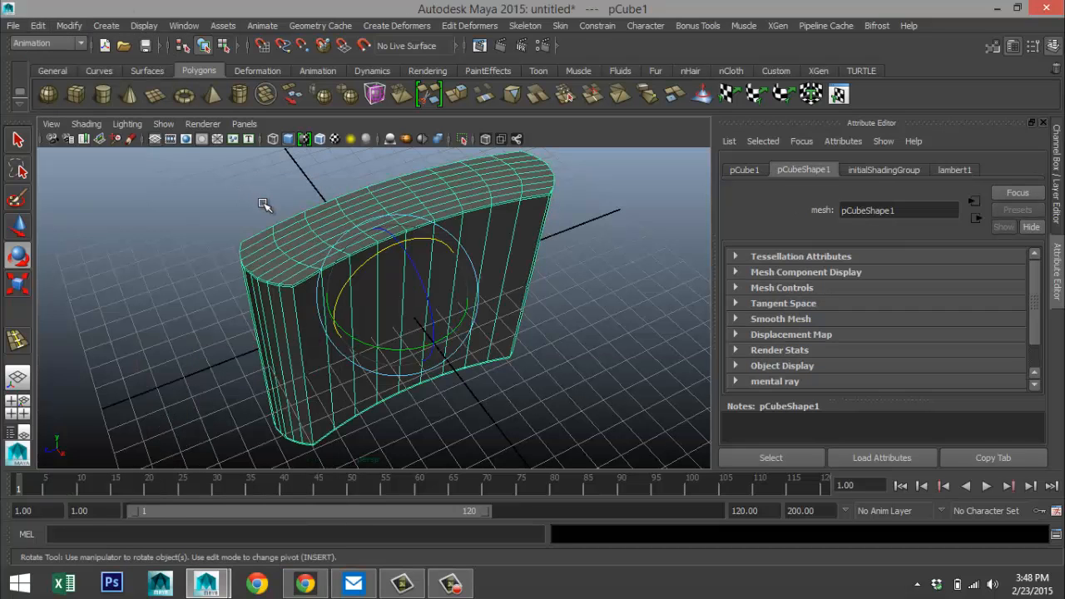
- Create a polygon cylinder with a radius of about 2.55 and height of about 4.54 beside the curved block
{"action": "left_click", "coordinate": [592, 351]}
{"action": "scroll", "coordinate": [571, 344], "scroll_direction": "down", "scroll_amount": 4}
{"action": "left_click_drag", "start_coordinate": [530, 331], "coordinate": [536, 292], "text": "alt"}
{"action": "middle_click_drag", "start_coordinate": [537, 296], "coordinate": [536, 302], "text": "alt"}
{"action": "mouse_move", "coordinate": [537, 302]}
{"action": "left_mouse_down", "text": "alt"}
{"action": "mouse_move", "coordinate": [549, 335]}
{"action": "mouse_move", "coordinate": [541, 309]}
{"action": "left_mouse_up", "text": "alt"}
{"action": "right_click_drag", "start_coordinate": [539, 311], "coordinate": [555, 315], "text": "alt"}
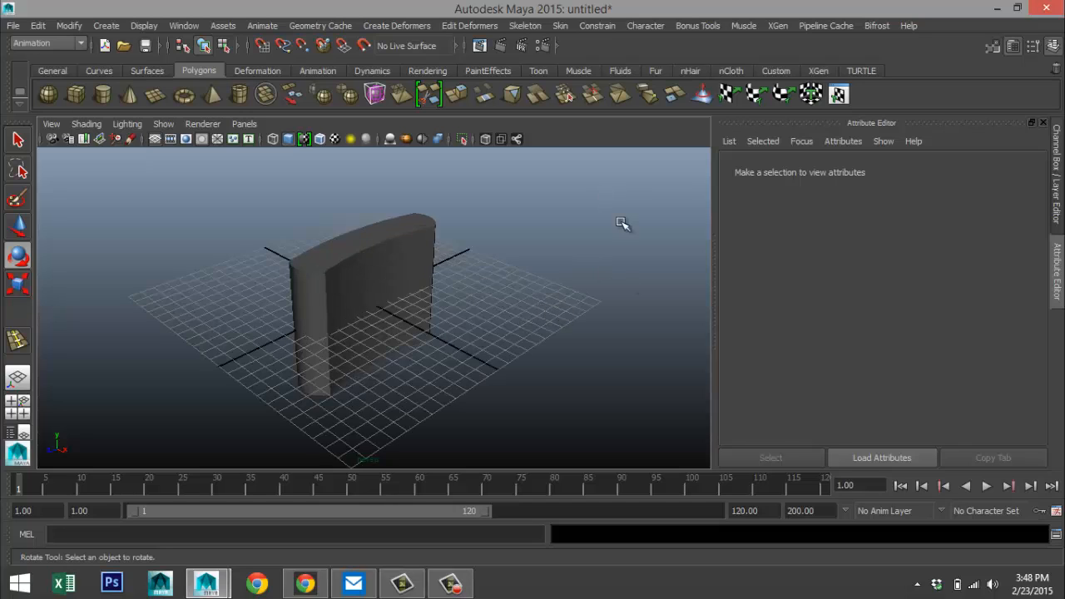
{"action": "left_click", "coordinate": [103, 94]}
{"action": "mouse_move", "coordinate": [536, 333]}
{"action": "left_mouse_down"}
{"action": "mouse_move", "coordinate": [580, 349]}
{"action": "mouse_move", "coordinate": [575, 270]}
{"action": "left_mouse_up"}
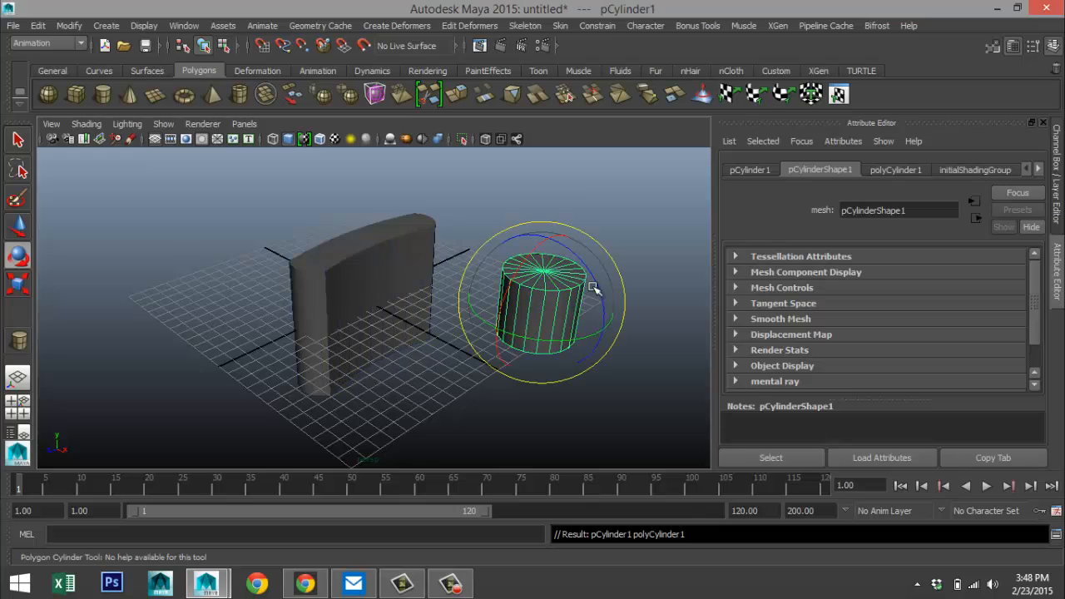
- Set the cylinder's cap subdivisions to 0 and its height subdivisions to 6
{"action": "left_click", "coordinate": [750, 171]}
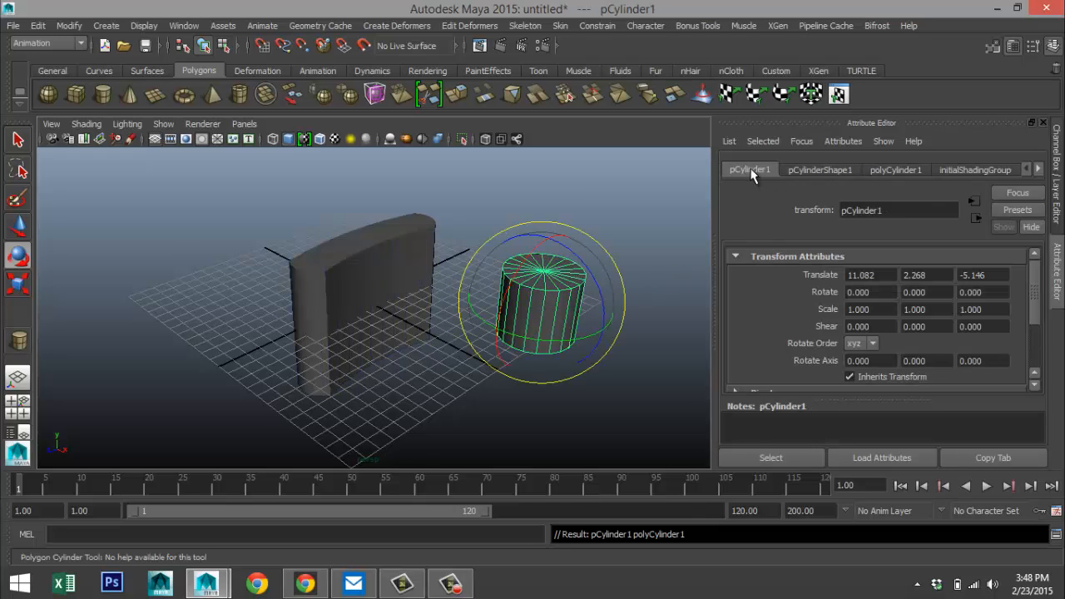
{"action": "left_click", "coordinate": [895, 170]}
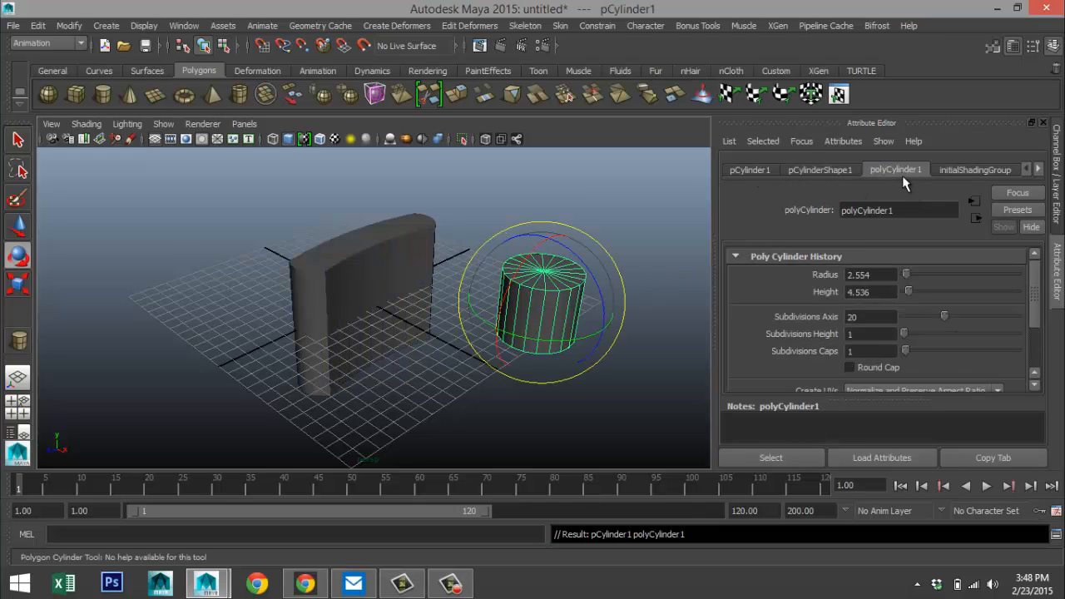
{"action": "left_click", "coordinate": [890, 352]}
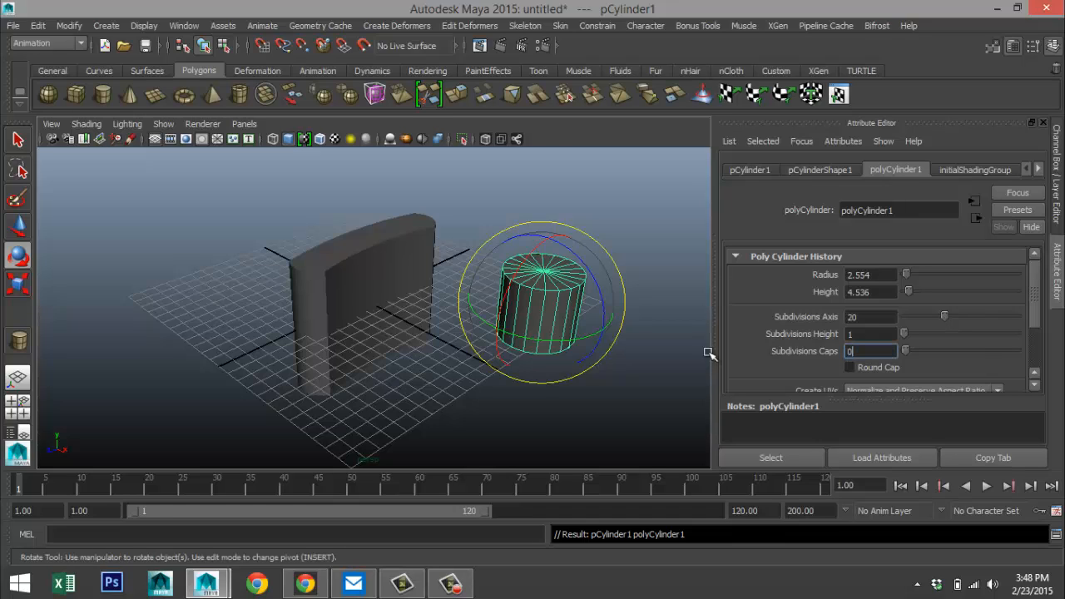
{"action": "key", "text": "Return"}
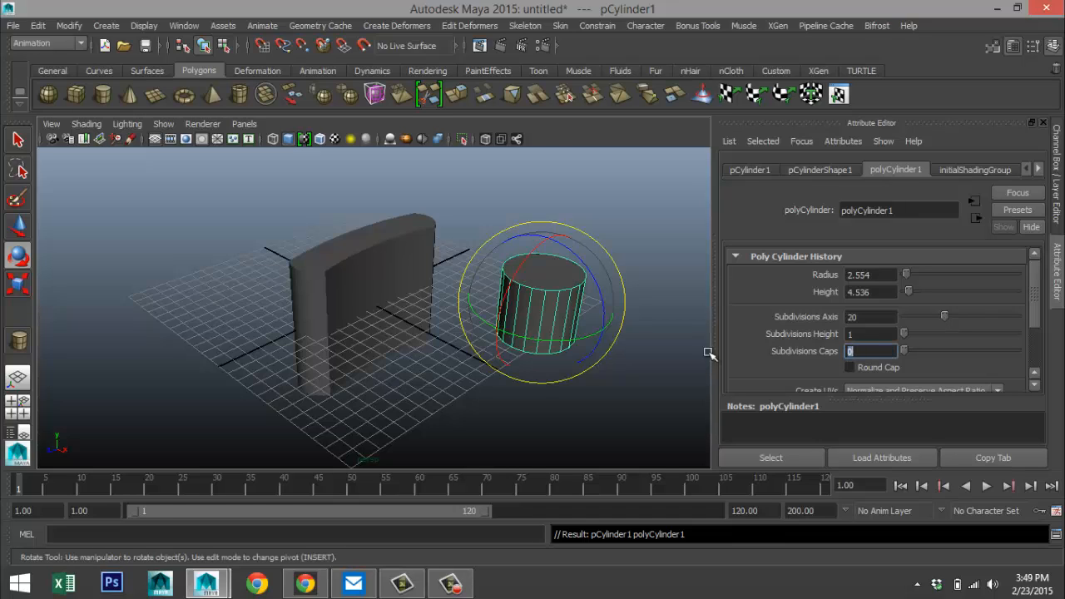
{"action": "left_click", "coordinate": [864, 335]}
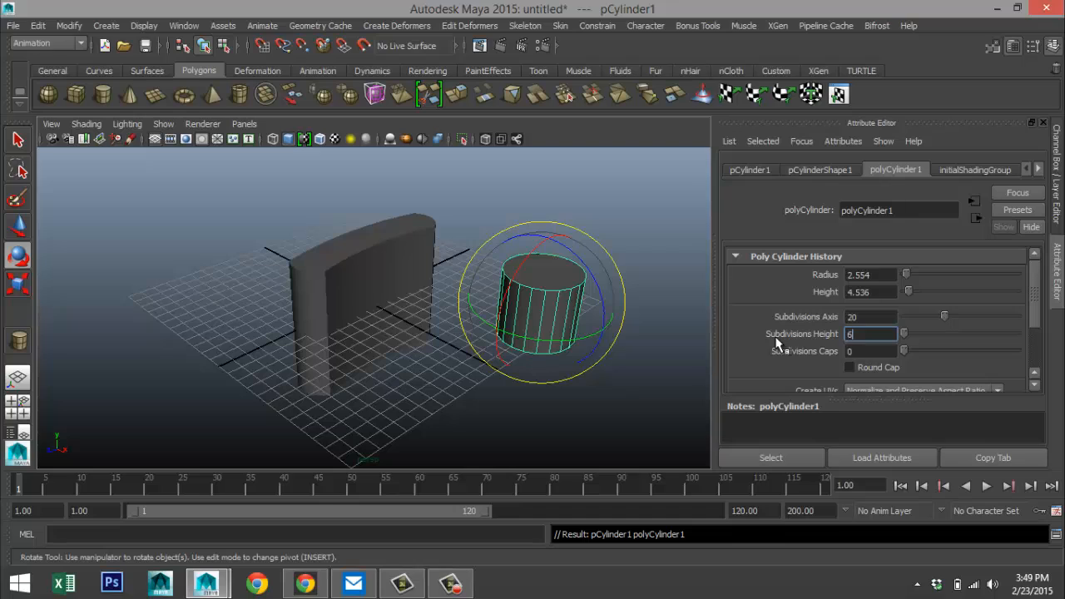
{"action": "key", "text": "Return"}
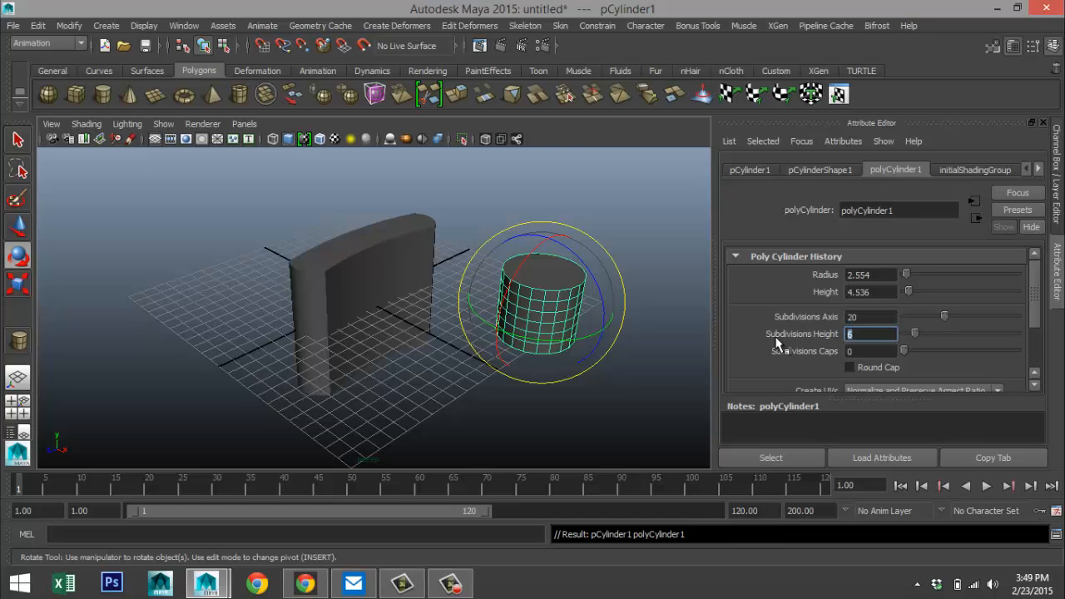
{"action": "left_click", "coordinate": [878, 318]}
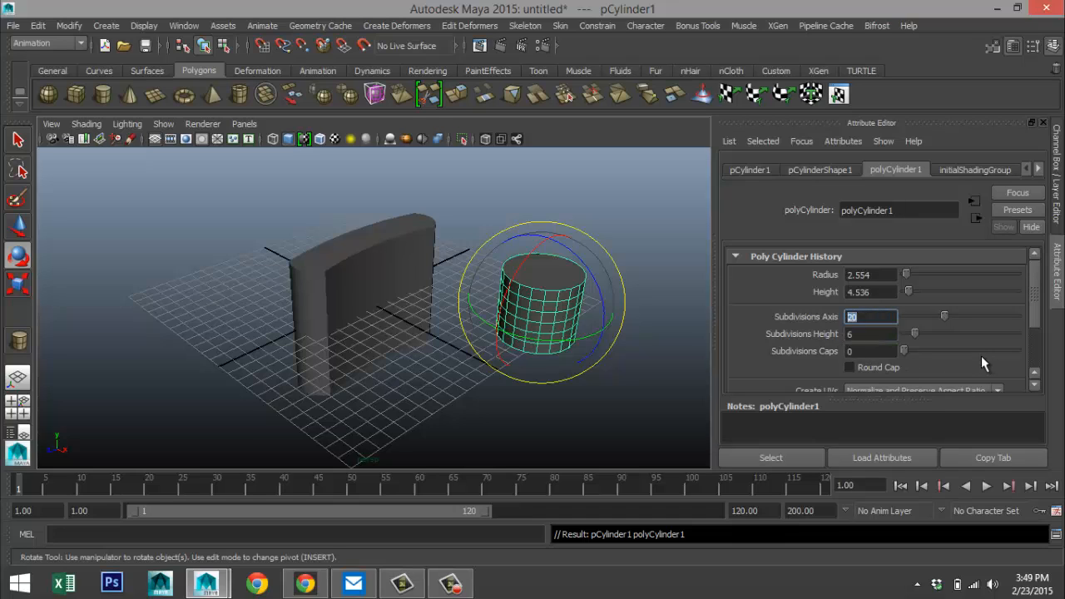
- Delete the cylinder's top and bottom cap faces in face mode, leaving an open tube
{"action": "left_click", "coordinate": [623, 408]}
{"action": "left_click", "coordinate": [552, 283]}
{"action": "right_click_drag", "start_coordinate": [548, 276], "coordinate": [548, 301]}
{"action": "left_click", "coordinate": [547, 268]}
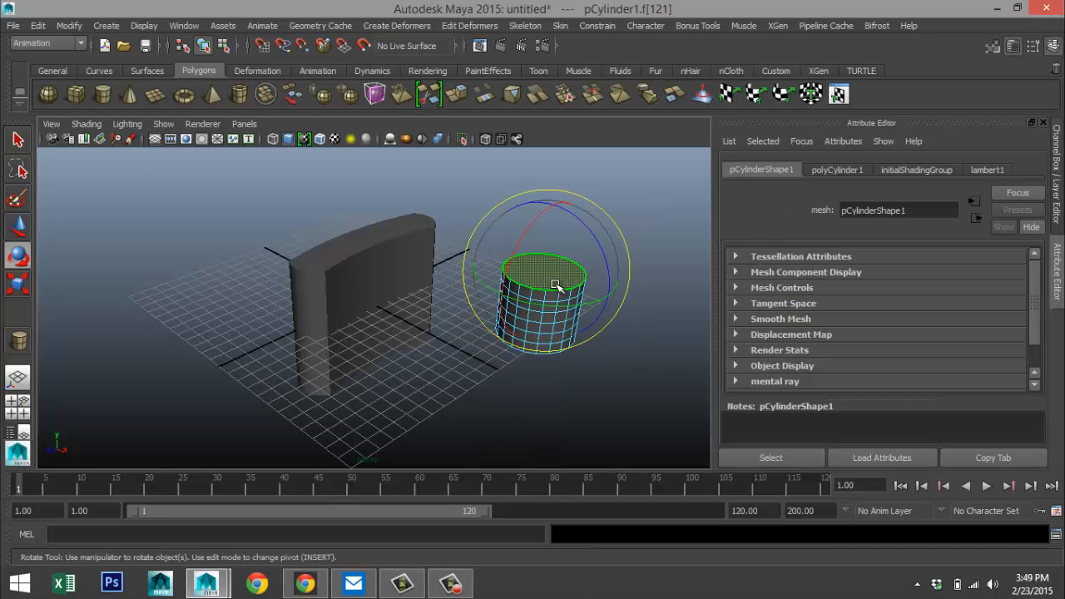
{"action": "key", "text": "Delete"}
{"action": "left_click_drag", "start_coordinate": [577, 399], "coordinate": [578, 314], "text": "alt"}
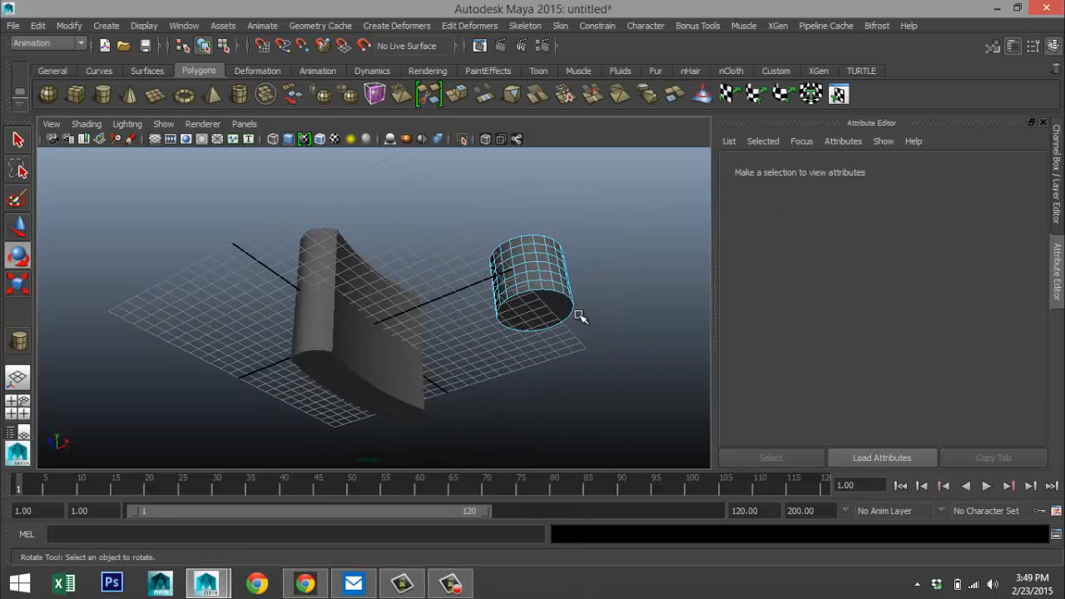
{"action": "left_click", "coordinate": [541, 310]}
{"action": "key", "text": "Delete"}
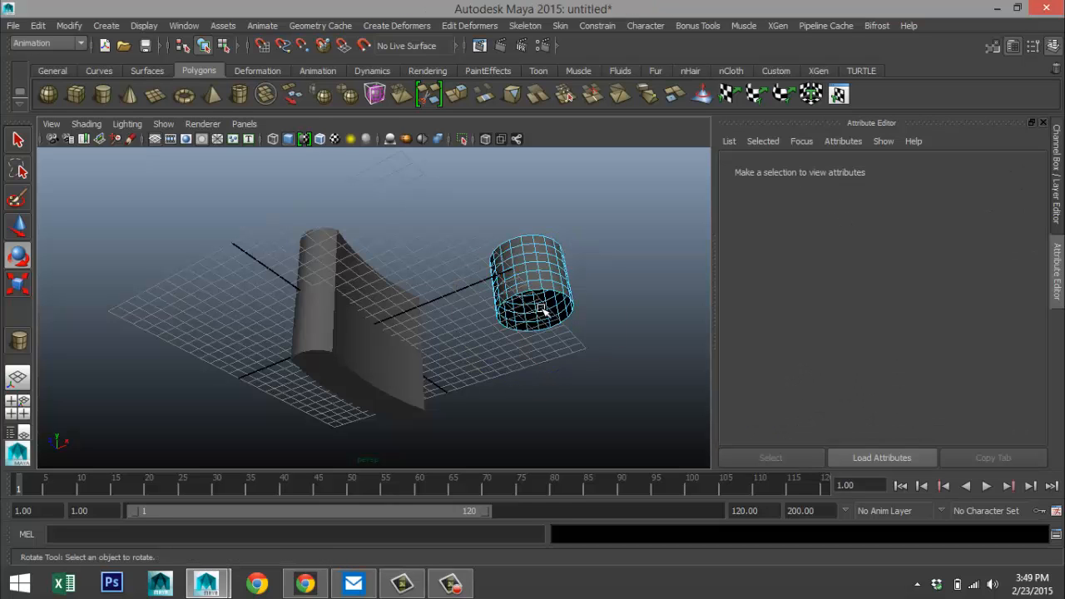
{"action": "left_click_drag", "start_coordinate": [564, 316], "coordinate": [544, 407], "text": "alt"}
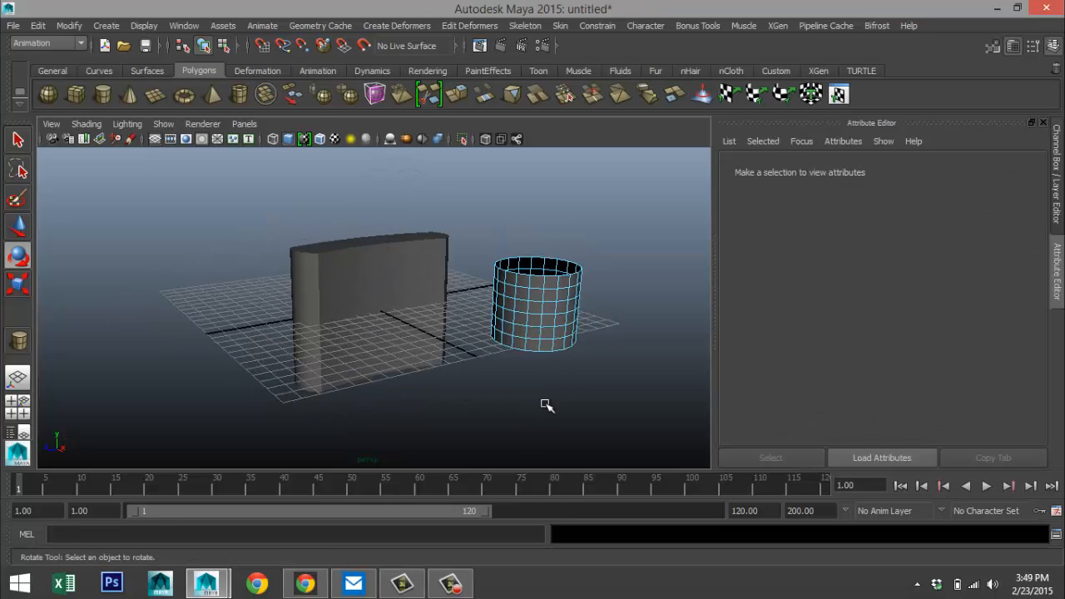
- Return the open cylinder to object mode and set its translation to 0 on X, Y and Z
{"action": "right_click_drag", "start_coordinate": [537, 304], "coordinate": [599, 237]}
{"action": "left_click", "coordinate": [550, 303]}
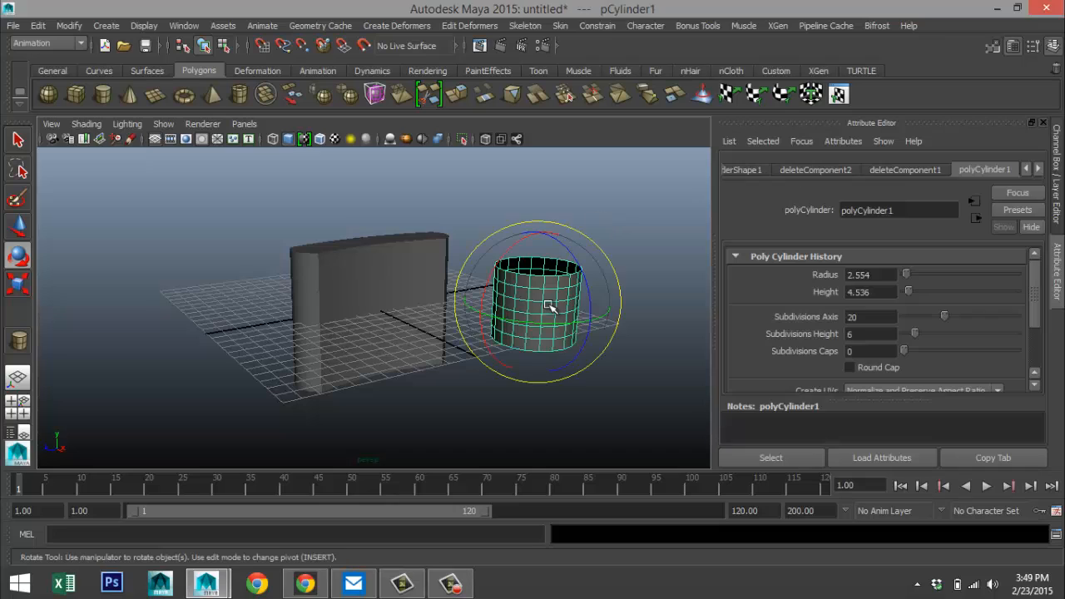
{"action": "left_click", "coordinate": [1025, 169]}
{"action": "left_click", "coordinate": [1025, 169]}
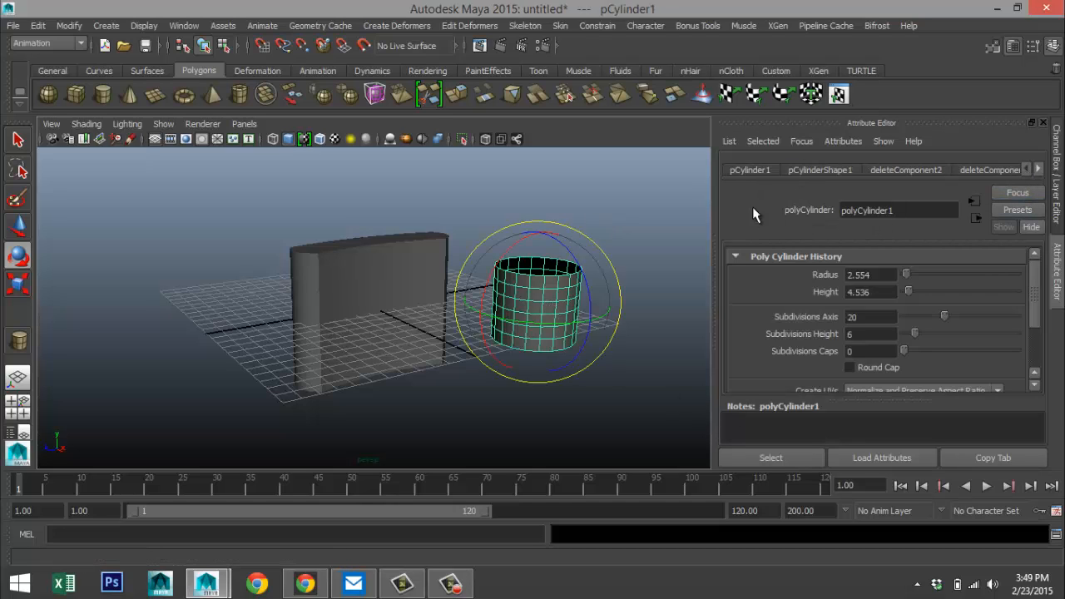
{"action": "left_click", "coordinate": [751, 171]}
{"action": "left_click", "coordinate": [887, 278]}
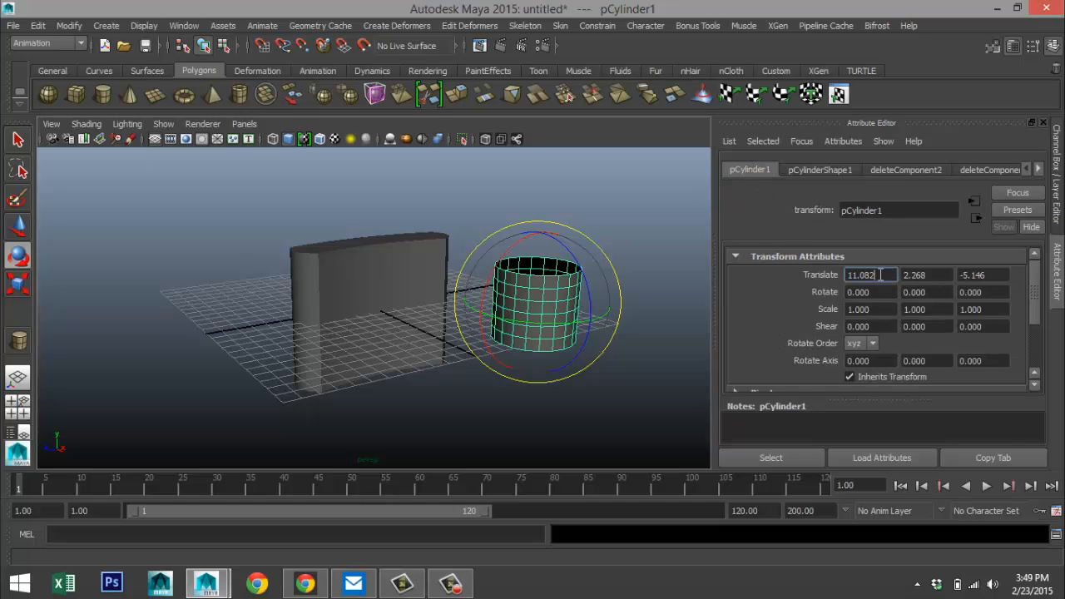
{"action": "type", "text": "0"}
{"action": "key", "text": "Tab"}
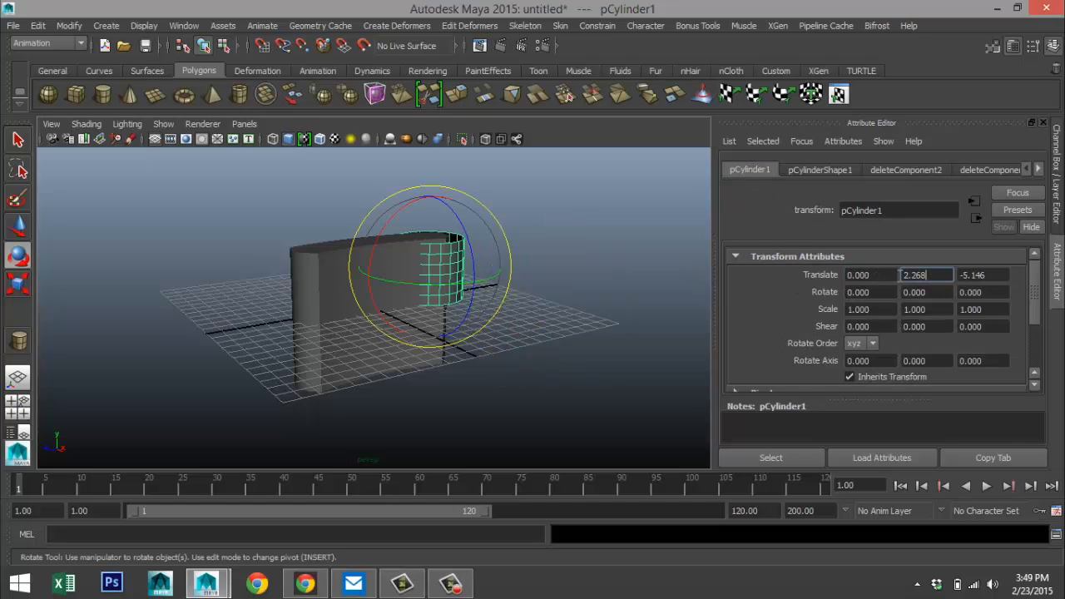
{"action": "type", "text": "0"}
{"action": "key", "text": "Tab"}
{"action": "type", "text": "0"}
{"action": "left_click", "coordinate": [927, 275]}
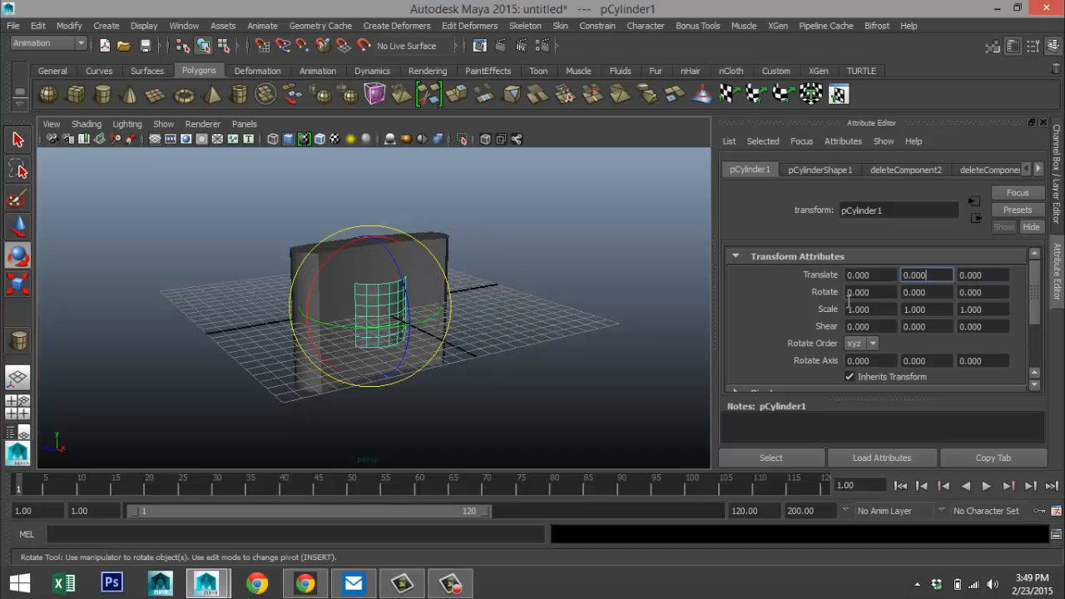
{"action": "left_click", "coordinate": [488, 344]}
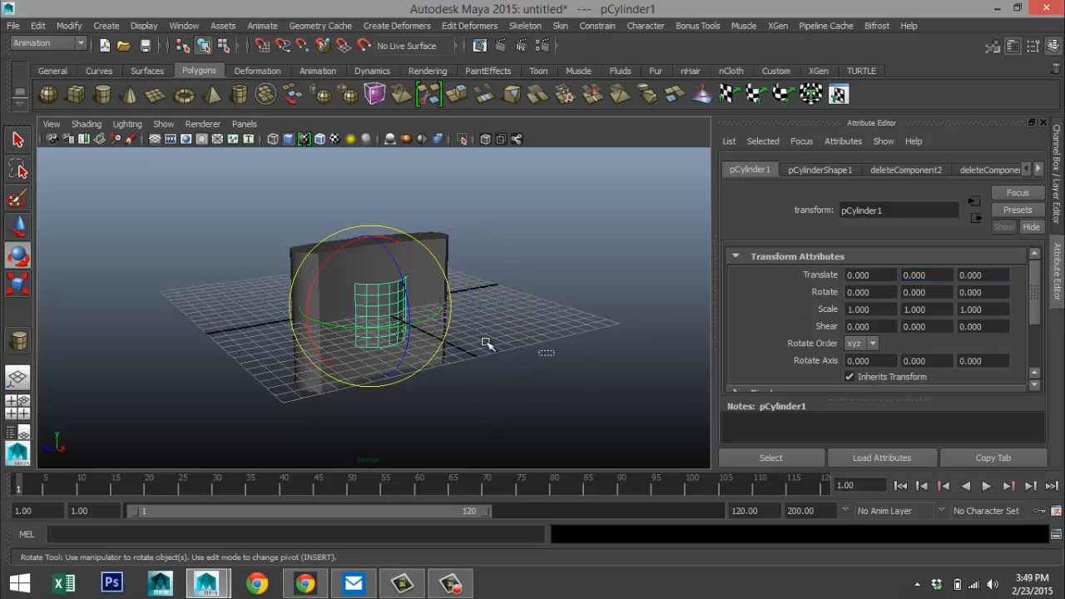
- Move the cylinder straight up to a Y translation of about 5.6, at the top of the curved block
{"action": "left_click", "coordinate": [395, 316]}
{"action": "key", "text": "w"}
{"action": "left_click_drag", "start_coordinate": [371, 249], "coordinate": [370, 161]}
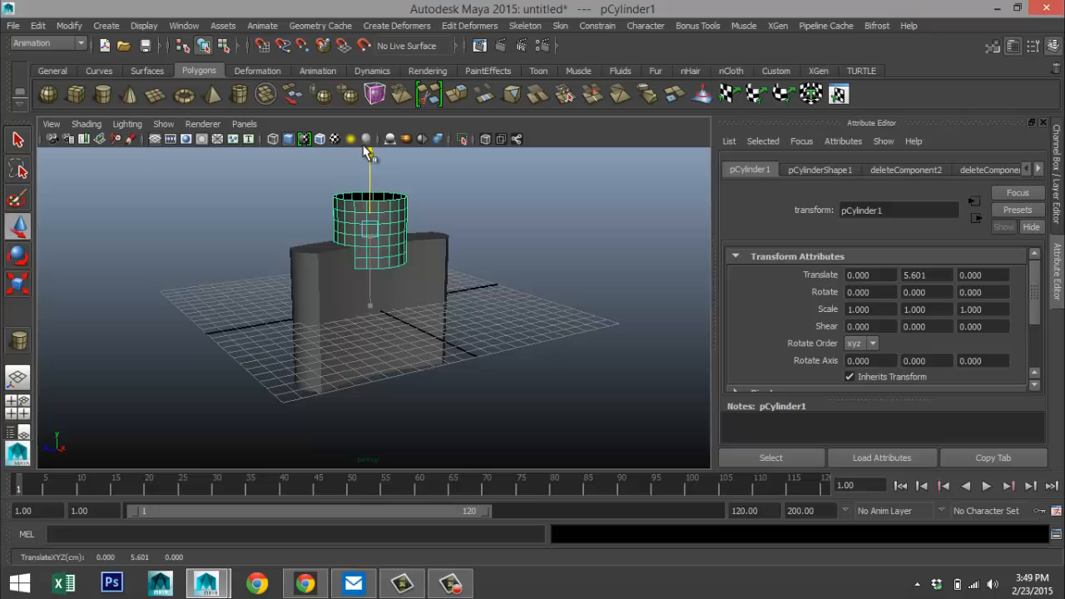
- Scale the cylinder uniformly to about 0.325 in the wireframe top view so it fits within the block's width
{"action": "left_click", "coordinate": [20, 408]}
{"action": "key", "text": "space"}
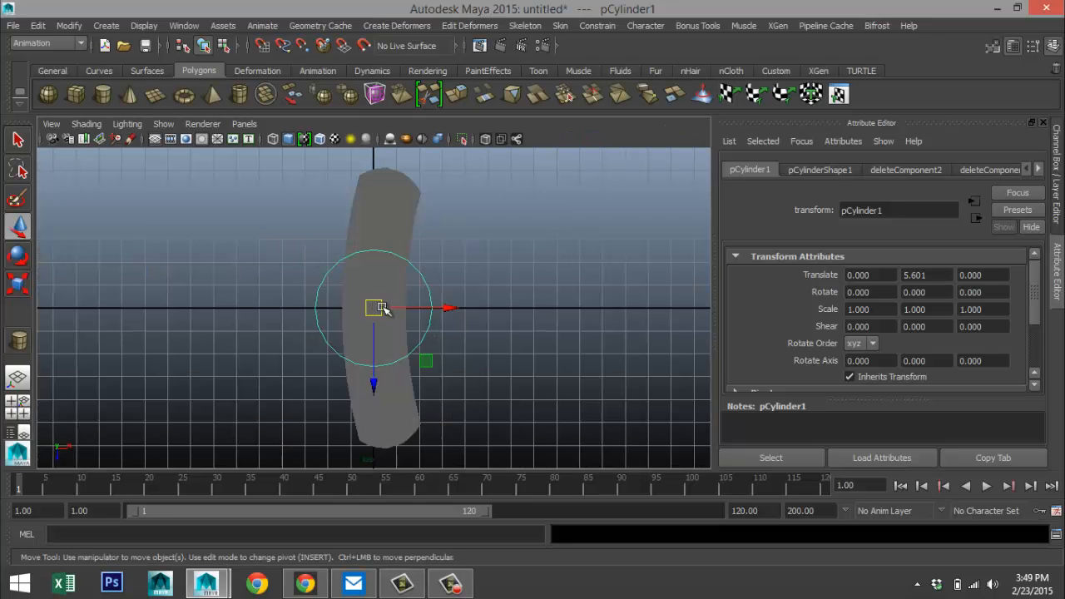
{"action": "key", "text": "4"}
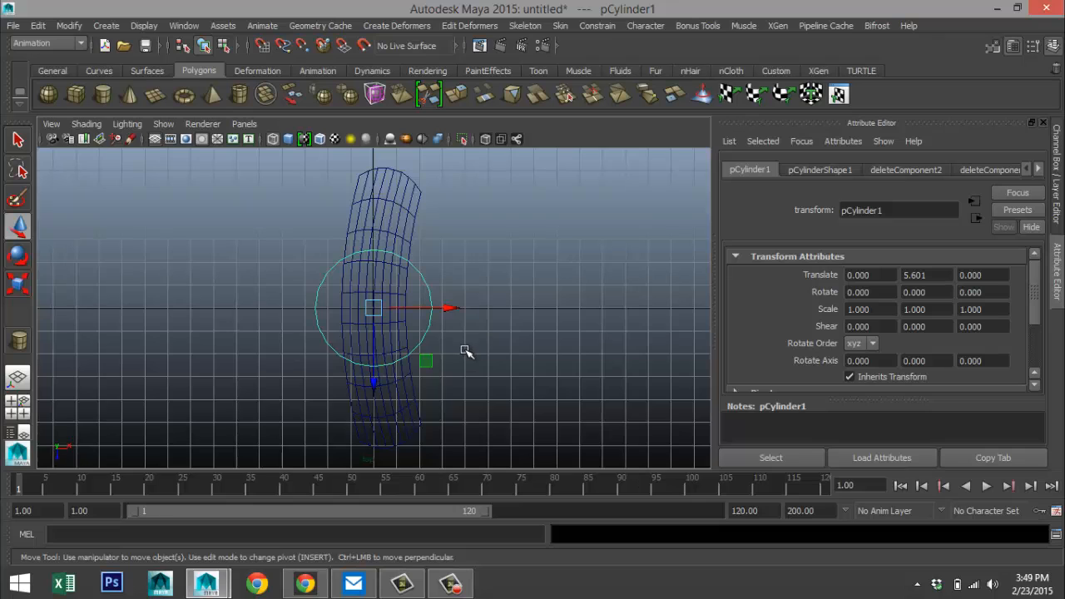
{"action": "scroll", "coordinate": [465, 352], "scroll_direction": "up", "scroll_amount": 2}
{"action": "key", "text": "r"}
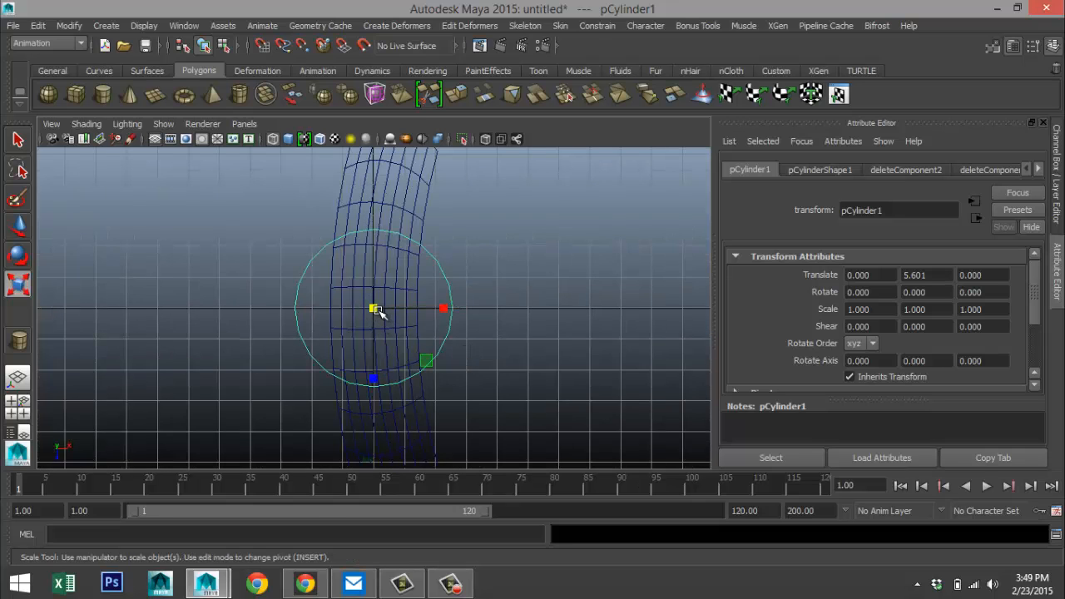
{"action": "left_click_drag", "start_coordinate": [376, 311], "coordinate": [289, 320]}
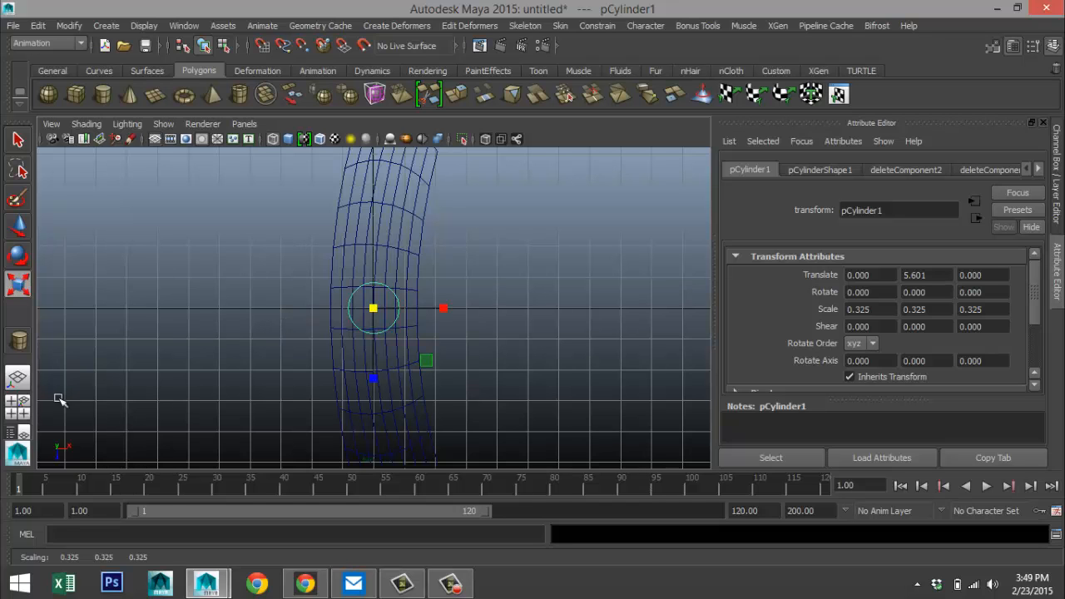
- Raise the cylinder in the perspective view to a Y translation of about 5.875, just clear of the block's top
{"action": "left_click", "coordinate": [22, 409]}
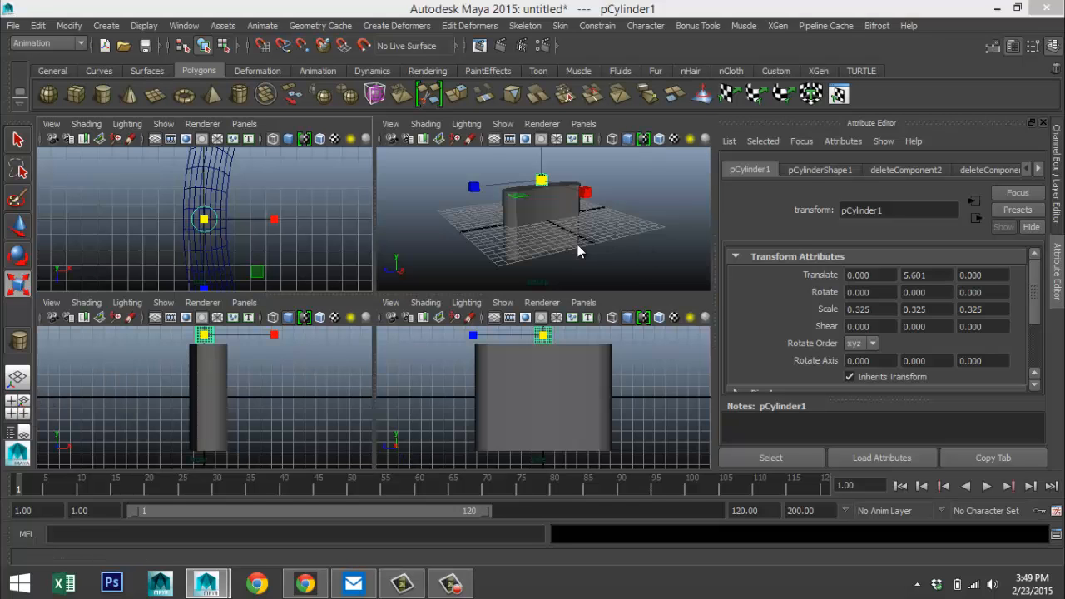
{"action": "key", "text": "space"}
{"action": "scroll", "coordinate": [509, 327], "scroll_direction": "up", "scroll_amount": 3}
{"action": "left_click_drag", "start_coordinate": [530, 337], "coordinate": [508, 284], "text": "alt"}
{"action": "left_click", "coordinate": [544, 345]}
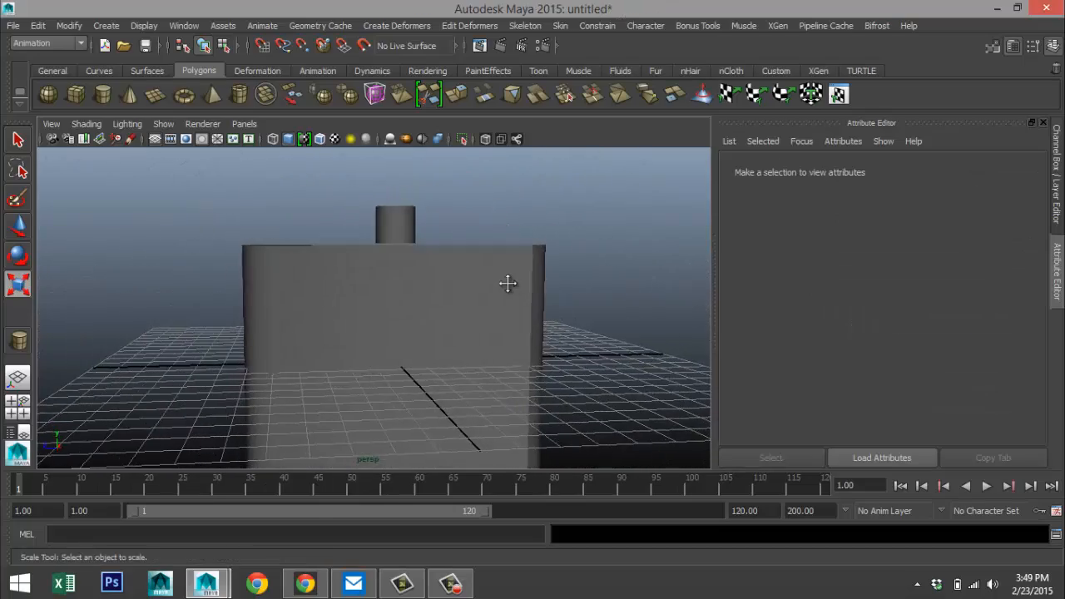
{"action": "scroll", "coordinate": [540, 349], "scroll_direction": "up", "scroll_amount": 8}
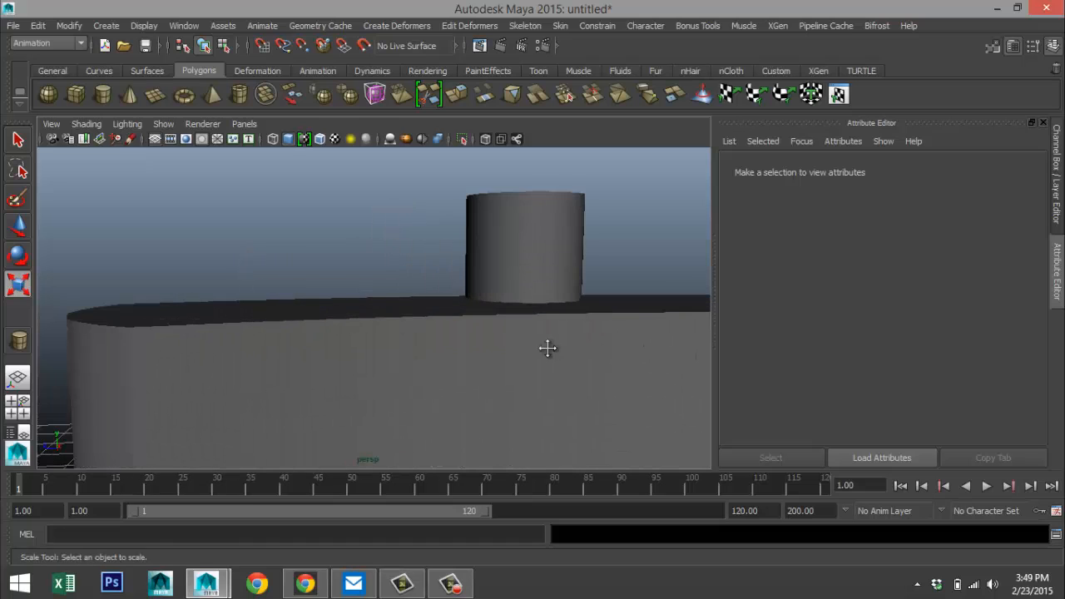
{"action": "left_click", "coordinate": [460, 257]}
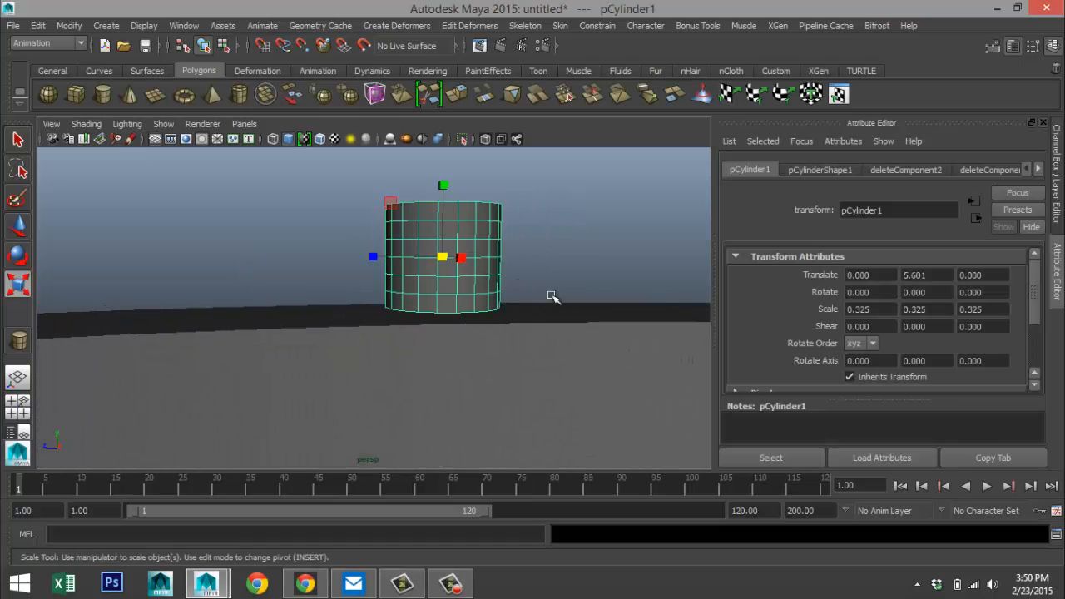
{"action": "key", "text": "w"}
{"action": "left_click_drag", "start_coordinate": [444, 179], "coordinate": [444, 158]}
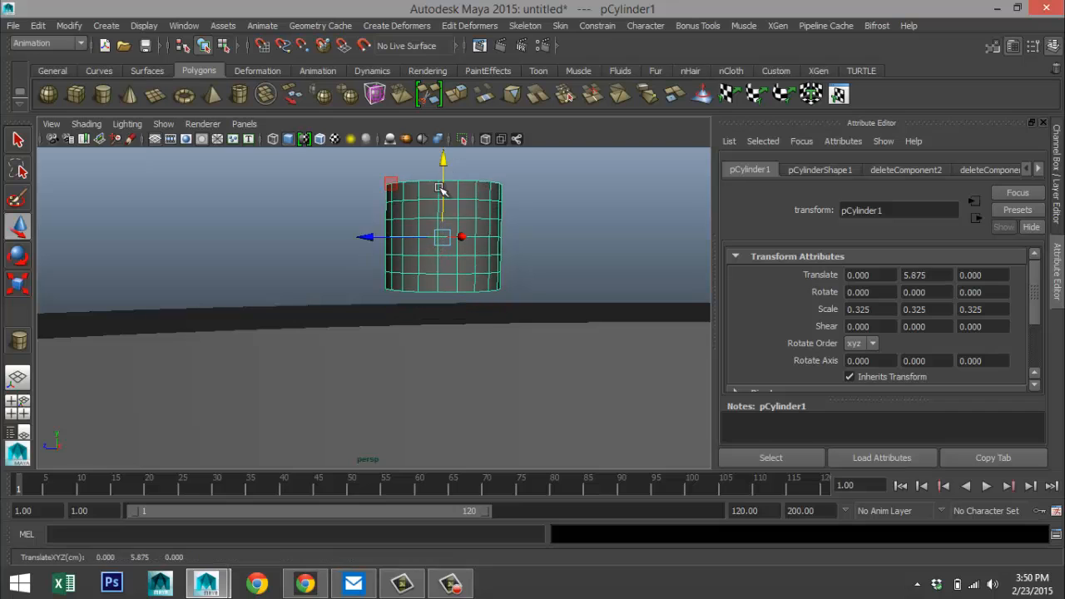
- In the side view, scale all cylinder vertices below the top row slightly outward
{"action": "left_click", "coordinate": [17, 407]}
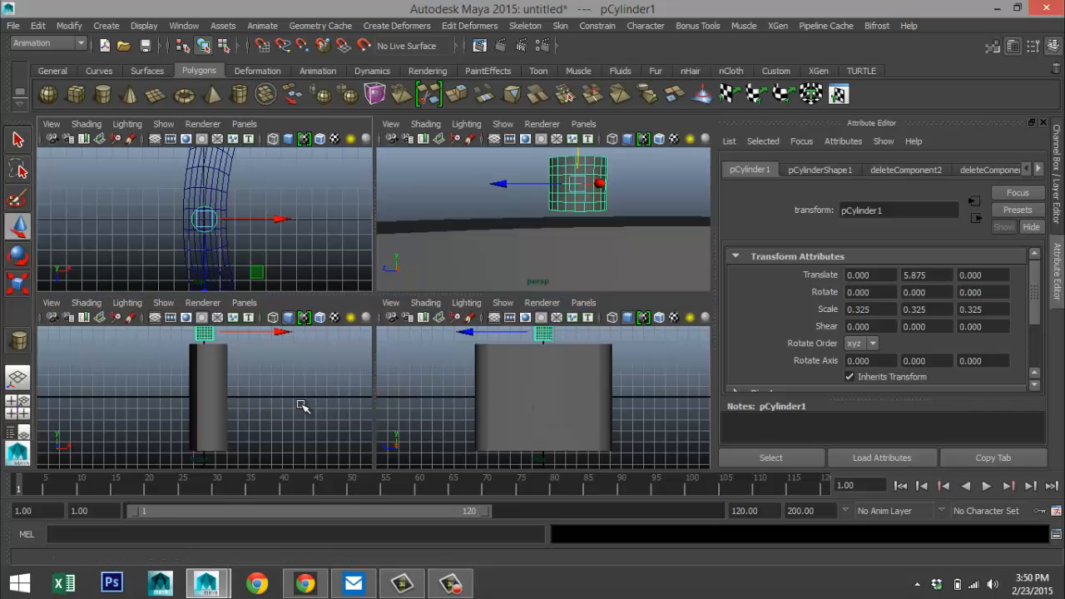
{"action": "key", "text": "space"}
{"action": "key", "text": "f"}
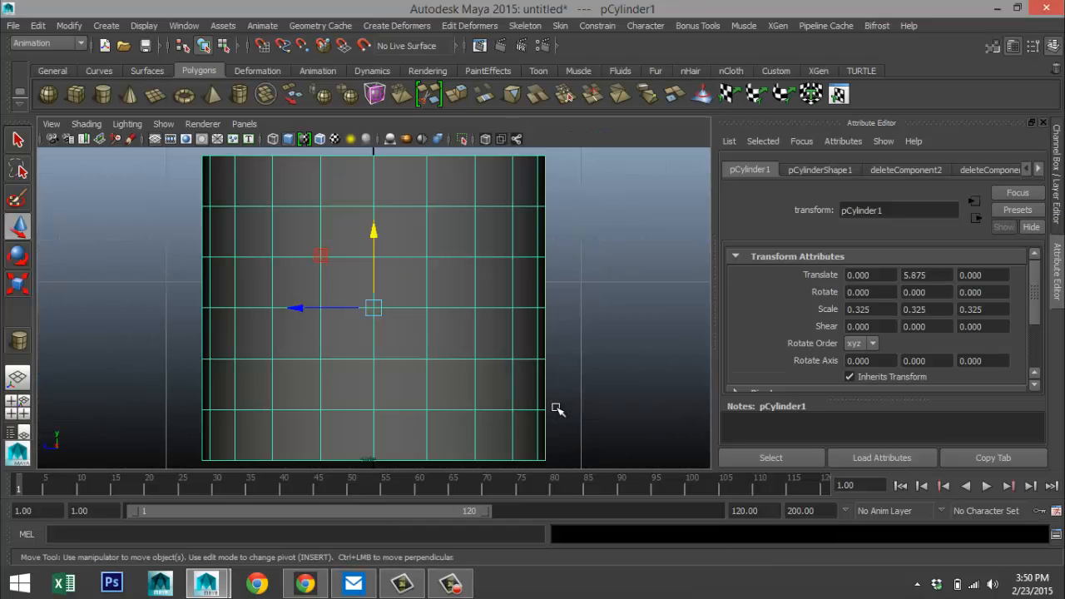
{"action": "scroll", "coordinate": [544, 409], "scroll_direction": "down", "scroll_amount": 5}
{"action": "scroll", "coordinate": [489, 358], "scroll_direction": "up", "scroll_amount": 3}
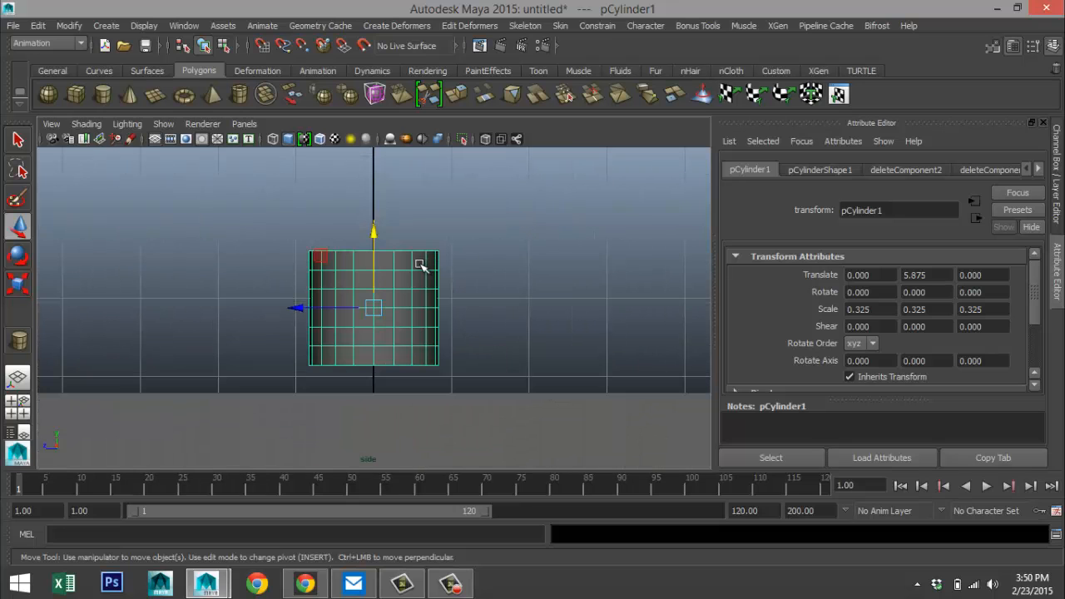
{"action": "right_click_drag", "start_coordinate": [420, 270], "coordinate": [359, 230]}
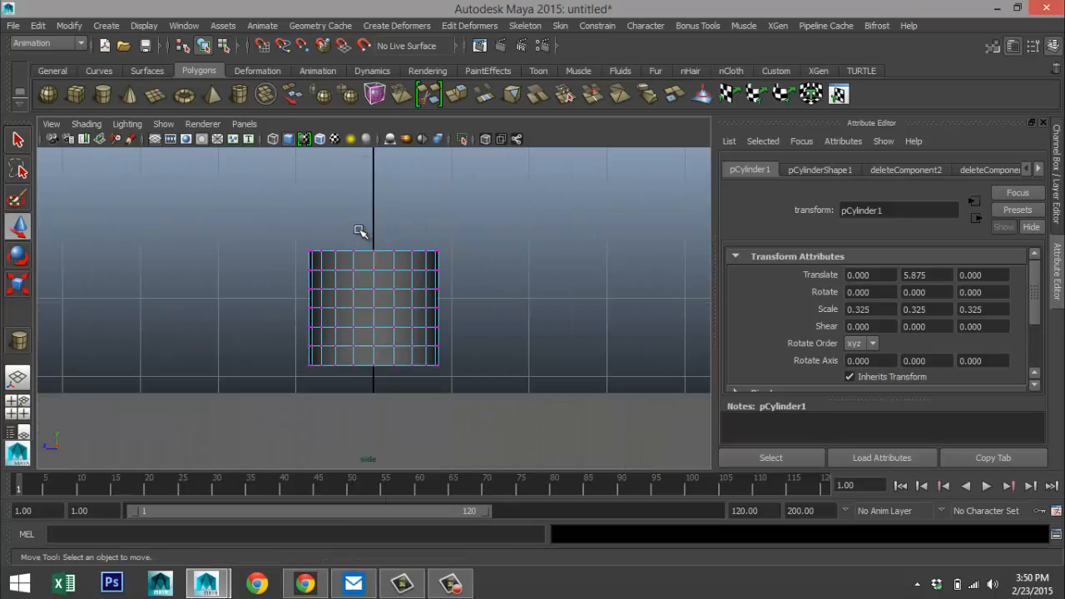
{"action": "left_click_drag", "start_coordinate": [280, 259], "coordinate": [473, 385]}
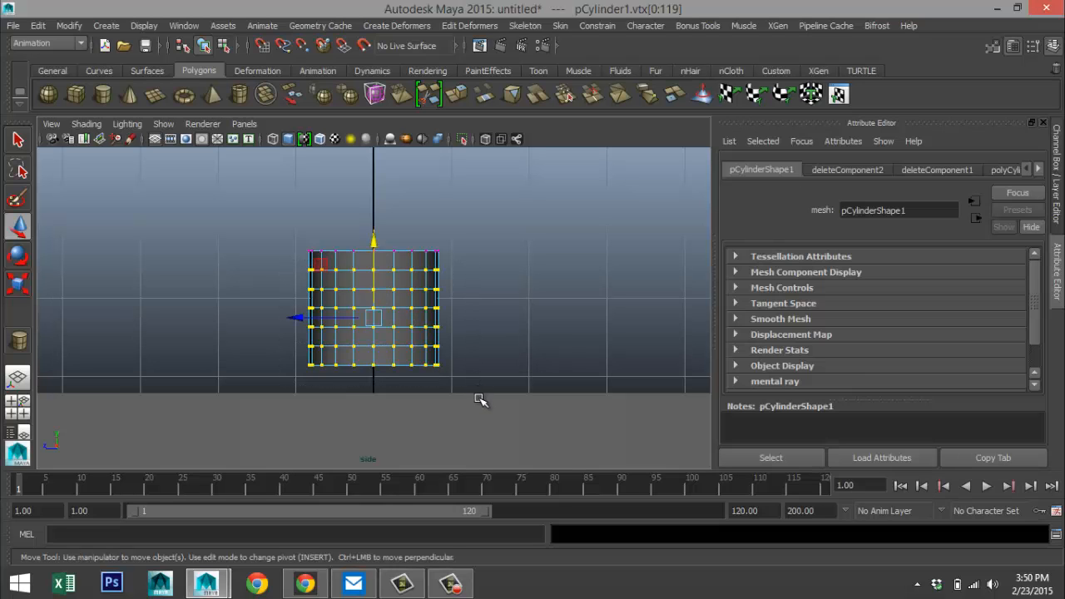
{"action": "key", "text": "r"}
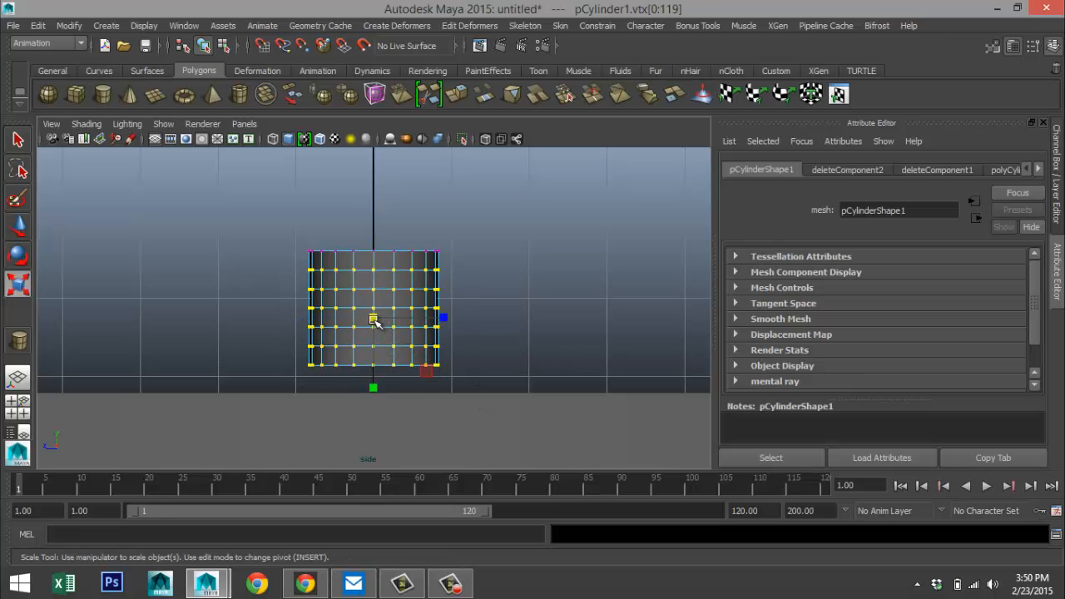
{"action": "left_click_drag", "start_coordinate": [375, 322], "coordinate": [500, 374]}
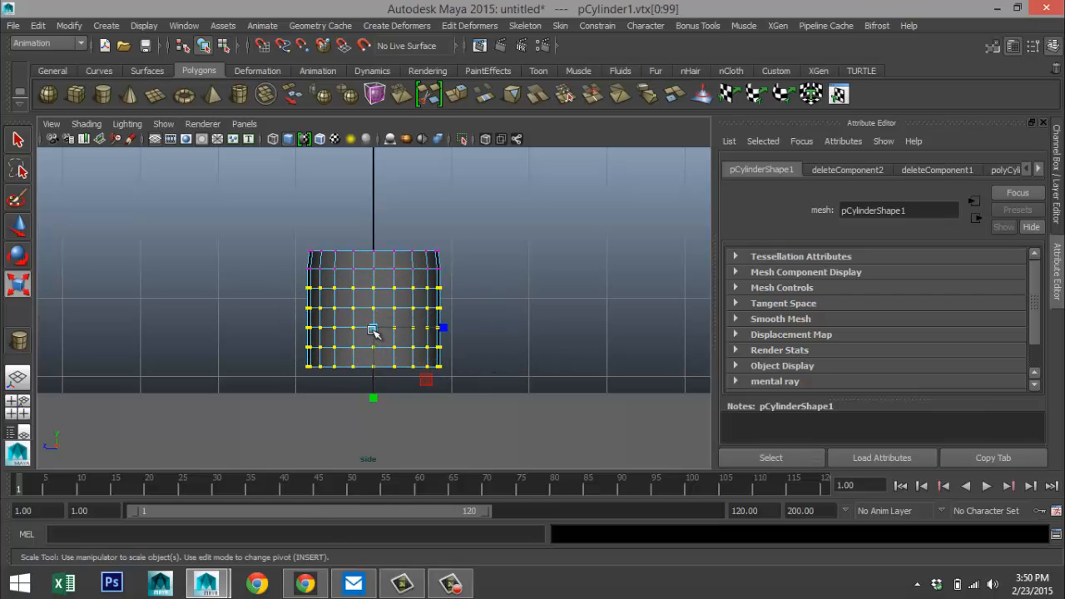
- Scale progressively smaller groups of the cylinder's lower vertex rows slightly outward to give the wall a gradual taper
{"action": "left_click_drag", "start_coordinate": [373, 330], "coordinate": [375, 331]}
{"action": "left_click_drag", "start_coordinate": [284, 297], "coordinate": [499, 374]}
{"action": "left_click_drag", "start_coordinate": [373, 337], "coordinate": [376, 339]}
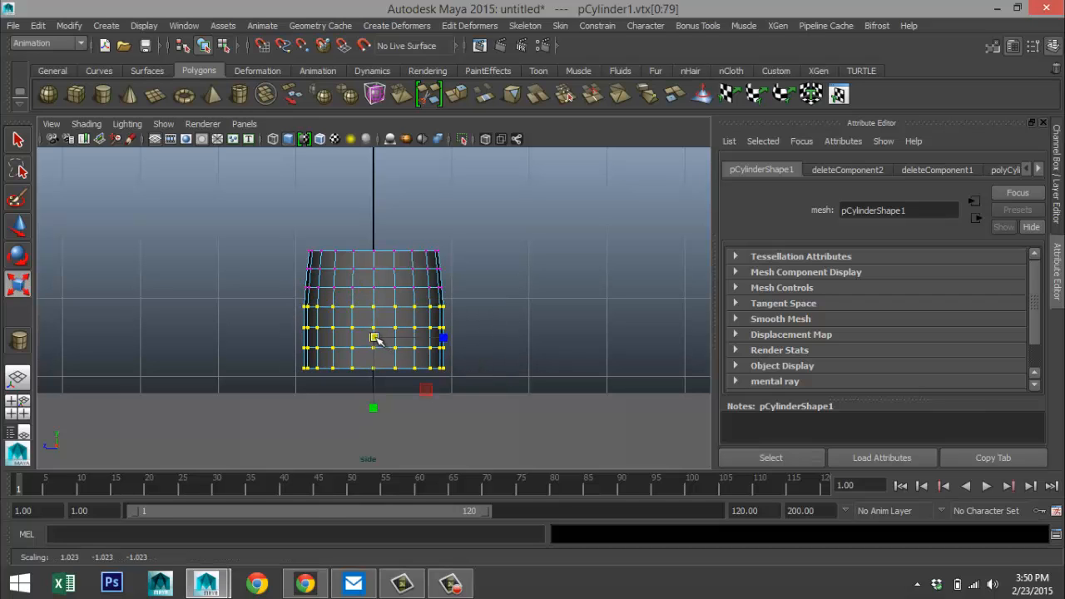
{"action": "left_click_drag", "start_coordinate": [287, 317], "coordinate": [467, 381]}
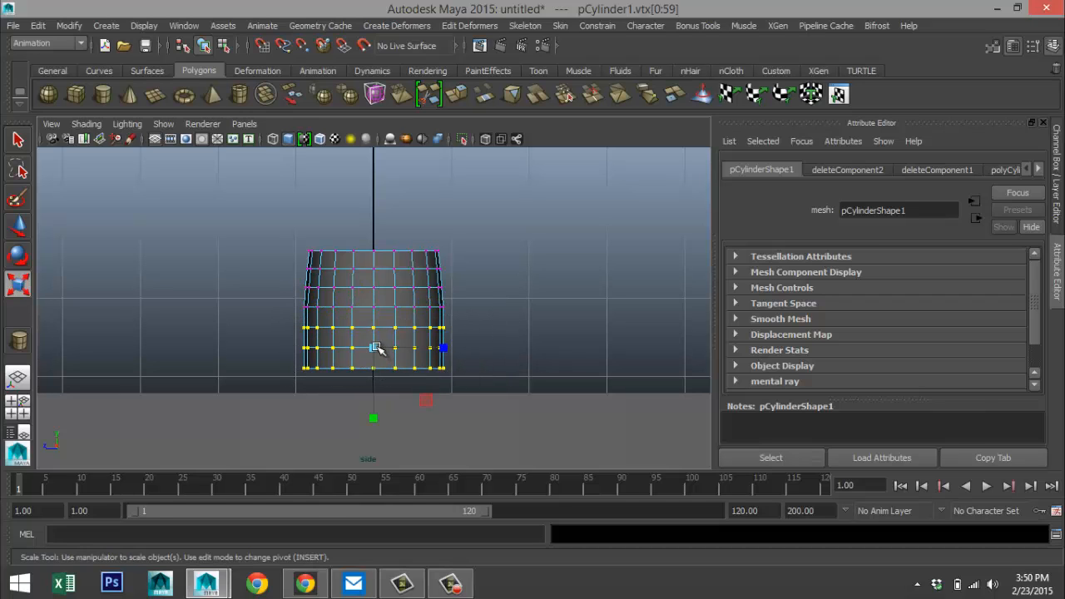
{"action": "left_click_drag", "start_coordinate": [376, 347], "coordinate": [374, 349]}
{"action": "left_click_drag", "start_coordinate": [281, 336], "coordinate": [449, 379]}
{"action": "left_click", "coordinate": [376, 359]}
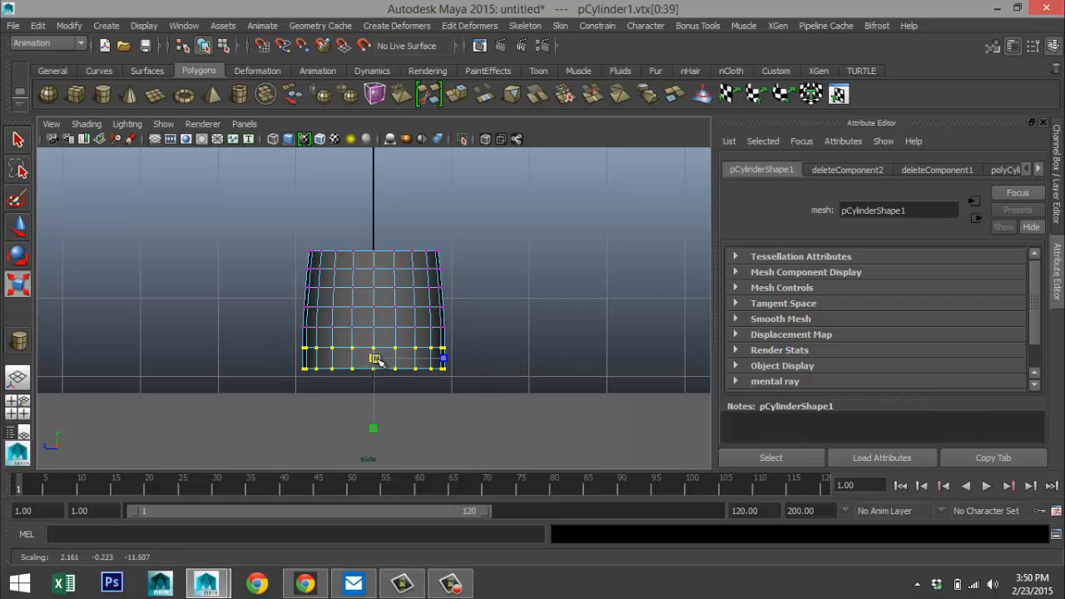
{"action": "left_click_drag", "start_coordinate": [376, 359], "coordinate": [375, 361]}
- Flare the cylinder's bottom vertex row outward and widen the row directly above it slightly
{"action": "left_click_drag", "start_coordinate": [277, 357], "coordinate": [484, 389]}
{"action": "left_click_drag", "start_coordinate": [376, 374], "coordinate": [386, 373]}
{"action": "left_click_drag", "start_coordinate": [276, 341], "coordinate": [489, 360]}
{"action": "left_click_drag", "start_coordinate": [375, 351], "coordinate": [373, 351]}
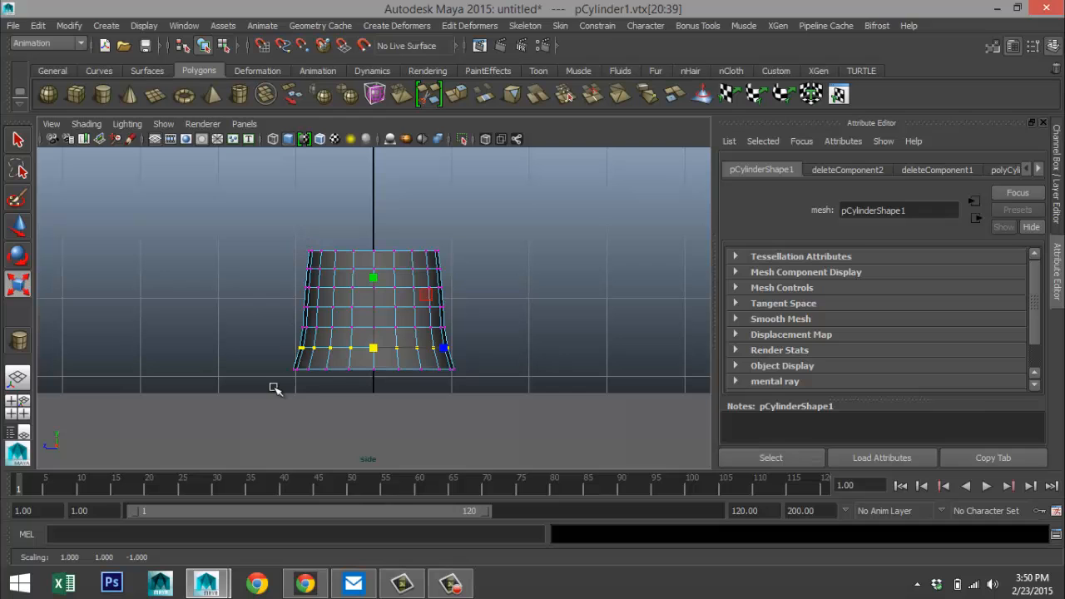
- Return the flared cylinder to object mode, select it and frame it from above in the perspective view
{"action": "left_click", "coordinate": [17, 406]}
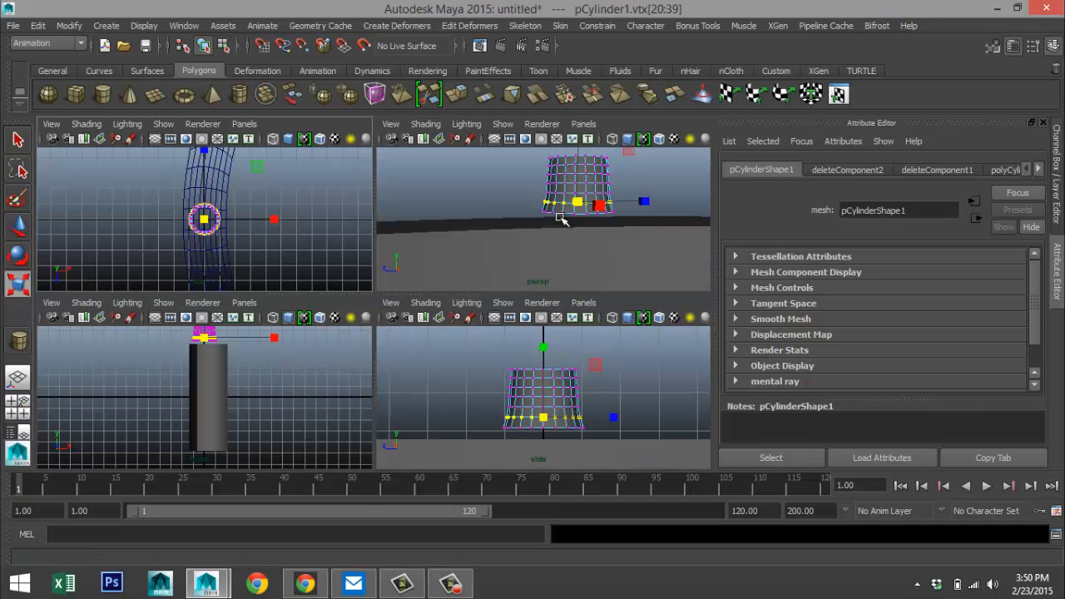
{"action": "key", "text": "space"}
{"action": "left_click_drag", "start_coordinate": [530, 302], "coordinate": [566, 317], "text": "alt"}
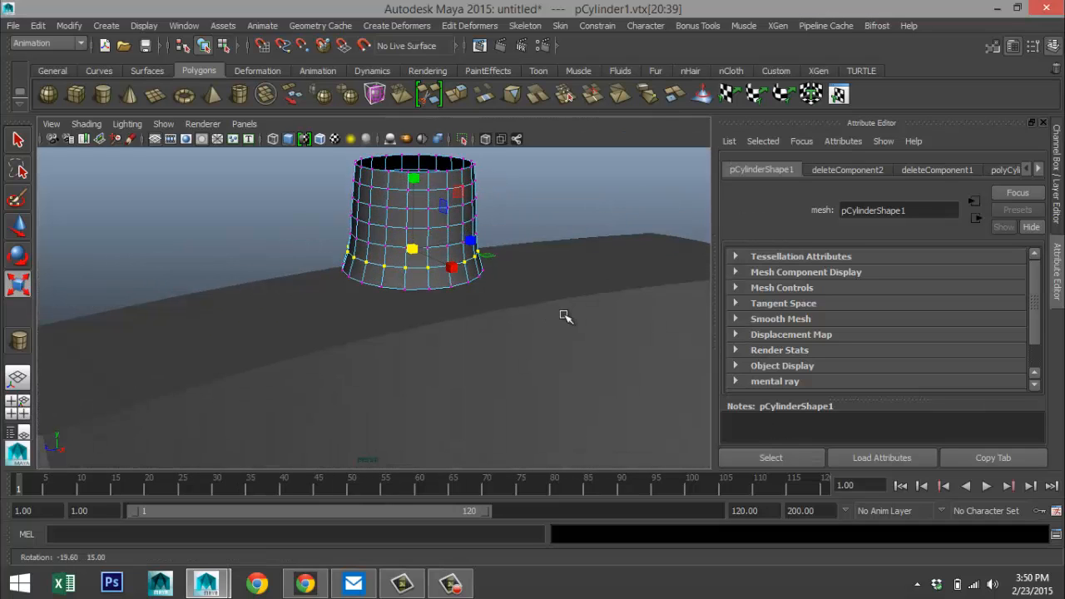
{"action": "right_click_drag", "start_coordinate": [539, 209], "coordinate": [537, 240]}
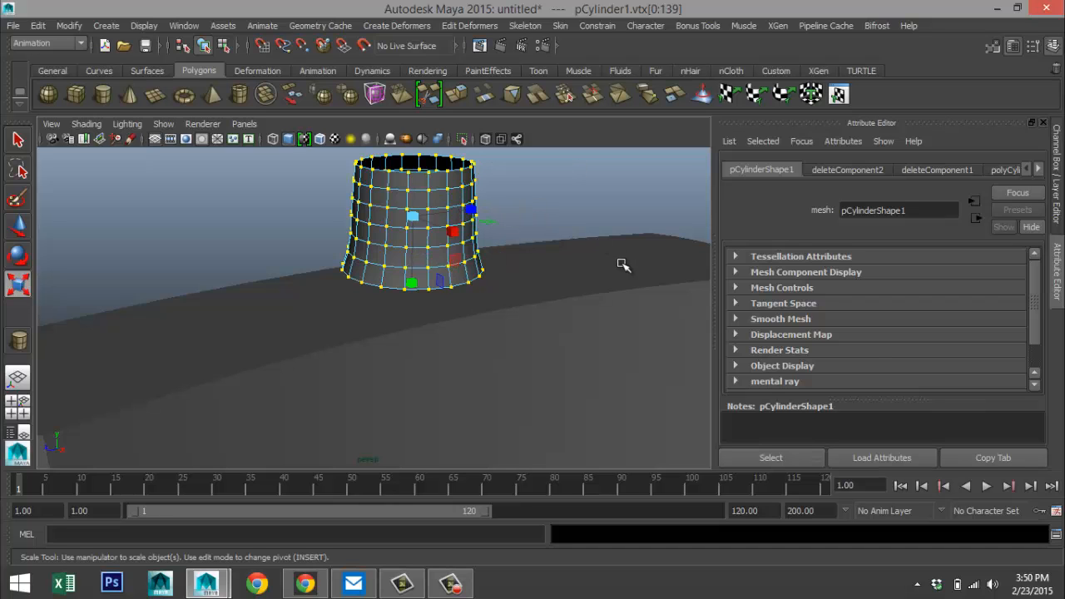
{"action": "left_click", "coordinate": [614, 266]}
{"action": "right_click_drag", "start_coordinate": [417, 220], "coordinate": [466, 198]}
{"action": "left_click", "coordinate": [451, 204]}
{"action": "scroll", "coordinate": [541, 304], "scroll_direction": "down", "scroll_amount": 4}
{"action": "left_click_drag", "start_coordinate": [545, 296], "coordinate": [502, 367], "text": "alt"}
{"action": "key", "text": "f"}
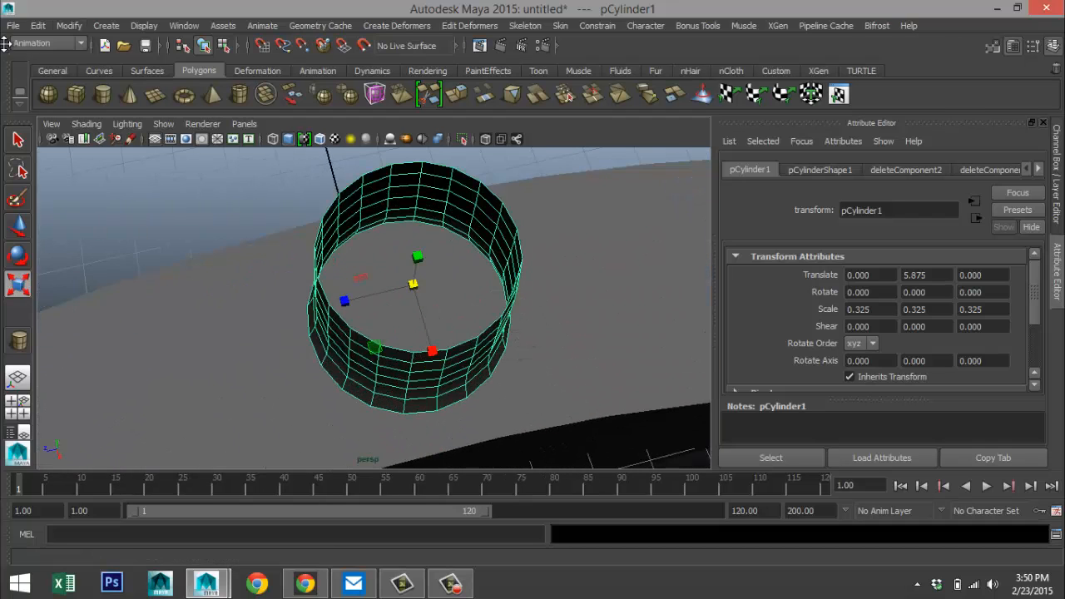
- Extrude all faces of the cylinder to thicken its wall, trying a thickness of 0.2 and settling on 0.05
{"action": "left_click", "coordinate": [81, 44]}
{"action": "left_click", "coordinate": [69, 66]}
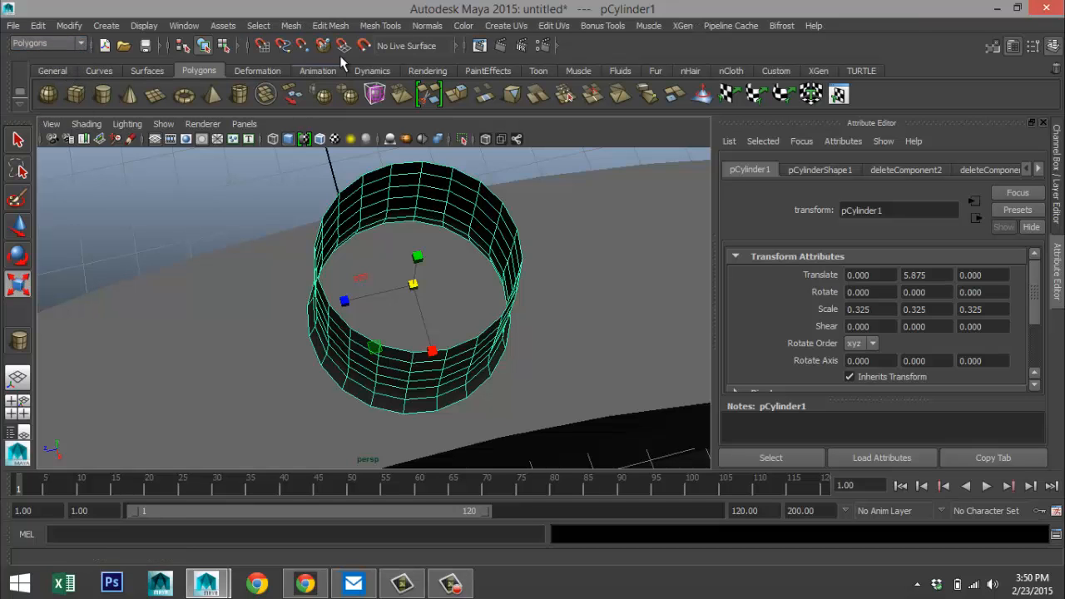
{"action": "left_click", "coordinate": [332, 26]}
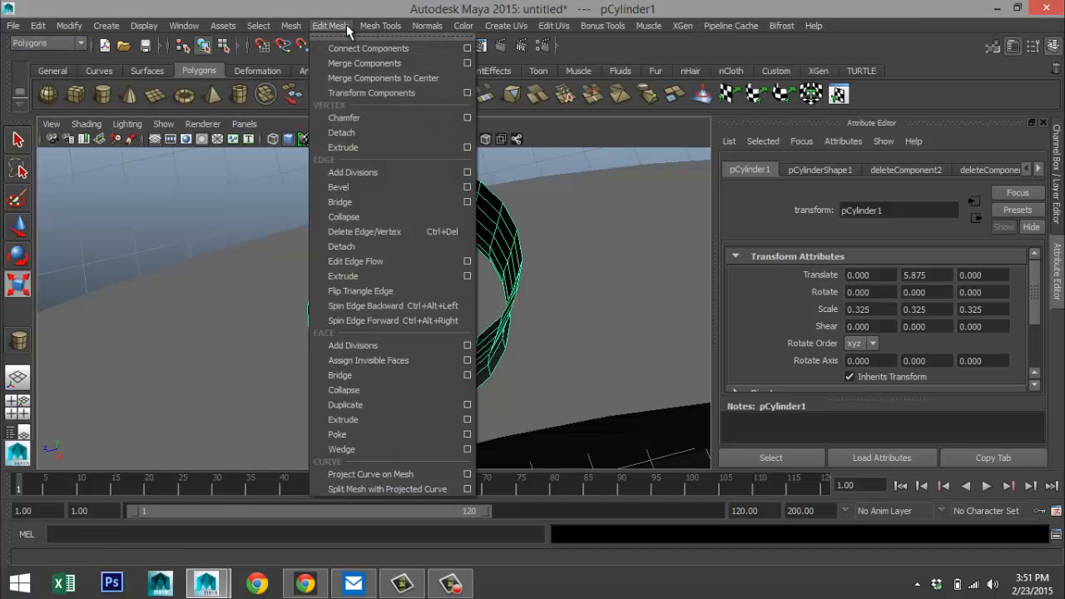
{"action": "mouse_move", "coordinate": [378, 27]}
{"action": "mouse_move", "coordinate": [331, 26]}
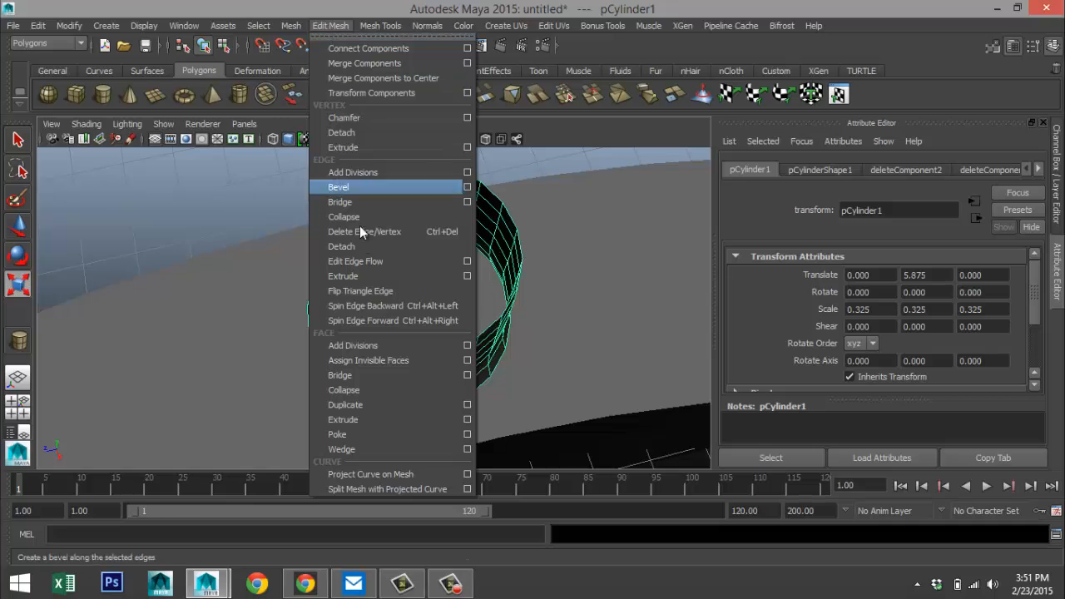
{"action": "left_click", "coordinate": [369, 419]}
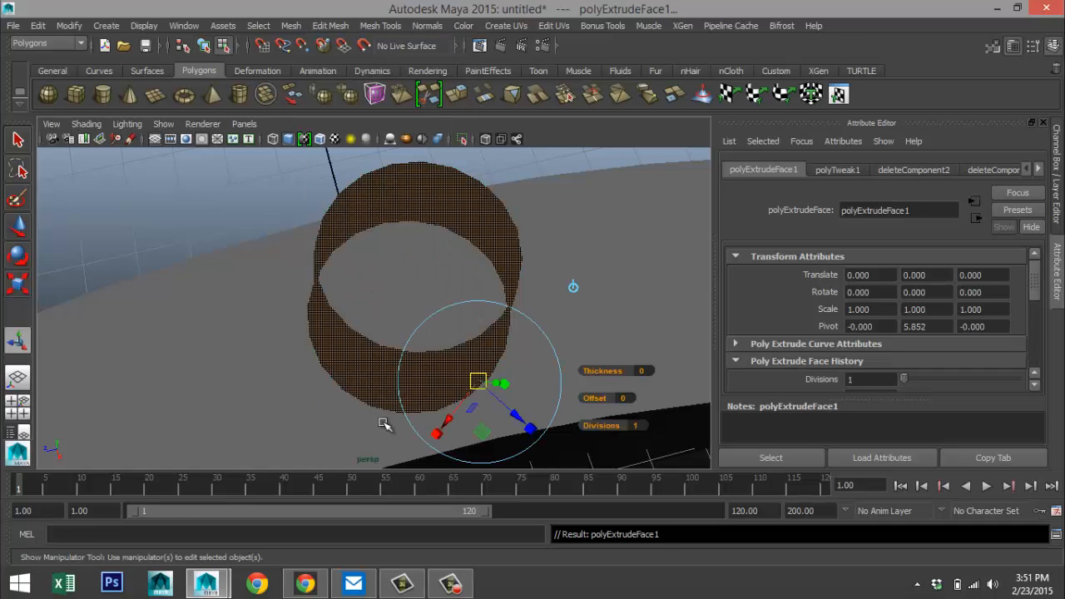
{"action": "left_click", "coordinate": [642, 370]}
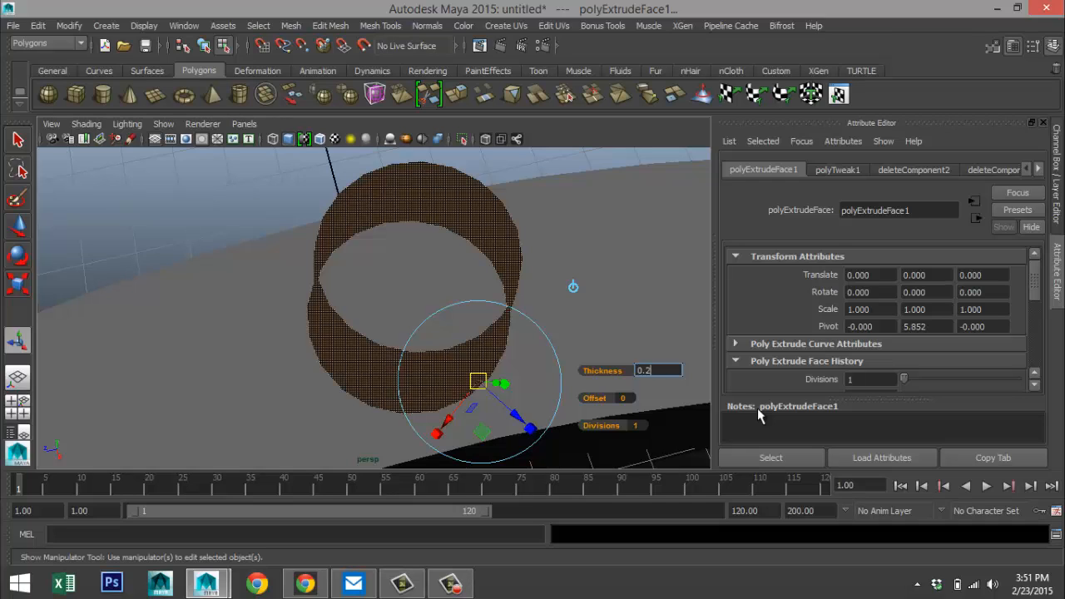
{"action": "key", "text": "Return"}
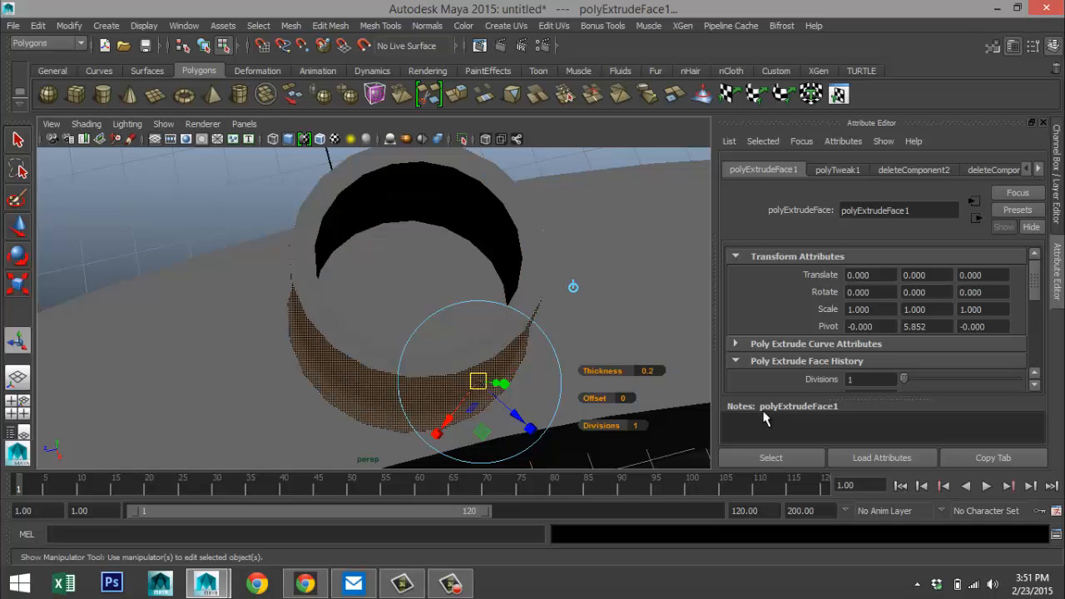
{"action": "left_click", "coordinate": [653, 370]}
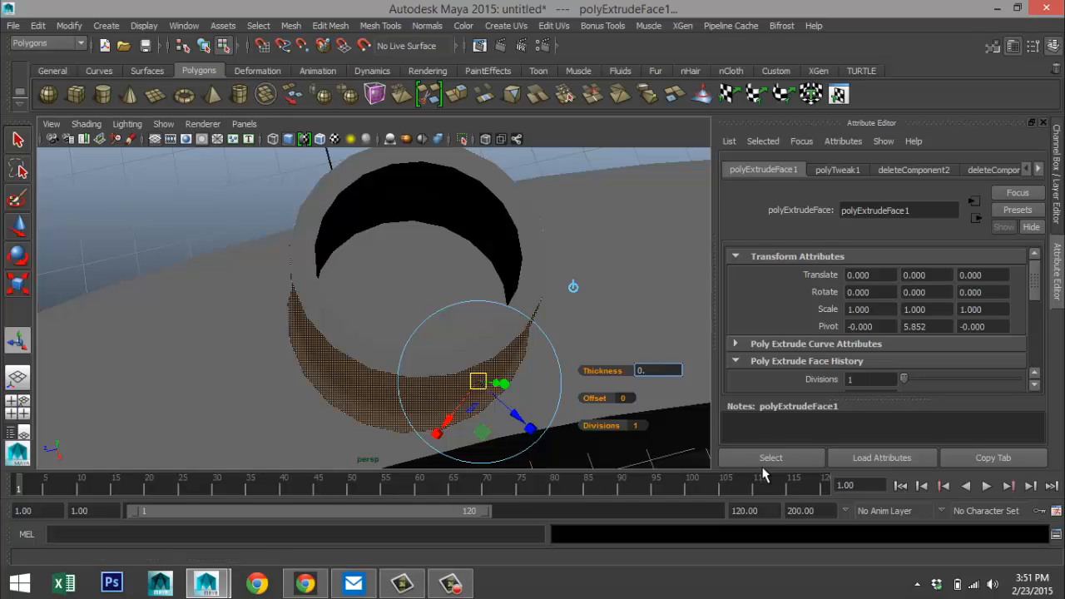
{"action": "key", "text": "Return"}
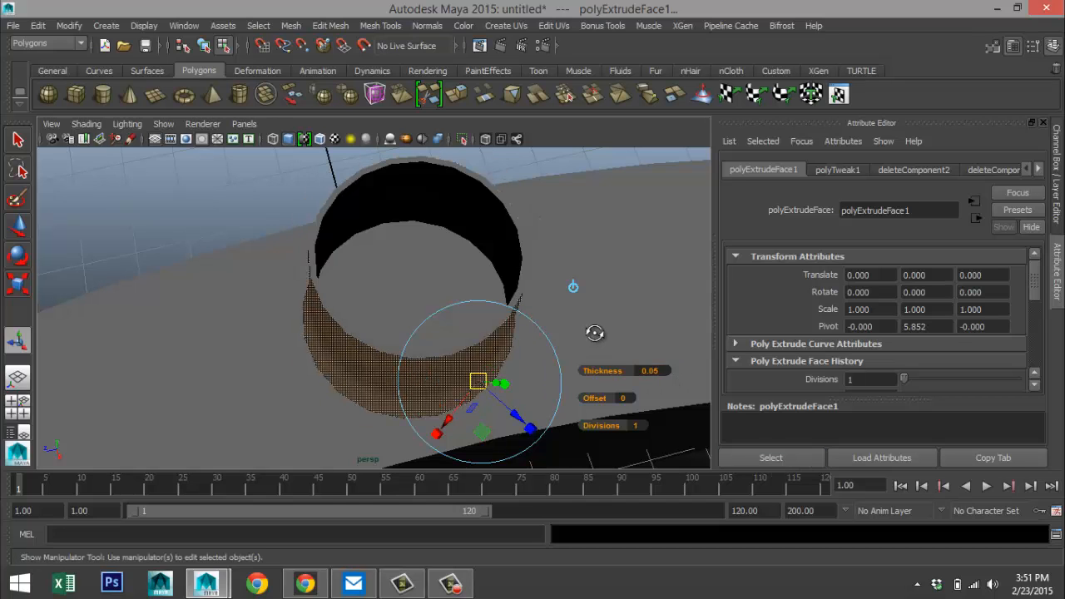
- Return the thickened cylinder to object mode, preview it smoothed and inspect it on top of the block
{"action": "left_click_drag", "start_coordinate": [594, 333], "coordinate": [580, 190], "text": "alt"}
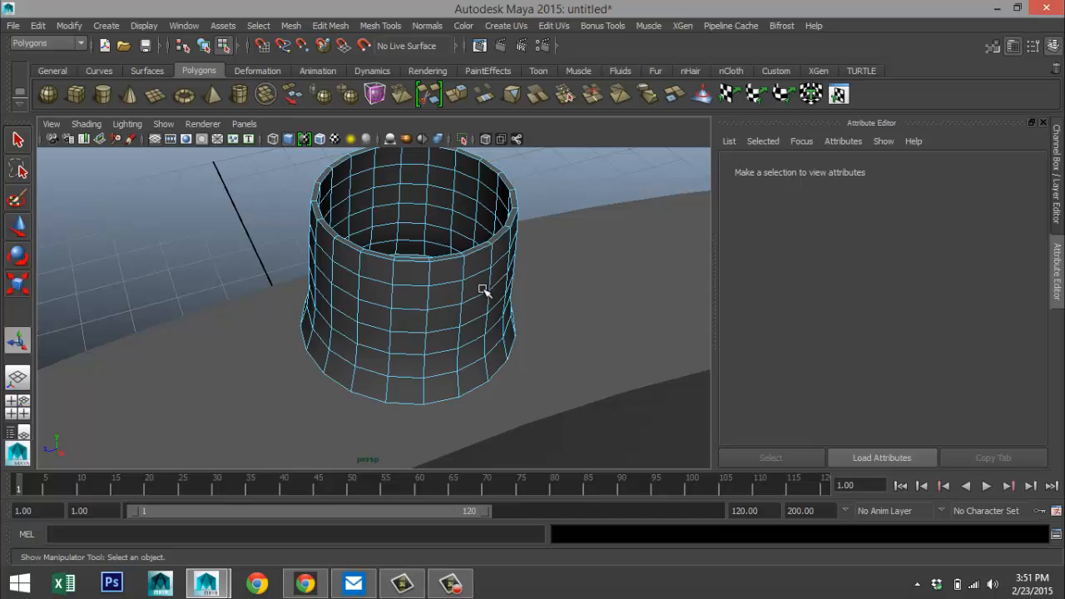
{"action": "right_click_drag", "start_coordinate": [491, 307], "coordinate": [551, 210]}
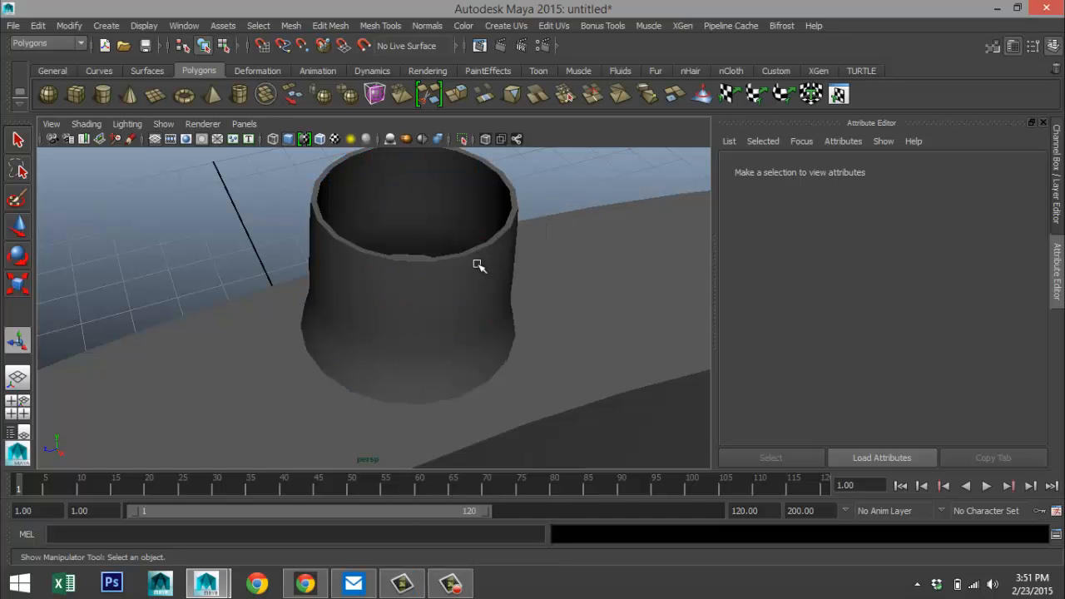
{"action": "left_click", "coordinate": [489, 279]}
{"action": "key", "text": "3"}
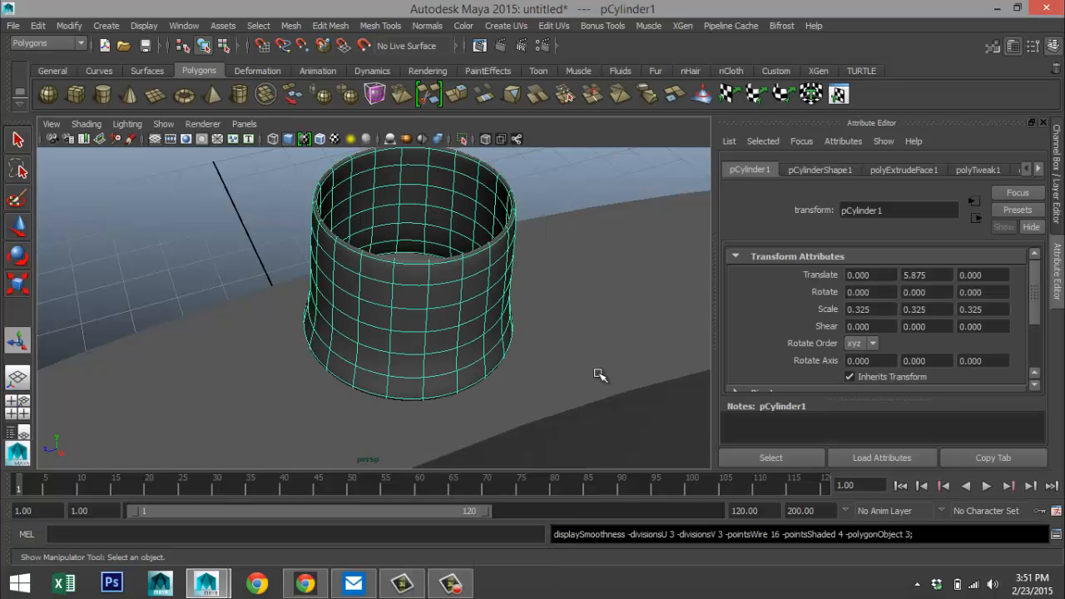
{"action": "left_click", "coordinate": [601, 350]}
{"action": "left_click_drag", "start_coordinate": [601, 350], "coordinate": [560, 330], "text": "alt"}
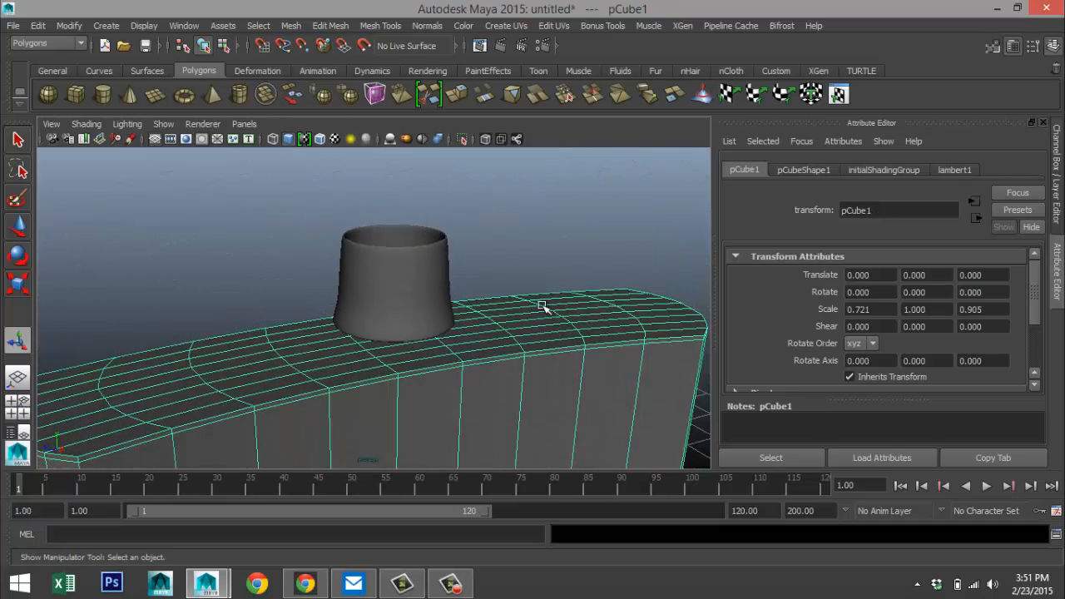
- Switch the cylinder back to its unsmoothed display and lower it into the block to a Translate Y of 5.542
{"action": "left_click", "coordinate": [443, 266]}
{"action": "key", "text": "1"}
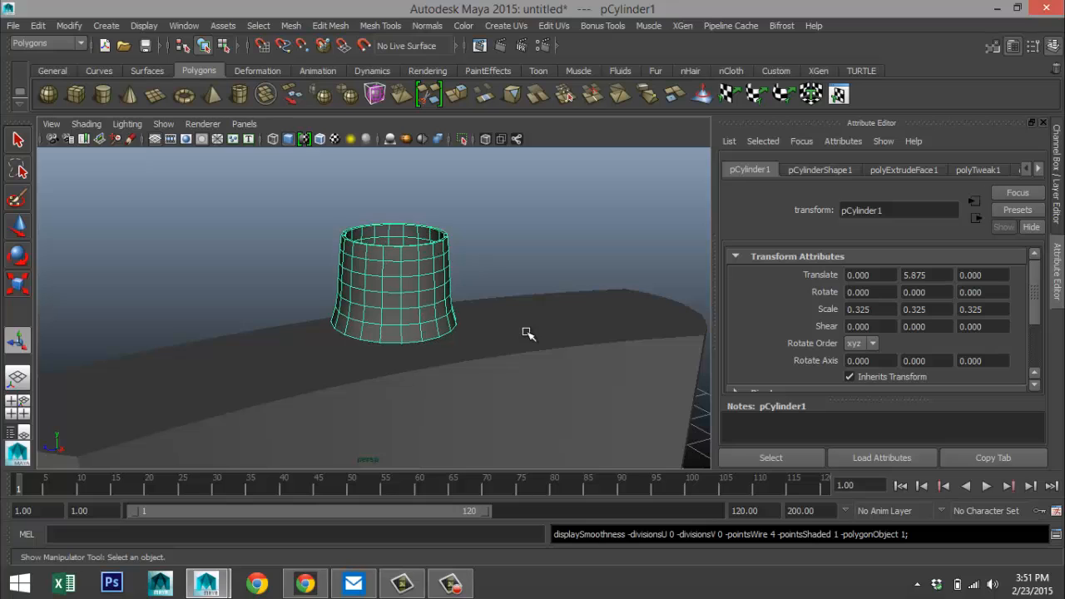
{"action": "key", "text": "w"}
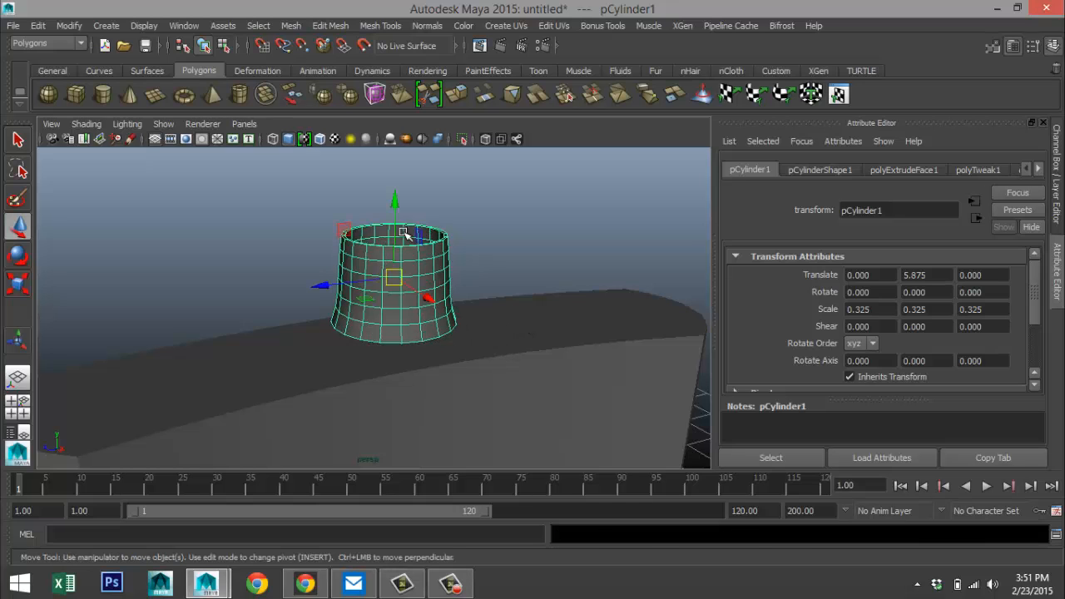
{"action": "left_click_drag", "start_coordinate": [396, 202], "coordinate": [403, 222]}
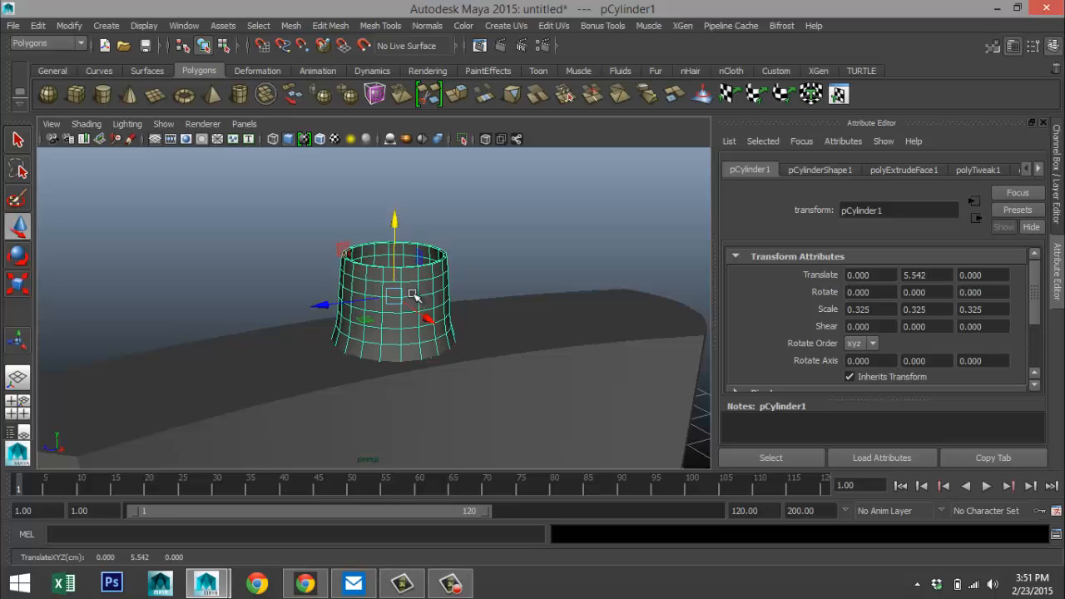
{"action": "left_click_drag", "start_coordinate": [414, 295], "coordinate": [474, 351], "text": "alt"}
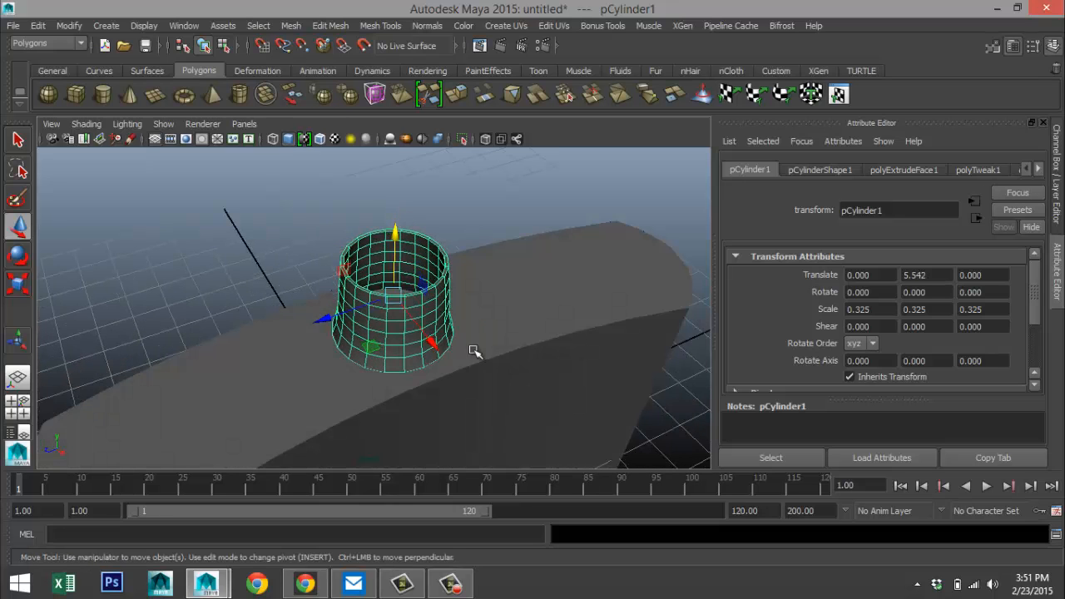
- Combine the cylinder and the curved block into a single mesh
{"action": "left_click", "coordinate": [616, 311]}
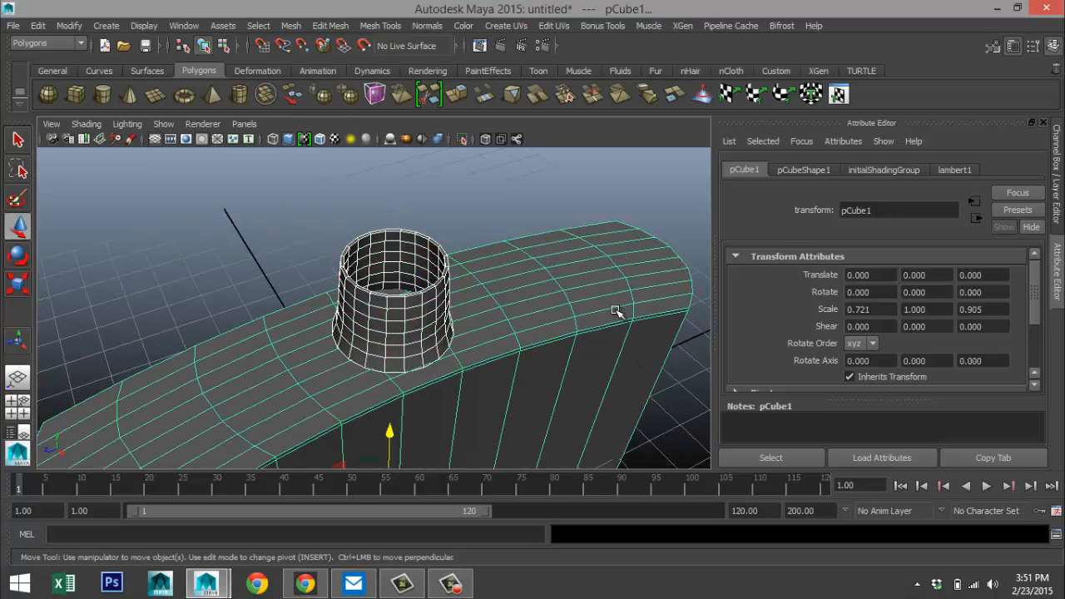
{"action": "left_click", "coordinate": [290, 26]}
{"action": "left_click", "coordinate": [320, 76]}
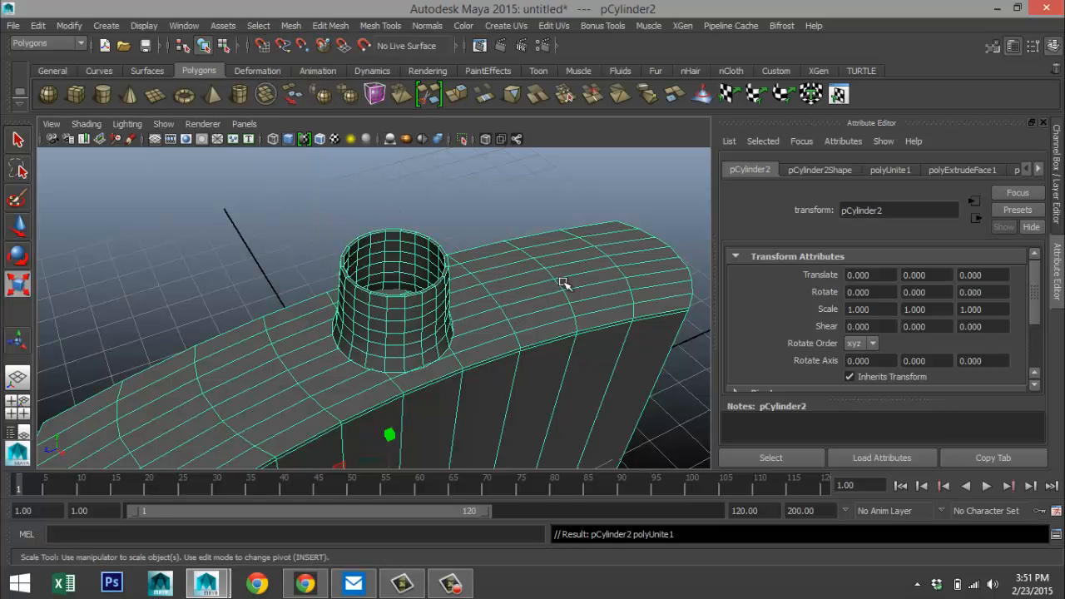
- Preview the combined bottle smoothed, inspect it from several angles, and switch it back to the unsmoothed display
{"action": "key", "text": "1"}
{"action": "left_click", "coordinate": [491, 242]}
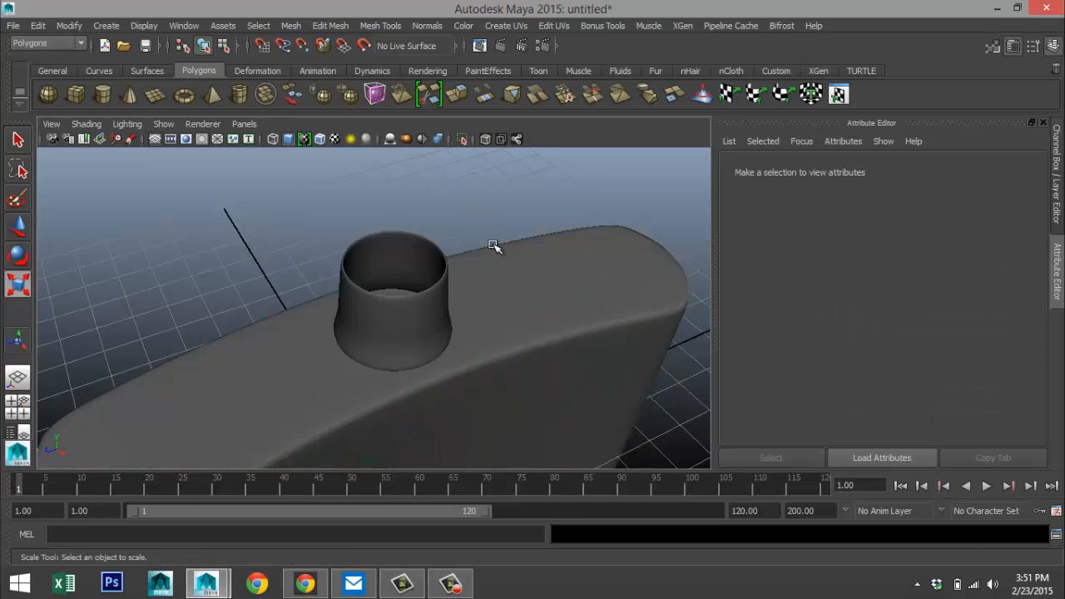
{"action": "left_click_drag", "start_coordinate": [526, 336], "coordinate": [518, 356], "text": "alt"}
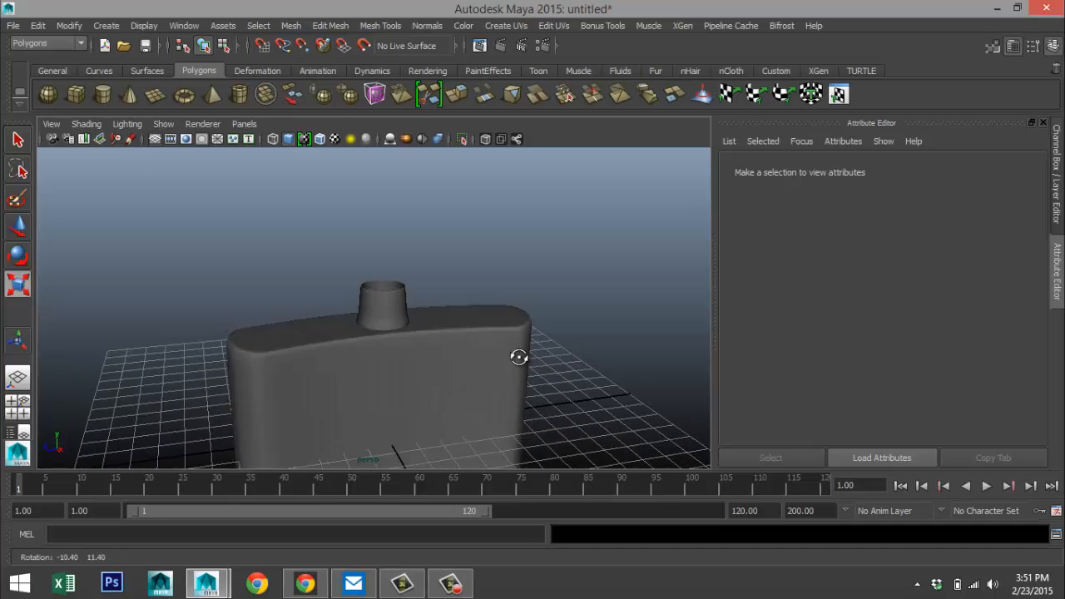
{"action": "middle_click_drag", "start_coordinate": [518, 356], "coordinate": [507, 302], "text": "alt"}
{"action": "mouse_move", "coordinate": [506, 302]}
{"action": "left_mouse_down", "text": "alt"}
{"action": "mouse_move", "coordinate": [530, 318]}
{"action": "mouse_move", "coordinate": [507, 297]}
{"action": "left_mouse_up", "text": "alt"}
{"action": "left_click", "coordinate": [435, 247]}
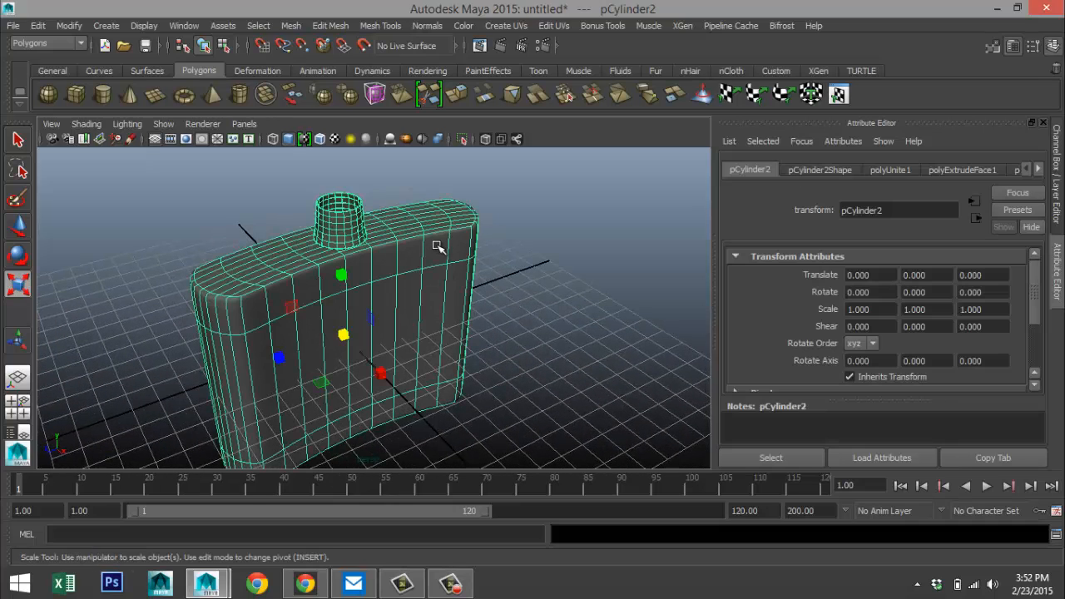
{"action": "key", "text": "1"}
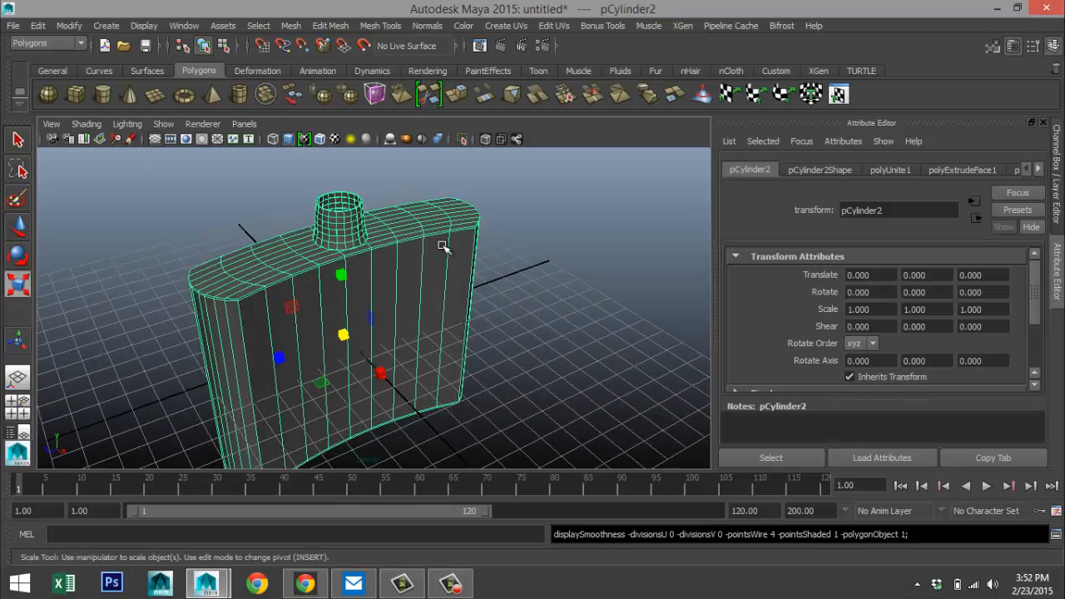
- Create a short polygon pipe on the grid beside the bottle
{"action": "left_click", "coordinate": [240, 95]}
{"action": "left_click_drag", "start_coordinate": [605, 416], "coordinate": [639, 396]}
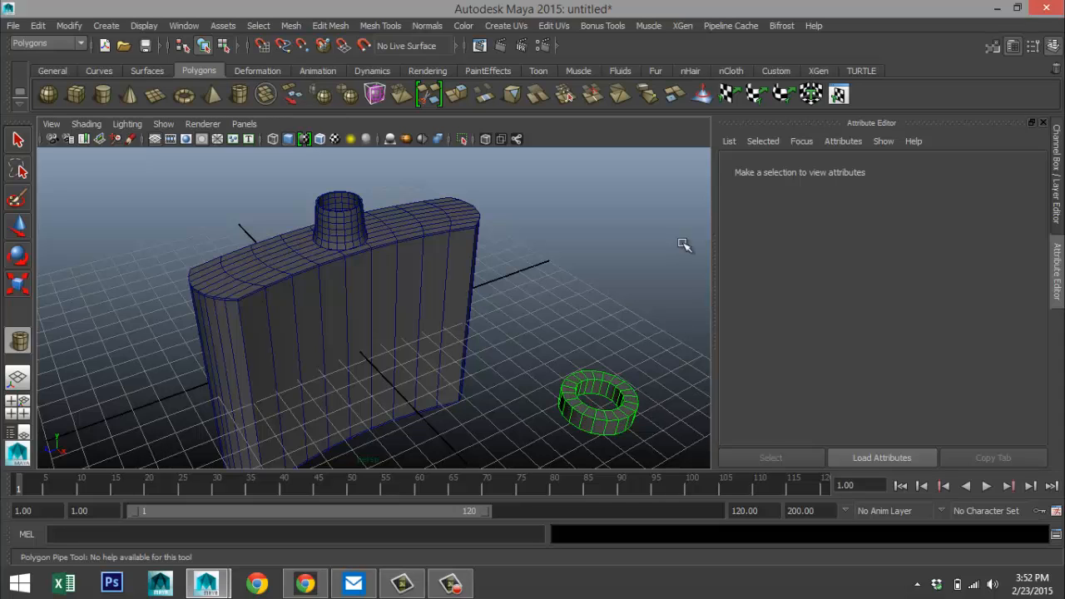
{"action": "key", "text": "r"}
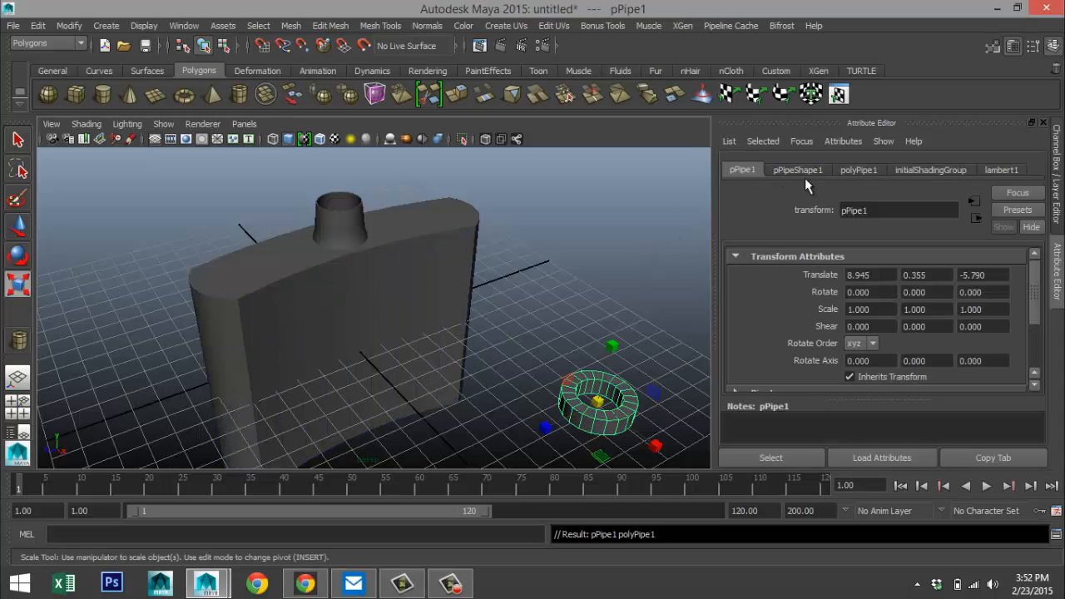
- Centre the pipe at the origin by setting its Translate X, Y and Z to 0
{"action": "left_click", "coordinate": [888, 274]}
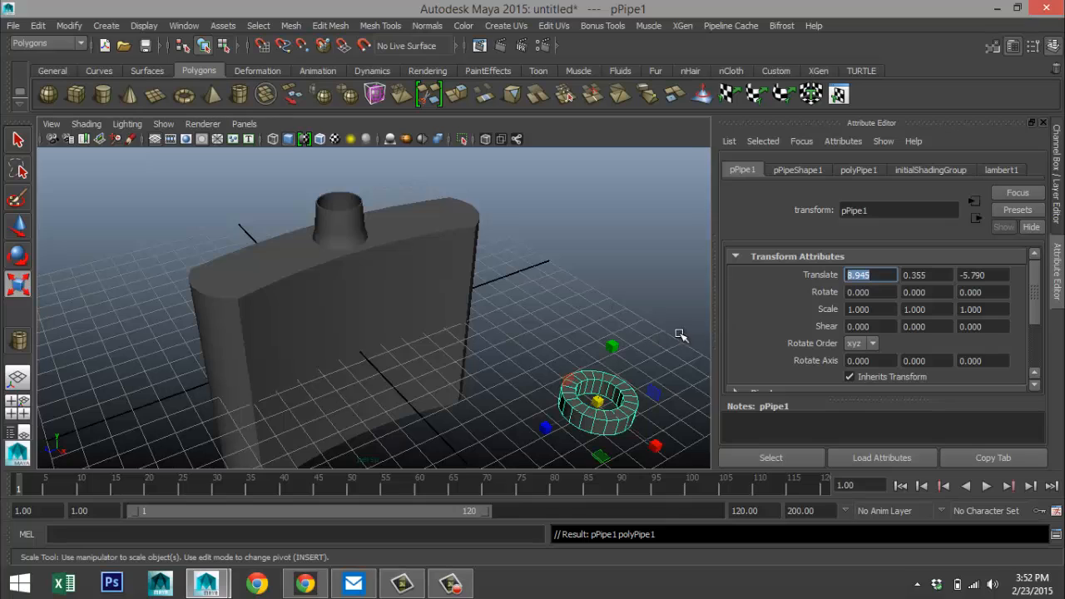
{"action": "type", "text": "0"}
{"action": "key", "text": "Tab"}
{"action": "type", "text": "0"}
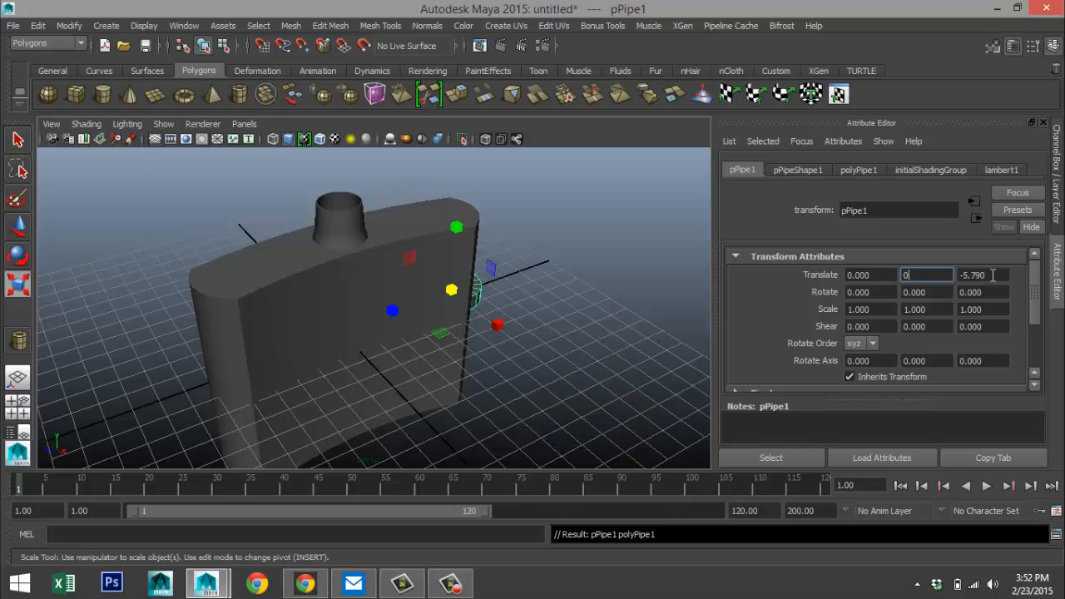
{"action": "key", "text": "Tab"}
{"action": "type", "text": "0"}
{"action": "key", "text": "Return"}
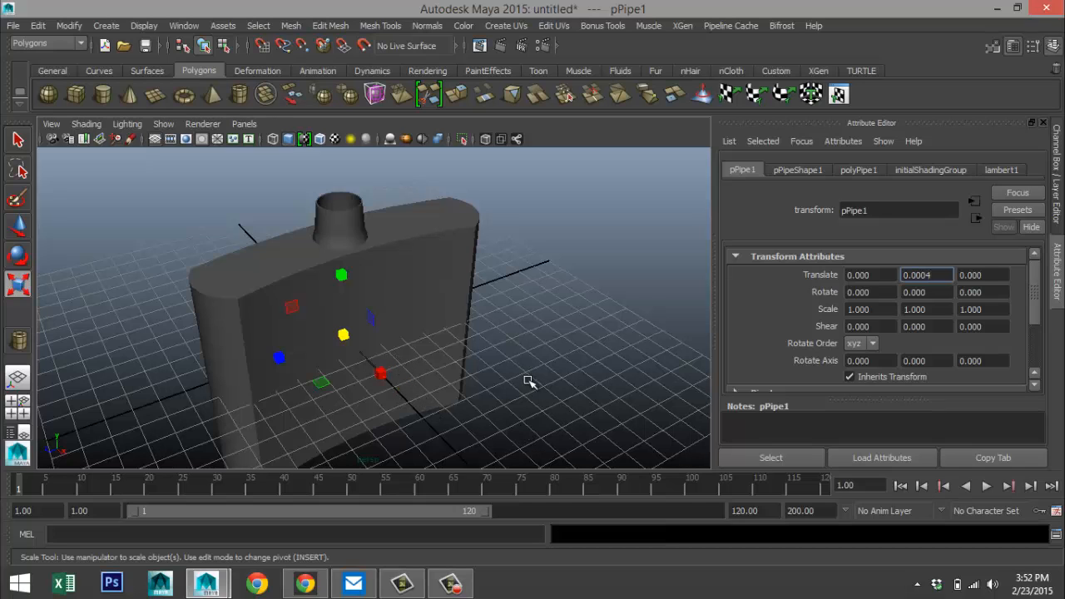
- In wireframe display, select the pipe inside the bottle, raise it around the neck to a Translate Y of 5.857, and restore shading
{"action": "left_click", "coordinate": [528, 380]}
{"action": "left_click", "coordinate": [439, 356]}
{"action": "scroll", "coordinate": [400, 387], "scroll_direction": "up", "scroll_amount": 3}
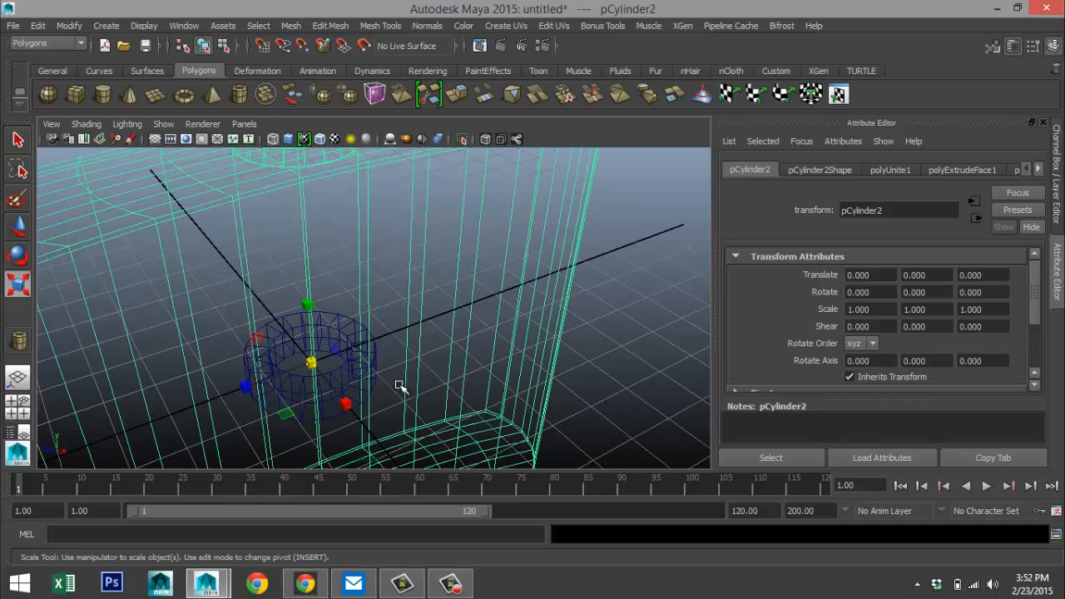
{"action": "left_click", "coordinate": [331, 323]}
{"action": "scroll", "coordinate": [358, 391], "scroll_direction": "down", "scroll_amount": 5}
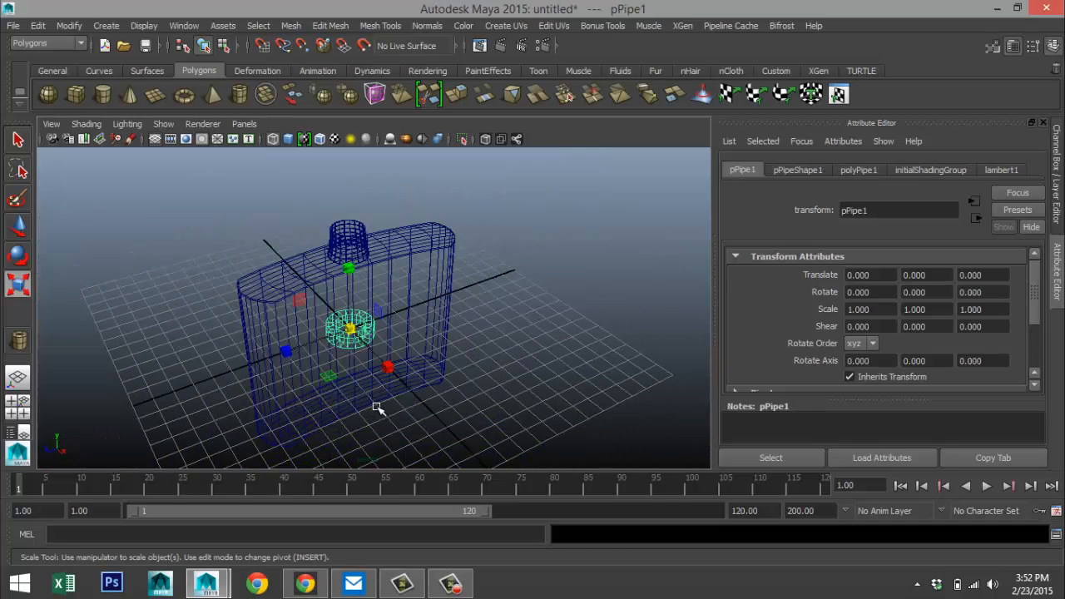
{"action": "key", "text": "w"}
{"action": "left_click_drag", "start_coordinate": [350, 254], "coordinate": [353, 161]}
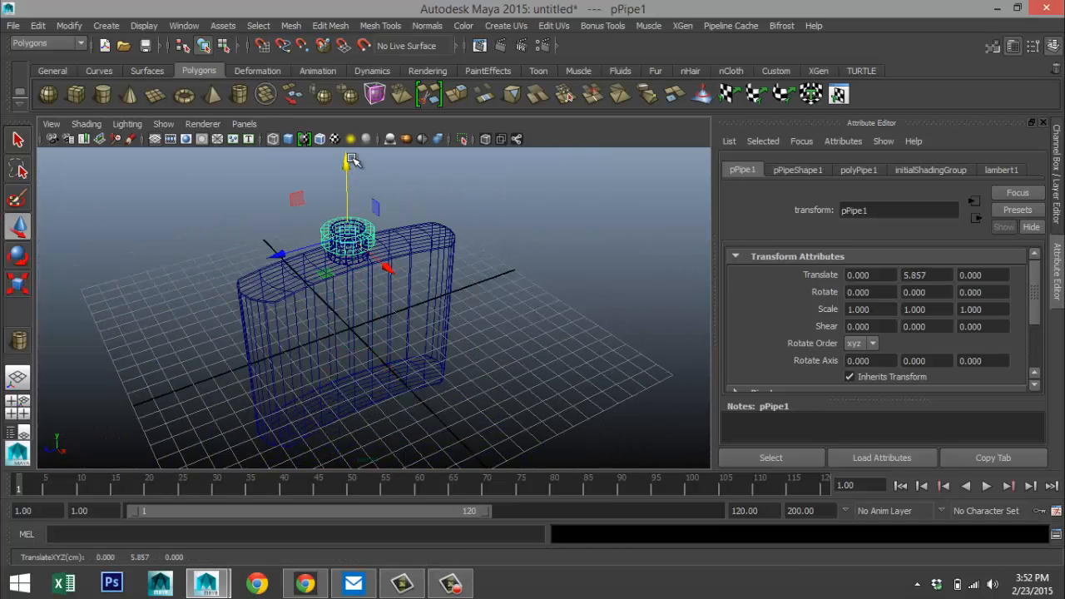
{"action": "key", "text": "5"}
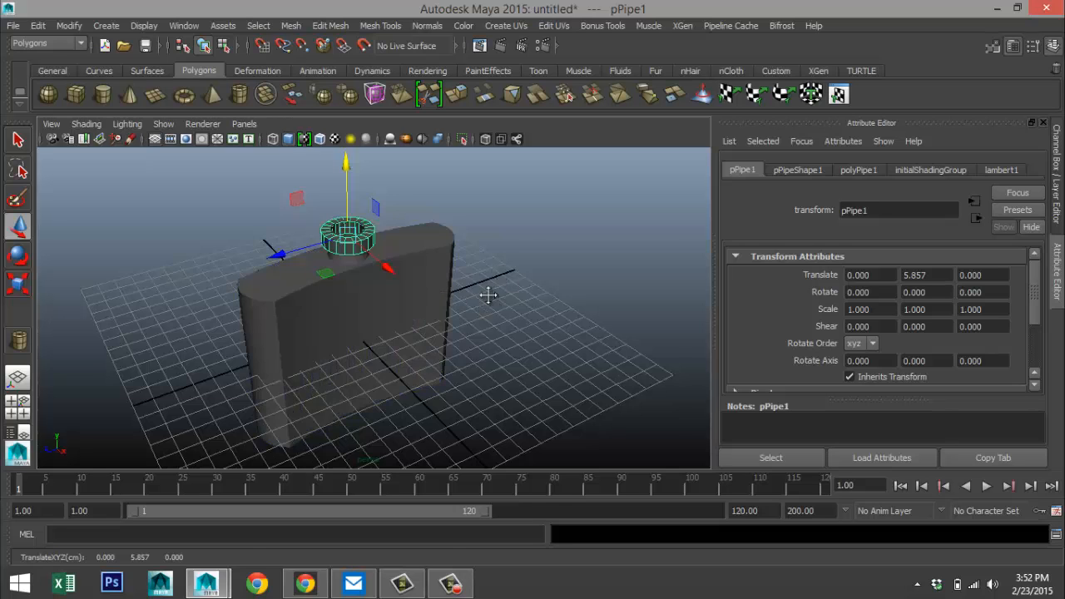
- In the top view, scale the pipe uniformly to 0.858 around the bottle's neck and return to the perspective view
{"action": "left_click_drag", "start_coordinate": [488, 294], "coordinate": [515, 375], "text": "alt"}
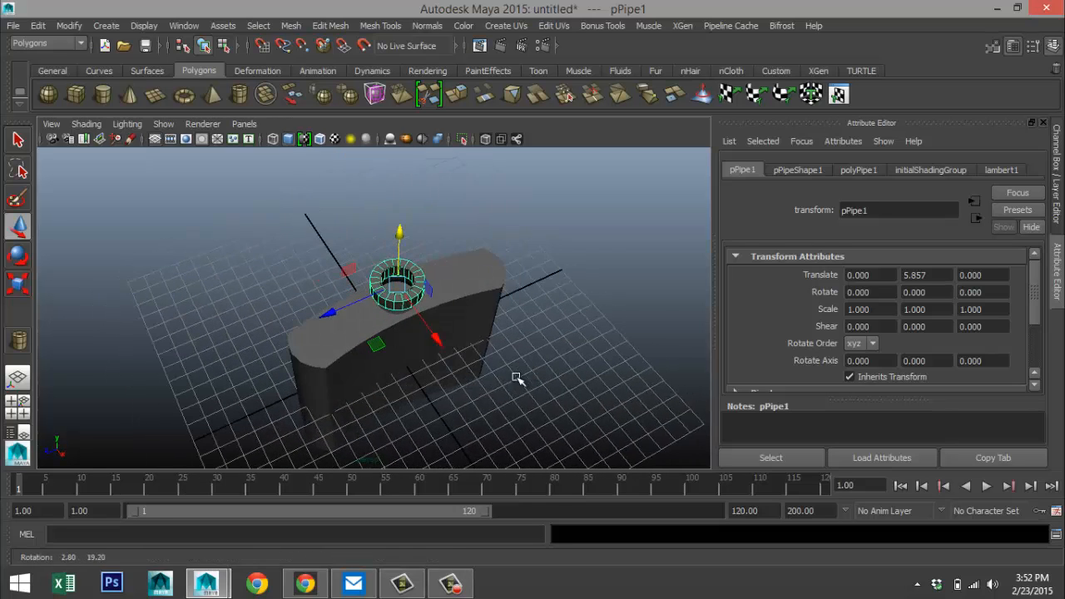
{"action": "left_click", "coordinate": [20, 407]}
{"action": "key", "text": "space"}
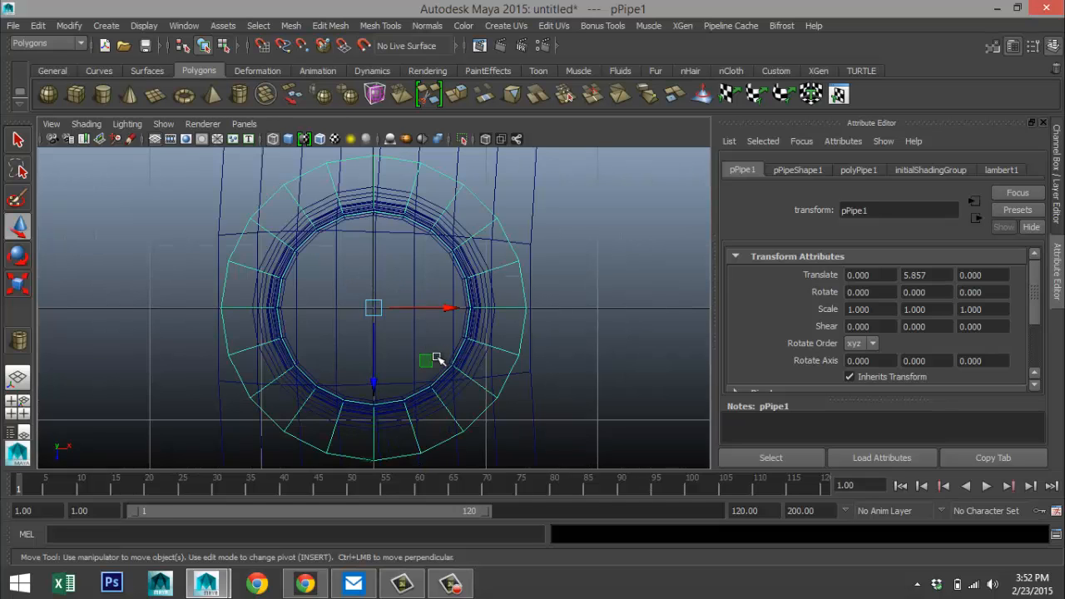
{"action": "key", "text": "r"}
{"action": "left_click_drag", "start_coordinate": [375, 309], "coordinate": [346, 315]}
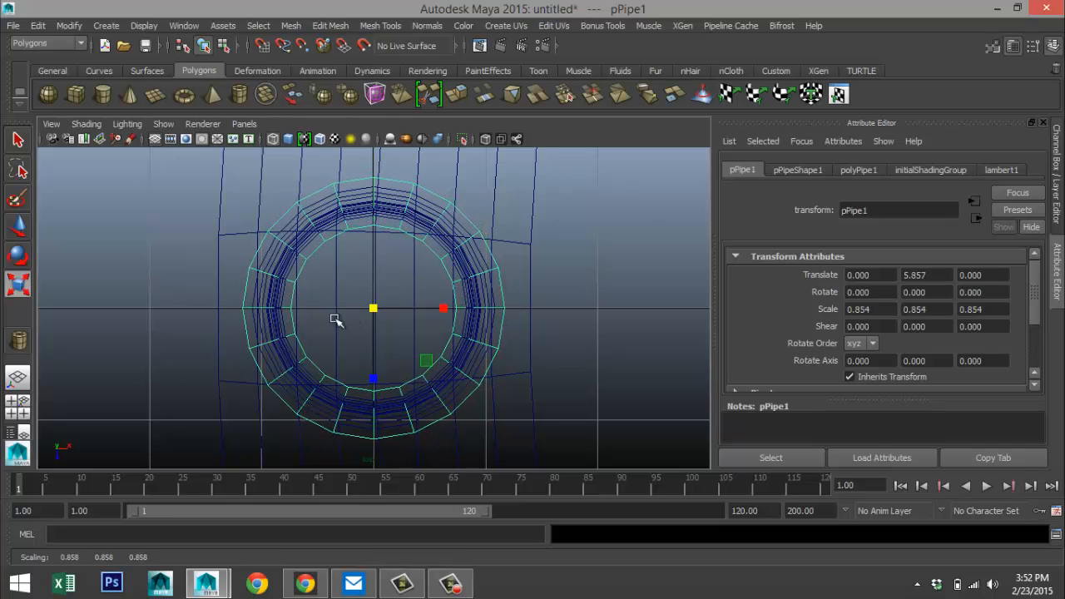
{"action": "left_click", "coordinate": [19, 408]}
{"action": "key", "text": "space"}
{"action": "scroll", "coordinate": [541, 325], "scroll_direction": "up", "scroll_amount": 5}
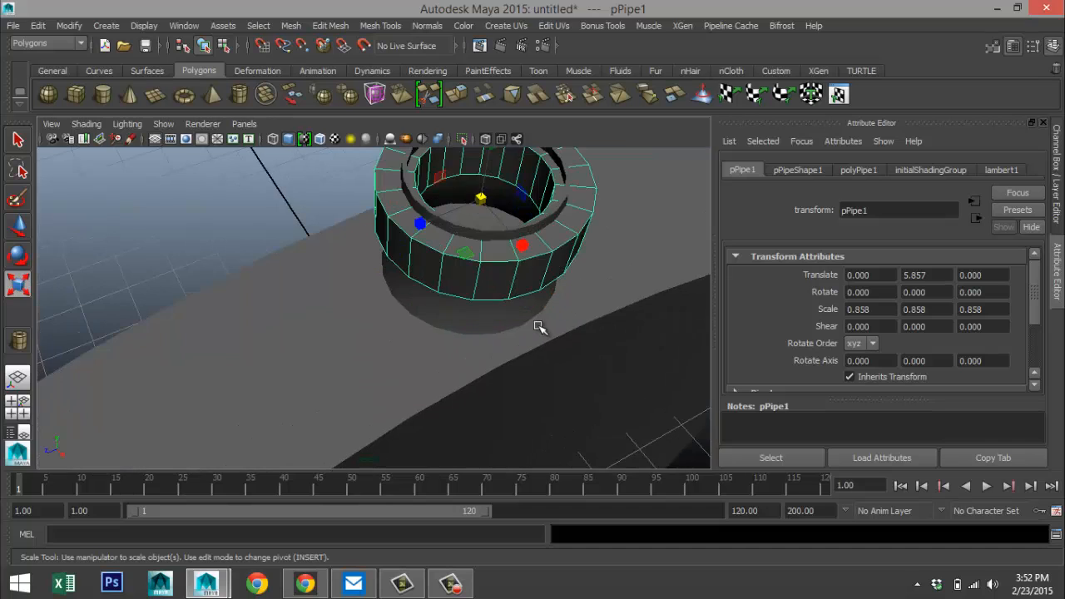
- Lower the pipe ring along the bottle's neck to a Translate Y of 5.394 and set its height subdivisions to 3
{"action": "left_click_drag", "start_coordinate": [513, 336], "coordinate": [480, 386], "text": "alt"}
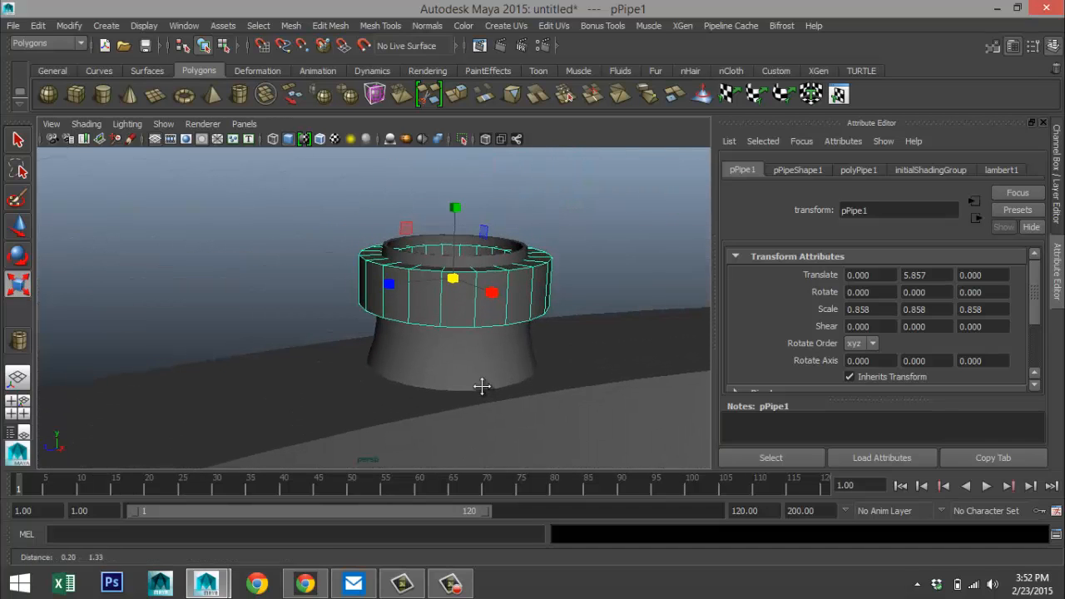
{"action": "key", "text": "w"}
{"action": "left_click_drag", "start_coordinate": [455, 210], "coordinate": [488, 344]}
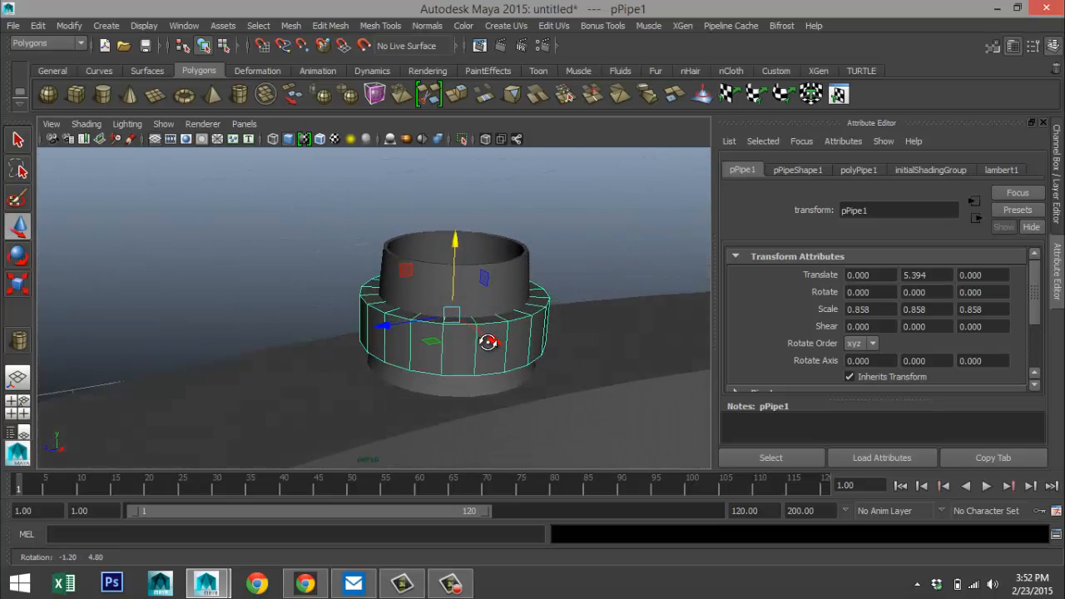
{"action": "left_click", "coordinate": [855, 169]}
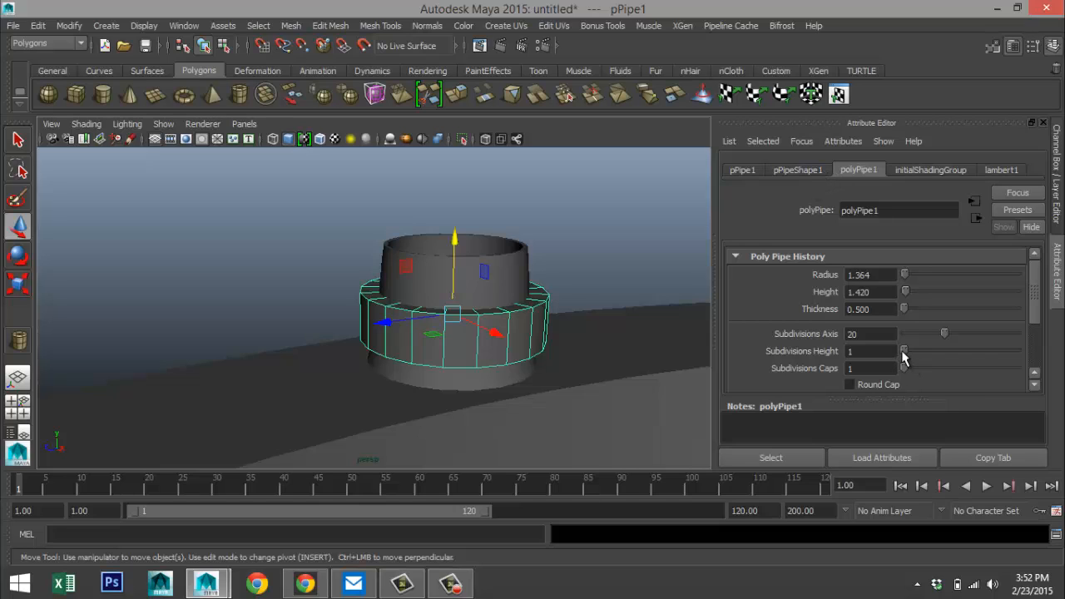
{"action": "left_click_drag", "start_coordinate": [902, 350], "coordinate": [907, 351]}
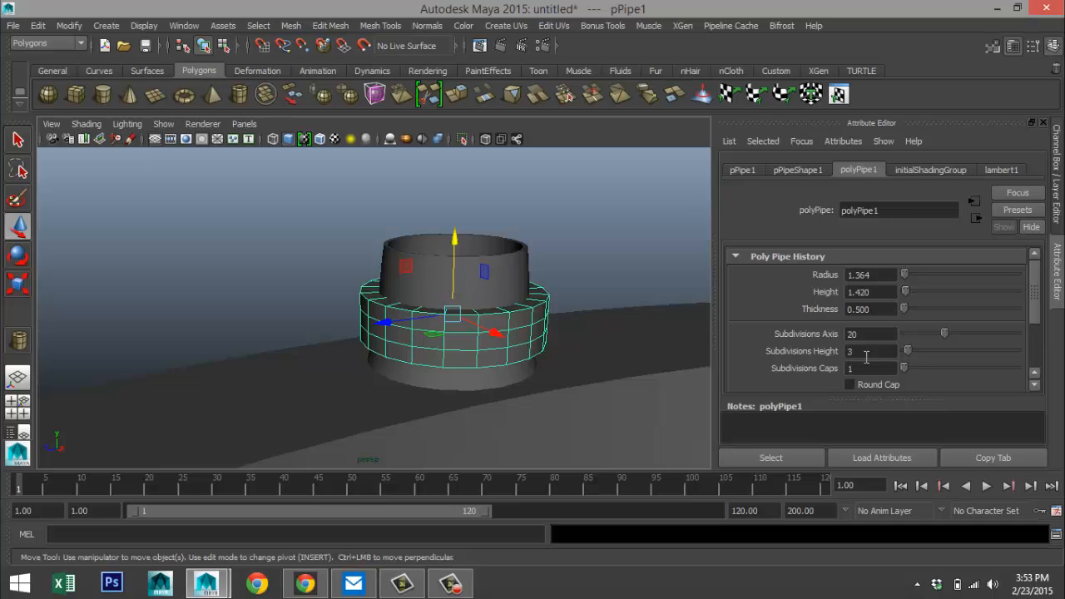
{"action": "left_click_drag", "start_coordinate": [614, 327], "coordinate": [560, 354], "text": "alt"}
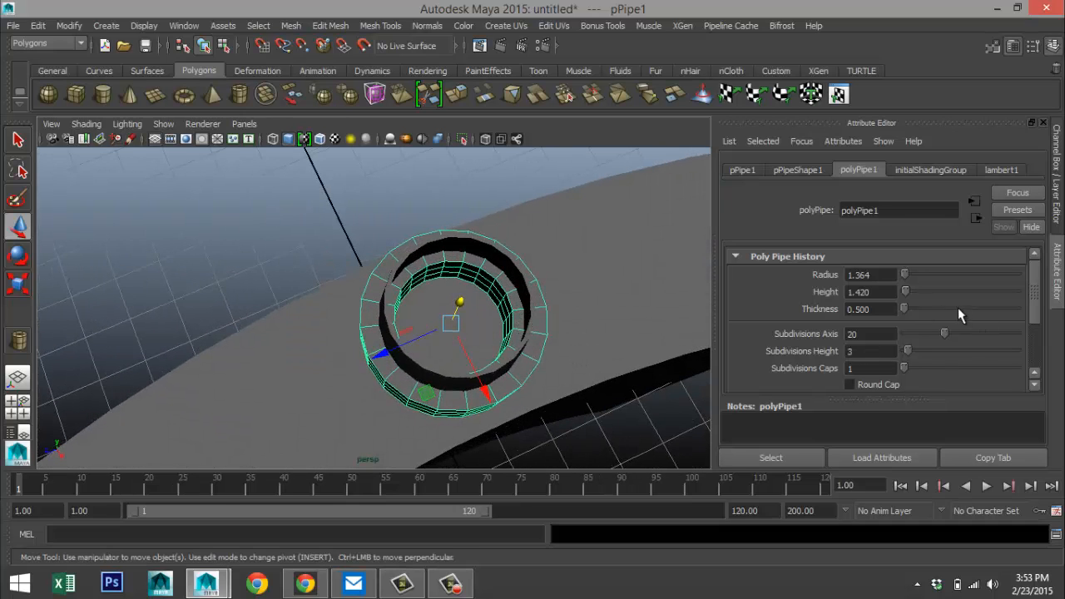
{"action": "left_click_drag", "start_coordinate": [904, 279], "coordinate": [911, 287]}
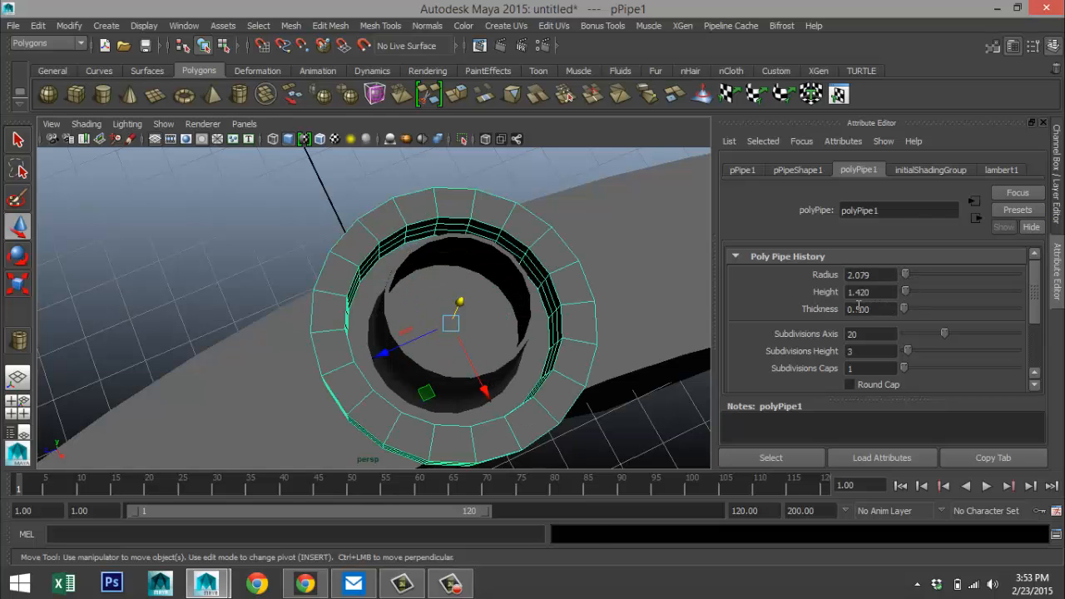
{"action": "key", "text": "ctrl+z"}
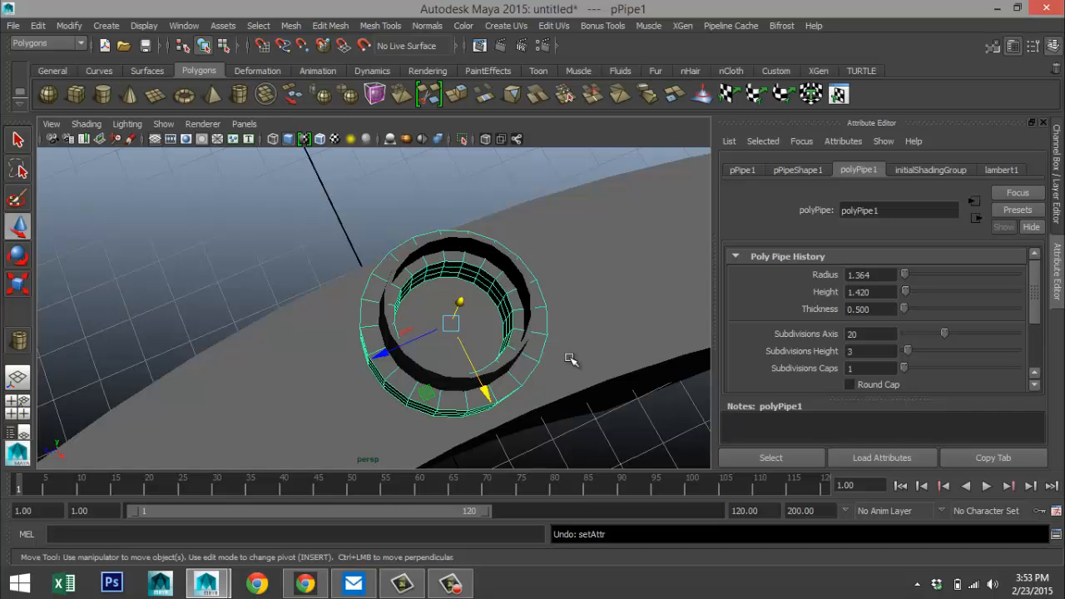
- Select the four edge loops on the pipe's inner wall and scale them outward uniformly to fit around the neck
{"action": "scroll", "coordinate": [465, 342], "scroll_direction": "up", "scroll_amount": 2}
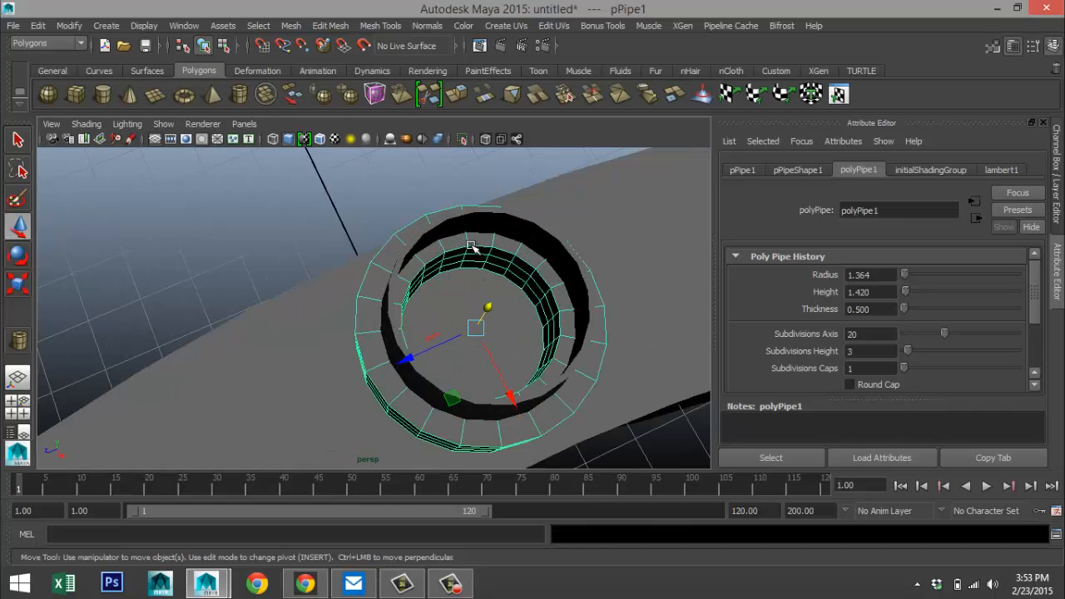
{"action": "right_click_drag", "start_coordinate": [476, 247], "coordinate": [475, 192]}
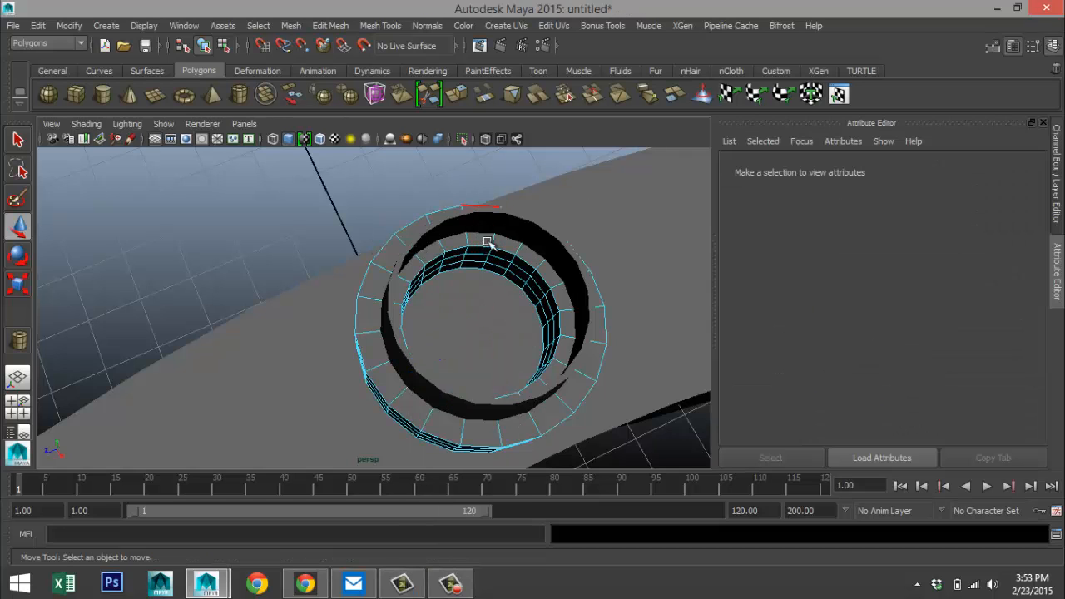
{"action": "double_click", "coordinate": [481, 247]}
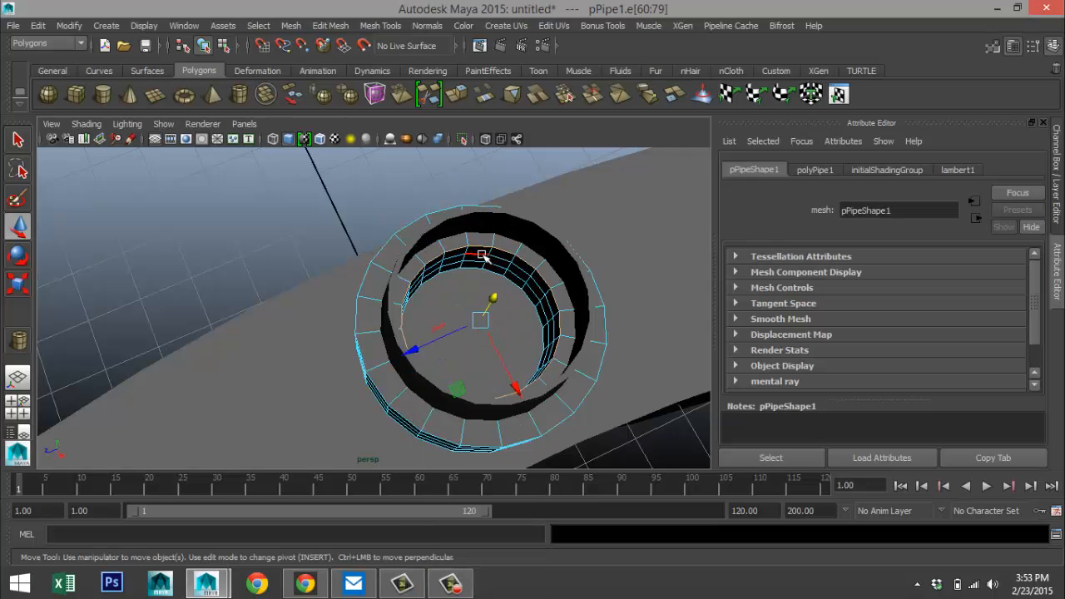
{"action": "double_click", "coordinate": [481, 263], "text": "shift"}
{"action": "double_click", "coordinate": [479, 272], "text": "shift"}
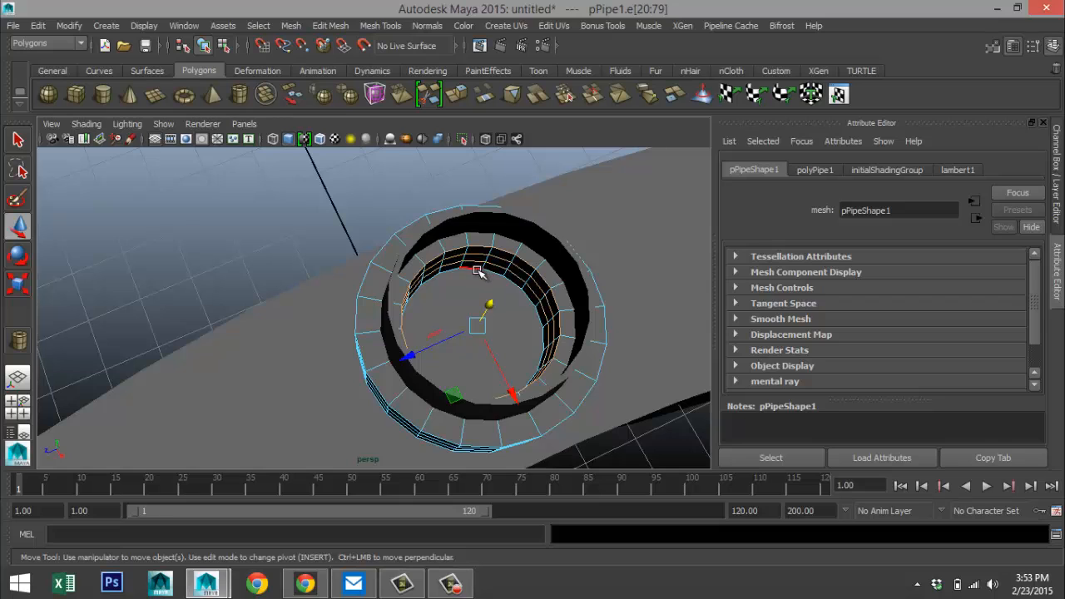
{"action": "double_click", "coordinate": [481, 277], "text": "shift"}
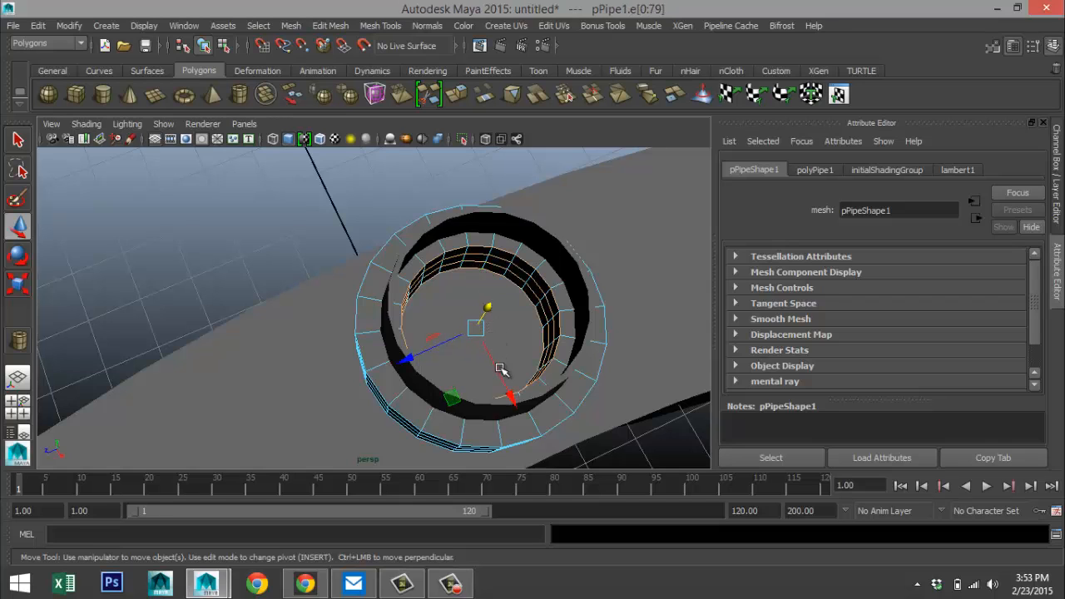
{"action": "key", "text": "r"}
{"action": "left_click_drag", "start_coordinate": [477, 328], "coordinate": [507, 350]}
- Return the pipe ring to object mode, examine its shape in smooth preview, and restore its unsmoothed display
{"action": "left_click_drag", "start_coordinate": [246, 359], "coordinate": [240, 291], "text": "alt"}
{"action": "scroll", "coordinate": [224, 289], "scroll_direction": "down", "scroll_amount": 3}
{"action": "scroll", "coordinate": [227, 287], "scroll_direction": "up", "scroll_amount": 2}
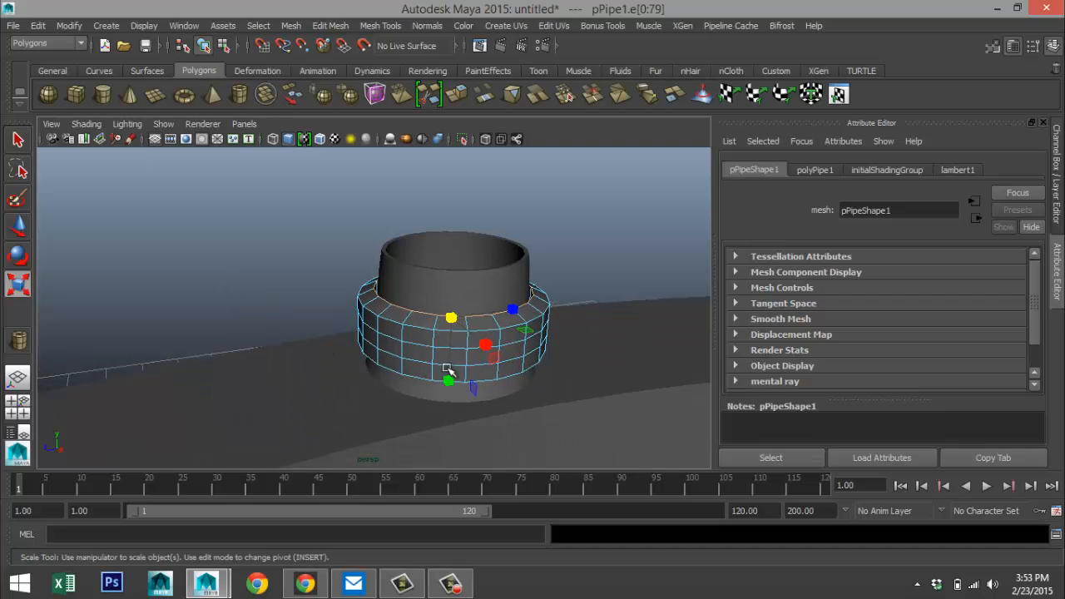
{"action": "right_click_drag", "start_coordinate": [425, 237], "coordinate": [487, 209]}
{"action": "left_click", "coordinate": [432, 356]}
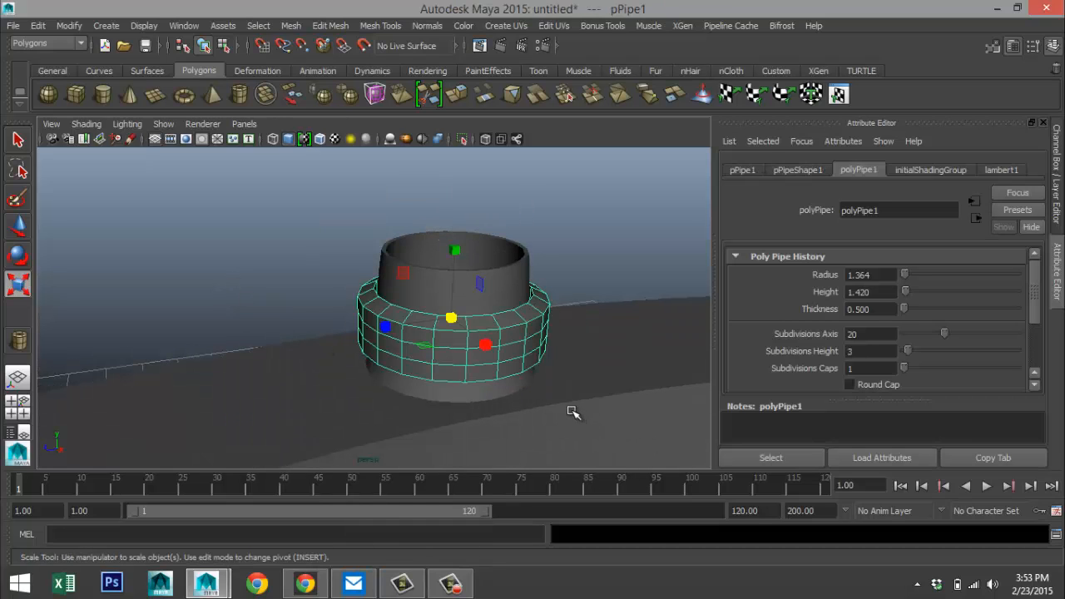
{"action": "left_click", "coordinate": [608, 242]}
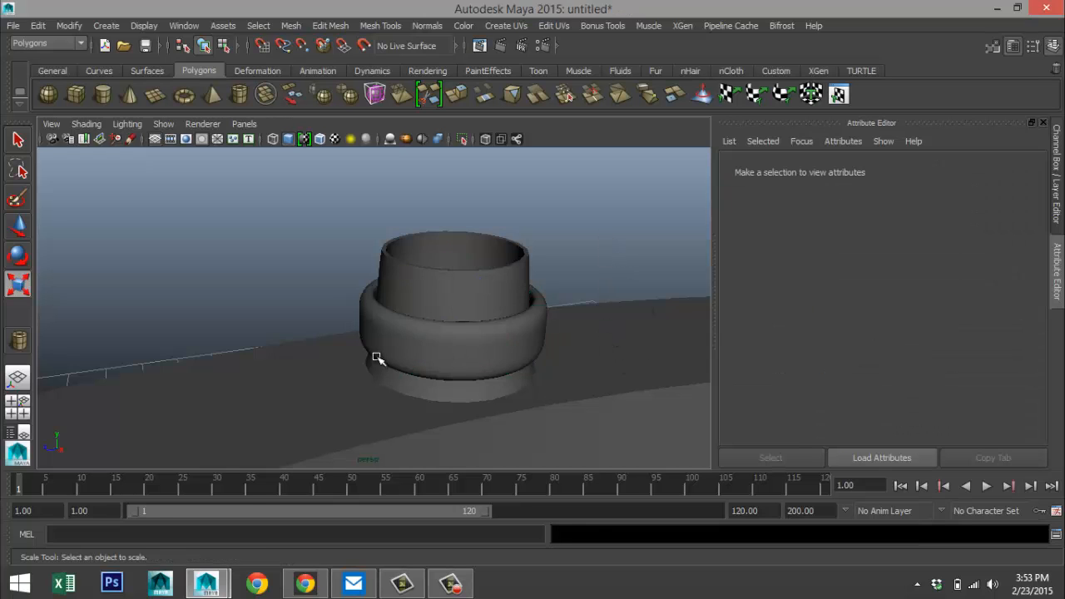
{"action": "left_click_drag", "start_coordinate": [376, 358], "coordinate": [421, 356], "text": "alt"}
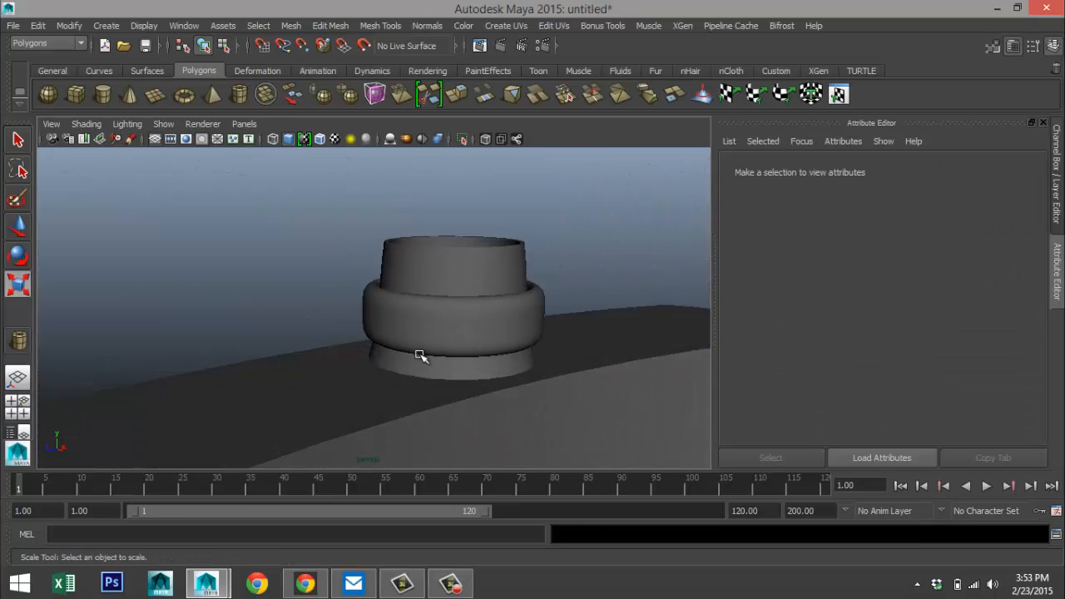
{"action": "left_click", "coordinate": [462, 345]}
{"action": "key", "text": "1"}
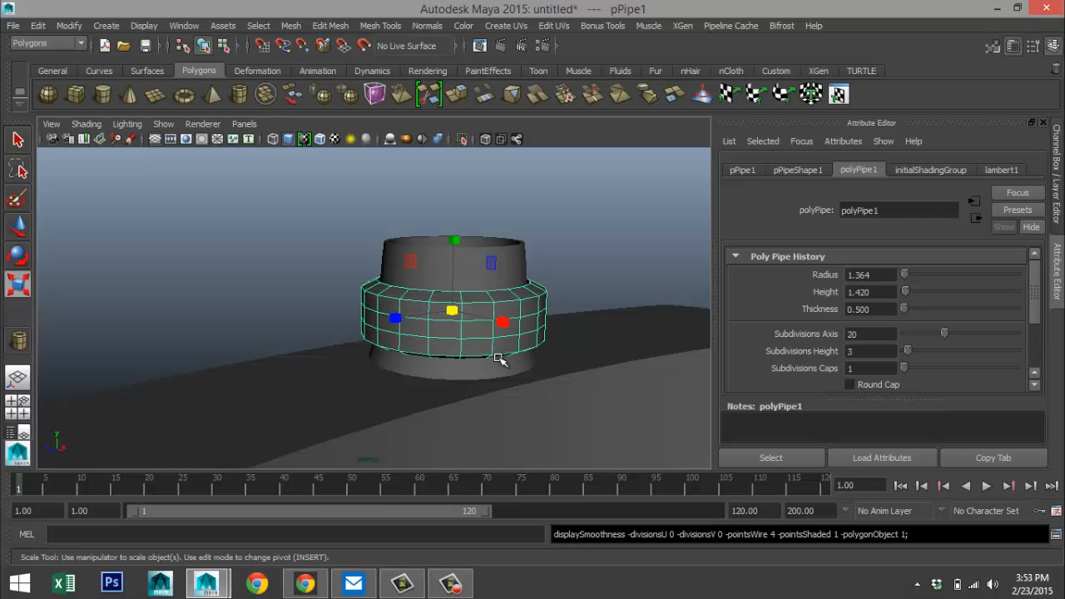
- Insert edge loops close to the inner rim on the pipe ring's upper and lower bevels, and return to object mode
{"action": "middle_click_drag", "start_coordinate": [556, 354], "coordinate": [524, 358], "text": "alt"}
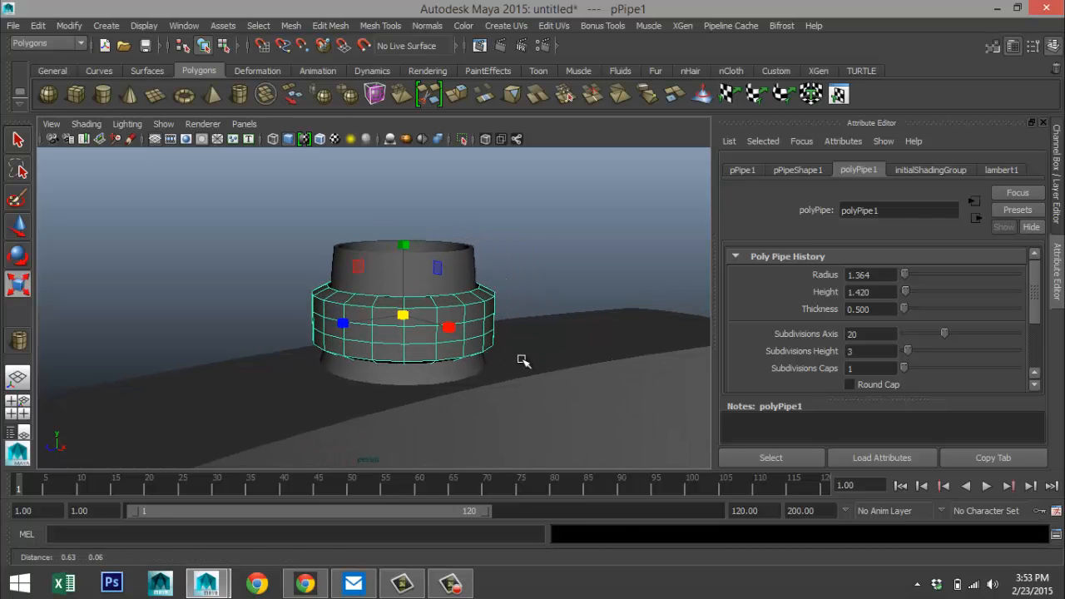
{"action": "scroll", "coordinate": [530, 352], "scroll_direction": "up", "scroll_amount": 4}
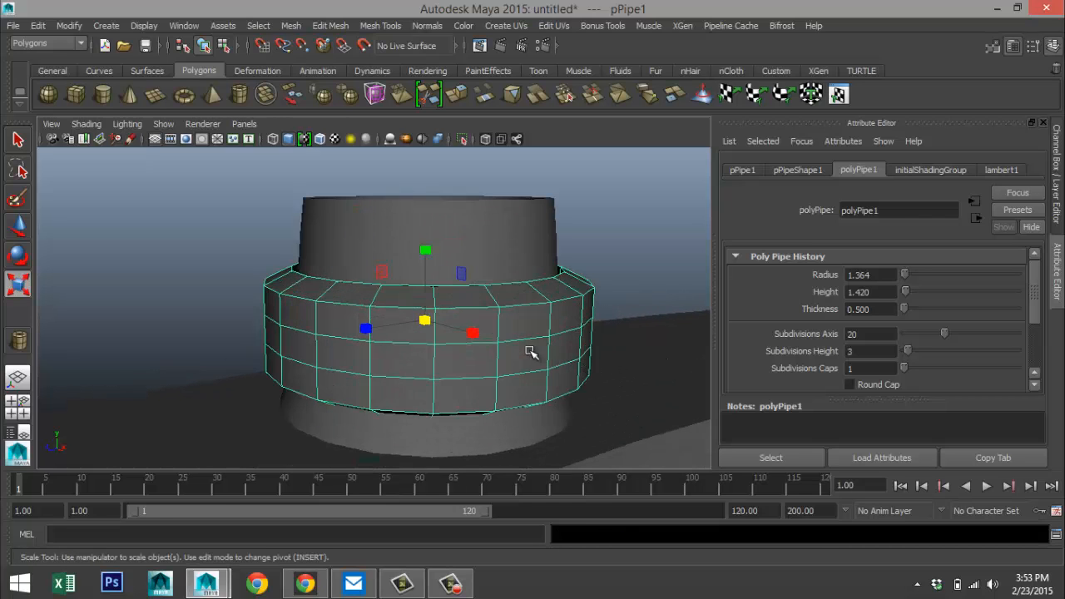
{"action": "left_click", "coordinate": [379, 26]}
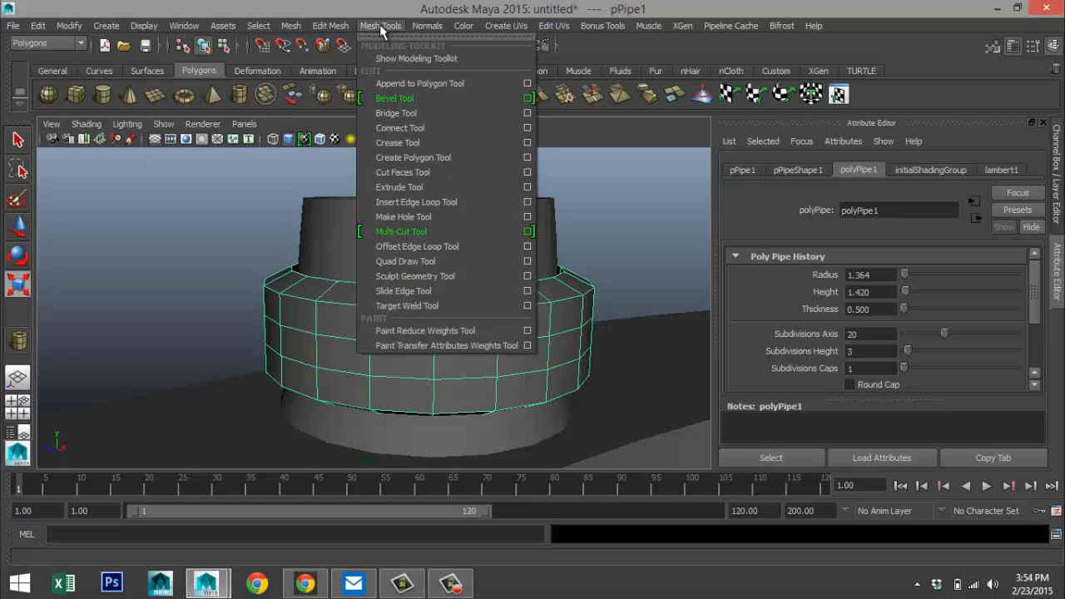
{"action": "left_click", "coordinate": [454, 202]}
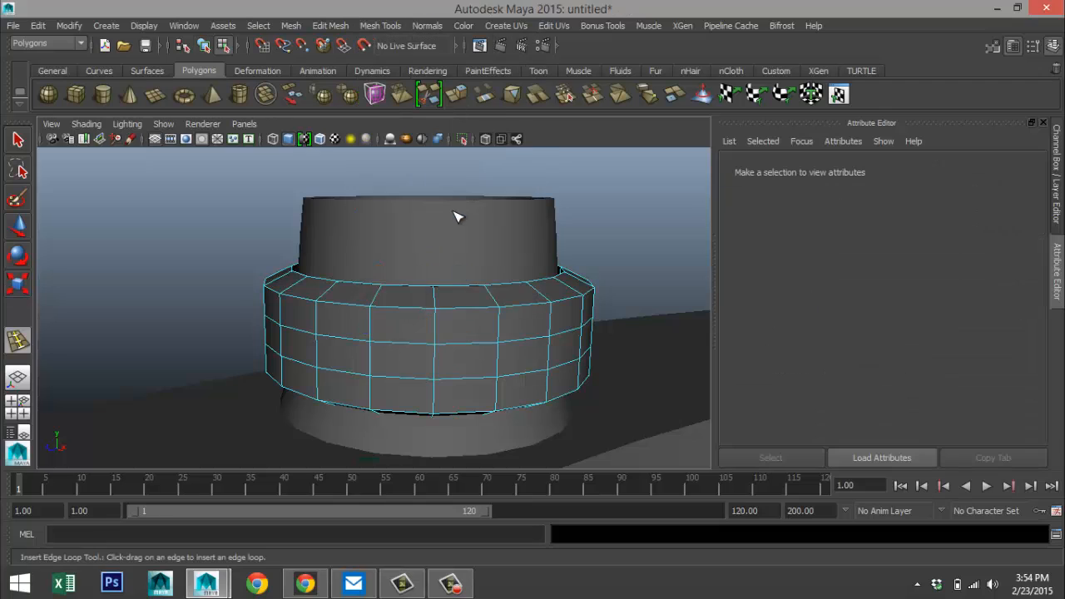
{"action": "left_click_drag", "start_coordinate": [434, 299], "coordinate": [436, 289]}
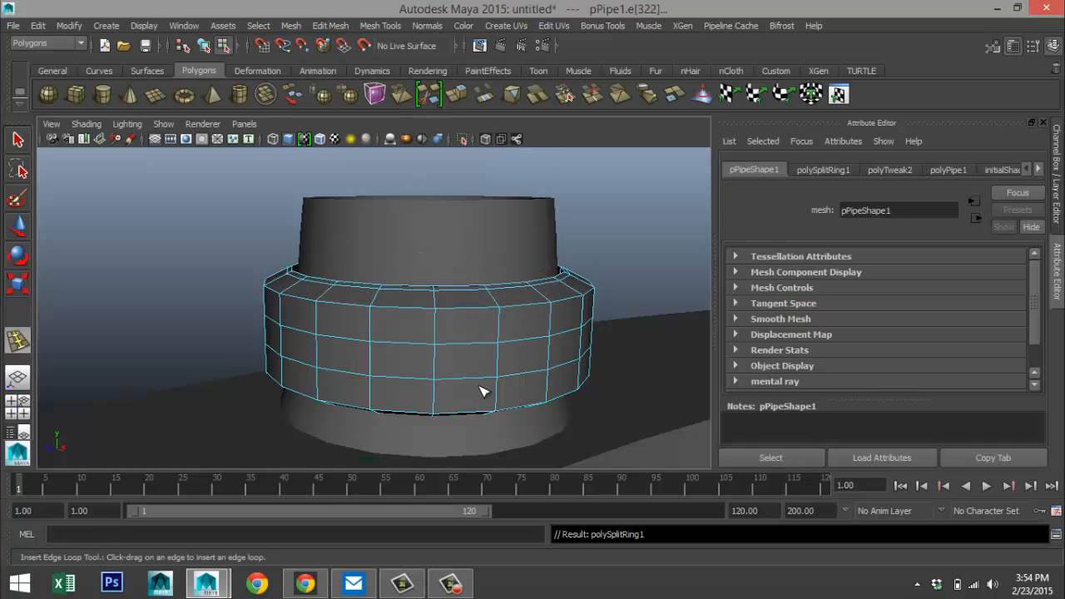
{"action": "left_click_drag", "start_coordinate": [482, 387], "coordinate": [448, 358], "text": "alt"}
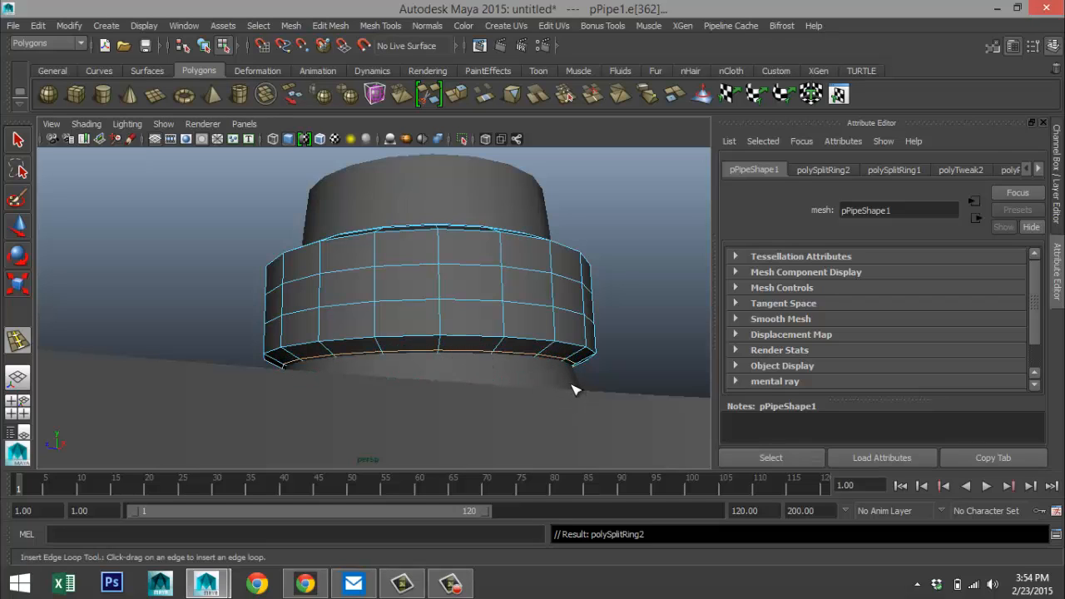
{"action": "key", "text": "q"}
{"action": "right_click_drag", "start_coordinate": [517, 278], "coordinate": [587, 209]}
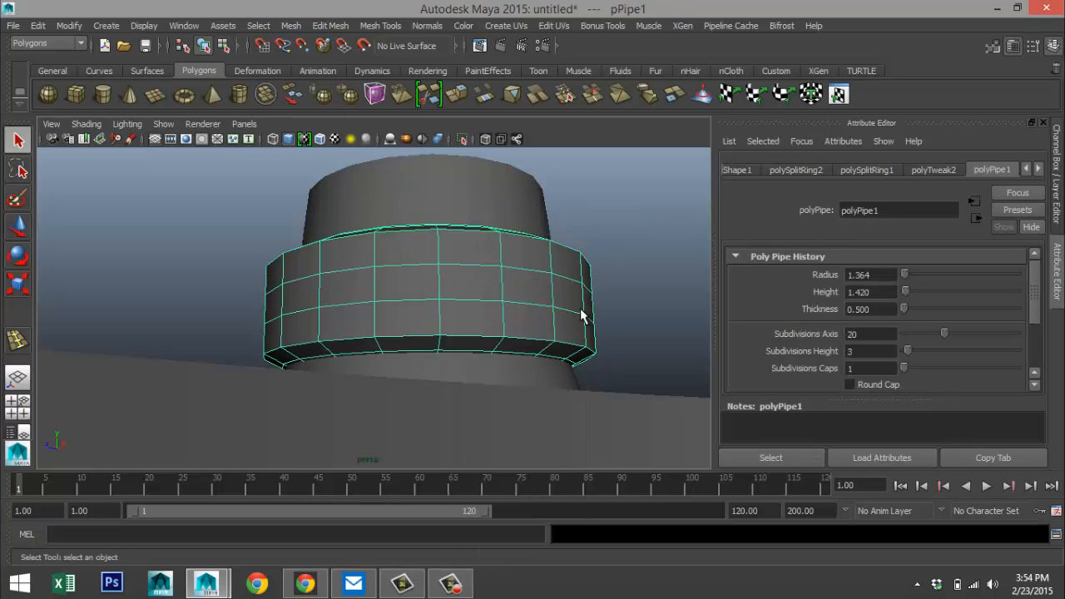
- Preview the pipe ring and the bottle in smooth mesh display and examine the overall shape from several angles
{"action": "key", "text": "3"}
{"action": "left_click_drag", "start_coordinate": [598, 277], "coordinate": [597, 330], "text": "alt"}
{"action": "scroll", "coordinate": [595, 315], "scroll_direction": "down", "scroll_amount": 5}
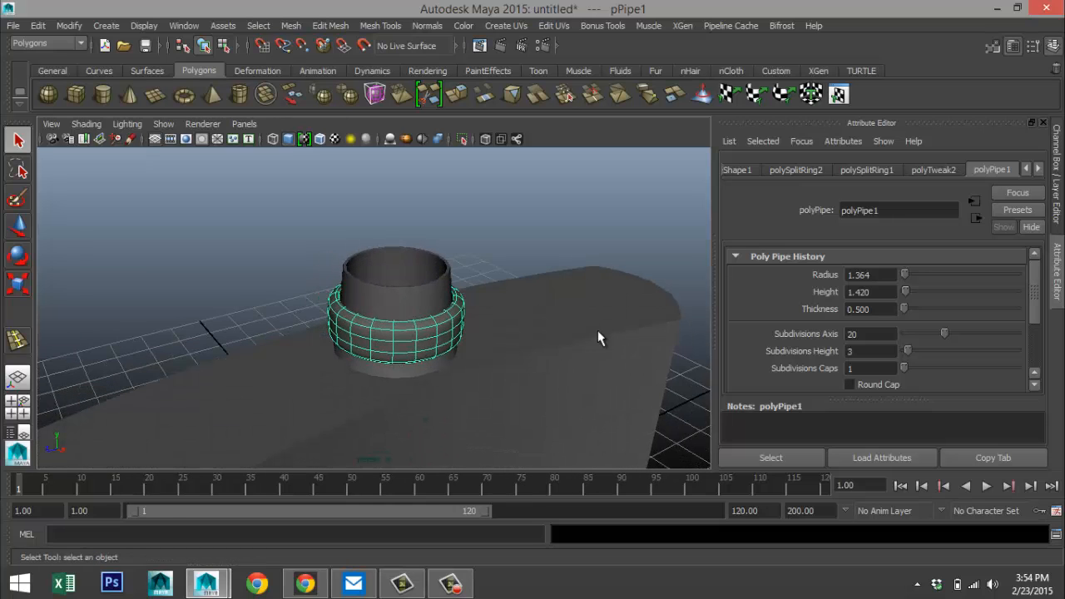
{"action": "left_click", "coordinate": [572, 366]}
{"action": "key", "text": "3"}
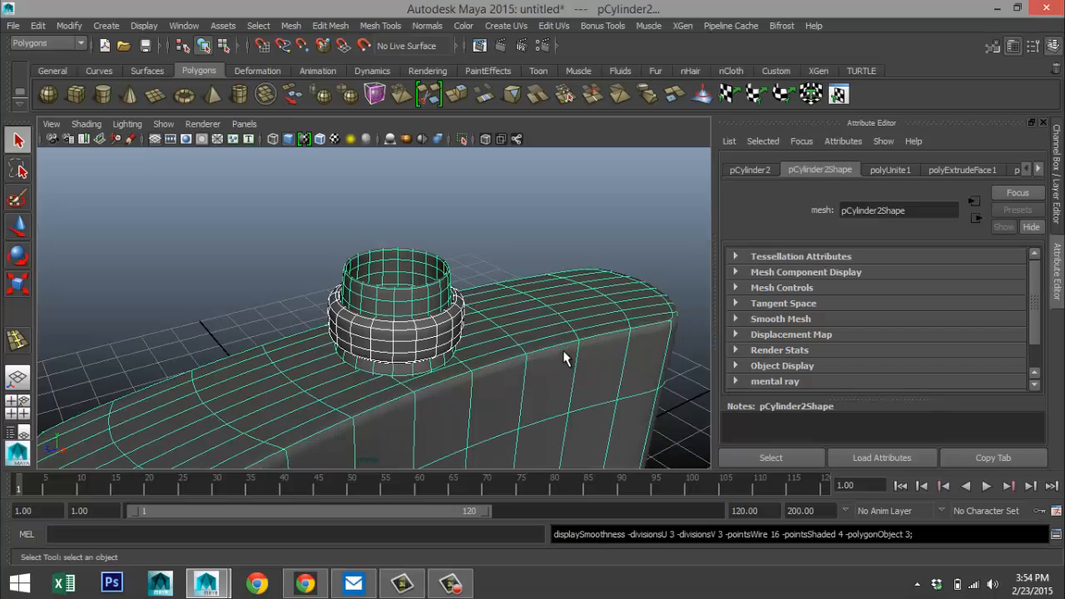
{"action": "left_click_drag", "start_coordinate": [530, 309], "coordinate": [506, 337], "text": "alt"}
{"action": "left_click", "coordinate": [528, 252]}
{"action": "right_click_drag", "start_coordinate": [472, 311], "coordinate": [356, 357], "text": "alt"}
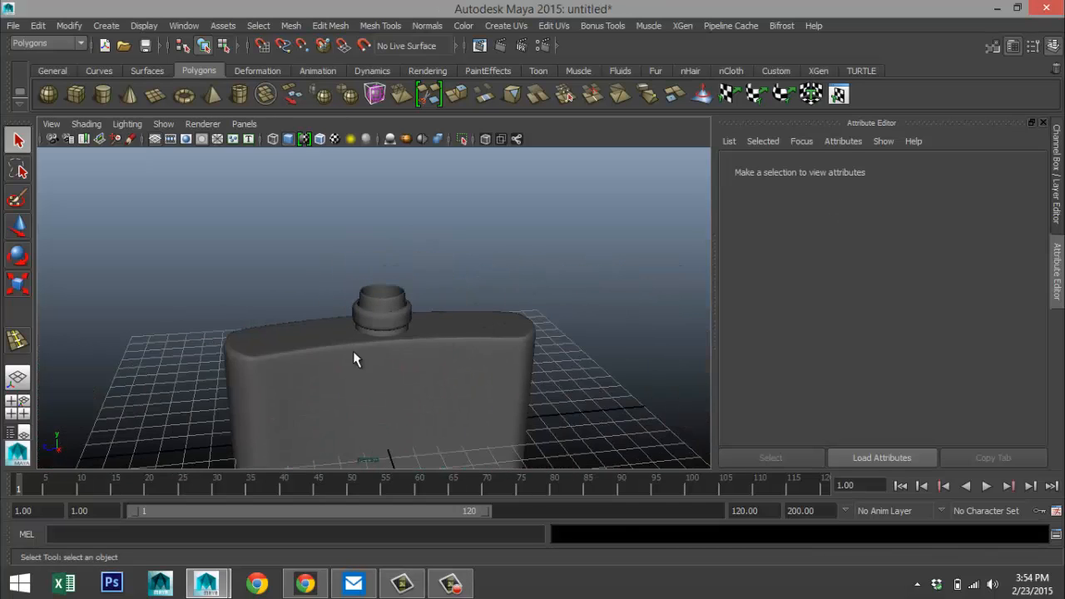
{"action": "left_click_drag", "start_coordinate": [349, 366], "coordinate": [394, 351], "text": "alt"}
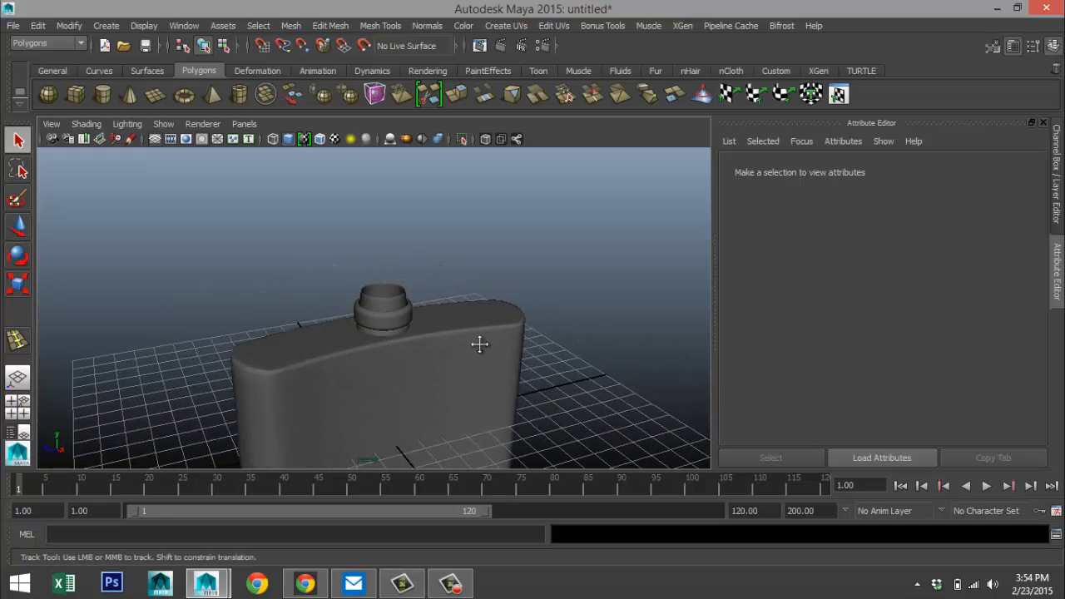
{"action": "middle_click_drag", "start_coordinate": [480, 344], "coordinate": [418, 341], "text": "alt"}
- Select both the bottle and the pipe ring and return them to unsmoothed display
{"action": "left_click", "coordinate": [419, 341]}
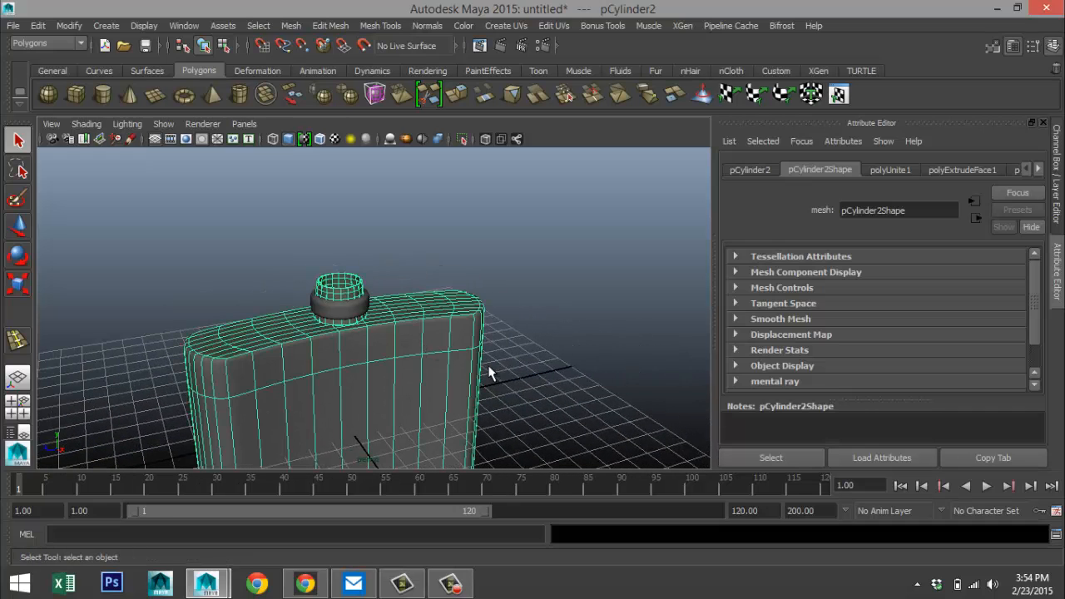
{"action": "left_click", "coordinate": [343, 313]}
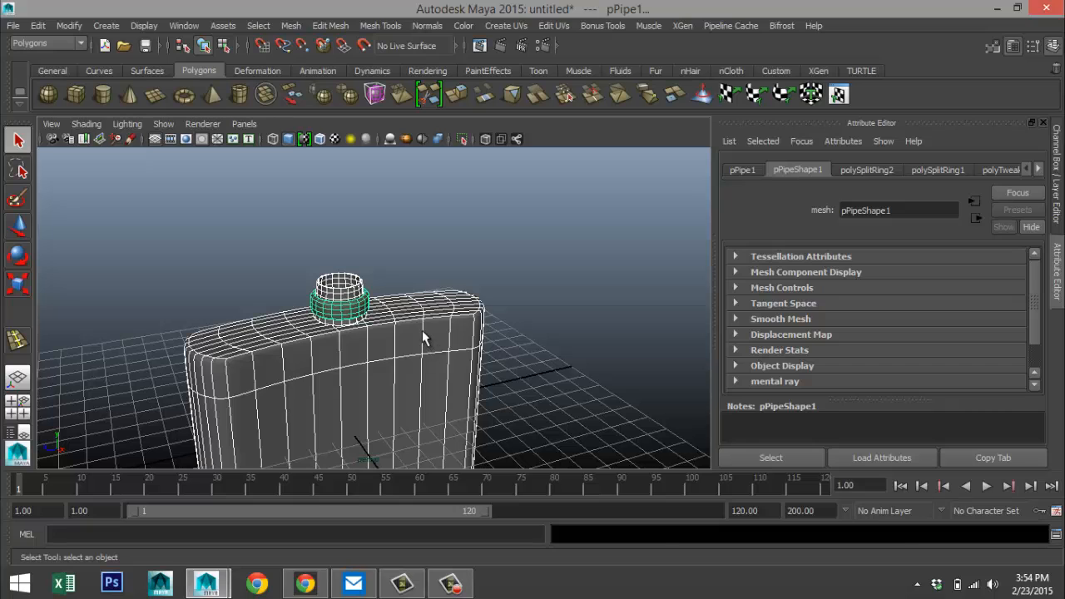
{"action": "mouse_move", "coordinate": [422, 337]}
{"action": "left_mouse_down", "text": "alt"}
{"action": "mouse_move", "coordinate": [495, 333]}
{"action": "mouse_move", "coordinate": [535, 363]}
{"action": "mouse_move", "coordinate": [430, 325]}
{"action": "mouse_move", "coordinate": [434, 333]}
{"action": "mouse_move", "coordinate": [418, 340]}
{"action": "left_mouse_up", "text": "alt"}
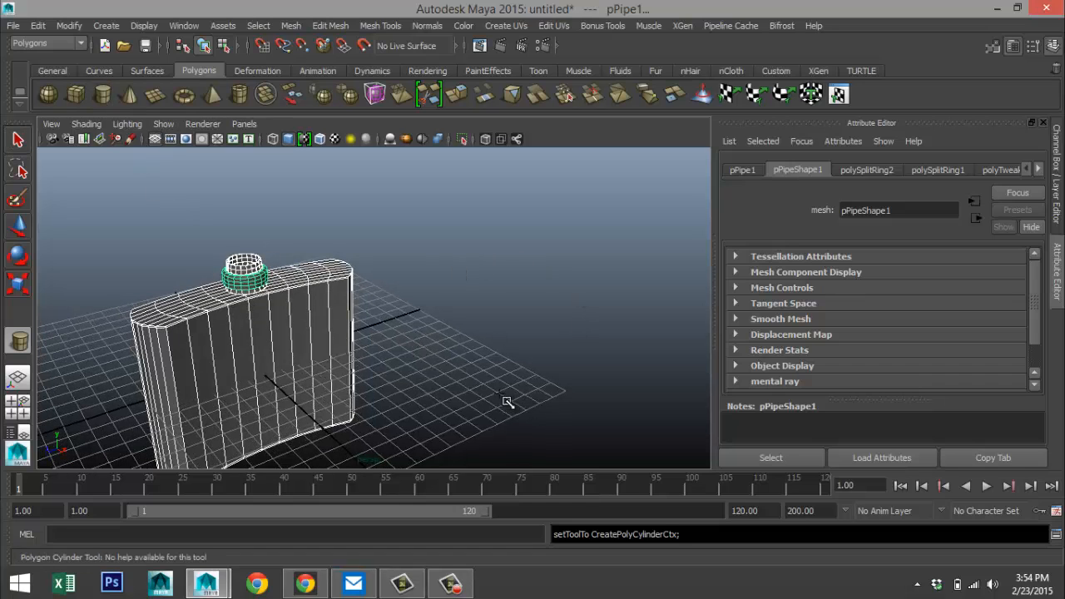
- Create a flat polygon cylinder beside the bottle, about 2.065 in radius and 0.789 high, with 4 height subdivisions
{"action": "mouse_move", "coordinate": [499, 395]}
{"action": "left_mouse_down"}
{"action": "mouse_move", "coordinate": [541, 406]}
{"action": "mouse_move", "coordinate": [545, 395]}
{"action": "left_mouse_up"}
{"action": "mouse_move", "coordinate": [537, 387]}
{"action": "left_mouse_down"}
{"action": "mouse_move", "coordinate": [544, 373]}
{"action": "mouse_move", "coordinate": [539, 393]}
{"action": "left_mouse_up"}
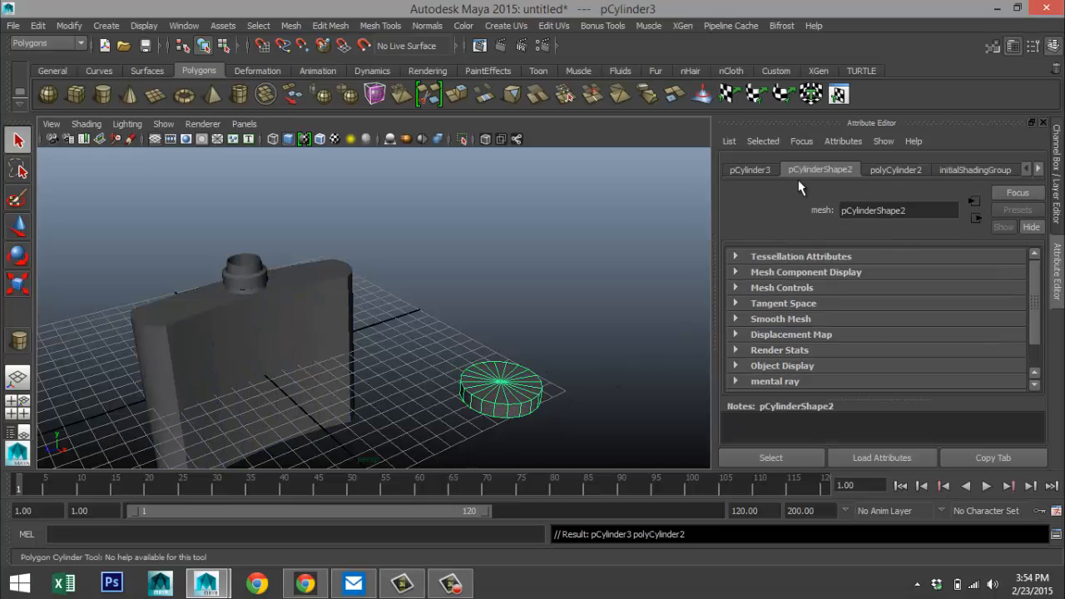
{"action": "left_click", "coordinate": [745, 169]}
{"action": "left_click", "coordinate": [891, 170]}
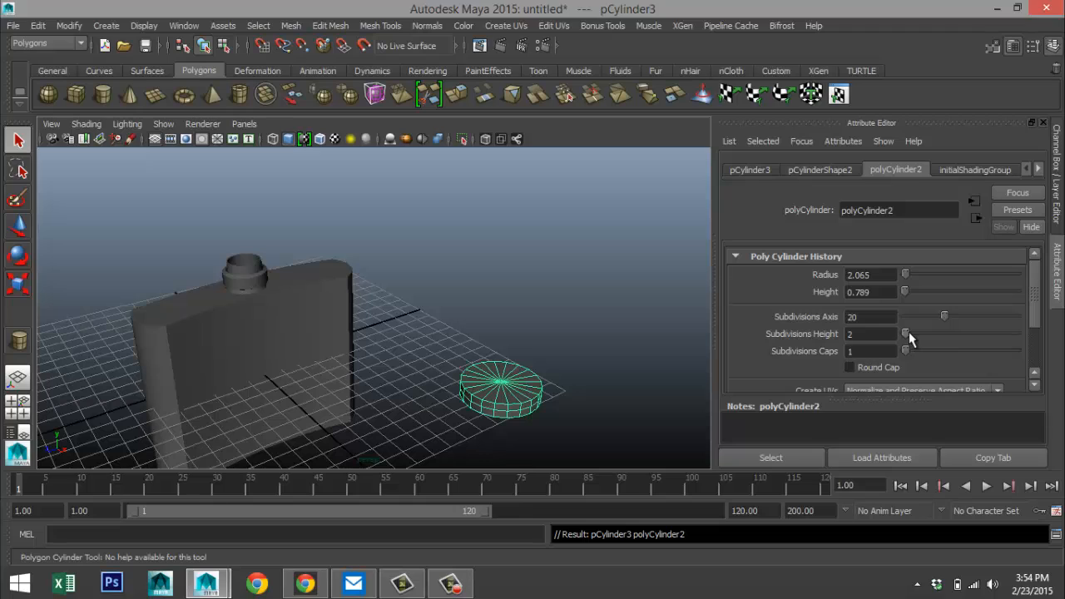
{"action": "left_click_drag", "start_coordinate": [908, 332], "coordinate": [909, 333]}
- Scale the flat cylinder along its vertical axis to about 1.47 times its height
{"action": "key", "text": "q"}
{"action": "left_click_drag", "start_coordinate": [652, 377], "coordinate": [571, 364], "text": "alt"}
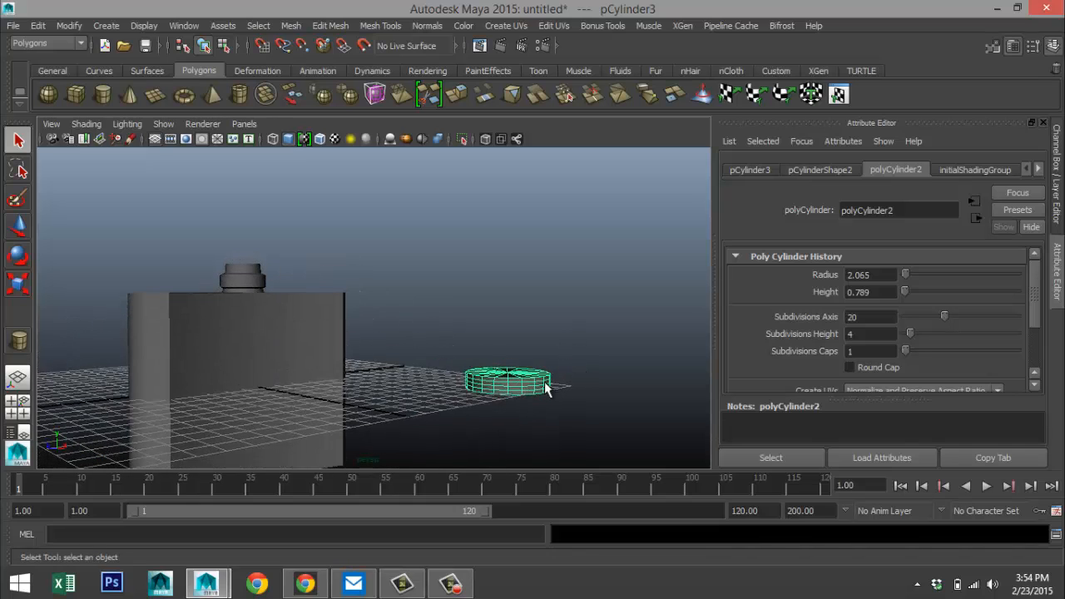
{"action": "key", "text": "r"}
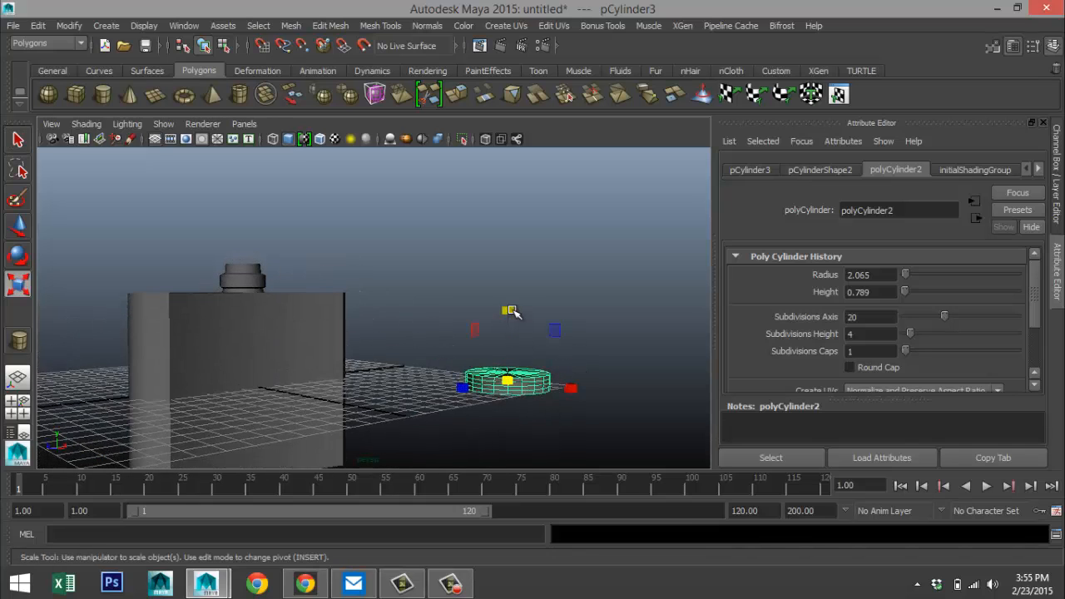
{"action": "left_click_drag", "start_coordinate": [511, 309], "coordinate": [520, 292]}
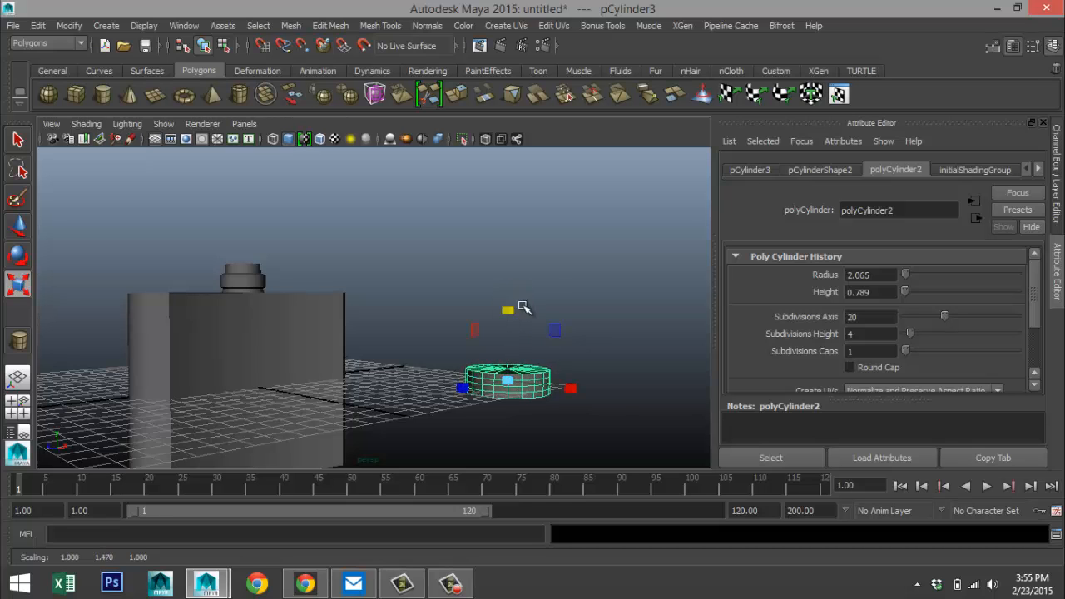
- Set the cylinder's height subdivisions to 6 and its cap subdivisions to 4
{"action": "scroll", "coordinate": [613, 401], "scroll_direction": "up", "scroll_amount": 3}
{"action": "middle_click_drag", "start_coordinate": [613, 401], "coordinate": [548, 340], "text": "alt"}
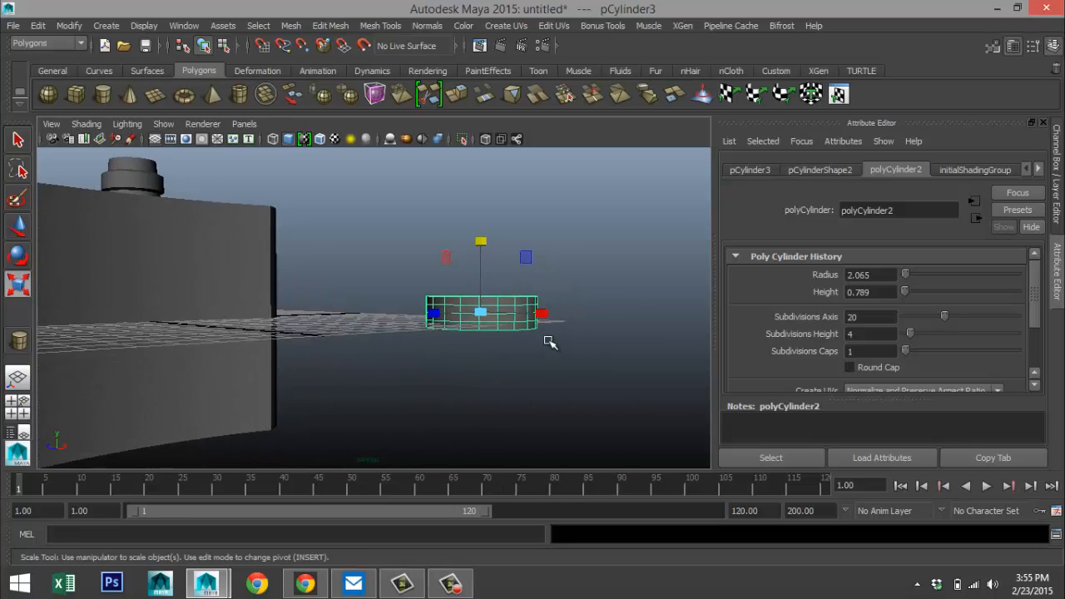
{"action": "scroll", "coordinate": [555, 354], "scroll_direction": "up", "scroll_amount": 3}
{"action": "left_click_drag", "start_coordinate": [568, 379], "coordinate": [570, 387], "text": "alt"}
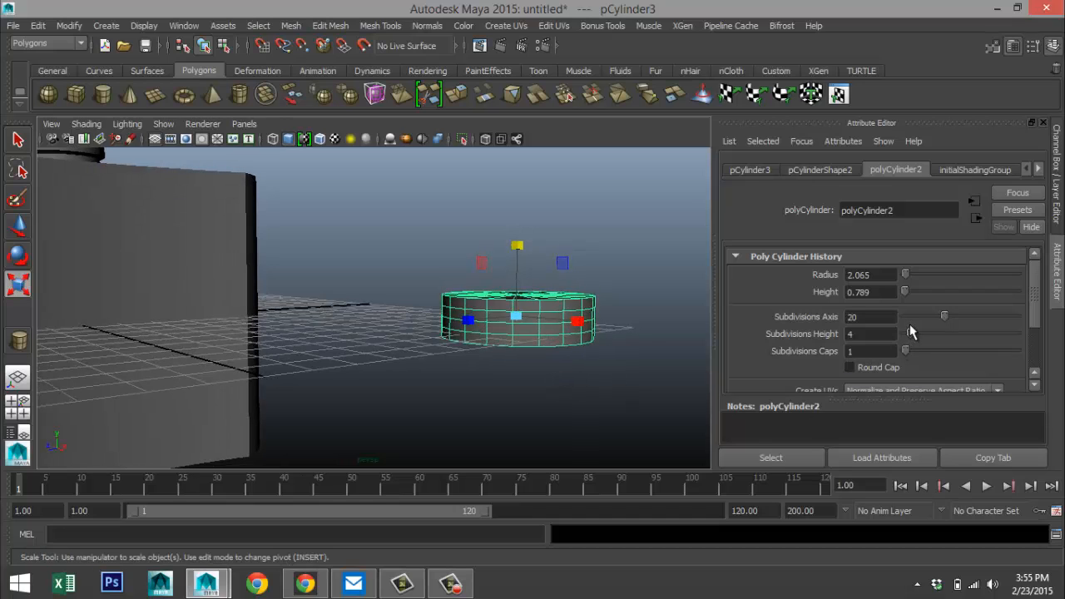
{"action": "left_click_drag", "start_coordinate": [910, 335], "coordinate": [915, 331]}
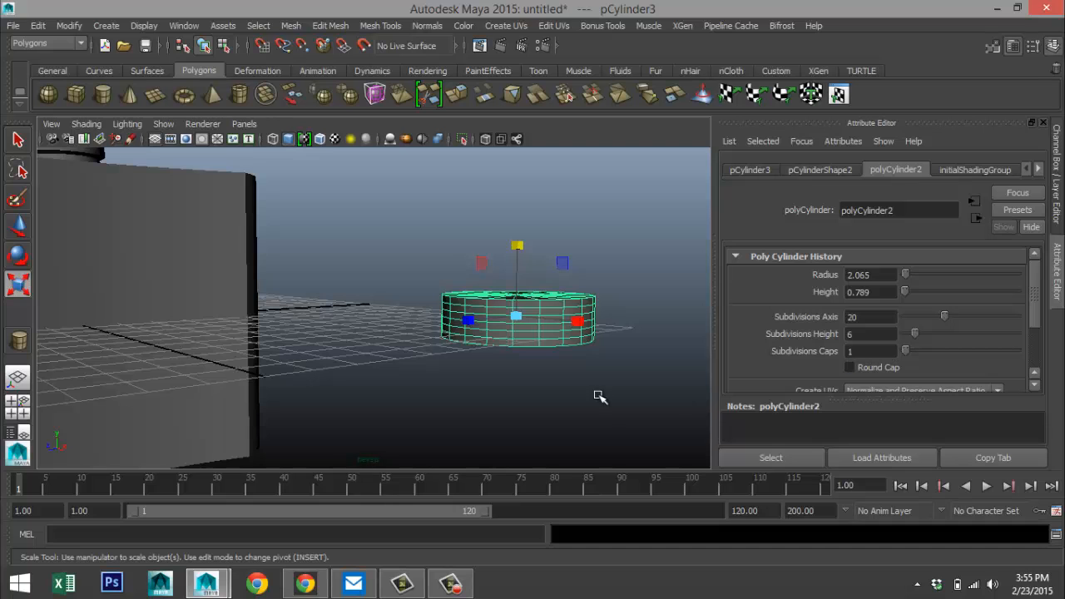
{"action": "left_click_drag", "start_coordinate": [599, 397], "coordinate": [578, 440], "text": "alt"}
{"action": "middle_click_drag", "start_coordinate": [581, 431], "coordinate": [624, 407], "text": "alt"}
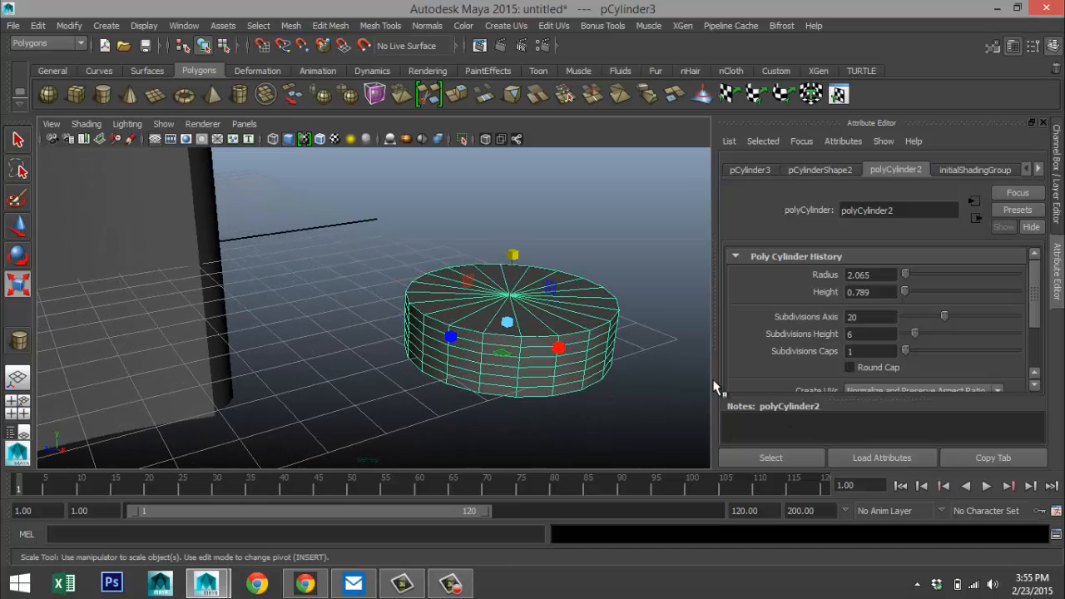
{"action": "left_click_drag", "start_coordinate": [641, 379], "coordinate": [633, 404], "text": "alt"}
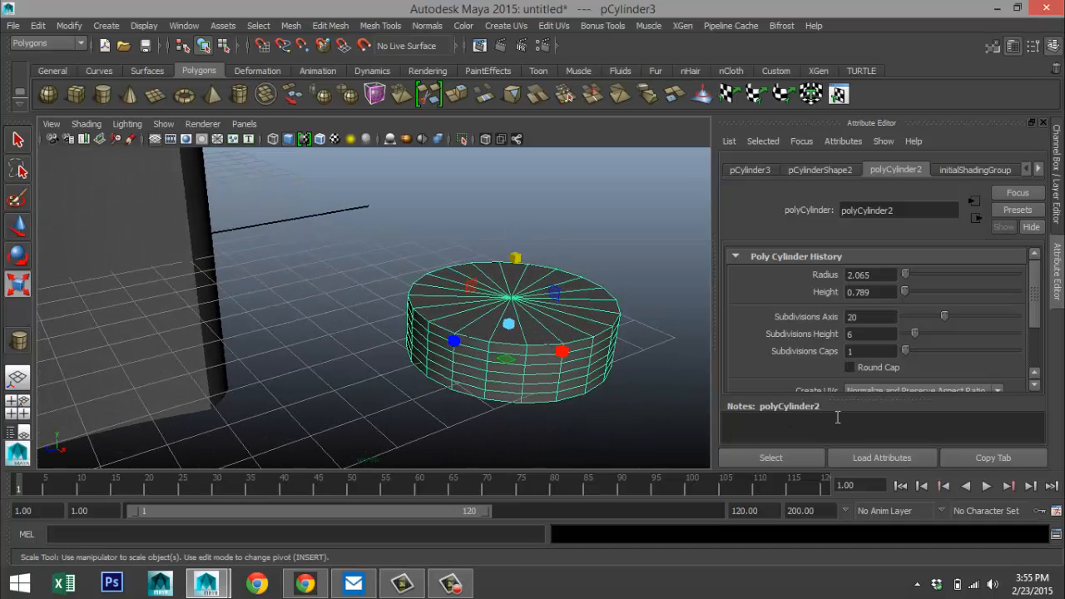
{"action": "left_click_drag", "start_coordinate": [907, 349], "coordinate": [913, 351]}
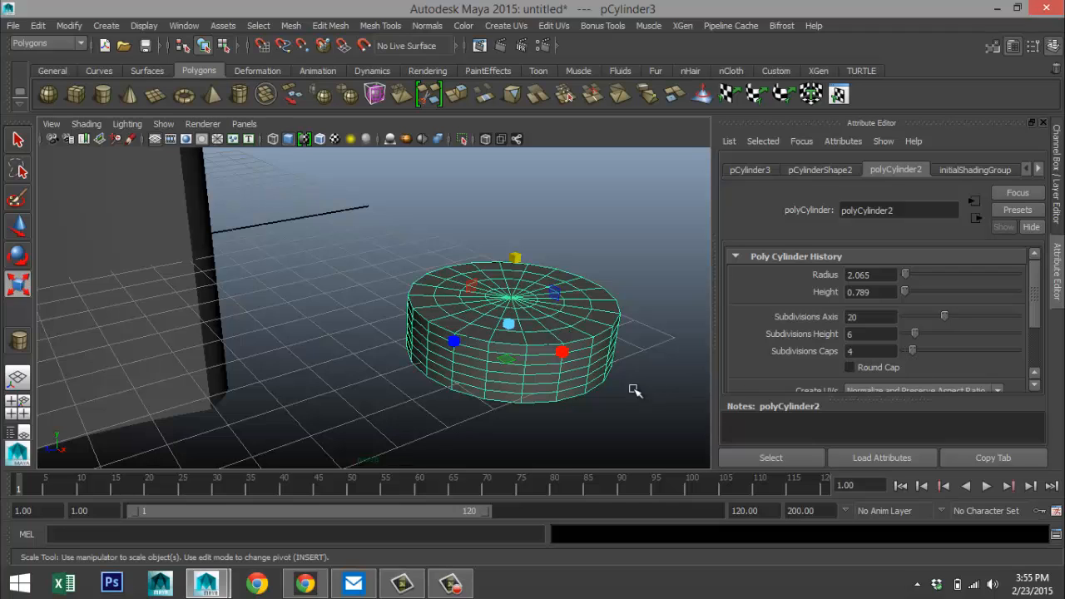
- Select the centre vertex of the cylinder's upper cap and enable soft selection with a falloff reaching almost to the cap's rim
{"action": "left_click_drag", "start_coordinate": [633, 390], "coordinate": [558, 374], "text": "alt"}
{"action": "scroll", "coordinate": [554, 371], "scroll_direction": "up", "scroll_amount": 3}
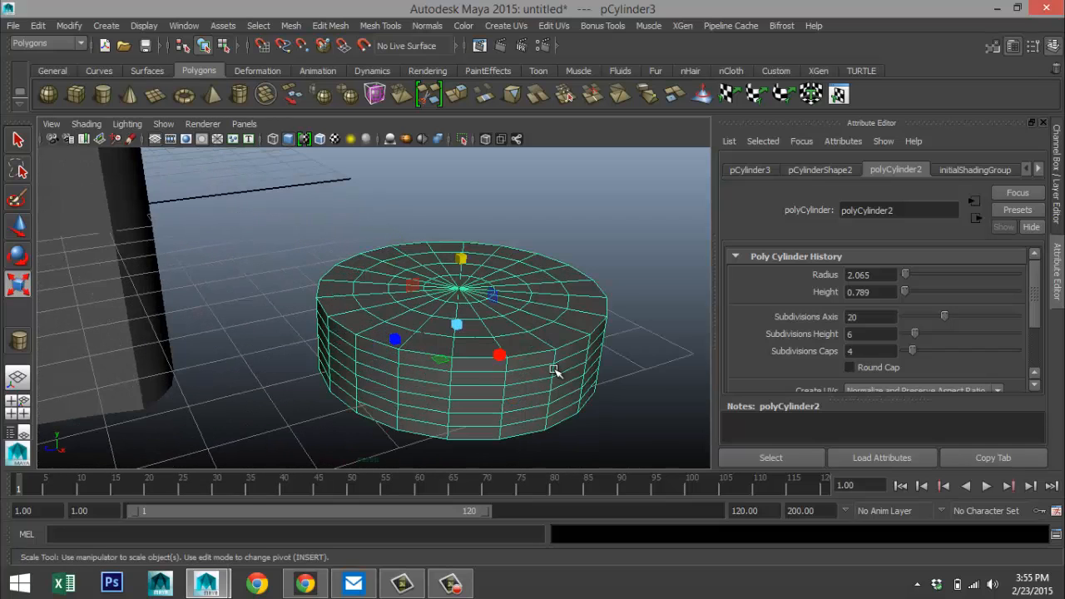
{"action": "right_click", "coordinate": [459, 289]}
{"action": "right_click_drag", "start_coordinate": [459, 289], "coordinate": [391, 230]}
{"action": "scroll", "coordinate": [540, 321], "scroll_direction": "up", "scroll_amount": 2}
{"action": "scroll", "coordinate": [545, 325], "scroll_direction": "up", "scroll_amount": 2}
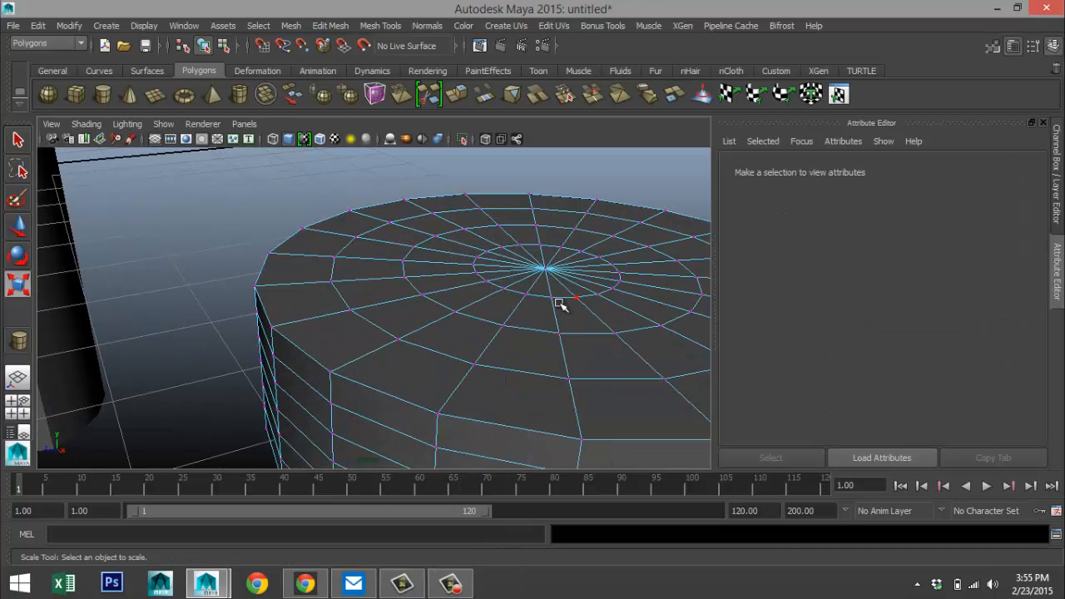
{"action": "scroll", "coordinate": [564, 328], "scroll_direction": "up", "scroll_amount": 2}
{"action": "left_click", "coordinate": [516, 303]}
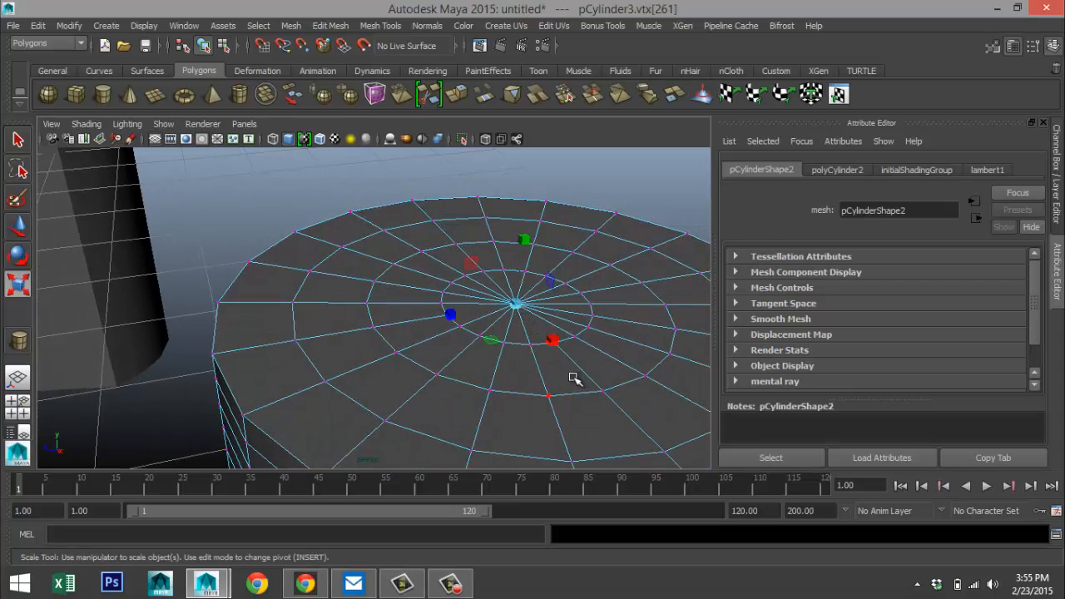
{"action": "key", "text": "b"}
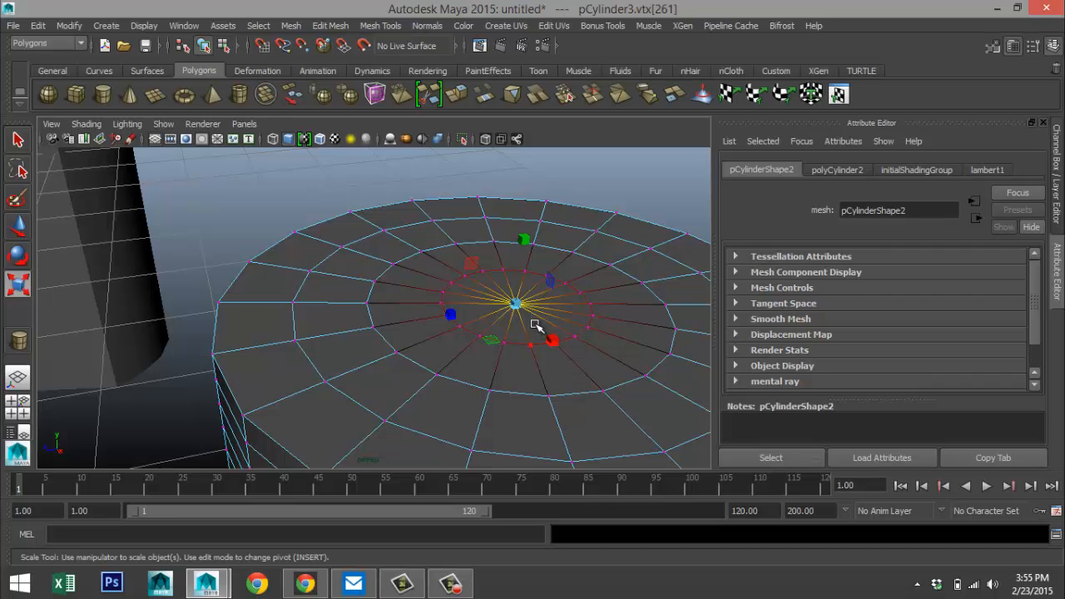
{"action": "middle_click_drag", "start_coordinate": [534, 325], "coordinate": [722, 377]}
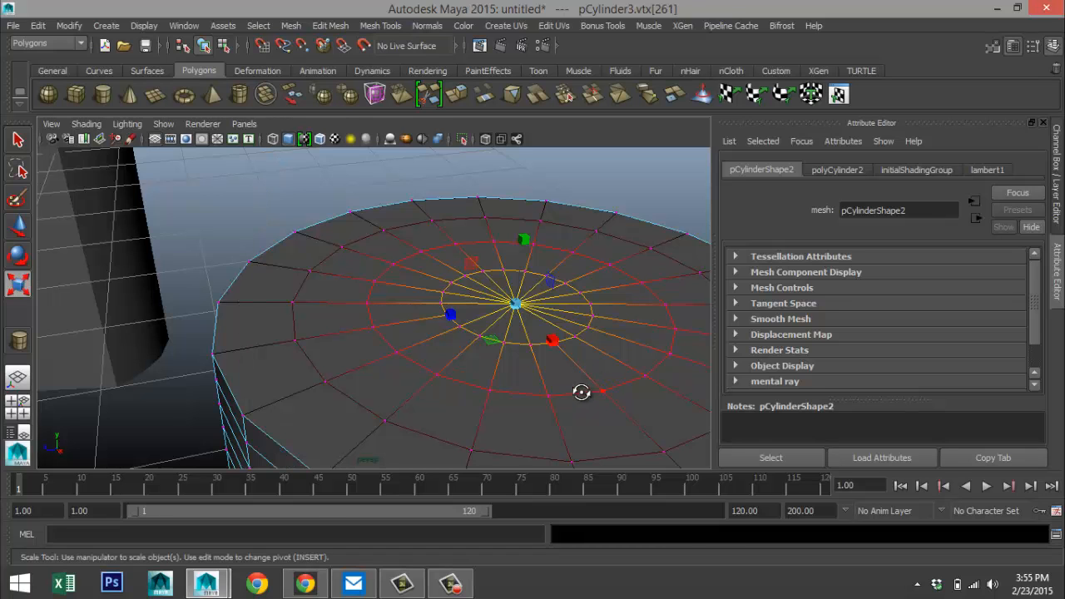
- Raise the soft-selected centre vertex slightly to dome the cylinder's upper cap
{"action": "scroll", "coordinate": [581, 392], "scroll_direction": "down", "scroll_amount": 5}
{"action": "key", "text": "w"}
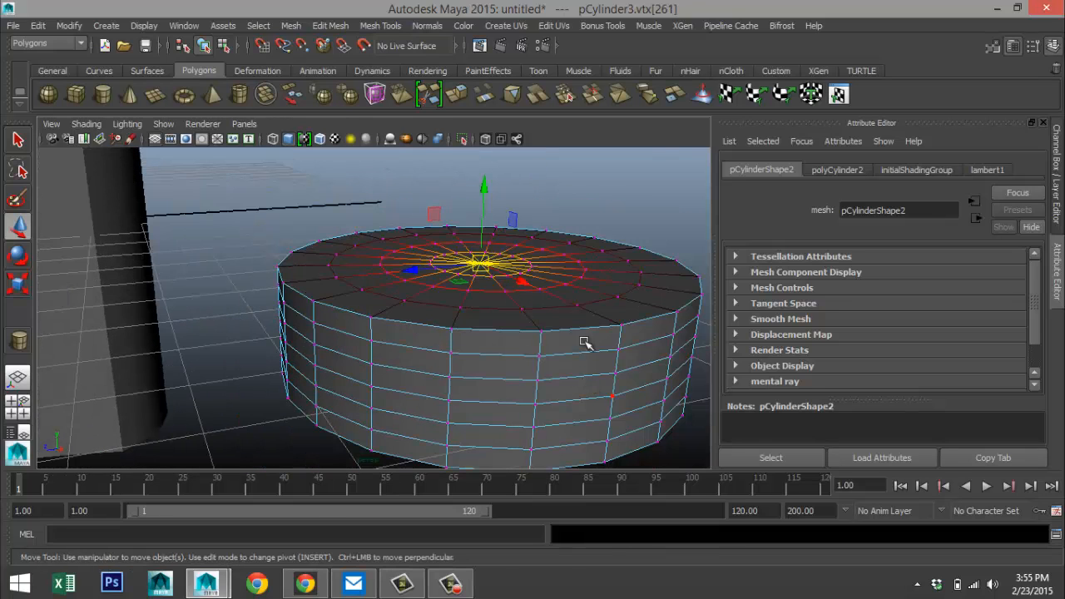
{"action": "left_click_drag", "start_coordinate": [485, 188], "coordinate": [502, 174]}
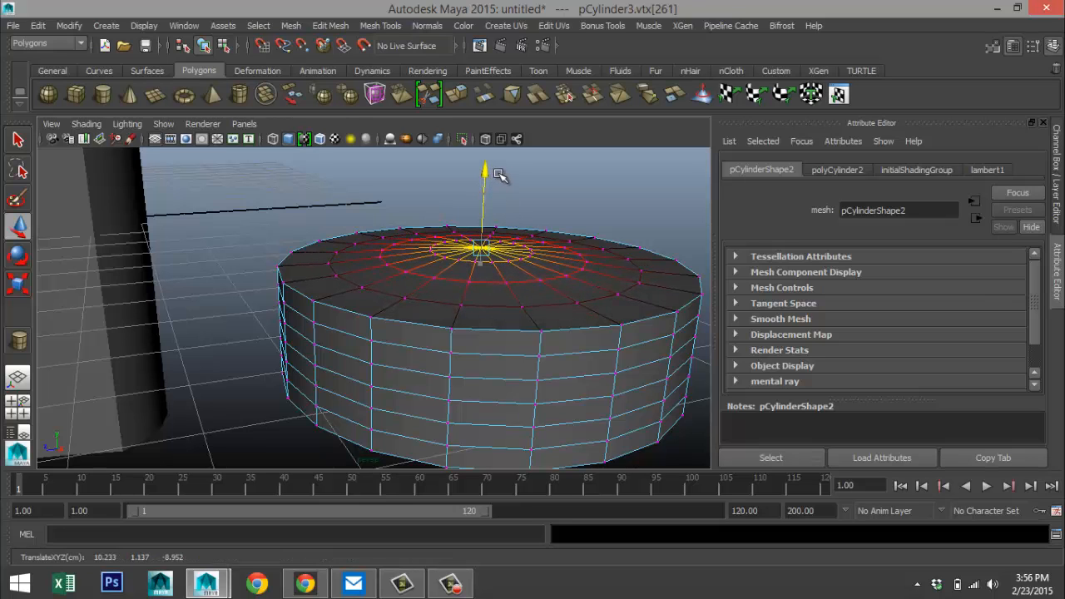
{"action": "mouse_move", "coordinate": [574, 302]}
{"action": "left_mouse_down", "text": "alt"}
{"action": "mouse_move", "coordinate": [551, 281]}
{"action": "mouse_move", "coordinate": [447, 285]}
{"action": "mouse_move", "coordinate": [580, 288]}
{"action": "left_mouse_up", "text": "alt"}
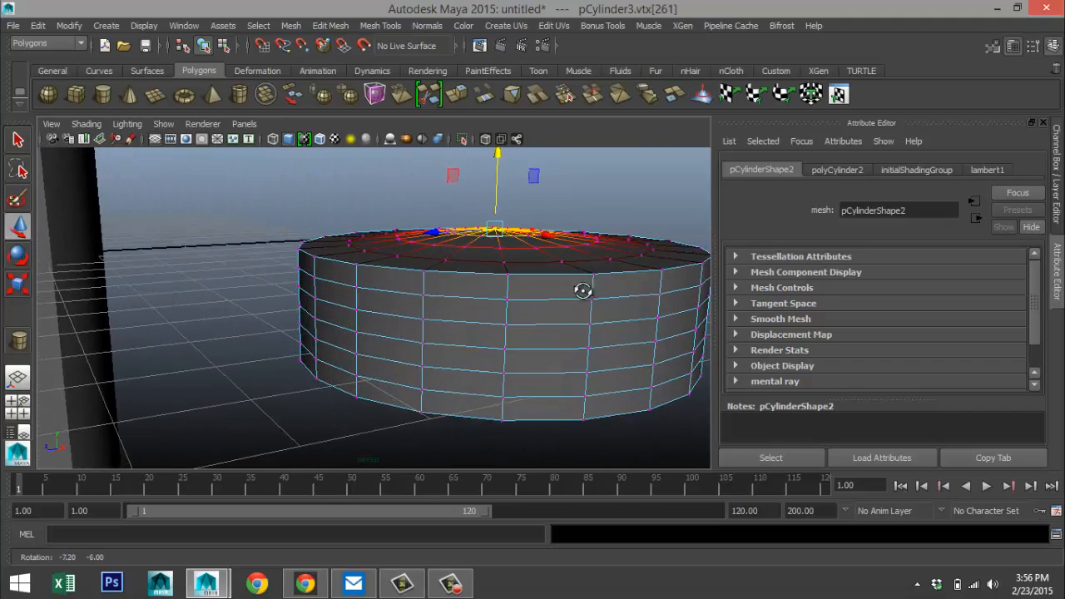
- Clear the vertex selection, turn soft selection off, and check the domed cap's profile from the side
{"action": "left_click", "coordinate": [321, 195]}
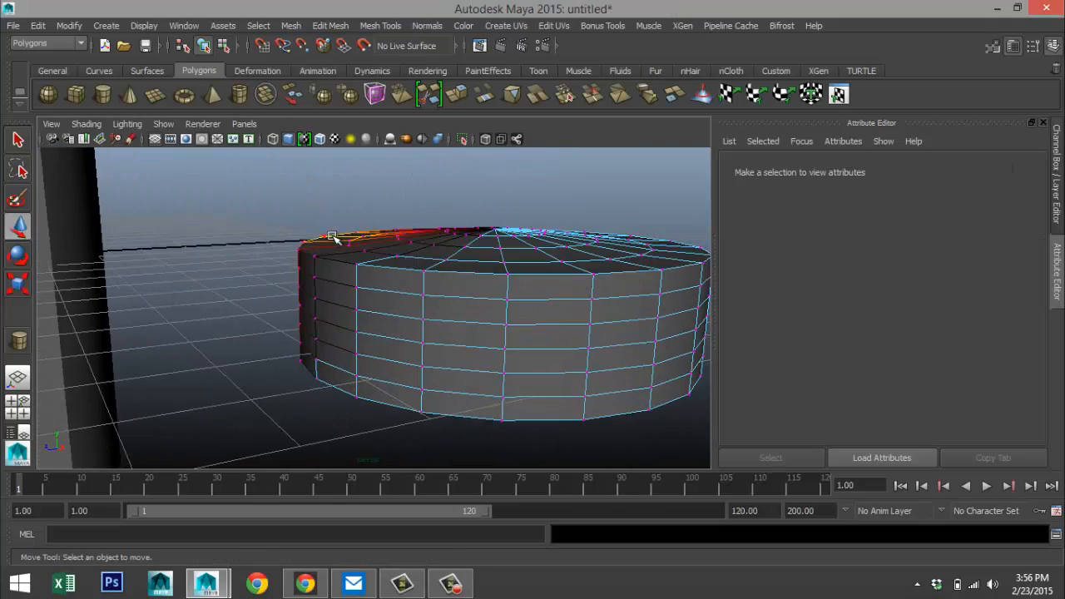
{"action": "left_click_drag", "start_coordinate": [335, 245], "coordinate": [305, 275], "text": "alt"}
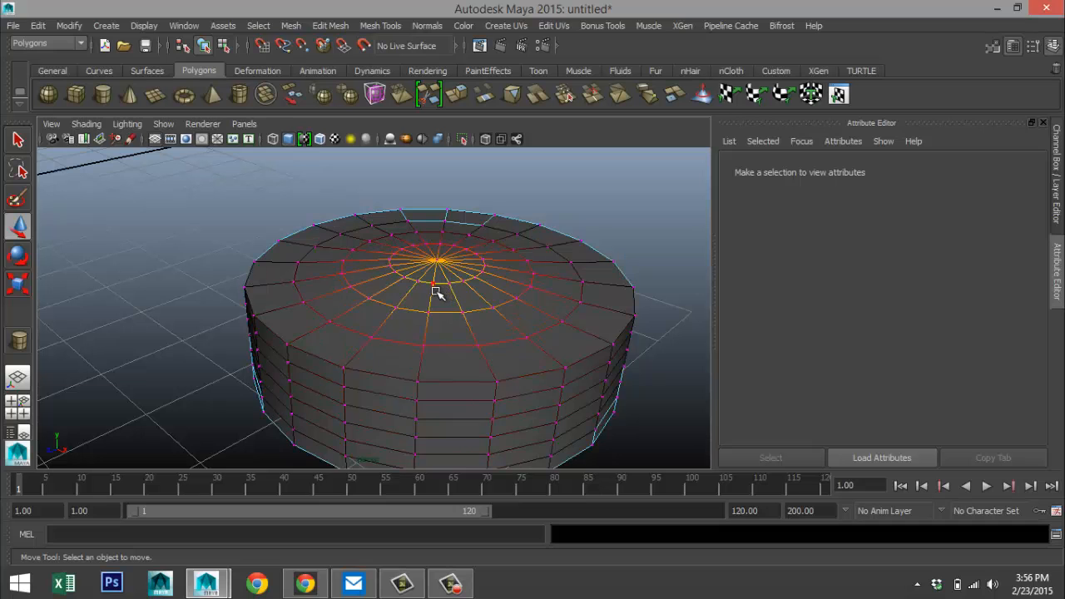
{"action": "key", "text": "b"}
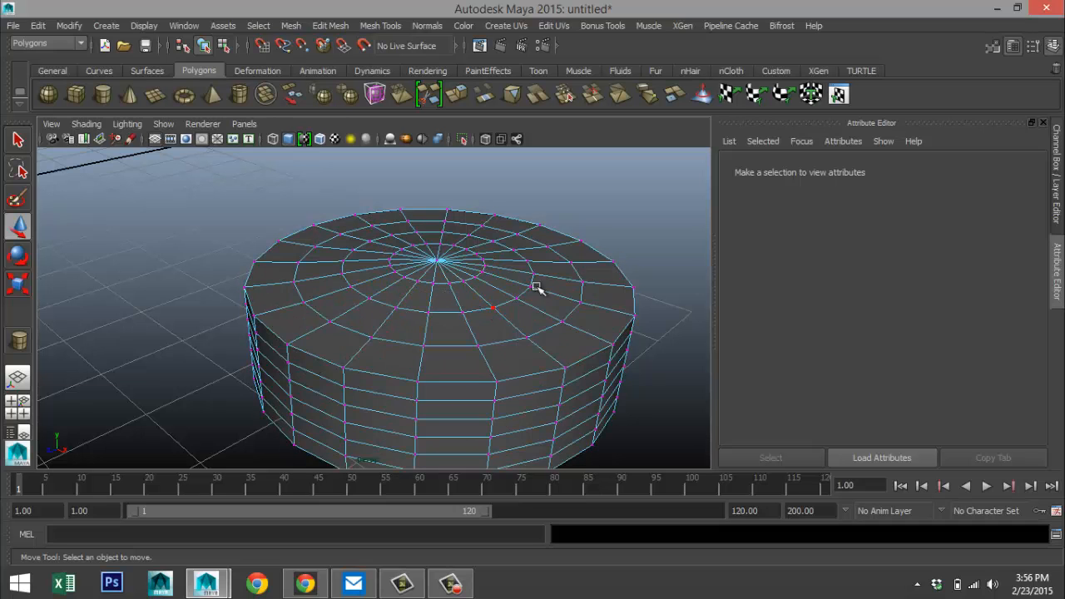
{"action": "left_click_drag", "start_coordinate": [516, 336], "coordinate": [514, 294], "text": "alt"}
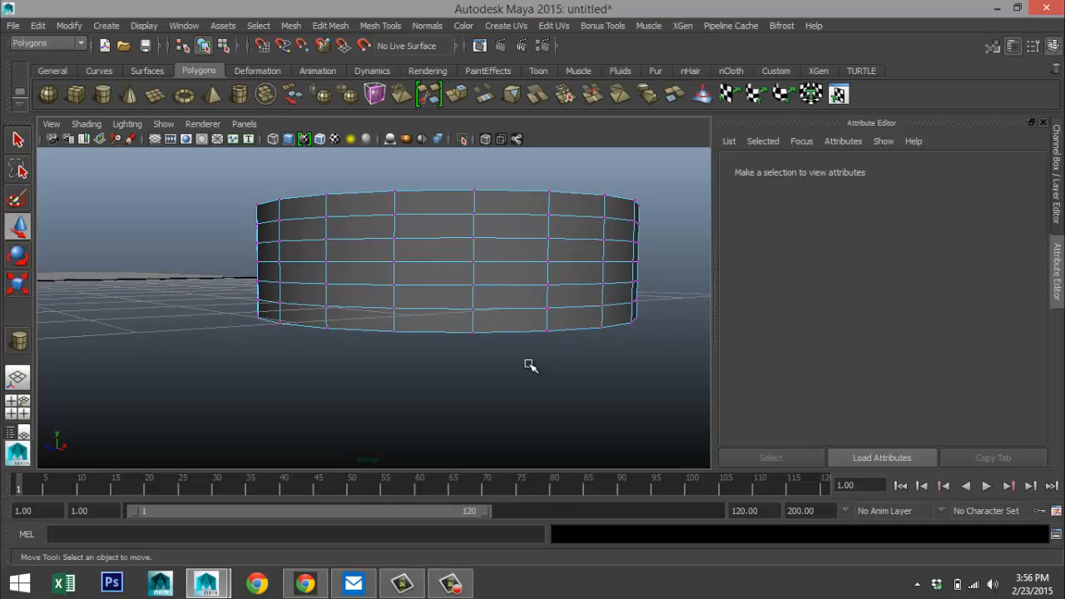
{"action": "left_click_drag", "start_coordinate": [512, 369], "coordinate": [499, 375], "text": "alt"}
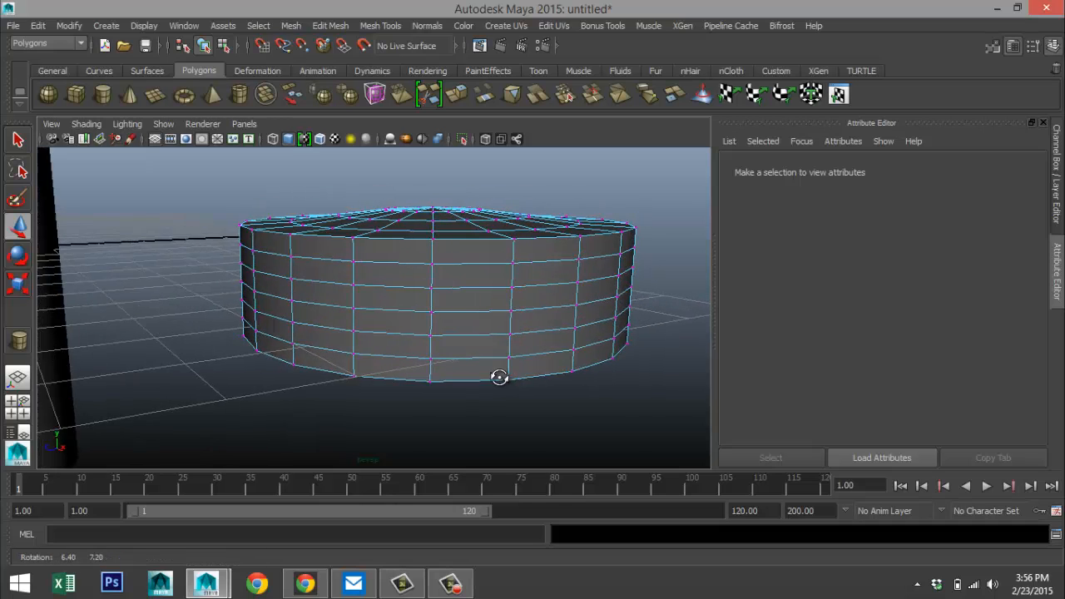
- Return the domed cylinder to object mode and frame it in the enlarged front view
{"action": "left_click", "coordinate": [20, 407]}
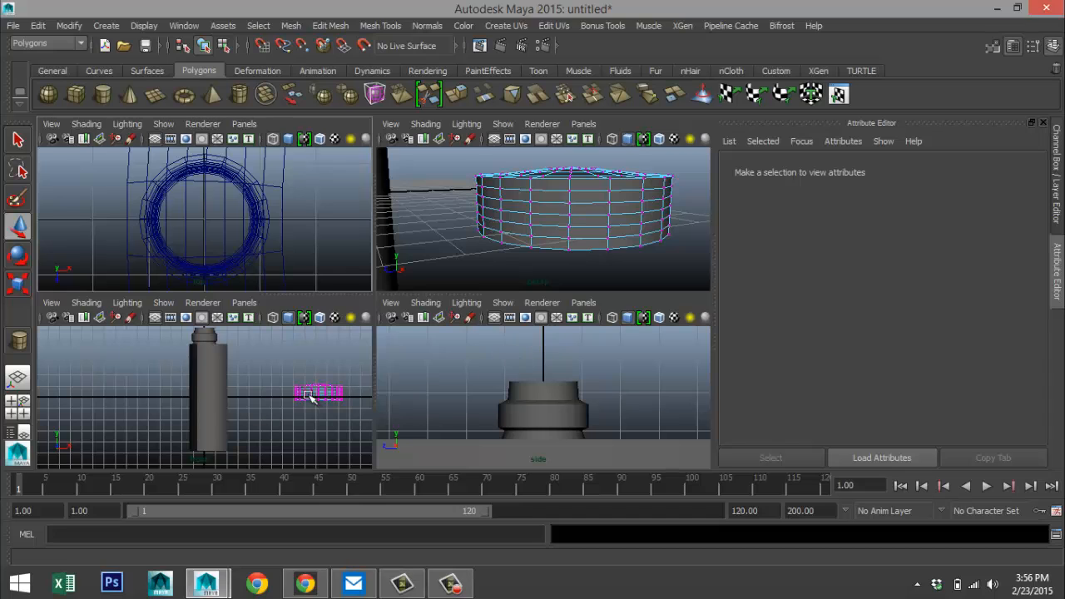
{"action": "key", "text": "space"}
{"action": "scroll", "coordinate": [547, 373], "scroll_direction": "up", "scroll_amount": 5}
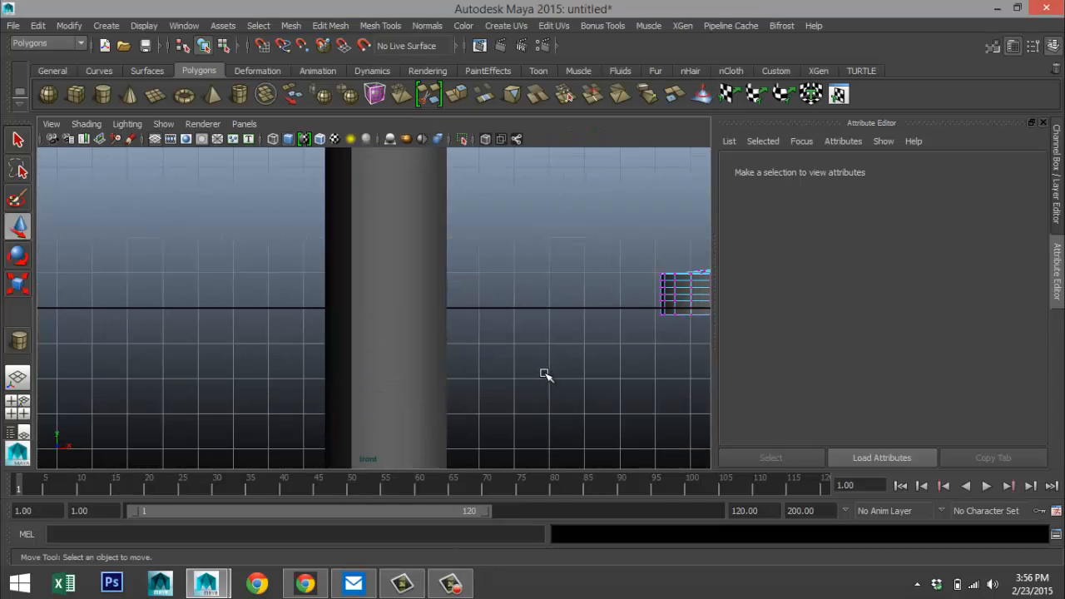
{"action": "right_click_drag", "start_coordinate": [693, 293], "coordinate": [758, 221]}
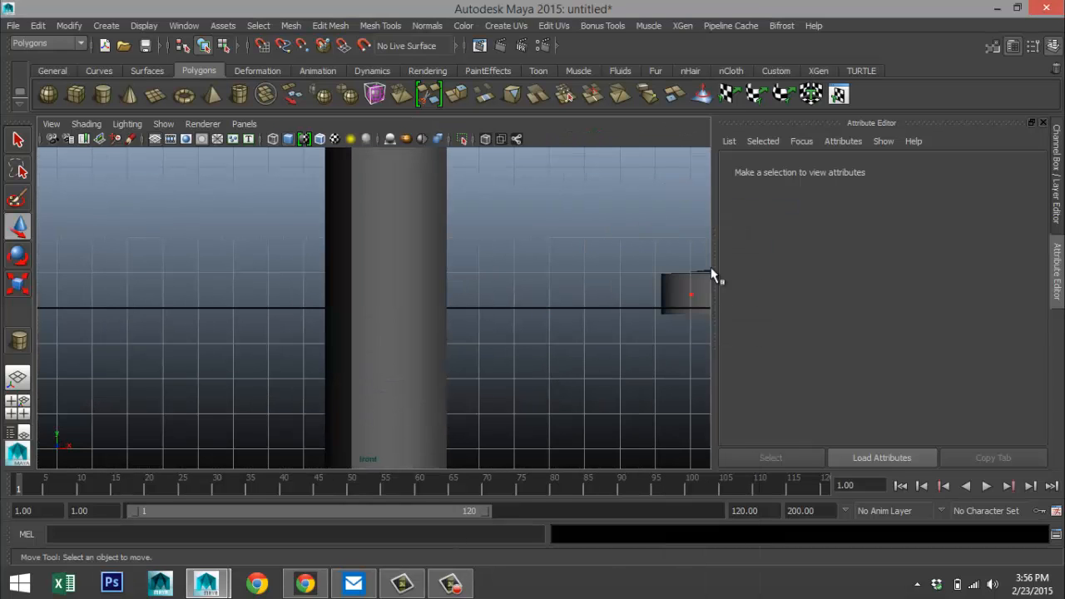
{"action": "left_click", "coordinate": [688, 287]}
{"action": "key", "text": "f"}
{"action": "scroll", "coordinate": [542, 321], "scroll_direction": "down", "scroll_amount": 5}
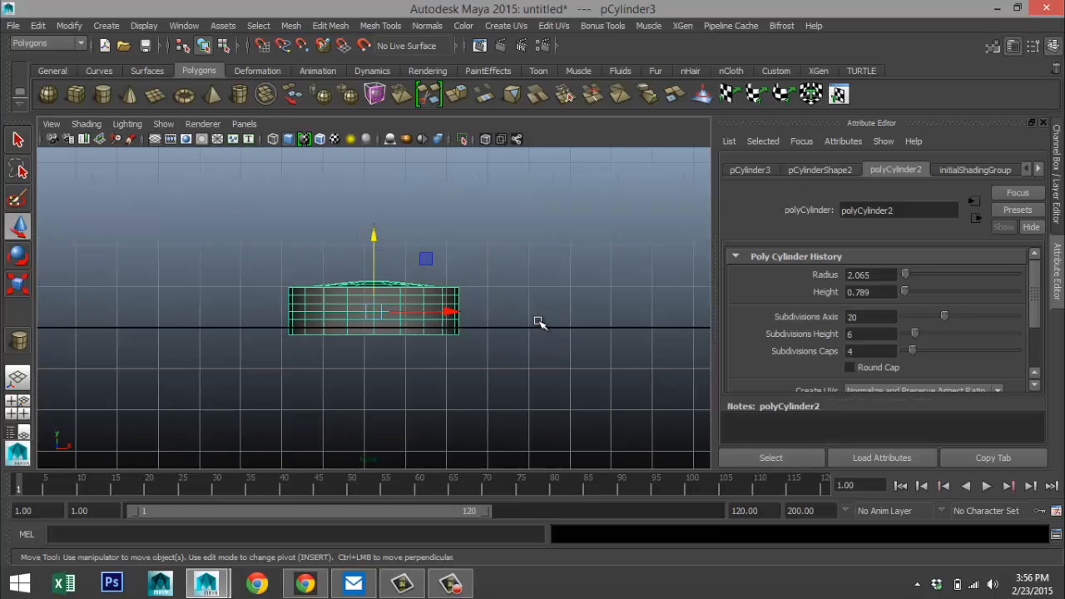
- Poke all faces in the four middle rows of the cylinder's side, leaving out the uppermost and lowest rows
{"action": "scroll", "coordinate": [536, 323], "scroll_direction": "up", "scroll_amount": 1}
{"action": "scroll", "coordinate": [537, 322], "scroll_direction": "up", "scroll_amount": 2}
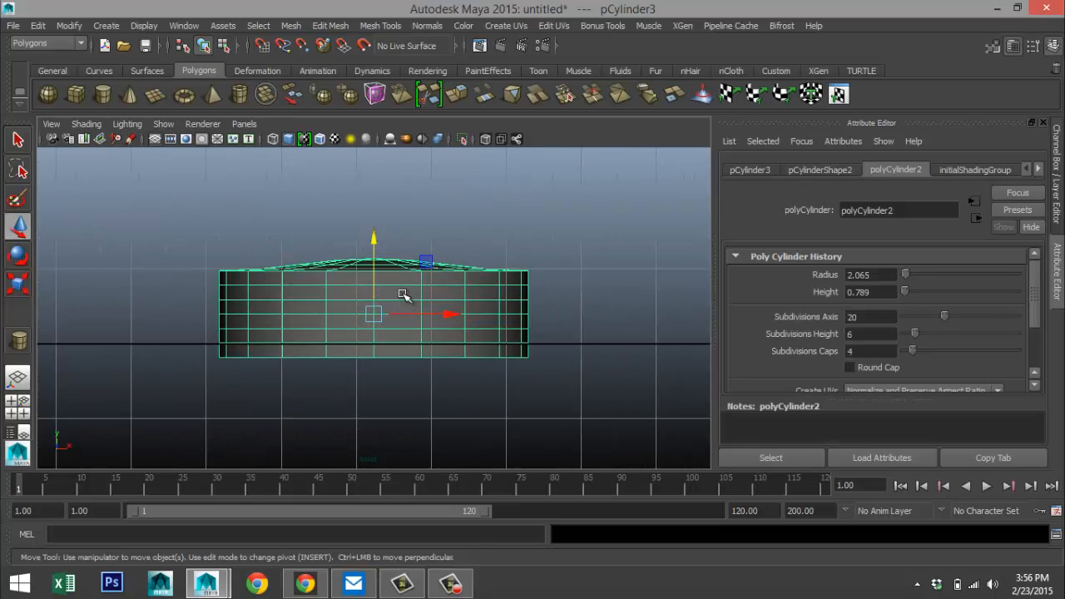
{"action": "right_click_drag", "start_coordinate": [402, 294], "coordinate": [233, 299]}
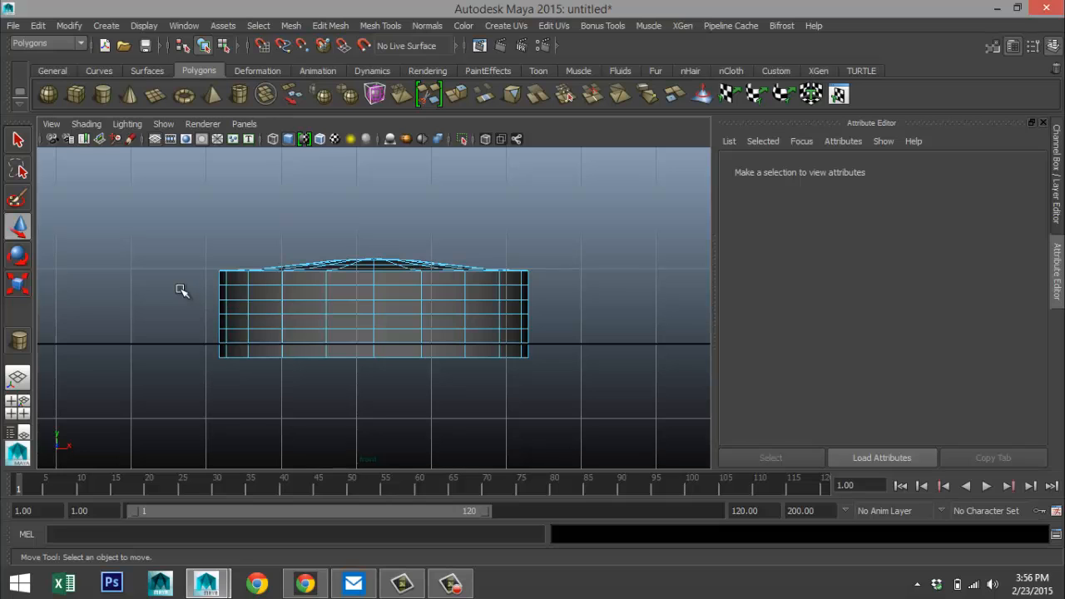
{"action": "left_click_drag", "start_coordinate": [181, 290], "coordinate": [577, 338]}
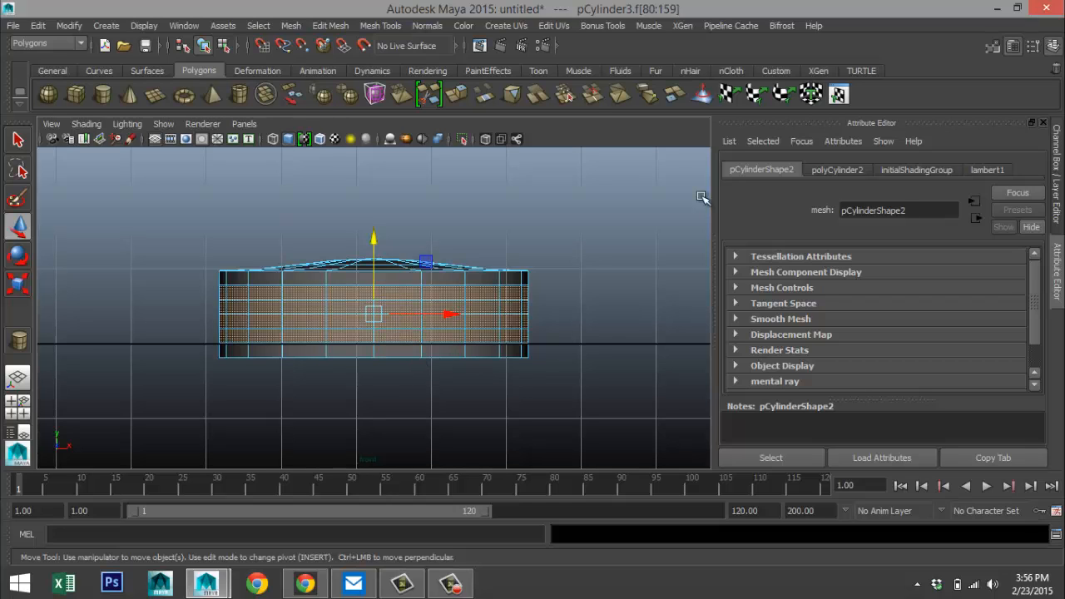
{"action": "left_click", "coordinate": [292, 26]}
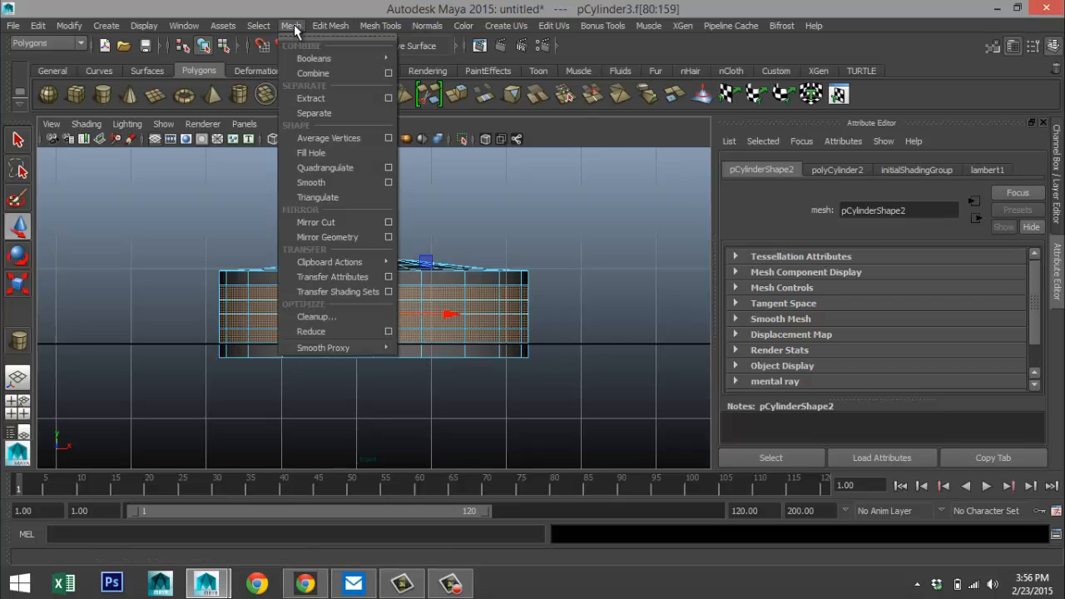
{"action": "mouse_move", "coordinate": [332, 29]}
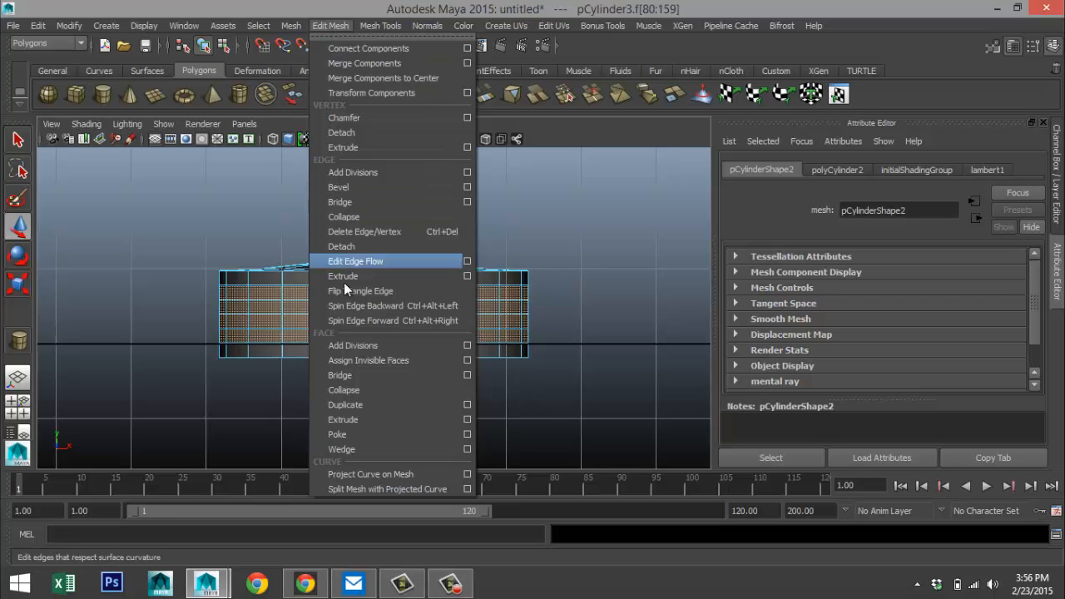
{"action": "left_click", "coordinate": [359, 433]}
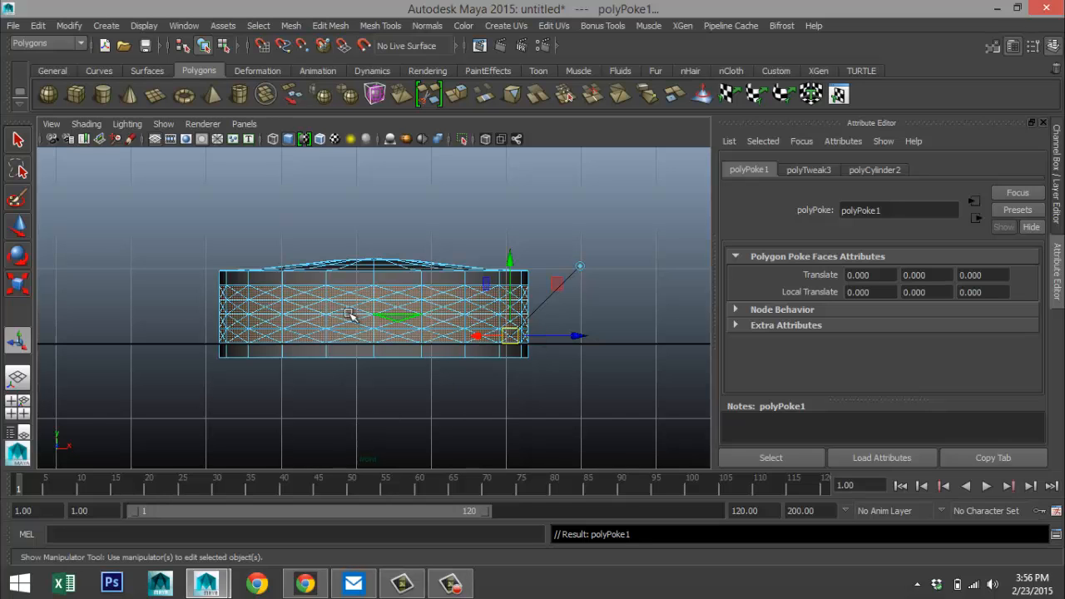
- Select all vertices in the poked band around the cylinder's side and extrude them
{"action": "scroll", "coordinate": [470, 333], "scroll_direction": "up", "scroll_amount": 2}
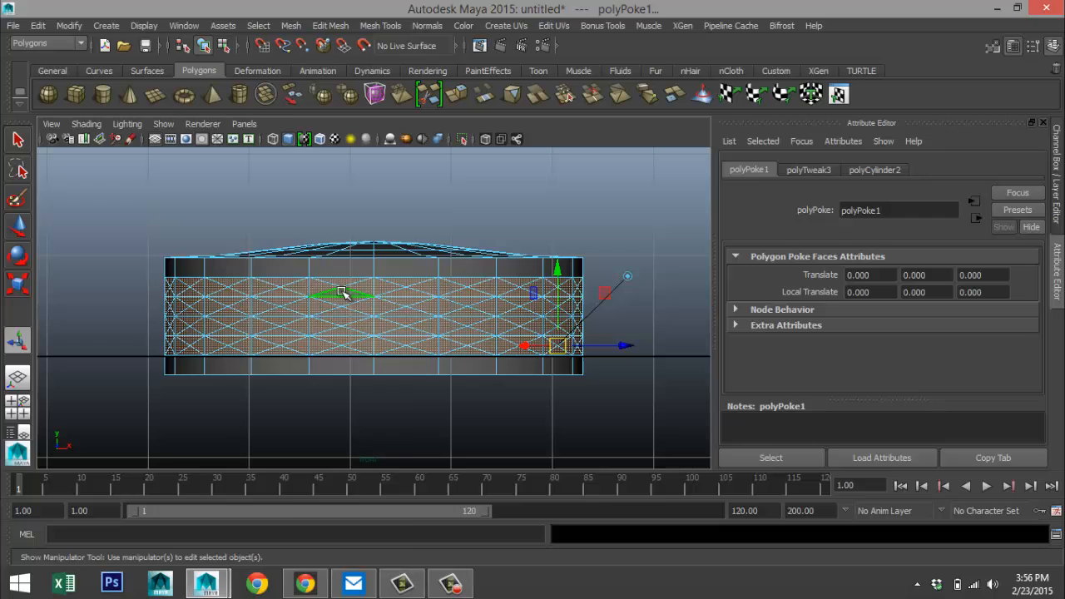
{"action": "right_click_drag", "start_coordinate": [341, 293], "coordinate": [292, 236]}
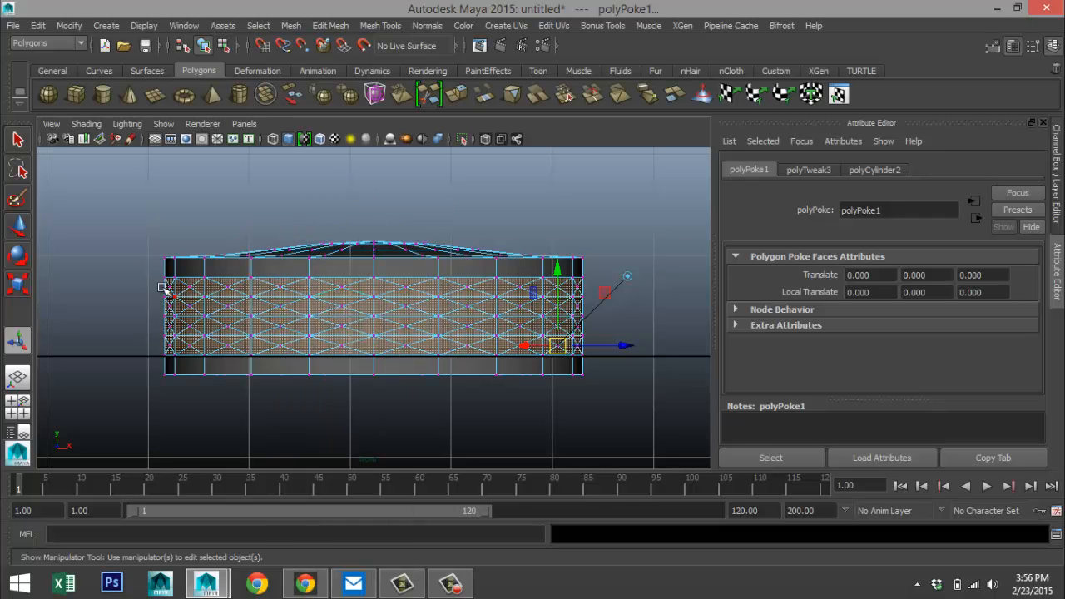
{"action": "left_click_drag", "start_coordinate": [133, 268], "coordinate": [628, 368]}
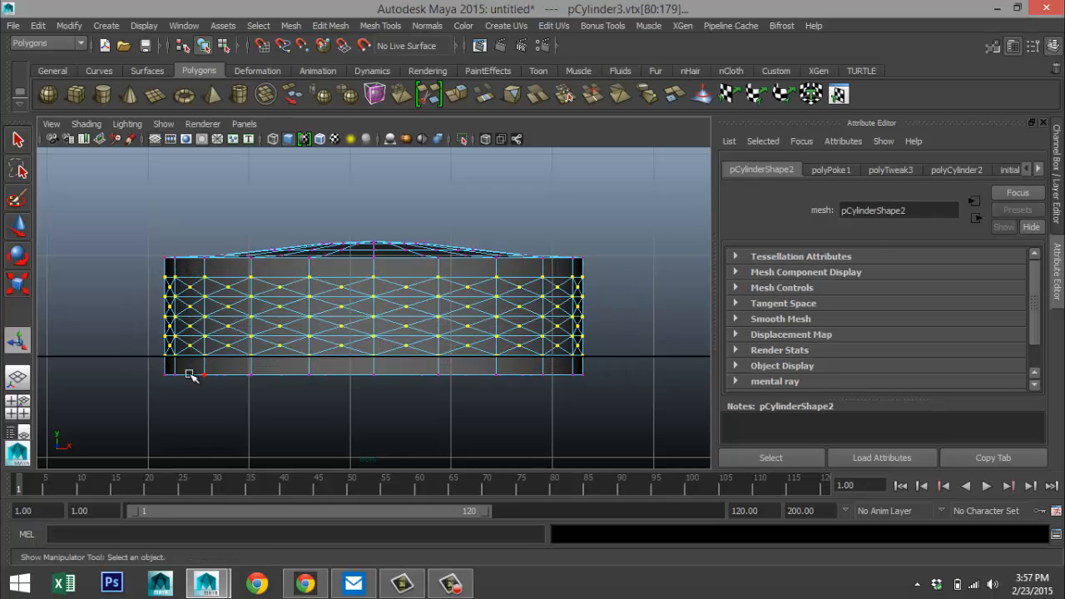
{"action": "left_click", "coordinate": [336, 25]}
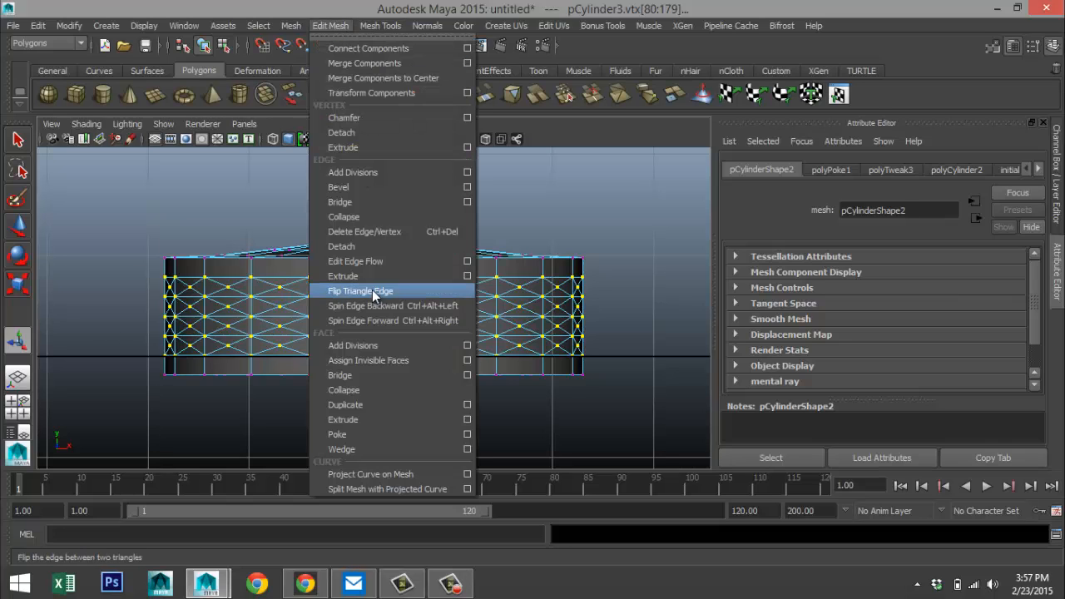
{"action": "left_click", "coordinate": [360, 147]}
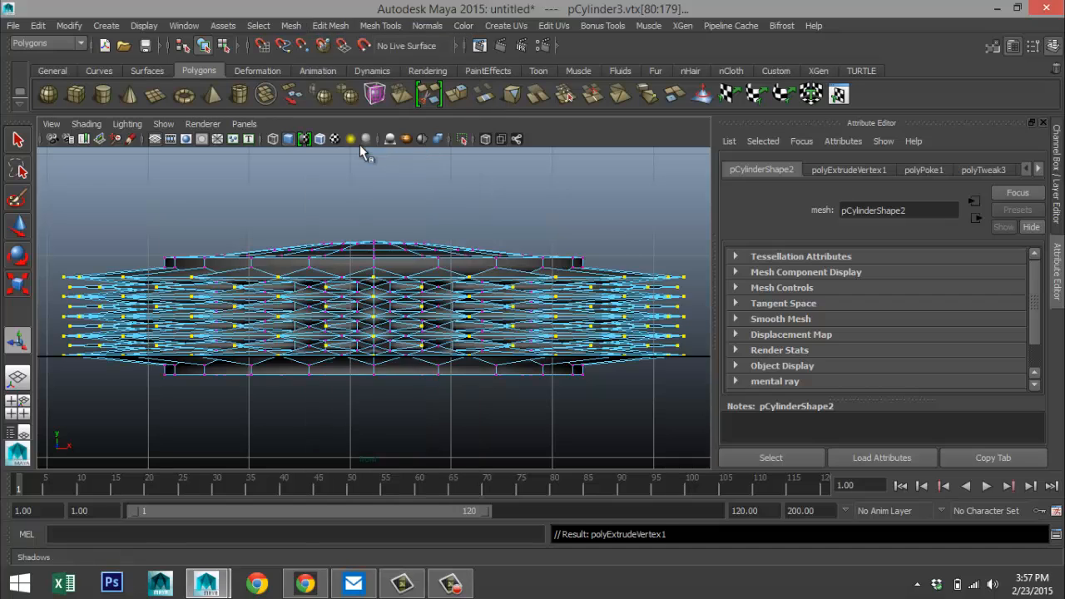
- Scale the extruded band vertices uniformly to about 0.69, pulling the spikes in close to the side wall
{"action": "left_click", "coordinate": [18, 403]}
{"action": "key", "text": "space"}
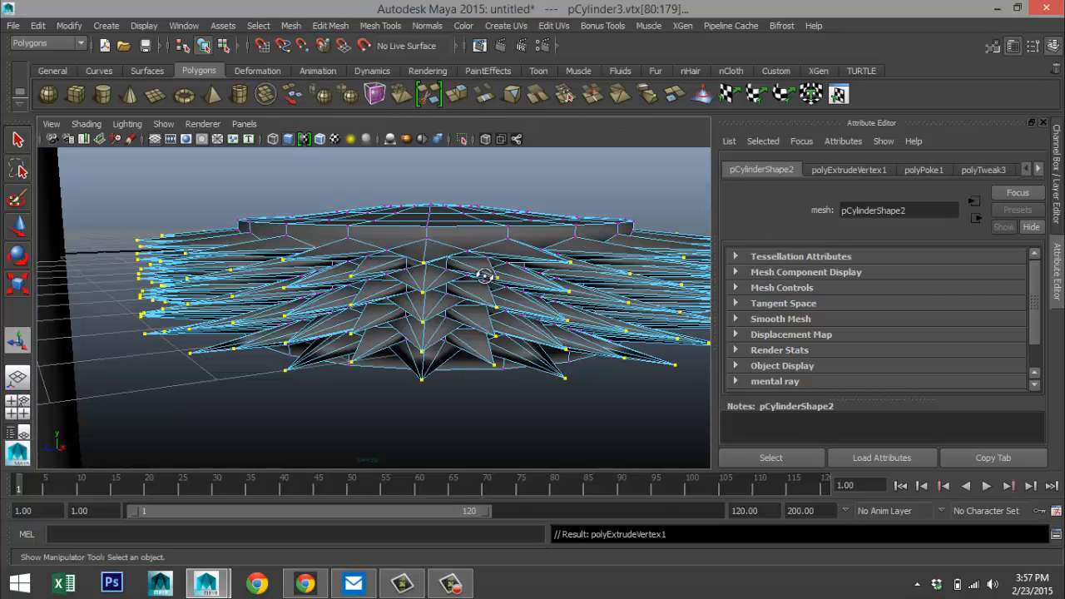
{"action": "left_click_drag", "start_coordinate": [496, 281], "coordinate": [308, 312], "text": "alt"}
{"action": "key", "text": "r"}
{"action": "key", "text": "ctrl+z"}
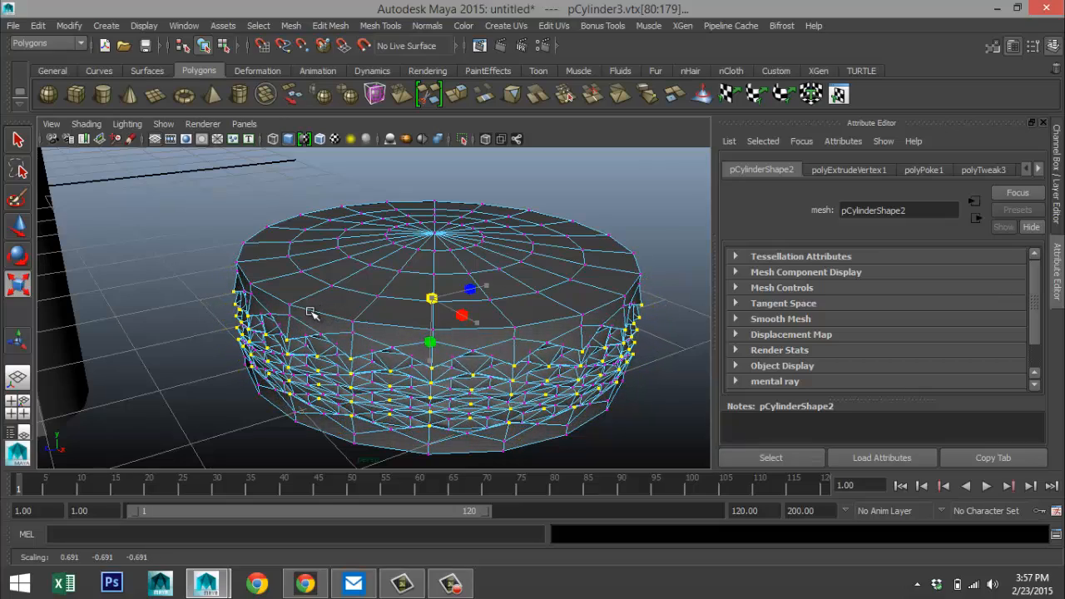
{"action": "left_click_drag", "start_coordinate": [413, 359], "coordinate": [406, 340], "text": "alt"}
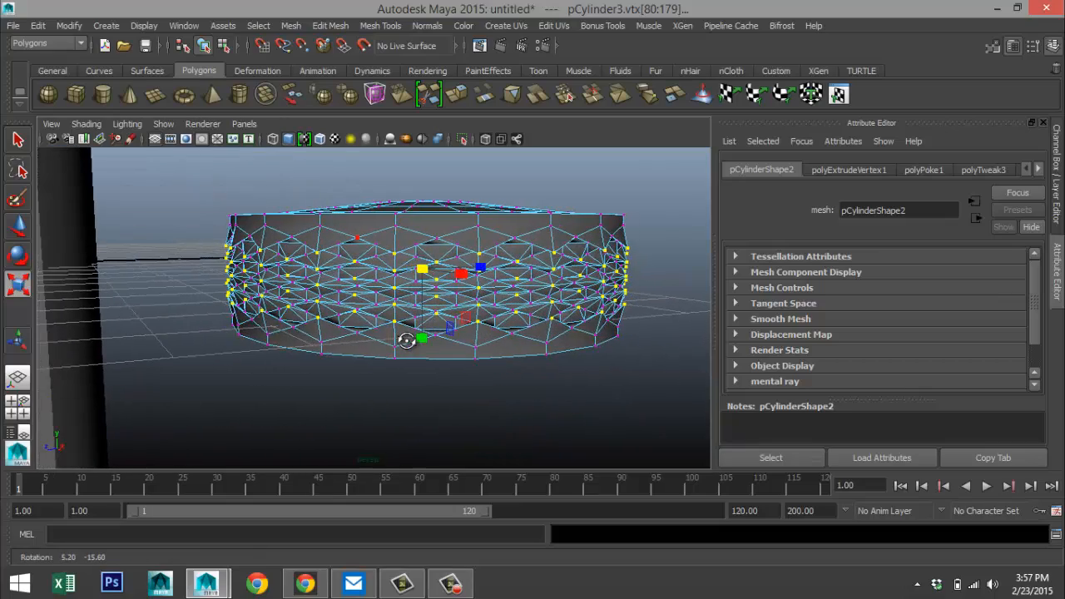
- Stretch the selected band vertices vertically in the front view so their rows spread evenly over the original band height
{"action": "left_click", "coordinate": [17, 407]}
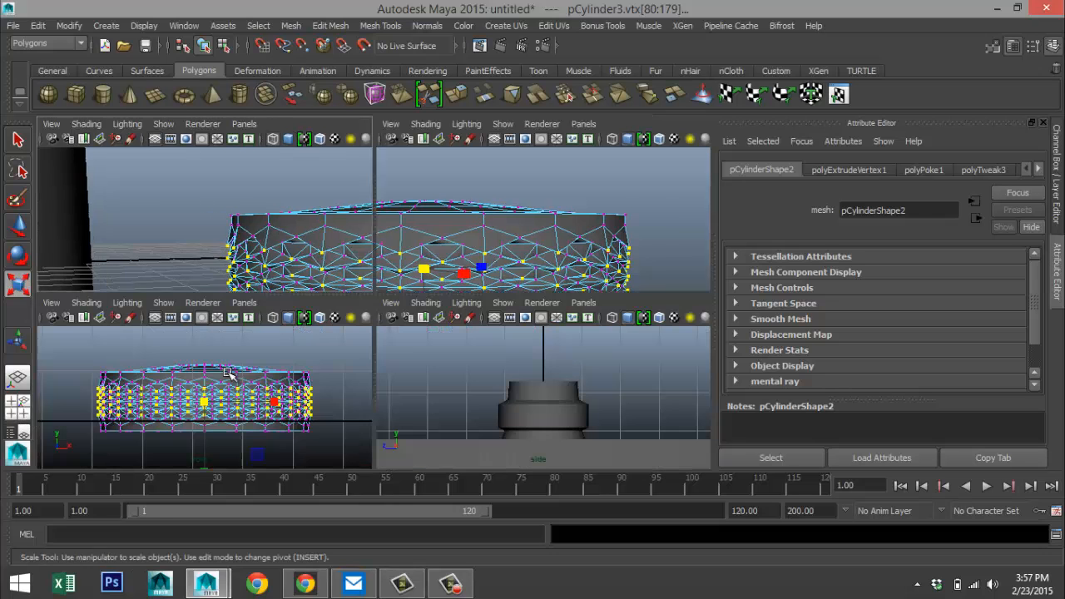
{"action": "key", "text": "space"}
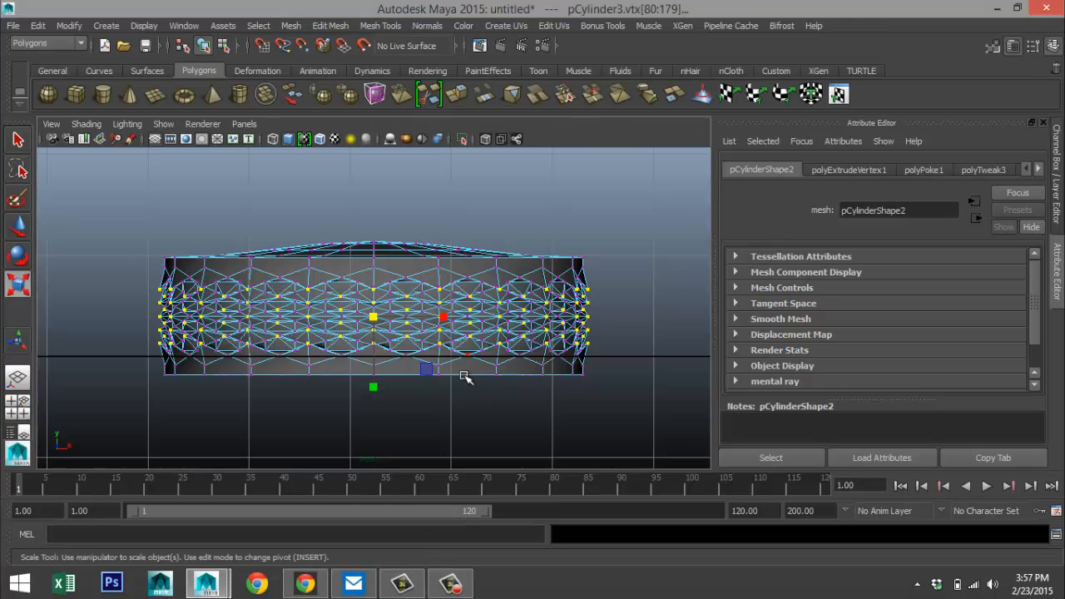
{"action": "left_click_drag", "start_coordinate": [374, 391], "coordinate": [392, 419]}
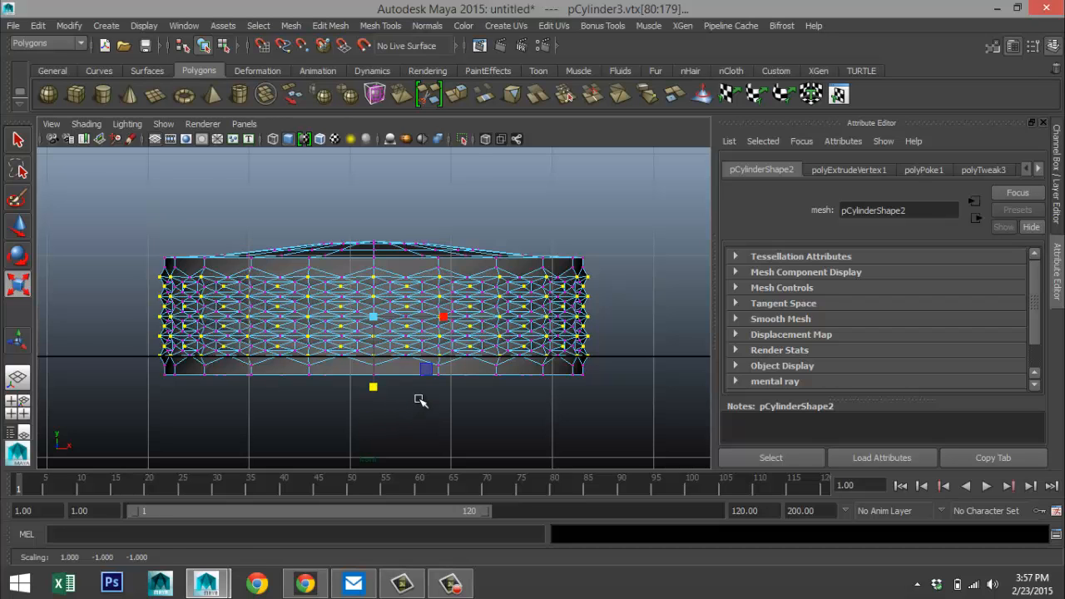
{"action": "scroll", "coordinate": [420, 397], "scroll_direction": "up", "scroll_amount": 5}
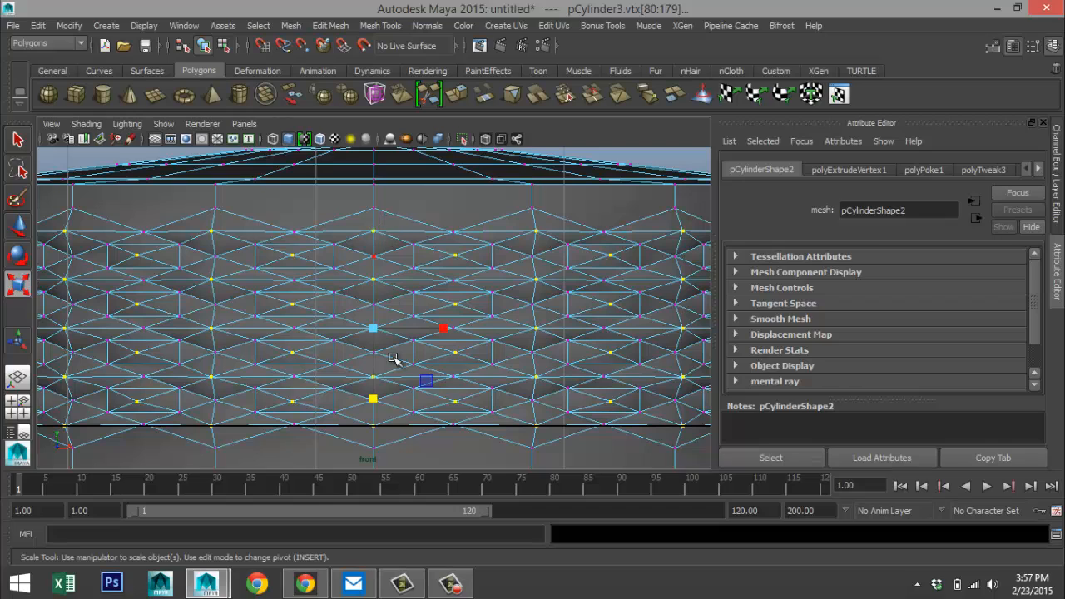
{"action": "mouse_move", "coordinate": [373, 399]}
{"action": "left_mouse_down"}
{"action": "mouse_move", "coordinate": [371, 376]}
{"action": "mouse_move", "coordinate": [373, 398]}
{"action": "left_mouse_up"}
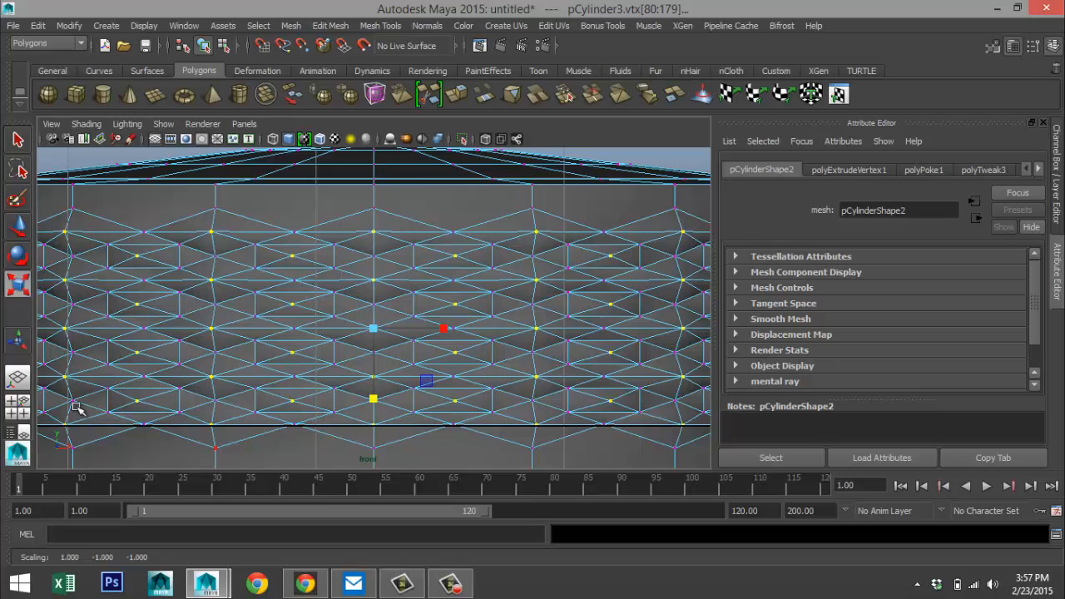
- Return the cap to object mode in the perspective view, turn on smooth preview, and inspect the textured side band unselected
{"action": "left_click", "coordinate": [19, 406]}
{"action": "key", "text": "space"}
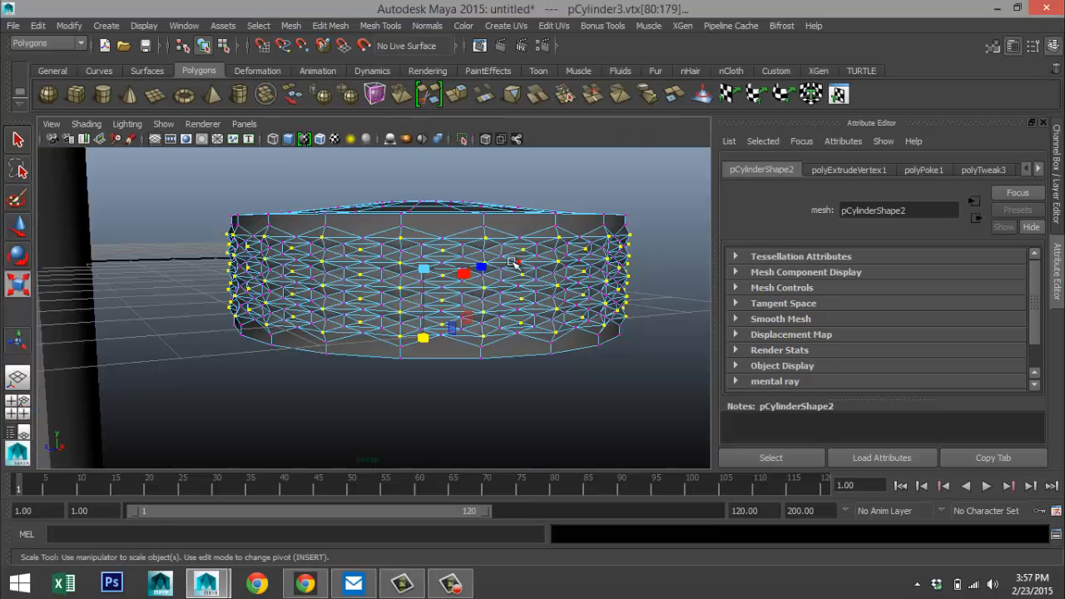
{"action": "left_click_drag", "start_coordinate": [509, 287], "coordinate": [574, 339], "text": "alt"}
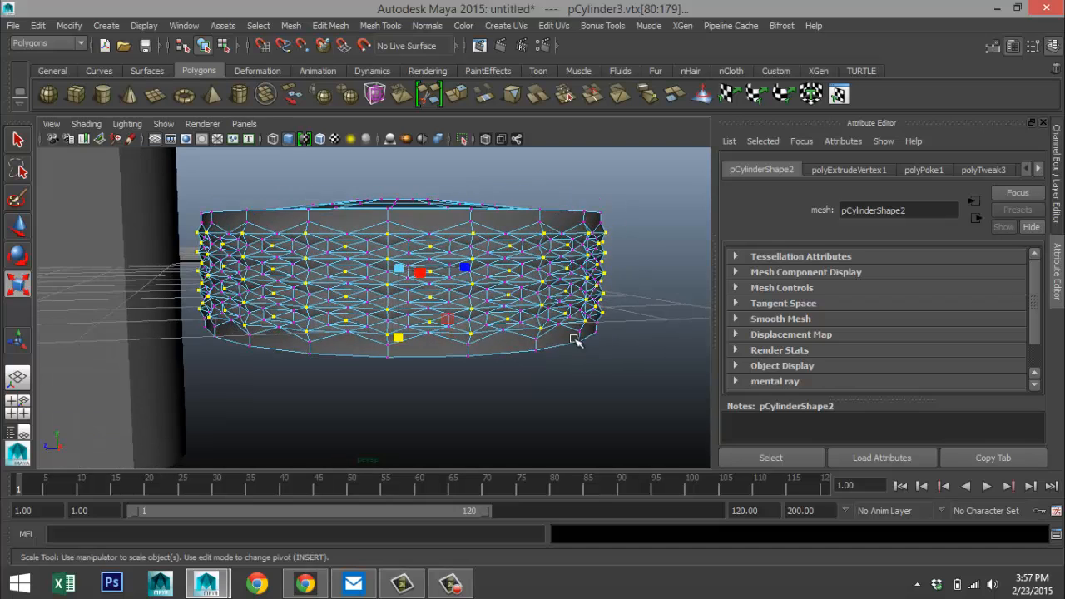
{"action": "right_click_drag", "start_coordinate": [533, 221], "coordinate": [582, 201]}
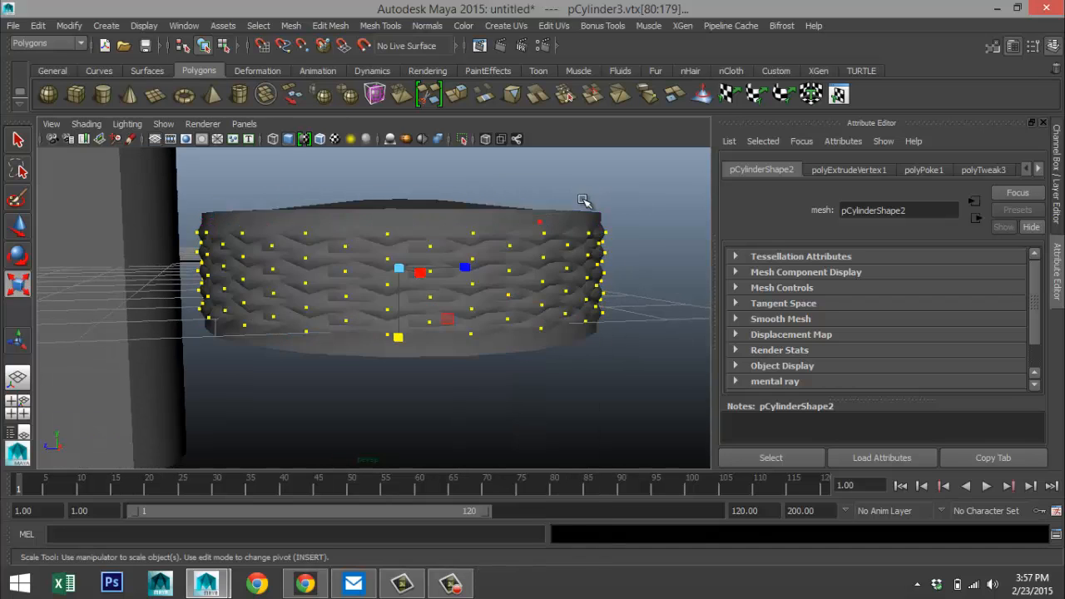
{"action": "left_click", "coordinate": [529, 219]}
{"action": "key", "text": "3"}
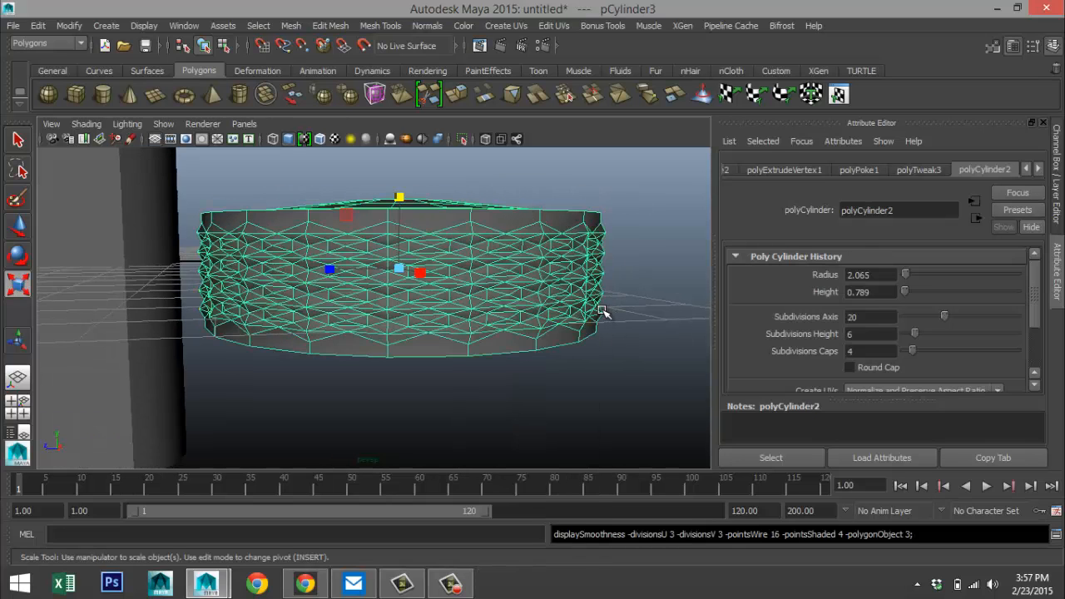
{"action": "left_click", "coordinate": [601, 391]}
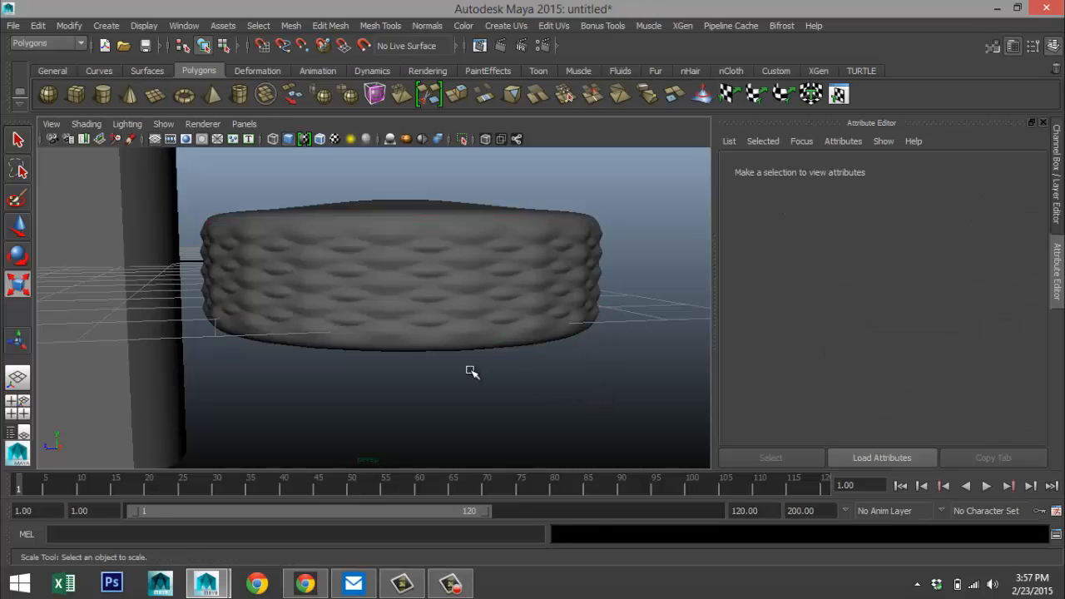
{"action": "mouse_move", "coordinate": [472, 372]}
{"action": "left_mouse_down", "text": "alt"}
{"action": "mouse_move", "coordinate": [525, 392]}
{"action": "mouse_move", "coordinate": [606, 385]}
{"action": "mouse_move", "coordinate": [625, 423]}
{"action": "mouse_move", "coordinate": [504, 371]}
{"action": "mouse_move", "coordinate": [460, 378]}
{"action": "left_mouse_up", "text": "alt"}
{"action": "left_click_drag", "start_coordinate": [442, 377], "coordinate": [421, 375], "text": "alt"}
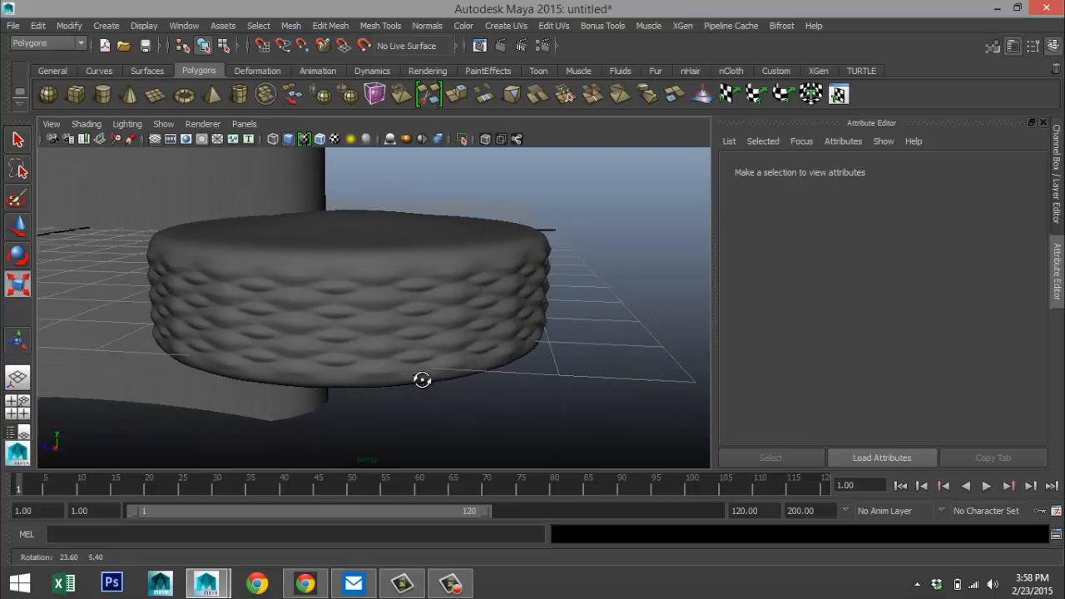
- Turn off the cap's smooth preview and try to insert an edge loop in the side row just below the upper rim
{"action": "left_click", "coordinate": [336, 265]}
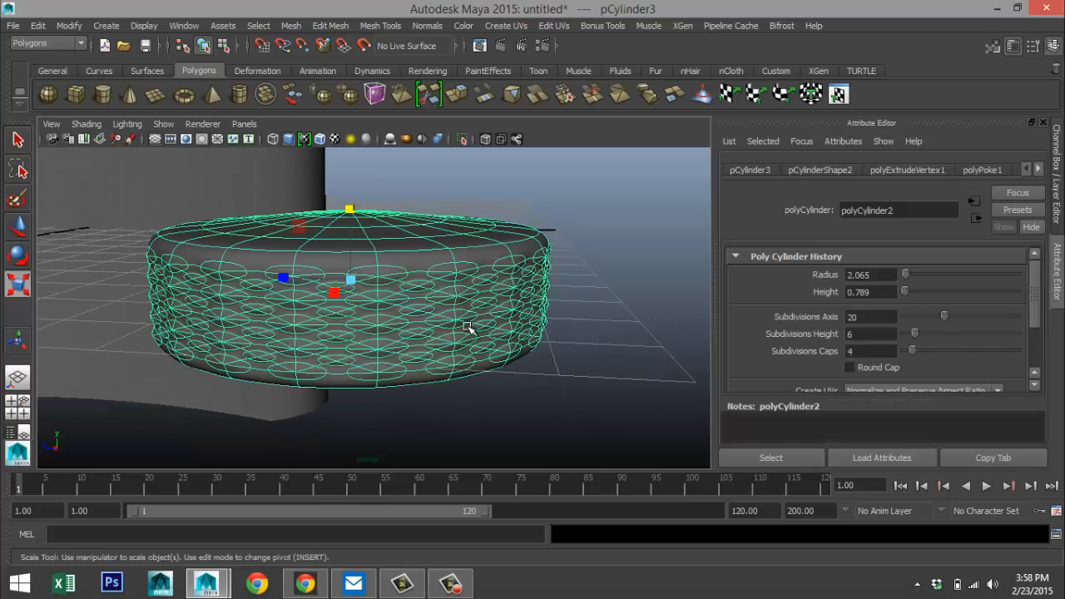
{"action": "key", "text": "1"}
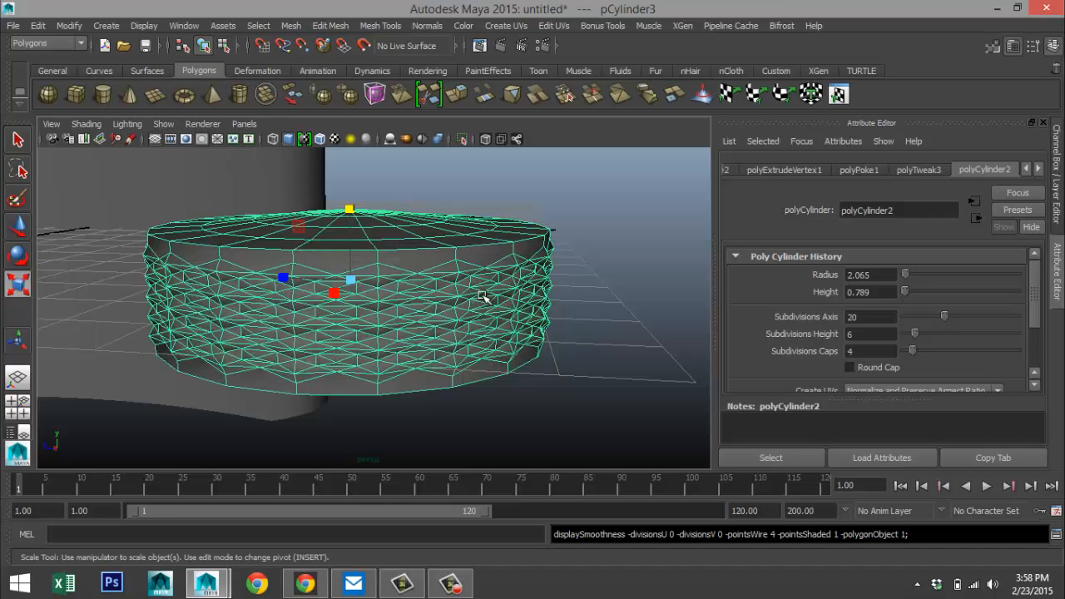
{"action": "left_click_drag", "start_coordinate": [479, 291], "coordinate": [529, 323], "text": "alt"}
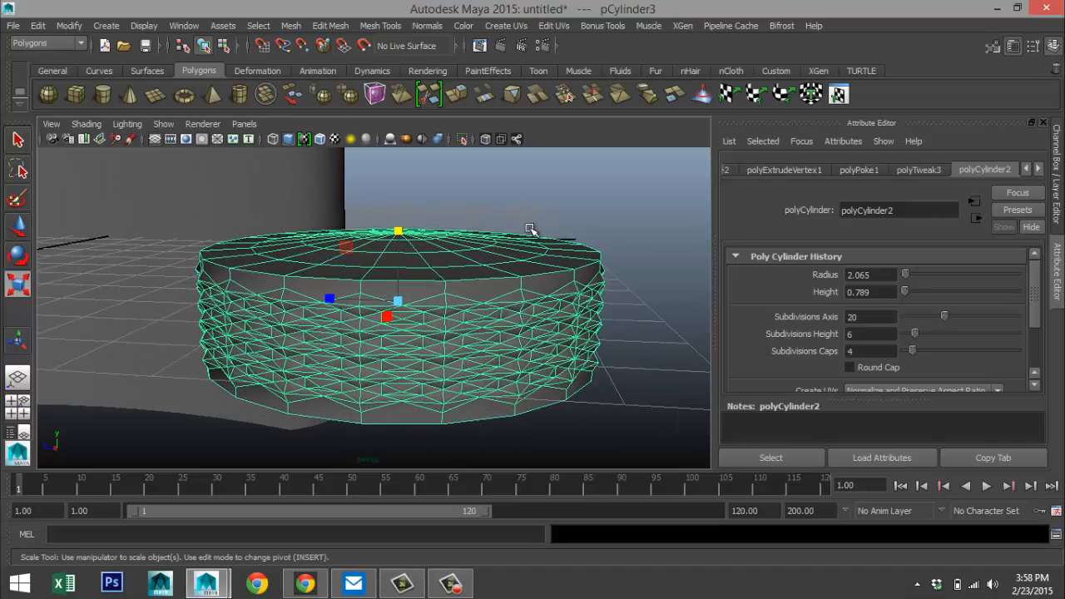
{"action": "left_click", "coordinate": [385, 28]}
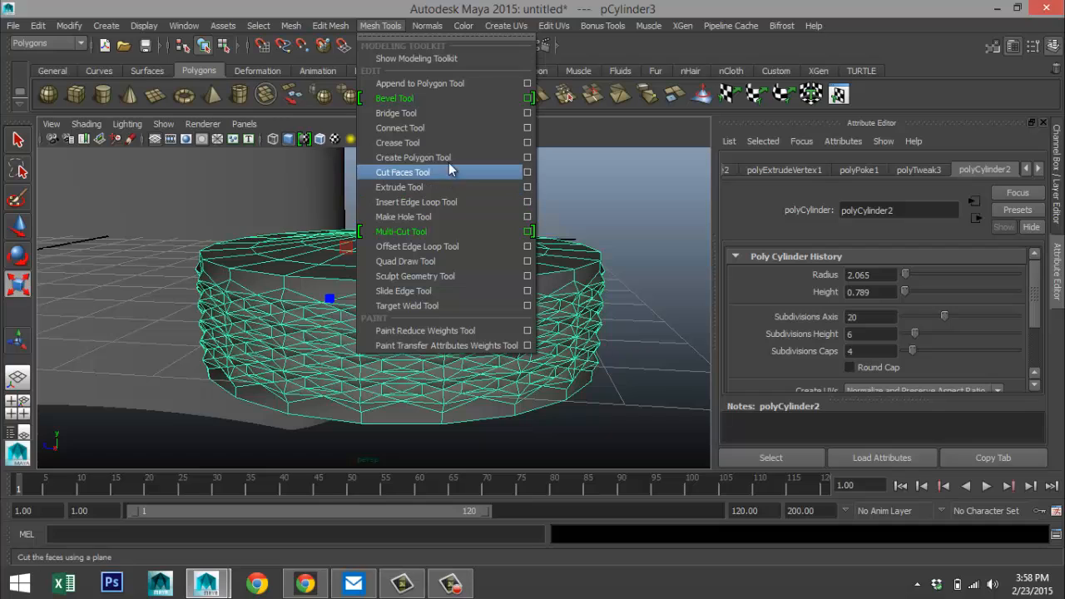
{"action": "left_click", "coordinate": [455, 202]}
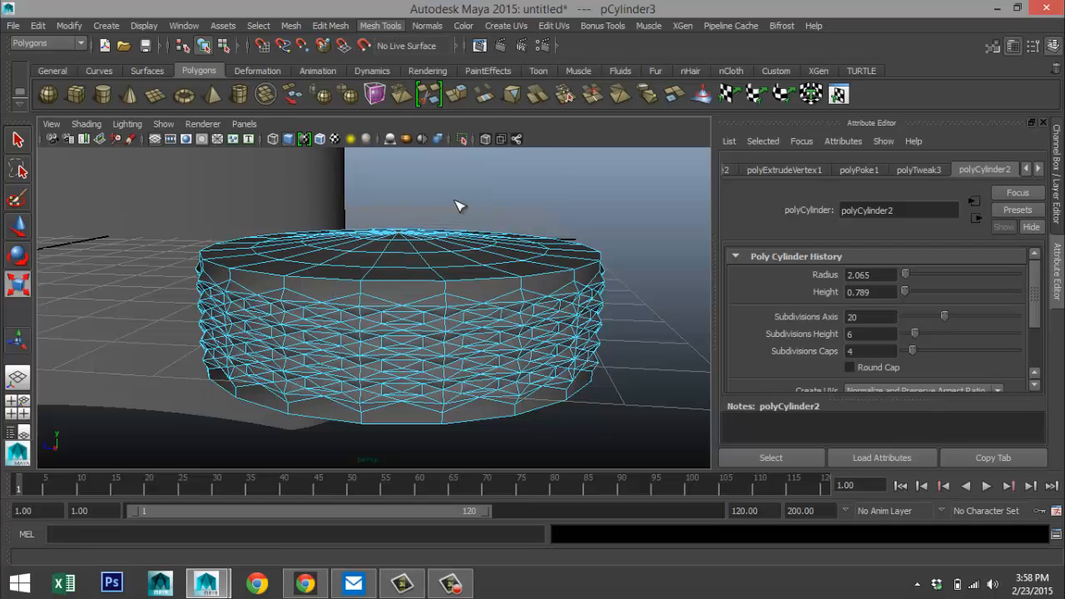
{"action": "left_click", "coordinate": [450, 291]}
{"action": "mouse_move", "coordinate": [495, 314]}
{"action": "left_mouse_down", "text": "alt"}
{"action": "mouse_move", "coordinate": [483, 291]}
{"action": "mouse_move", "coordinate": [490, 308]}
{"action": "left_mouse_up", "text": "alt"}
{"action": "key", "text": "q"}
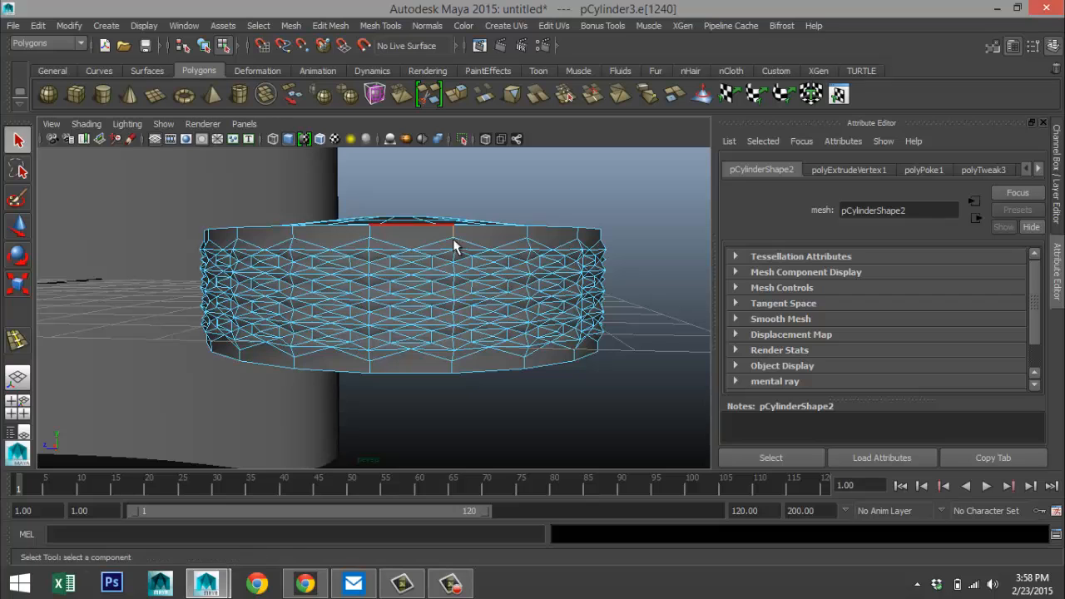
- Return the cap to object mode, turn smooth preview on, and check the cap beside the bottle
{"action": "right_click_drag", "start_coordinate": [471, 237], "coordinate": [507, 219]}
{"action": "left_click", "coordinate": [516, 254]}
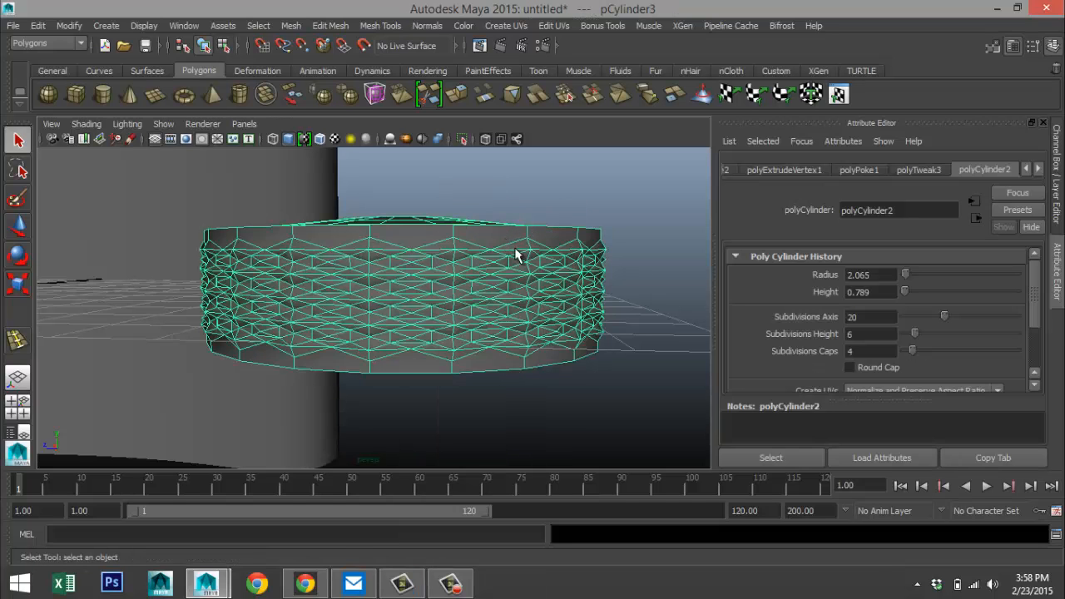
{"action": "key", "text": "3"}
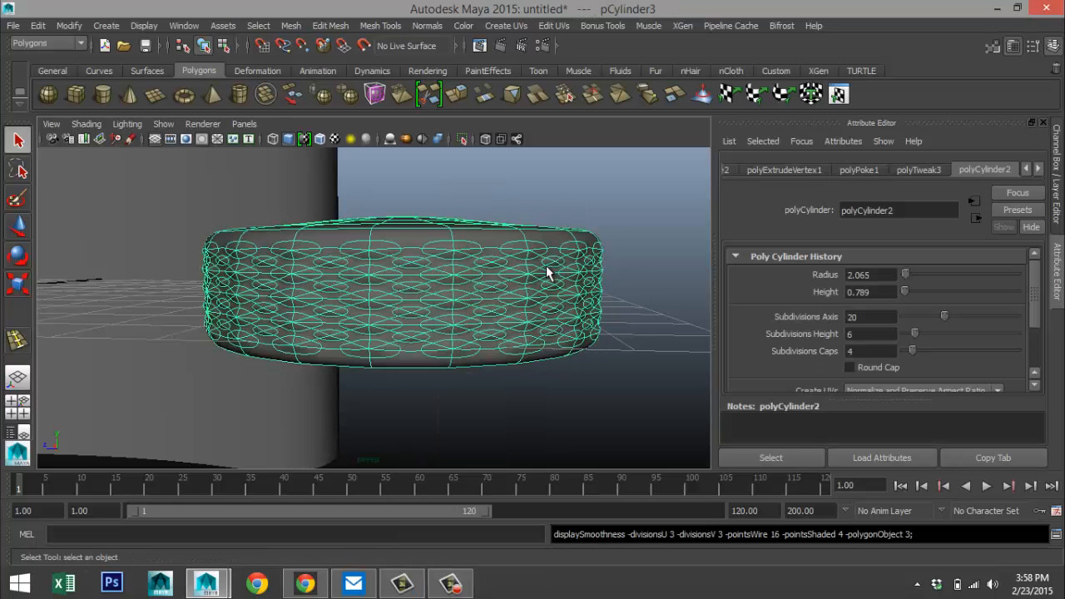
{"action": "left_click", "coordinate": [620, 350]}
{"action": "right_click_drag", "start_coordinate": [624, 353], "coordinate": [596, 336], "text": "alt"}
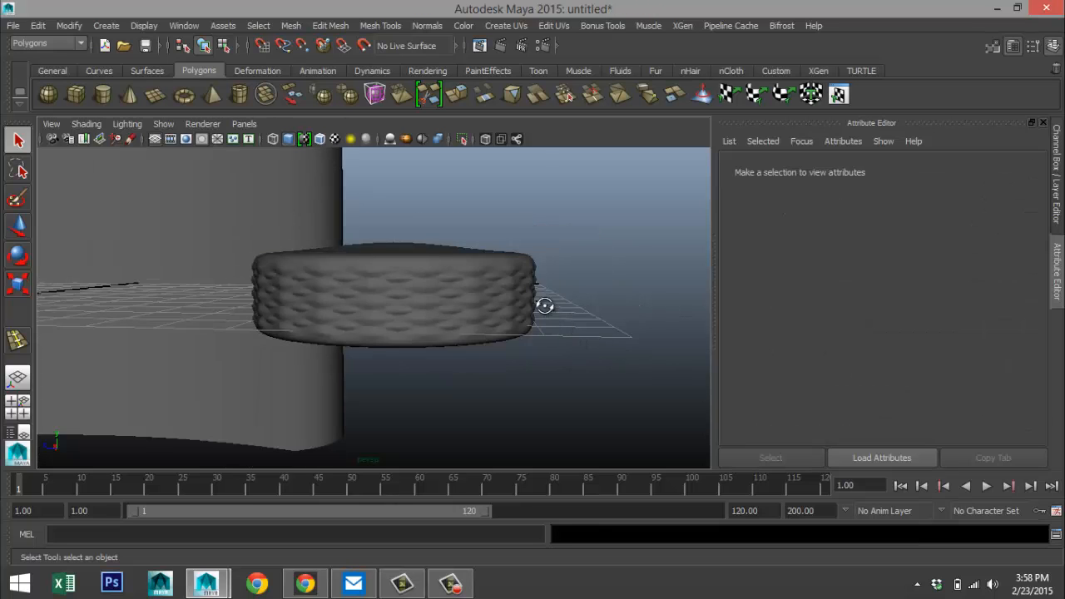
{"action": "left_click_drag", "start_coordinate": [544, 306], "coordinate": [559, 333], "text": "alt"}
{"action": "scroll", "coordinate": [571, 326], "scroll_direction": "down", "scroll_amount": 6}
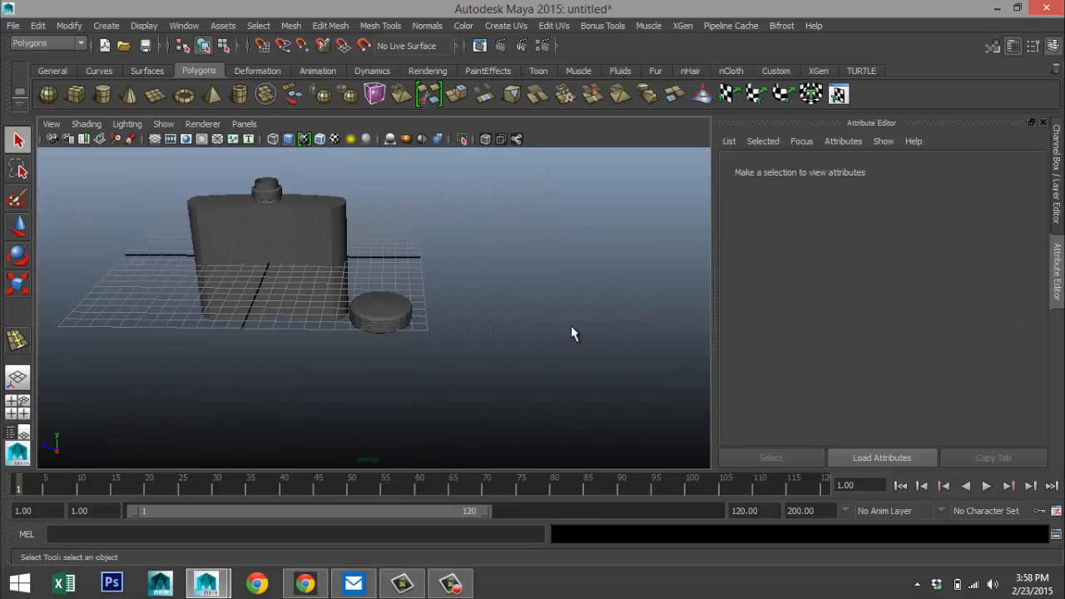
{"action": "scroll", "coordinate": [557, 333], "scroll_direction": "up", "scroll_amount": 4}
- Set the cap's X, Y and Z translation to 0 to place it at the origin
{"action": "left_click", "coordinate": [393, 317]}
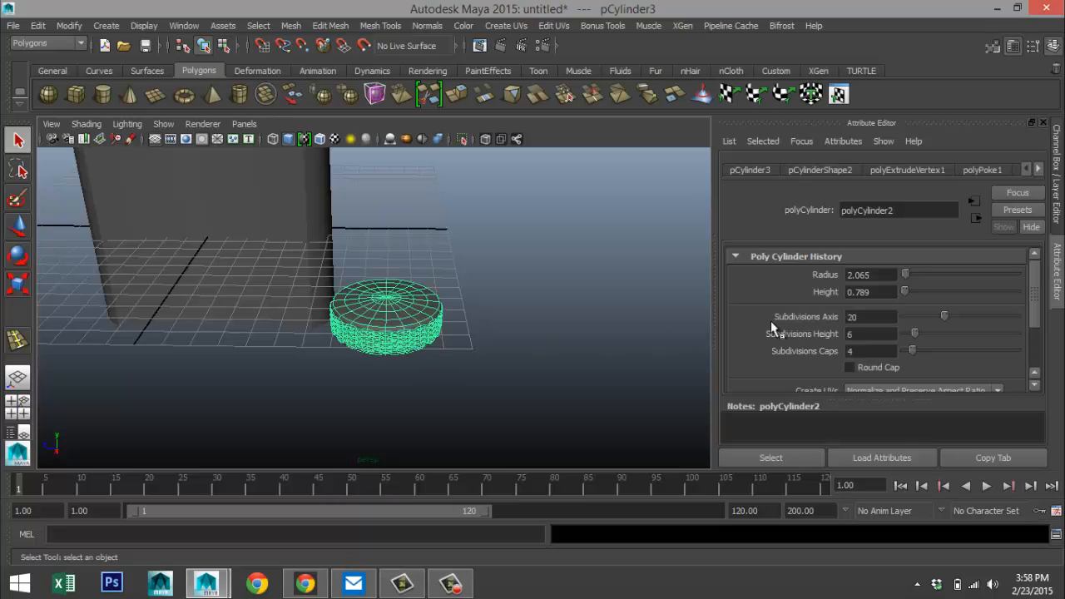
{"action": "left_click", "coordinate": [748, 169]}
{"action": "left_click_drag", "start_coordinate": [882, 274], "coordinate": [720, 287]}
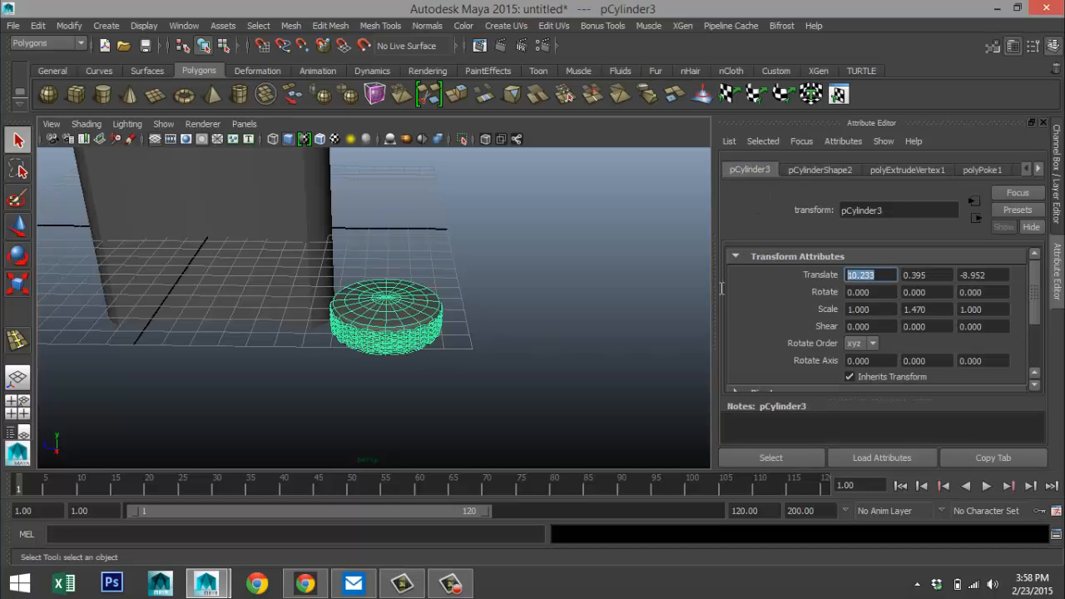
{"action": "type", "text": "0"}
{"action": "key", "text": "Tab"}
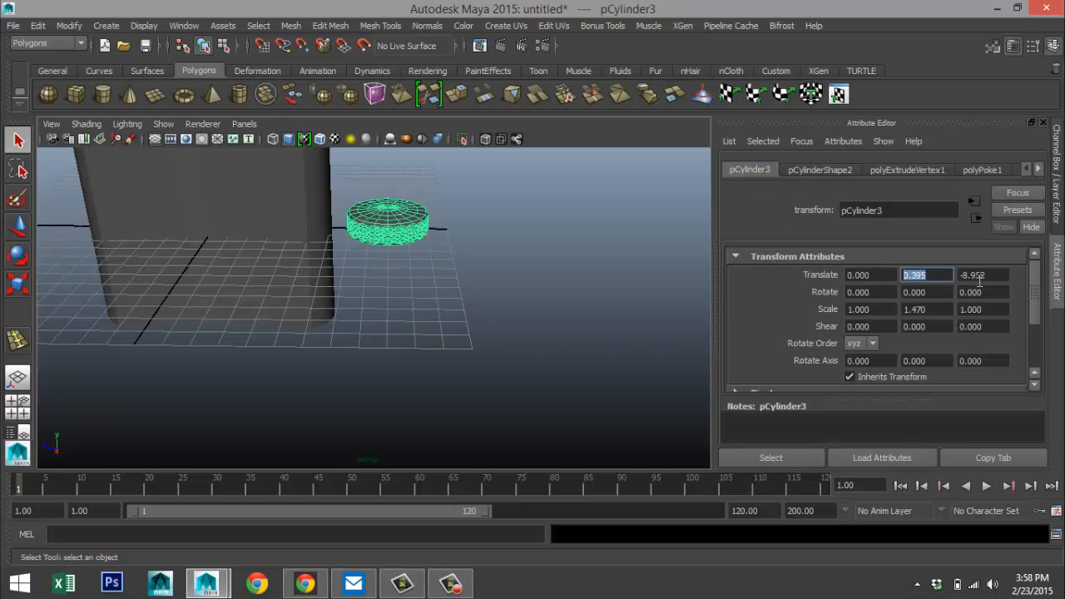
{"action": "type", "text": "0"}
{"action": "key", "text": "Tab"}
{"action": "type", "text": "0"}
{"action": "key", "text": "Return"}
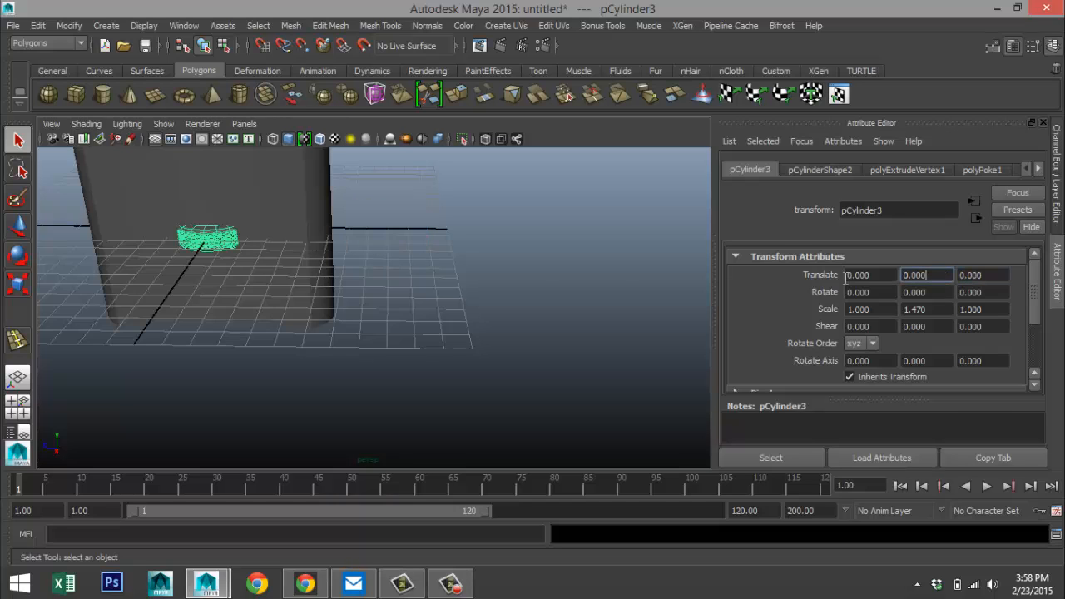
- Raise the cap above the bottle's neck to a Y translation of about 6.41, refining the height in the side view
{"action": "scroll", "coordinate": [407, 289], "scroll_direction": "down", "scroll_amount": 4}
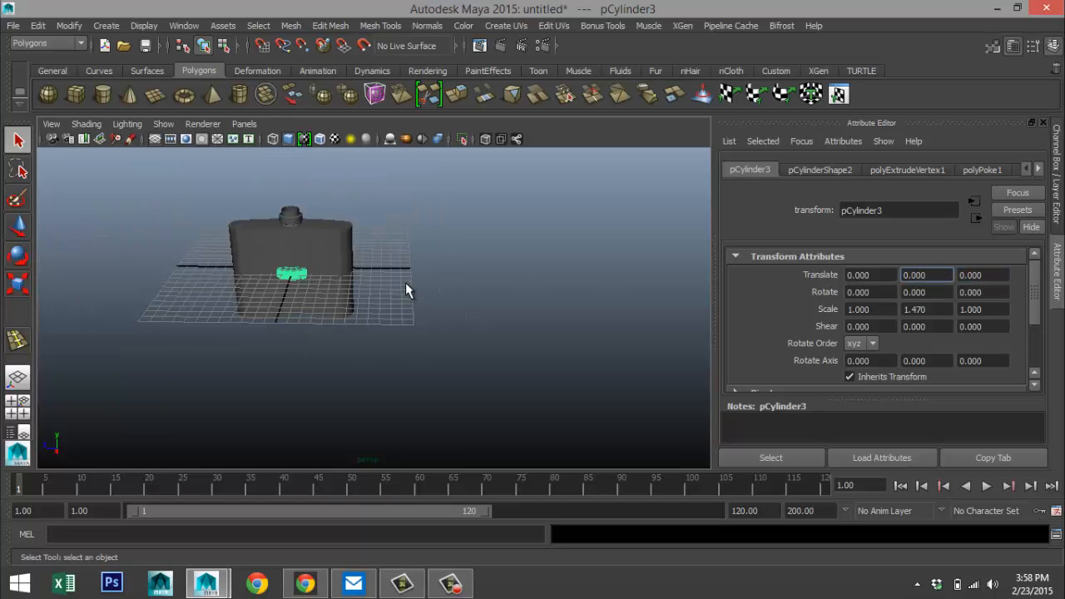
{"action": "left_click", "coordinate": [479, 310]}
{"action": "left_click", "coordinate": [293, 277]}
{"action": "key", "text": "w"}
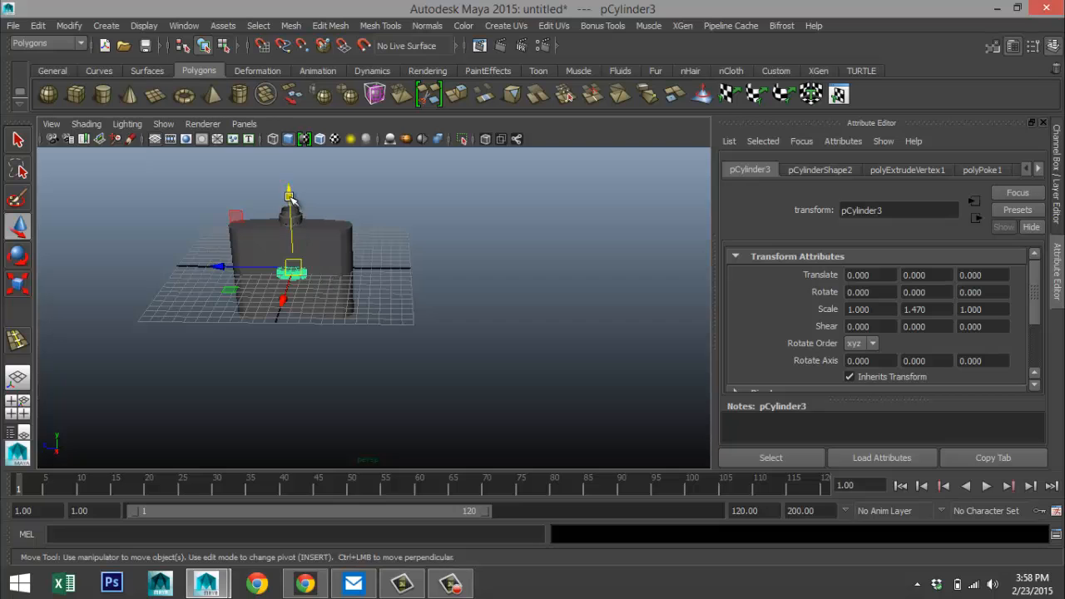
{"action": "left_click_drag", "start_coordinate": [289, 195], "coordinate": [286, 132]}
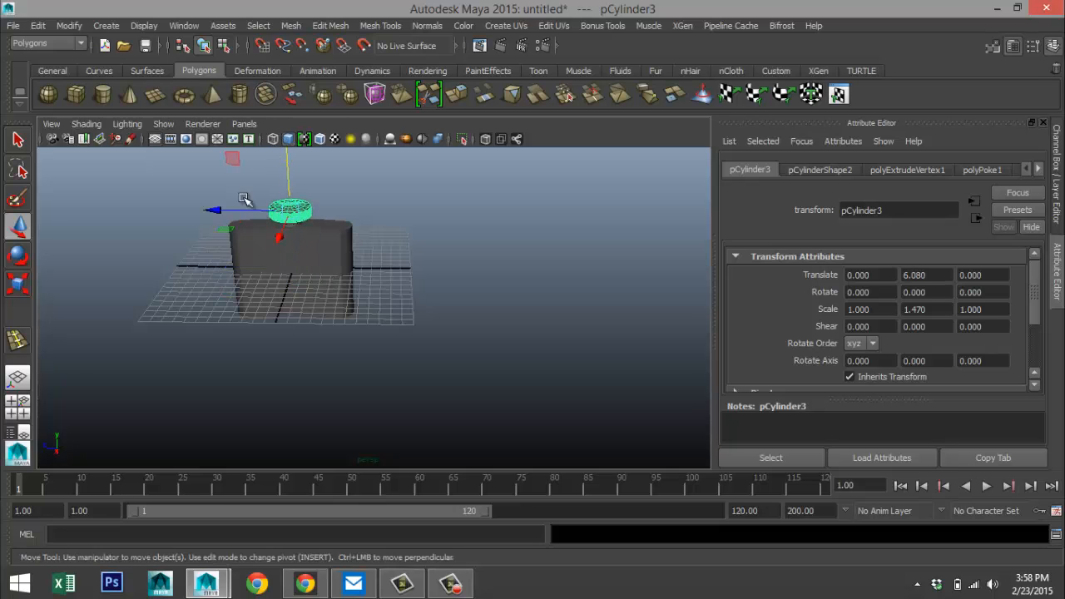
{"action": "left_click", "coordinate": [17, 416]}
{"action": "key", "text": "space"}
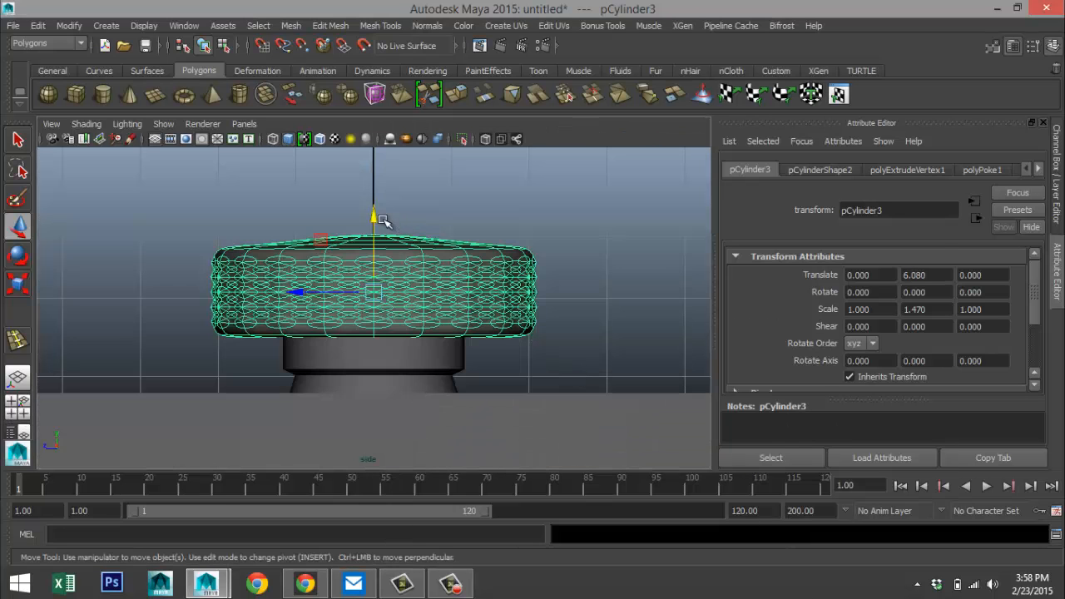
{"action": "left_click_drag", "start_coordinate": [381, 219], "coordinate": [376, 190]}
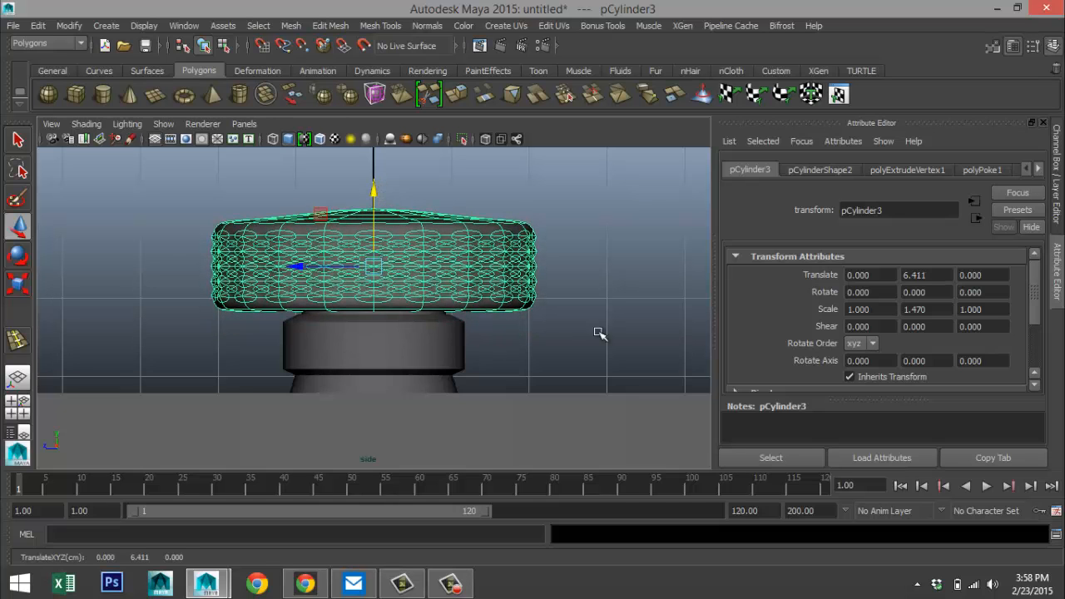
- Scale the cap uniformly to about 0.577 in X and Z and lower it onto the neck at Y about 6.19
{"action": "key", "text": "r"}
{"action": "left_click_drag", "start_coordinate": [373, 267], "coordinate": [279, 269]}
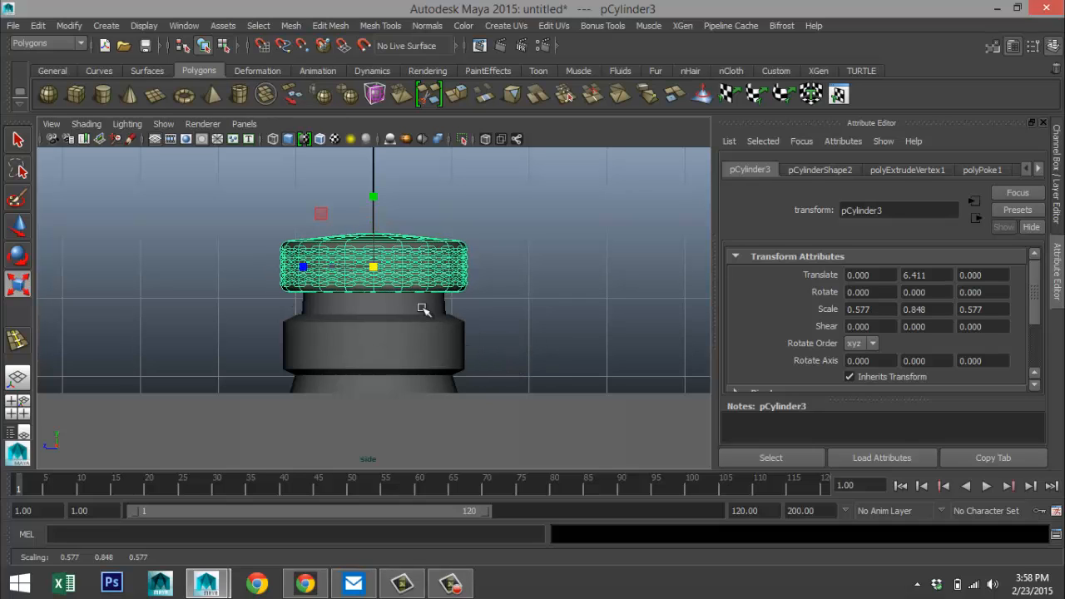
{"action": "key", "text": "w"}
{"action": "left_click_drag", "start_coordinate": [373, 195], "coordinate": [373, 210]}
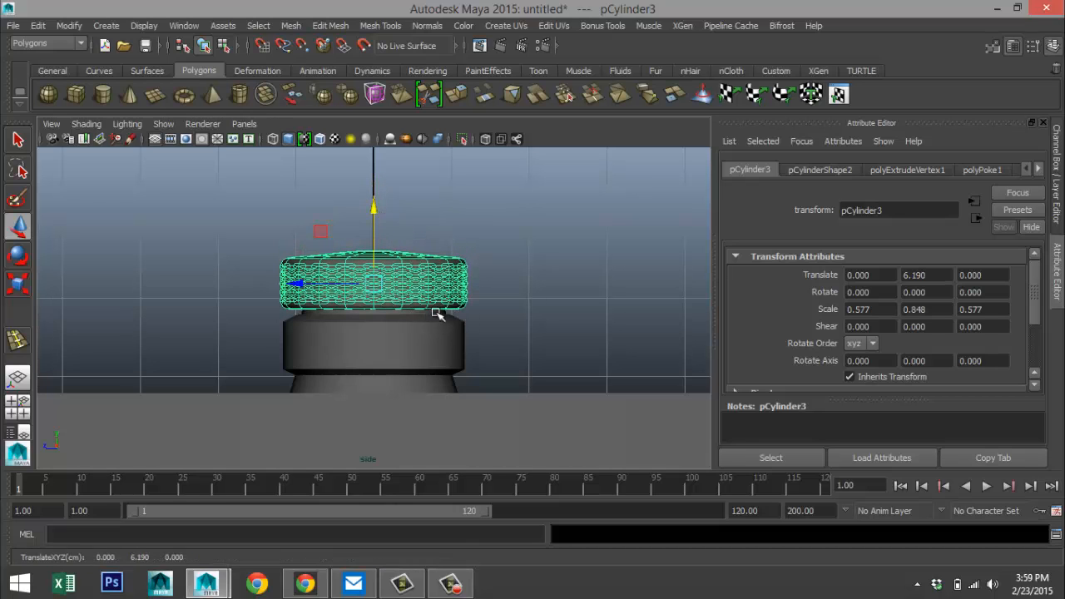
- Deselect the cap in the perspective view and examine its fit on the bottle's neck from several angles
{"action": "left_click", "coordinate": [18, 405]}
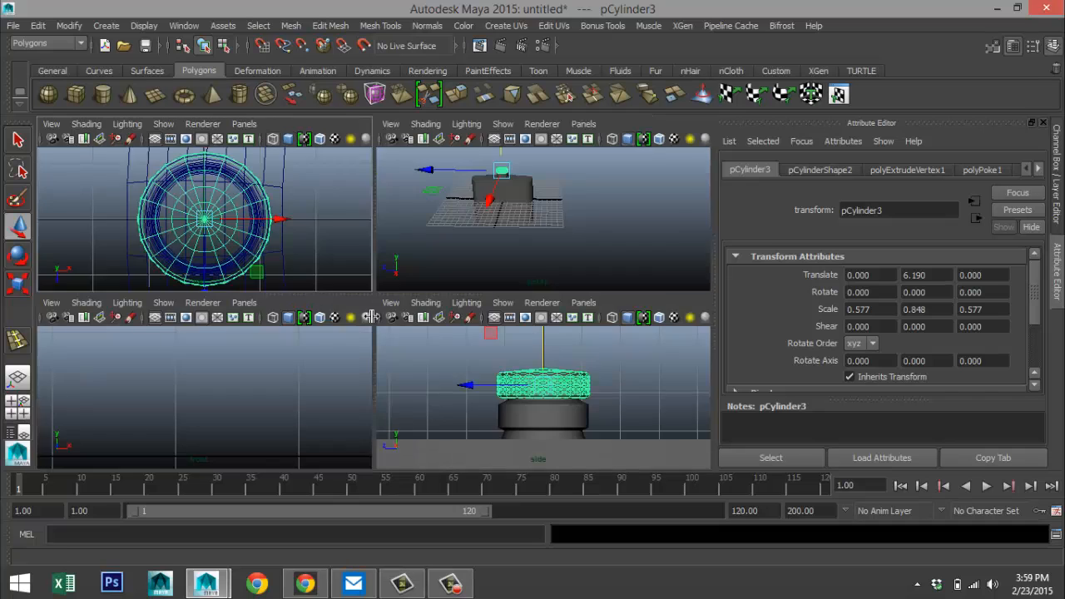
{"action": "key", "text": "space"}
{"action": "scroll", "coordinate": [517, 263], "scroll_direction": "up", "scroll_amount": 3}
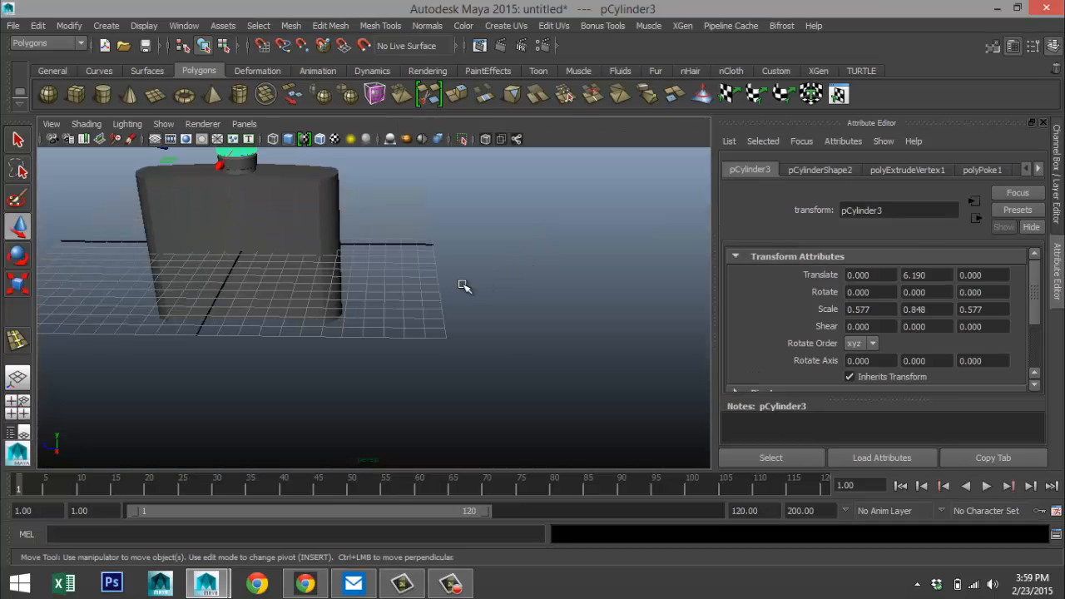
{"action": "left_click", "coordinate": [498, 313]}
{"action": "left_click_drag", "start_coordinate": [351, 314], "coordinate": [389, 307], "text": "alt"}
{"action": "middle_click_drag", "start_coordinate": [389, 307], "coordinate": [609, 313], "text": "alt"}
{"action": "scroll", "coordinate": [567, 298], "scroll_direction": "up", "scroll_amount": 5}
{"action": "middle_click_drag", "start_coordinate": [495, 243], "coordinate": [531, 390], "text": "alt"}
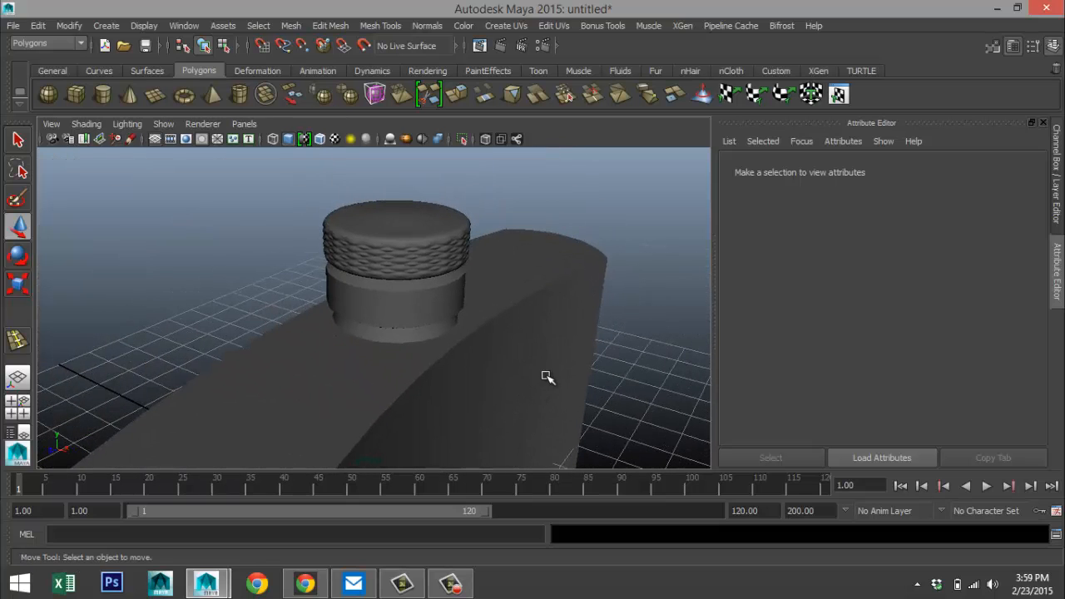
{"action": "left_click_drag", "start_coordinate": [549, 378], "coordinate": [542, 337], "text": "alt"}
{"action": "mouse_move", "coordinate": [469, 335]}
{"action": "left_mouse_down", "text": "alt"}
{"action": "mouse_move", "coordinate": [457, 347]}
{"action": "mouse_move", "coordinate": [477, 328]}
{"action": "mouse_move", "coordinate": [463, 297]}
{"action": "mouse_move", "coordinate": [475, 331]}
{"action": "left_mouse_up", "text": "alt"}
{"action": "scroll", "coordinate": [476, 316], "scroll_direction": "down", "scroll_amount": 5}
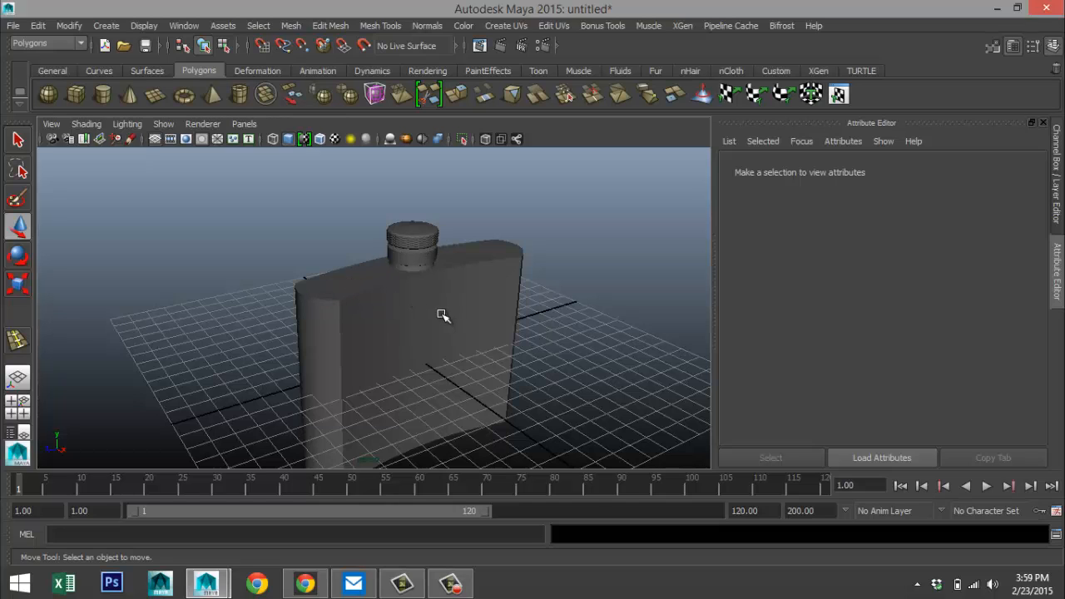
- Create a polygon pipe on the ground plane beside the bottle, outside the grid
{"action": "scroll", "coordinate": [443, 316], "scroll_direction": "down", "scroll_amount": 3}
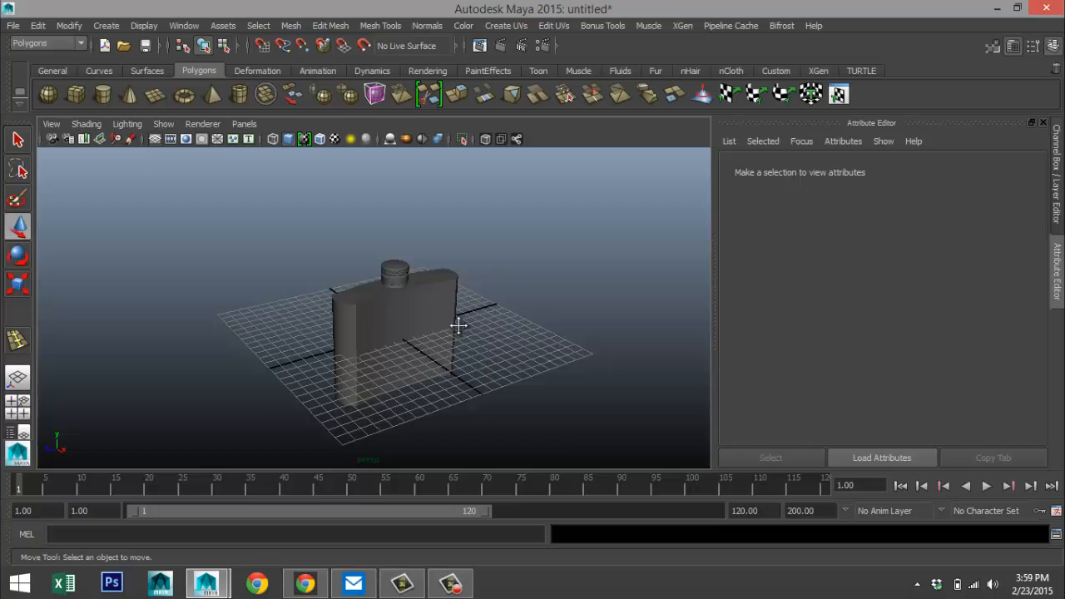
{"action": "left_click_drag", "start_coordinate": [459, 325], "coordinate": [421, 333], "text": "alt"}
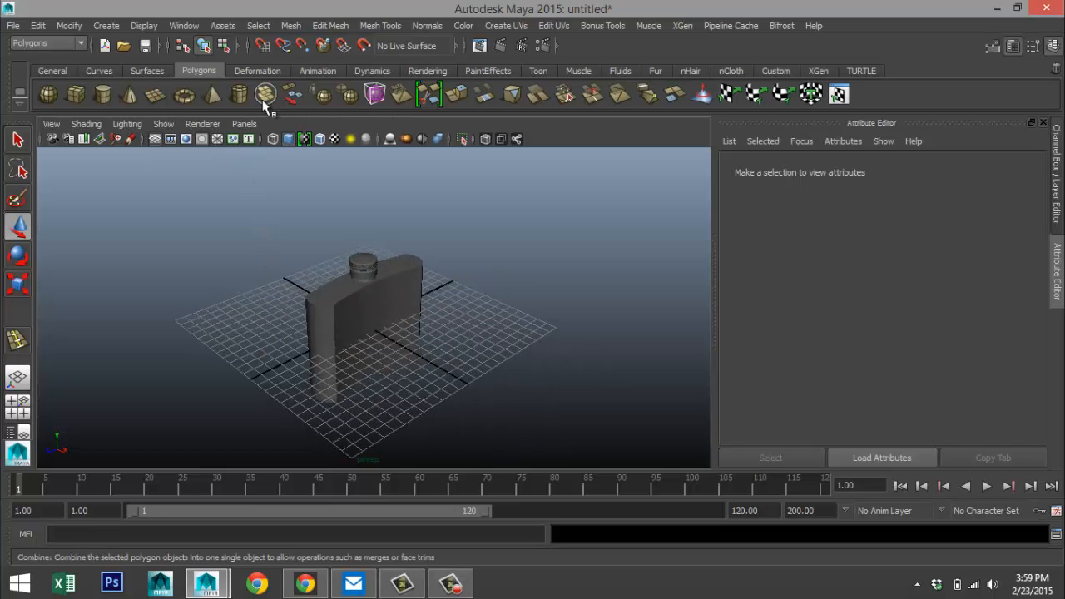
{"action": "left_click", "coordinate": [238, 94]}
{"action": "left_click_drag", "start_coordinate": [535, 398], "coordinate": [552, 371]}
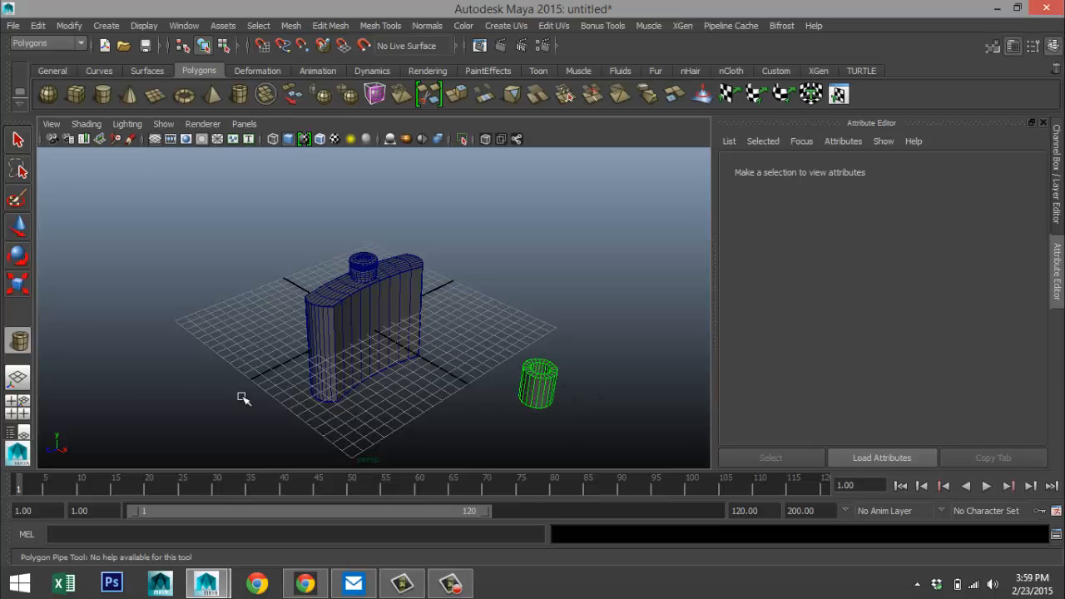
- Delete the faces of the new pipe's positive-Z half in the top view, leaving a half-ring arch
{"action": "left_click", "coordinate": [18, 408]}
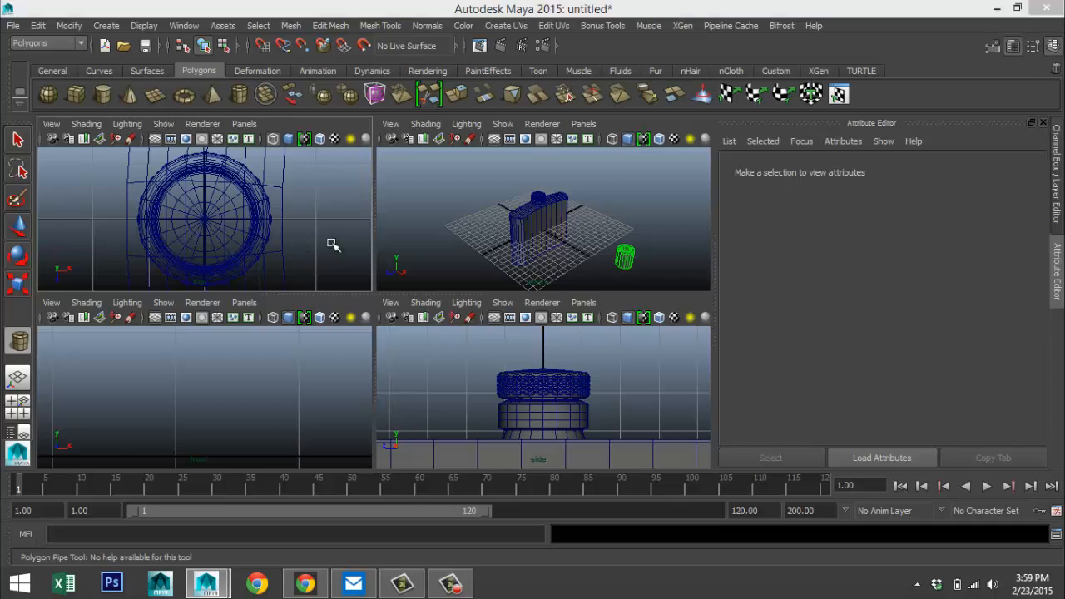
{"action": "key", "text": "space"}
{"action": "scroll", "coordinate": [332, 244], "scroll_direction": "down", "scroll_amount": 5}
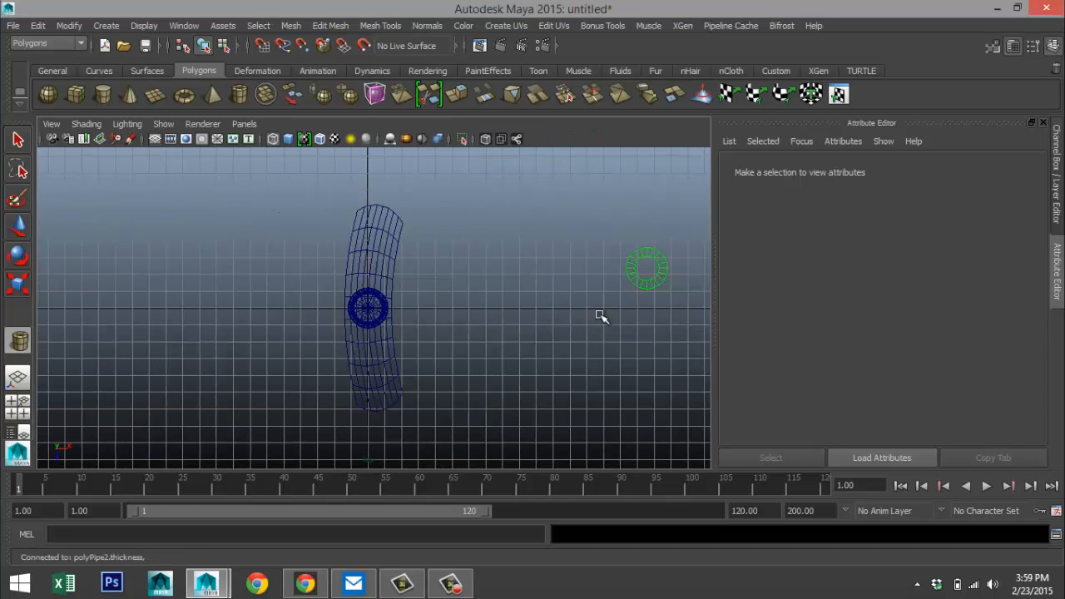
{"action": "right_click_drag", "start_coordinate": [649, 284], "coordinate": [672, 247]}
{"action": "left_click", "coordinate": [585, 269]}
{"action": "left_click", "coordinate": [628, 270]}
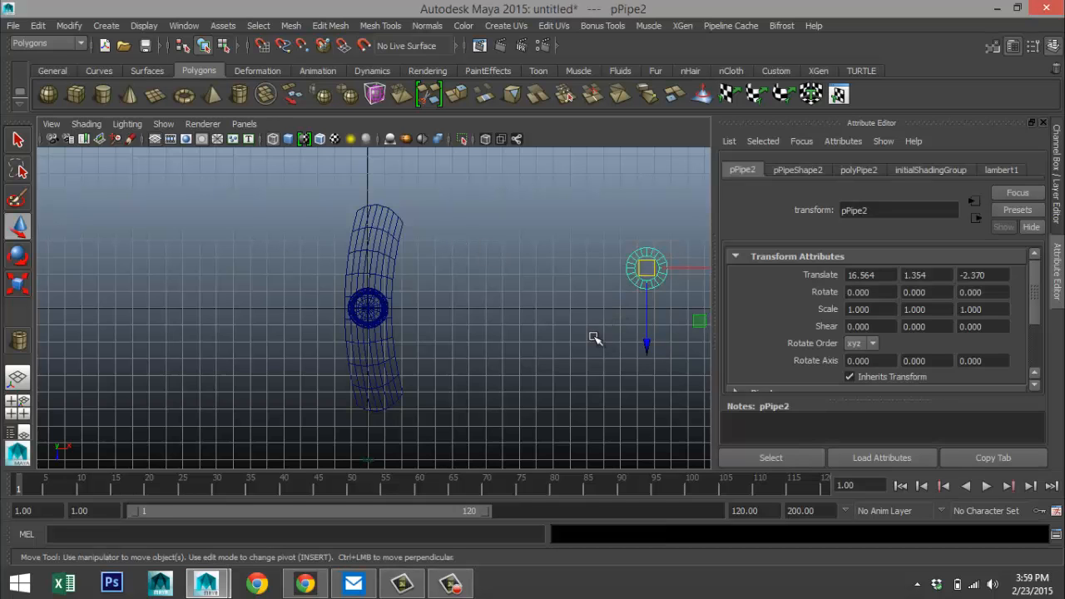
{"action": "key", "text": "f"}
{"action": "scroll", "coordinate": [511, 325], "scroll_direction": "down", "scroll_amount": 5}
{"action": "scroll", "coordinate": [511, 325], "scroll_direction": "up", "scroll_amount": 2}
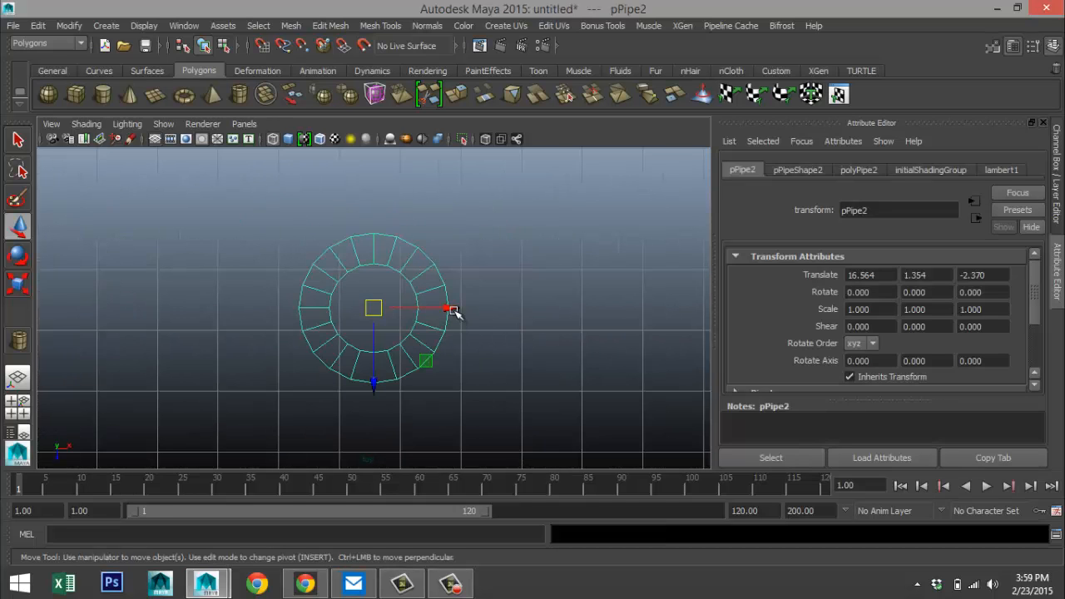
{"action": "right_click_drag", "start_coordinate": [442, 289], "coordinate": [447, 280]}
{"action": "left_click", "coordinate": [447, 280]}
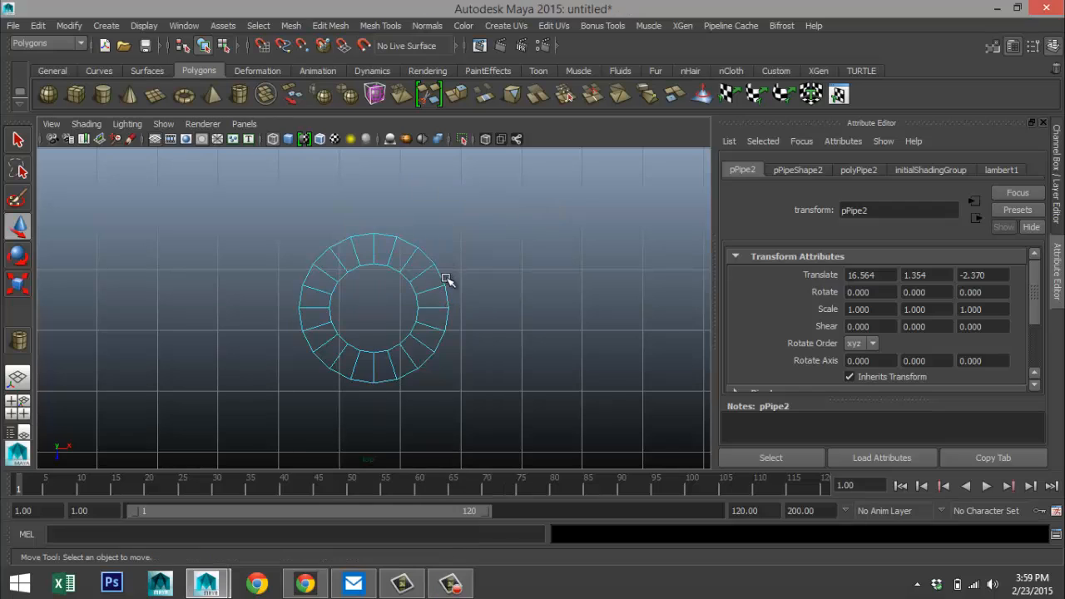
{"action": "left_click_drag", "start_coordinate": [207, 410], "coordinate": [552, 323]}
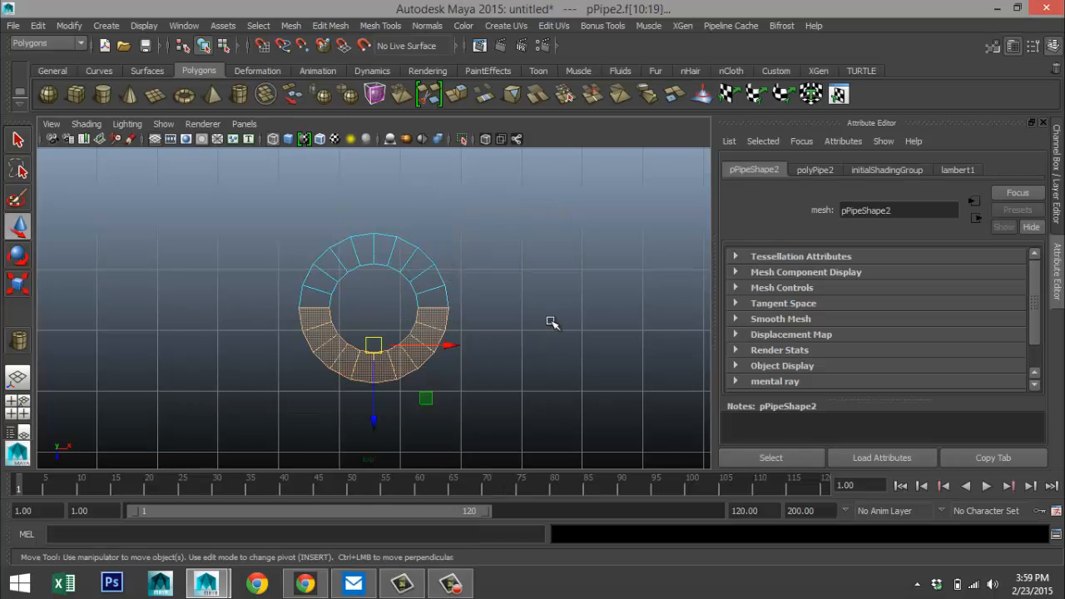
{"action": "key", "text": "Delete"}
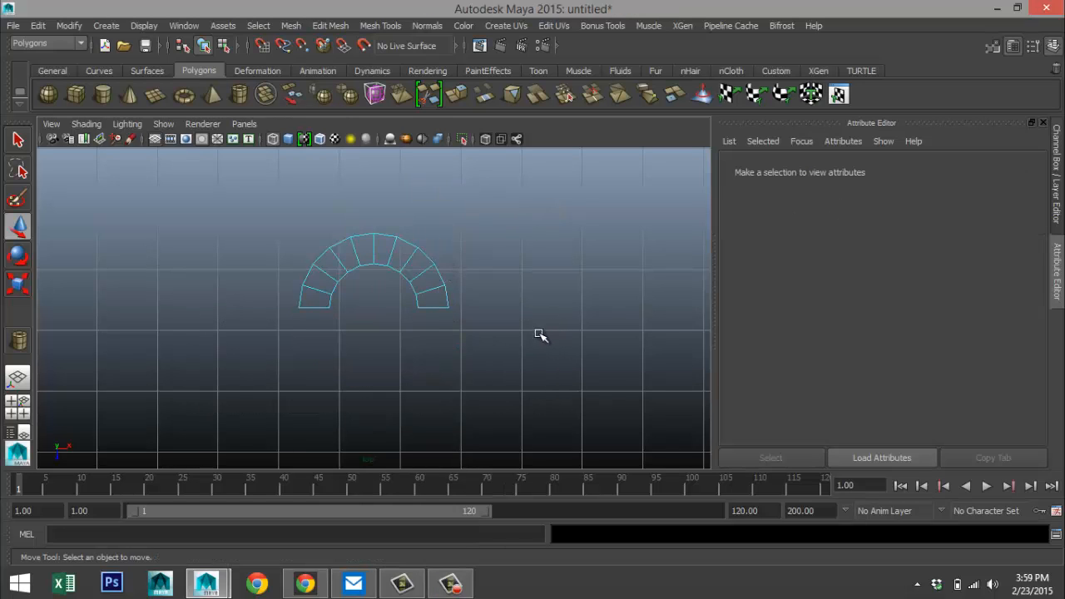
- Return the half pipe to object mode and set its X rotation to 90 in the perspective view
{"action": "right_click_drag", "start_coordinate": [355, 271], "coordinate": [426, 210]}
{"action": "left_click", "coordinate": [373, 276]}
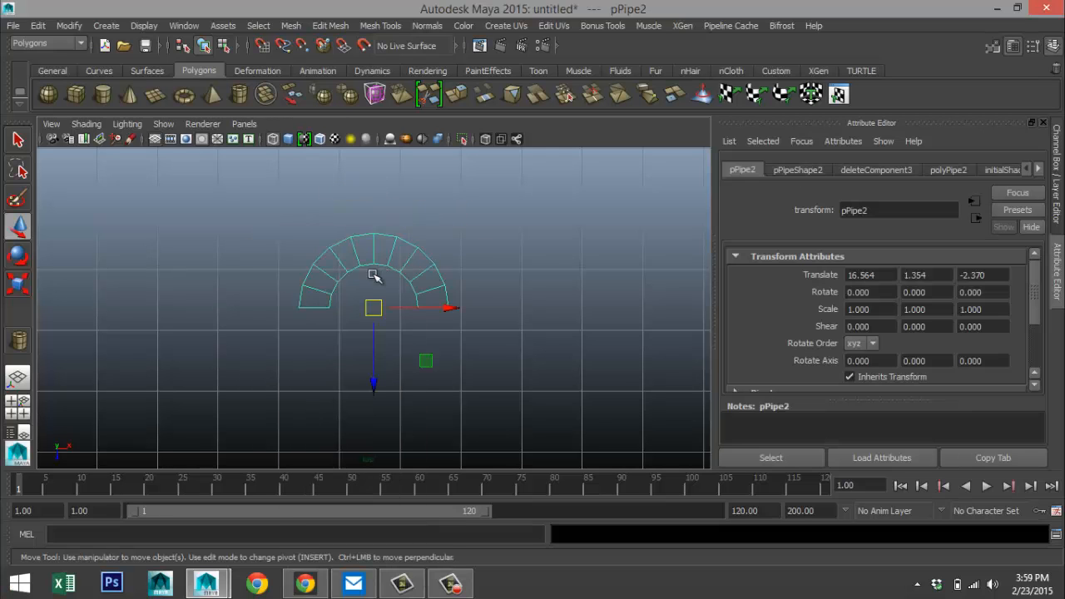
{"action": "left_click", "coordinate": [20, 407]}
{"action": "key", "text": "space"}
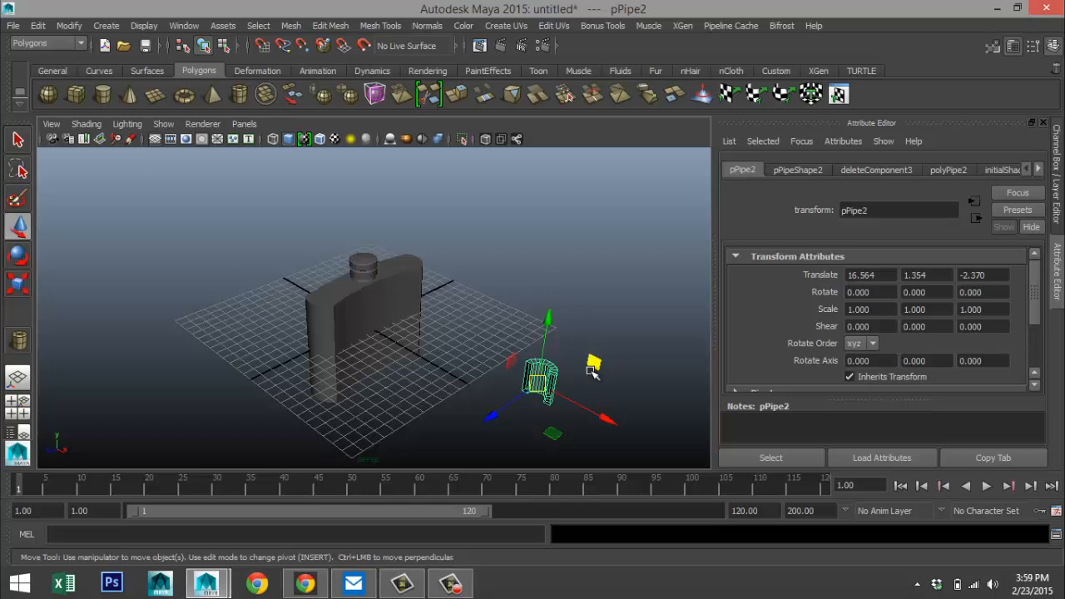
{"action": "key", "text": "e"}
{"action": "left_click_drag", "start_coordinate": [519, 353], "coordinate": [526, 451]}
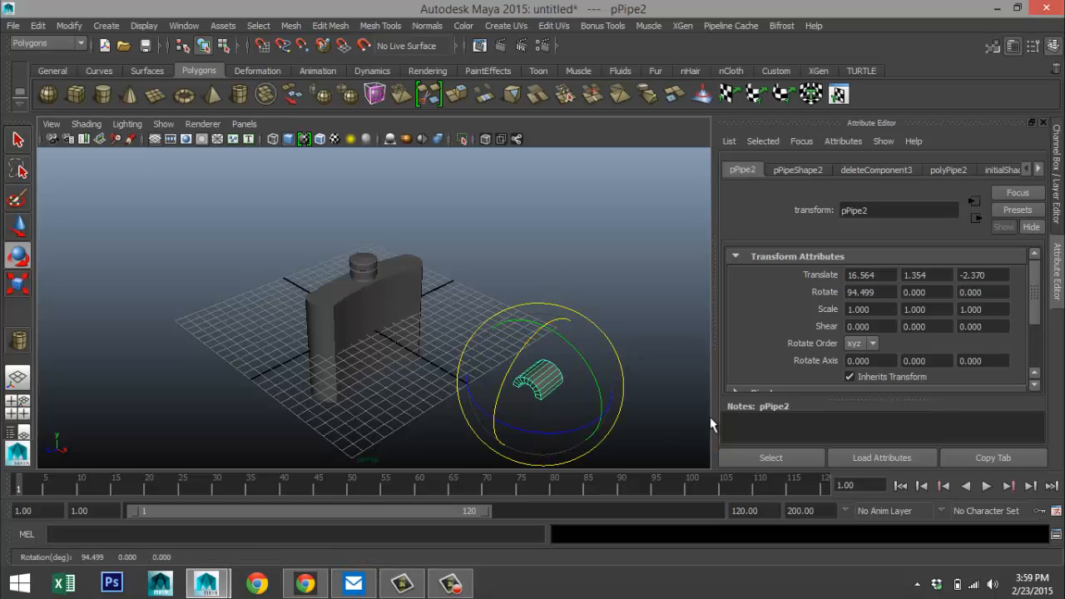
{"action": "left_click", "coordinate": [865, 292]}
{"action": "type", "text": "90"}
{"action": "key", "text": "Return"}
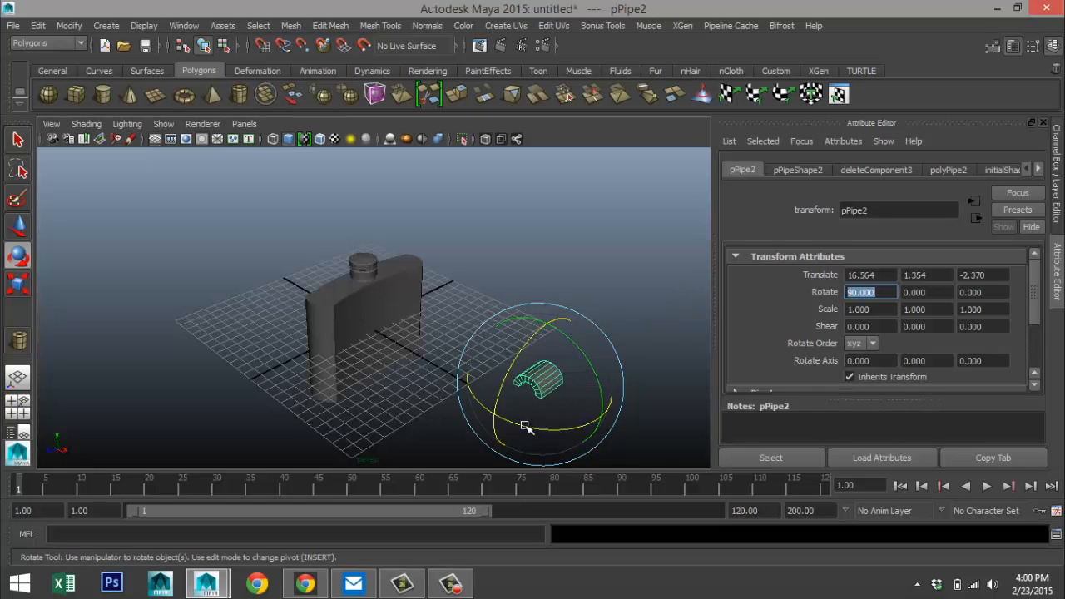
- Turn the half pipe about its Y axis, set its Y rotation to 90, and deselect it
{"action": "left_click_drag", "start_coordinate": [524, 426], "coordinate": [778, 391]}
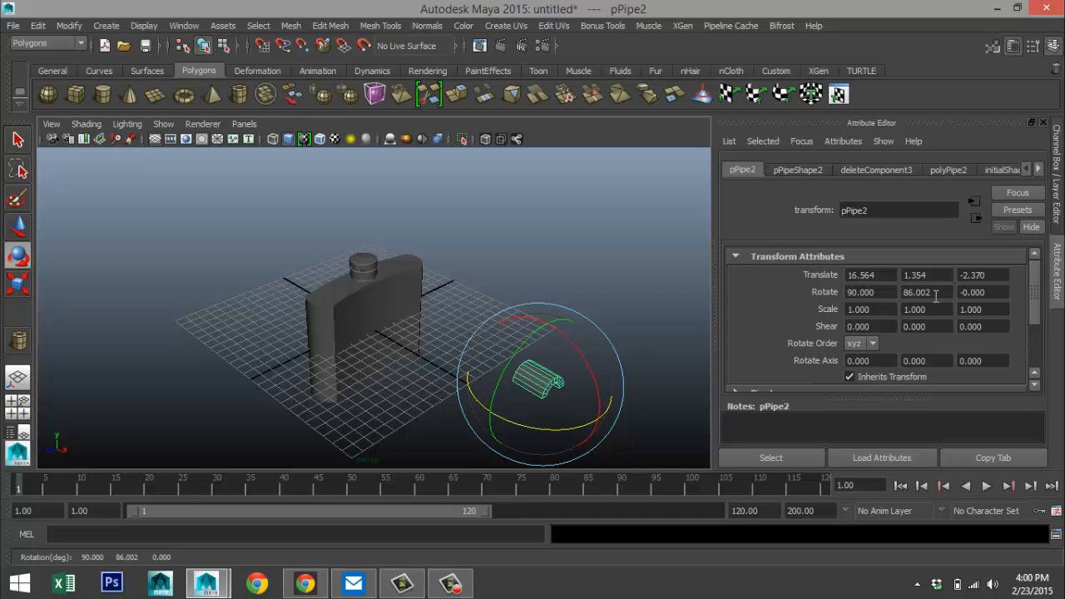
{"action": "left_click_drag", "start_coordinate": [936, 297], "coordinate": [851, 297]}
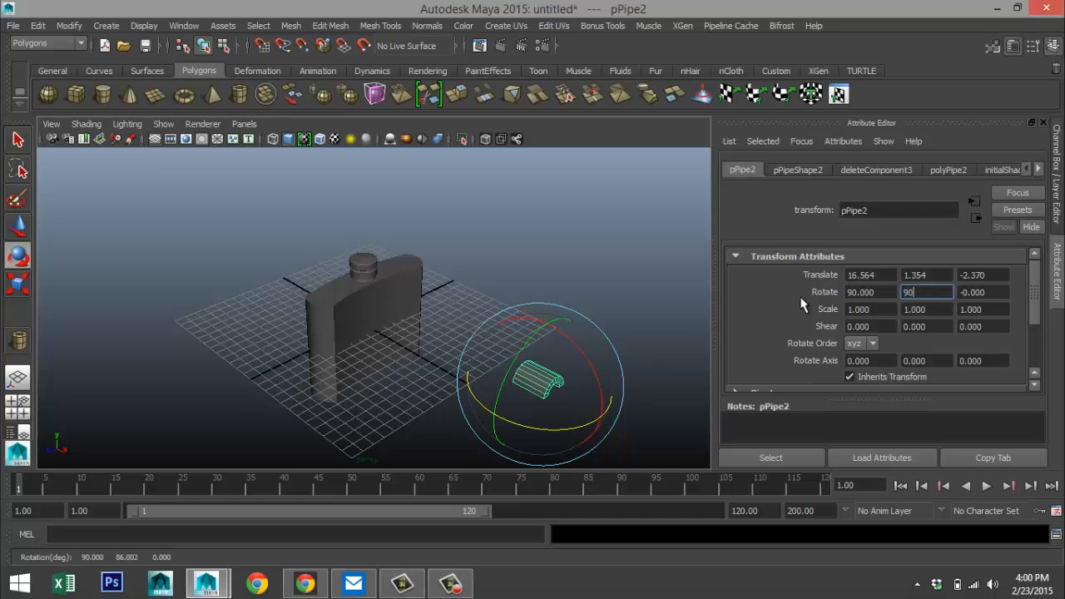
{"action": "left_click", "coordinate": [577, 233]}
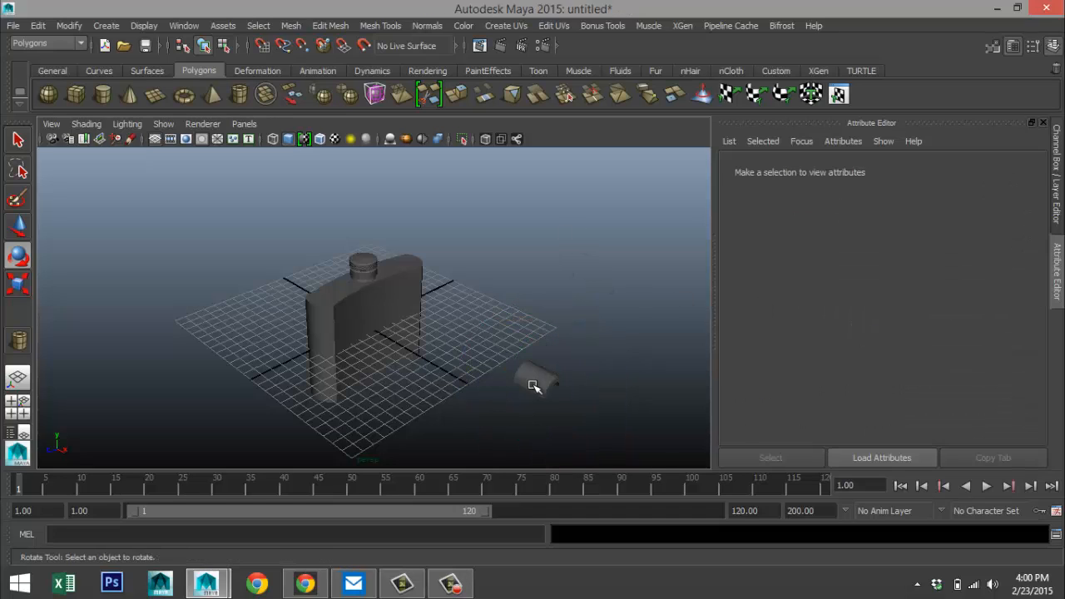
- Move the half pipe to one end of the bottle's top, at about X 0.557, Y 4.762, Z 3.804
{"action": "left_click", "coordinate": [532, 380]}
{"action": "key", "text": "w"}
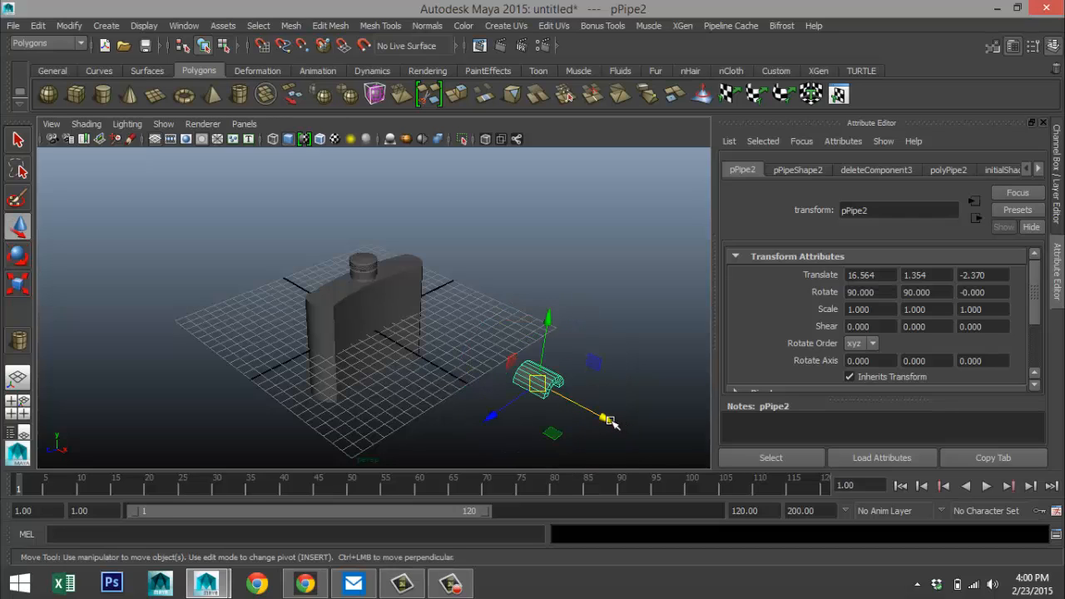
{"action": "left_click_drag", "start_coordinate": [609, 421], "coordinate": [434, 353]}
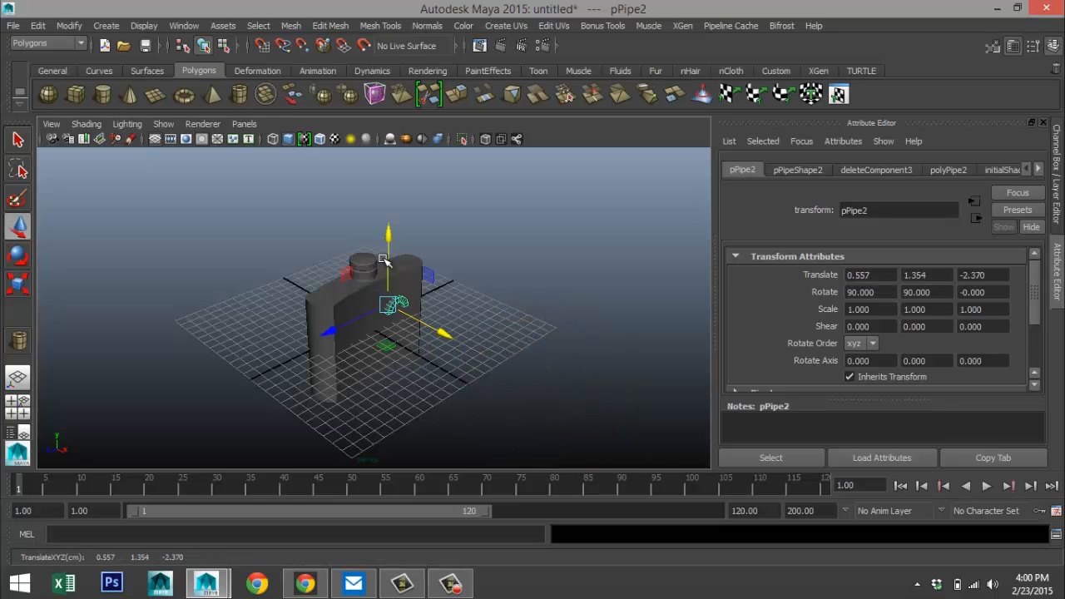
{"action": "left_click_drag", "start_coordinate": [384, 259], "coordinate": [385, 223]}
{"action": "left_click_drag", "start_coordinate": [327, 305], "coordinate": [279, 346]}
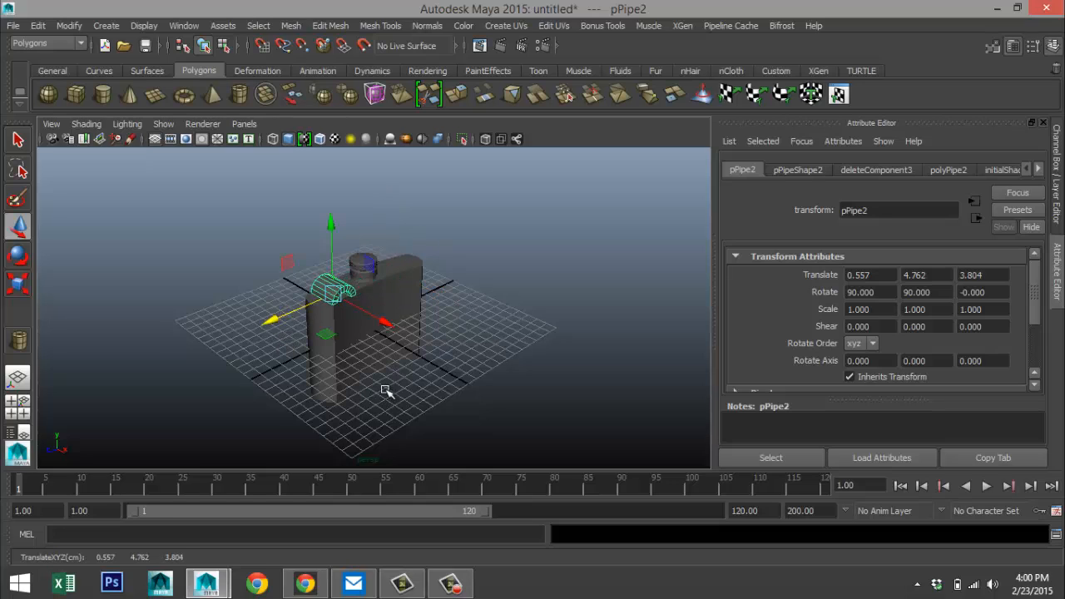
- Scale the half pipe uniformly to about 0.339 and shift it toward the bottle's end, to Z about 4.785
{"action": "key", "text": "r"}
{"action": "left_click_drag", "start_coordinate": [332, 293], "coordinate": [383, 408]}
{"action": "key", "text": "f"}
{"action": "scroll", "coordinate": [333, 316], "scroll_direction": "down", "scroll_amount": 5}
{"action": "key", "text": "w"}
- Rotate the half pipe in the top view to about 103 degrees in Y, following the curve of the bottle's end
{"action": "left_click", "coordinate": [18, 405]}
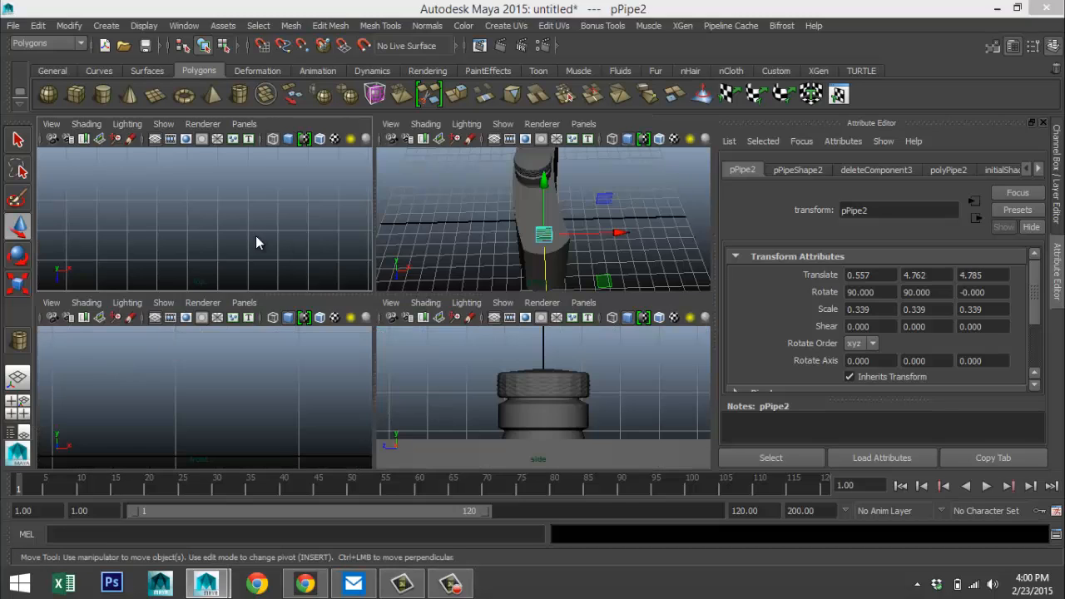
{"action": "key", "text": "space"}
{"action": "key", "text": "f"}
{"action": "scroll", "coordinate": [330, 342], "scroll_direction": "down", "scroll_amount": 3}
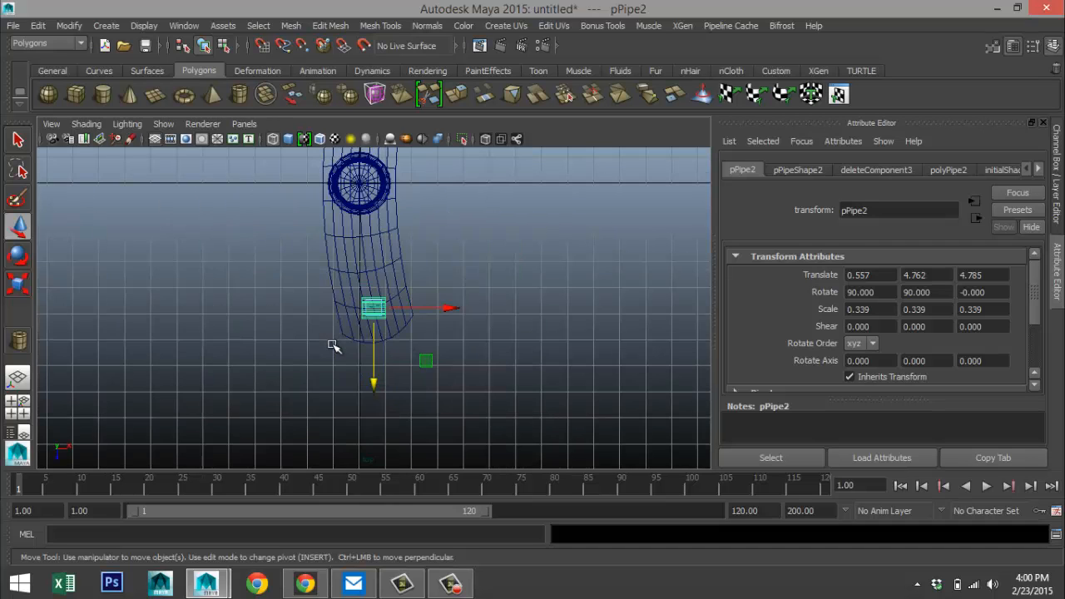
{"action": "scroll", "coordinate": [337, 347], "scroll_direction": "up", "scroll_amount": 5}
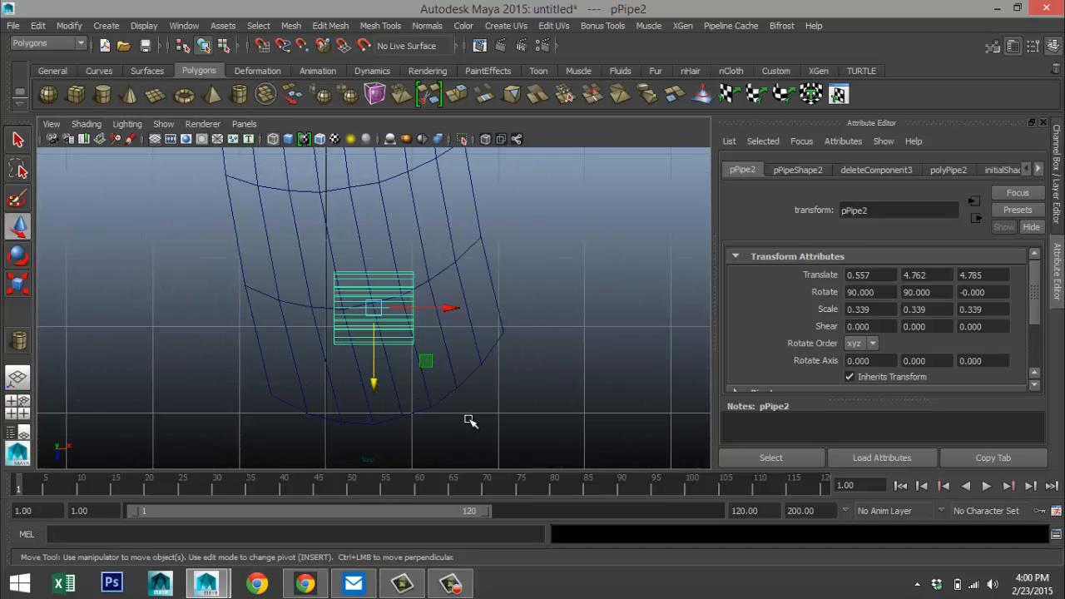
{"action": "key", "text": "e"}
{"action": "left_click_drag", "start_coordinate": [444, 360], "coordinate": [450, 341]}
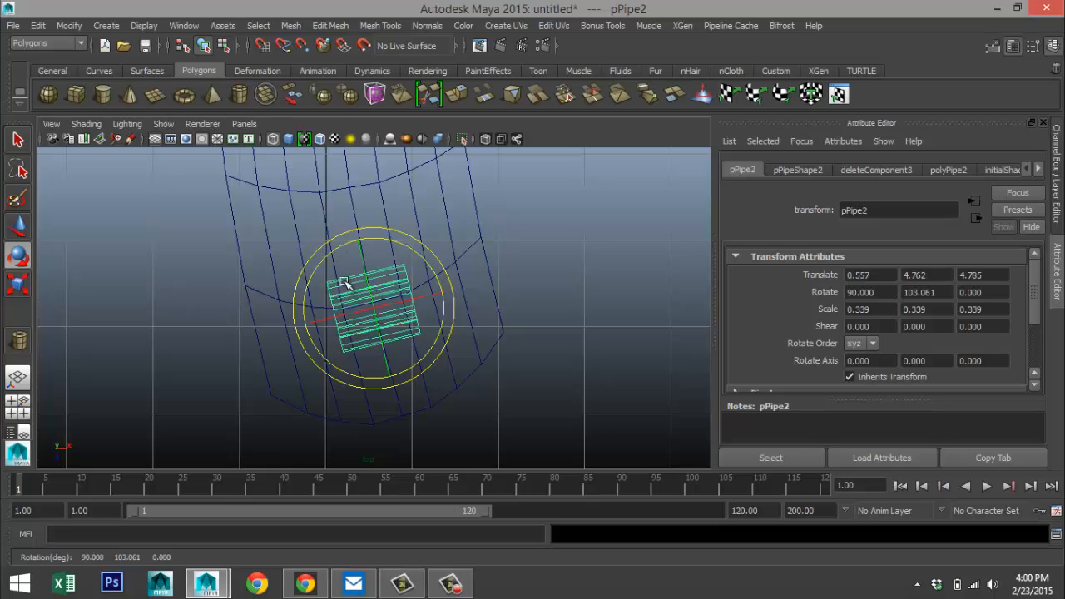
- Examine how the half pipe sits on the bottle's top in the side and perspective views
{"action": "left_click", "coordinate": [17, 406]}
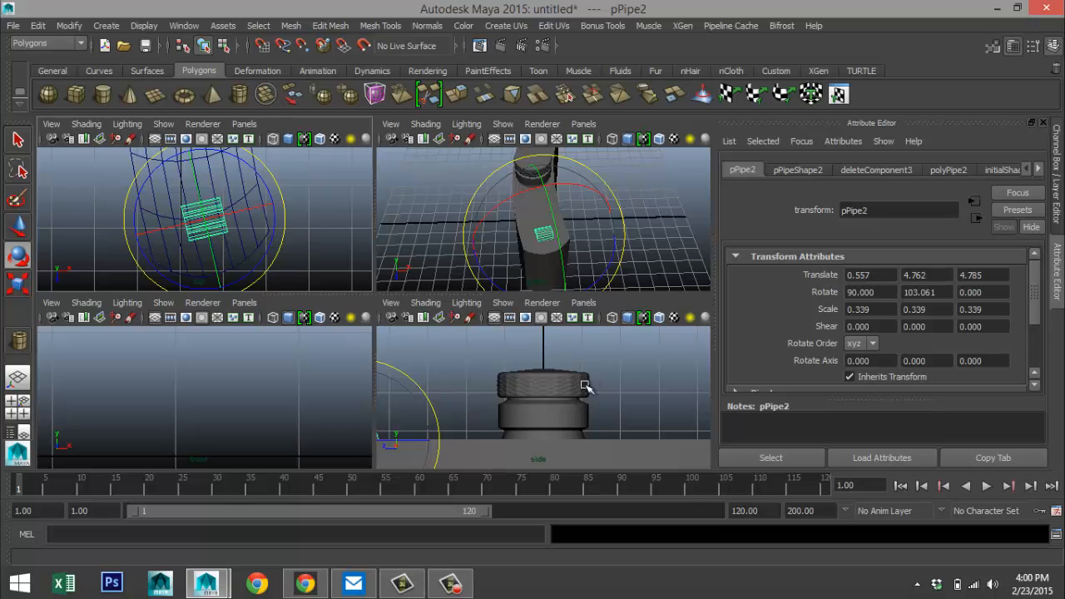
{"action": "key", "text": "space"}
{"action": "scroll", "coordinate": [300, 366], "scroll_direction": "up", "scroll_amount": 5}
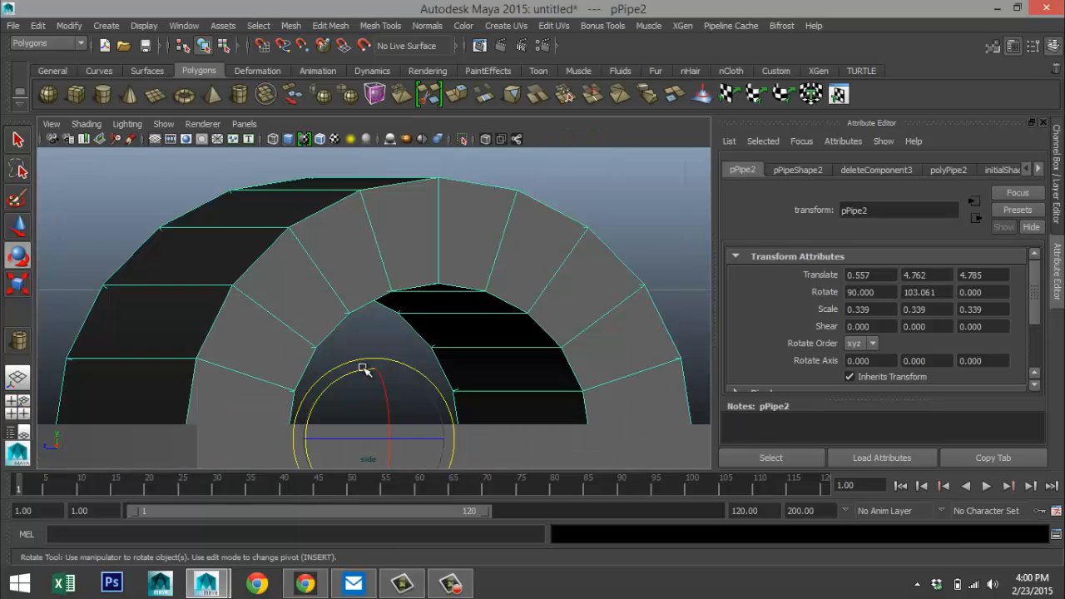
{"action": "scroll", "coordinate": [366, 369], "scroll_direction": "down", "scroll_amount": 5}
{"action": "scroll", "coordinate": [368, 366], "scroll_direction": "up", "scroll_amount": 6}
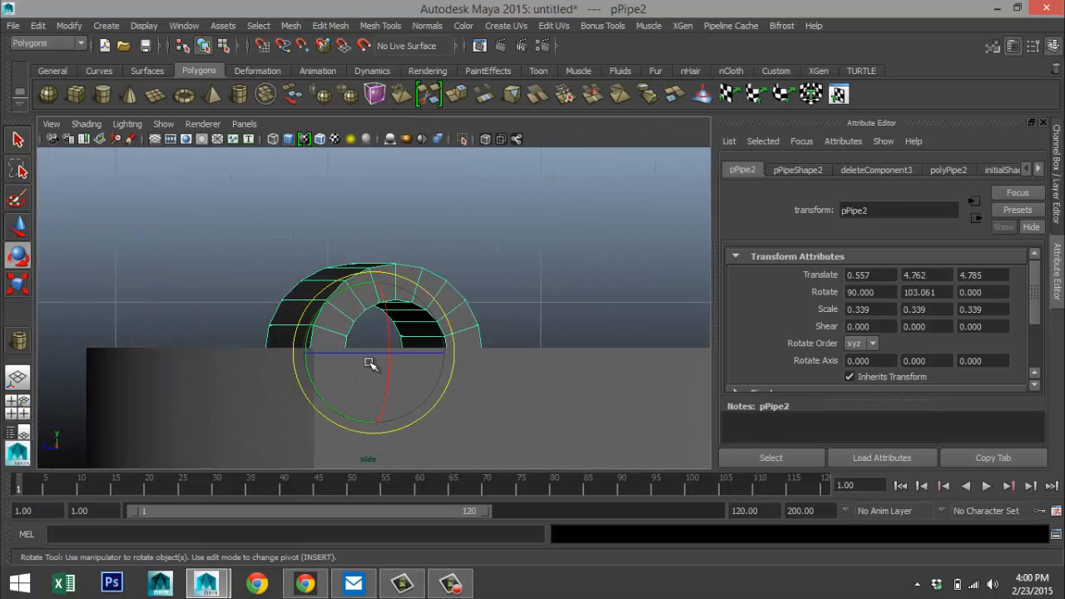
{"action": "left_click", "coordinate": [18, 405]}
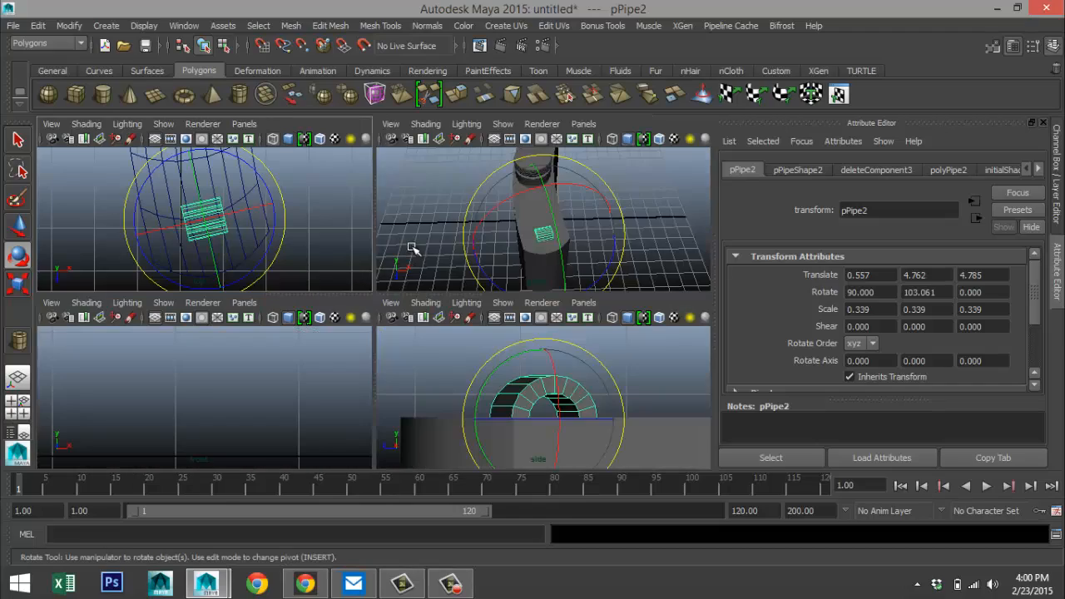
{"action": "key", "text": "space"}
{"action": "left_click_drag", "start_coordinate": [400, 321], "coordinate": [306, 317], "text": "alt"}
{"action": "scroll", "coordinate": [396, 351], "scroll_direction": "up", "scroll_amount": 4}
{"action": "left_click_drag", "start_coordinate": [398, 352], "coordinate": [499, 337], "text": "alt"}
- Insert an edge loop close to each open end of the half pipe, return to object mode, and deselect it
{"action": "left_click", "coordinate": [329, 26]}
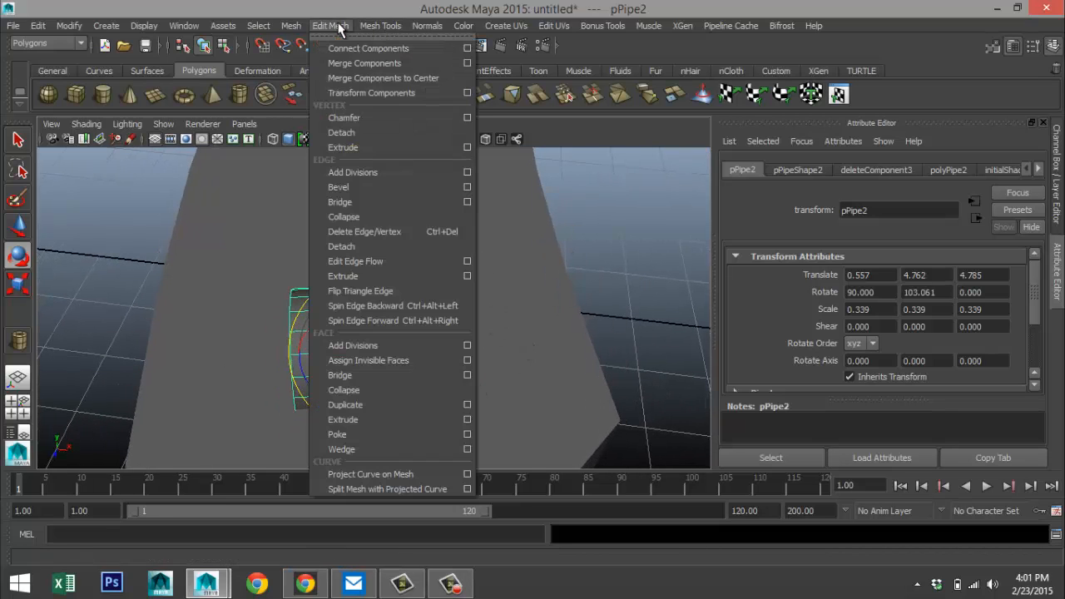
{"action": "mouse_move", "coordinate": [372, 27]}
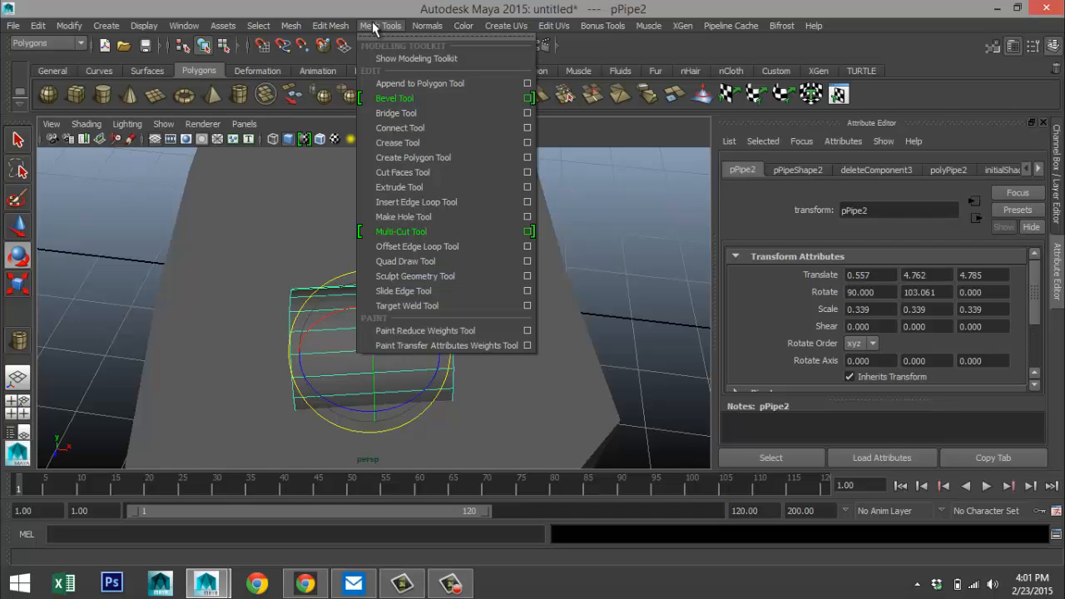
{"action": "left_click", "coordinate": [454, 205]}
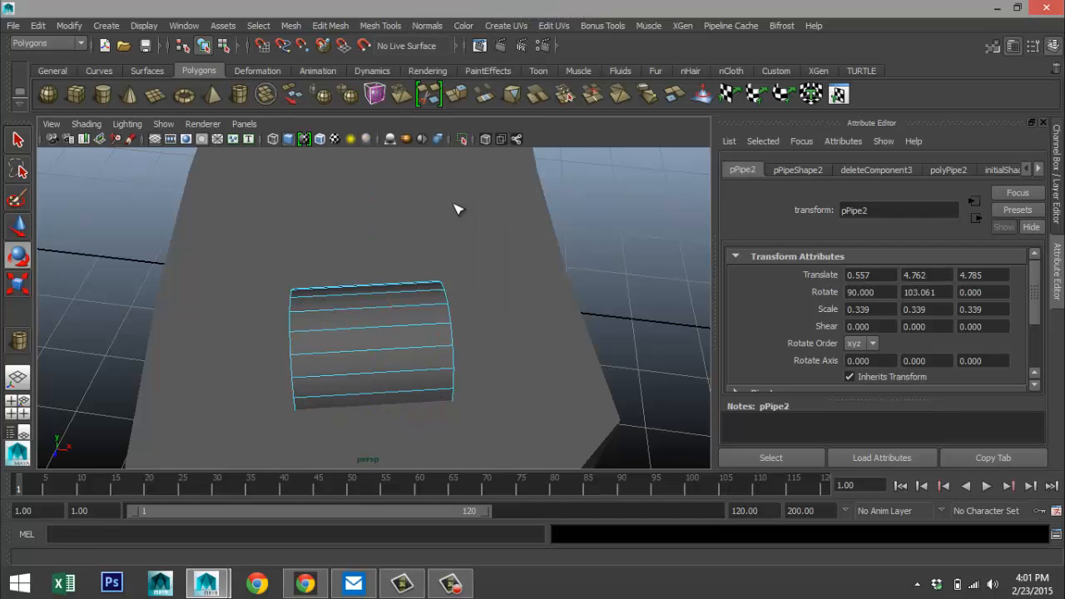
{"action": "left_click_drag", "start_coordinate": [315, 335], "coordinate": [297, 341]}
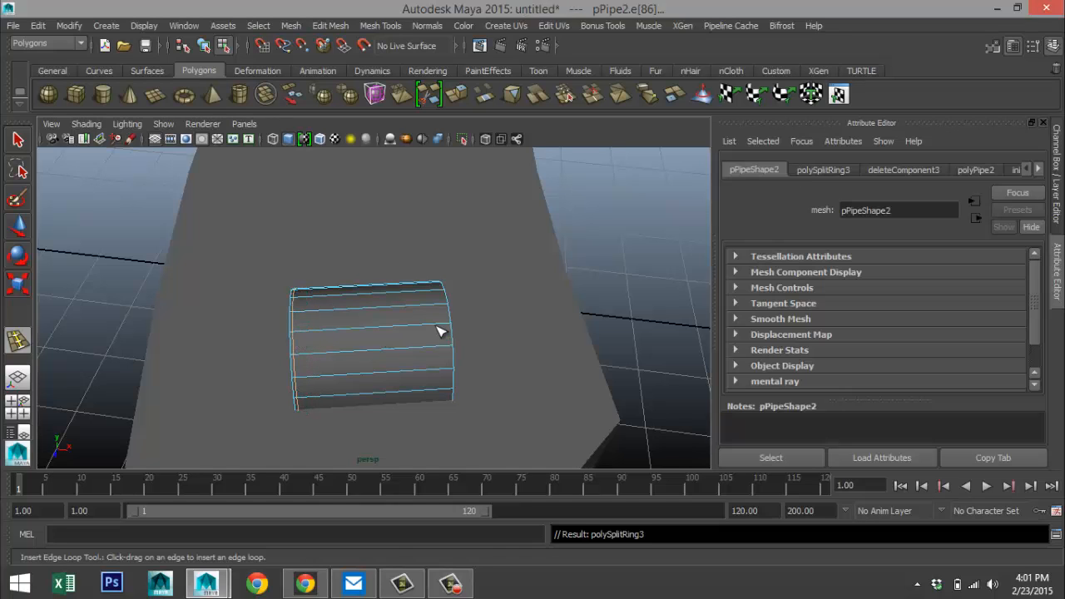
{"action": "left_click_drag", "start_coordinate": [440, 332], "coordinate": [451, 335]}
{"action": "key", "text": "q"}
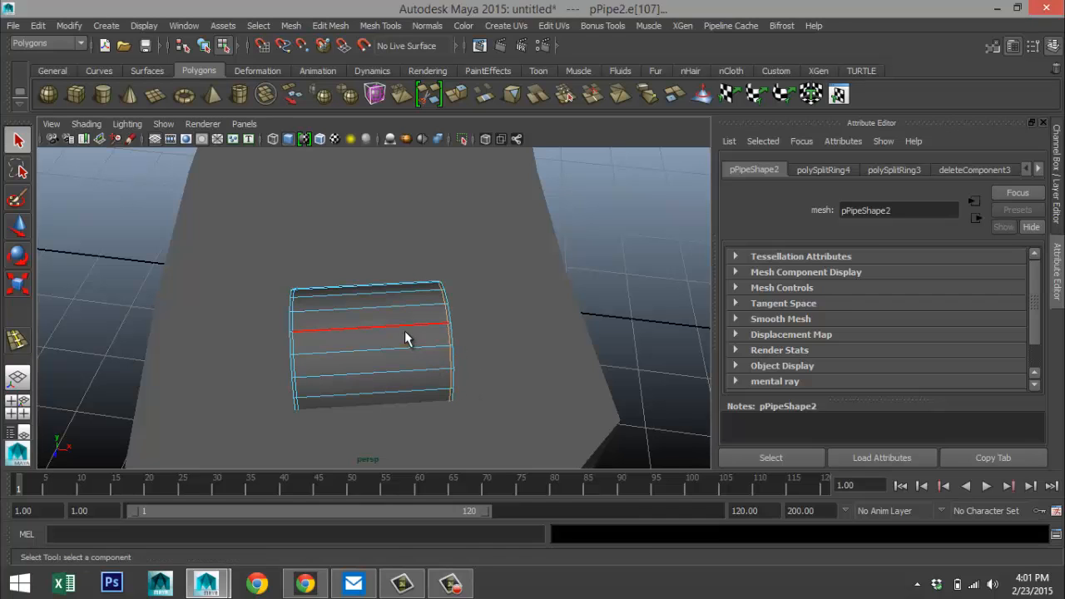
{"action": "right_click", "coordinate": [406, 324]}
{"action": "left_click", "coordinate": [468, 211]}
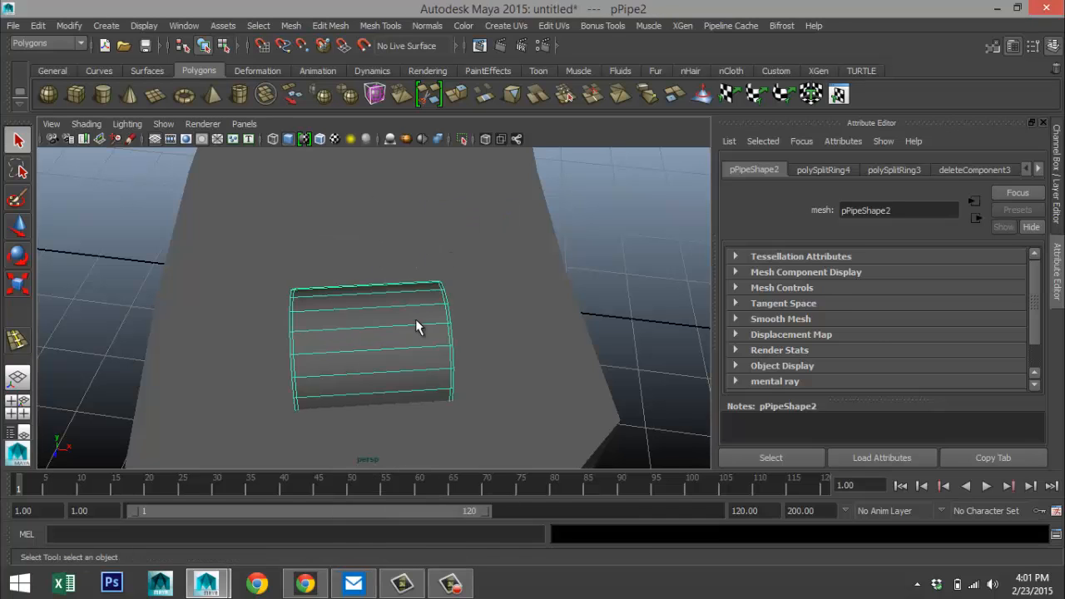
{"action": "left_click", "coordinate": [605, 273]}
- Select the collar beneath the cap, switch to face selection, and select a face on the front of its lower middle row
{"action": "left_click_drag", "start_coordinate": [508, 326], "coordinate": [441, 307], "text": "alt"}
{"action": "left_click_drag", "start_coordinate": [425, 333], "coordinate": [418, 302], "text": "alt"}
{"action": "left_click", "coordinate": [416, 268]}
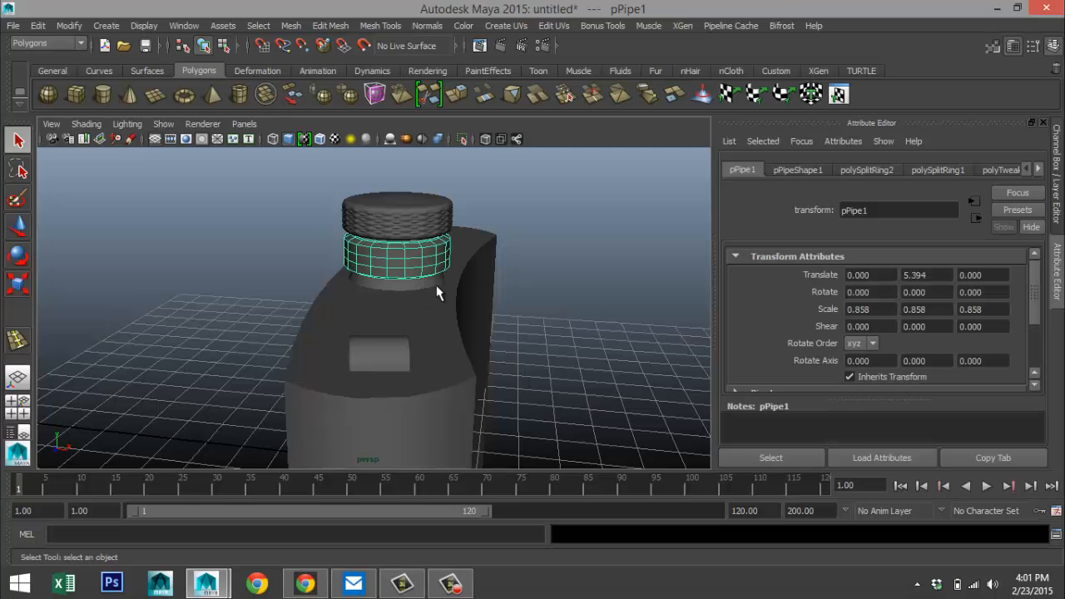
{"action": "scroll", "coordinate": [441, 291], "scroll_direction": "up", "scroll_amount": 3}
{"action": "middle_click_drag", "start_coordinate": [447, 281], "coordinate": [455, 345], "text": "alt"}
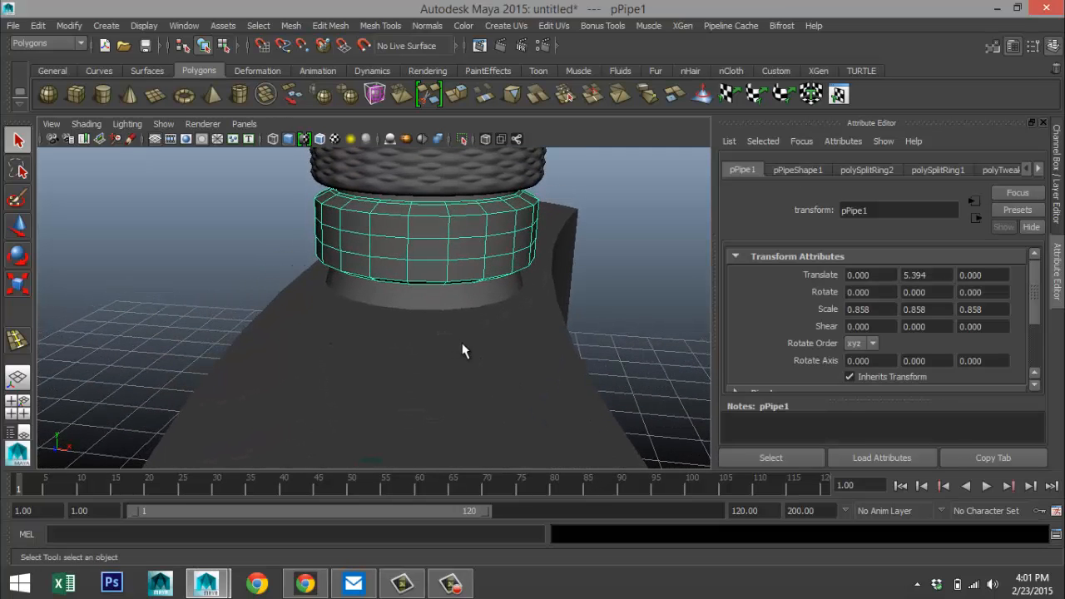
{"action": "left_click_drag", "start_coordinate": [463, 347], "coordinate": [491, 367], "text": "alt"}
{"action": "scroll", "coordinate": [486, 369], "scroll_direction": "down", "scroll_amount": 1}
{"action": "scroll", "coordinate": [487, 379], "scroll_direction": "down", "scroll_amount": 2}
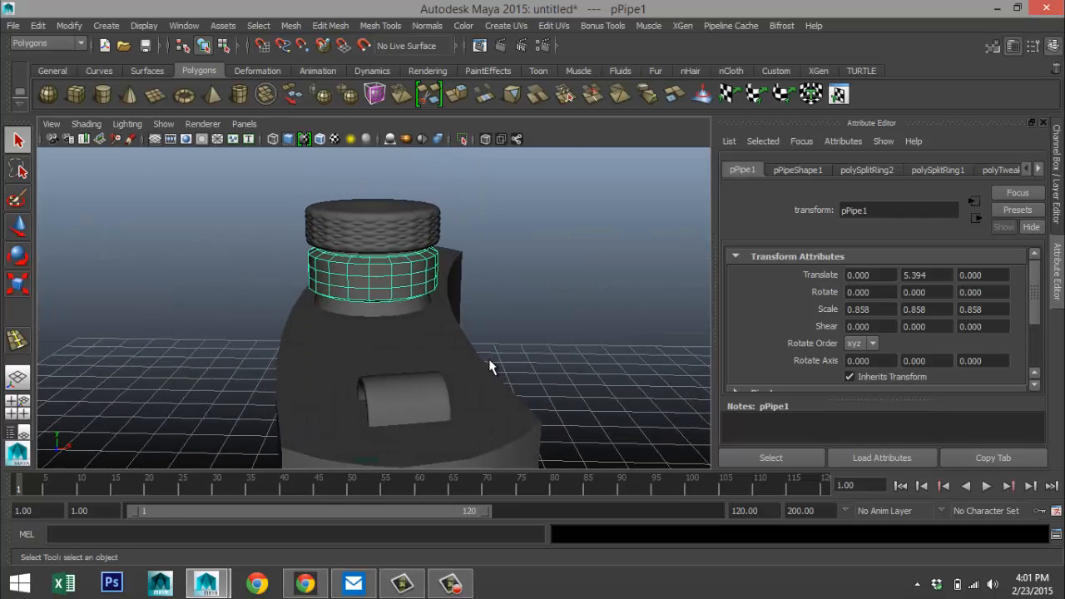
{"action": "middle_click_drag", "start_coordinate": [482, 380], "coordinate": [454, 366], "text": "alt"}
{"action": "scroll", "coordinate": [451, 399], "scroll_direction": "up", "scroll_amount": 2}
{"action": "right_click_drag", "start_coordinate": [331, 287], "coordinate": [332, 274]}
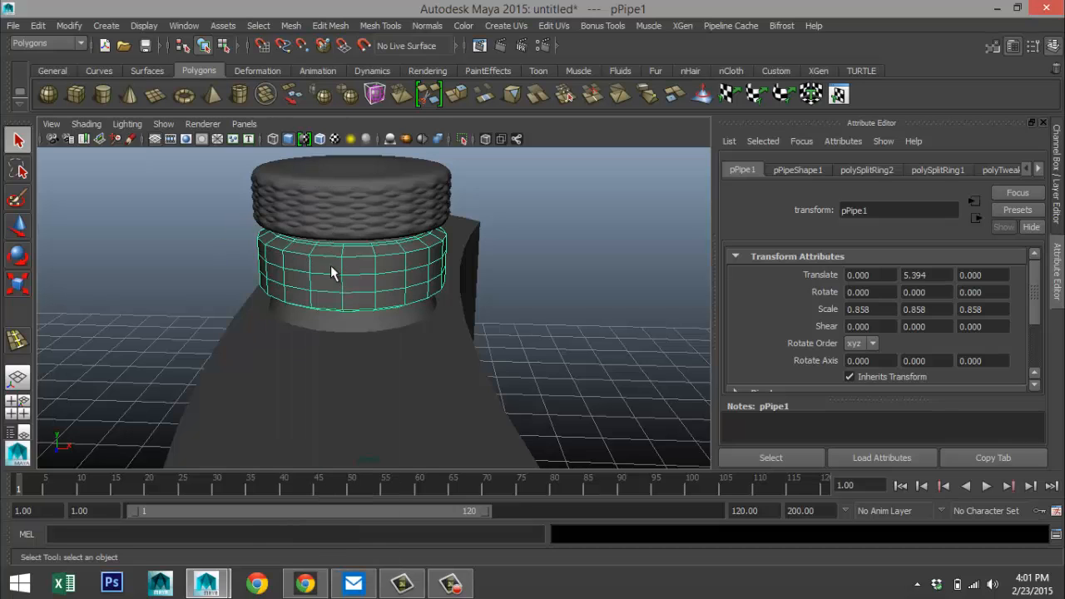
{"action": "left_click", "coordinate": [333, 290]}
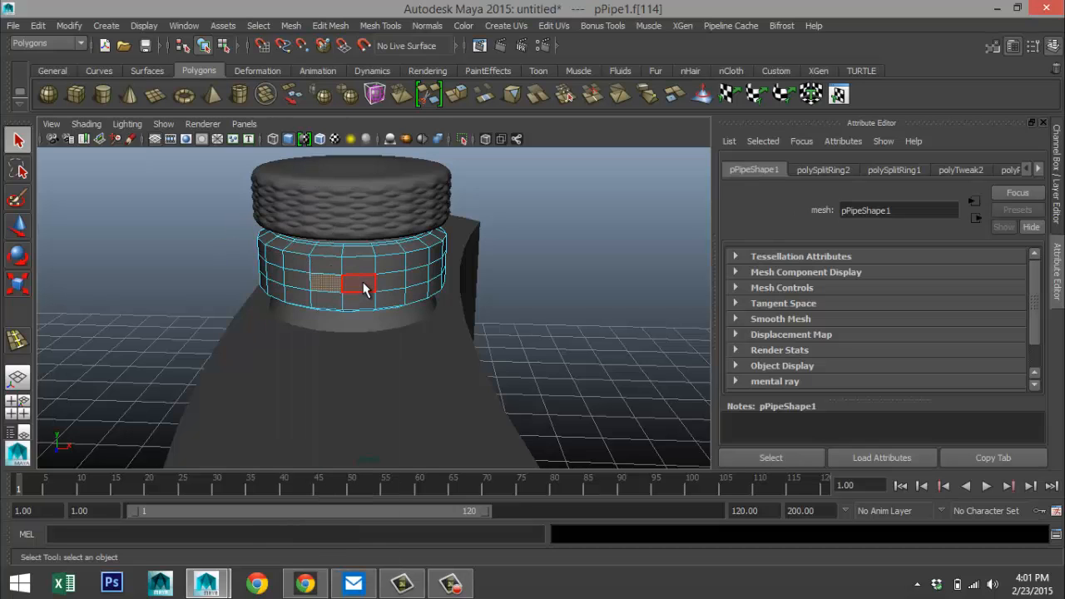
- Extrude the two adjacent side faces of the neck ring outward toward the small loop, and narrow the extruded end to form a straight arm
{"action": "left_click", "coordinate": [358, 286], "text": "shift"}
{"action": "scroll", "coordinate": [516, 330], "scroll_direction": "down", "scroll_amount": 4}
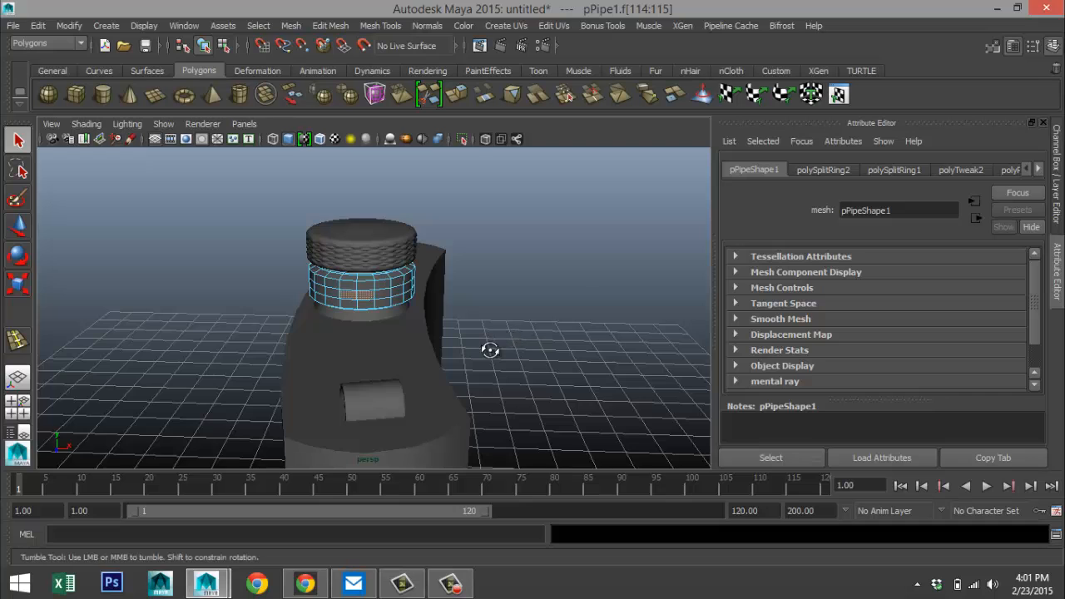
{"action": "left_click_drag", "start_coordinate": [489, 350], "coordinate": [404, 363], "text": "alt"}
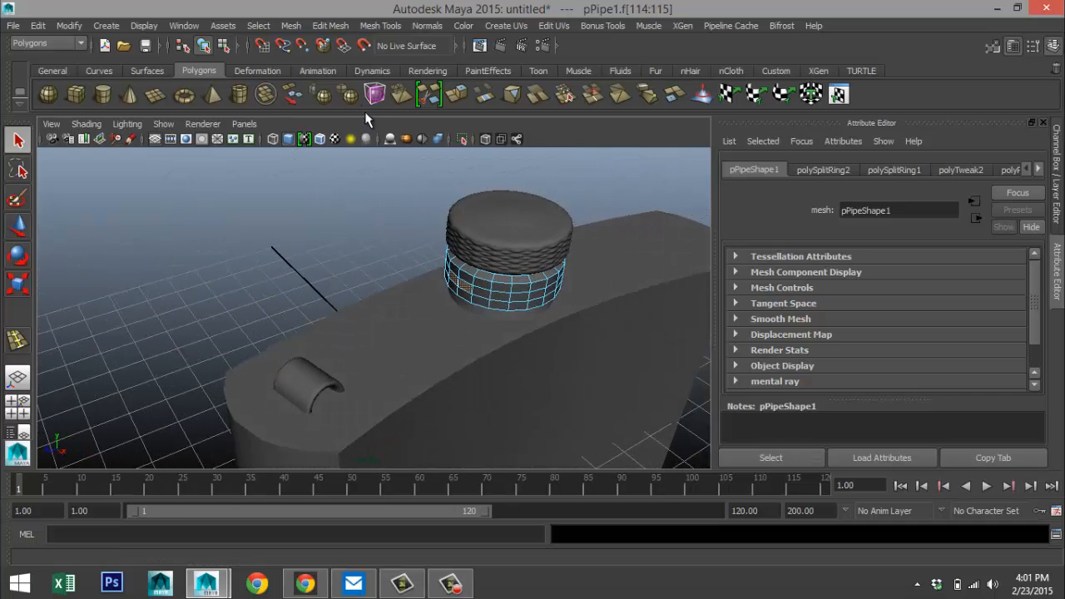
{"action": "left_click", "coordinate": [337, 28]}
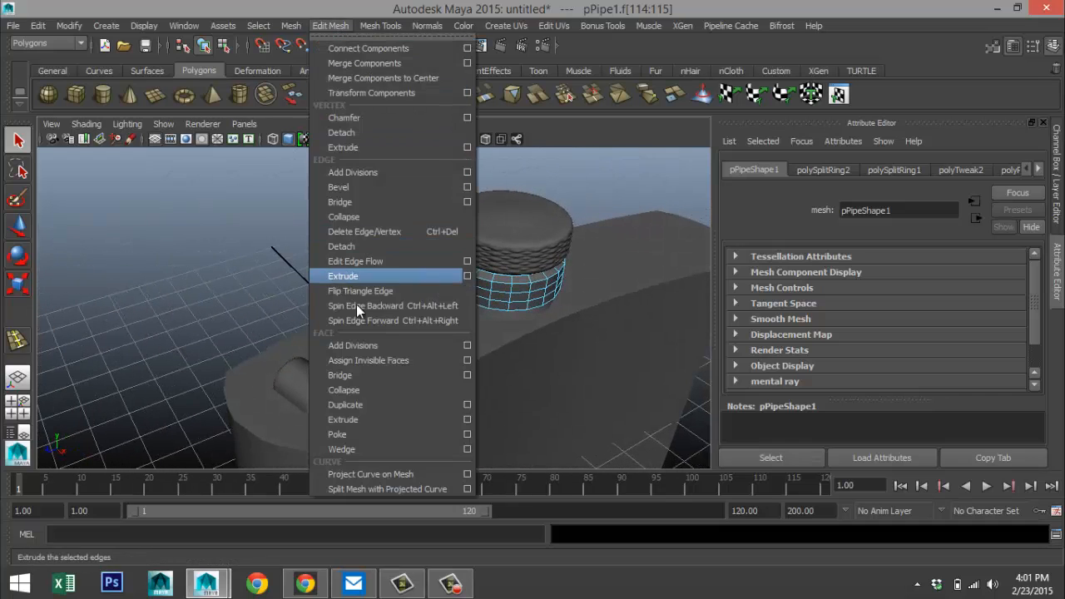
{"action": "left_click", "coordinate": [362, 421]}
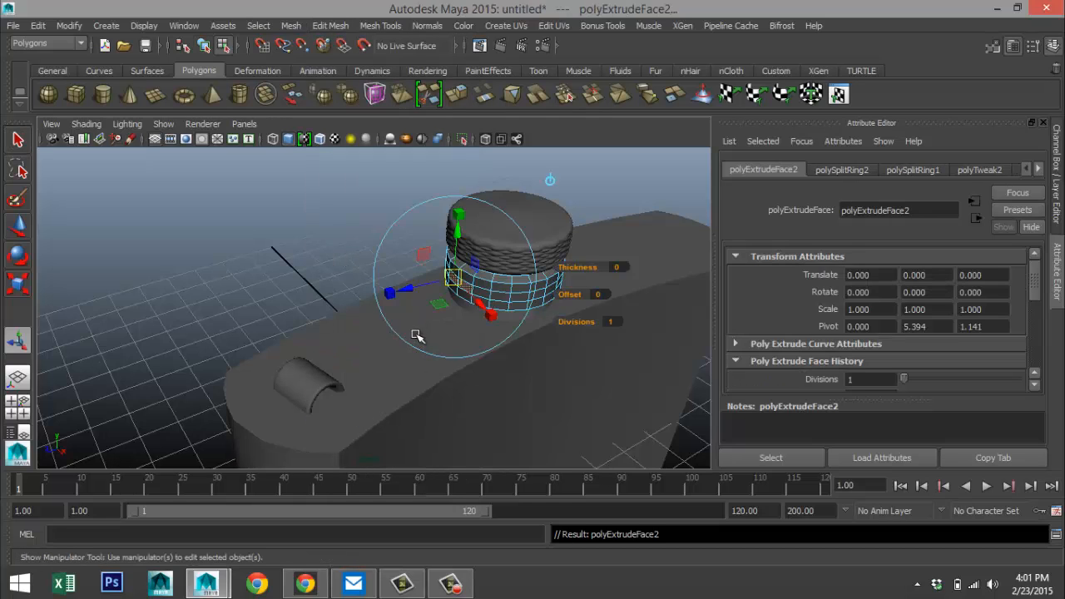
{"action": "left_click_drag", "start_coordinate": [413, 287], "coordinate": [474, 407]}
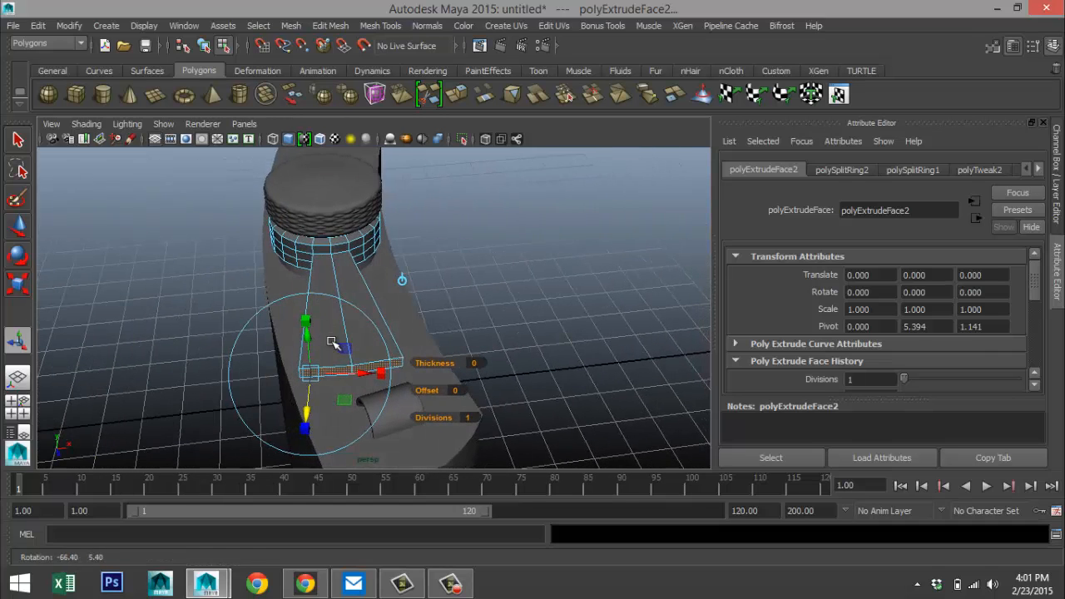
{"action": "key", "text": "r"}
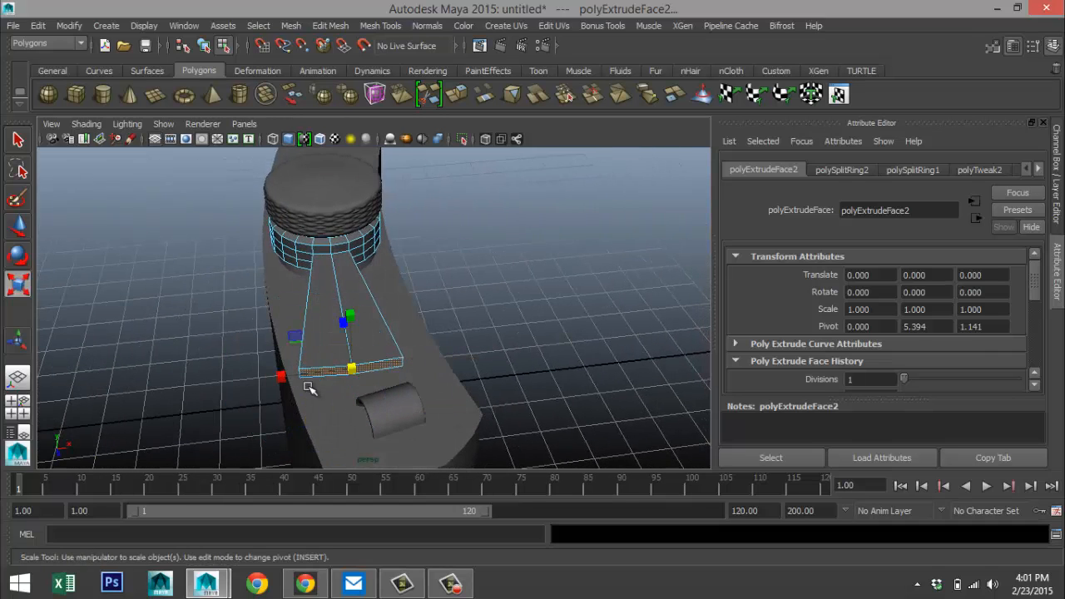
{"action": "left_click_drag", "start_coordinate": [282, 378], "coordinate": [324, 389]}
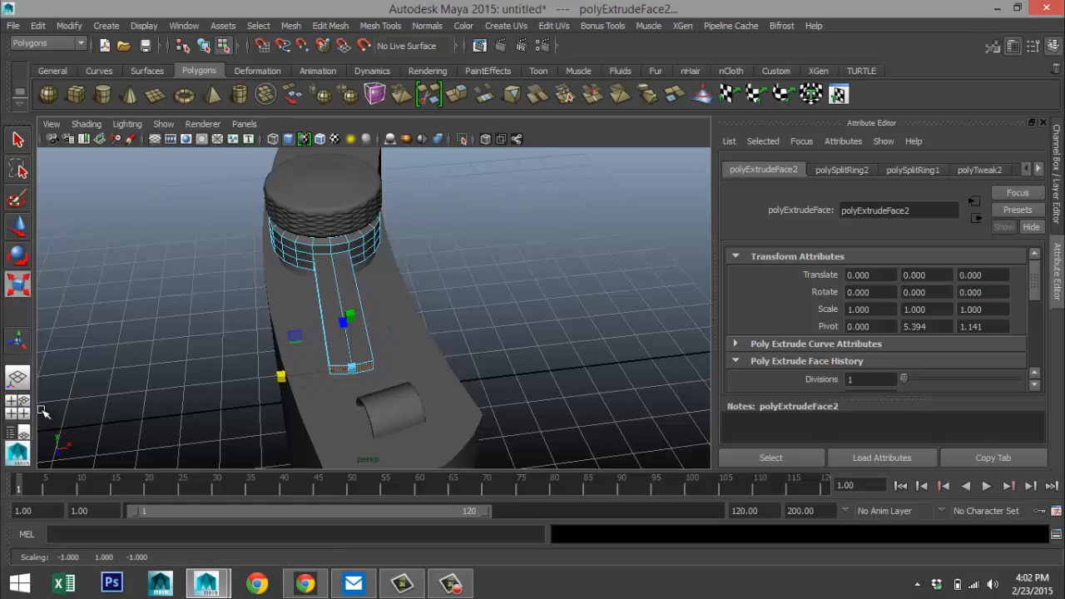
- In the top view, move the arm's end faces onto the small loop, at about X 0.51, Z 4.62 cm
{"action": "left_click", "coordinate": [18, 406]}
{"action": "key", "text": "space"}
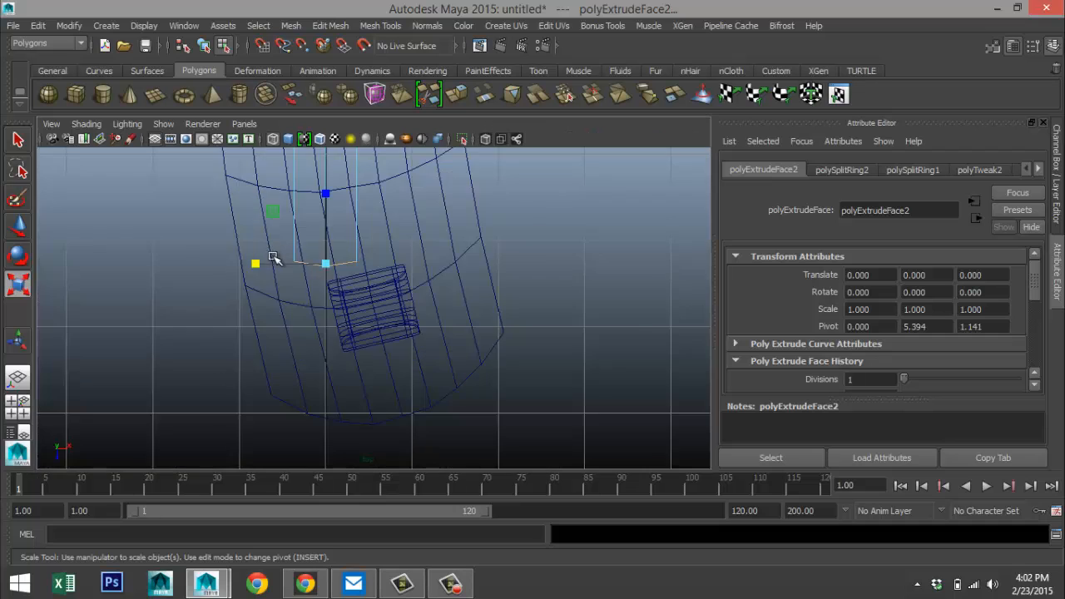
{"action": "scroll", "coordinate": [281, 263], "scroll_direction": "down", "scroll_amount": 4}
{"action": "scroll", "coordinate": [487, 304], "scroll_direction": "up", "scroll_amount": 2}
{"action": "scroll", "coordinate": [541, 409], "scroll_direction": "up", "scroll_amount": 5}
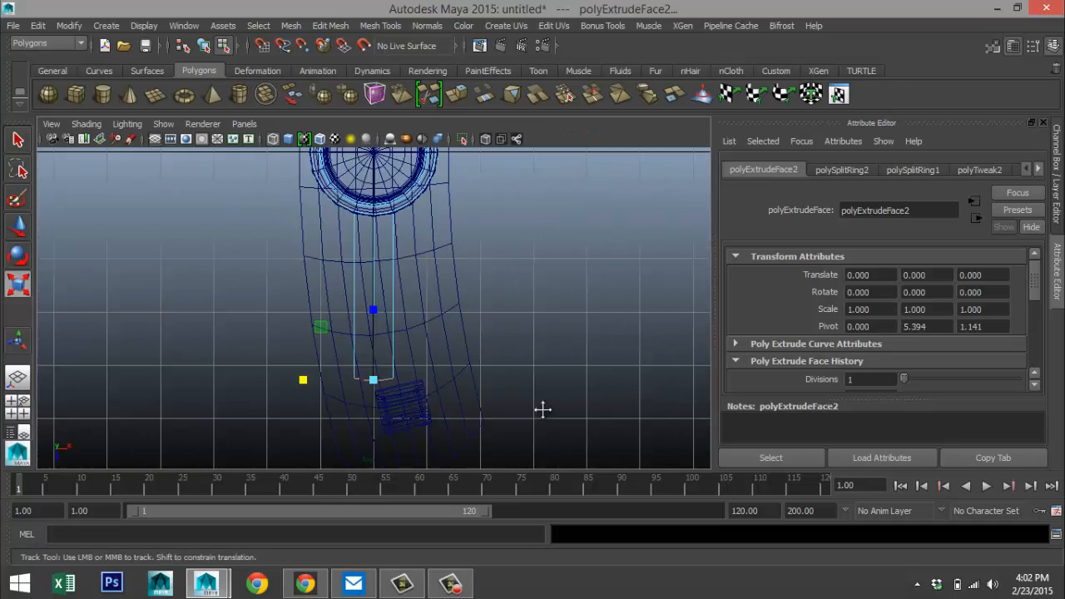
{"action": "scroll", "coordinate": [532, 381], "scroll_direction": "down", "scroll_amount": 3}
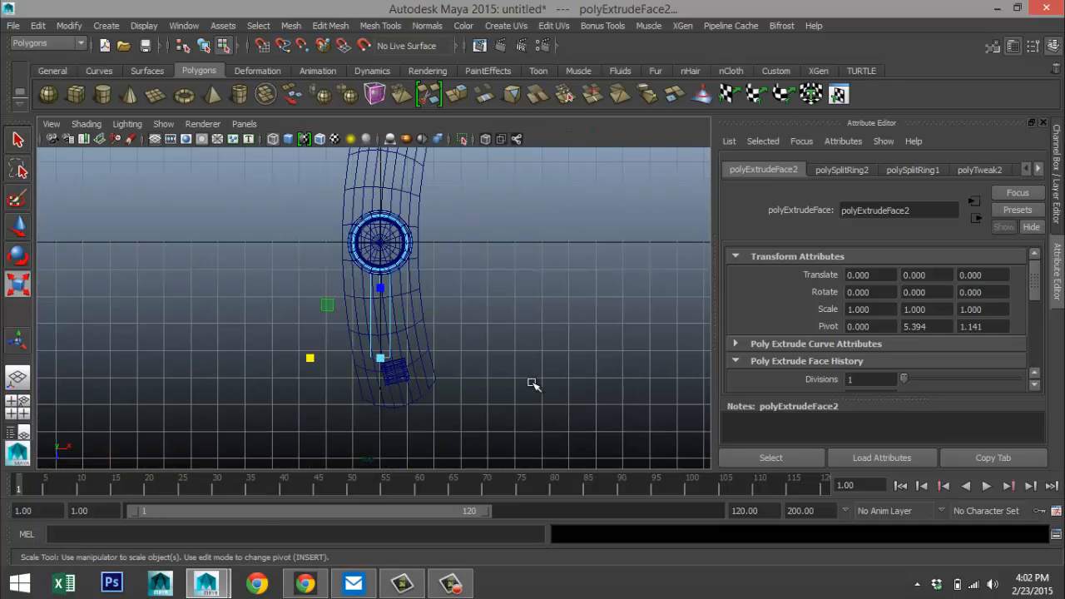
{"action": "scroll", "coordinate": [528, 387], "scroll_direction": "up", "scroll_amount": 2}
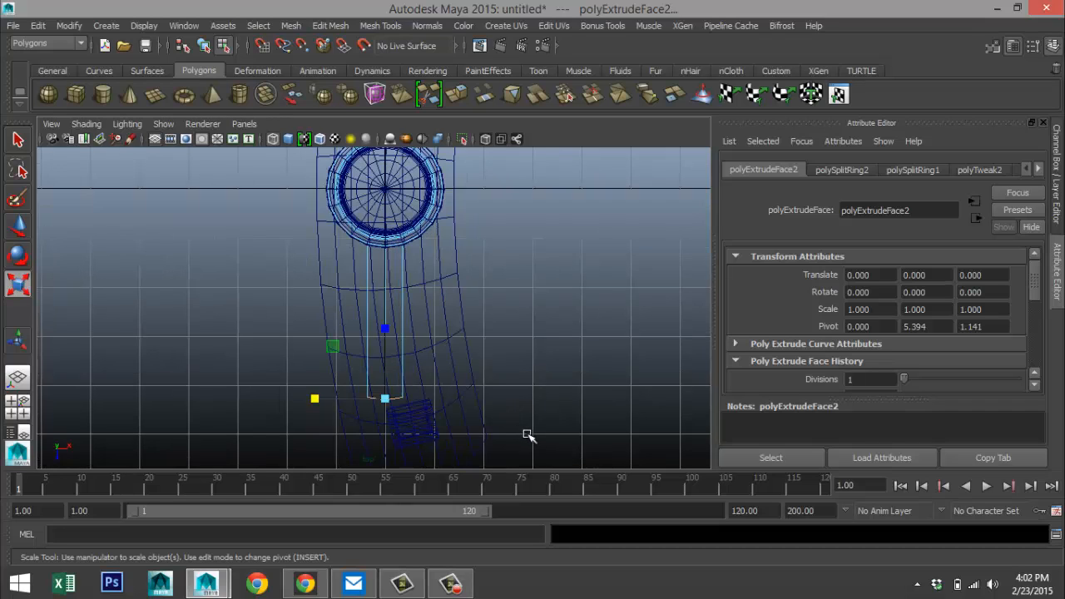
{"action": "key", "text": "w"}
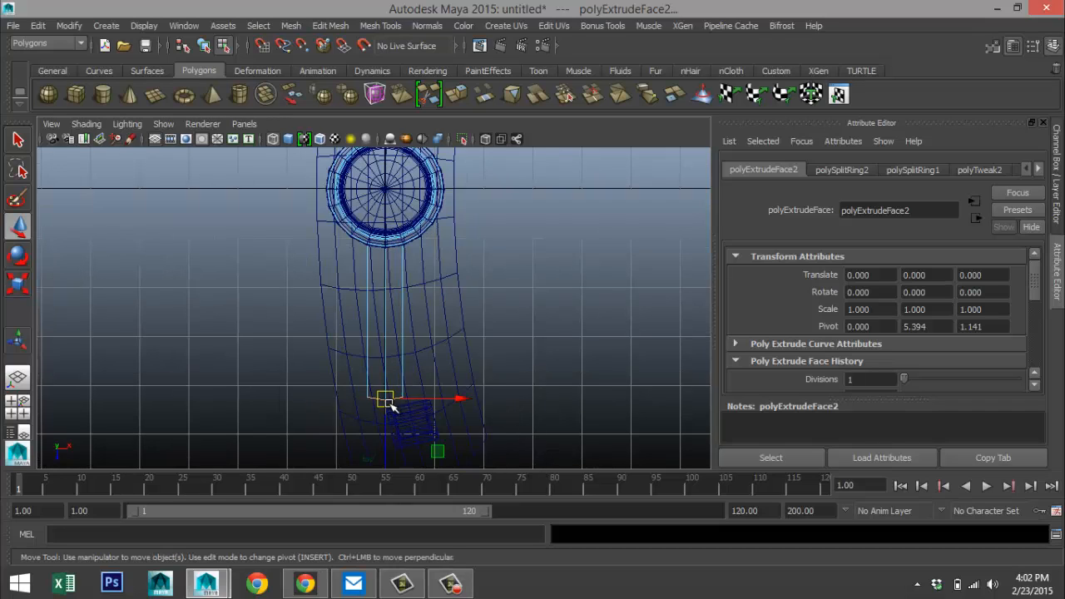
{"action": "left_click_drag", "start_coordinate": [387, 402], "coordinate": [412, 420]}
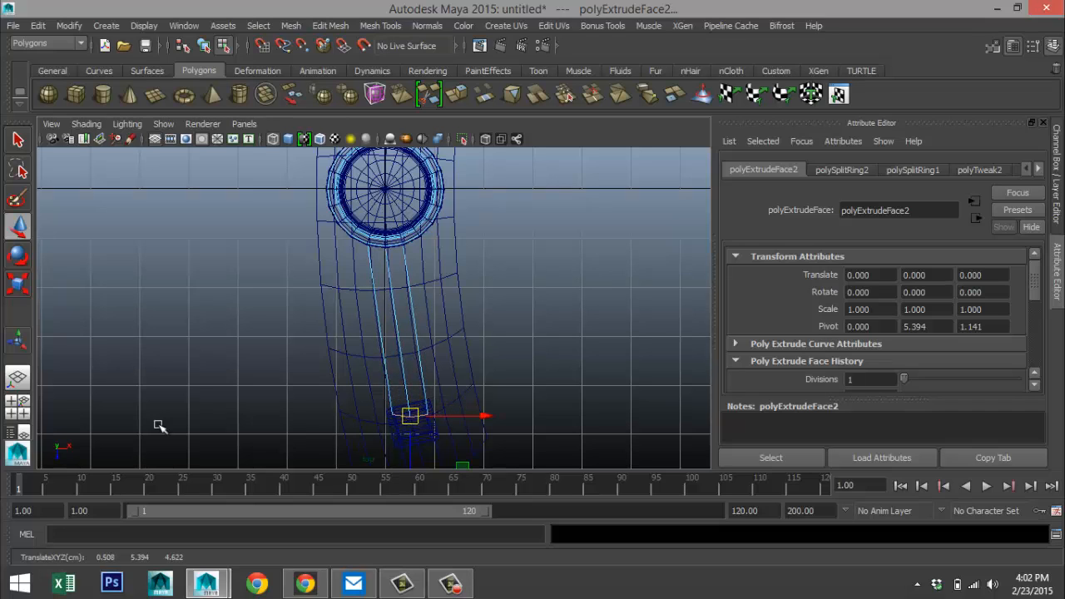
{"action": "left_click", "coordinate": [17, 406]}
{"action": "key", "text": "space"}
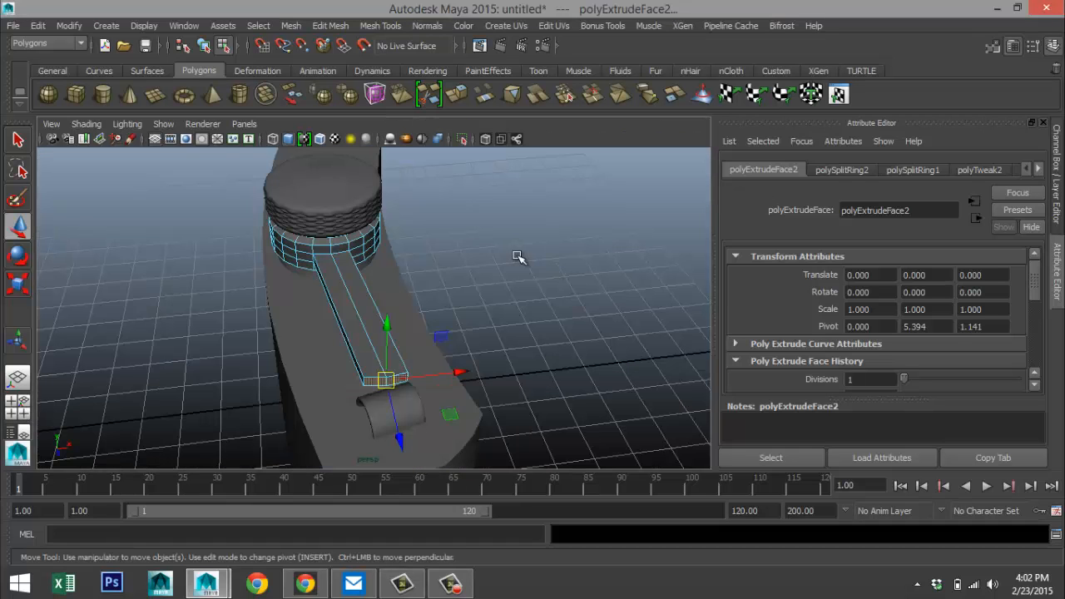
{"action": "scroll", "coordinate": [555, 348], "scroll_direction": "up", "scroll_amount": 3}
{"action": "left_click_drag", "start_coordinate": [460, 353], "coordinate": [277, 366], "text": "alt"}
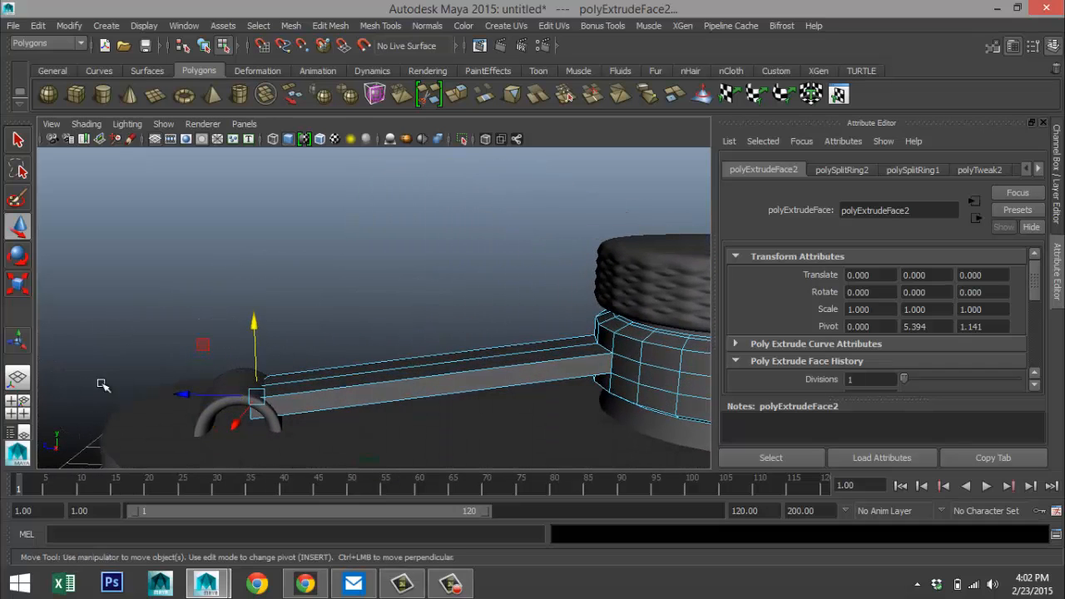
- Move the vertices at the arm's end to about Z 4.38, 4.46 and 4.54 cm so its end edge parallels the angled loop
{"action": "left_click", "coordinate": [18, 408]}
{"action": "key", "text": "space"}
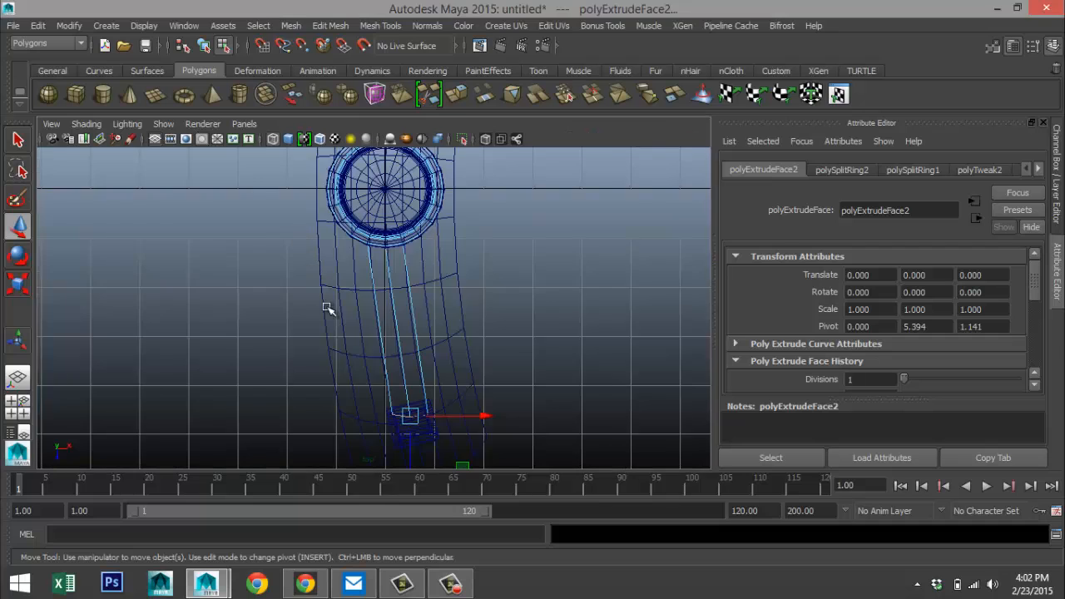
{"action": "key", "text": "f"}
{"action": "scroll", "coordinate": [391, 379], "scroll_direction": "down", "scroll_amount": 7}
{"action": "scroll", "coordinate": [391, 385], "scroll_direction": "up", "scroll_amount": 2}
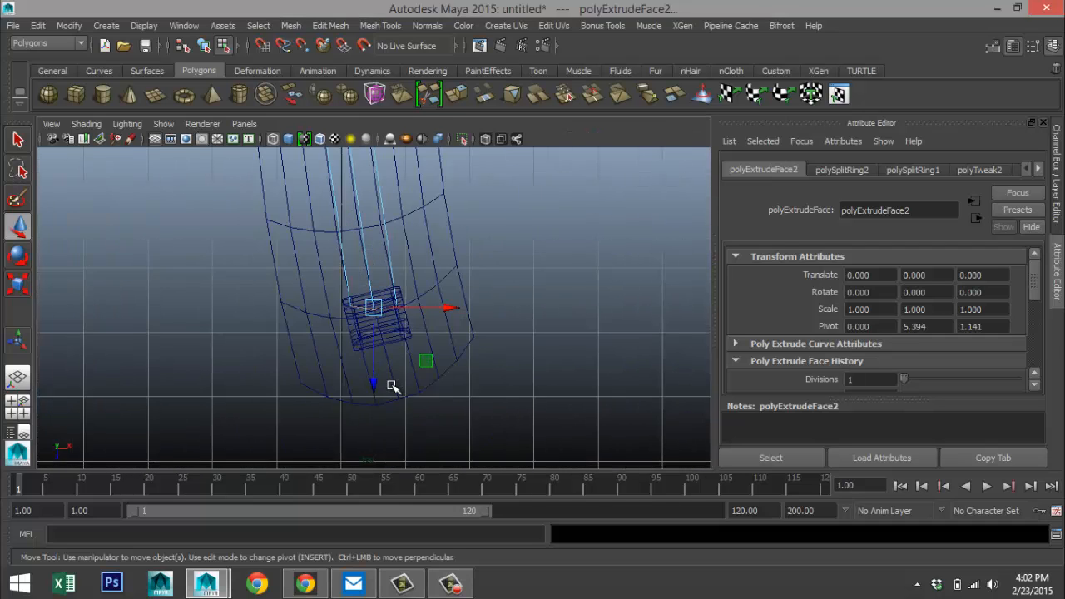
{"action": "scroll", "coordinate": [392, 385], "scroll_direction": "up", "scroll_amount": 4}
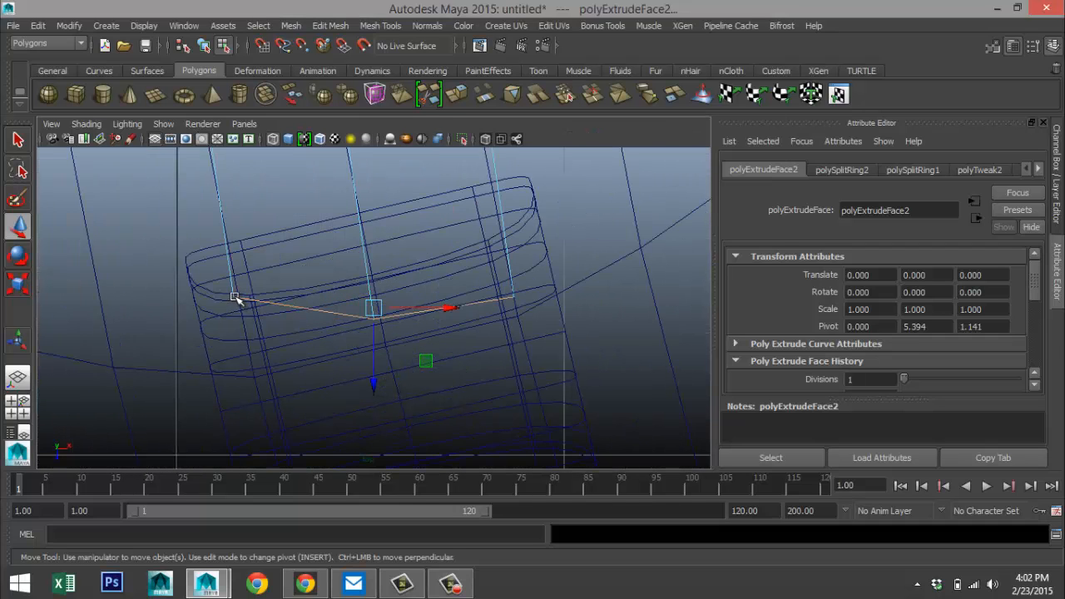
{"action": "right_click_drag", "start_coordinate": [233, 297], "coordinate": [178, 229]}
{"action": "left_click_drag", "start_coordinate": [507, 289], "coordinate": [497, 216]}
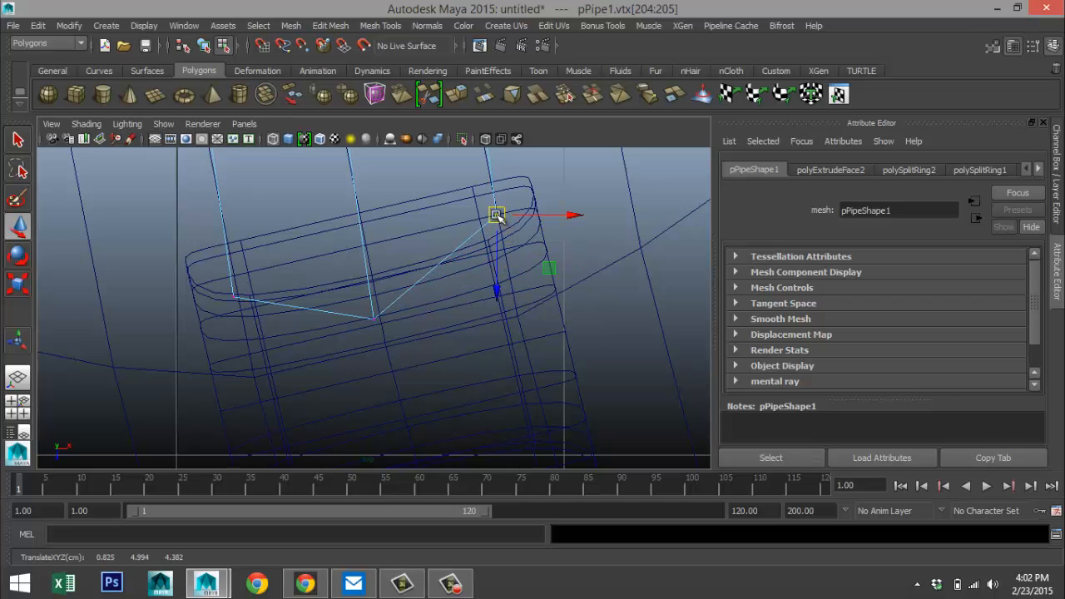
{"action": "left_click", "coordinate": [366, 313]}
{"action": "left_click_drag", "start_coordinate": [371, 316], "coordinate": [366, 244]}
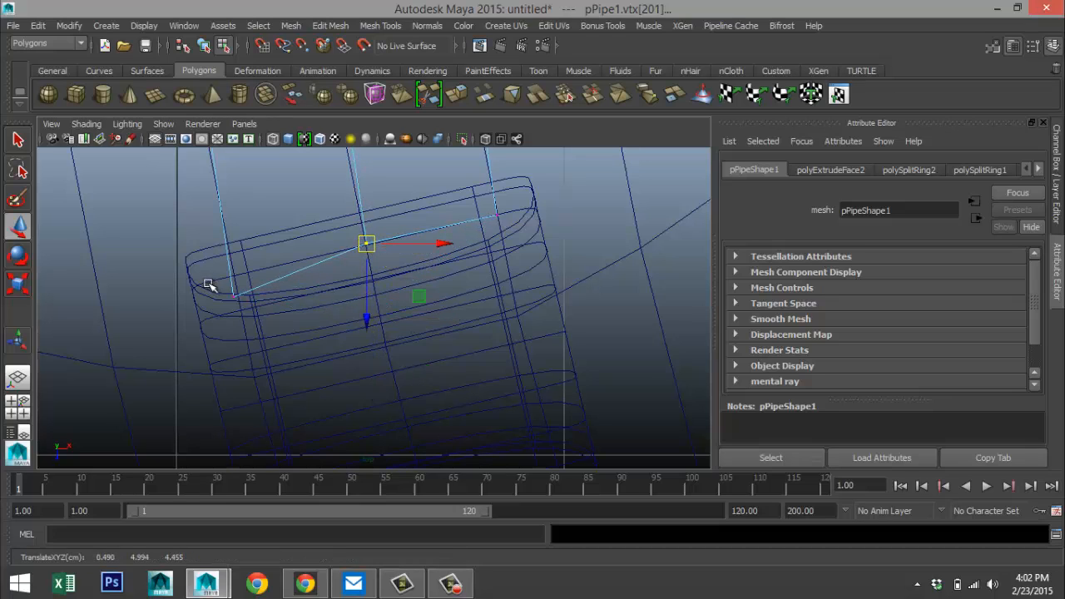
{"action": "left_click", "coordinate": [232, 297]}
{"action": "left_click_drag", "start_coordinate": [233, 297], "coordinate": [233, 277]}
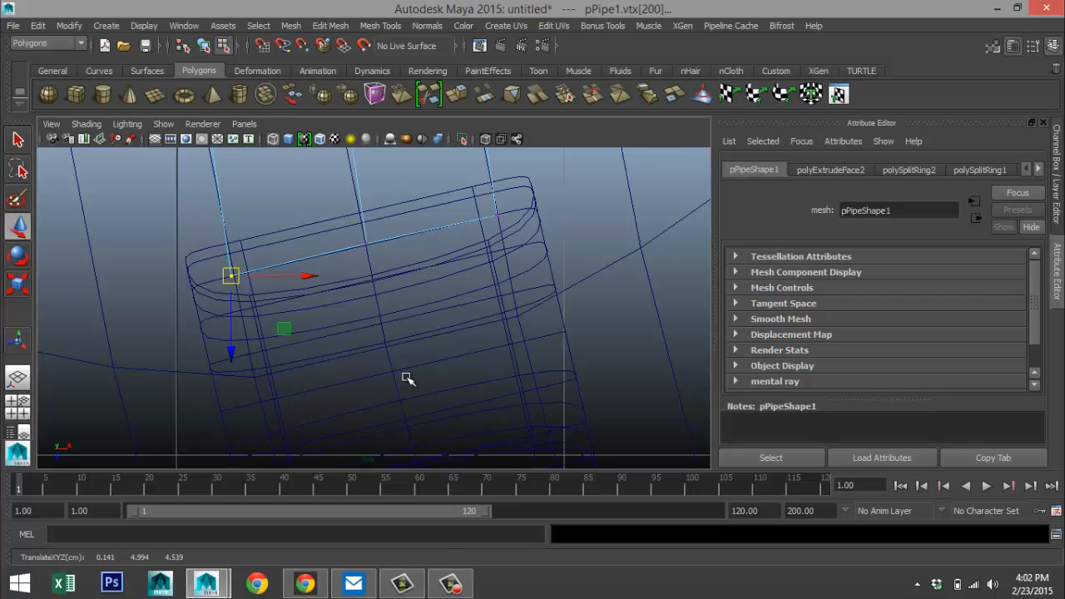
- In the perspective view, add the middle and far corner vertices of the arm end's upper edge to the vertex selection
{"action": "key", "text": "f"}
{"action": "left_click", "coordinate": [18, 406]}
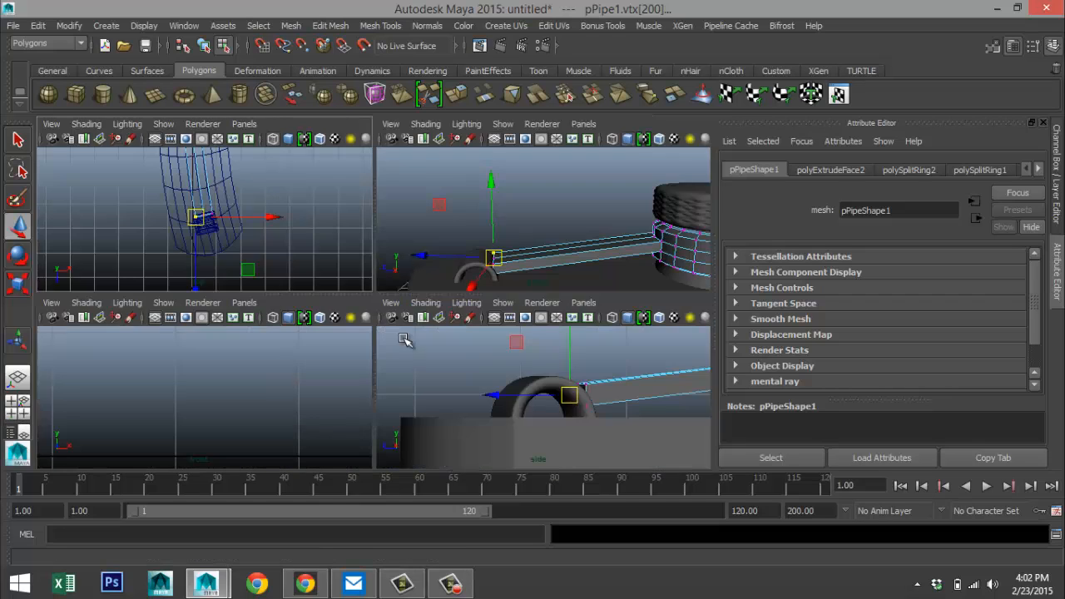
{"action": "key", "text": "space"}
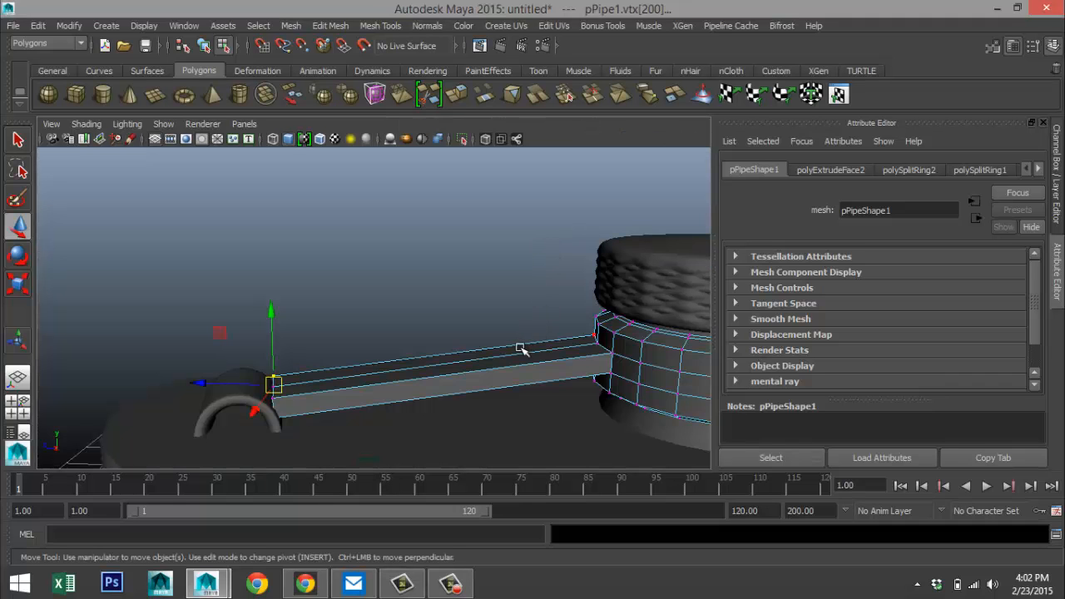
{"action": "scroll", "coordinate": [520, 348], "scroll_direction": "up", "scroll_amount": 3}
{"action": "left_click_drag", "start_coordinate": [341, 391], "coordinate": [294, 388], "text": "alt"}
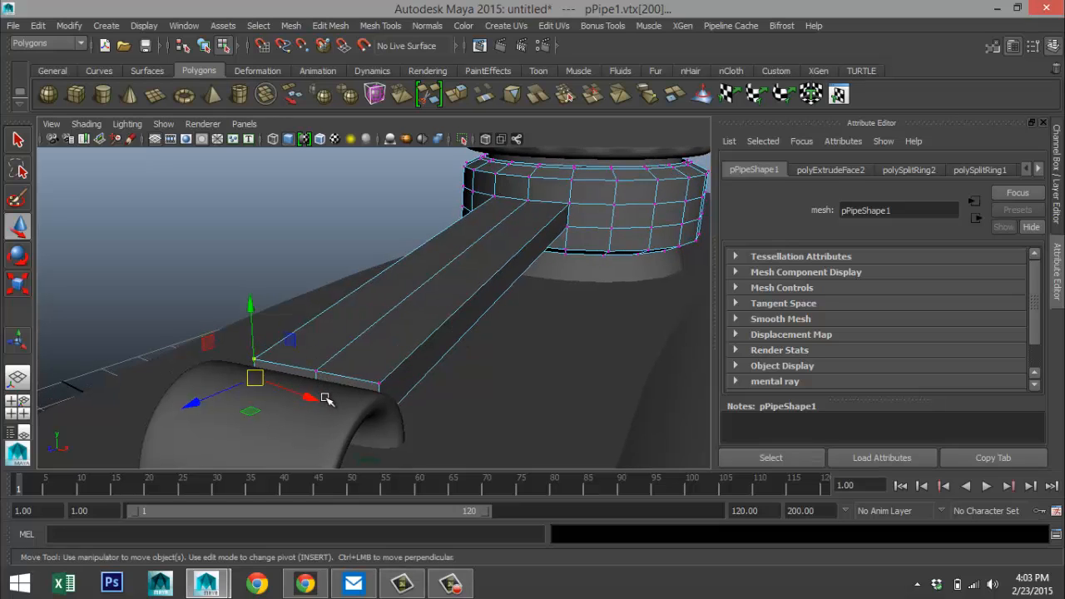
{"action": "left_click", "coordinate": [316, 371], "text": "shift"}
{"action": "left_click", "coordinate": [380, 385], "text": "shift"}
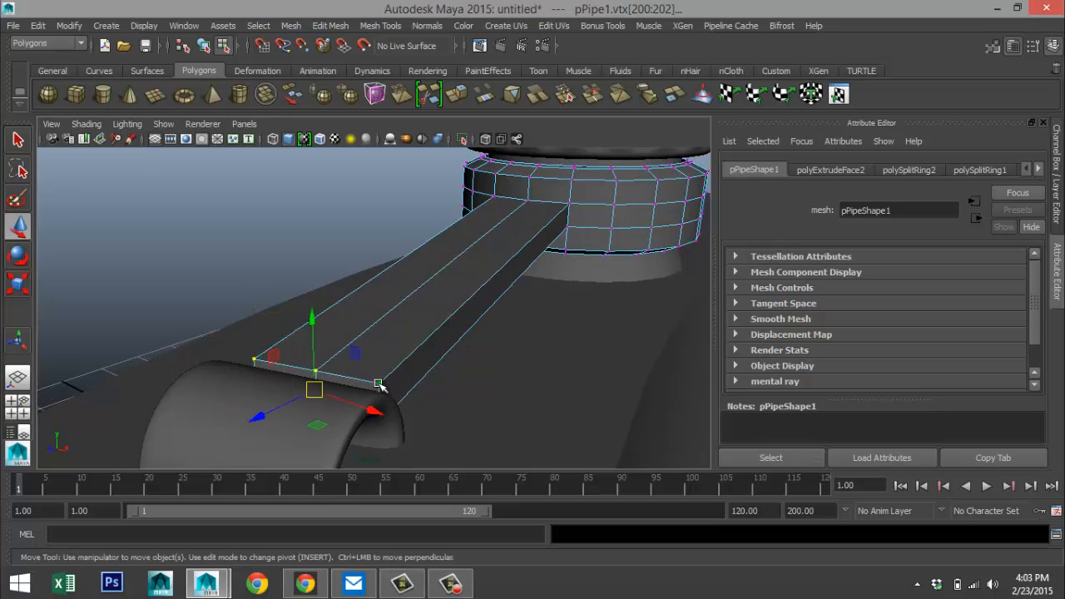
{"action": "left_click_drag", "start_coordinate": [259, 414], "coordinate": [267, 441]}
{"action": "left_click_drag", "start_coordinate": [481, 482], "coordinate": [400, 482]}
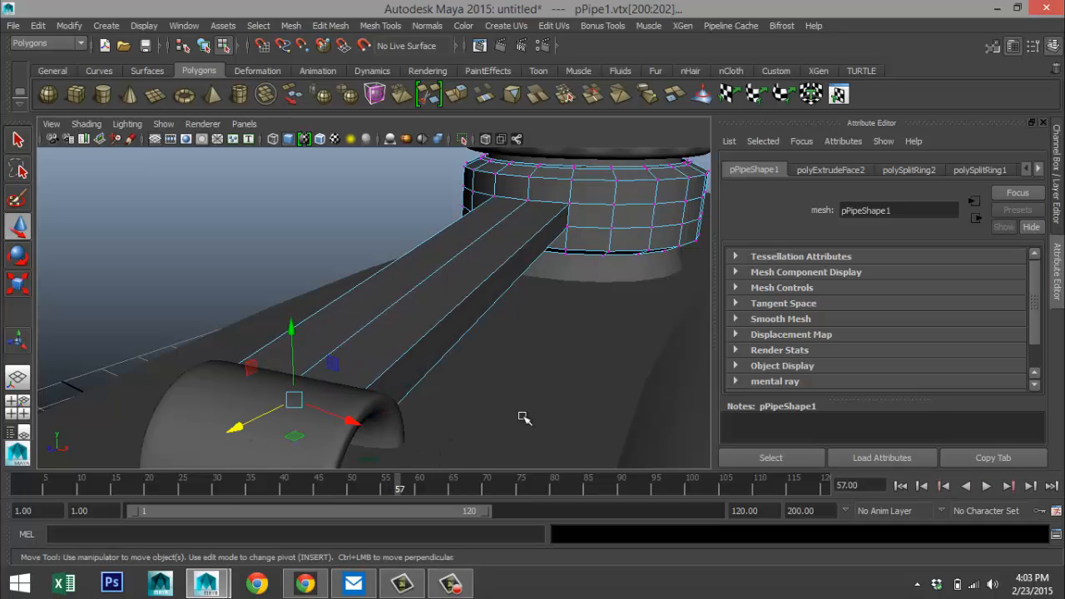
{"action": "left_click_drag", "start_coordinate": [521, 419], "coordinate": [701, 398], "text": "alt"}
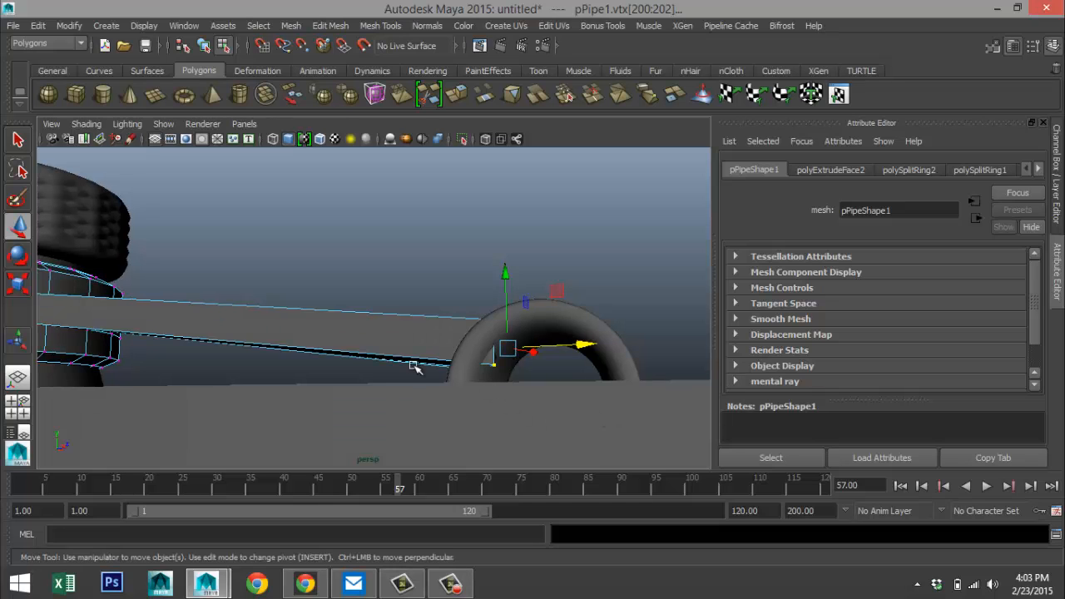
{"action": "left_click_drag", "start_coordinate": [413, 367], "coordinate": [415, 371], "text": "alt"}
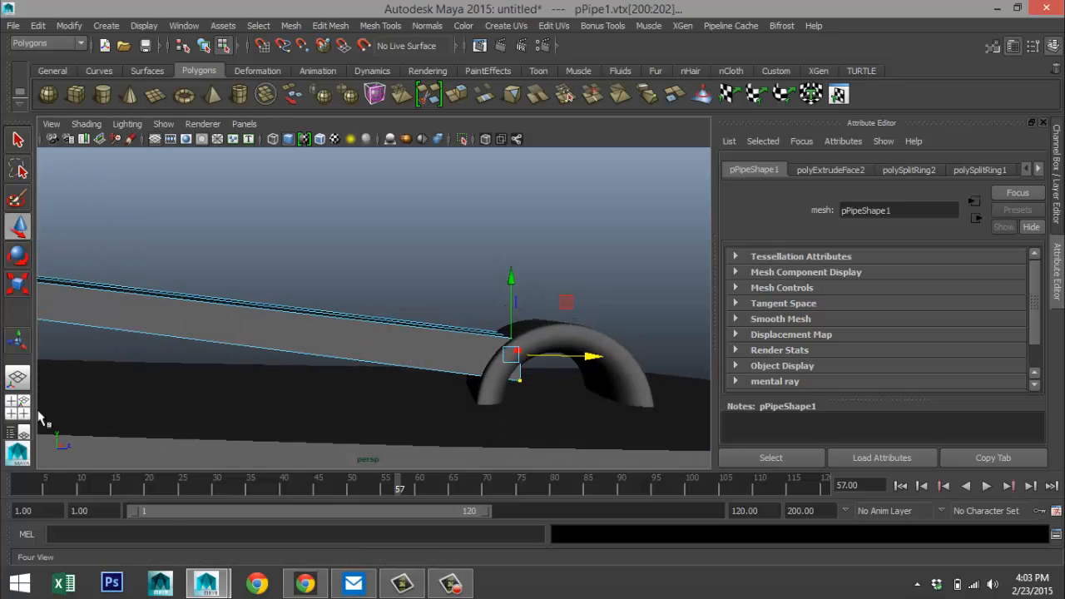
{"action": "key", "text": "ctrl+z"}
{"action": "key", "text": "ctrl+z"}
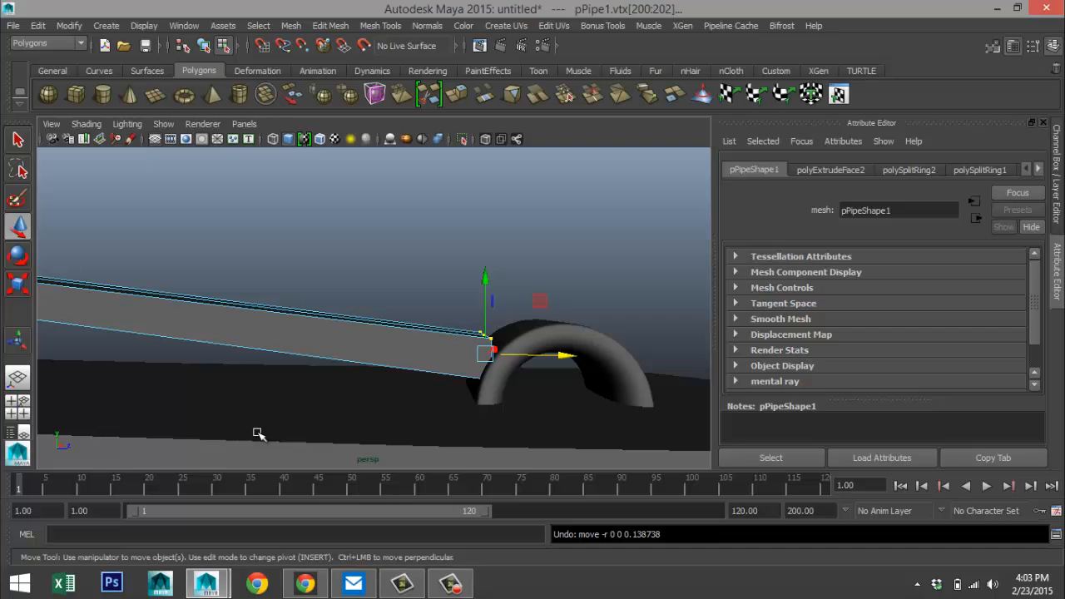
- Deselect the lower vertex at the arm's end and move the remaining upper vertices along Z into the loop, to about 4.59 cm
{"action": "mouse_move", "coordinate": [385, 391]}
{"action": "left_mouse_down", "text": "alt"}
{"action": "mouse_move", "coordinate": [352, 375]}
{"action": "mouse_move", "coordinate": [368, 392]}
{"action": "left_mouse_up", "text": "alt"}
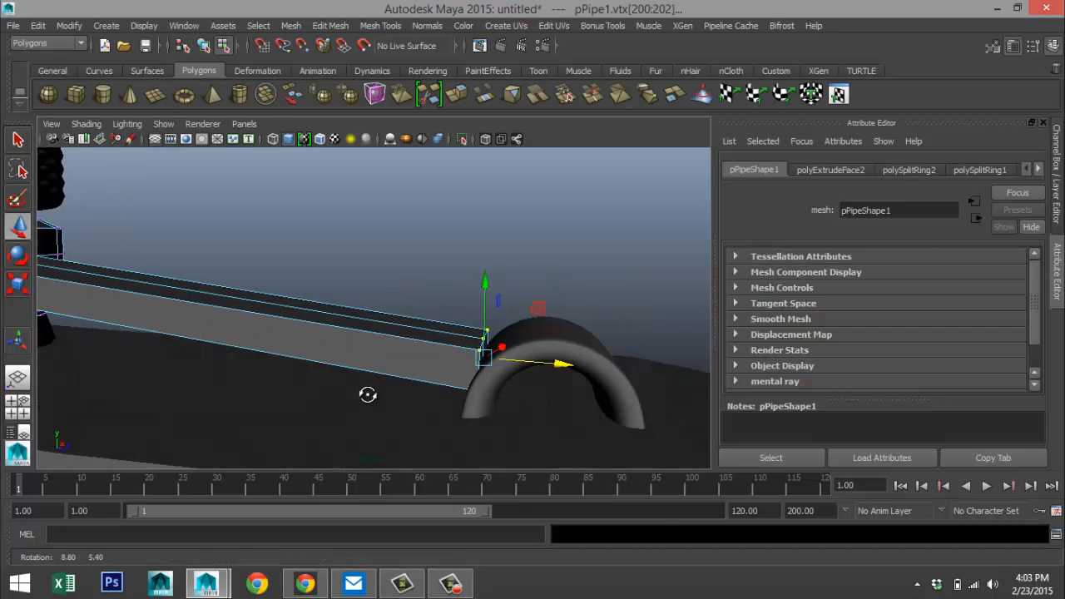
{"action": "key", "text": "4"}
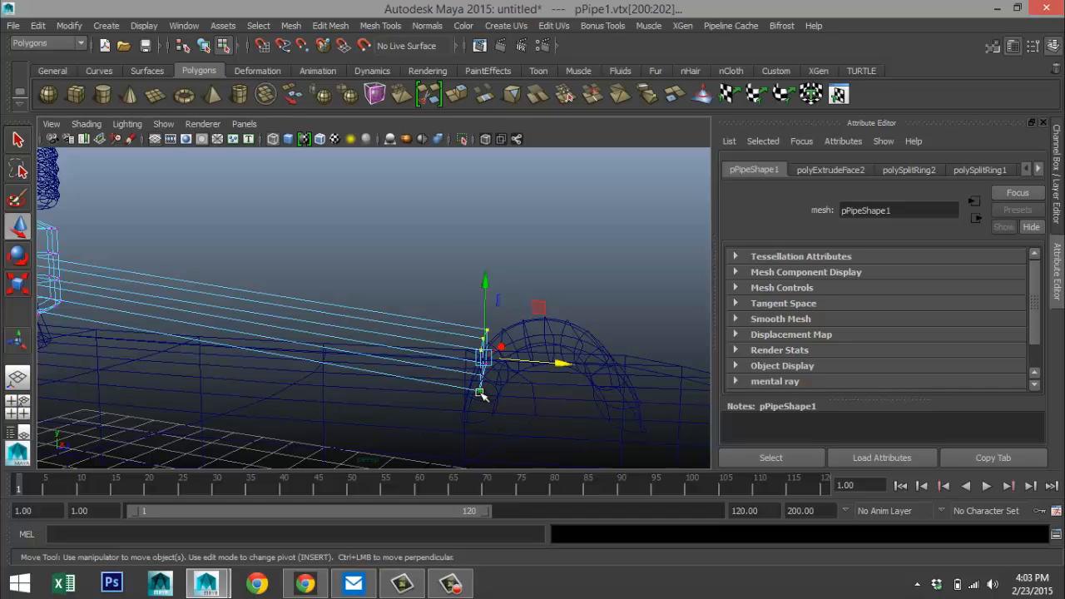
{"action": "left_click", "coordinate": [480, 392], "text": "ctrl"}
{"action": "left_click_drag", "start_coordinate": [565, 343], "coordinate": [588, 349]}
{"action": "key", "text": "5"}
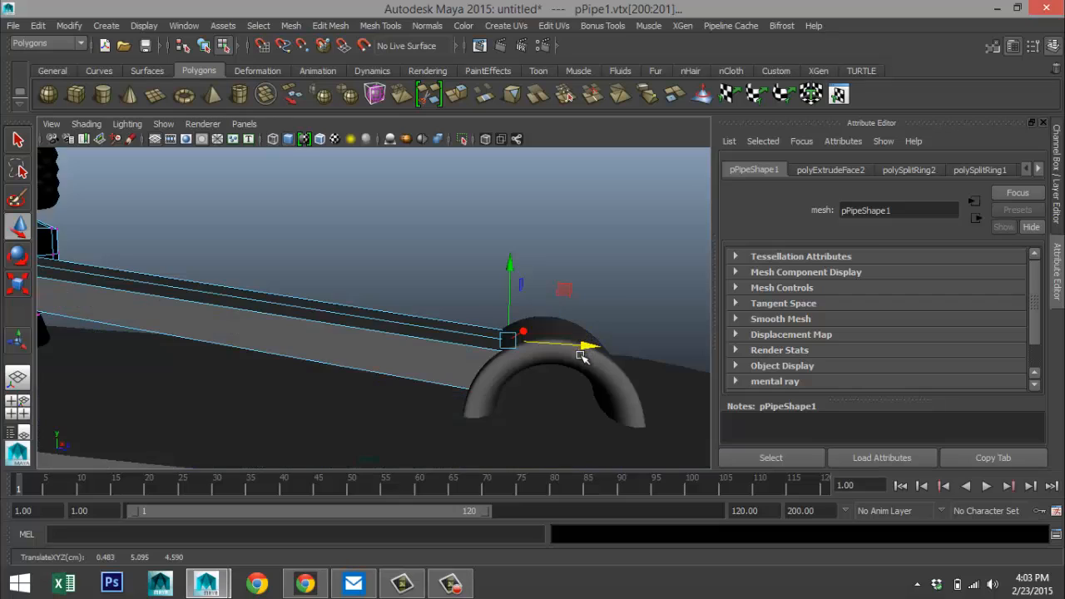
- Insert eight evenly spaced edge loops across the arm using the Insert Edge Loop Tool's Multiple edge loops option
{"action": "scroll", "coordinate": [565, 366], "scroll_direction": "down", "scroll_amount": 2}
{"action": "left_click_drag", "start_coordinate": [485, 398], "coordinate": [294, 407], "text": "alt"}
{"action": "middle_click_drag", "start_coordinate": [294, 407], "coordinate": [215, 377], "text": "alt"}
{"action": "left_click_drag", "start_coordinate": [215, 376], "coordinate": [358, 380], "text": "alt"}
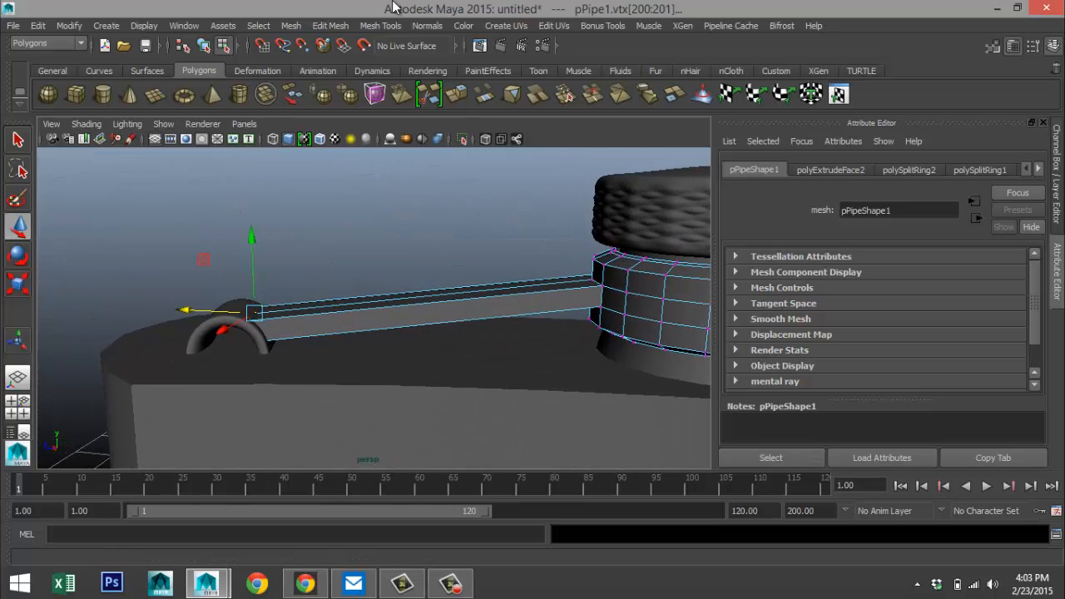
{"action": "left_click", "coordinate": [381, 25]}
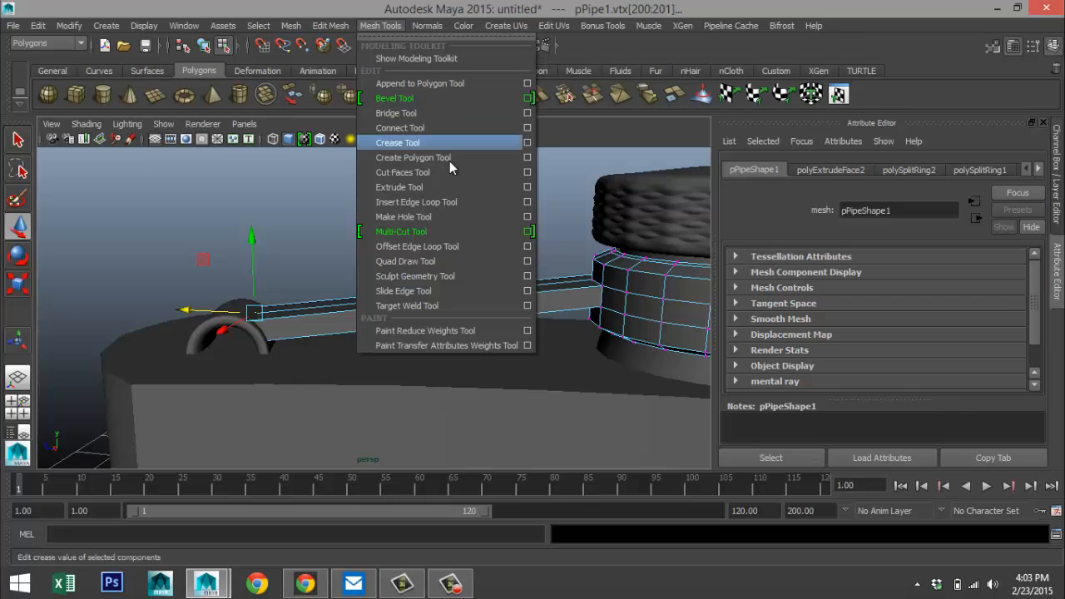
{"action": "left_click", "coordinate": [528, 202]}
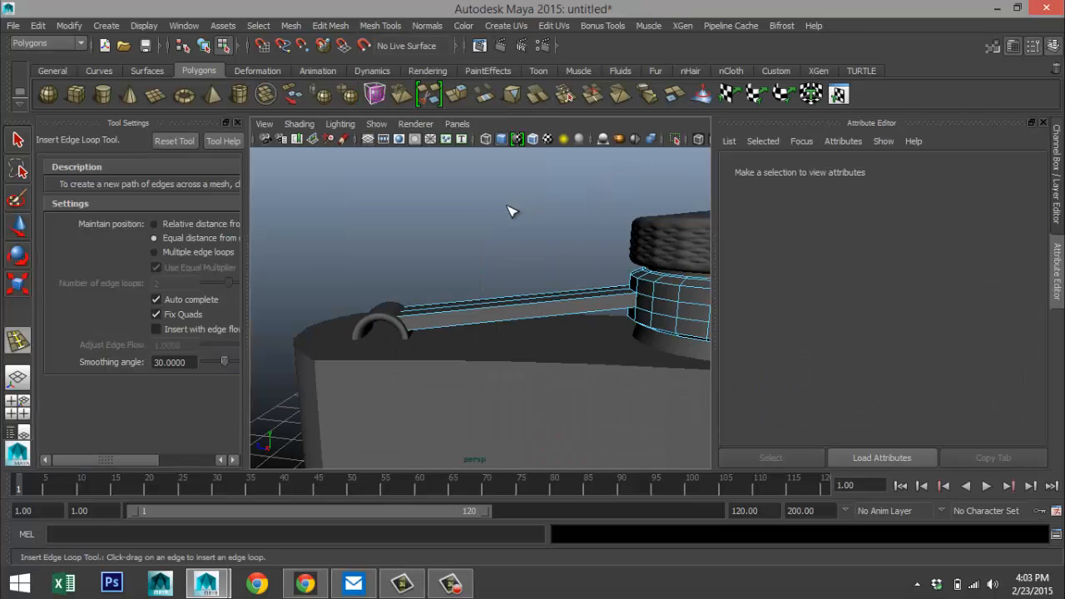
{"action": "left_click", "coordinate": [154, 252]}
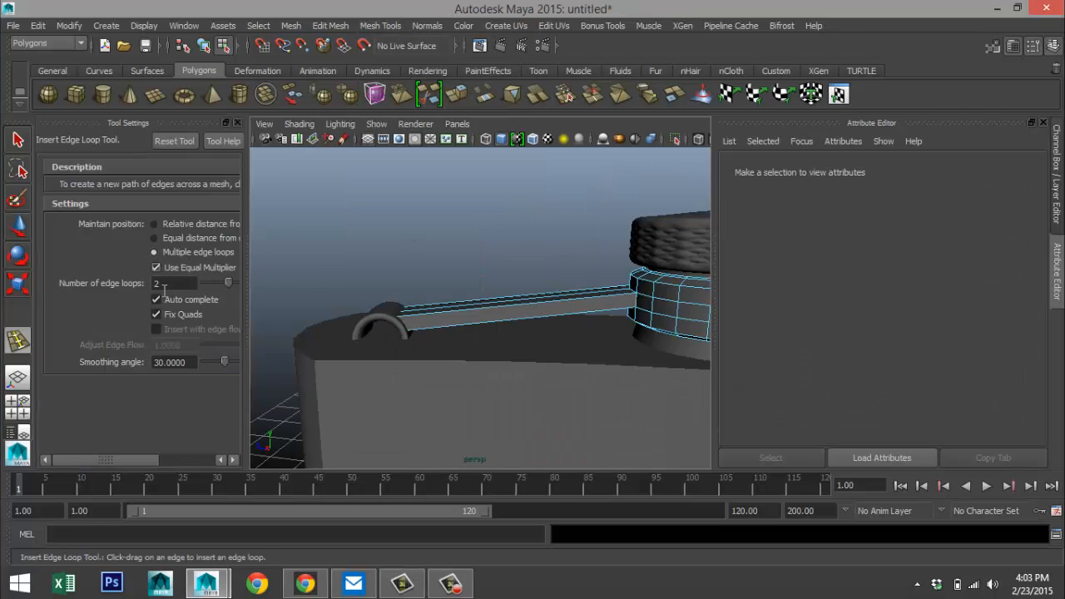
{"action": "type", "text": "8"}
{"action": "left_click_drag", "start_coordinate": [519, 309], "coordinate": [519, 334]}
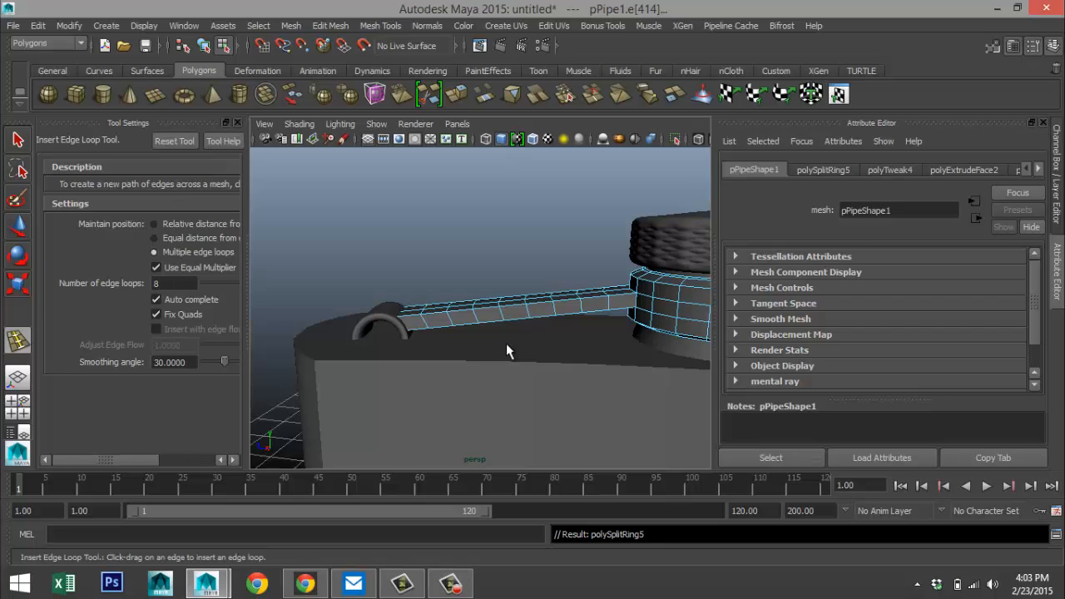
{"action": "key", "text": "q"}
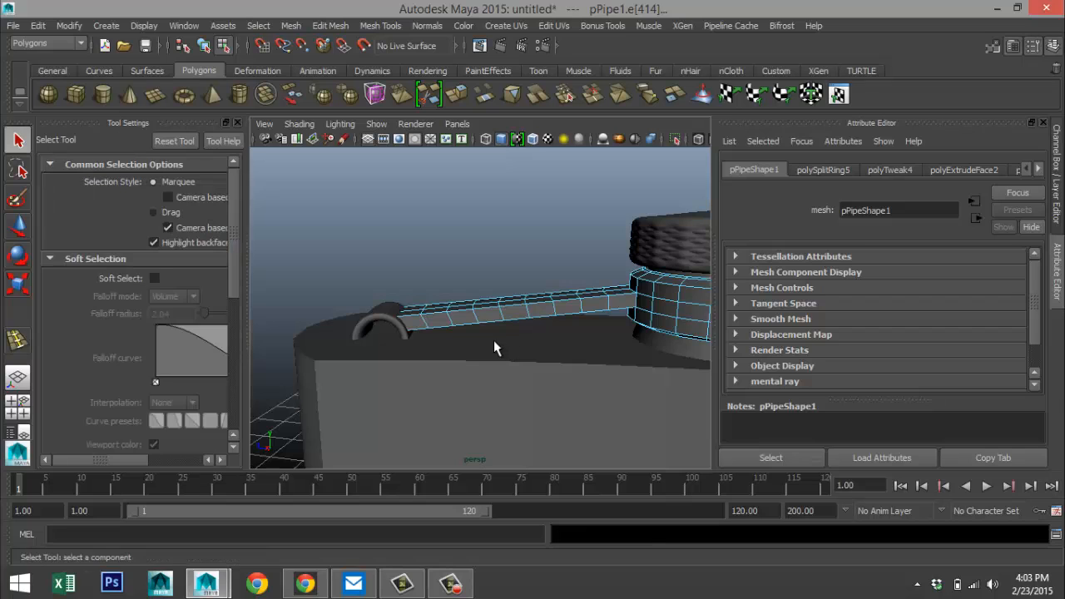
{"action": "left_click", "coordinate": [237, 123]}
- In the side view, select the vertices of all eight new loops on the arm and raise them slightly, to about Y 5.22 cm
{"action": "left_click", "coordinate": [19, 408]}
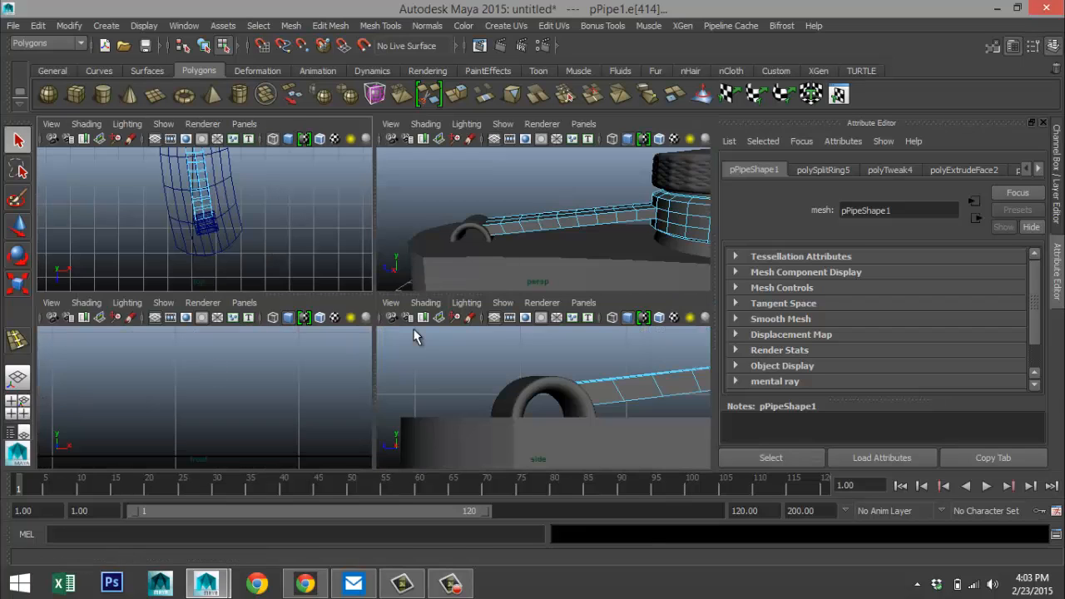
{"action": "scroll", "coordinate": [238, 422], "scroll_direction": "down", "scroll_amount": 5}
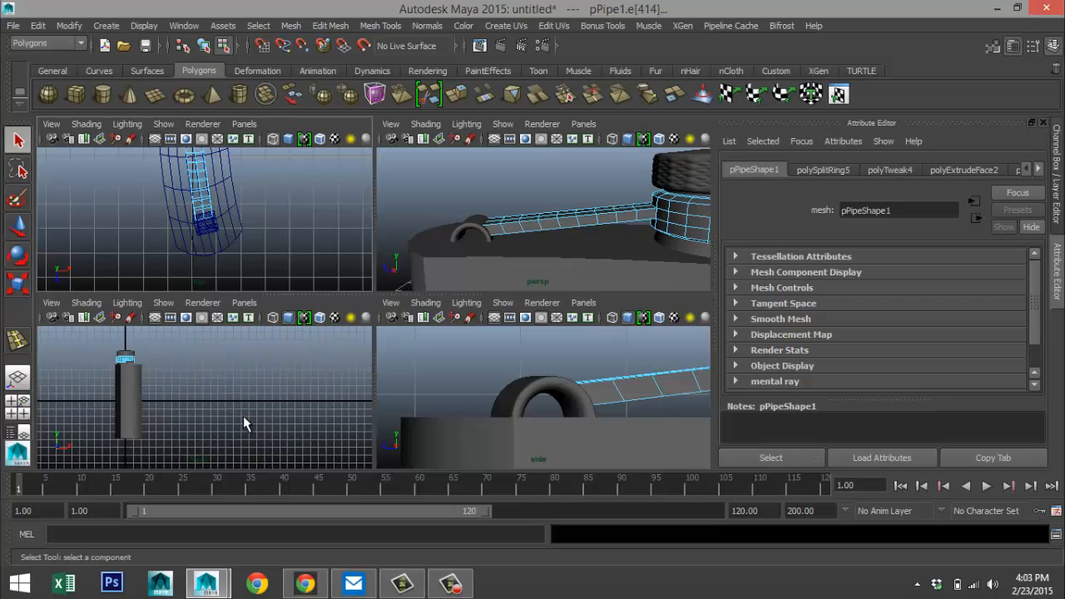
{"action": "scroll", "coordinate": [565, 403], "scroll_direction": "down", "scroll_amount": 3}
{"action": "key", "text": "space"}
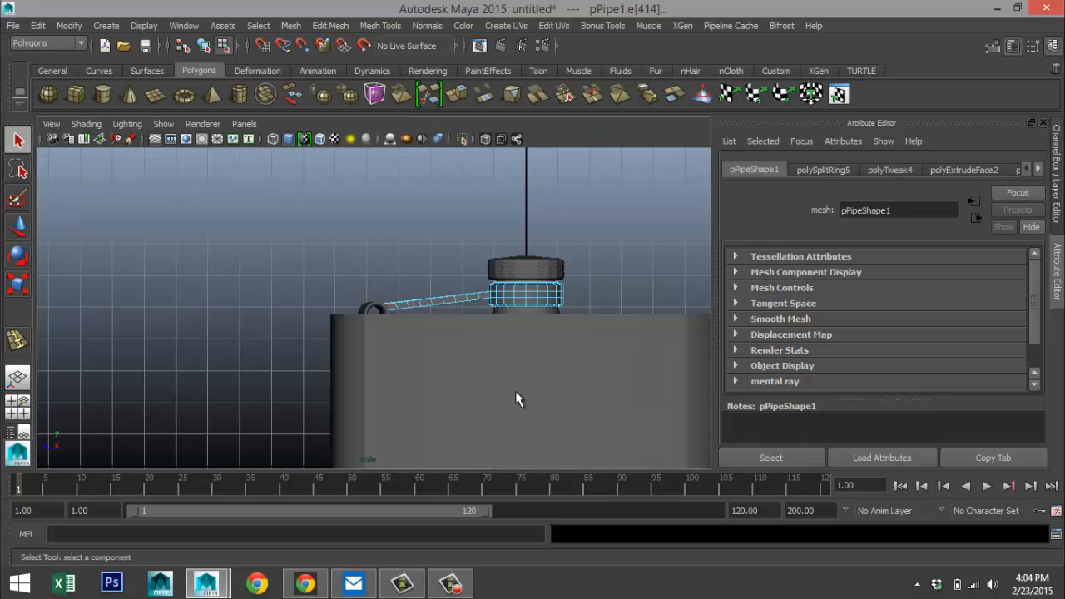
{"action": "scroll", "coordinate": [455, 390], "scroll_direction": "up", "scroll_amount": 5}
{"action": "scroll", "coordinate": [440, 383], "scroll_direction": "down", "scroll_amount": 5}
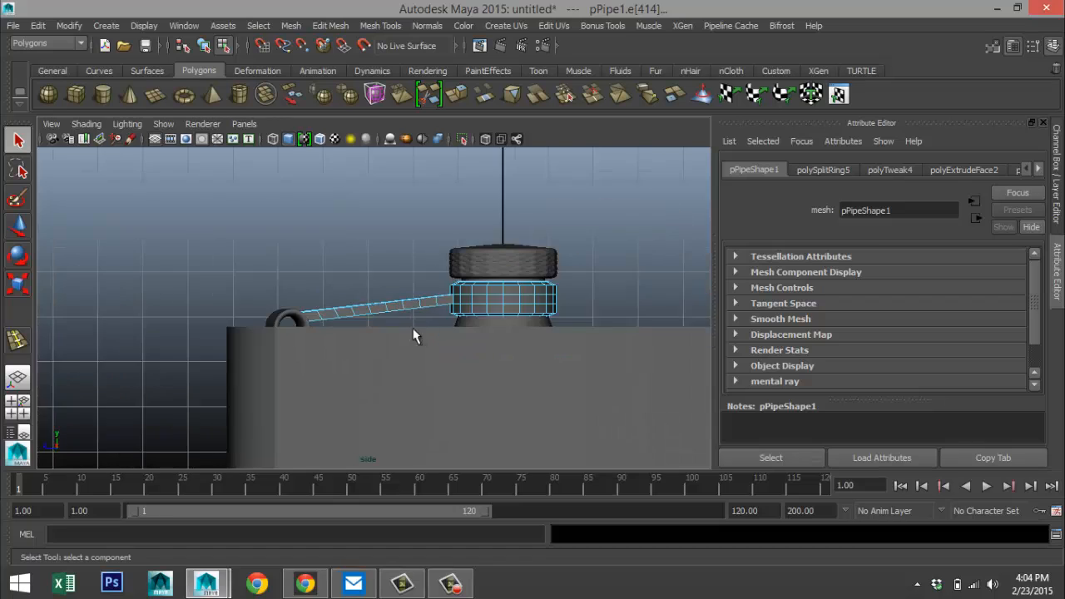
{"action": "scroll", "coordinate": [408, 328], "scroll_direction": "up", "scroll_amount": 2}
{"action": "scroll", "coordinate": [405, 328], "scroll_direction": "up", "scroll_amount": 2}
{"action": "right_click_drag", "start_coordinate": [485, 228], "coordinate": [420, 241]}
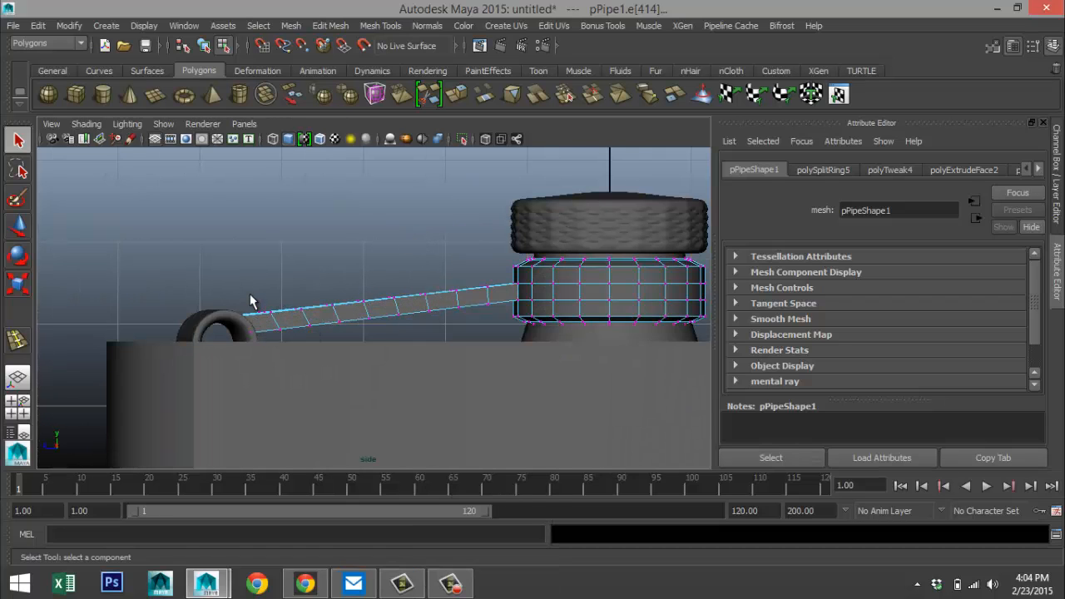
{"action": "left_click_drag", "start_coordinate": [305, 335], "coordinate": [504, 334]}
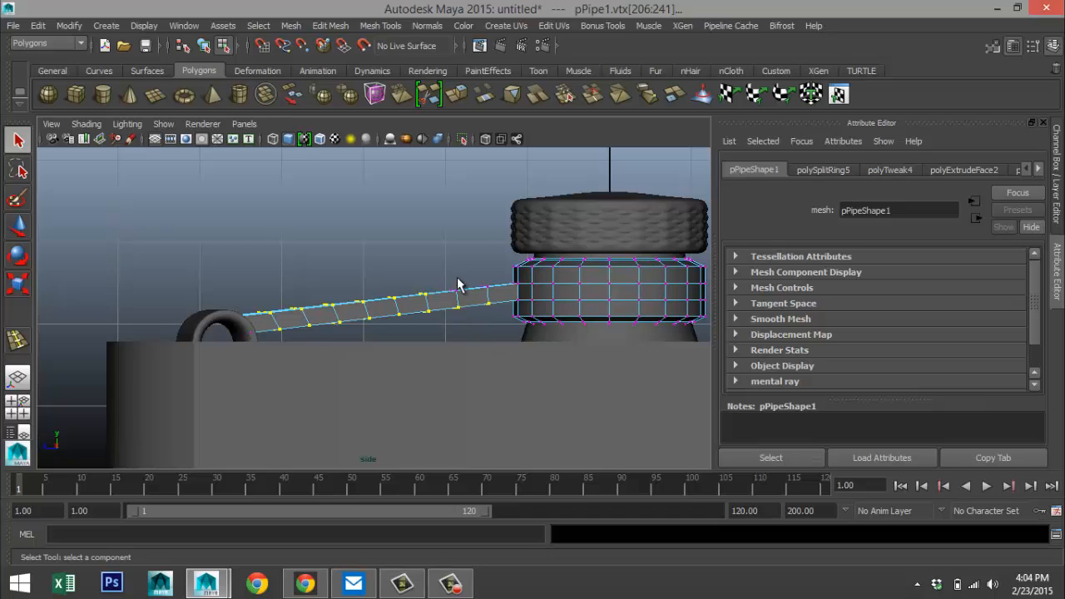
{"action": "left_click_drag", "start_coordinate": [487, 290], "coordinate": [509, 301], "text": "shift"}
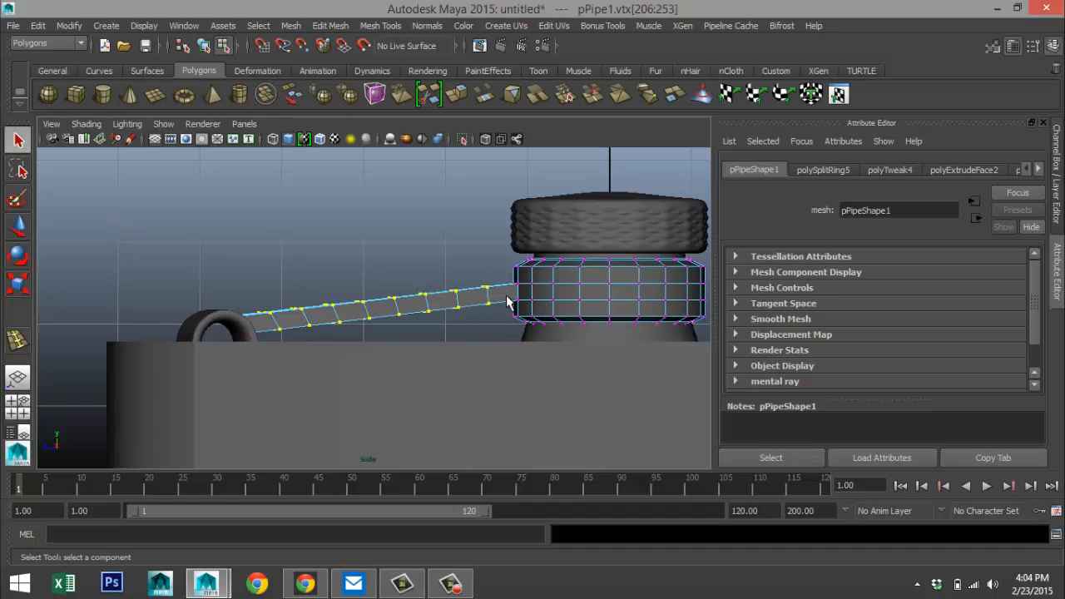
{"action": "key", "text": "w"}
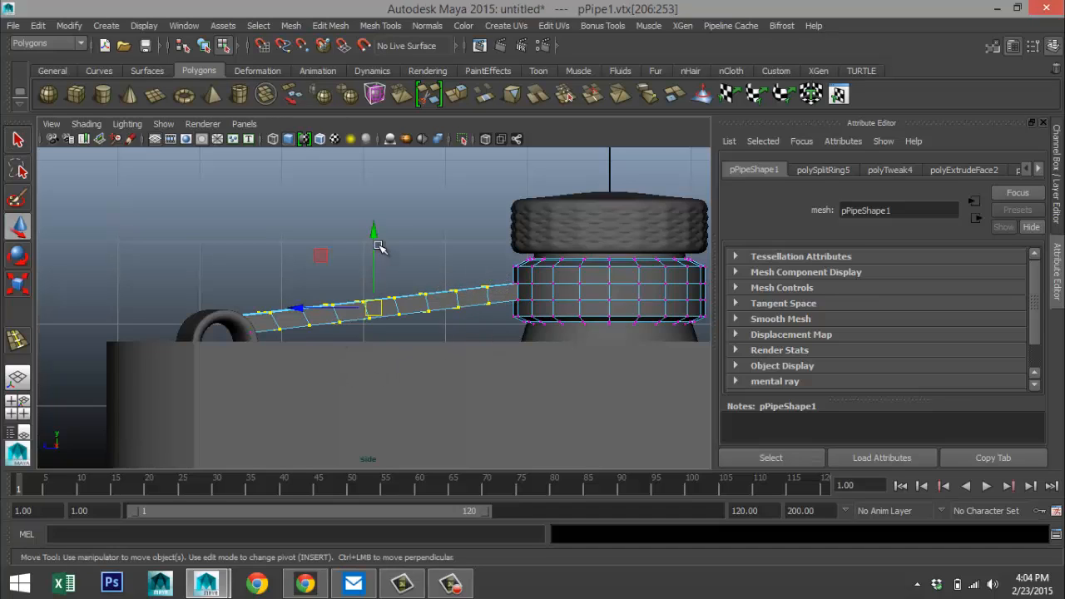
{"action": "left_click_drag", "start_coordinate": [376, 232], "coordinate": [375, 232]}
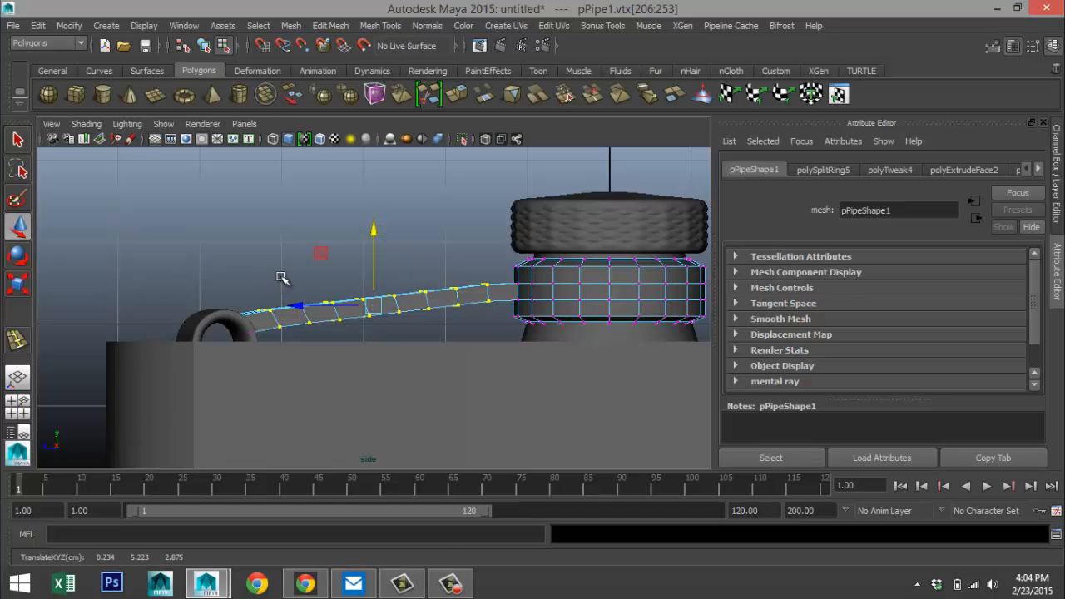
- Raise successively narrower groups of the arm's middle vertices into a gentle arch, with the central two loops at about Y 5.28 cm
{"action": "left_click_drag", "start_coordinate": [289, 274], "coordinate": [470, 334]}
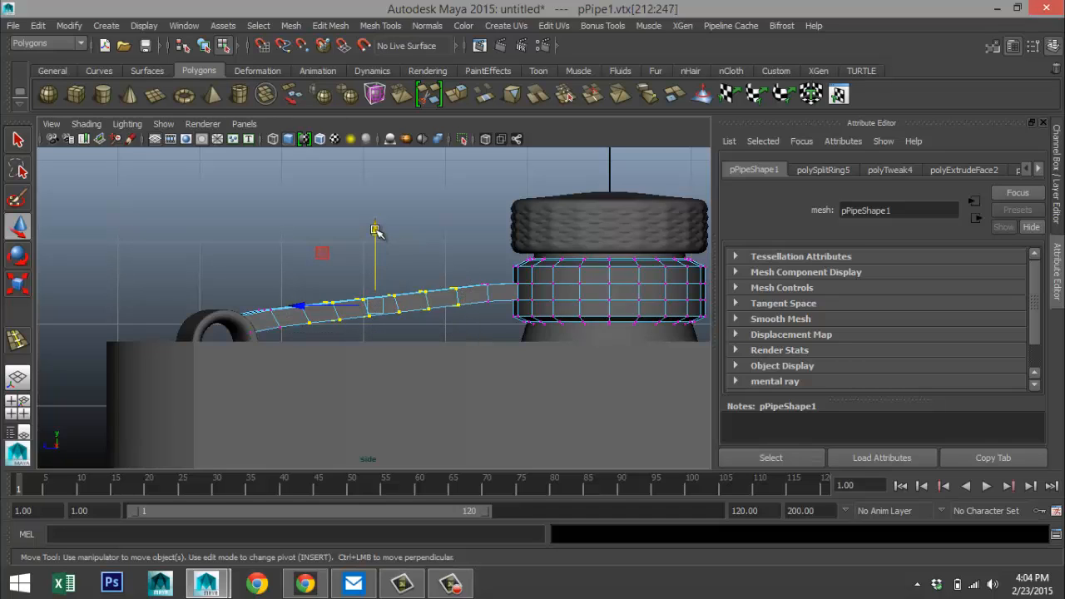
{"action": "left_click_drag", "start_coordinate": [376, 230], "coordinate": [377, 231]}
{"action": "left_click_drag", "start_coordinate": [314, 280], "coordinate": [440, 332]}
{"action": "left_click_drag", "start_coordinate": [375, 228], "coordinate": [377, 227]}
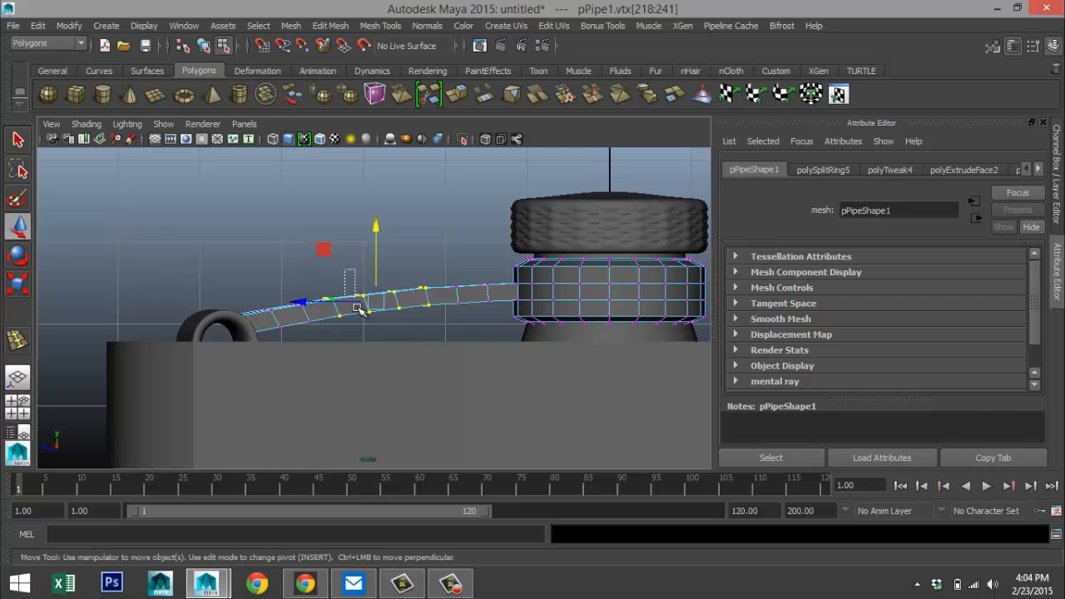
{"action": "left_click_drag", "start_coordinate": [346, 281], "coordinate": [407, 338]}
{"action": "scroll", "coordinate": [378, 232], "scroll_direction": "up", "scroll_amount": 1}
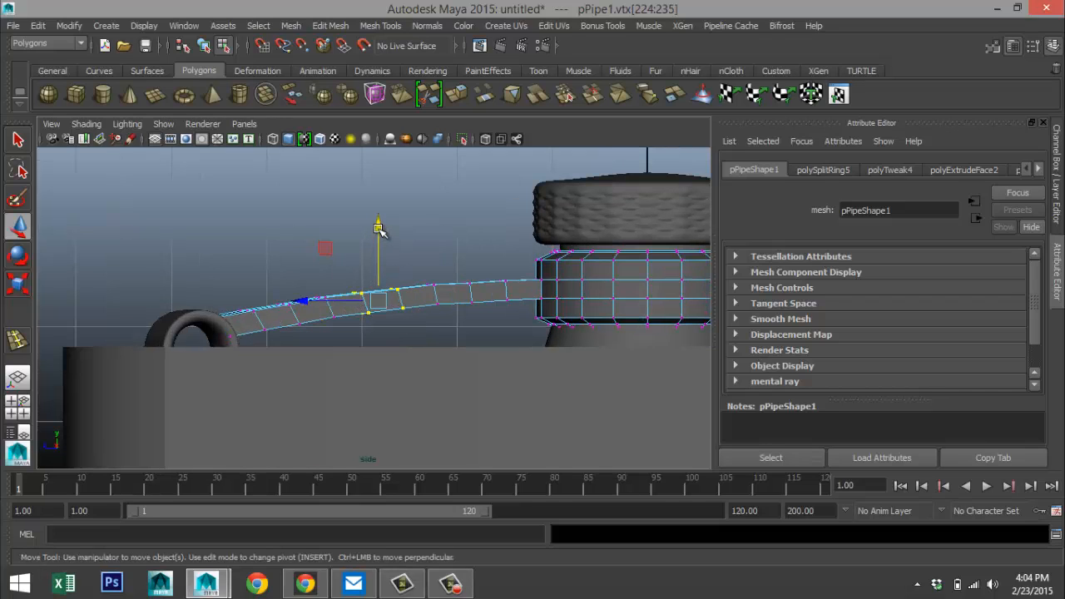
{"action": "left_click_drag", "start_coordinate": [378, 231], "coordinate": [381, 228]}
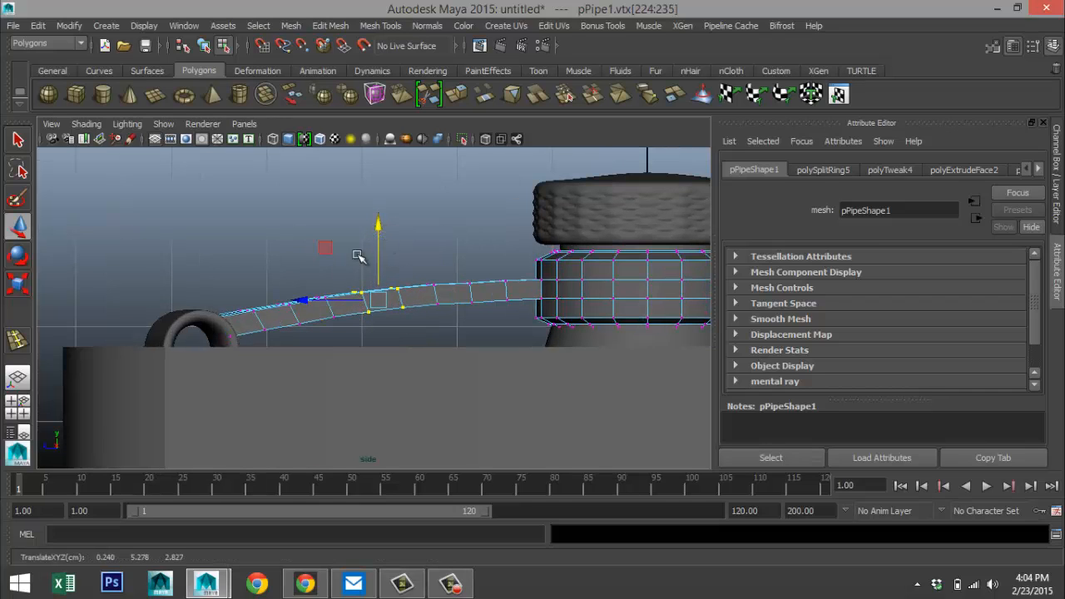
- In the perspective view, preview the neck ring and arm smoothed in object mode, examine the arm's end, and restore the unsmoothed display
{"action": "left_click", "coordinate": [18, 406]}
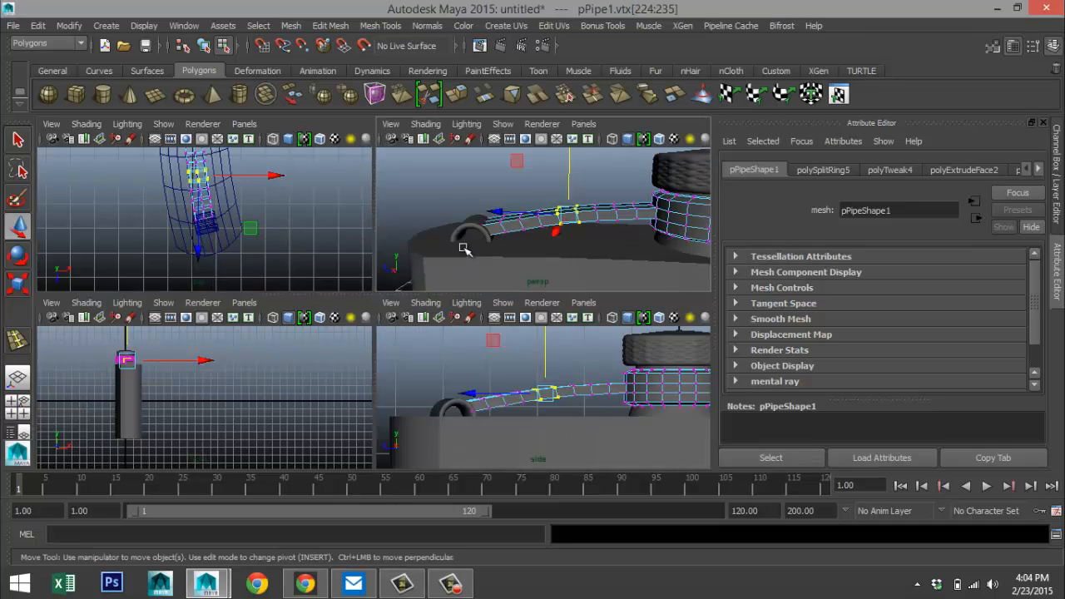
{"action": "key", "text": "space"}
{"action": "left_click_drag", "start_coordinate": [337, 355], "coordinate": [323, 321], "text": "alt"}
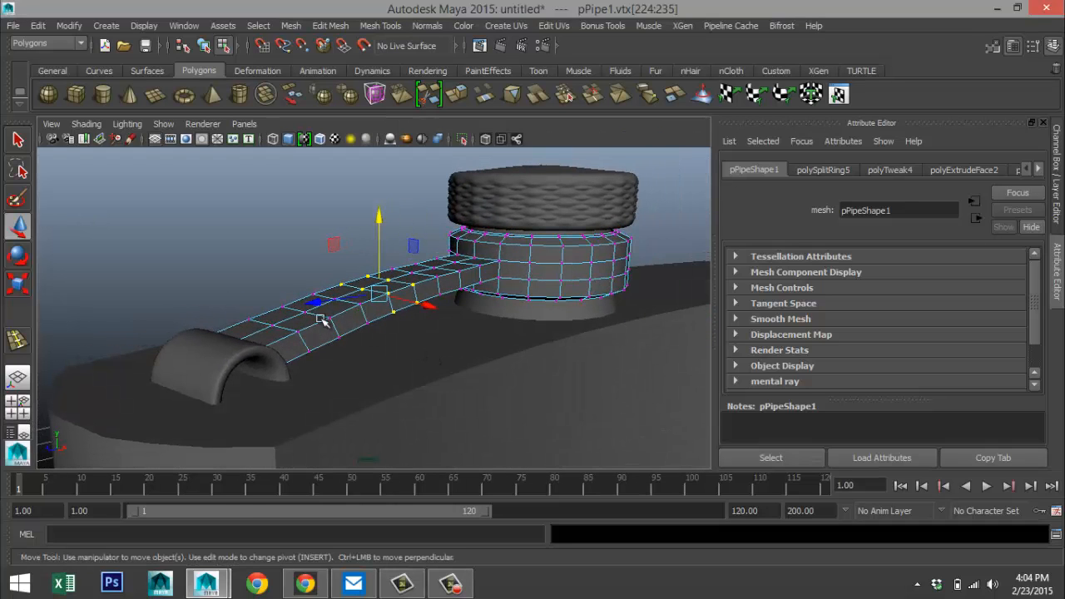
{"action": "right_click_drag", "start_coordinate": [320, 329], "coordinate": [335, 321]}
{"action": "right_click_drag", "start_coordinate": [403, 223], "coordinate": [408, 212]}
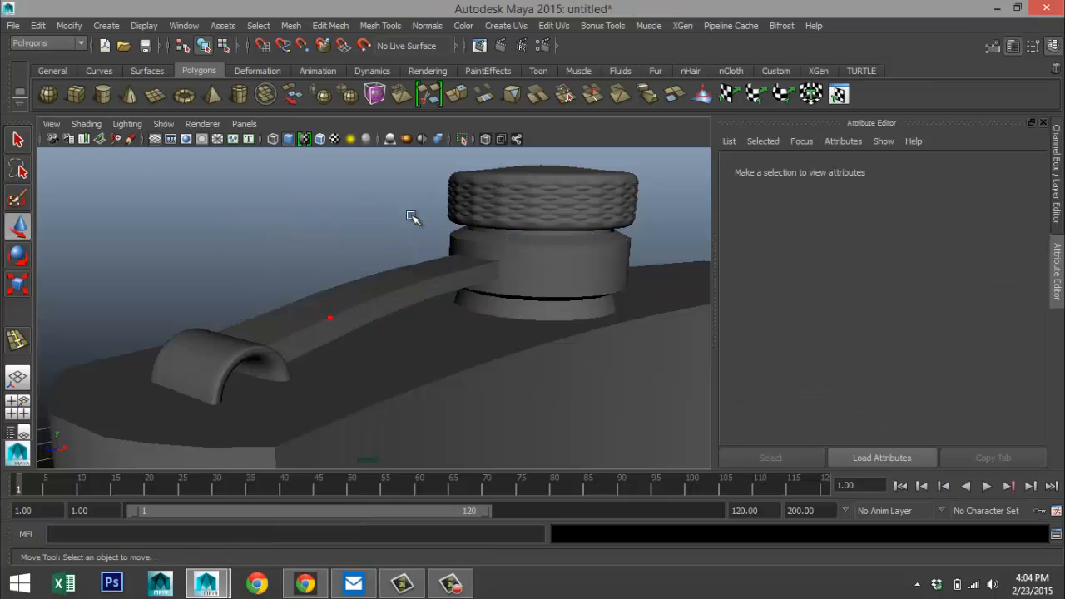
{"action": "left_click", "coordinate": [440, 284]}
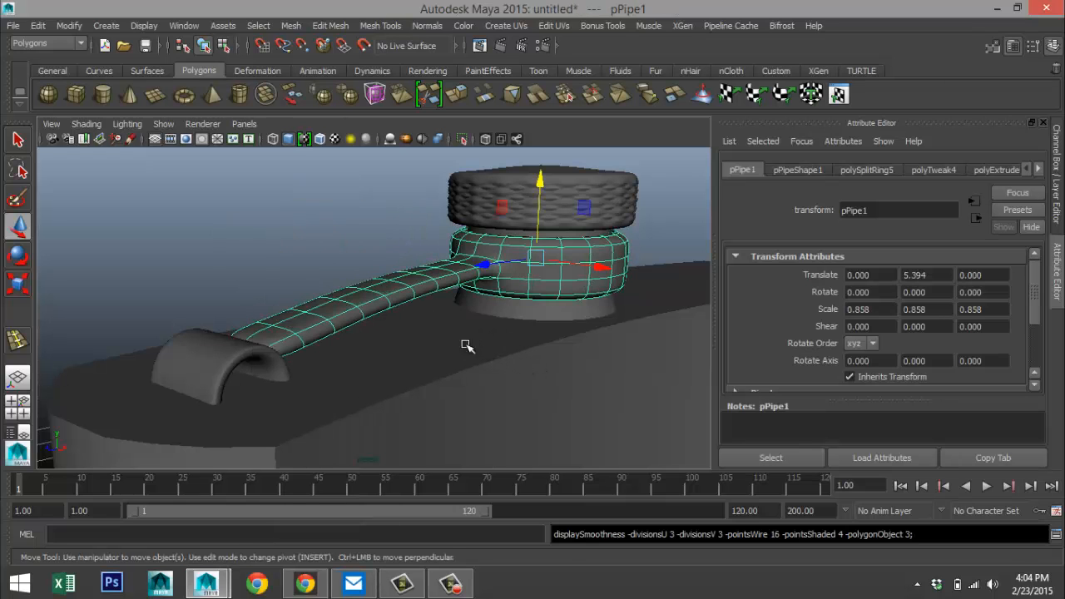
{"action": "left_click", "coordinate": [328, 266]}
{"action": "left_click_drag", "start_coordinate": [341, 309], "coordinate": [524, 357], "text": "alt"}
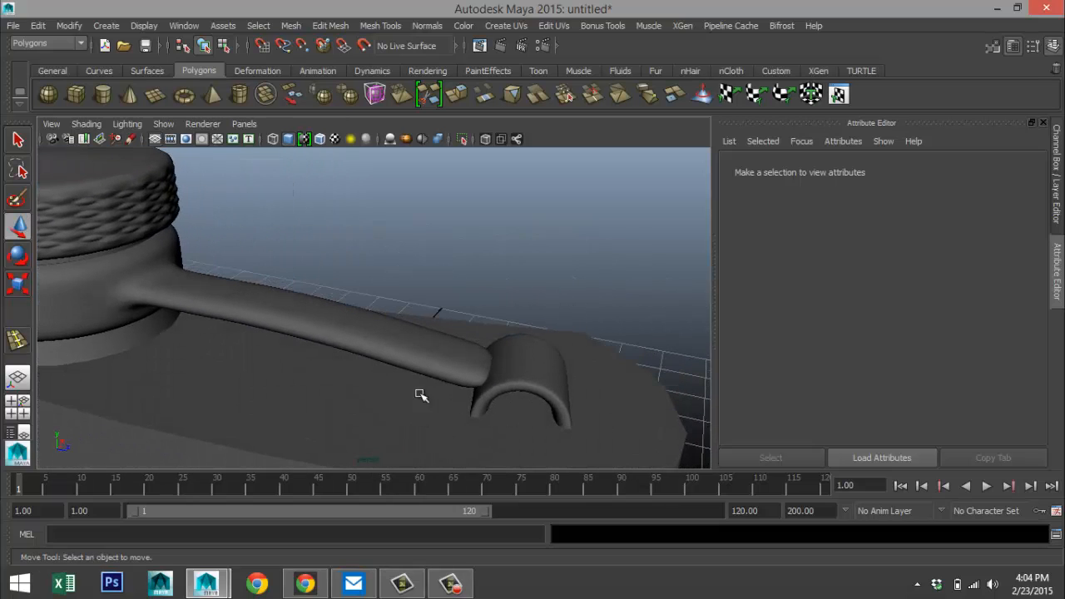
{"action": "left_click", "coordinate": [407, 350]}
{"action": "key", "text": "1"}
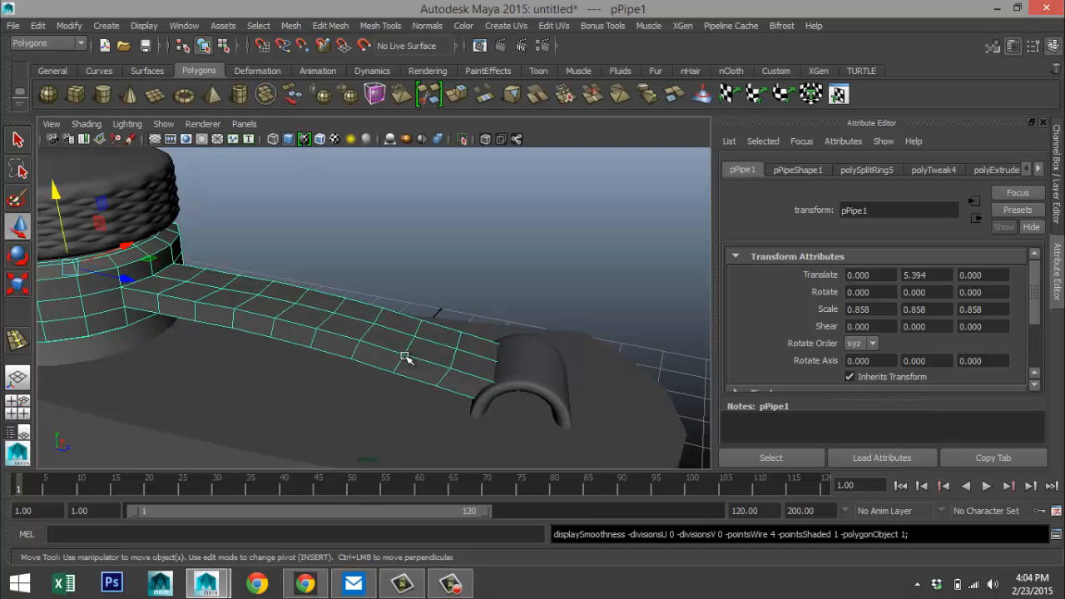
- In wireframe display, insert a single edge loop close to the arm's end at the small loop, using the Equal distance from edge option
{"action": "left_click_drag", "start_coordinate": [498, 380], "coordinate": [391, 366], "text": "alt"}
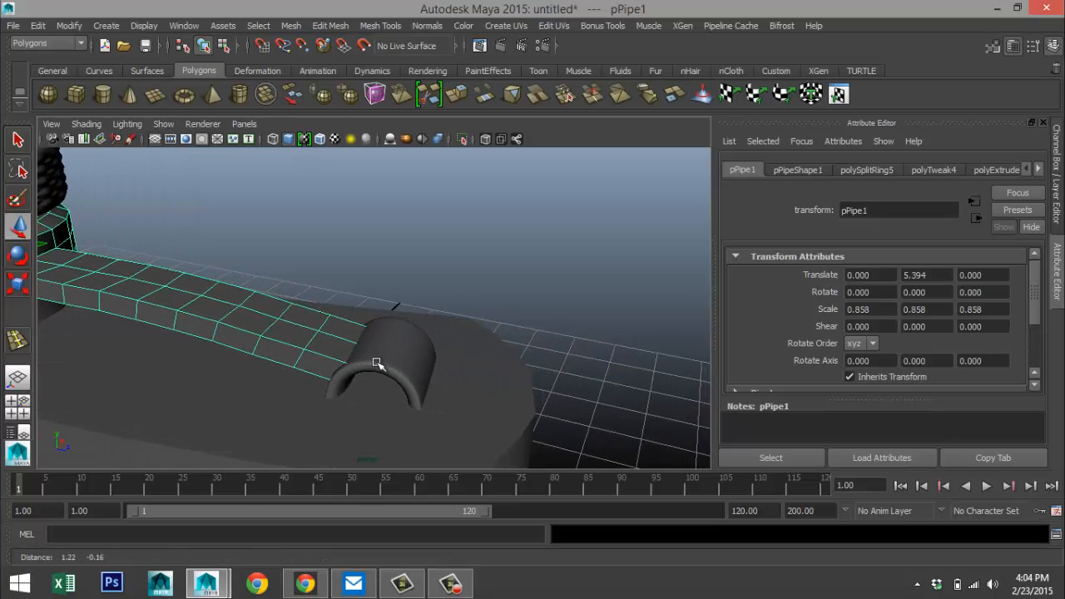
{"action": "left_click", "coordinate": [331, 26]}
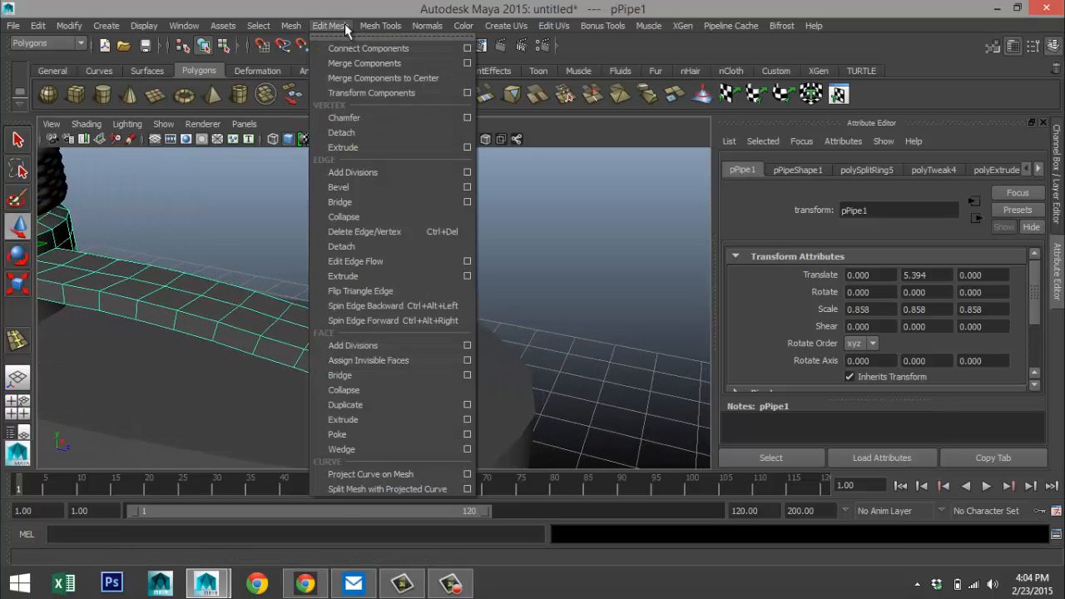
{"action": "mouse_move", "coordinate": [374, 30]}
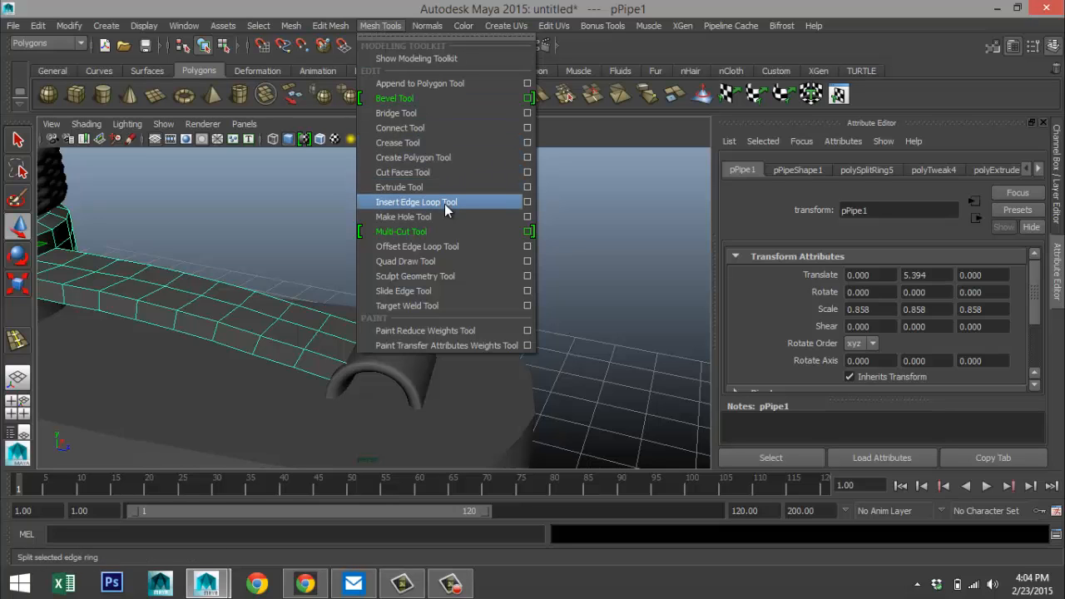
{"action": "left_click", "coordinate": [527, 203]}
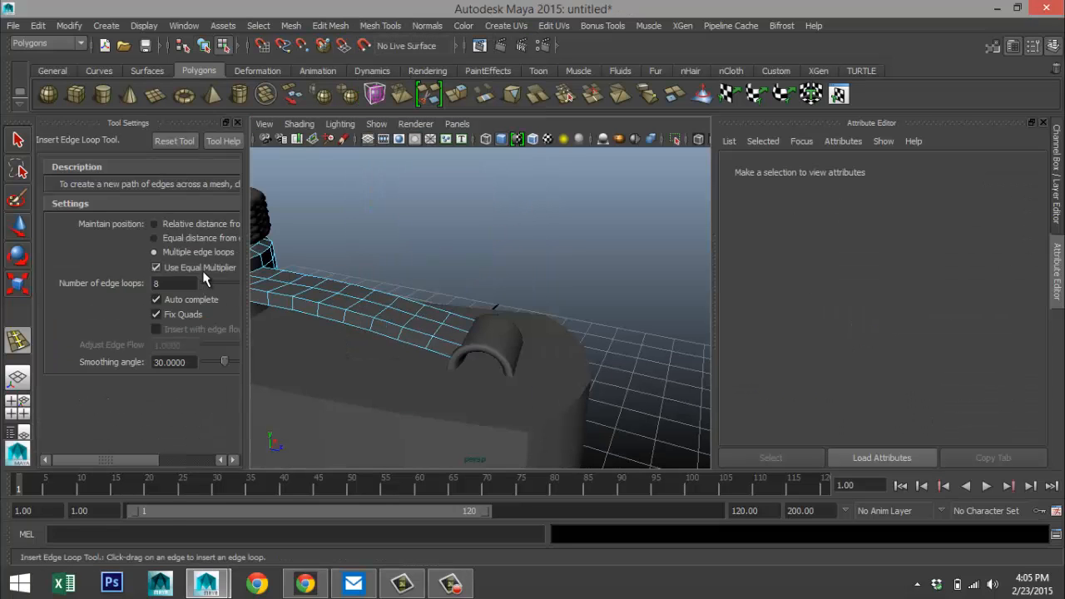
{"action": "left_click", "coordinate": [154, 239]}
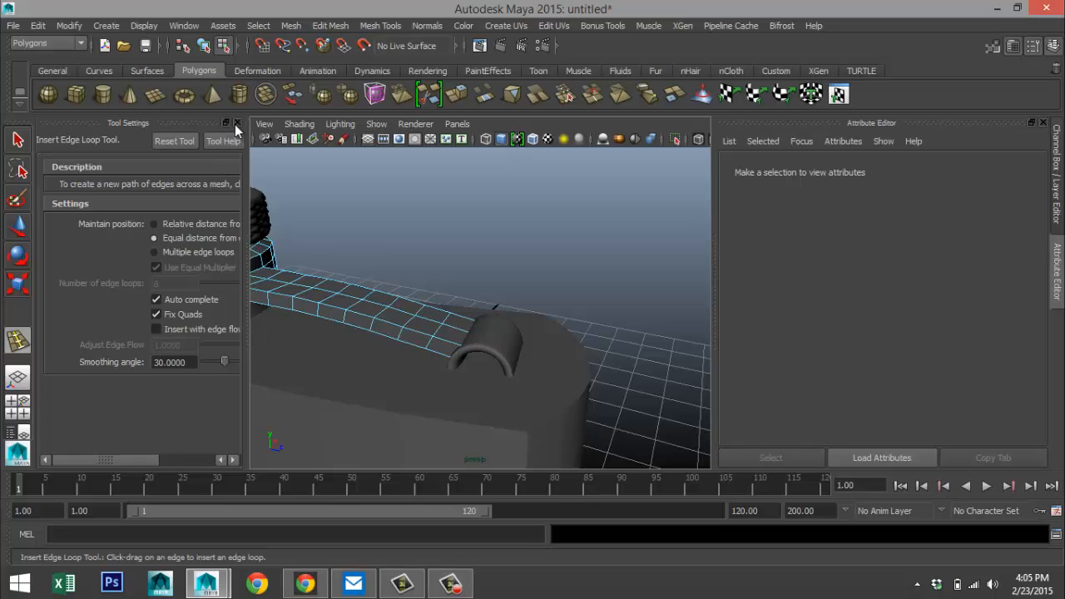
{"action": "left_click", "coordinate": [237, 123]}
{"action": "key", "text": "4"}
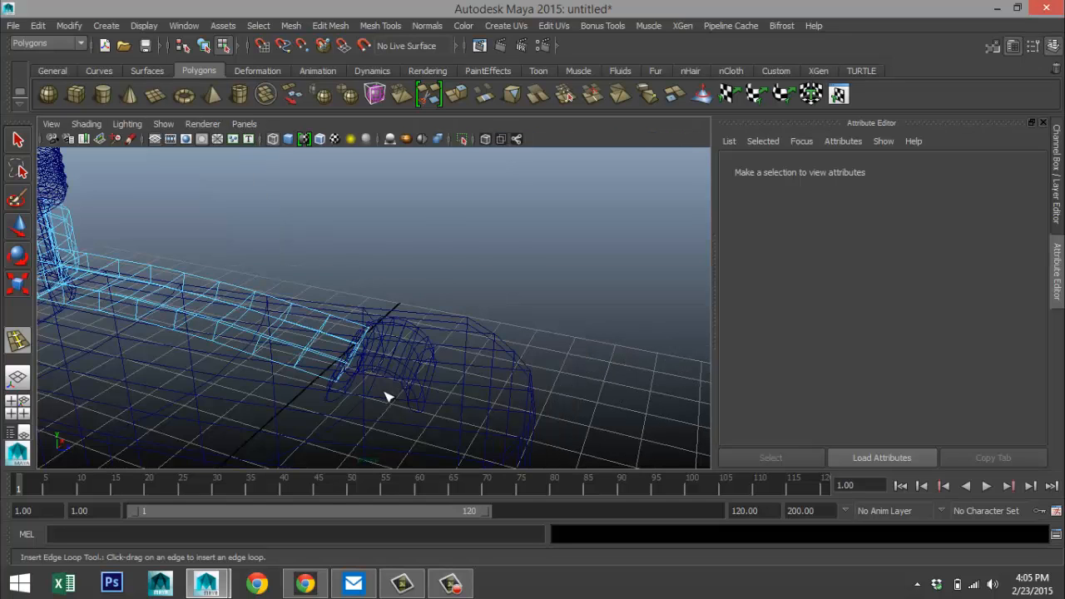
{"action": "scroll", "coordinate": [393, 405], "scroll_direction": "up", "scroll_amount": 2}
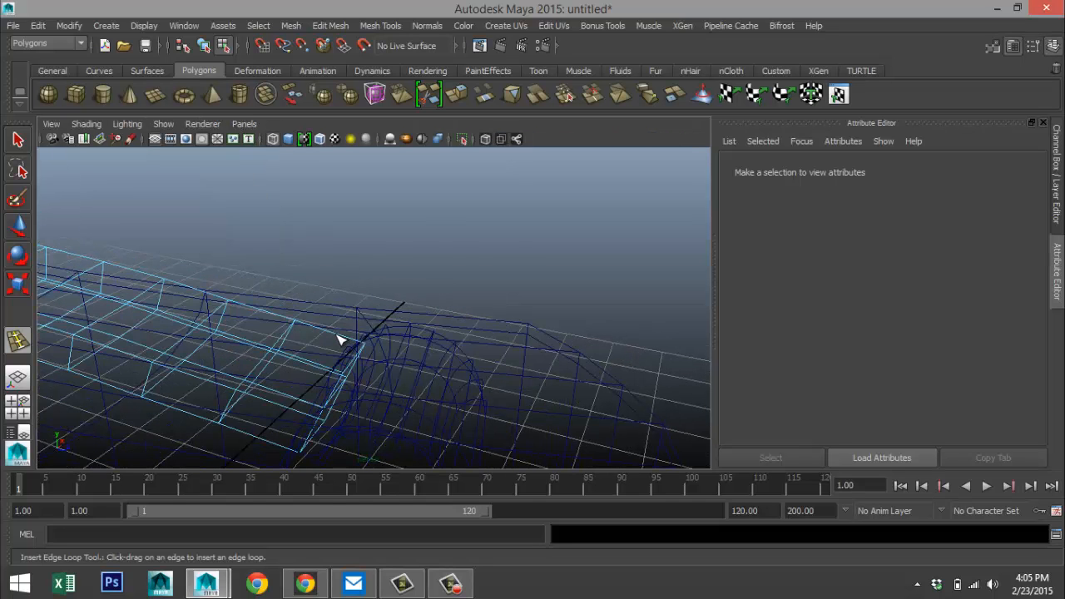
{"action": "left_click_drag", "start_coordinate": [340, 336], "coordinate": [361, 352]}
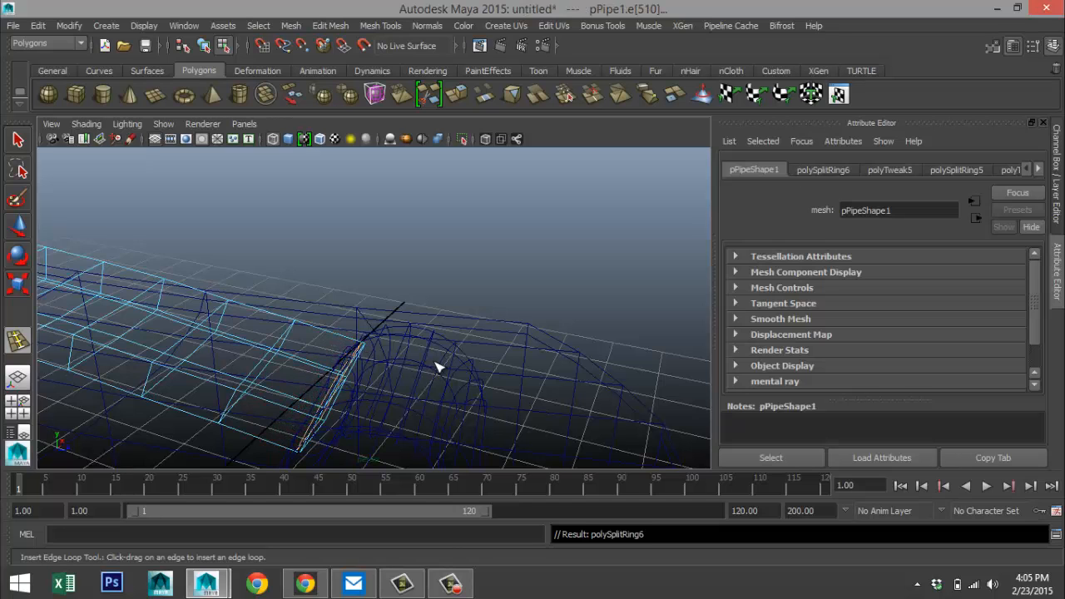
{"action": "key", "text": "q"}
- Restore the shaded display and select the neck ring with its arm in object mode
{"action": "scroll", "coordinate": [476, 299], "scroll_direction": "down", "scroll_amount": 4}
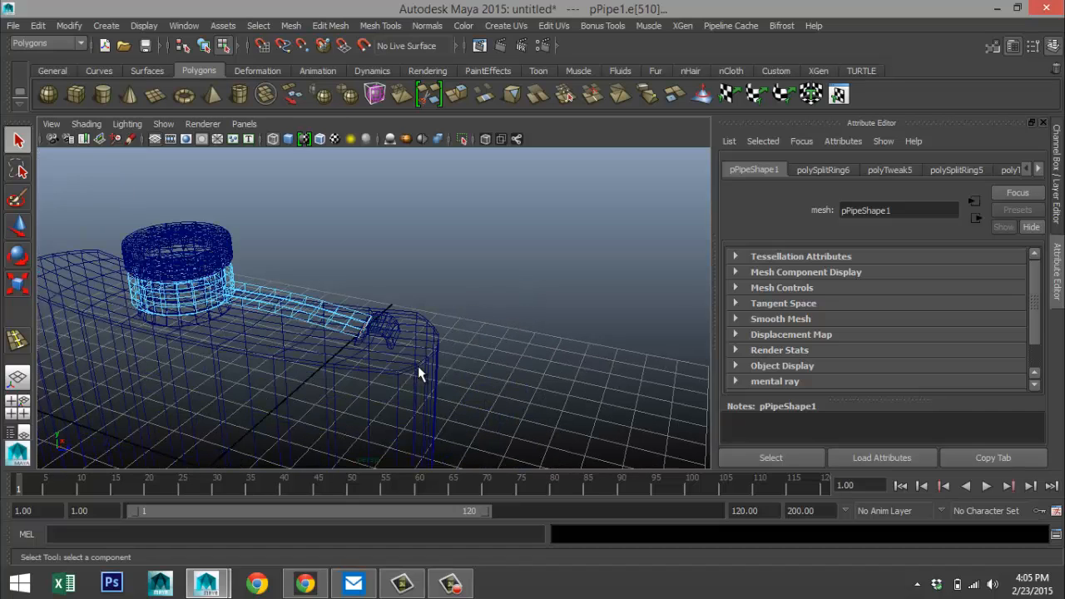
{"action": "key", "text": "5"}
{"action": "right_click_drag", "start_coordinate": [331, 229], "coordinate": [393, 209]}
{"action": "left_click", "coordinate": [308, 312]}
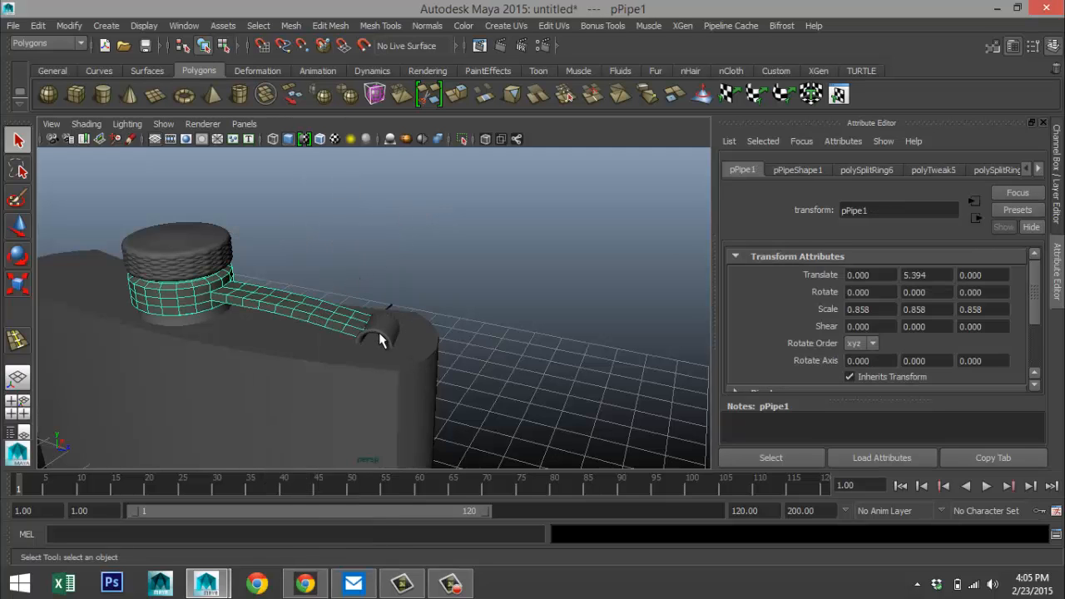
- Preview the neck ring and arm smoothed, examine the arm from the side and above, and restore the unsmoothed display
{"action": "key", "text": "3"}
{"action": "scroll", "coordinate": [420, 341], "scroll_direction": "up", "scroll_amount": 2}
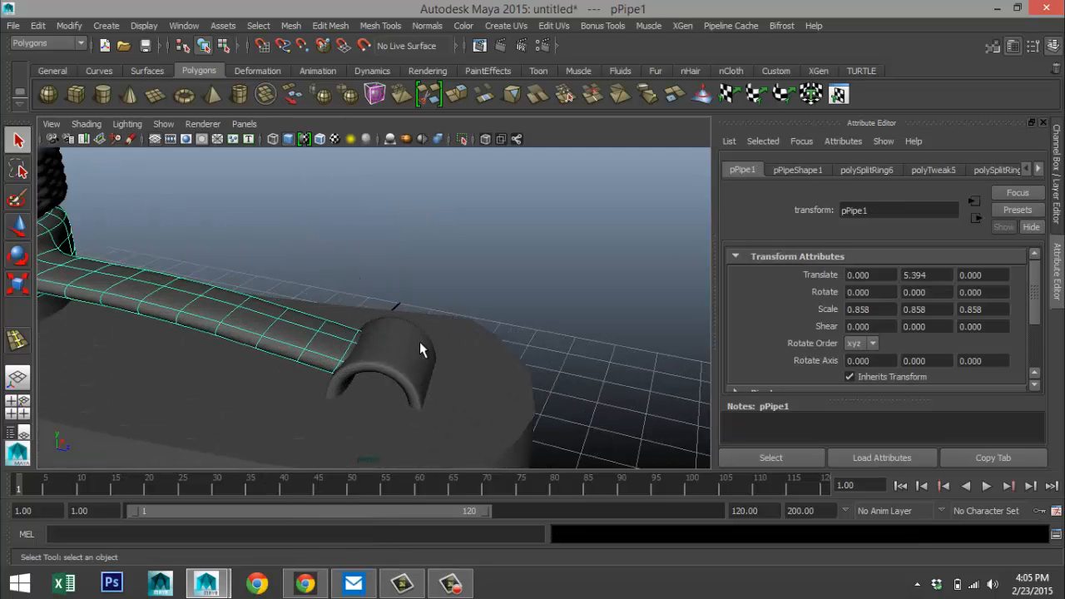
{"action": "left_click_drag", "start_coordinate": [419, 341], "coordinate": [110, 329], "text": "alt"}
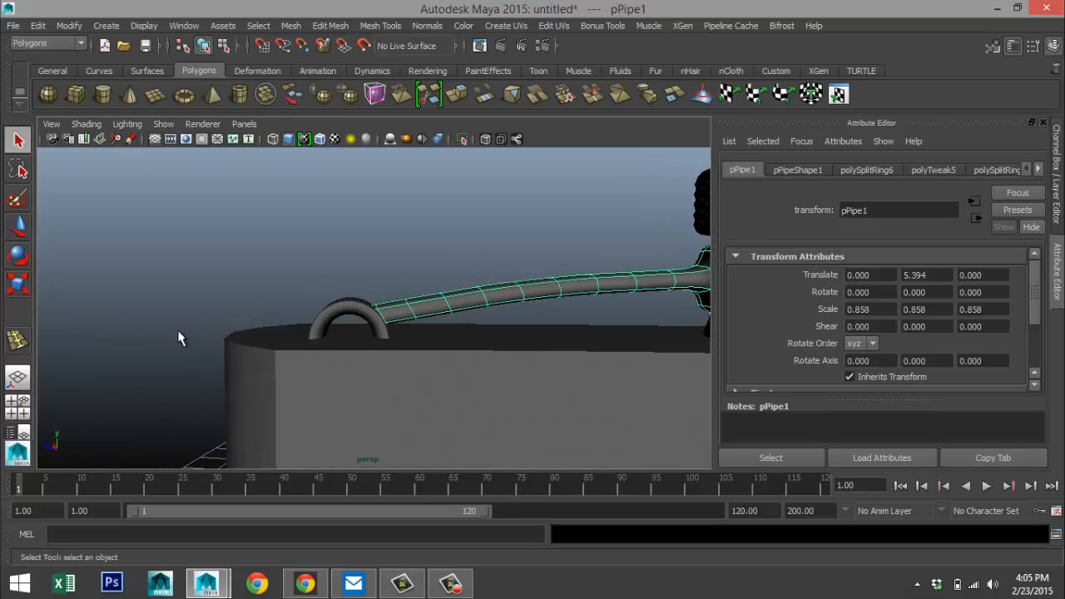
{"action": "left_click_drag", "start_coordinate": [335, 340], "coordinate": [371, 398], "text": "alt"}
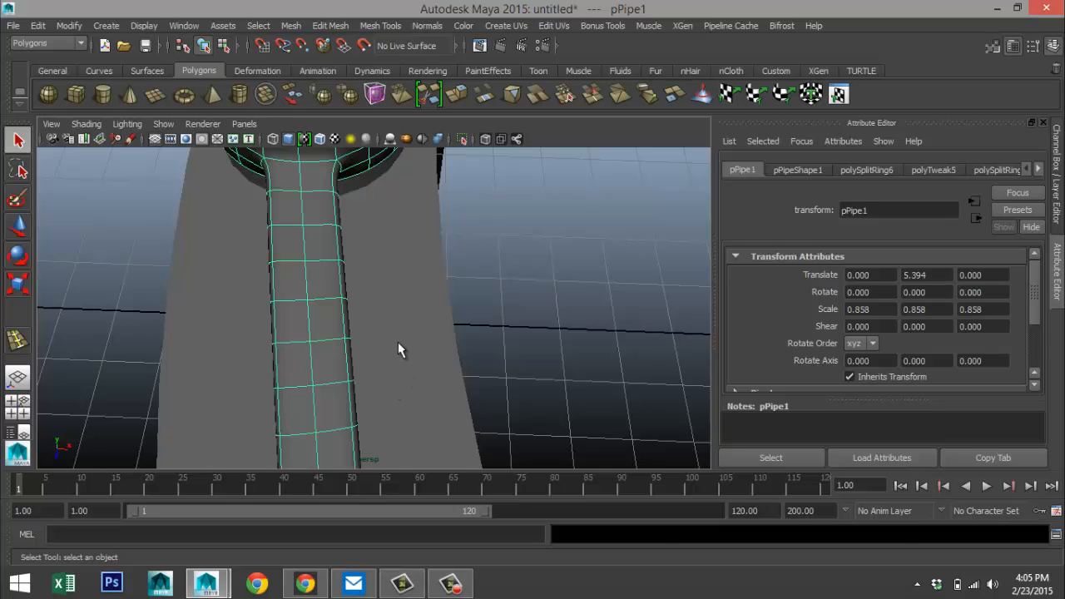
{"action": "key", "text": "1"}
- In the top view, select the arm's vertices between the neck ring and the end loop and shift them sideways to about X 0.193 cm
{"action": "left_click", "coordinate": [18, 407]}
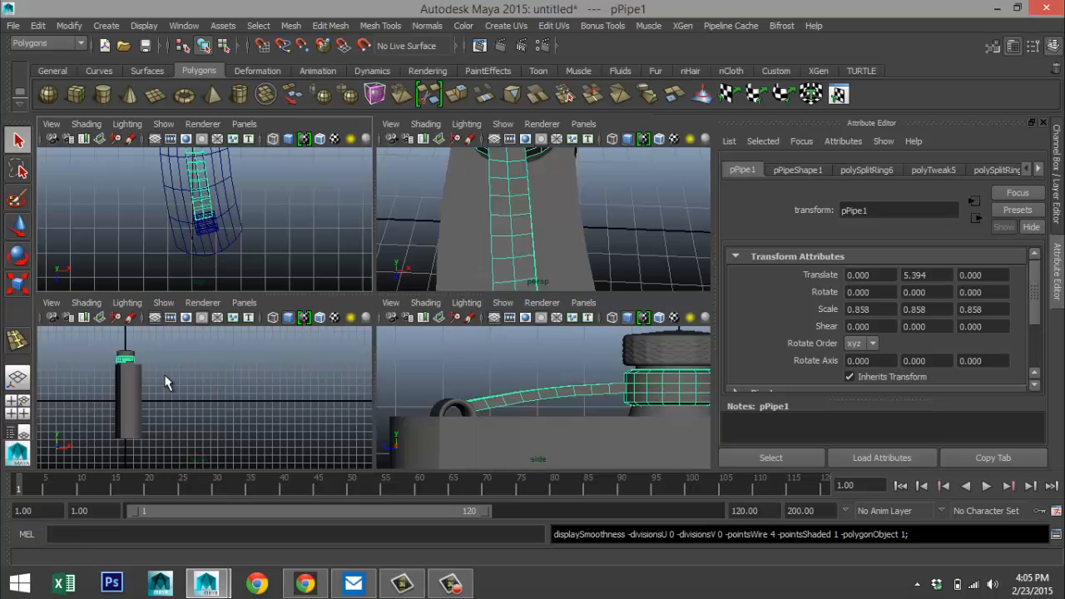
{"action": "key", "text": "space"}
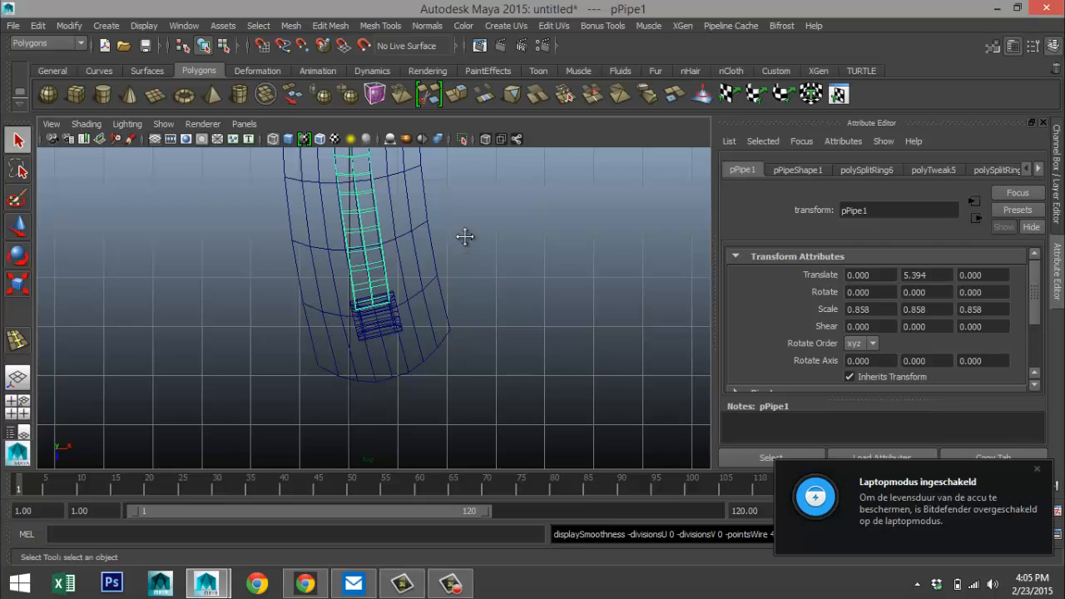
{"action": "middle_click_drag", "start_coordinate": [463, 235], "coordinate": [449, 319], "text": "alt"}
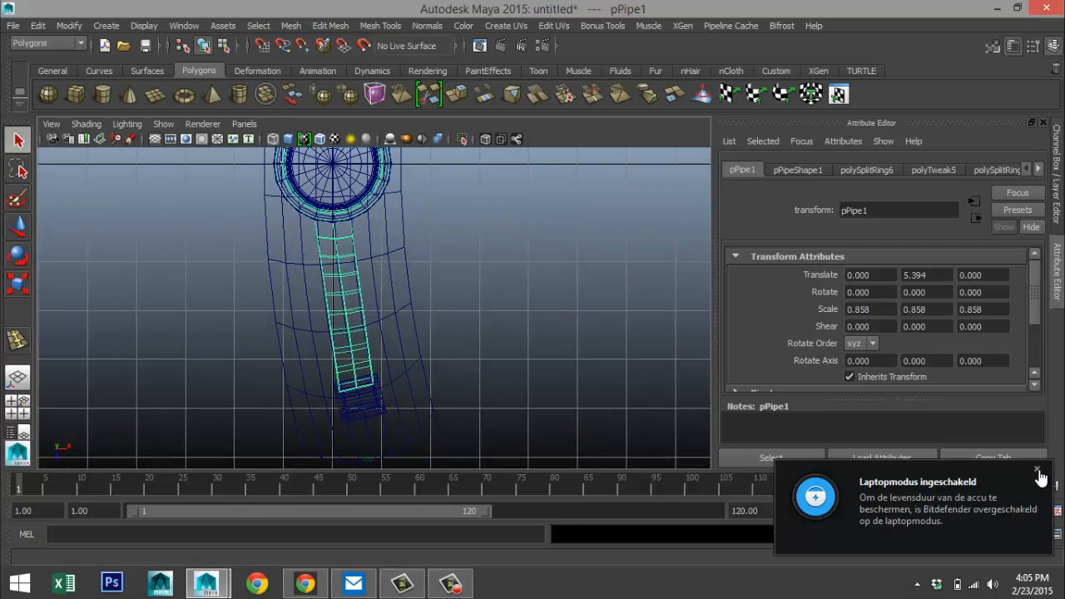
{"action": "scroll", "coordinate": [518, 327], "scroll_direction": "up", "scroll_amount": 2}
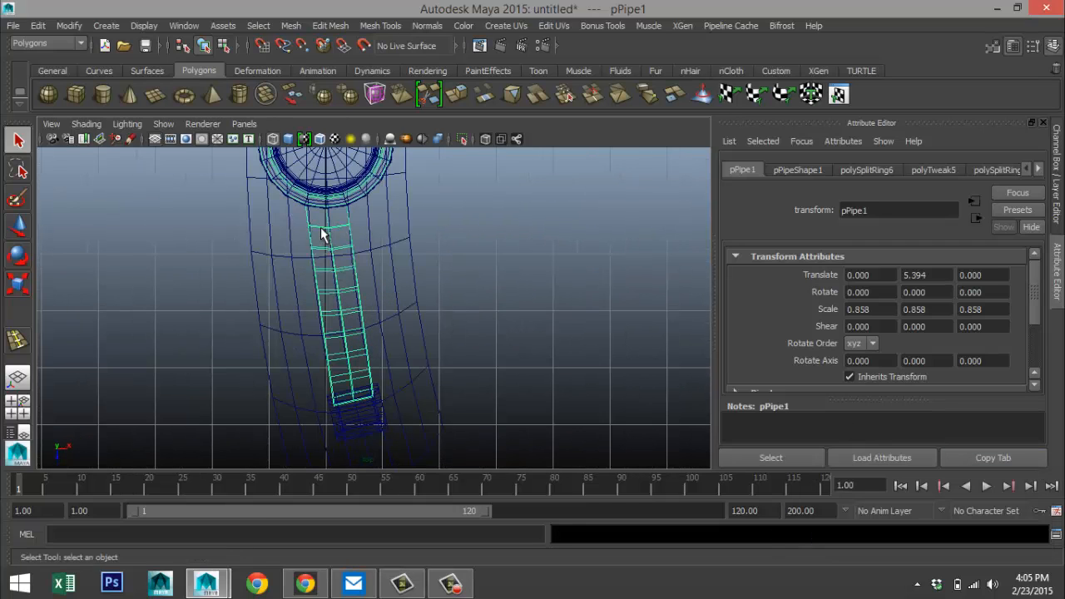
{"action": "right_click_drag", "start_coordinate": [320, 231], "coordinate": [319, 195]}
{"action": "middle_click_drag", "start_coordinate": [536, 296], "coordinate": [524, 317], "text": "alt"}
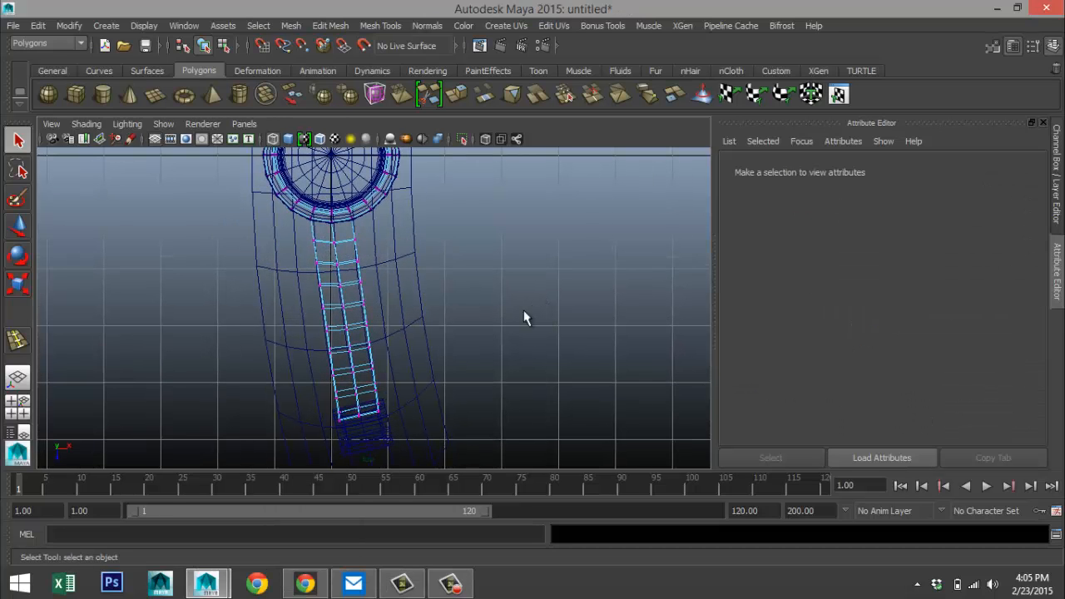
{"action": "left_click_drag", "start_coordinate": [292, 236], "coordinate": [428, 408]}
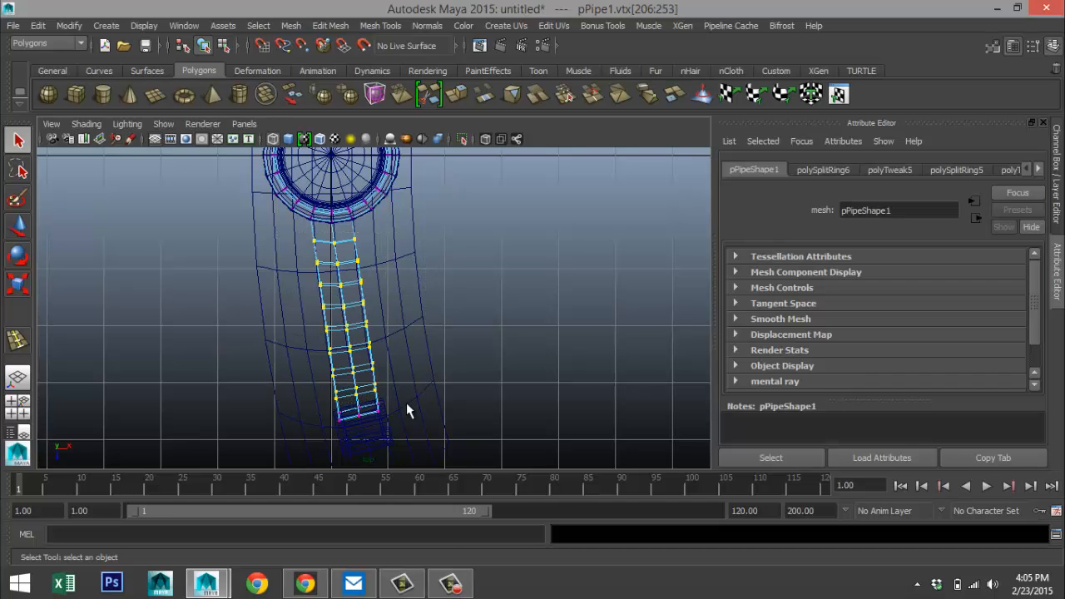
{"action": "key", "text": "w"}
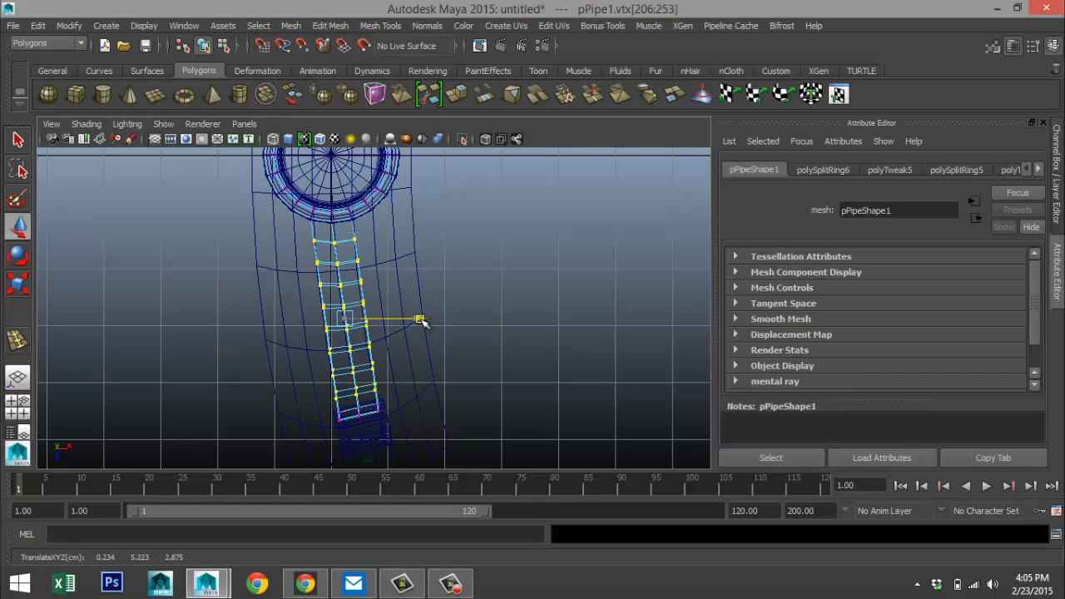
{"action": "left_click_drag", "start_coordinate": [422, 322], "coordinate": [413, 323]}
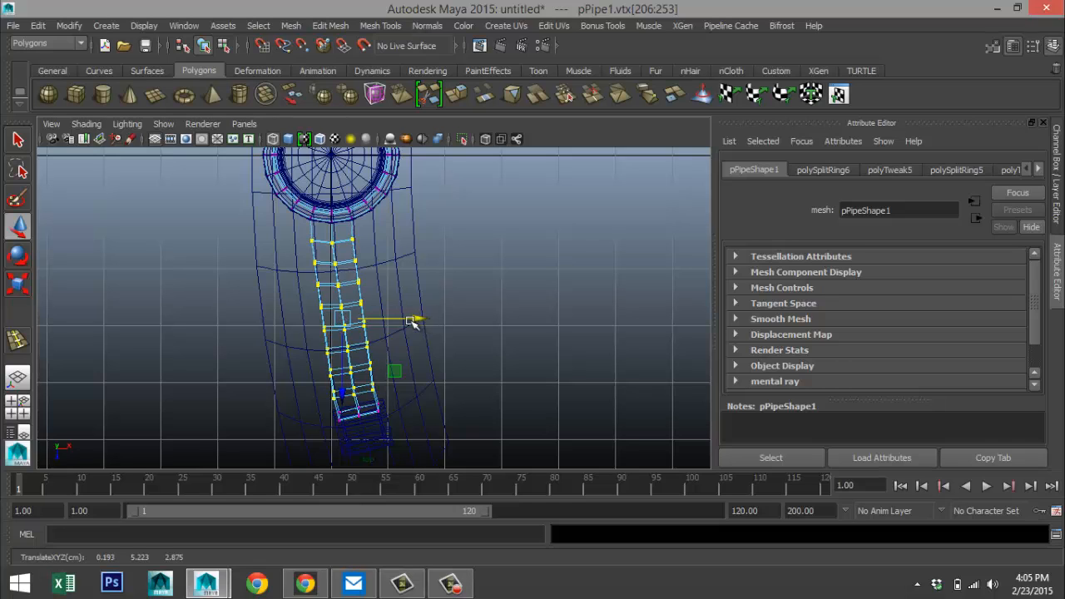
- Shift successively narrower groups of the arm's middle vertices further sideways along X to bend the arm into a gentle curve
{"action": "left_click_drag", "start_coordinate": [291, 250], "coordinate": [409, 382]}
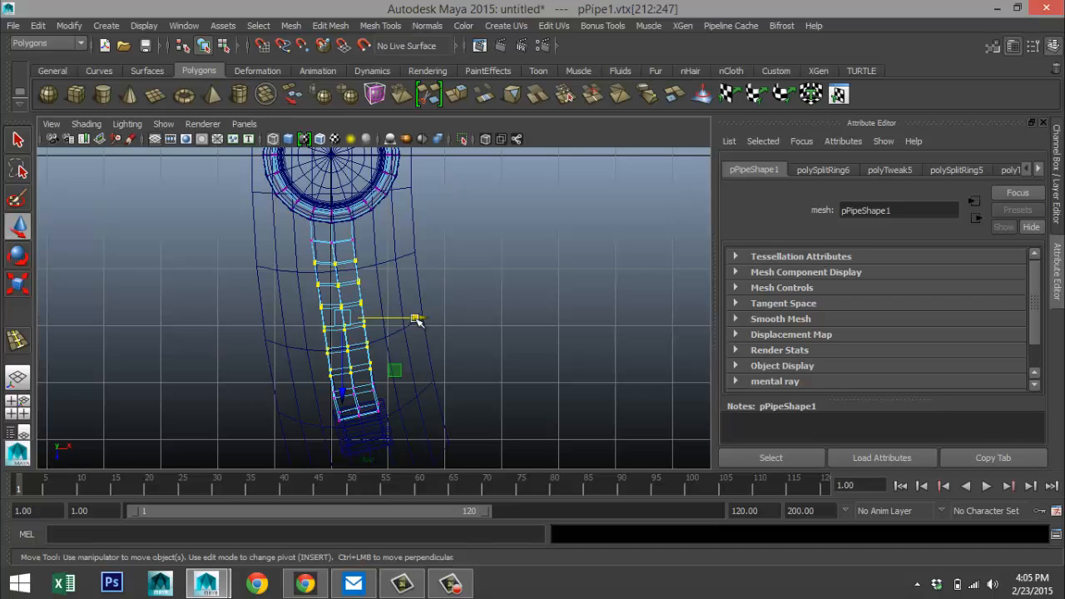
{"action": "left_click_drag", "start_coordinate": [417, 320], "coordinate": [415, 318]}
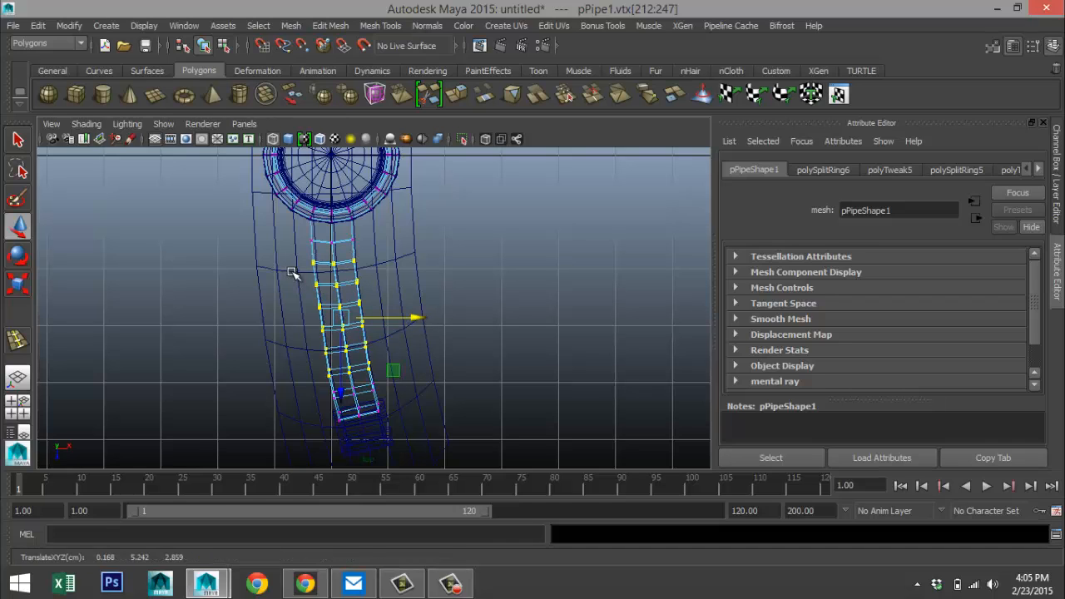
{"action": "left_click_drag", "start_coordinate": [291, 273], "coordinate": [412, 318]}
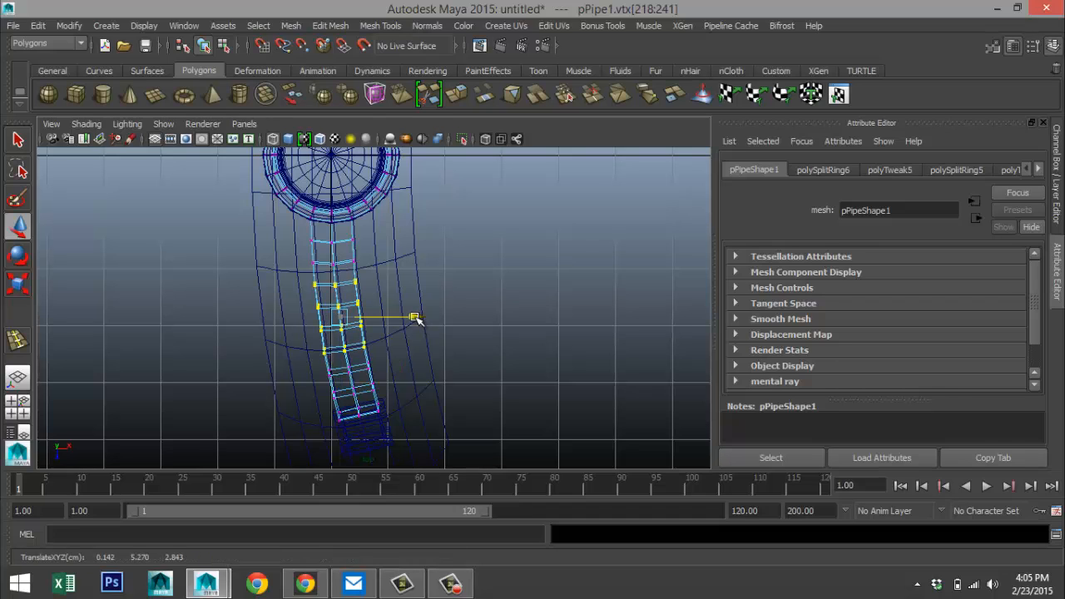
{"action": "left_click_drag", "start_coordinate": [295, 298], "coordinate": [414, 318]}
- In the perspective view, display the neck ring and arm smoothed in object mode, deselect them, and examine the curved arm from several sides
{"action": "left_click", "coordinate": [18, 407]}
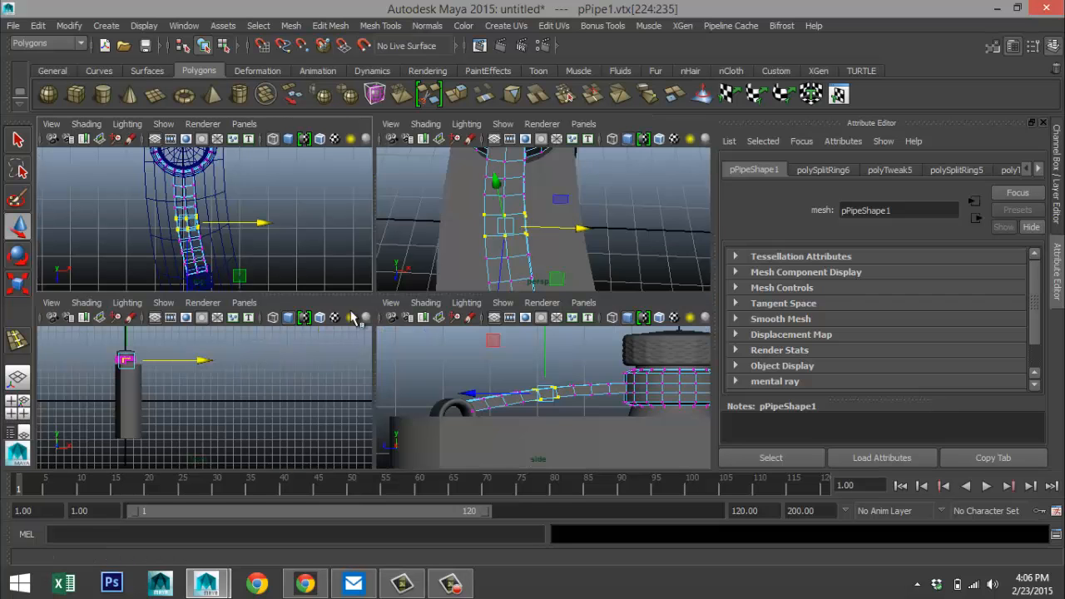
{"action": "key", "text": "space"}
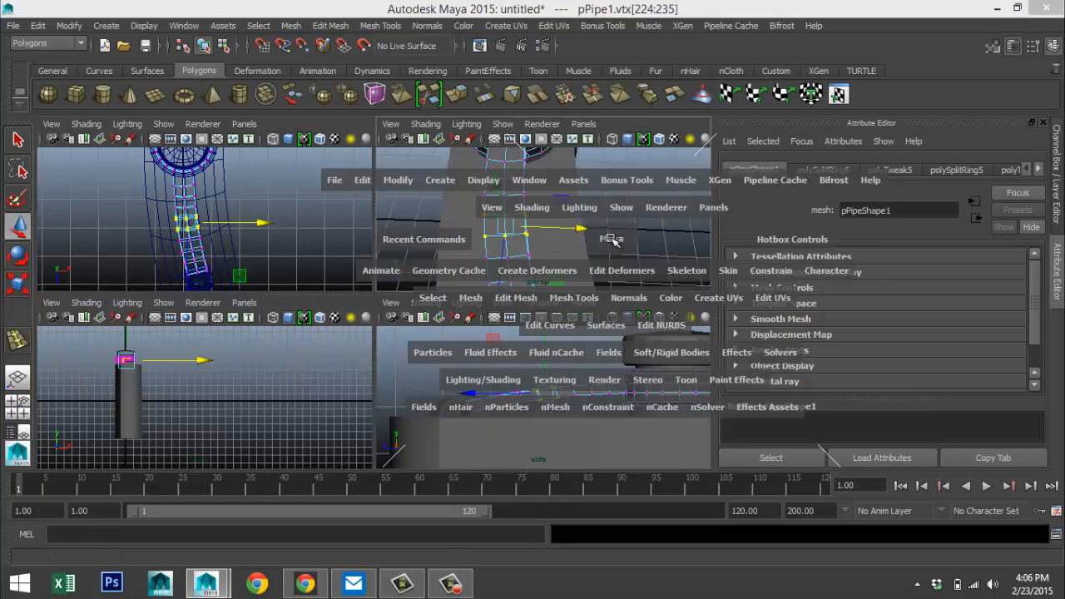
{"action": "left_click_drag", "start_coordinate": [599, 257], "coordinate": [480, 290], "text": "alt"}
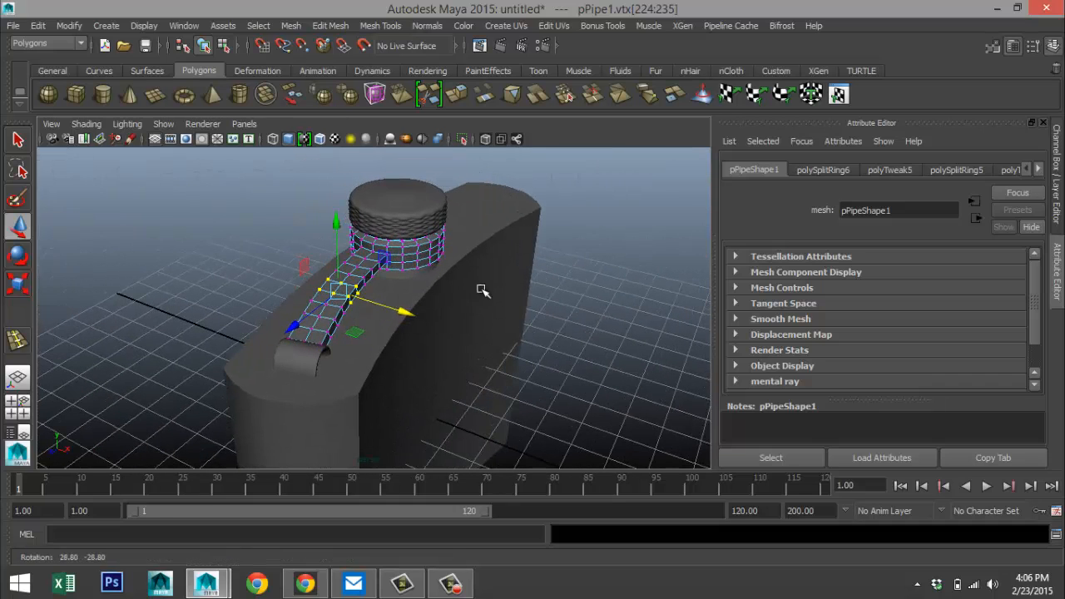
{"action": "left_click", "coordinate": [570, 340]}
{"action": "right_click_drag", "start_coordinate": [412, 228], "coordinate": [478, 212]}
{"action": "left_click", "coordinate": [411, 250]}
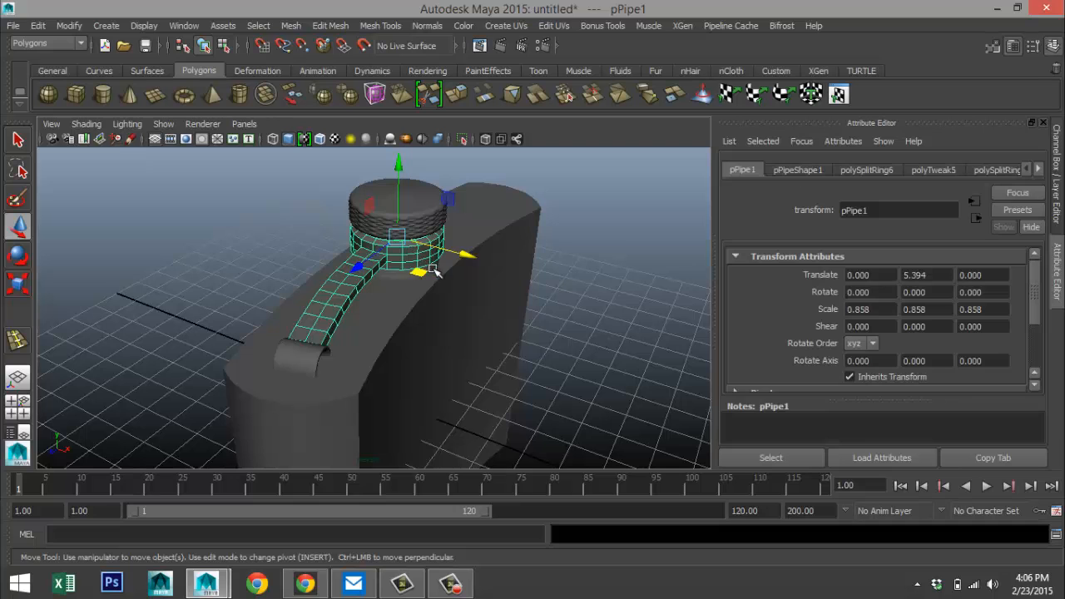
{"action": "key", "text": "3"}
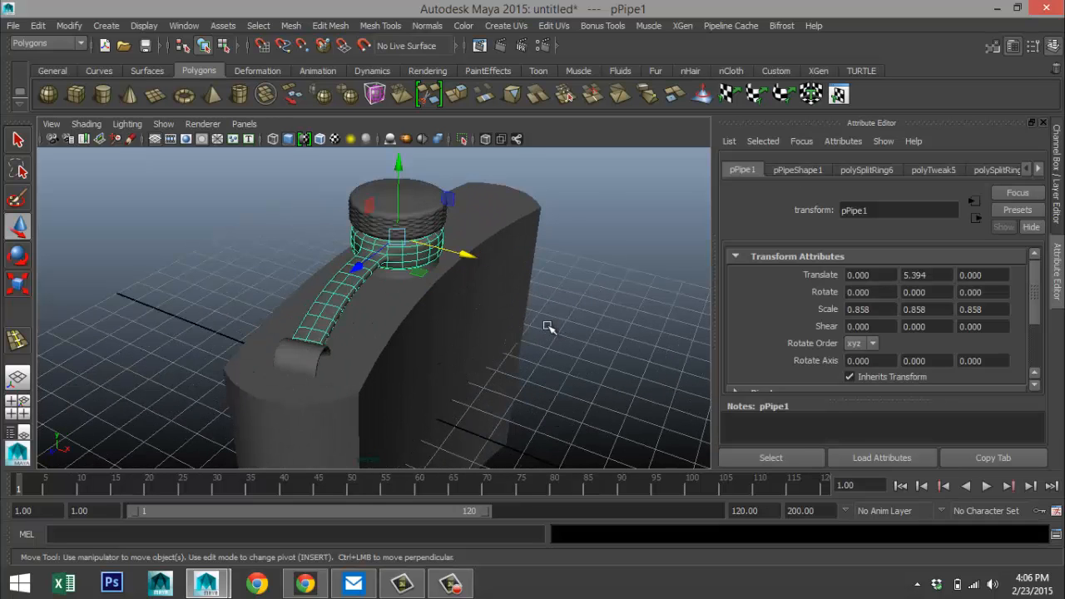
{"action": "left_click", "coordinate": [574, 344]}
{"action": "left_click_drag", "start_coordinate": [558, 335], "coordinate": [440, 284], "text": "alt"}
{"action": "left_click_drag", "start_coordinate": [247, 306], "coordinate": [311, 314], "text": "alt"}
{"action": "left_click_drag", "start_coordinate": [513, 336], "coordinate": [435, 283], "text": "alt"}
{"action": "left_click_drag", "start_coordinate": [474, 333], "coordinate": [464, 352], "text": "alt"}
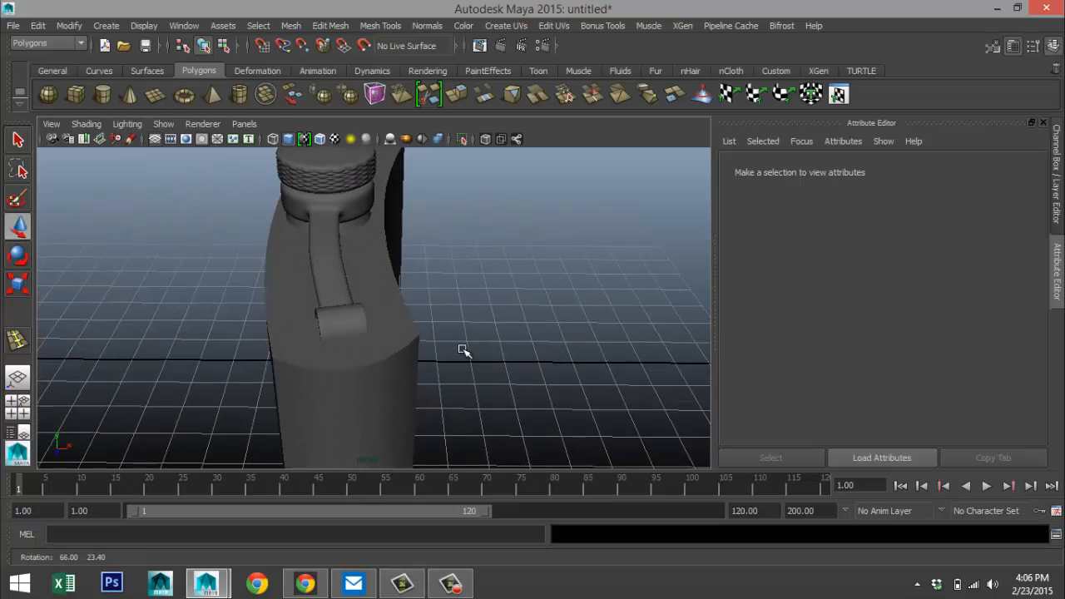
- Create a small polygon cylinder beside the canteen and lay it on its side with a Z rotation of 90 degrees
{"action": "left_click", "coordinate": [103, 95]}
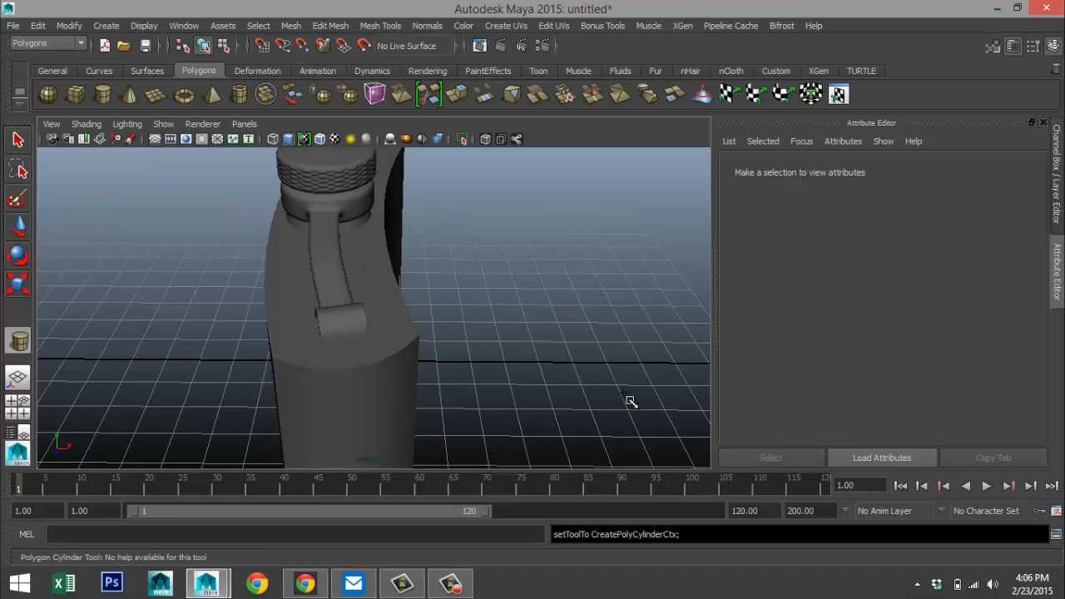
{"action": "mouse_move", "coordinate": [549, 423]}
{"action": "left_mouse_down"}
{"action": "mouse_move", "coordinate": [563, 427]}
{"action": "mouse_move", "coordinate": [557, 389]}
{"action": "left_mouse_up"}
{"action": "key", "text": "e"}
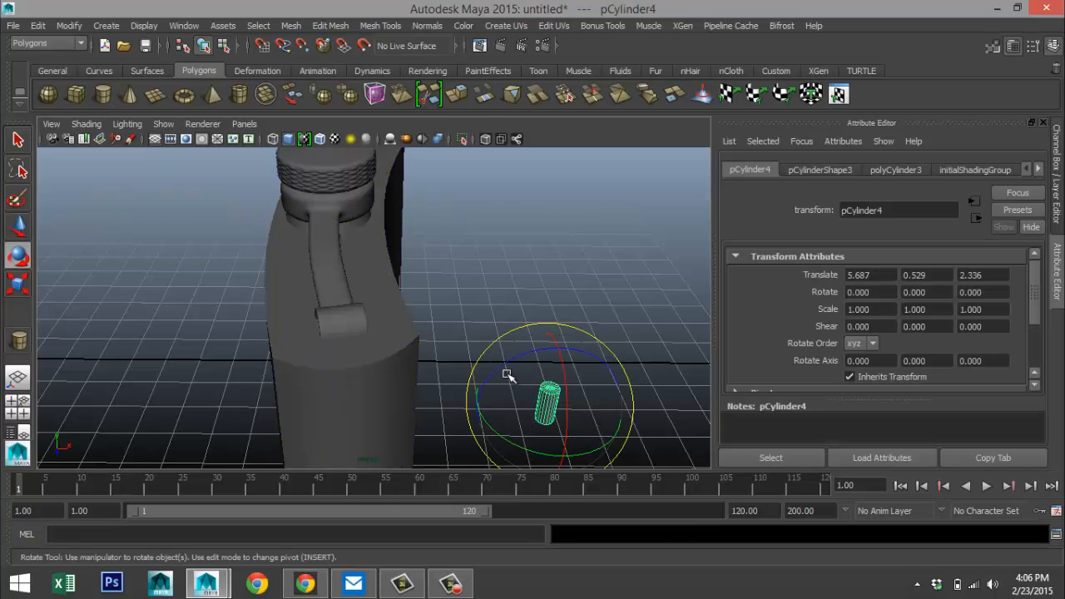
{"action": "left_click_drag", "start_coordinate": [491, 380], "coordinate": [517, 443]}
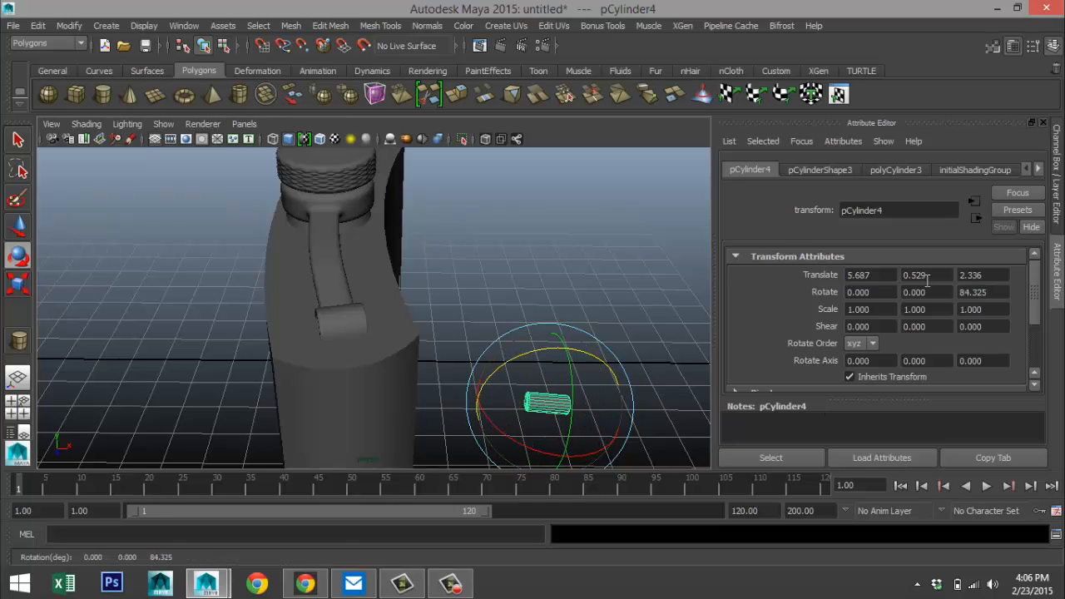
{"action": "left_click", "coordinate": [993, 295]}
{"action": "key", "text": "Return"}
{"action": "left_click", "coordinate": [554, 428]}
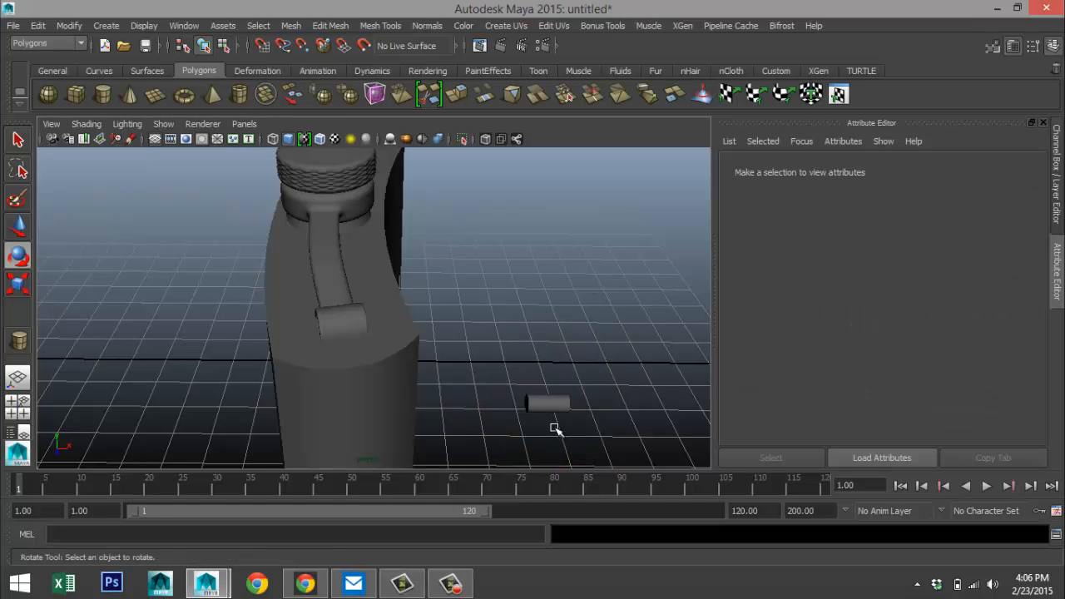
- Move the cylinder up to the small loop on the canteen body, at about X 0.202, Y 5.077, Z 5.034
{"action": "left_click", "coordinate": [553, 404]}
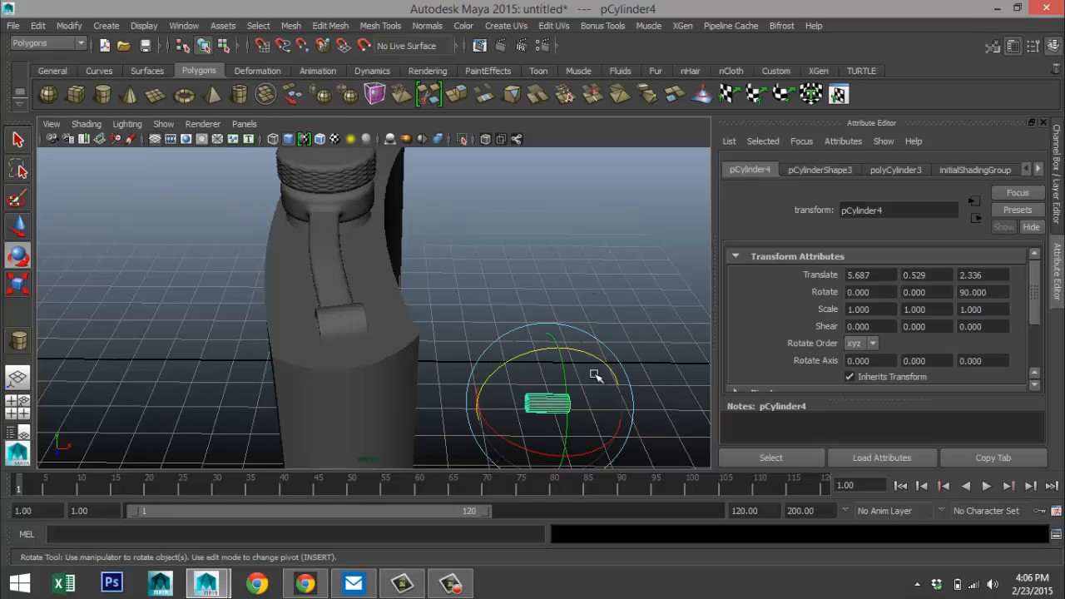
{"action": "key", "text": "w"}
{"action": "left_click_drag", "start_coordinate": [624, 430], "coordinate": [414, 430]}
{"action": "left_click_drag", "start_coordinate": [337, 370], "coordinate": [341, 237]}
{"action": "left_click_drag", "start_coordinate": [324, 287], "coordinate": [345, 374]}
- In the top view, rotate the cylinder to about 13.572 degrees in X to match the small loop's angle
{"action": "left_click", "coordinate": [18, 407]}
{"action": "key", "text": "space"}
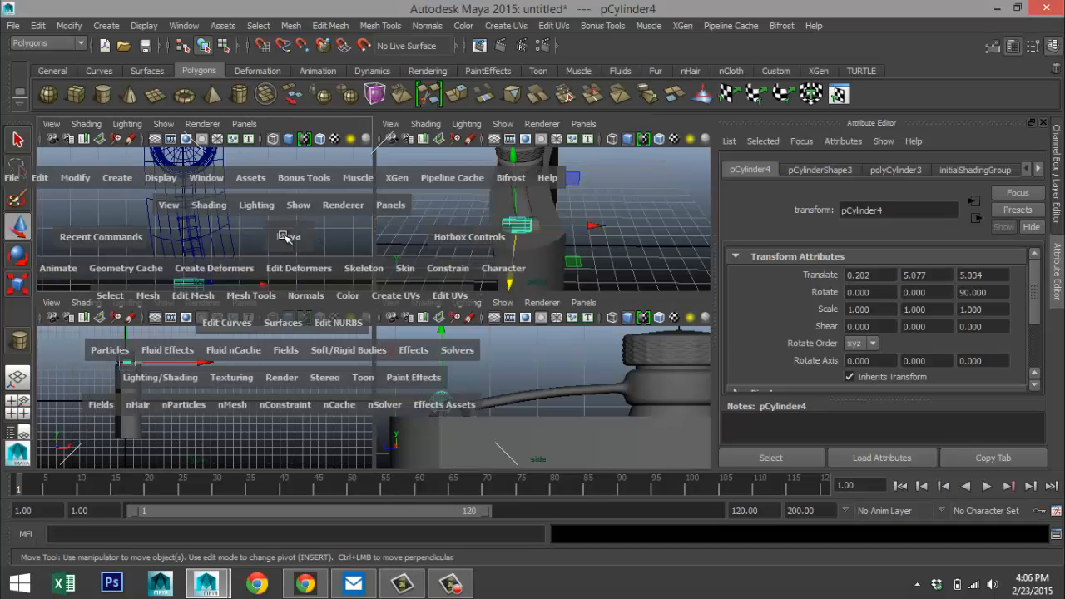
{"action": "key", "text": "f"}
{"action": "scroll", "coordinate": [457, 397], "scroll_direction": "down", "scroll_amount": 5}
{"action": "scroll", "coordinate": [457, 396], "scroll_direction": "up", "scroll_amount": 4}
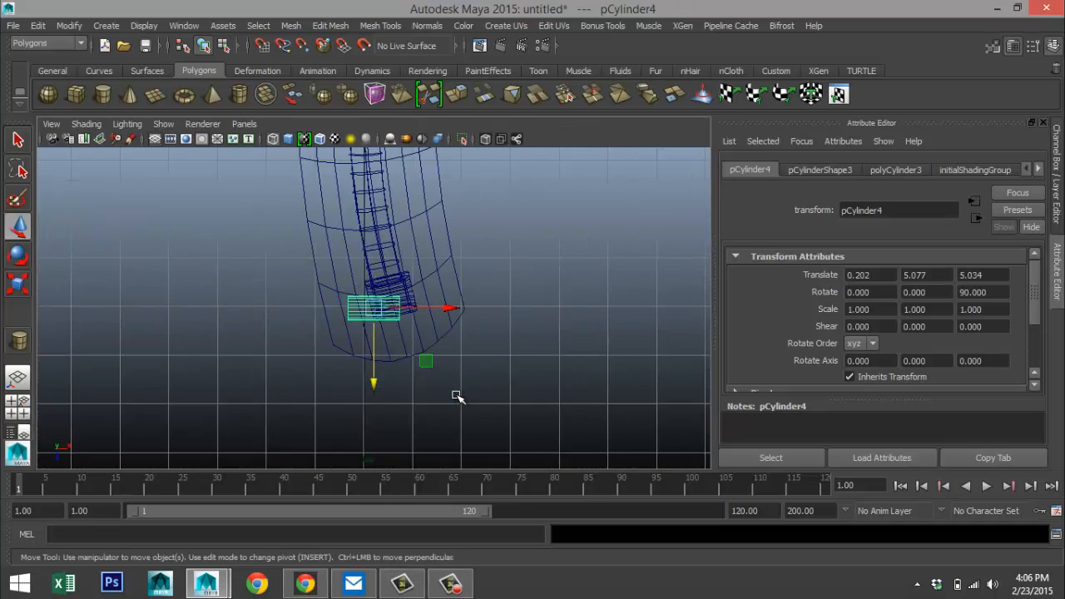
{"action": "key", "text": "e"}
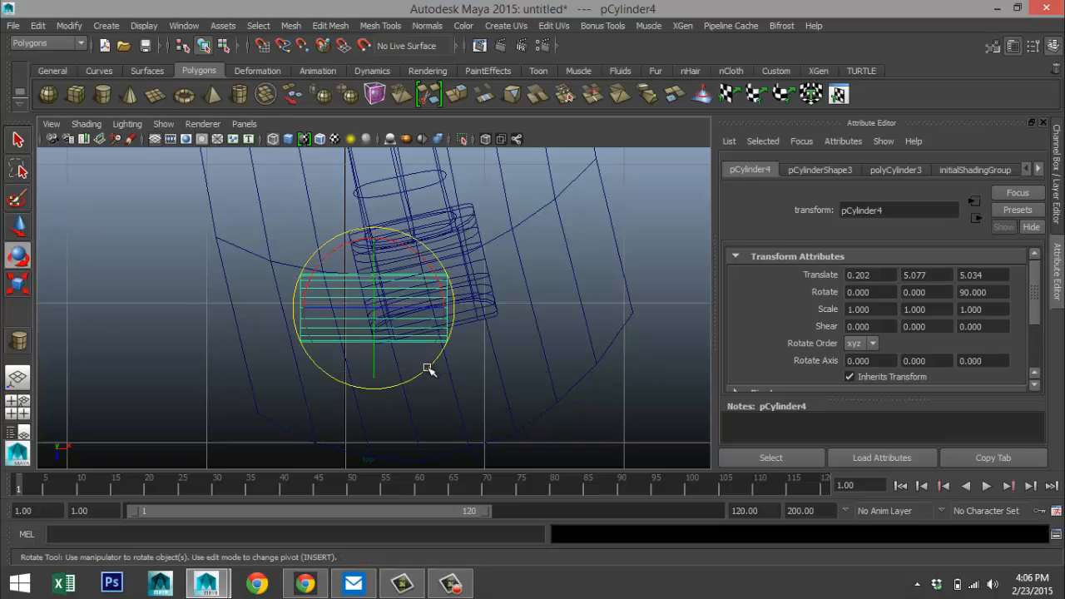
{"action": "left_click_drag", "start_coordinate": [427, 369], "coordinate": [434, 356]}
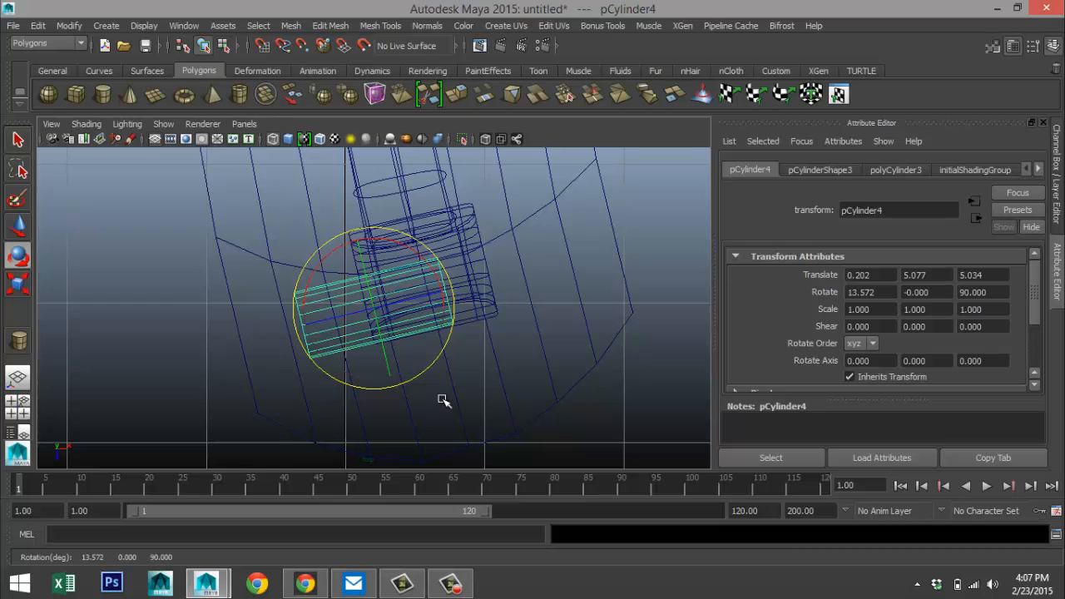
- Center the cylinder over the small loop at about X 0.544, Z 4.782 and refine its X rotation to about 13.121 degrees
{"action": "key", "text": "w"}
{"action": "left_click_drag", "start_coordinate": [373, 304], "coordinate": [421, 272]}
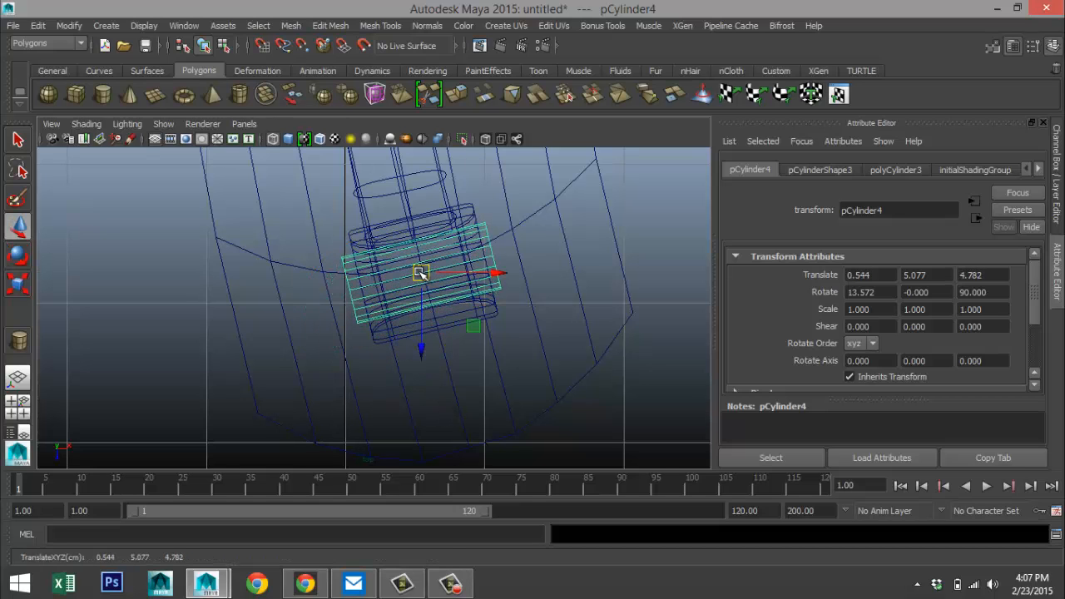
{"action": "key", "text": "e"}
{"action": "left_click", "coordinate": [490, 320]}
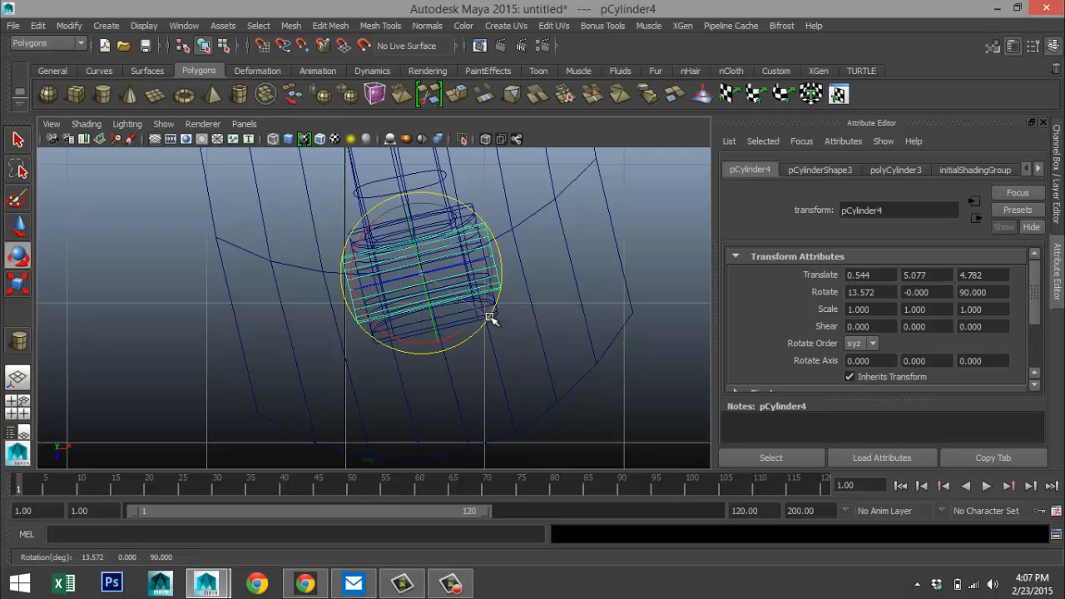
{"action": "left_click_drag", "start_coordinate": [491, 320], "coordinate": [492, 321]}
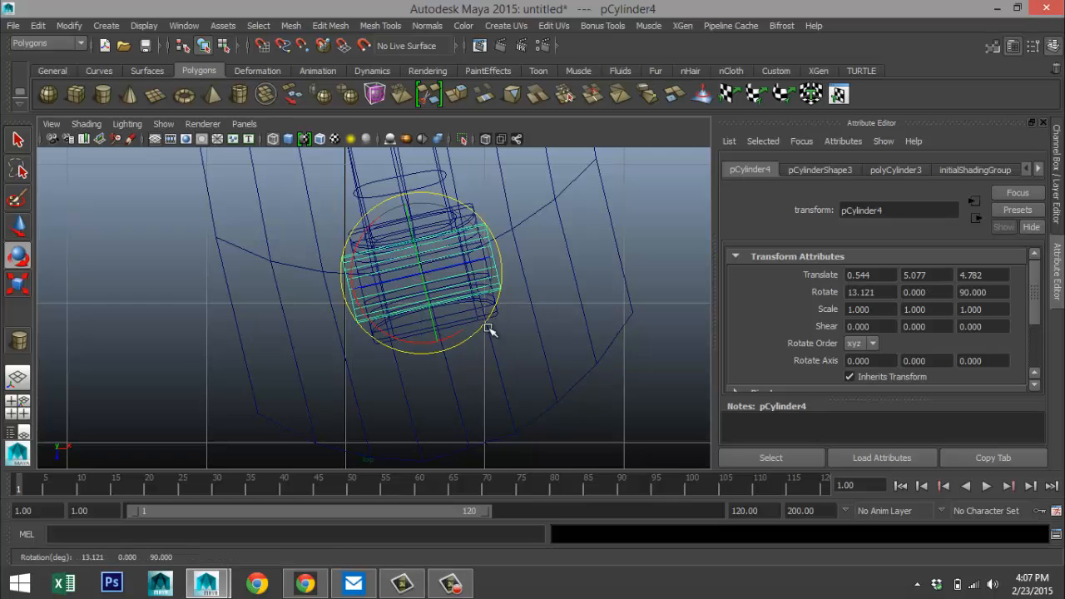
- In the perspective view, scale the cylinder down uniformly to about 0.736 to fit it toward the small loop's opening
{"action": "left_click", "coordinate": [18, 406]}
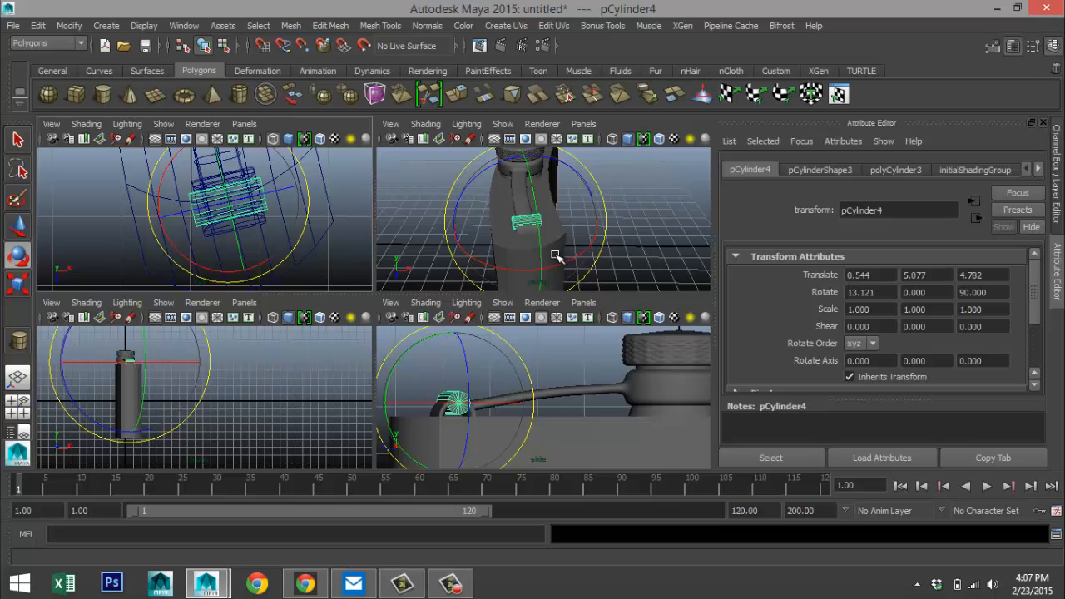
{"action": "key", "text": "space"}
{"action": "left_click_drag", "start_coordinate": [529, 280], "coordinate": [548, 329], "text": "alt"}
{"action": "key", "text": "r"}
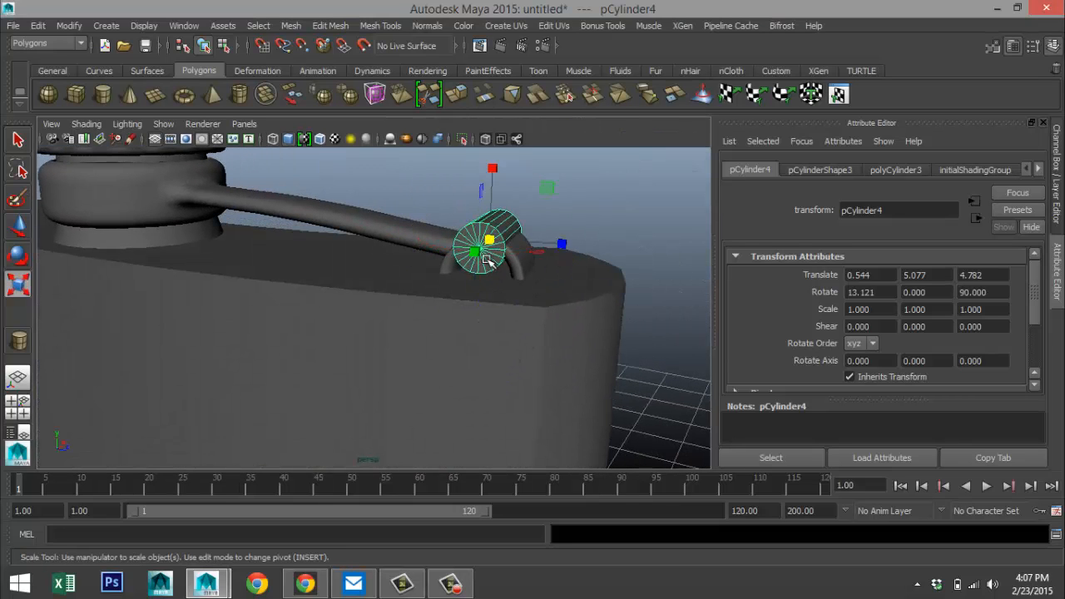
{"action": "left_click_drag", "start_coordinate": [492, 240], "coordinate": [471, 240]}
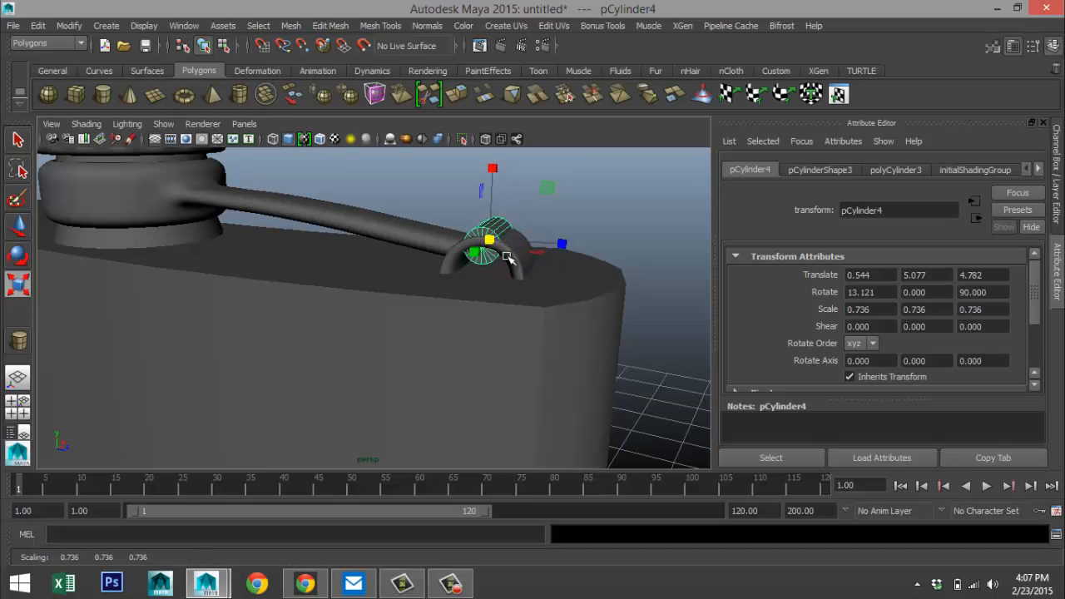
- Lower the cylinder into the small loop's opening, to about Y 4.859
{"action": "key", "text": "w"}
{"action": "left_click_drag", "start_coordinate": [492, 169], "coordinate": [496, 183]}
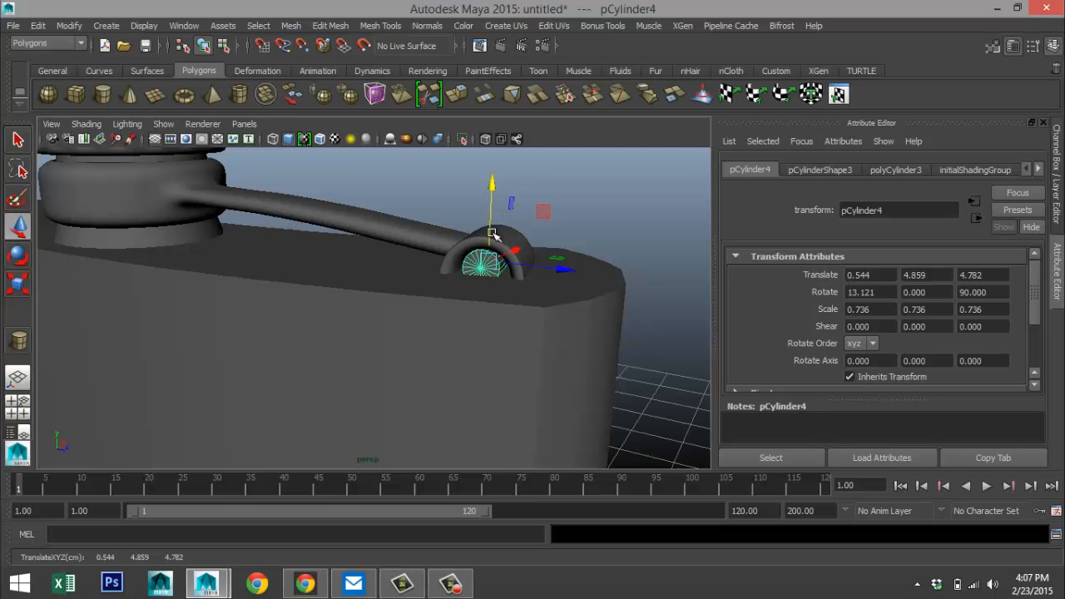
{"action": "left_click_drag", "start_coordinate": [469, 295], "coordinate": [505, 284], "text": "alt"}
{"action": "middle_click_drag", "start_coordinate": [504, 284], "coordinate": [399, 325], "text": "alt"}
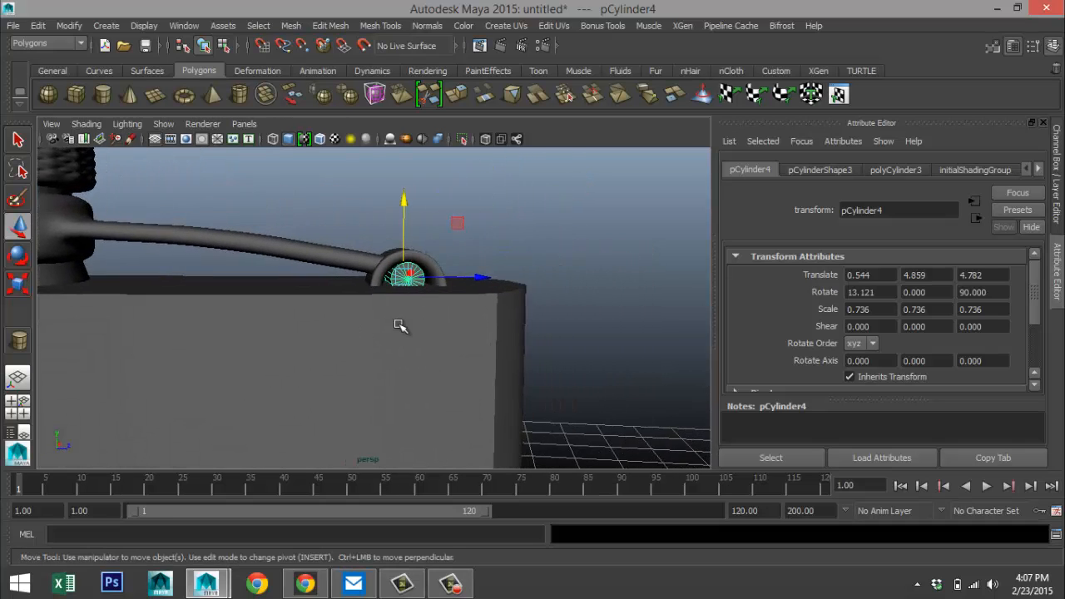
- Nudge the cylinder to about Z 4.788 and stretch it lengthwise to a Y scale of about 1.004 so it passes through the loop
{"action": "scroll", "coordinate": [399, 323], "scroll_direction": "up", "scroll_amount": 3}
{"action": "left_click_drag", "start_coordinate": [507, 308], "coordinate": [485, 335], "text": "alt"}
{"action": "left_click", "coordinate": [507, 280]}
{"action": "left_click_drag", "start_coordinate": [507, 280], "coordinate": [397, 371]}
{"action": "key", "text": "r"}
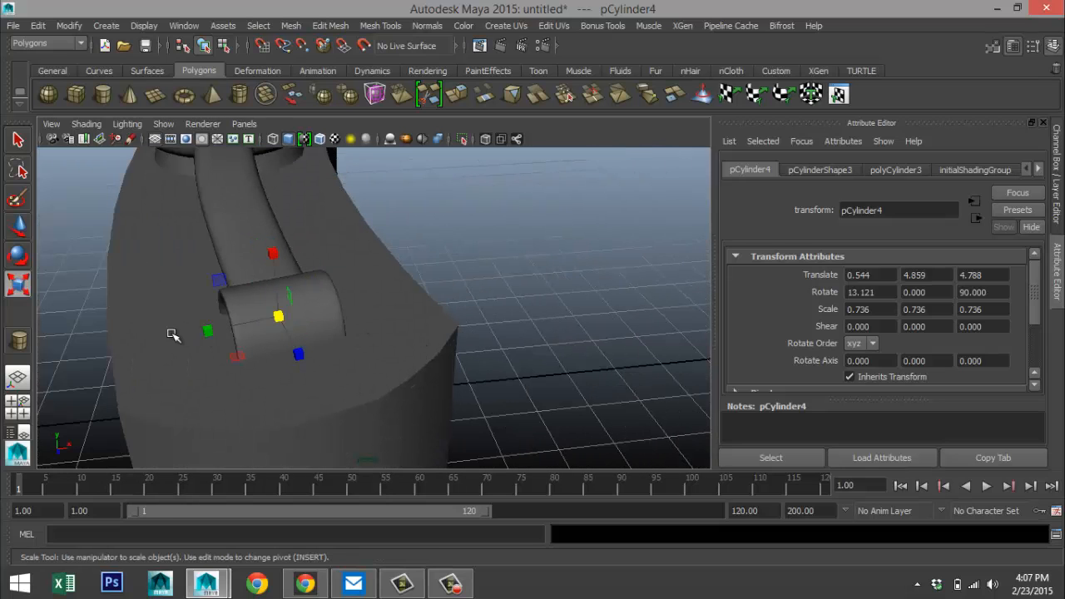
{"action": "left_click_drag", "start_coordinate": [209, 331], "coordinate": [178, 344]}
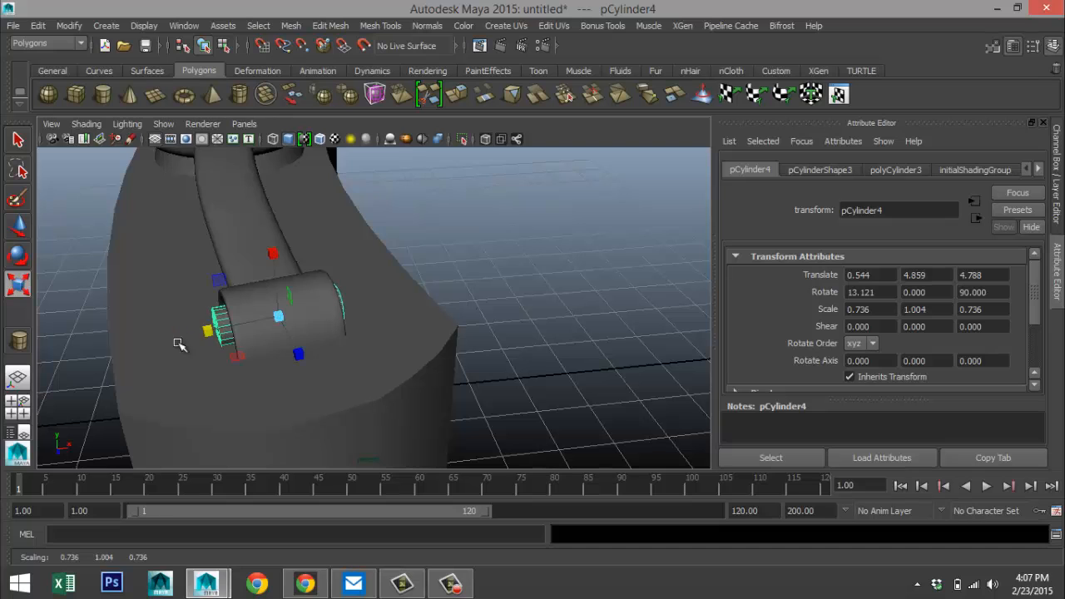
- In the top view, center the cylinder in the loop at about X 0.555, Z 4.782 and rotate it to about 12.616 degrees in X
{"action": "left_click", "coordinate": [18, 406]}
{"action": "key", "text": "space"}
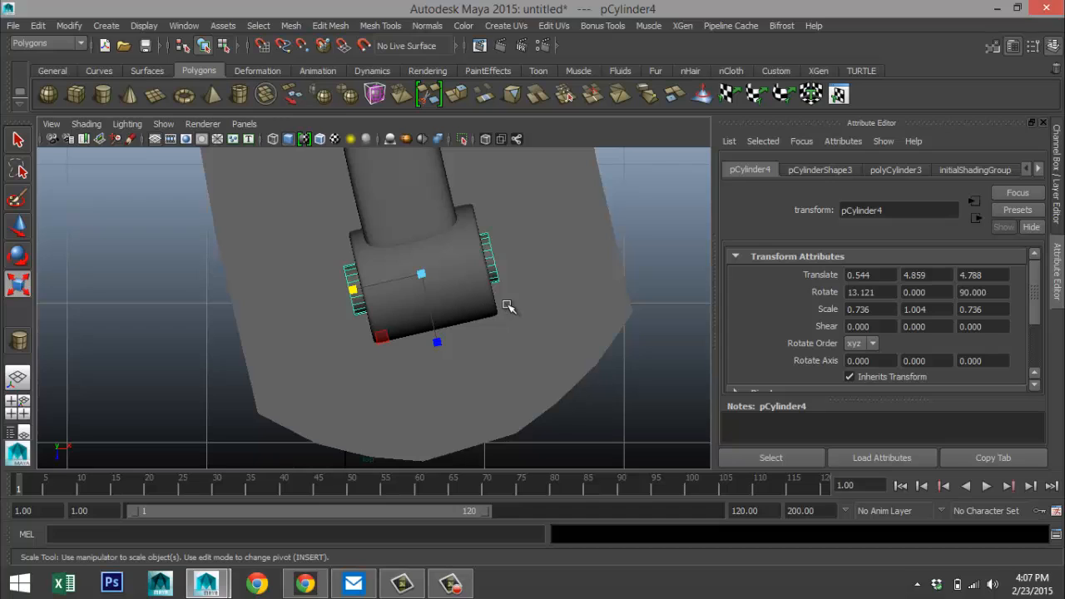
{"action": "key", "text": "w"}
{"action": "left_click_drag", "start_coordinate": [422, 276], "coordinate": [422, 274]}
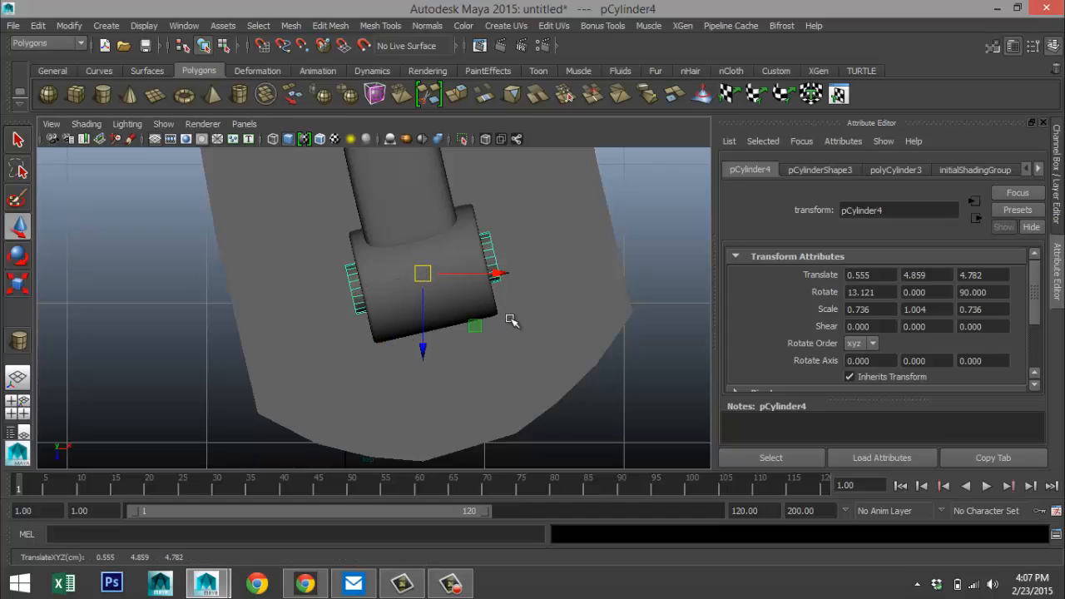
{"action": "key", "text": "e"}
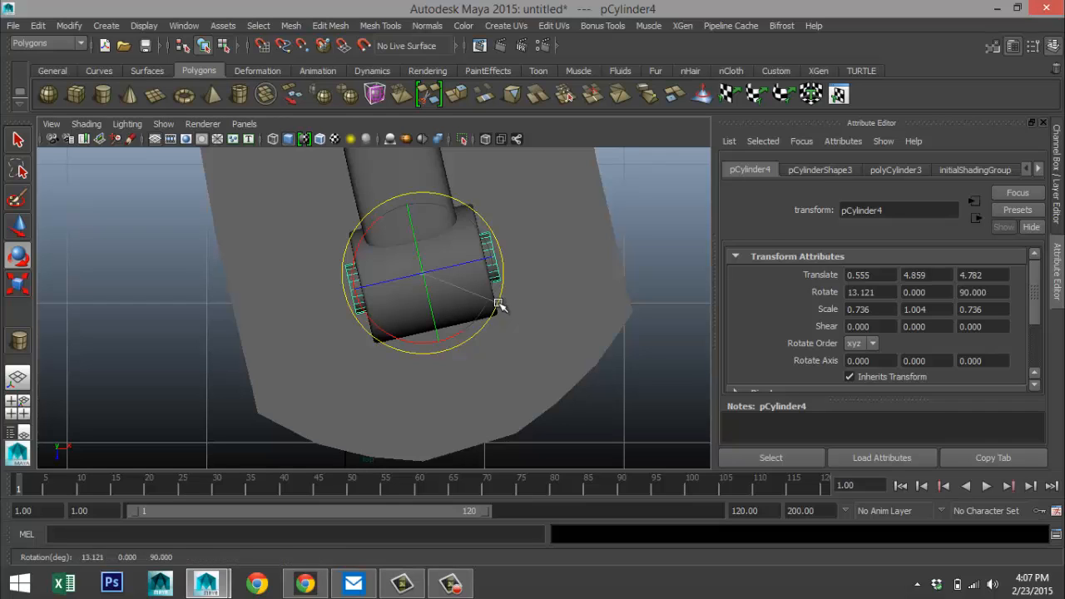
{"action": "left_click_drag", "start_coordinate": [498, 305], "coordinate": [499, 305]}
{"action": "left_click", "coordinate": [596, 295]}
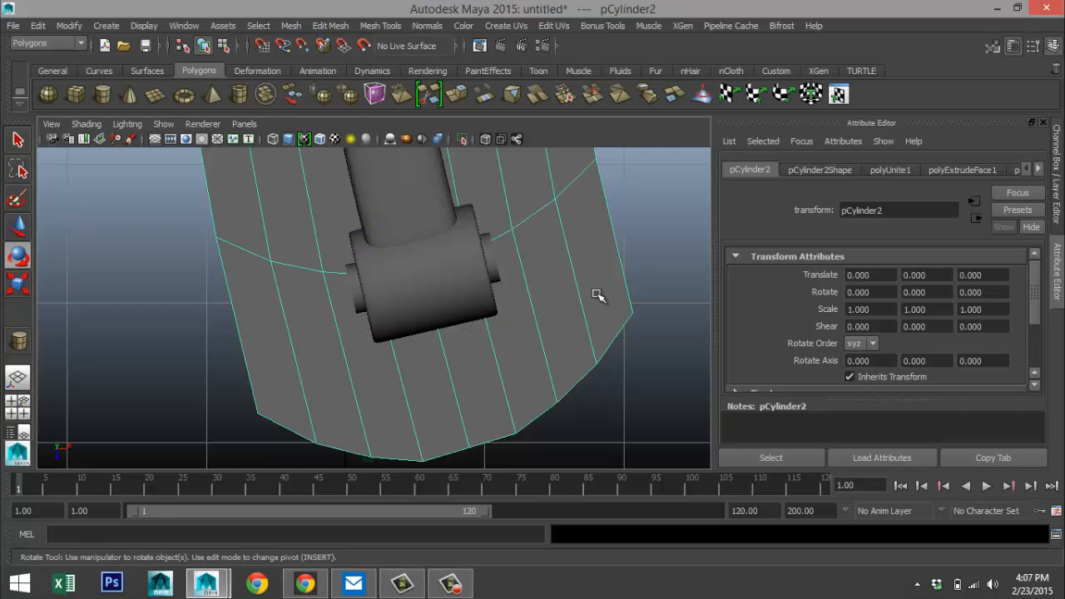
- In the perspective view, preview the cylinder pin with smoothing and return it to the unsmoothed display
{"action": "left_click", "coordinate": [18, 406]}
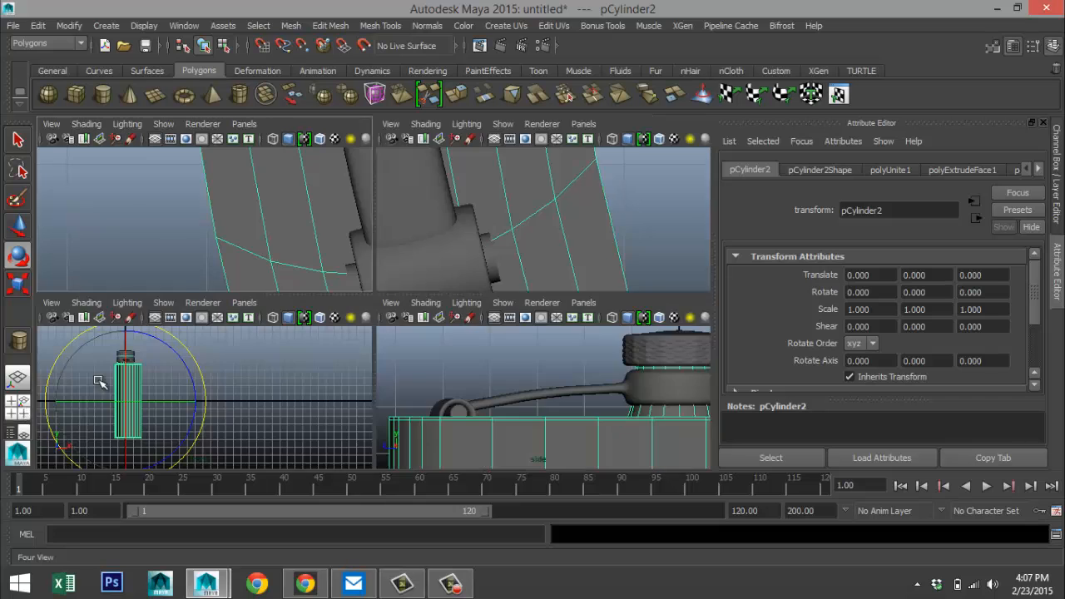
{"action": "key", "text": "space"}
{"action": "scroll", "coordinate": [516, 292], "scroll_direction": "up", "scroll_amount": 2}
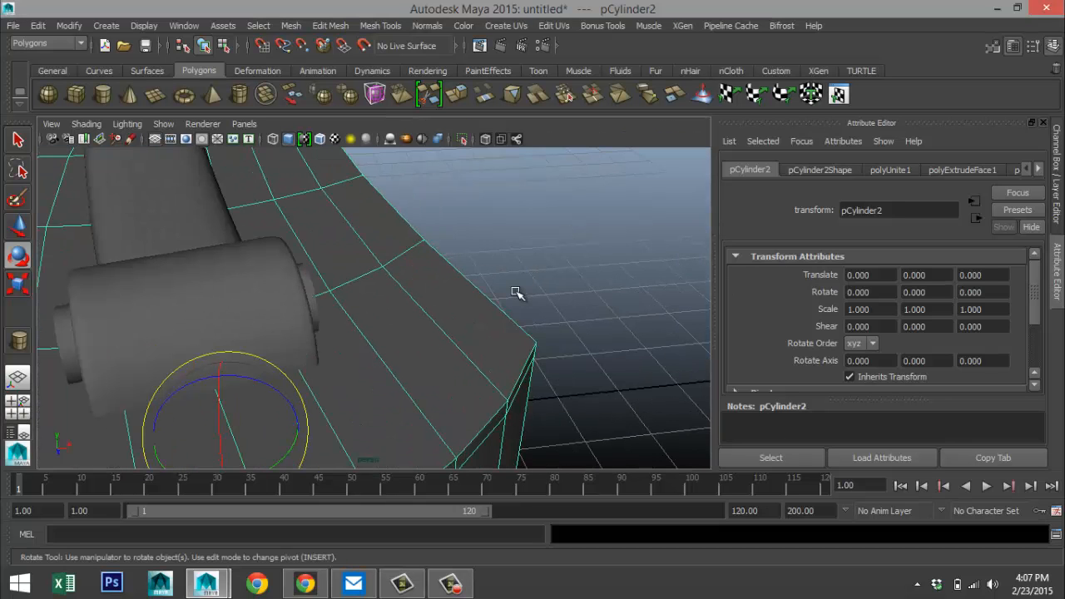
{"action": "mouse_move", "coordinate": [427, 313]}
{"action": "left_mouse_down", "text": "alt"}
{"action": "mouse_move", "coordinate": [556, 283]}
{"action": "mouse_move", "coordinate": [428, 325]}
{"action": "left_mouse_up", "text": "alt"}
{"action": "left_click", "coordinate": [431, 324]}
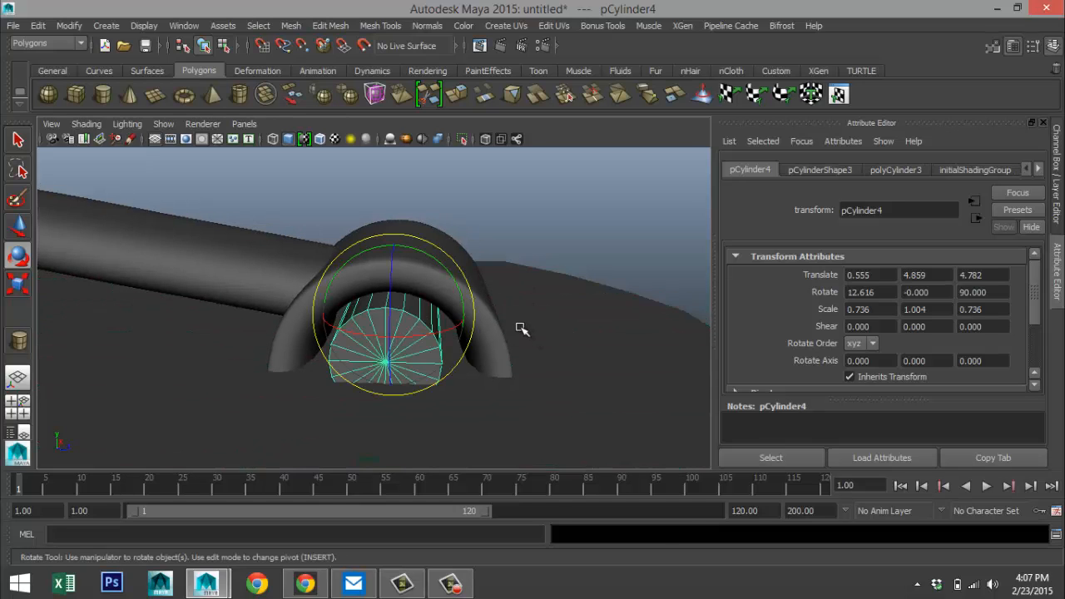
{"action": "key", "text": "3"}
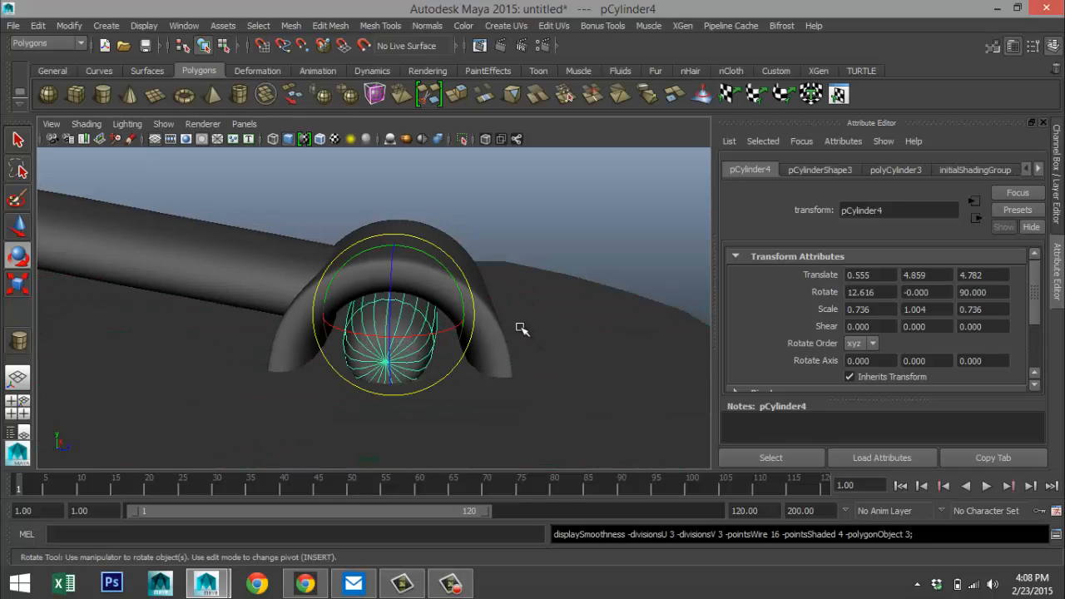
{"action": "key", "text": "1"}
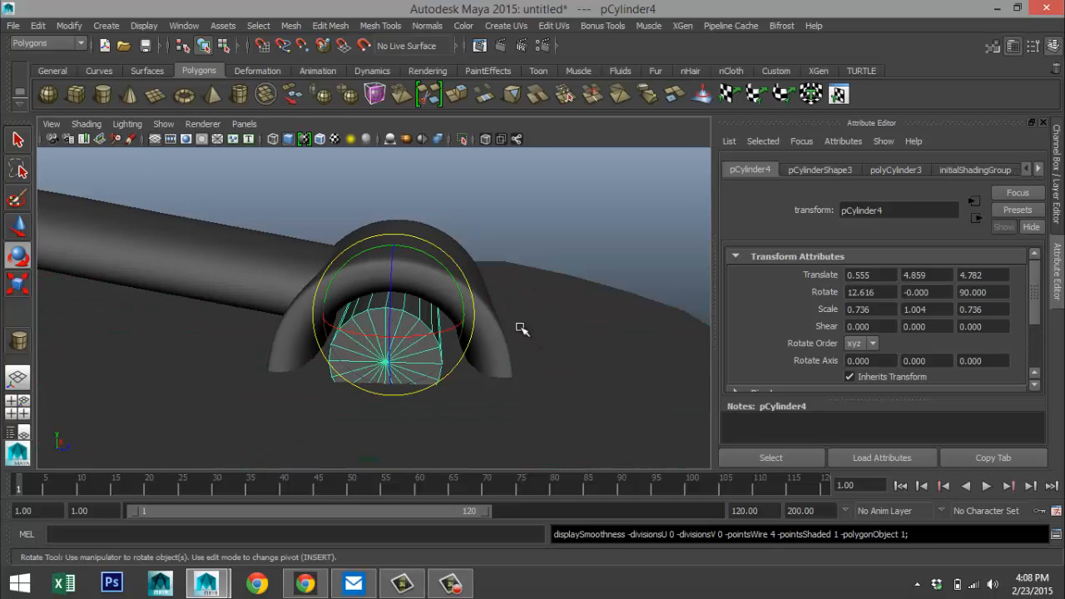
- Insert an edge loop near each end of the cylinder pin and return to object selection
{"action": "left_click", "coordinate": [330, 25]}
{"action": "mouse_move", "coordinate": [381, 26]}
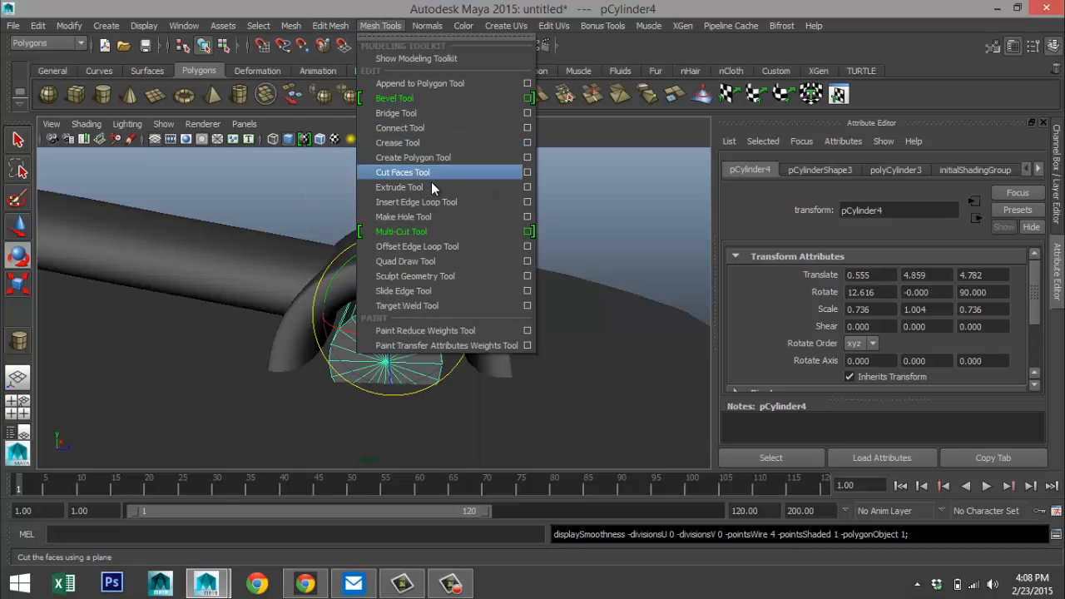
{"action": "left_click", "coordinate": [440, 202]}
{"action": "left_click_drag", "start_coordinate": [499, 264], "coordinate": [454, 288], "text": "alt"}
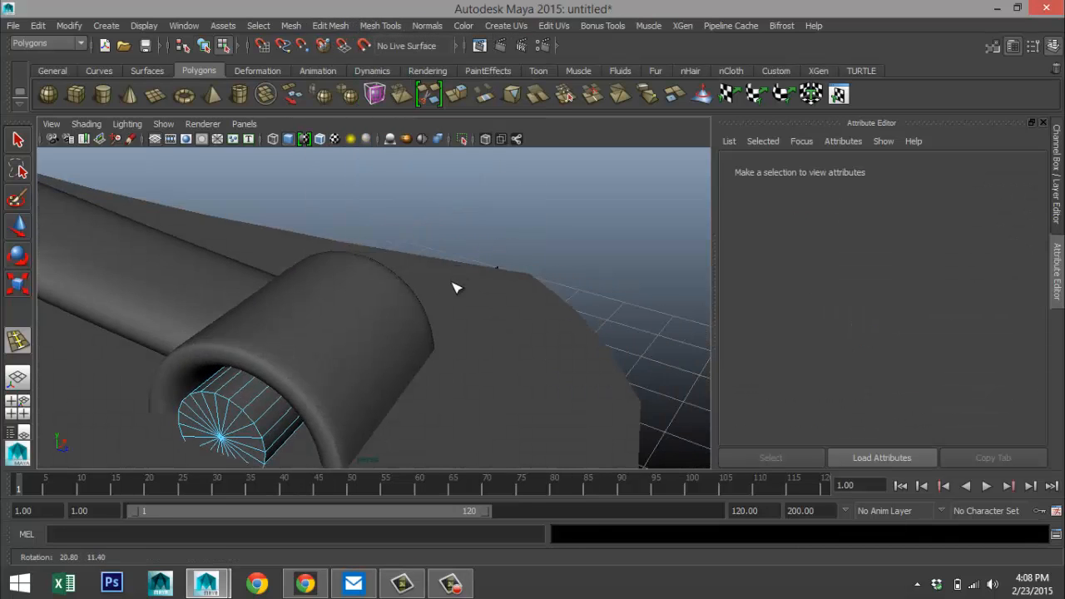
{"action": "left_click", "coordinate": [249, 414]}
{"action": "left_click_drag", "start_coordinate": [491, 432], "coordinate": [333, 440], "text": "alt"}
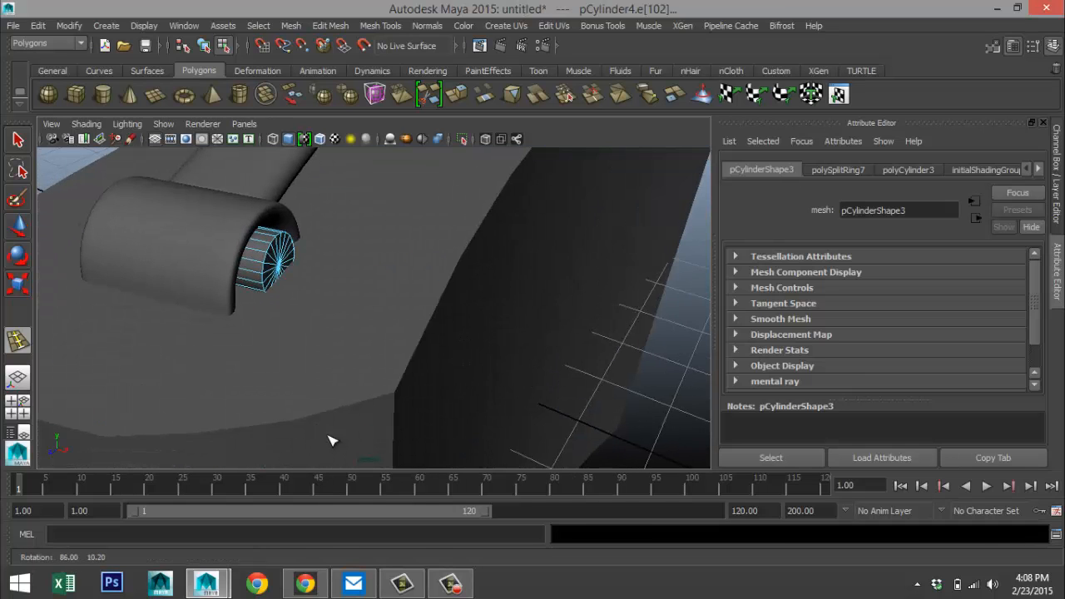
{"action": "left_click", "coordinate": [266, 257]}
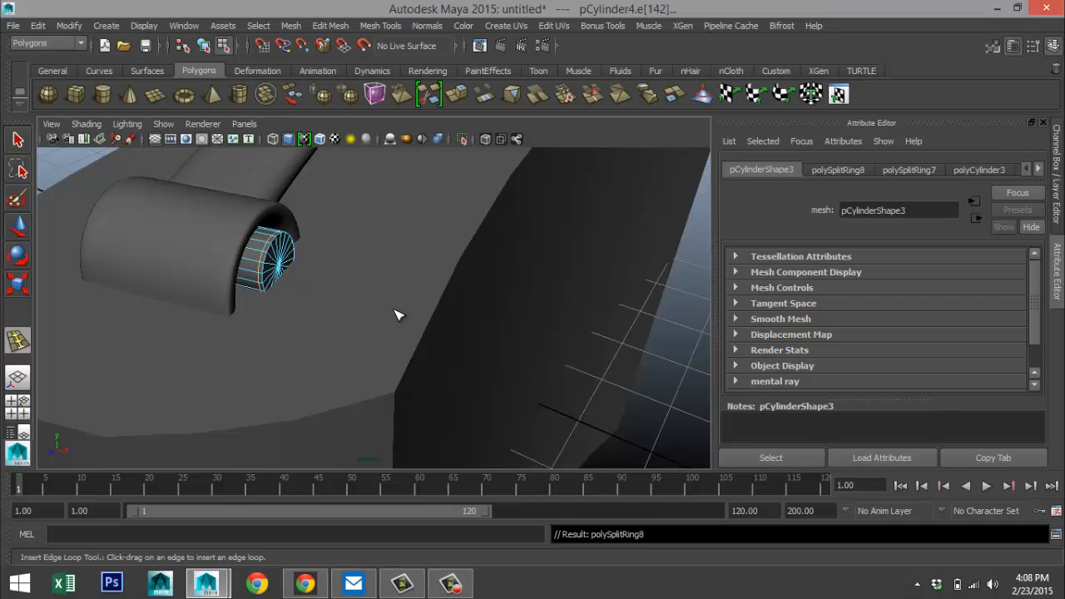
{"action": "key", "text": "q"}
{"action": "right_click_drag", "start_coordinate": [193, 223], "coordinate": [261, 208]}
{"action": "left_click", "coordinate": [266, 257]}
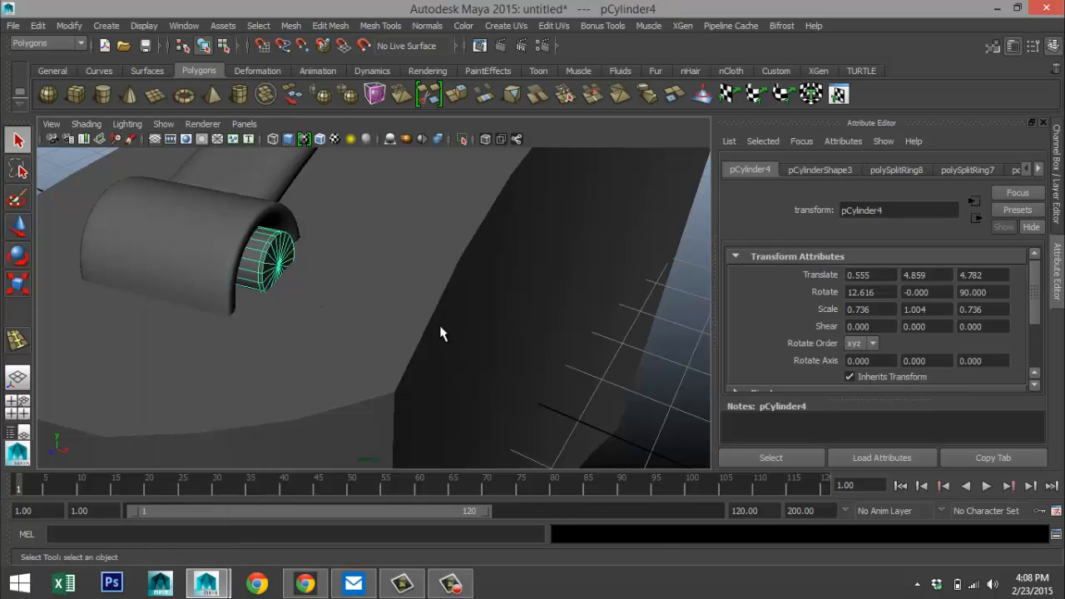
- Try stretching the cylinder pin lengthwise to a Y scale of about 1.126, and undo the change
{"action": "left_click", "coordinate": [361, 314]}
{"action": "key", "text": "f"}
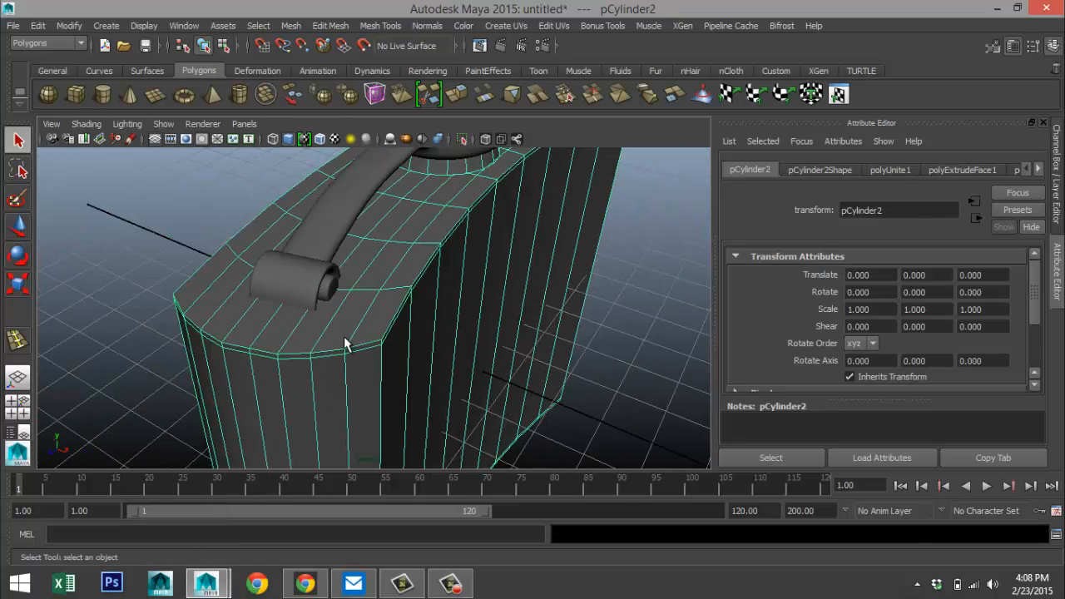
{"action": "left_click_drag", "start_coordinate": [338, 352], "coordinate": [428, 313], "text": "alt"}
{"action": "left_click", "coordinate": [419, 290]}
{"action": "key", "text": "r"}
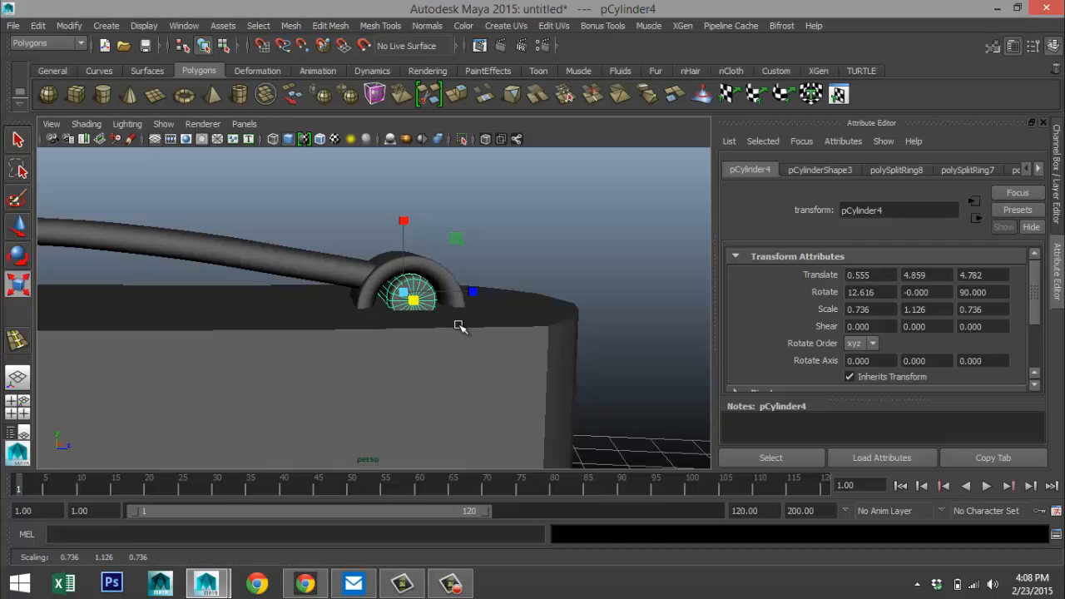
{"action": "key", "text": "ctrl+z"}
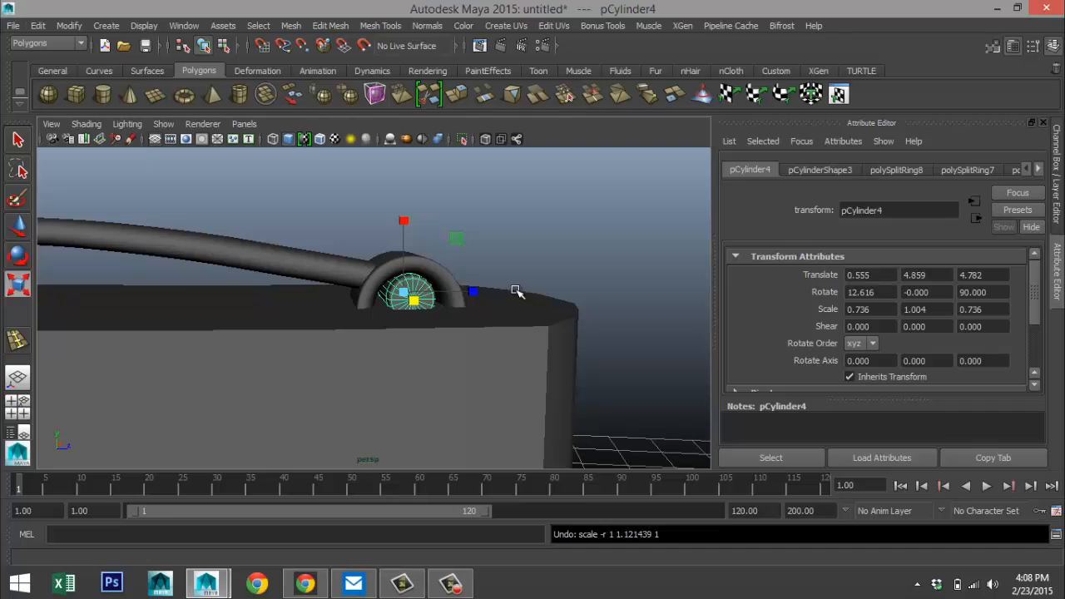
- Scale the cylinder pin up uniformly to about 0.829, 1.131, 0.829 using wireframe display, restore shaded display and deselect it
{"action": "left_click_drag", "start_coordinate": [514, 293], "coordinate": [502, 323], "text": "alt"}
{"action": "key", "text": "4"}
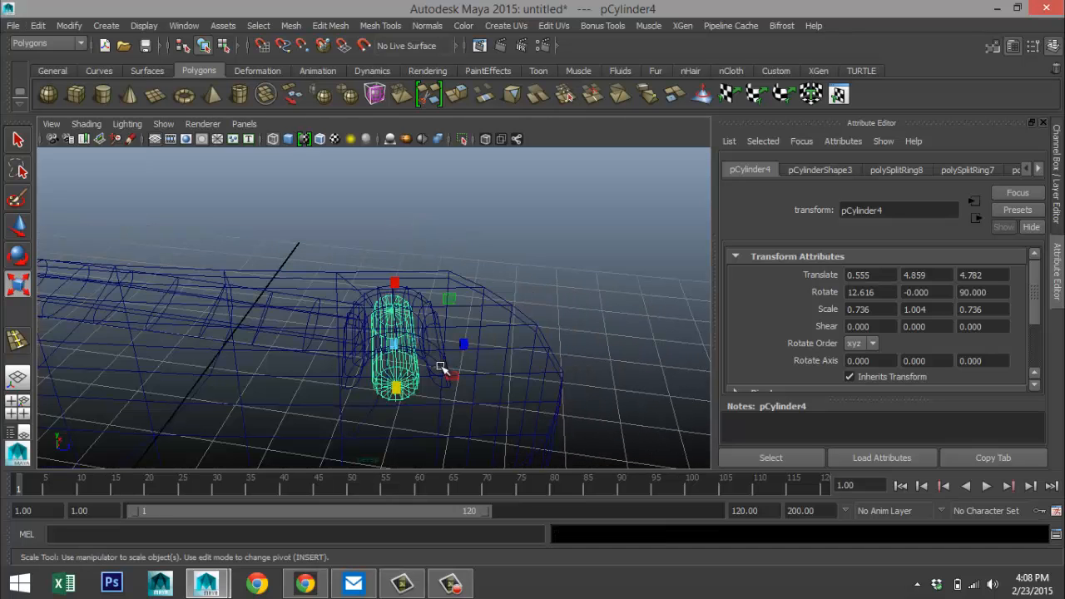
{"action": "left_click_drag", "start_coordinate": [398, 350], "coordinate": [408, 349]}
{"action": "key", "text": "5"}
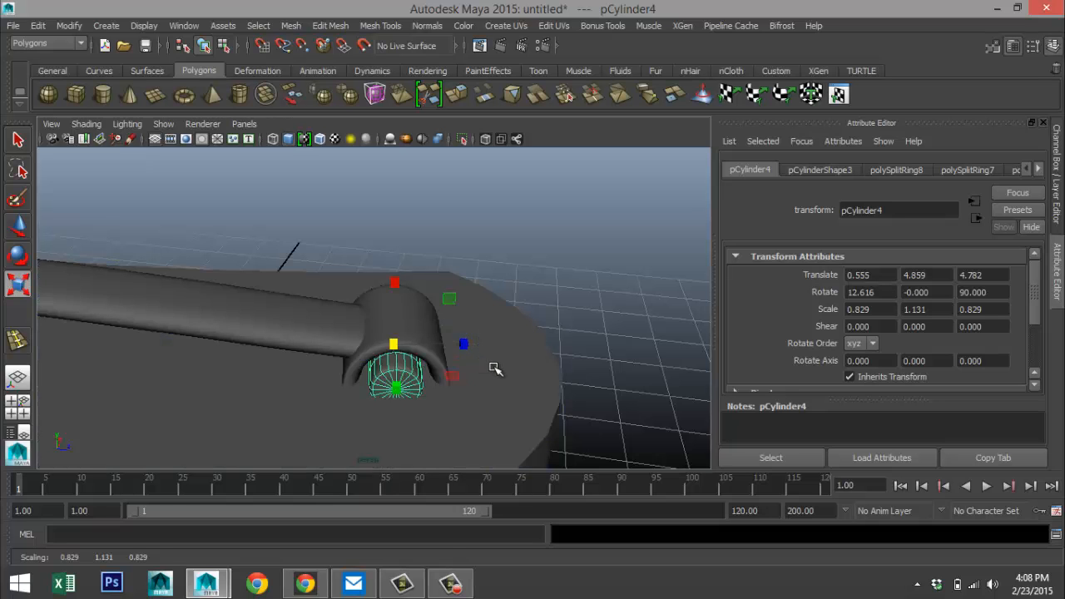
{"action": "left_click_drag", "start_coordinate": [501, 383], "coordinate": [371, 383], "text": "alt"}
{"action": "left_click", "coordinate": [577, 335]}
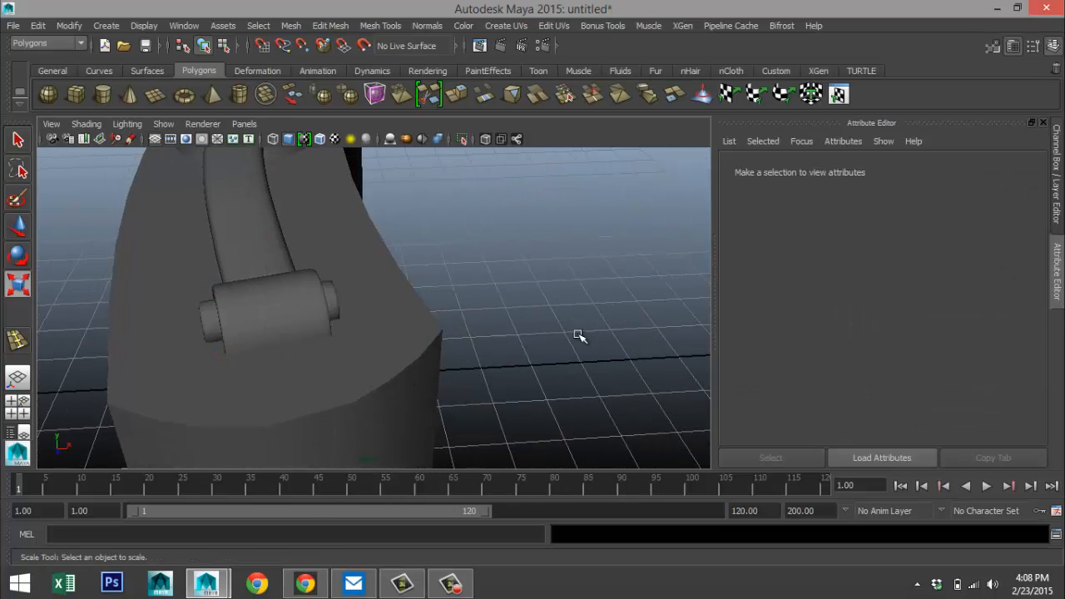
- Select all parts of the canteen and combine them into a single mesh
{"action": "scroll", "coordinate": [553, 321], "scroll_direction": "down", "scroll_amount": 2}
{"action": "scroll", "coordinate": [554, 320], "scroll_direction": "down", "scroll_amount": 3}
{"action": "left_click_drag", "start_coordinate": [551, 319], "coordinate": [409, 335], "text": "alt"}
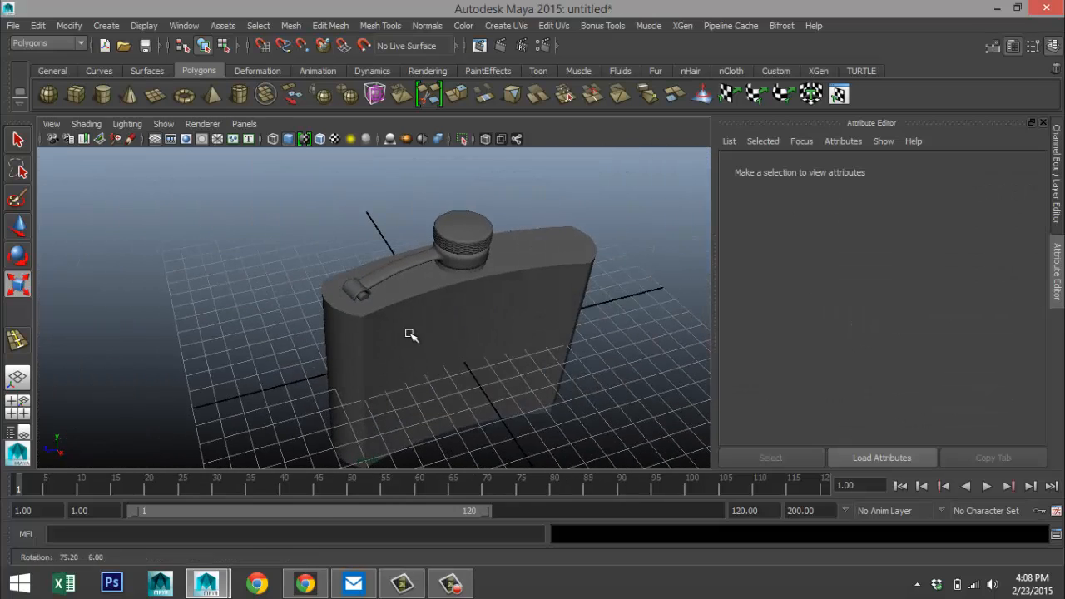
{"action": "middle_click_drag", "start_coordinate": [408, 334], "coordinate": [380, 333], "text": "alt"}
{"action": "scroll", "coordinate": [380, 333], "scroll_direction": "down", "scroll_amount": 3}
{"action": "left_click_drag", "start_coordinate": [277, 242], "coordinate": [563, 459]}
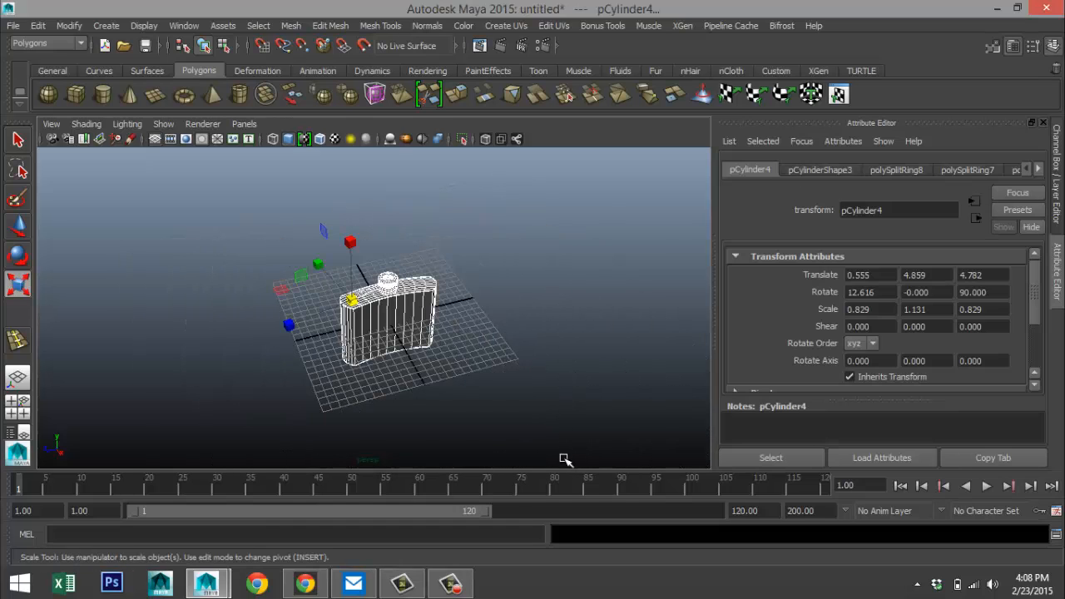
{"action": "left_click", "coordinate": [290, 26]}
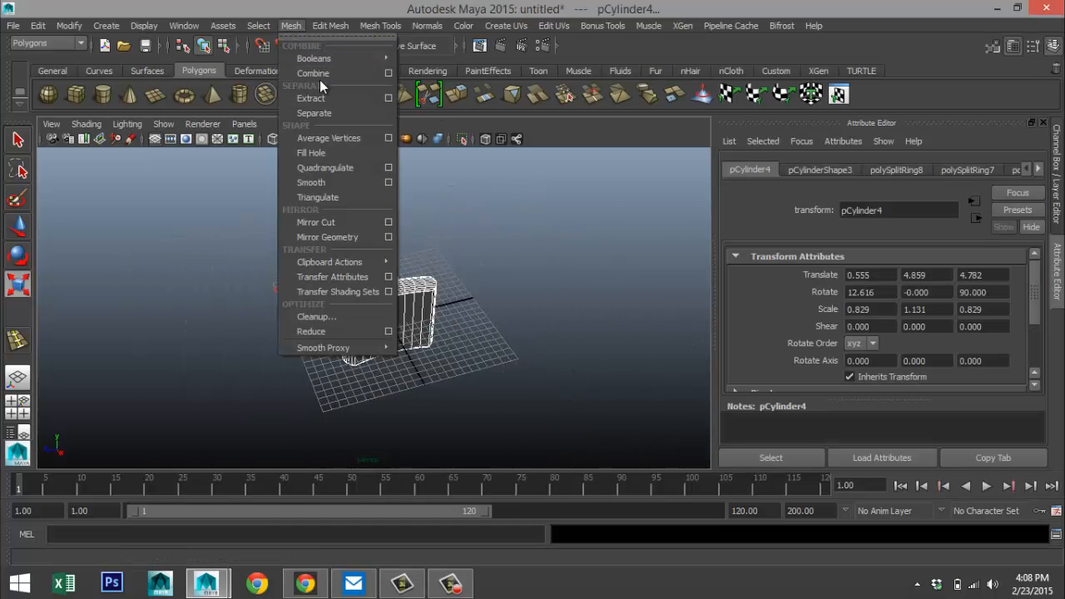
{"action": "left_click", "coordinate": [322, 74]}
- Turn on the smooth preview for the combined canteen, deselect it and inspect its shape
{"action": "key", "text": "f"}
{"action": "key", "text": "r"}
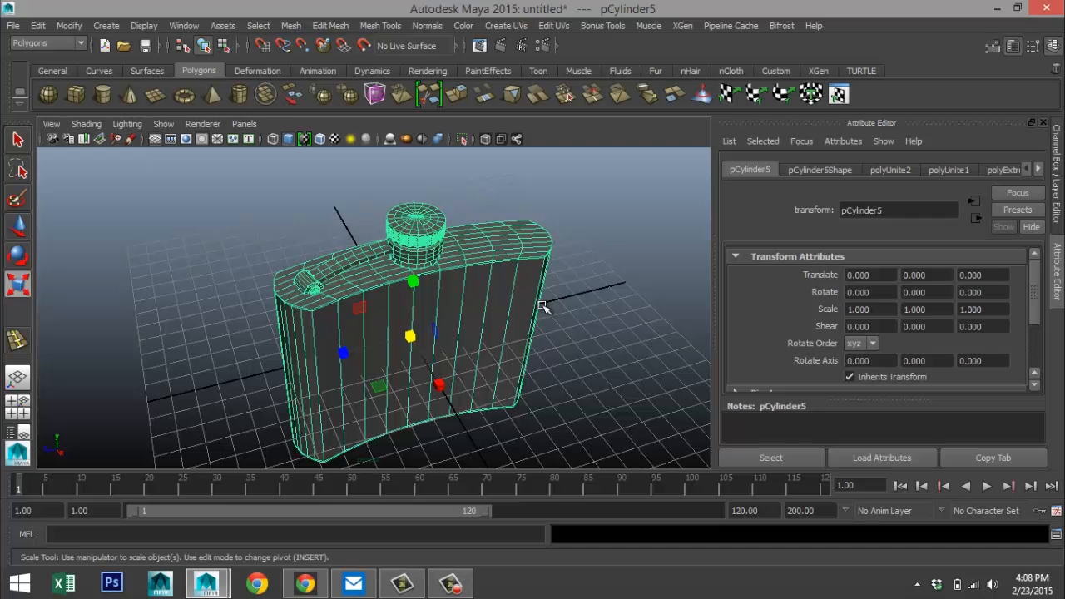
{"action": "key", "text": "3"}
{"action": "left_click", "coordinate": [604, 323]}
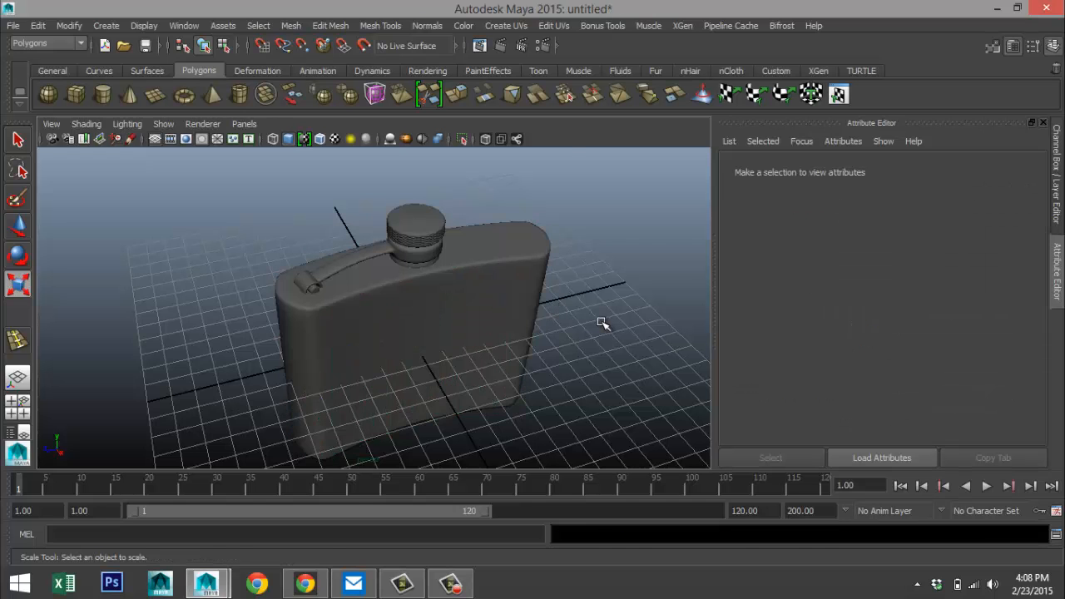
{"action": "left_click_drag", "start_coordinate": [599, 324], "coordinate": [525, 325], "text": "alt"}
{"action": "middle_click_drag", "start_coordinate": [533, 320], "coordinate": [402, 242], "text": "alt"}
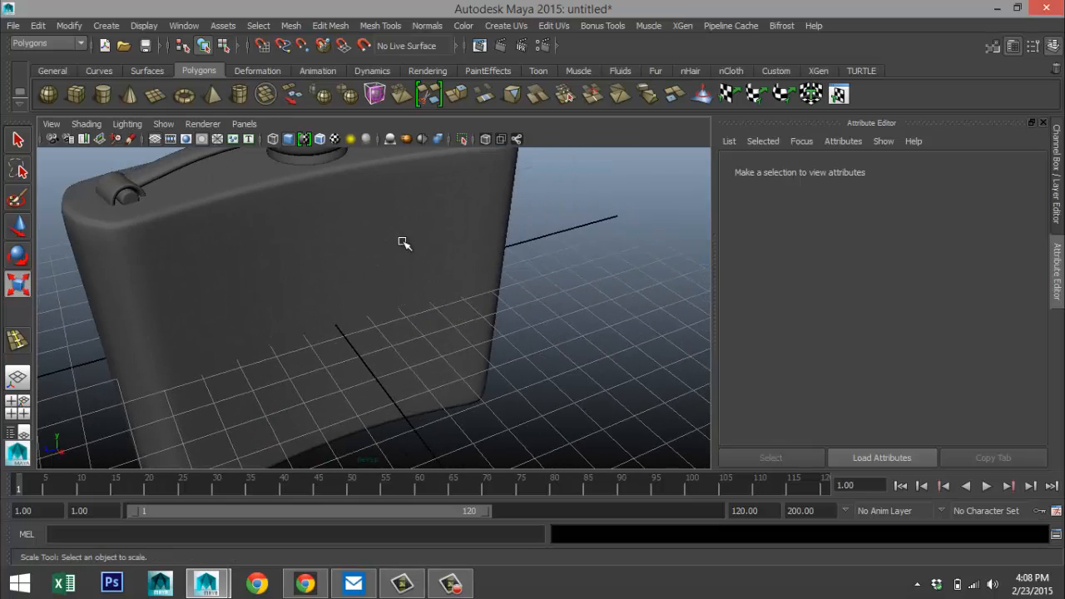
{"action": "scroll", "coordinate": [409, 250], "scroll_direction": "down", "scroll_amount": 5}
{"action": "left_click_drag", "start_coordinate": [452, 281], "coordinate": [411, 286], "text": "alt"}
- Create a polygon cylinder beside the canteen, about 2.236 in radius and 4.176 in height
{"action": "scroll", "coordinate": [424, 292], "scroll_direction": "down", "scroll_amount": 3}
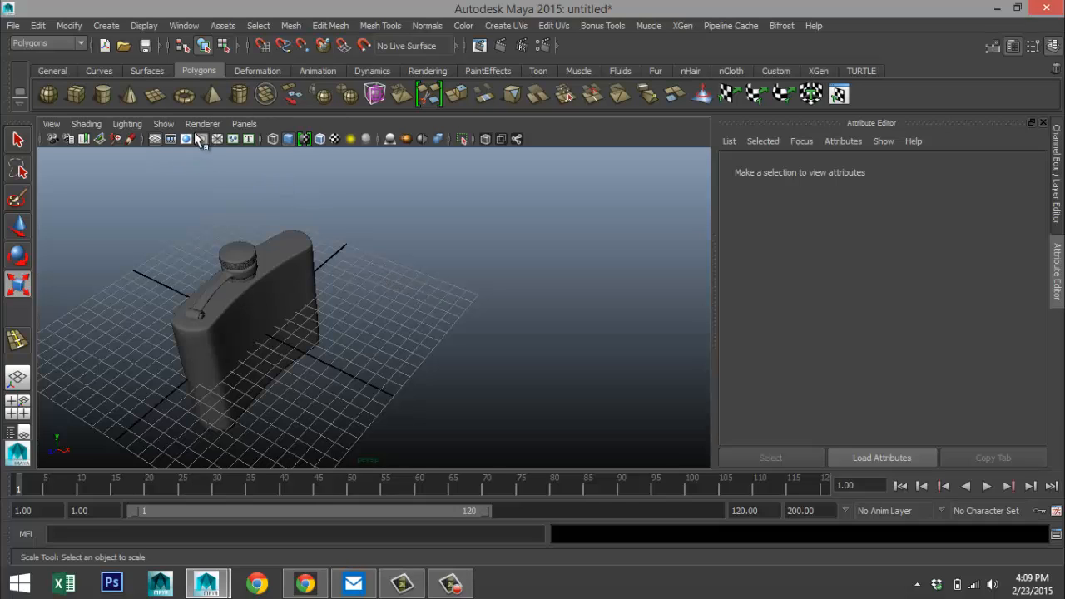
{"action": "left_click", "coordinate": [102, 94]}
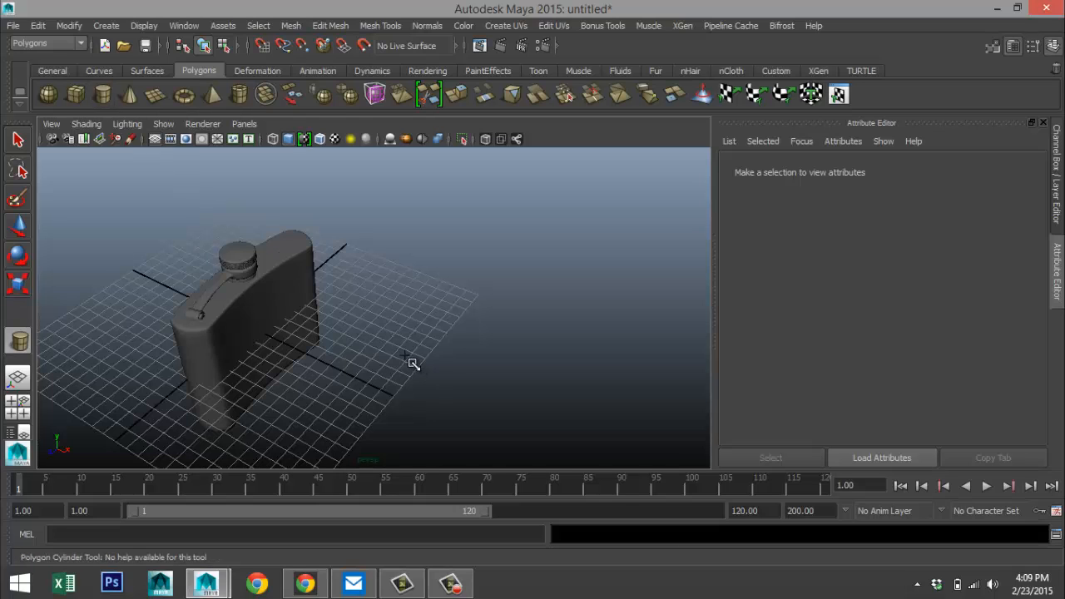
{"action": "left_click_drag", "start_coordinate": [404, 359], "coordinate": [429, 321]}
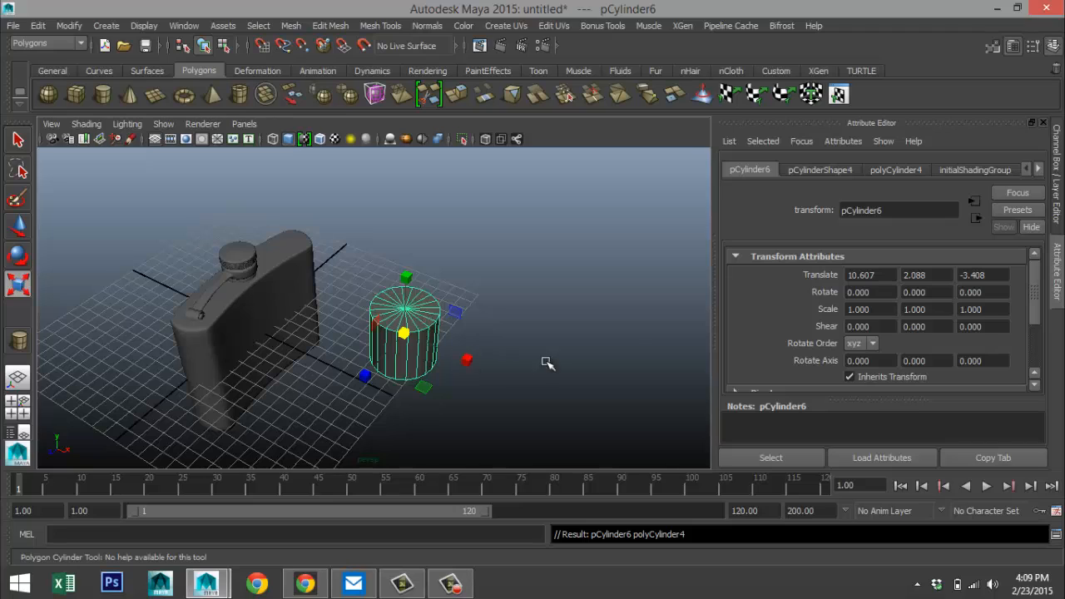
- Set the new cylinder's cap subdivisions to 5
{"action": "left_click", "coordinate": [821, 171]}
{"action": "left_click", "coordinate": [896, 170]}
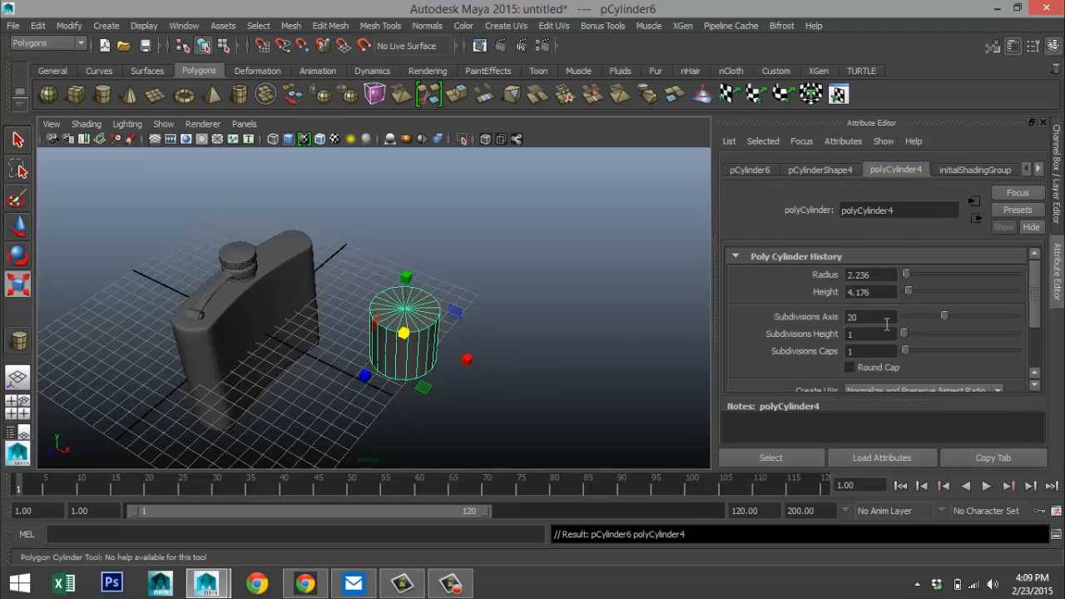
{"action": "left_click_drag", "start_coordinate": [906, 355], "coordinate": [914, 353]}
{"action": "key", "text": "r"}
{"action": "scroll", "coordinate": [514, 339], "scroll_direction": "up", "scroll_amount": 3}
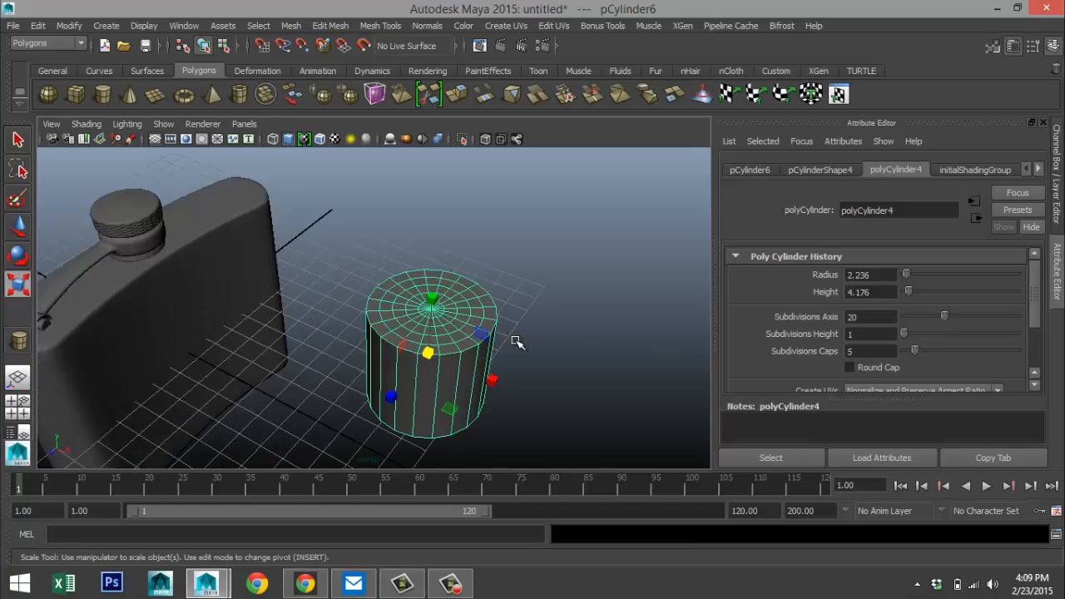
- Select the centre vertex of the cylinder's top cap and enable soft selection with a falloff across the cap's inner rings
{"action": "mouse_move", "coordinate": [523, 349]}
{"action": "left_mouse_down", "text": "alt"}
{"action": "mouse_move", "coordinate": [514, 352]}
{"action": "mouse_move", "coordinate": [533, 337]}
{"action": "mouse_move", "coordinate": [527, 364]}
{"action": "left_mouse_up", "text": "alt"}
{"action": "scroll", "coordinate": [530, 338], "scroll_direction": "up", "scroll_amount": 5}
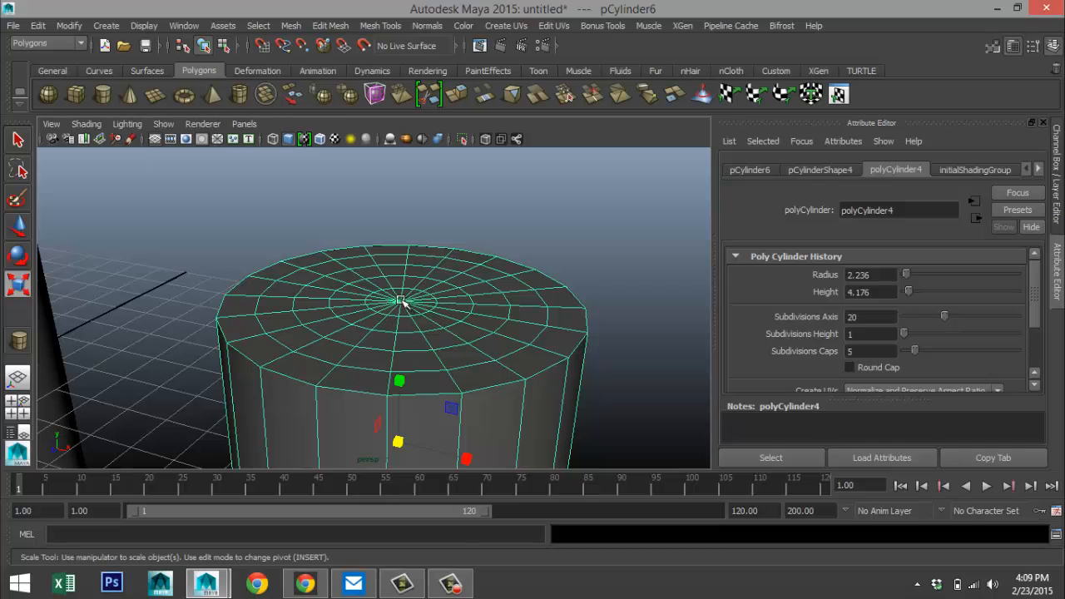
{"action": "right_click", "coordinate": [401, 302]}
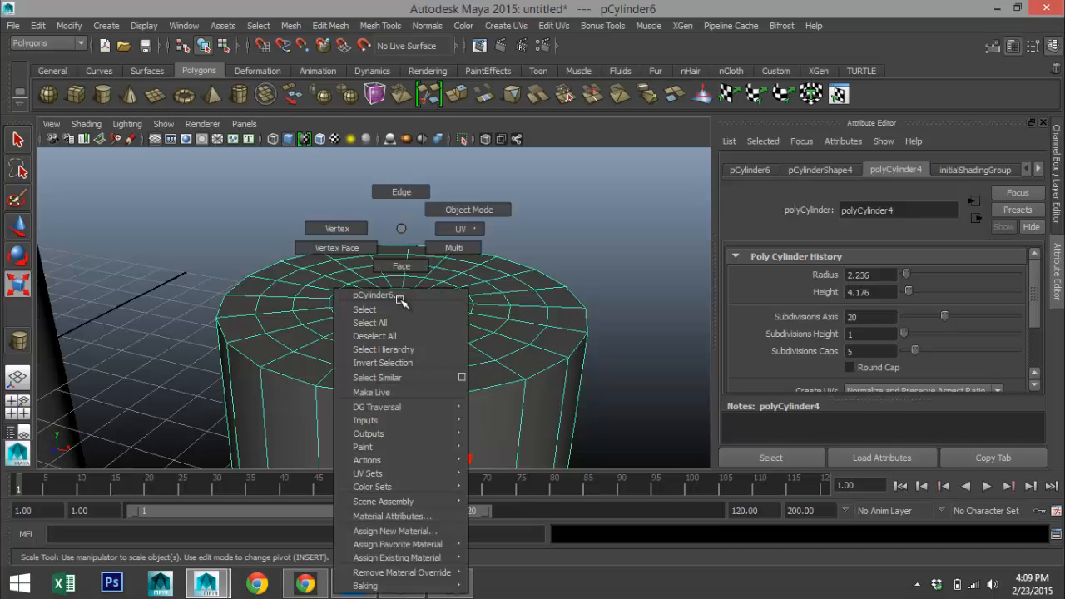
{"action": "left_click", "coordinate": [346, 238]}
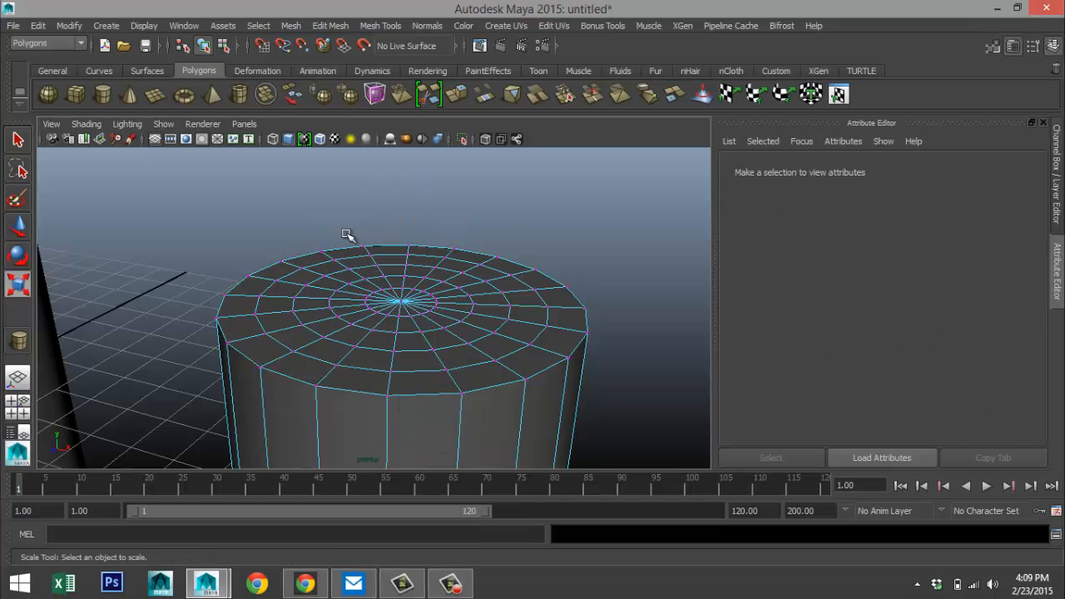
{"action": "left_click", "coordinate": [400, 301]}
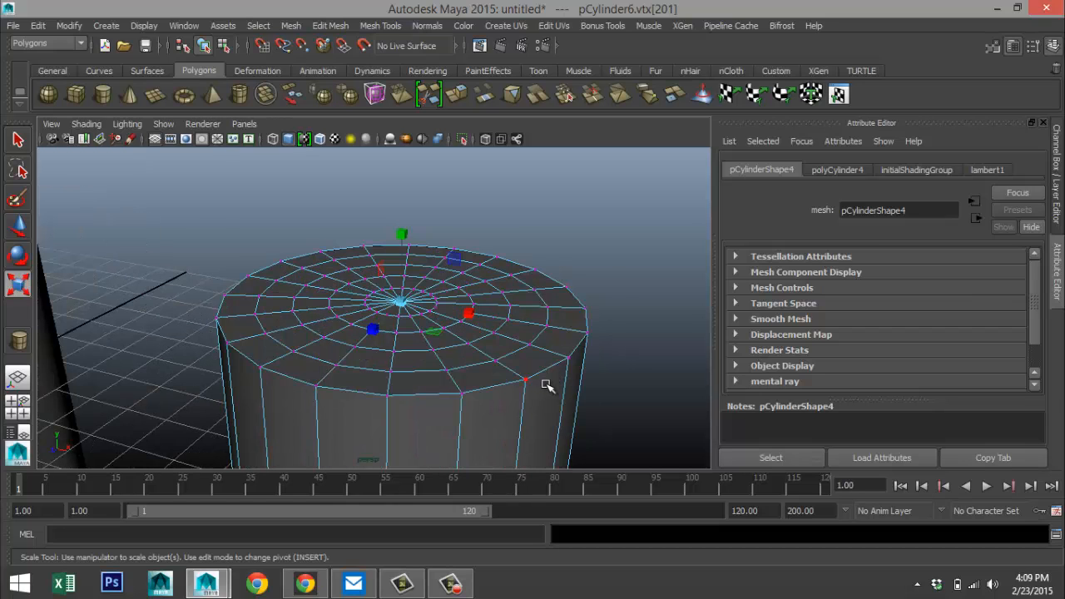
{"action": "key", "text": "b"}
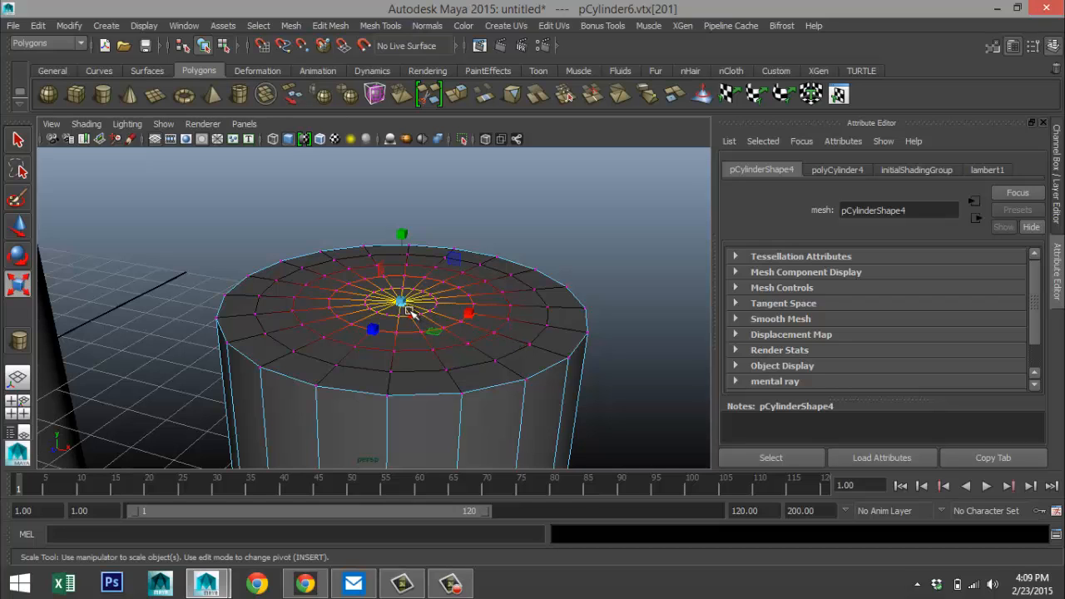
{"action": "mouse_move", "coordinate": [402, 304]}
{"action": "left_mouse_down"}
{"action": "mouse_move", "coordinate": [490, 318]}
{"action": "mouse_move", "coordinate": [391, 316]}
{"action": "mouse_move", "coordinate": [420, 312]}
{"action": "mouse_move", "coordinate": [410, 311]}
{"action": "left_mouse_up"}
- Move the soft-selected centre vertex down inside the cylinder to hollow out its top
{"action": "scroll", "coordinate": [440, 341], "scroll_direction": "down", "scroll_amount": 4}
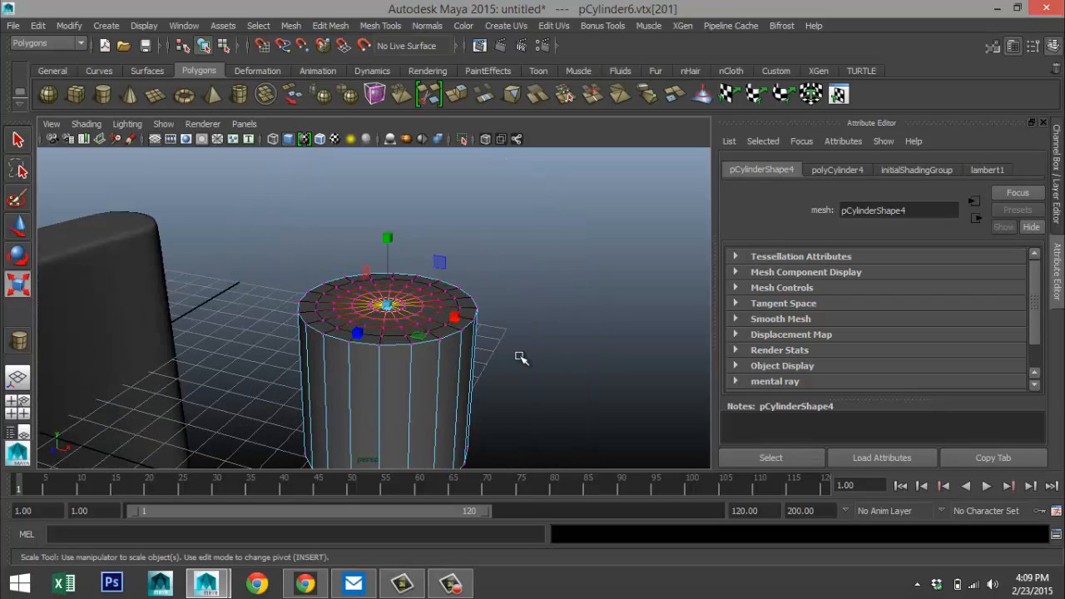
{"action": "key", "text": "w"}
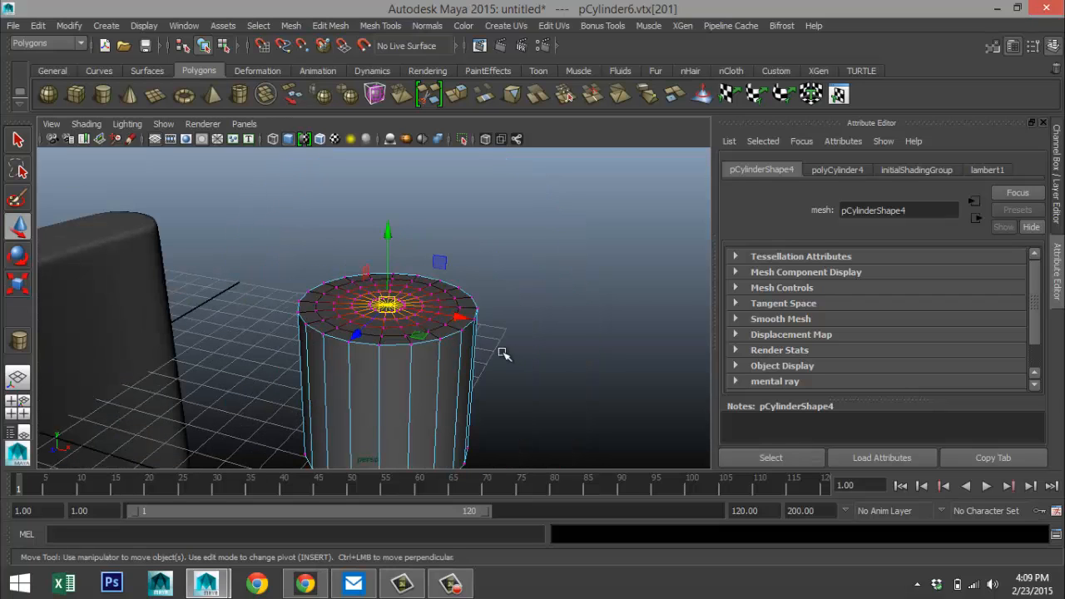
{"action": "left_click_drag", "start_coordinate": [386, 231], "coordinate": [421, 359]}
- Show the side view in wireframe and lower the hollow's centre vertex closer to the cylinder's base
{"action": "left_click", "coordinate": [17, 406]}
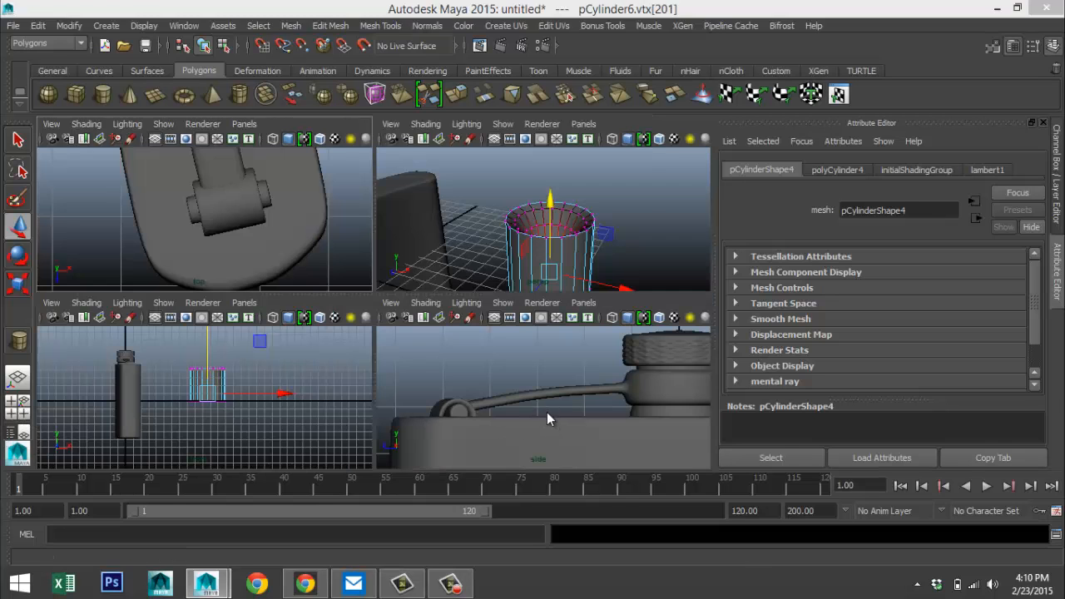
{"action": "key", "text": "space"}
{"action": "key", "text": "f"}
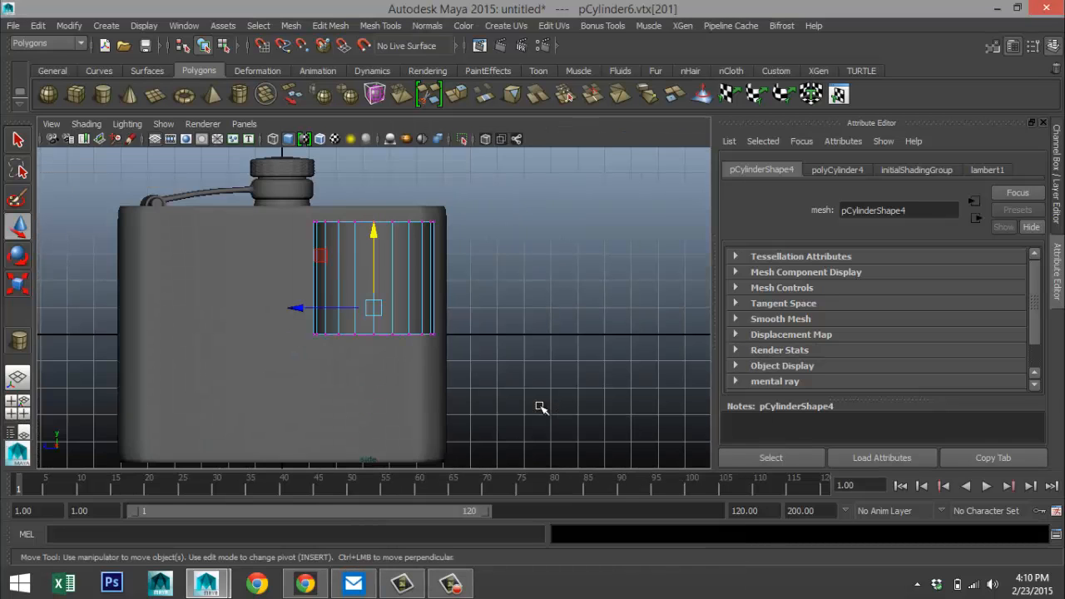
{"action": "scroll", "coordinate": [539, 406], "scroll_direction": "up", "scroll_amount": 2}
{"action": "key", "text": "4"}
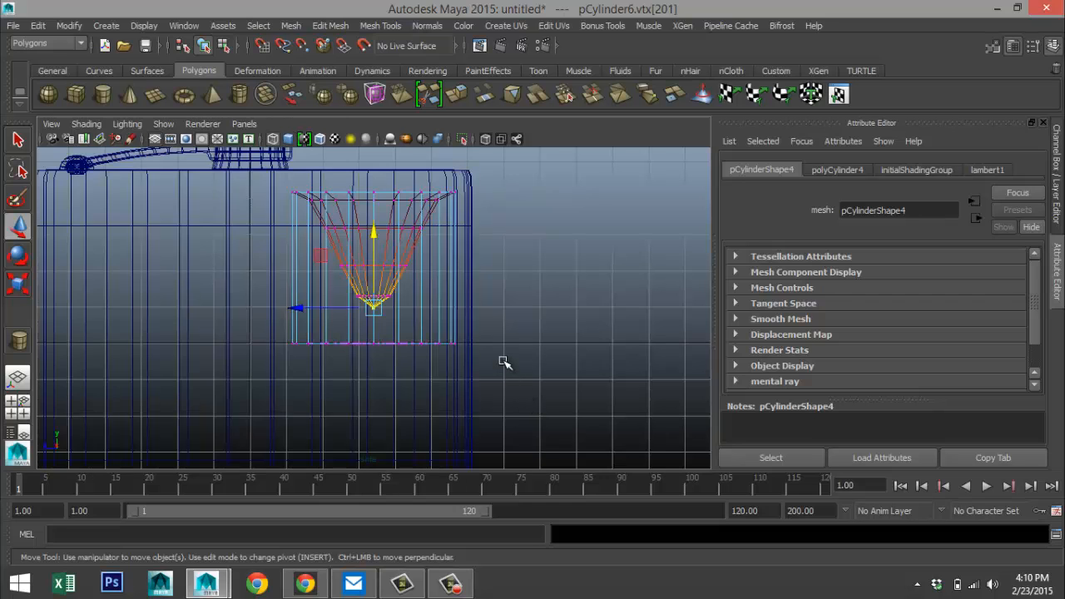
{"action": "scroll", "coordinate": [368, 280], "scroll_direction": "up", "scroll_amount": 1}
{"action": "left_click_drag", "start_coordinate": [374, 233], "coordinate": [379, 251]}
{"action": "middle_click_drag", "start_coordinate": [580, 320], "coordinate": [618, 357], "text": "alt"}
- Turn off soft selection and uniformly scale down the cylinder's bottom vertices to taper the outer wall
{"action": "right_click_drag", "start_coordinate": [438, 384], "coordinate": [378, 240]}
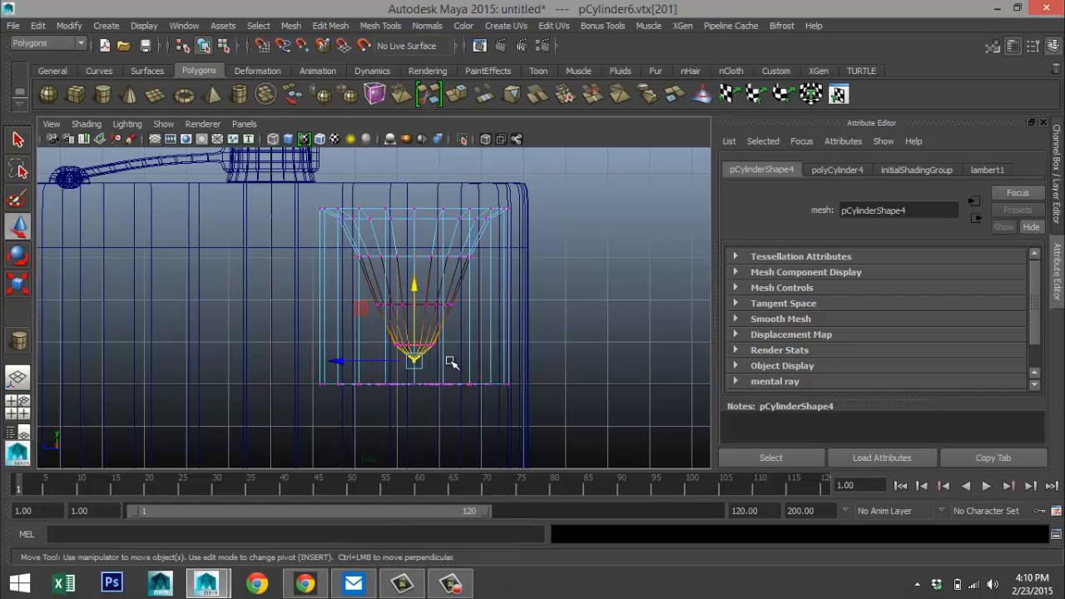
{"action": "key", "text": "b"}
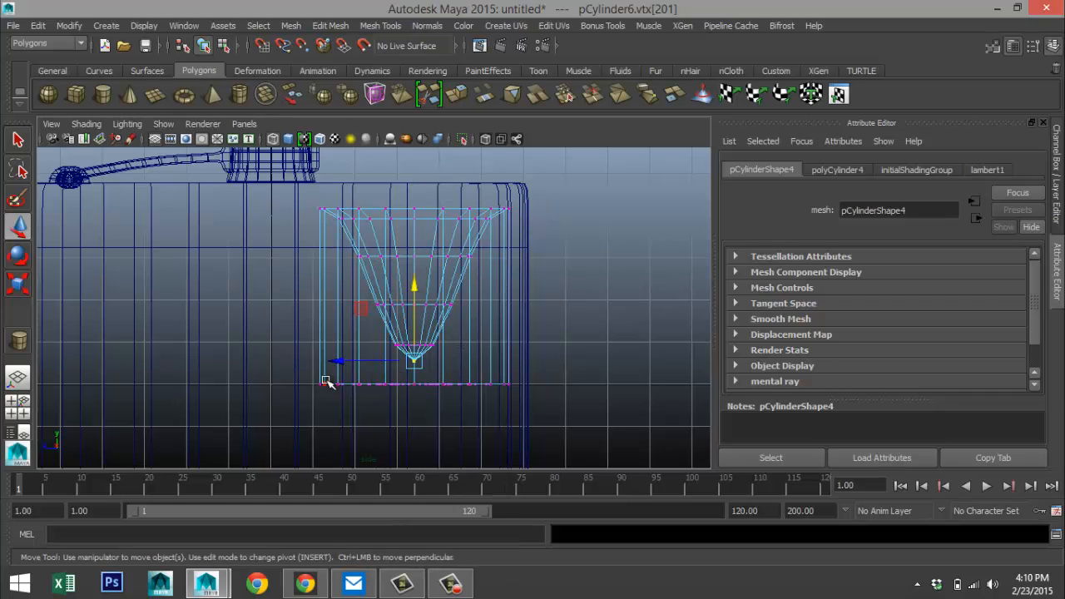
{"action": "left_click_drag", "start_coordinate": [405, 392], "coordinate": [533, 414]}
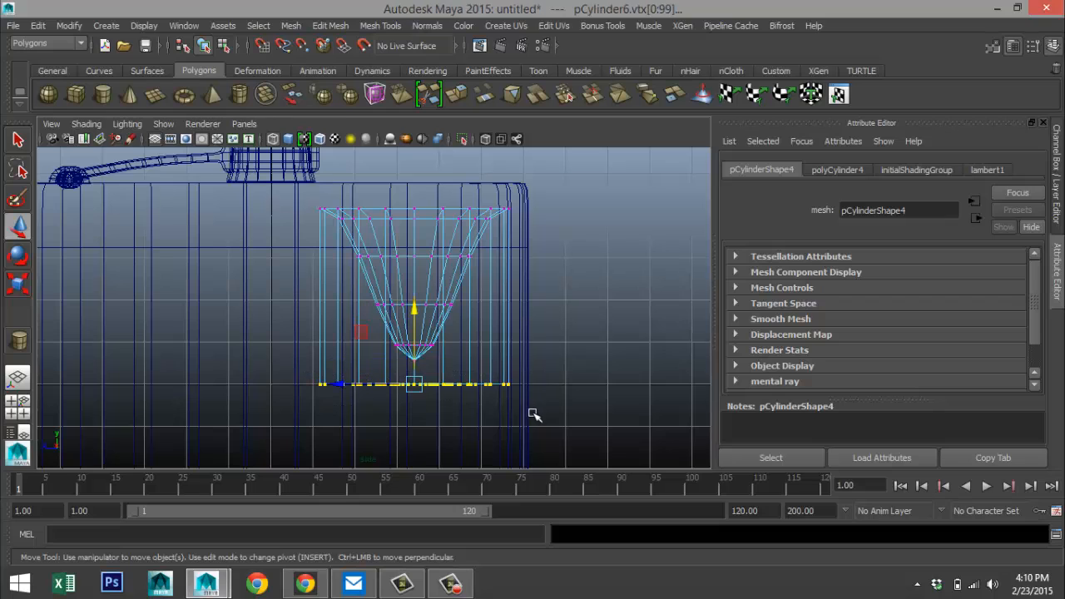
{"action": "key", "text": "r"}
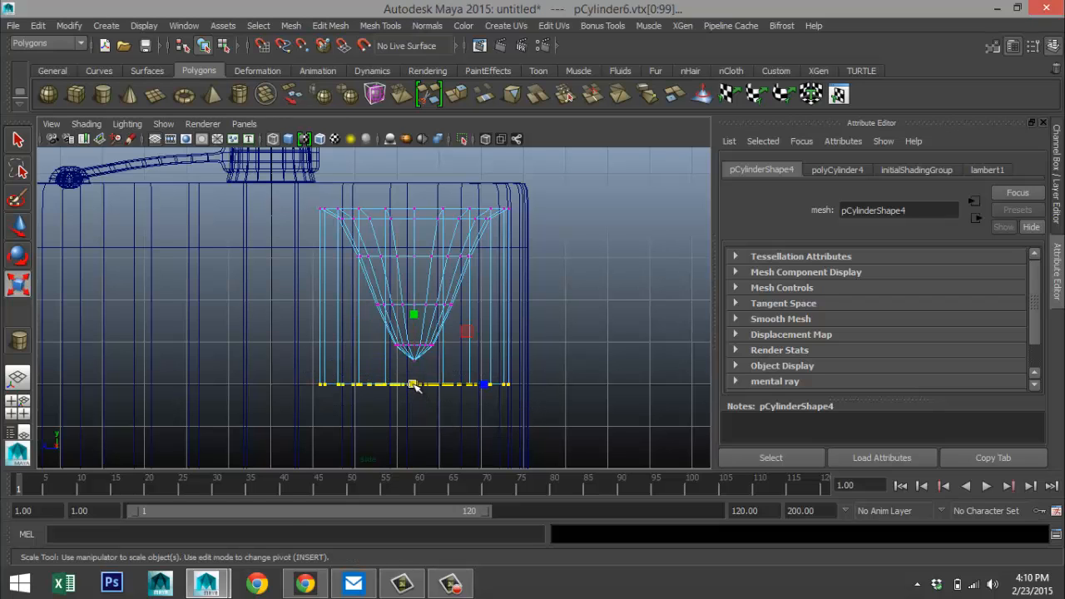
{"action": "left_click_drag", "start_coordinate": [413, 387], "coordinate": [386, 390]}
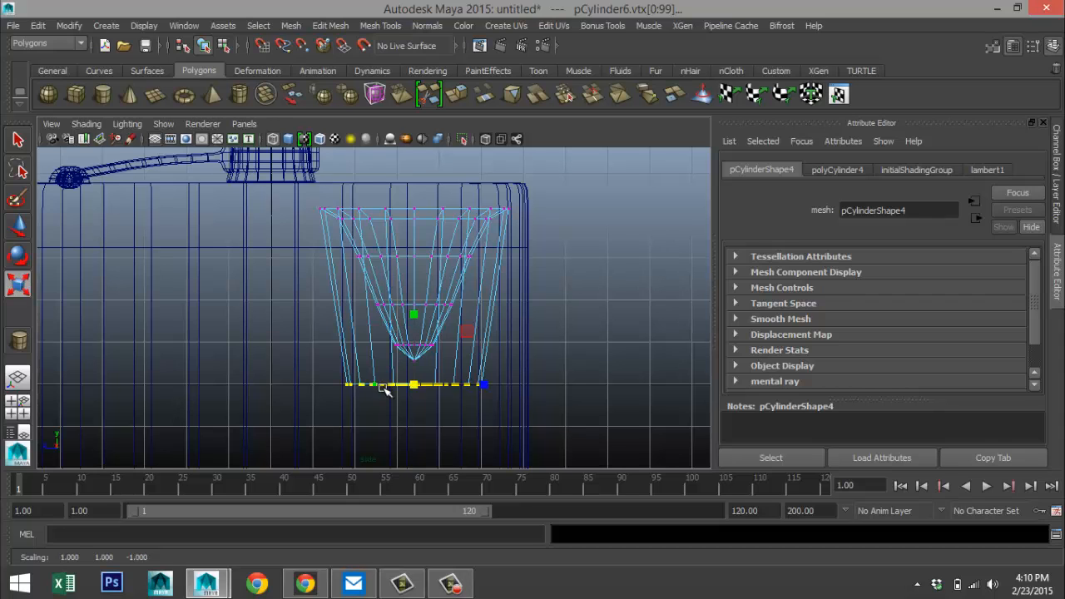
- Scale the hollow's lower vertex rings outward, then widen the lowest ring separately to broaden the cavity
{"action": "middle_click_drag", "start_coordinate": [585, 284], "coordinate": [575, 342], "text": "alt"}
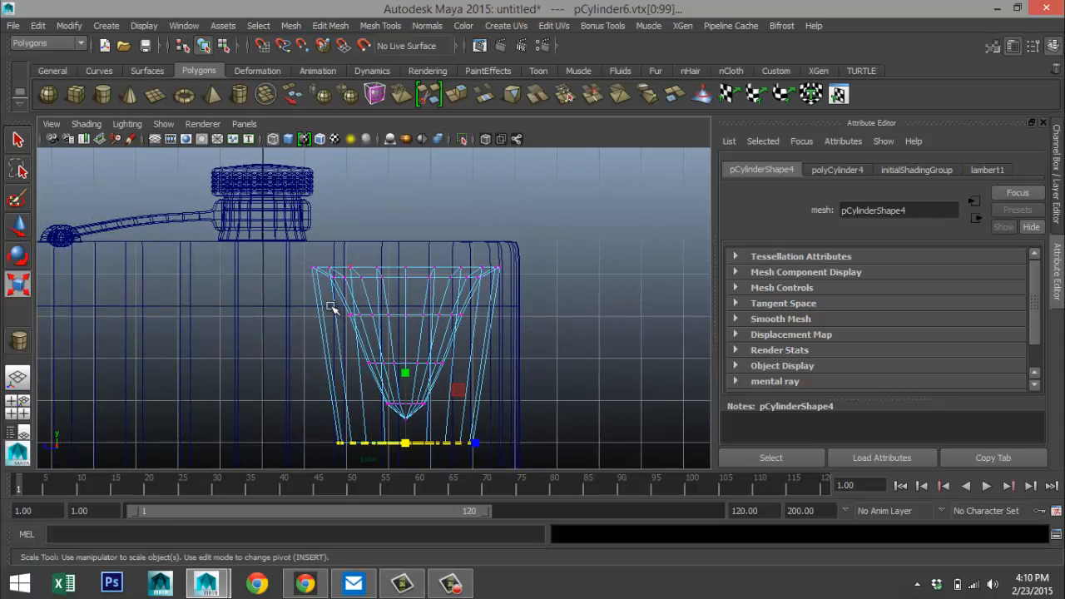
{"action": "left_click_drag", "start_coordinate": [325, 308], "coordinate": [477, 427]}
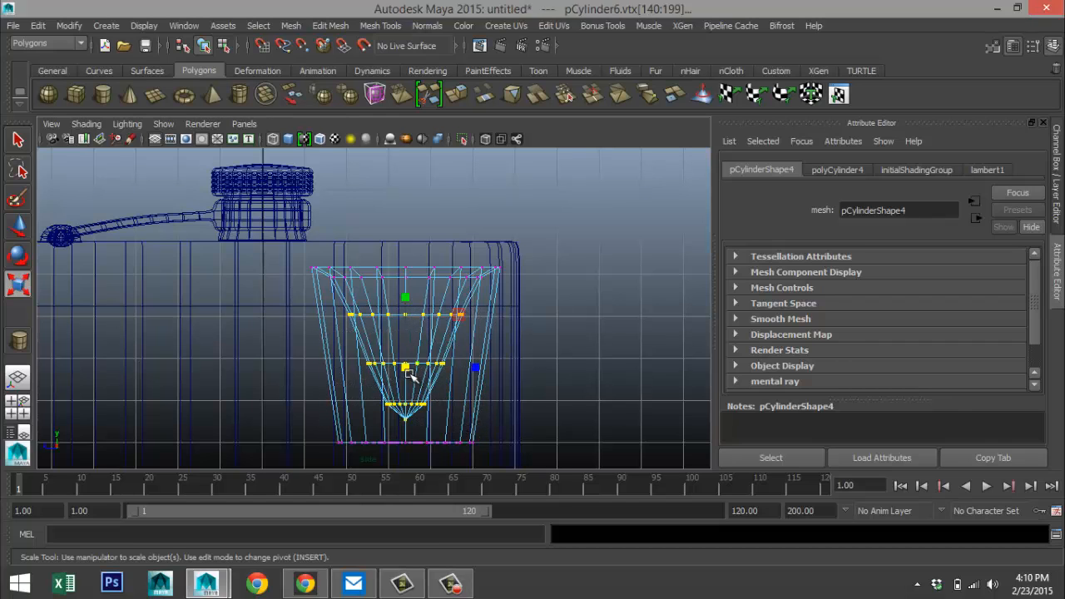
{"action": "mouse_move", "coordinate": [409, 372]}
{"action": "left_mouse_down"}
{"action": "mouse_move", "coordinate": [437, 383]}
{"action": "mouse_move", "coordinate": [428, 381]}
{"action": "left_mouse_up"}
{"action": "left_click_drag", "start_coordinate": [356, 351], "coordinate": [471, 377]}
{"action": "left_click_drag", "start_coordinate": [407, 363], "coordinate": [420, 418]}
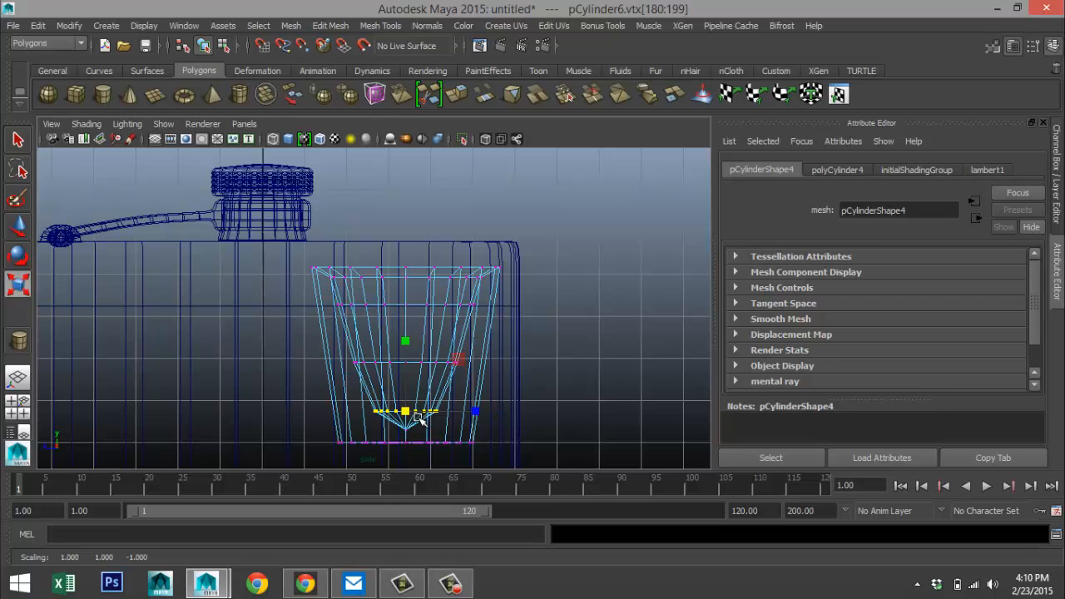
- Raise the hollow's centre vertex slightly to flatten the cavity's floor
{"action": "left_click", "coordinate": [406, 437]}
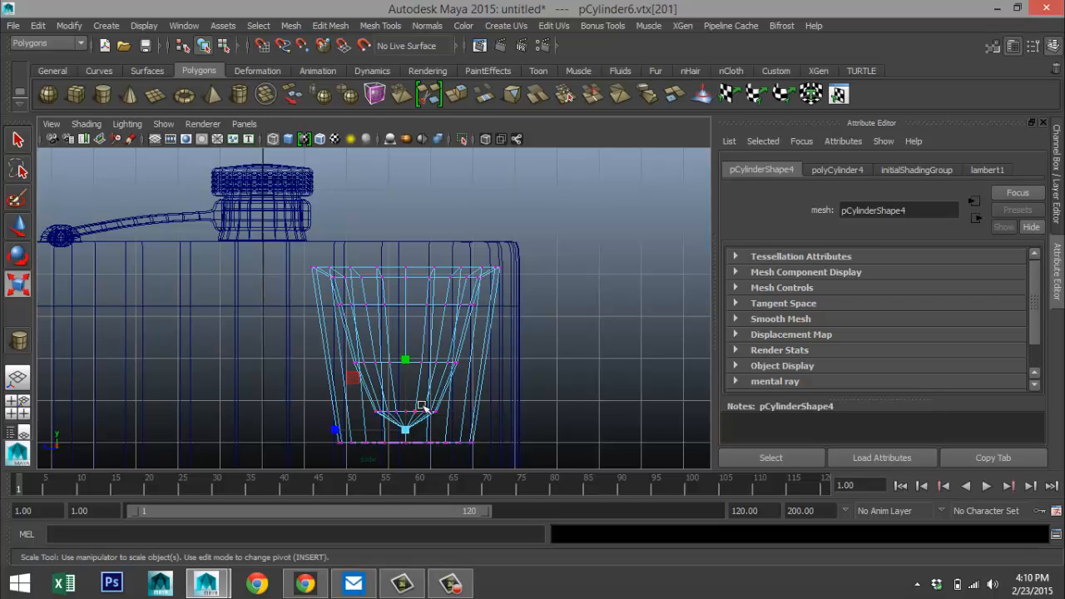
{"action": "key", "text": "w"}
{"action": "left_click_drag", "start_coordinate": [407, 361], "coordinate": [410, 348]}
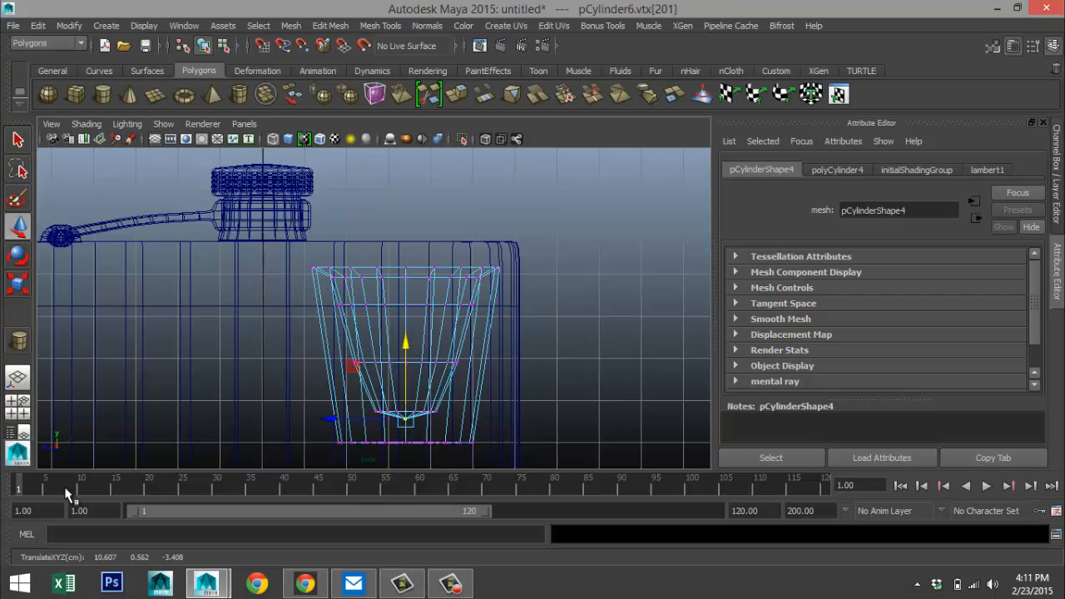
- In the perspective view, select the edge loop just inside the cup's rim and scale it outward to thin the rim
{"action": "left_click", "coordinate": [39, 400]}
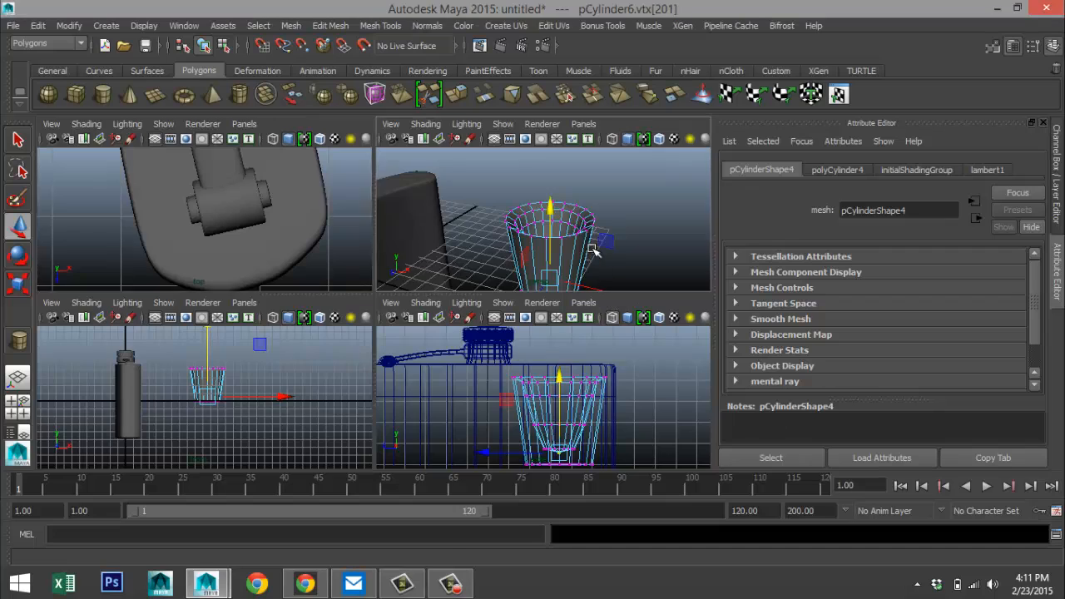
{"action": "key", "text": "space"}
{"action": "left_click_drag", "start_coordinate": [519, 337], "coordinate": [557, 368], "text": "alt"}
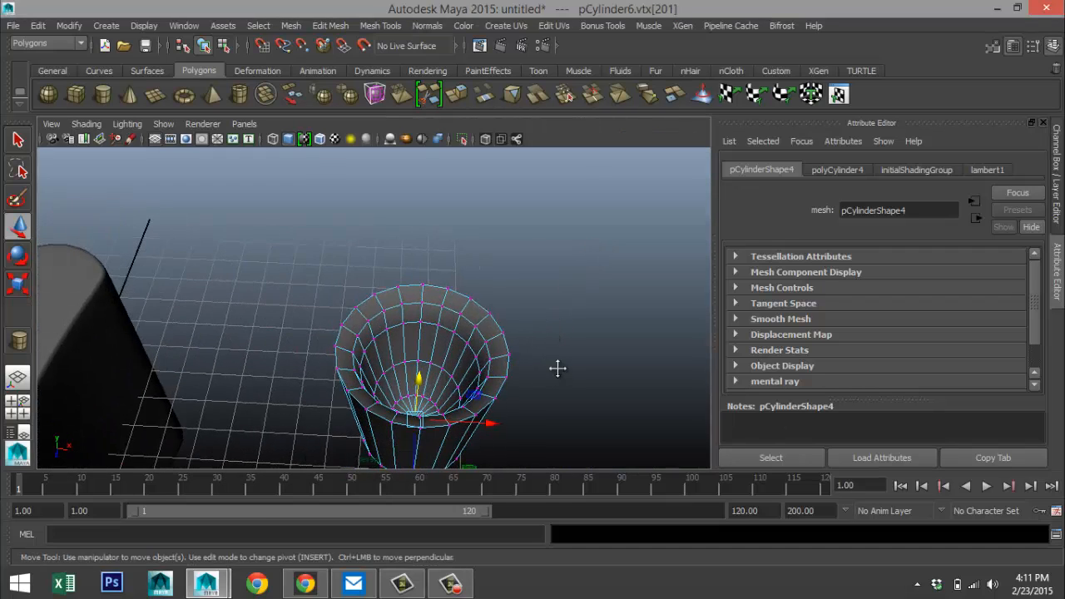
{"action": "middle_click_drag", "start_coordinate": [558, 369], "coordinate": [532, 335], "text": "alt"}
{"action": "scroll", "coordinate": [537, 344], "scroll_direction": "up", "scroll_amount": 4}
{"action": "left_click_drag", "start_coordinate": [560, 340], "coordinate": [478, 306], "text": "alt"}
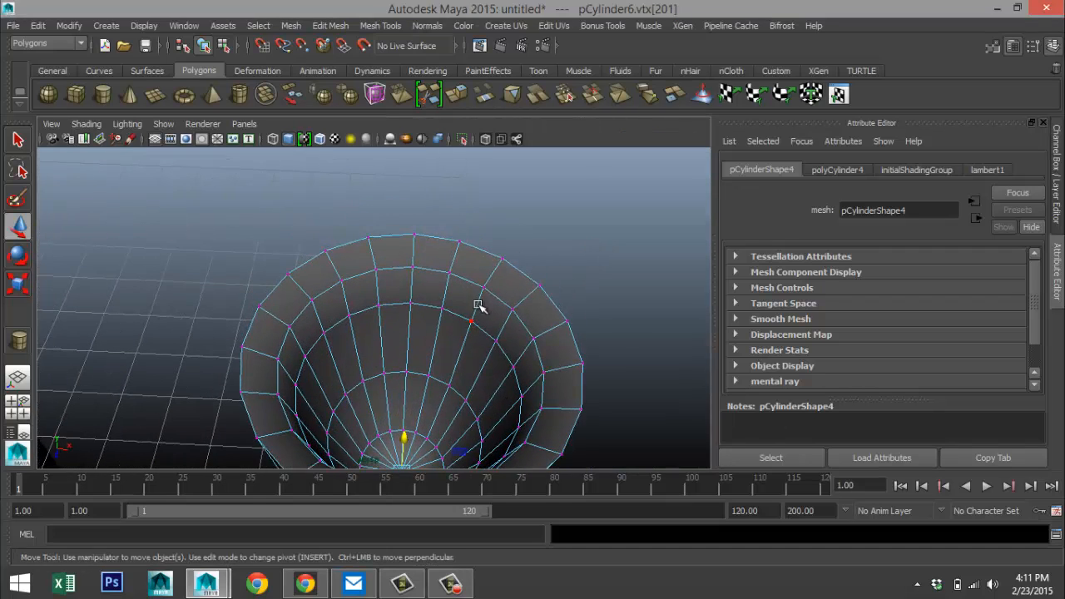
{"action": "right_click_drag", "start_coordinate": [469, 284], "coordinate": [470, 190]}
{"action": "double_click", "coordinate": [468, 282]}
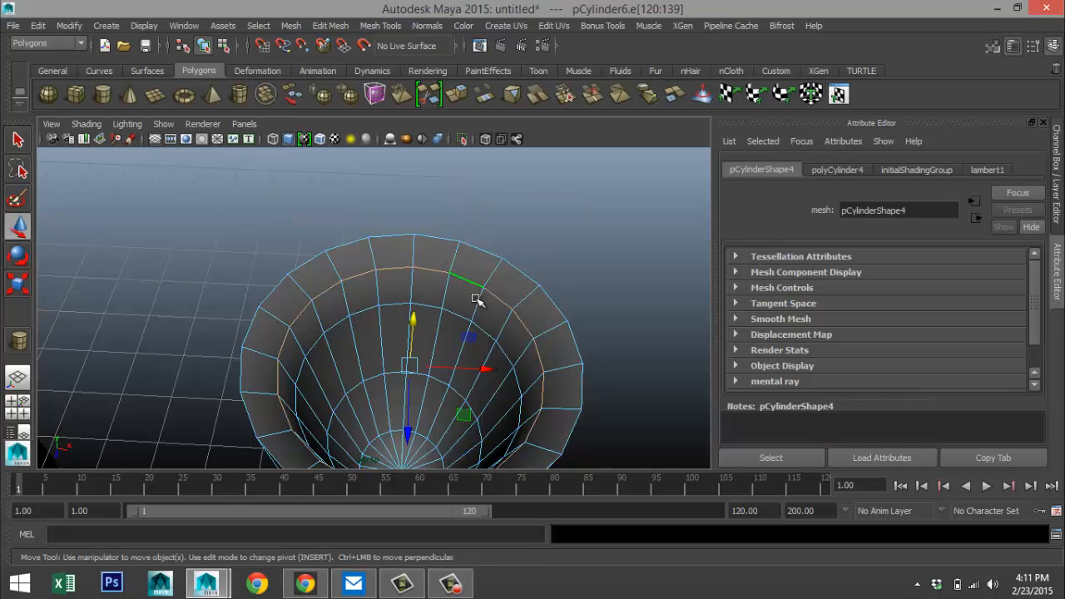
{"action": "key", "text": "r"}
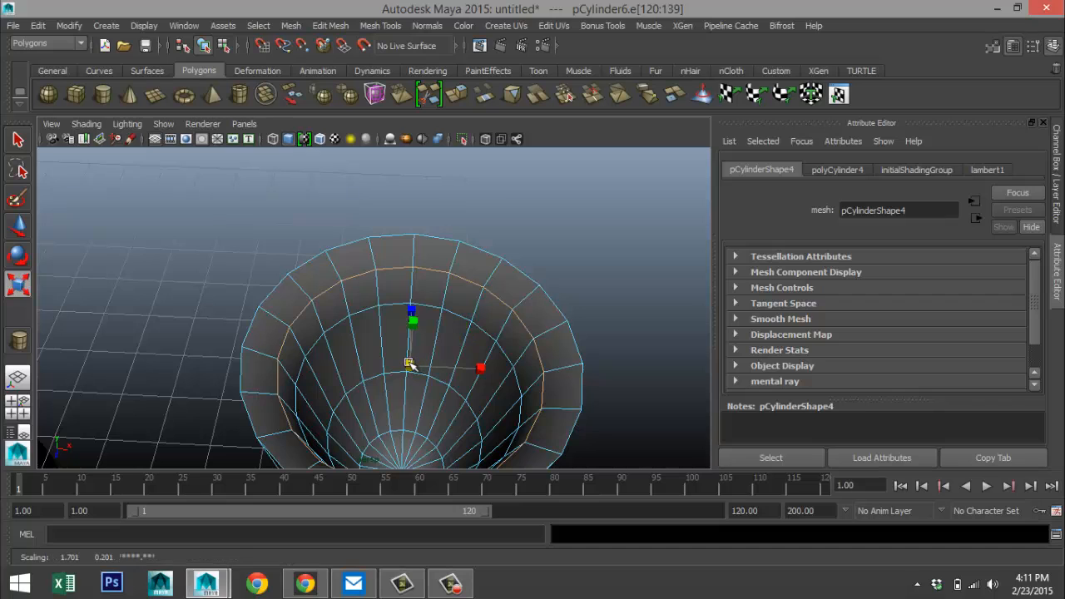
{"action": "left_click_drag", "start_coordinate": [408, 364], "coordinate": [430, 373]}
- Scale the next two edge loops down the inside of the cup slightly outward, one after the other
{"action": "double_click", "coordinate": [426, 306]}
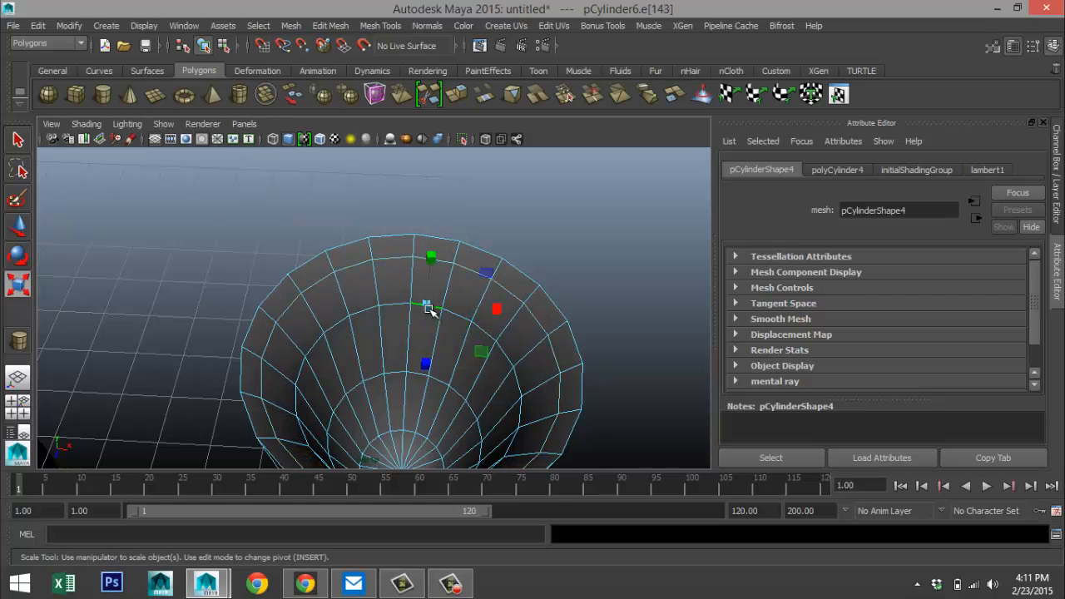
{"action": "left_click_drag", "start_coordinate": [408, 390], "coordinate": [422, 397]}
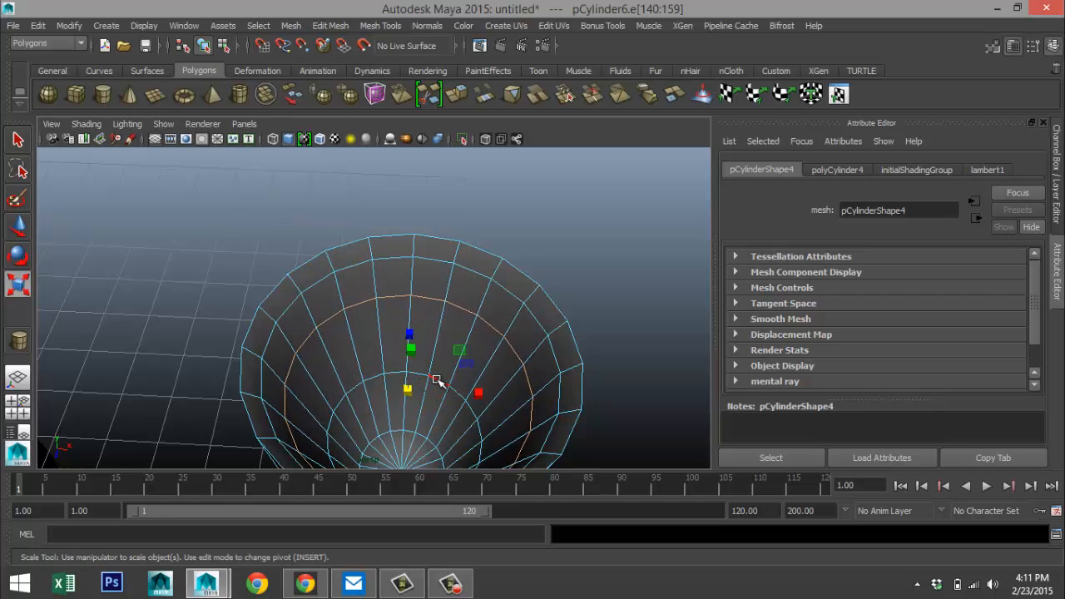
{"action": "double_click", "coordinate": [438, 383]}
{"action": "left_click_drag", "start_coordinate": [407, 436], "coordinate": [421, 443]}
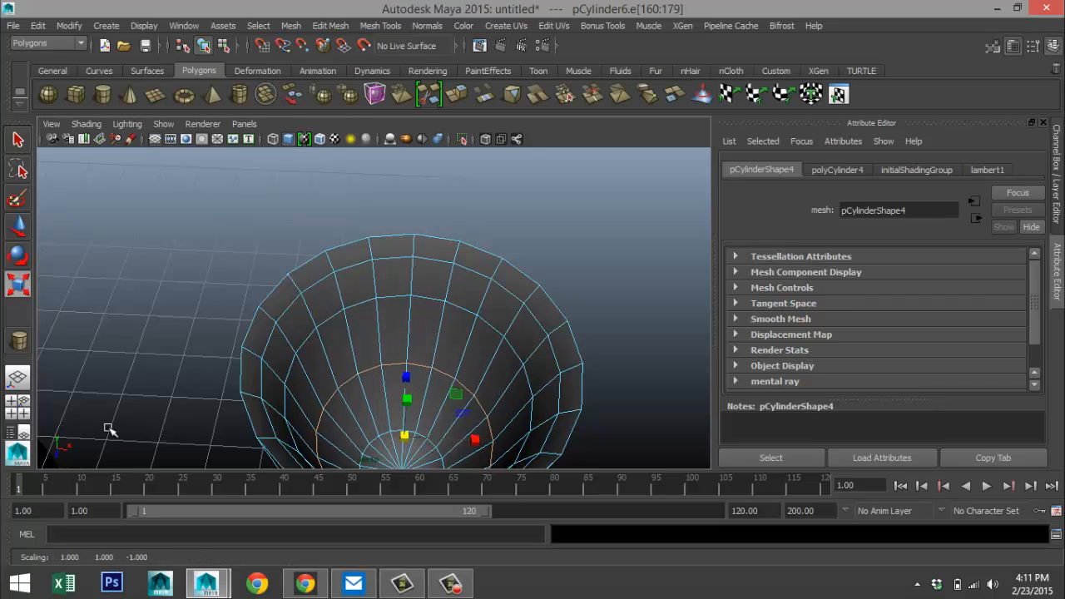
- Examine the cup's inner and outer wall profile in the side view and the perspective view
{"action": "left_click", "coordinate": [19, 406]}
{"action": "key", "text": "space"}
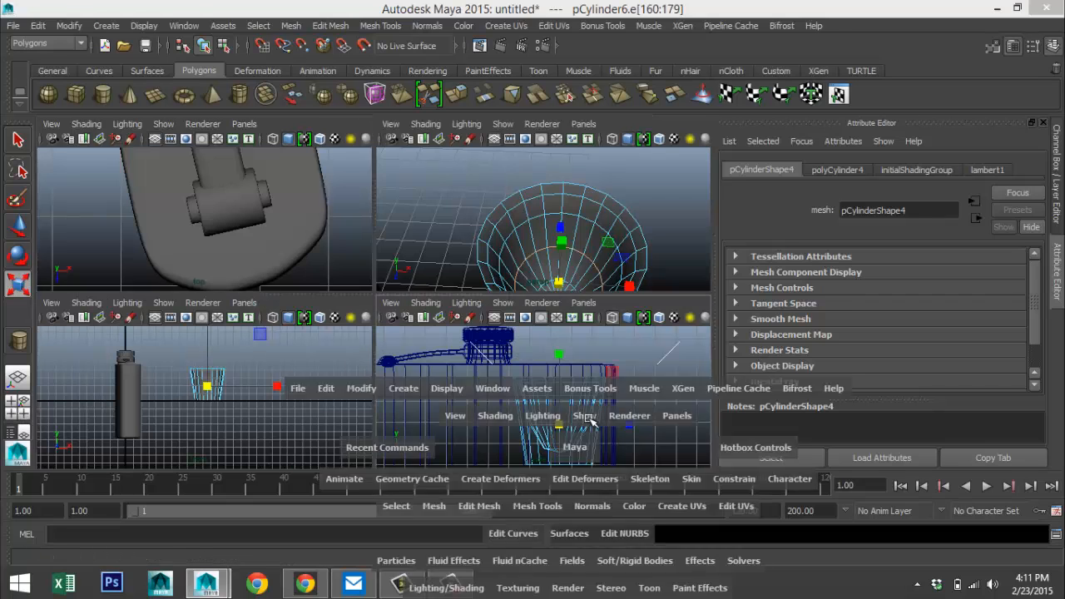
{"action": "scroll", "coordinate": [559, 409], "scroll_direction": "up", "scroll_amount": 1}
{"action": "scroll", "coordinate": [563, 409], "scroll_direction": "down", "scroll_amount": 4}
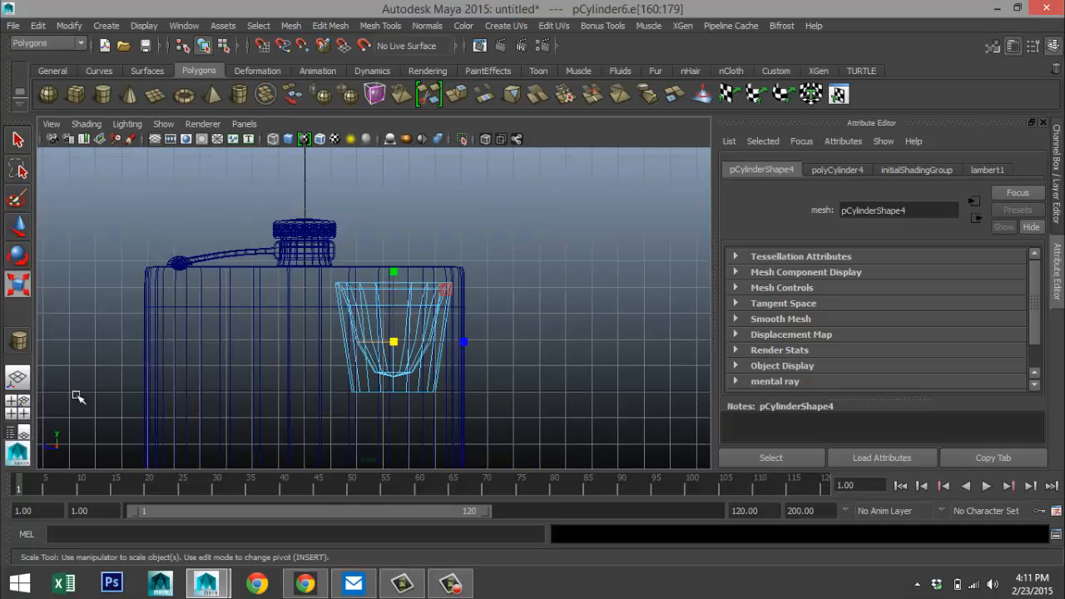
{"action": "left_click", "coordinate": [18, 413]}
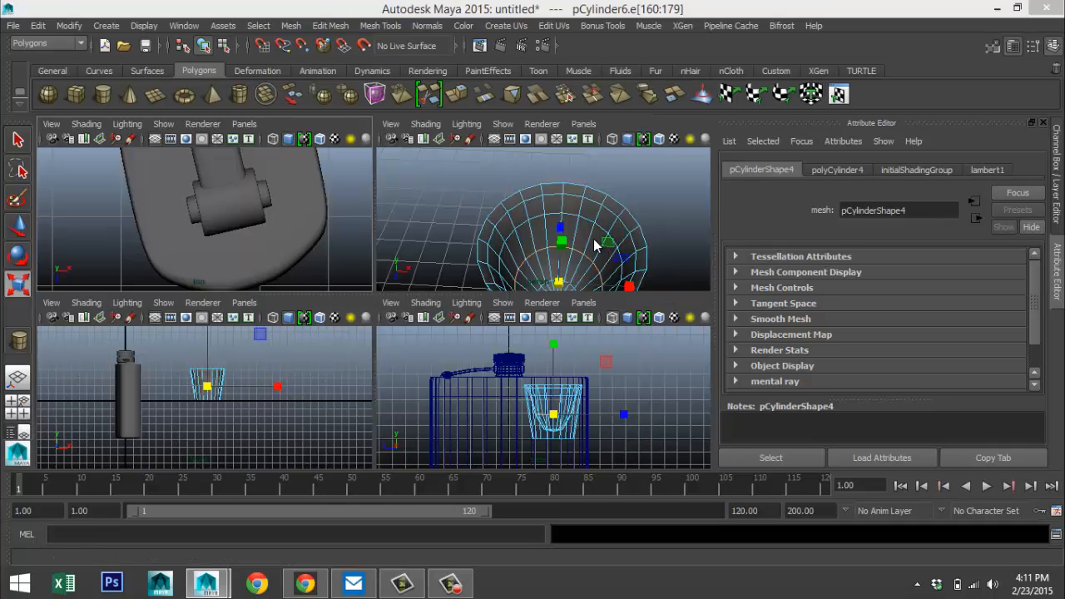
{"action": "key", "text": "space"}
{"action": "scroll", "coordinate": [588, 266], "scroll_direction": "down", "scroll_amount": 2}
{"action": "left_click_drag", "start_coordinate": [583, 295], "coordinate": [552, 302], "text": "alt"}
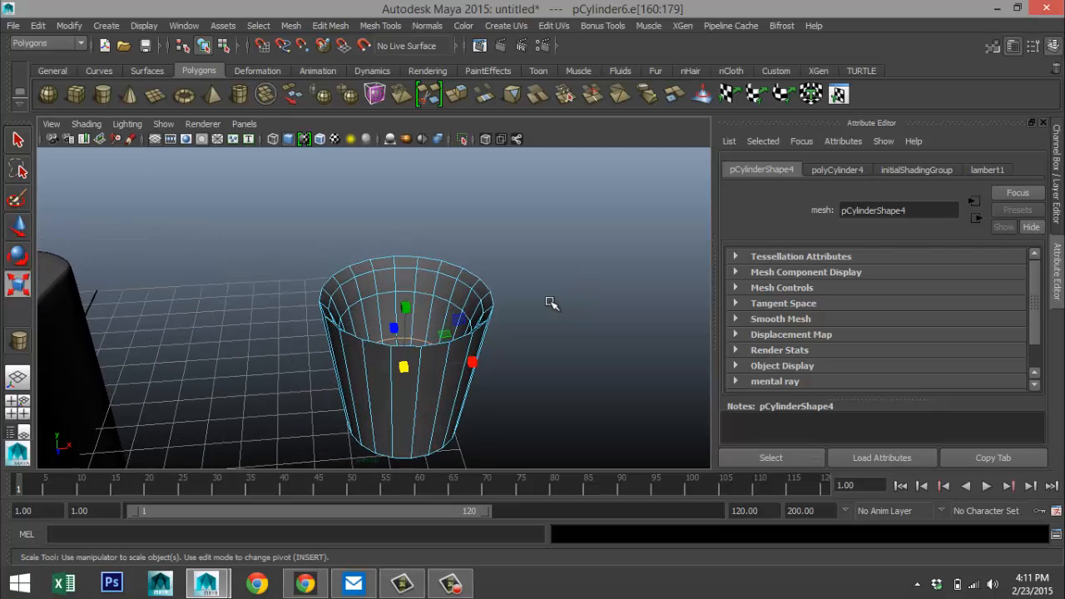
- Return to object mode, inspect the cup from several angles, and select it with unsmoothed display
{"action": "right_click_drag", "start_coordinate": [450, 228], "coordinate": [526, 209]}
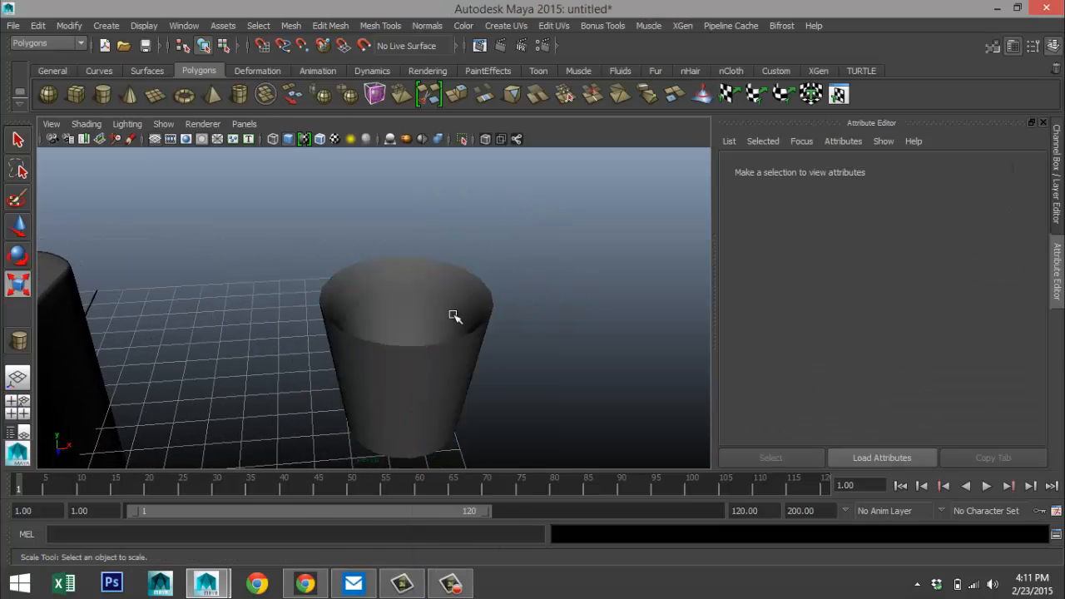
{"action": "left_click", "coordinate": [478, 333]}
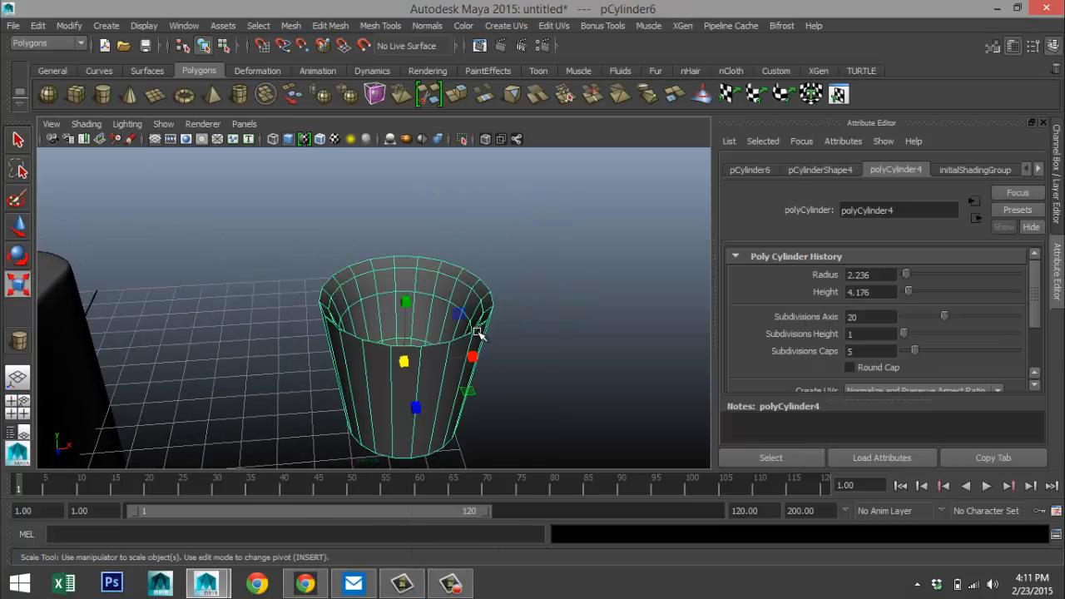
{"action": "left_click", "coordinate": [598, 350]}
{"action": "left_click_drag", "start_coordinate": [597, 350], "coordinate": [537, 300], "text": "alt"}
{"action": "middle_click_drag", "start_coordinate": [537, 299], "coordinate": [563, 344], "text": "alt"}
{"action": "scroll", "coordinate": [582, 288], "scroll_direction": "down", "scroll_amount": 4}
{"action": "mouse_move", "coordinate": [563, 344]}
{"action": "left_mouse_down", "text": "alt"}
{"action": "mouse_move", "coordinate": [540, 358]}
{"action": "mouse_move", "coordinate": [561, 339]}
{"action": "left_mouse_up", "text": "alt"}
{"action": "left_click", "coordinate": [409, 335]}
{"action": "key", "text": "1"}
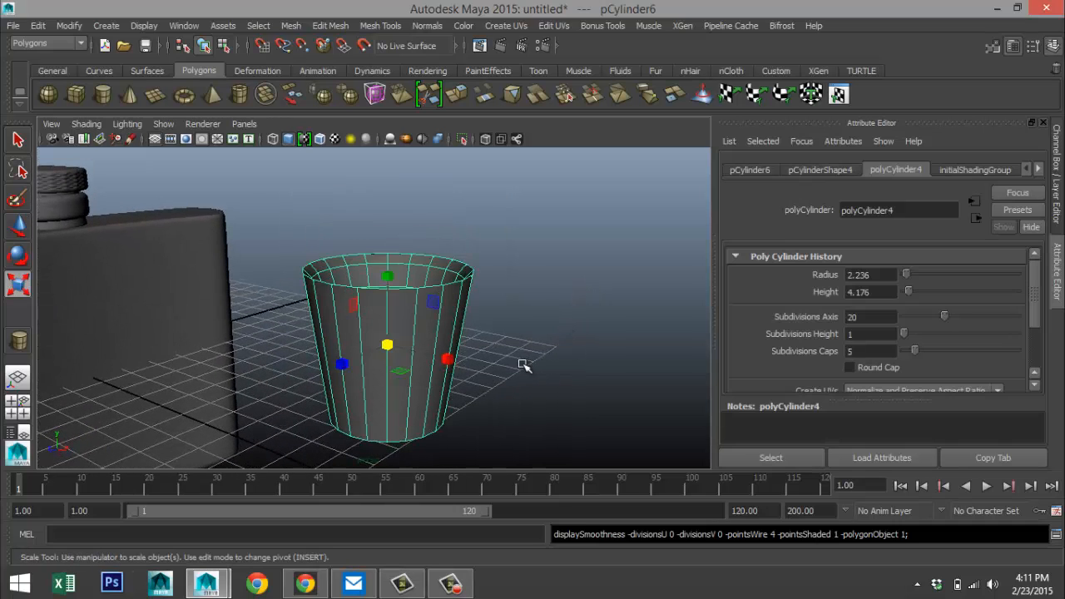
- Insert two edge loops around the cup's outer wall, one near the rim and one close to the base
{"action": "left_click", "coordinate": [380, 26]}
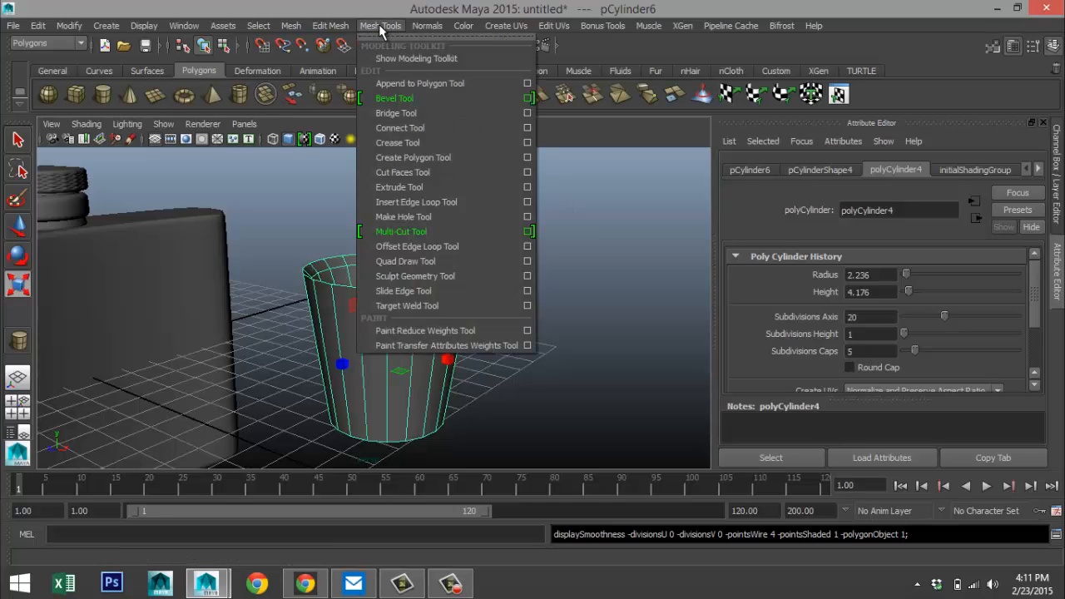
{"action": "left_click", "coordinate": [471, 202]}
{"action": "left_click_drag", "start_coordinate": [391, 327], "coordinate": [391, 298]}
{"action": "left_click_drag", "start_coordinate": [389, 422], "coordinate": [392, 442]}
- Try to insert another edge loop on the cup's inner wall just below the rim, and undo it
{"action": "mouse_move", "coordinate": [512, 382]}
{"action": "left_mouse_down", "text": "alt"}
{"action": "mouse_move", "coordinate": [518, 399]}
{"action": "mouse_move", "coordinate": [507, 391]}
{"action": "left_mouse_up", "text": "alt"}
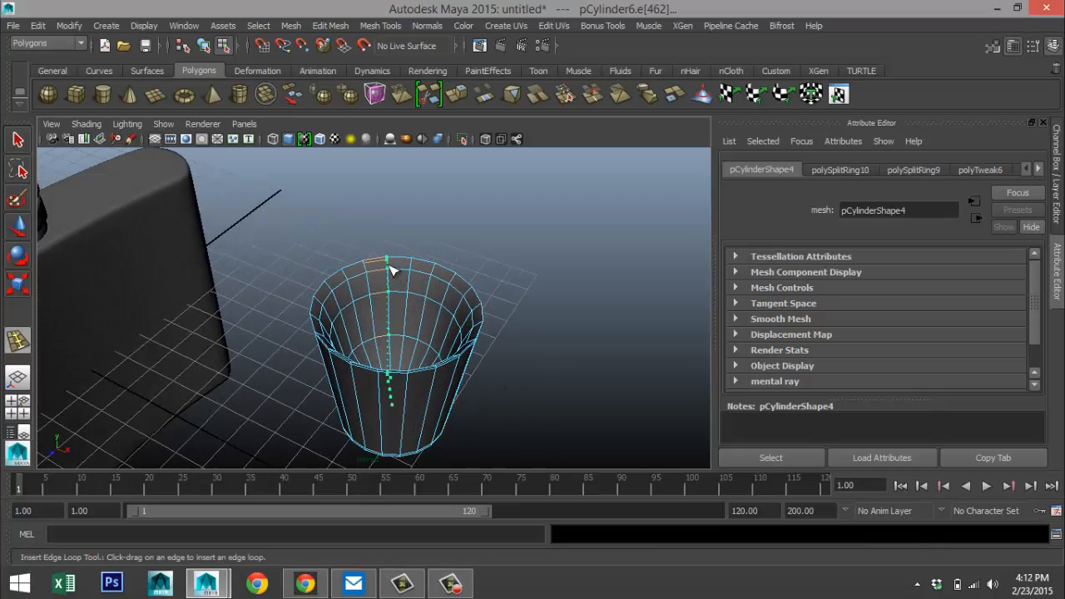
{"action": "left_click_drag", "start_coordinate": [389, 266], "coordinate": [390, 264]}
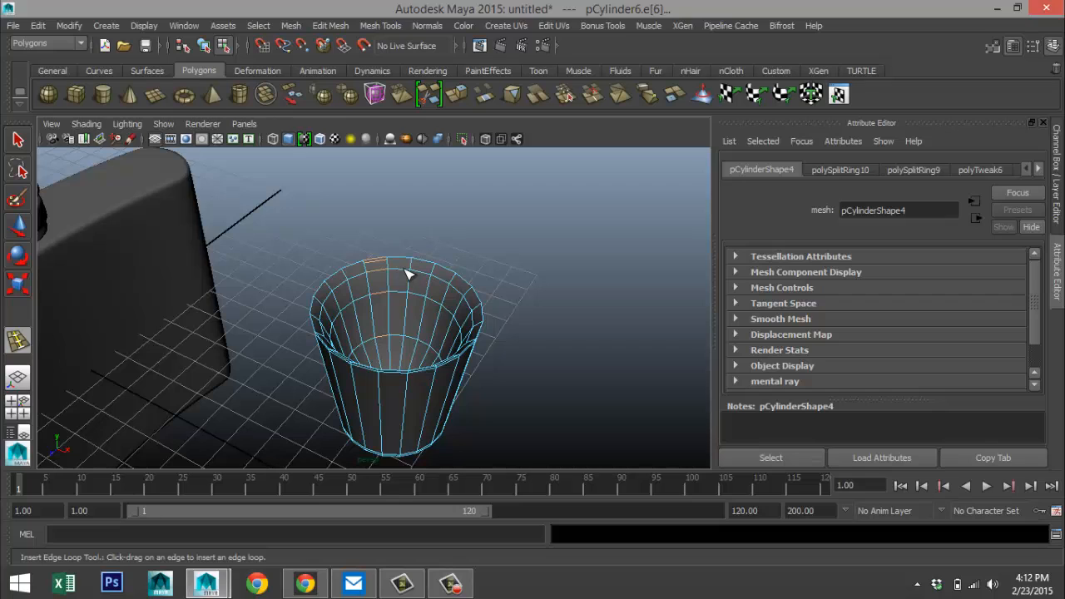
{"action": "key", "text": "ctrl+z"}
- Return the cup to object mode, show it with smoothed display, and deselect it
{"action": "scroll", "coordinate": [529, 321], "scroll_direction": "down", "scroll_amount": 3}
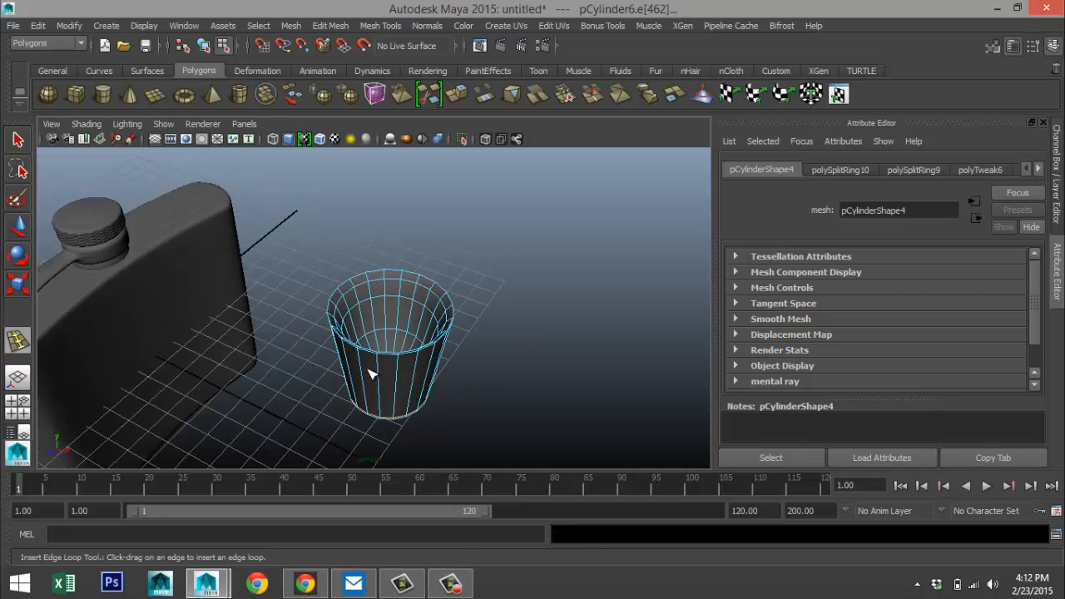
{"action": "right_click_drag", "start_coordinate": [399, 378], "coordinate": [475, 218]}
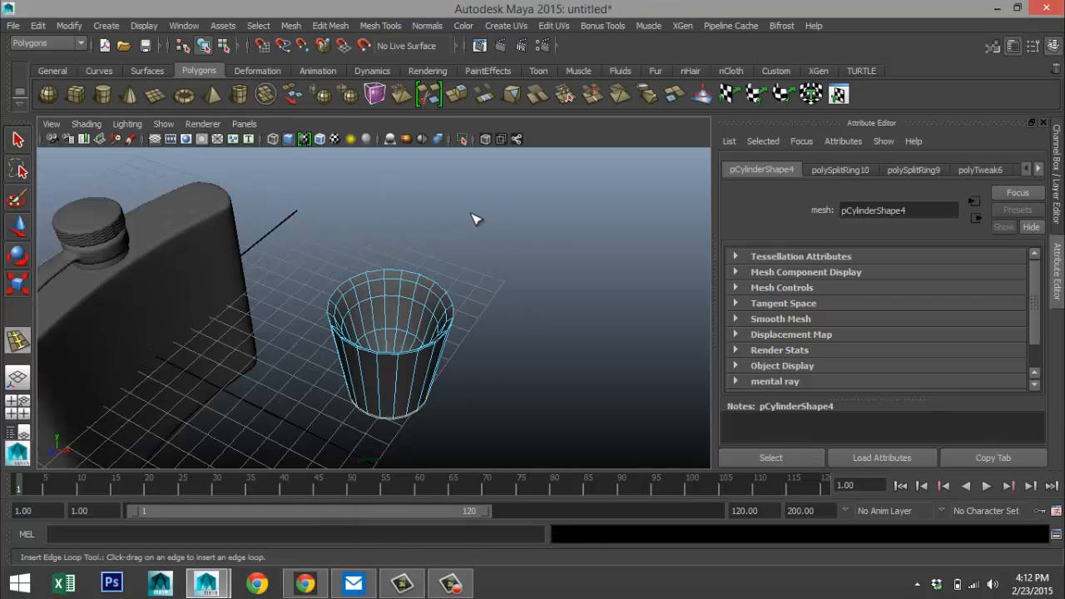
{"action": "key", "text": "q"}
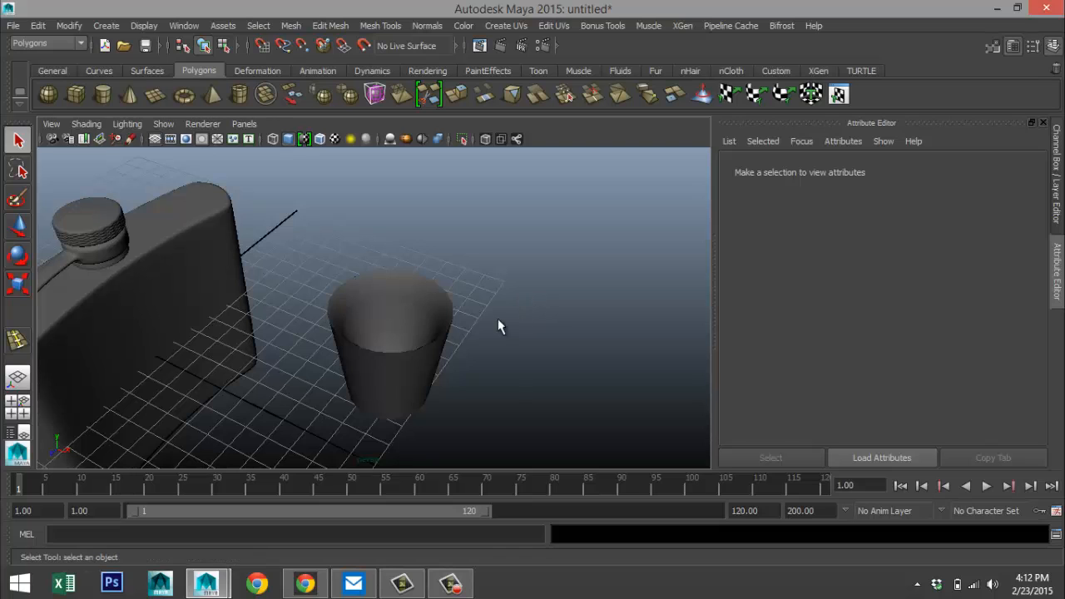
{"action": "left_click", "coordinate": [410, 370]}
{"action": "scroll", "coordinate": [530, 389], "scroll_direction": "up", "scroll_amount": 5}
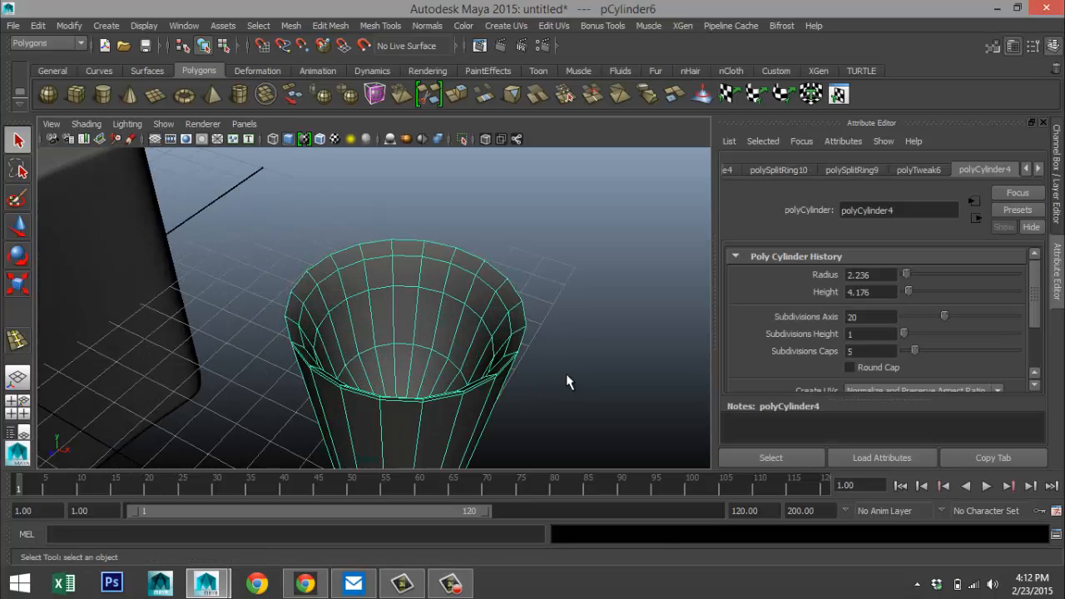
{"action": "key", "text": "3"}
{"action": "left_click", "coordinate": [574, 372]}
{"action": "scroll", "coordinate": [573, 368], "scroll_direction": "down", "scroll_amount": 3}
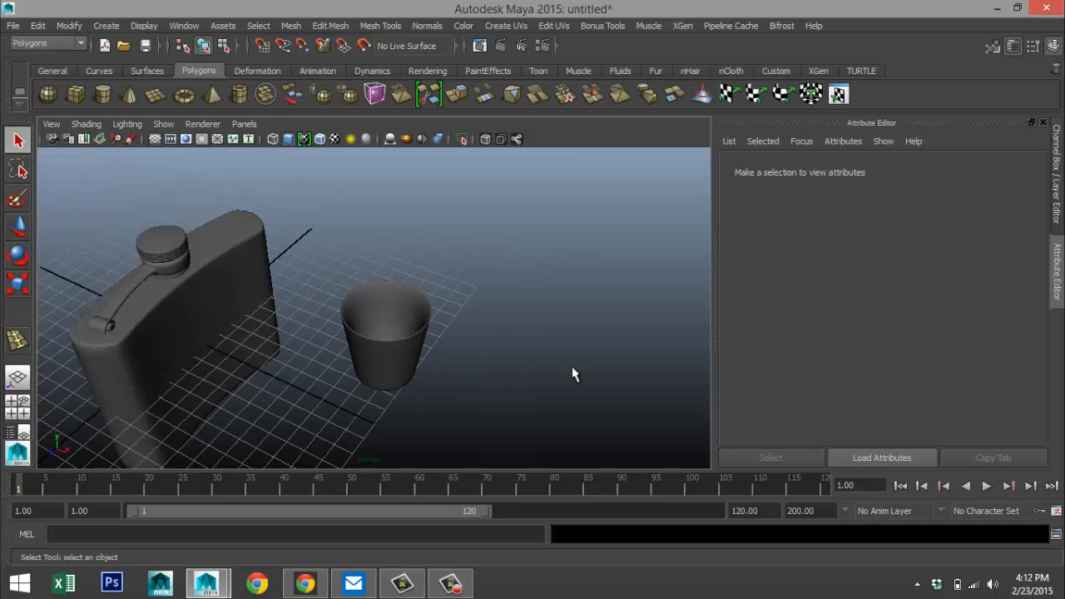
- In the side view, raise the canteen to about 4.9 cm in Y so its base rests on the ground line
{"action": "left_click_drag", "start_coordinate": [572, 366], "coordinate": [540, 358], "text": "alt"}
{"action": "scroll", "coordinate": [540, 350], "scroll_direction": "down", "scroll_amount": 5}
{"action": "middle_click_drag", "start_coordinate": [509, 357], "coordinate": [599, 364], "text": "alt"}
{"action": "left_click", "coordinate": [297, 318]}
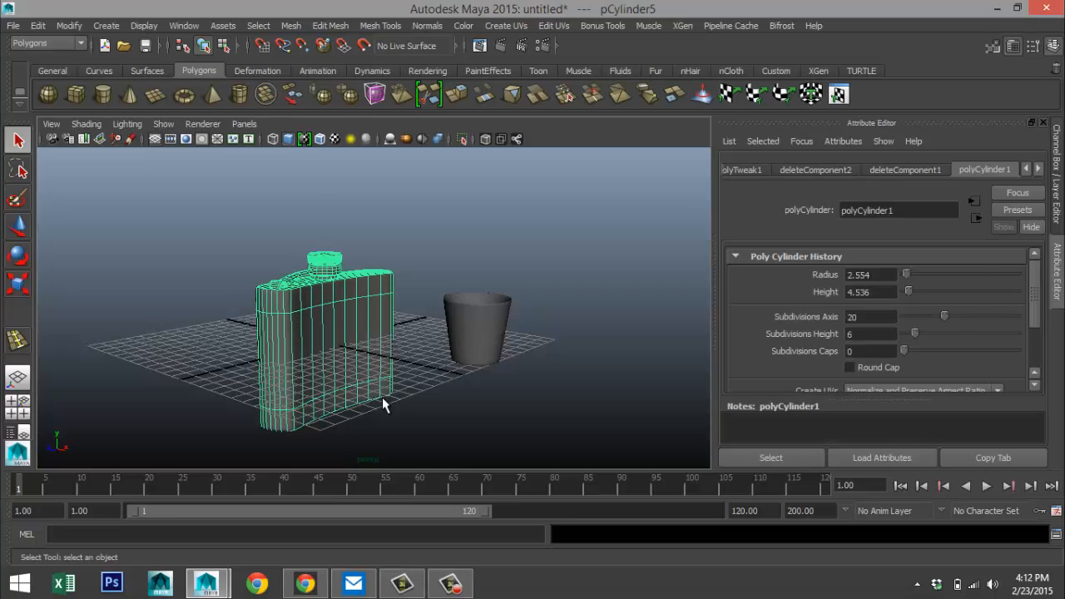
{"action": "left_click", "coordinate": [18, 412]}
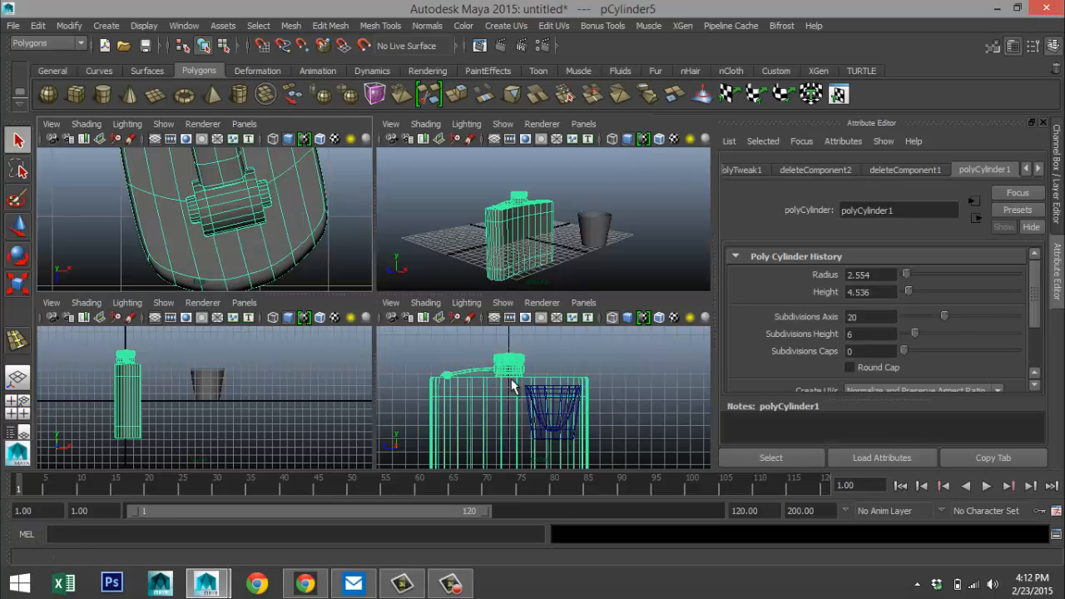
{"action": "key", "text": "space"}
{"action": "key", "text": "w"}
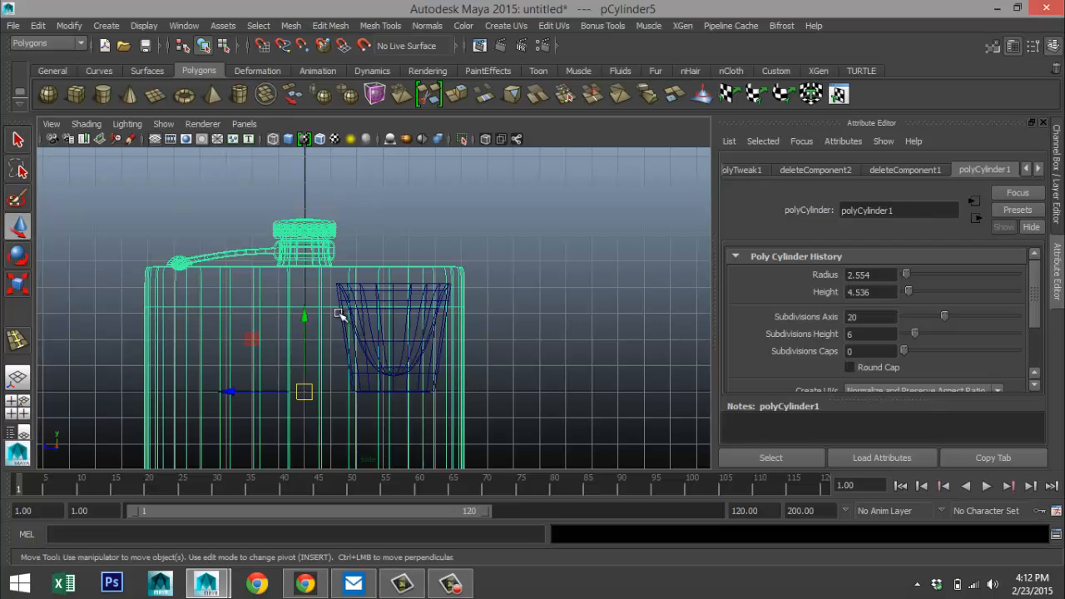
{"action": "left_click", "coordinate": [306, 315]}
{"action": "left_click_drag", "start_coordinate": [306, 313], "coordinate": [324, 196]}
{"action": "scroll", "coordinate": [471, 336], "scroll_direction": "down", "scroll_amount": 6}
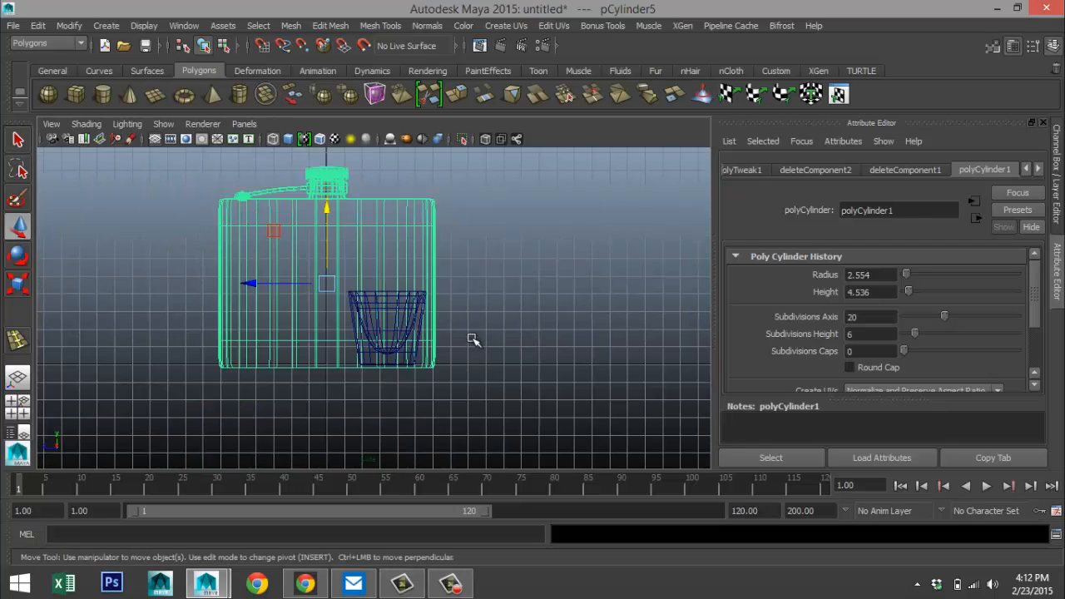
{"action": "left_click_drag", "start_coordinate": [347, 231], "coordinate": [346, 209]}
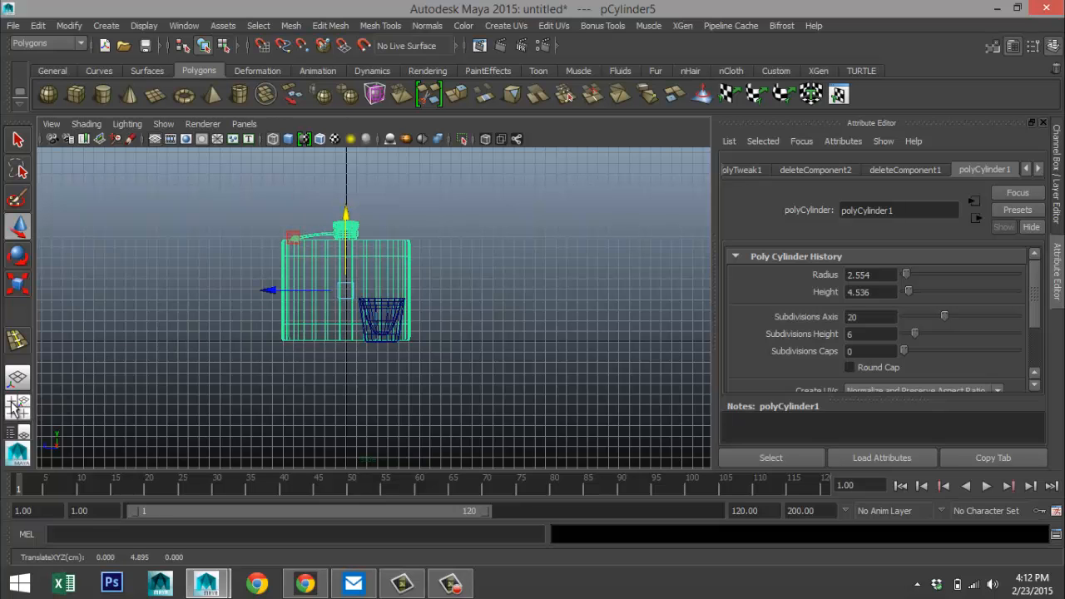
- In the perspective view, scale the cup down uniformly to about 0.65
{"action": "left_click", "coordinate": [21, 406]}
{"action": "key", "text": "space"}
{"action": "left_click_drag", "start_coordinate": [547, 321], "coordinate": [574, 391], "text": "alt"}
{"action": "left_click", "coordinate": [479, 347]}
{"action": "key", "text": "r"}
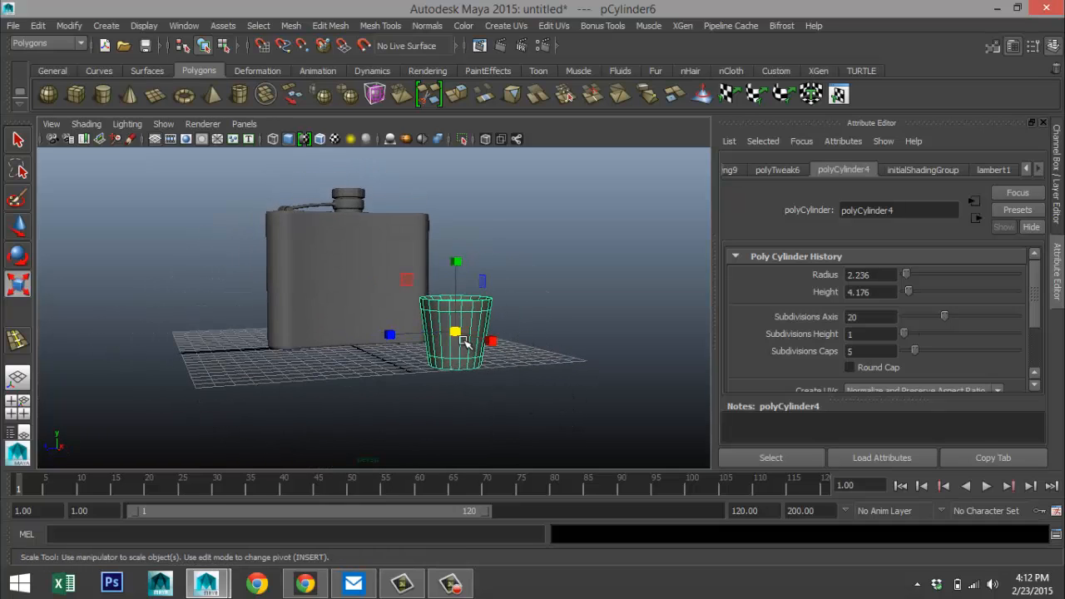
{"action": "left_click_drag", "start_coordinate": [459, 333], "coordinate": [435, 338]}
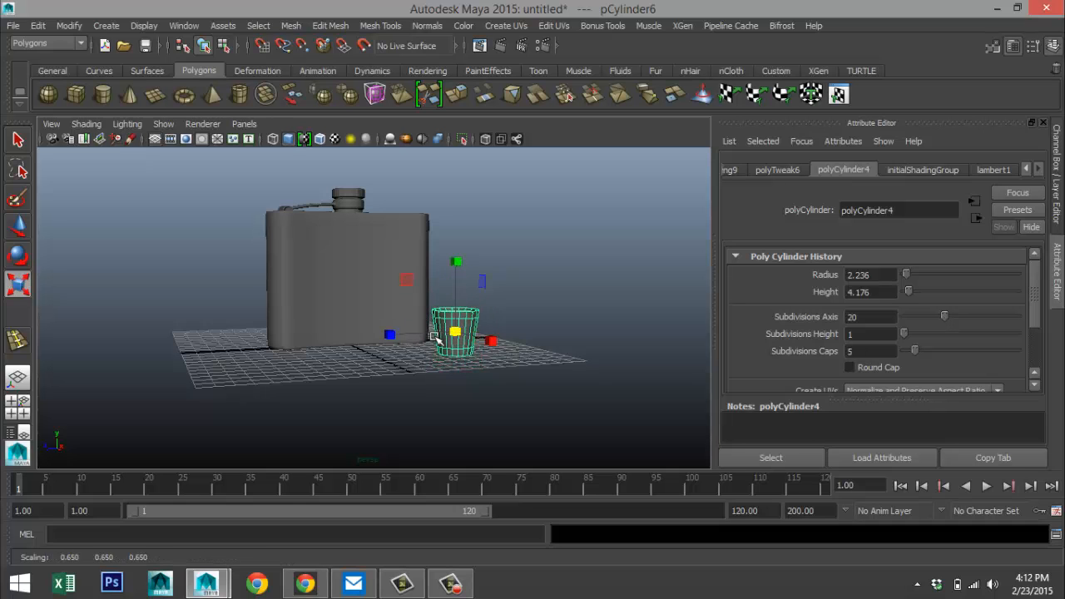
{"action": "left_click_drag", "start_coordinate": [414, 374], "coordinate": [499, 374], "text": "alt"}
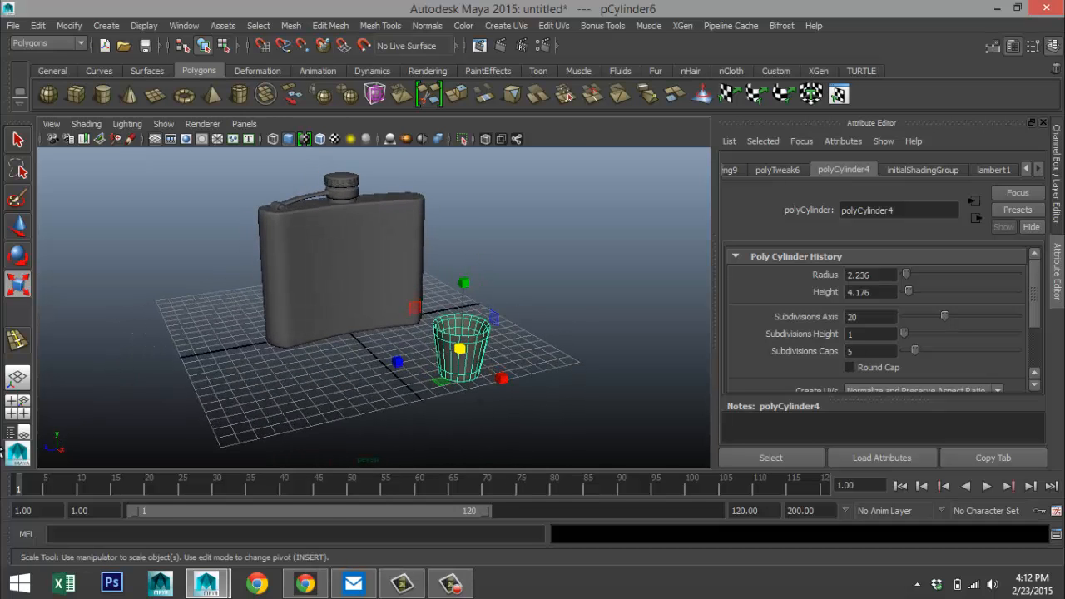
- In the side view, lower the cup to about 1.77 cm in Y so its base aligns with the canteen's
{"action": "left_click", "coordinate": [16, 407]}
{"action": "key", "text": "space"}
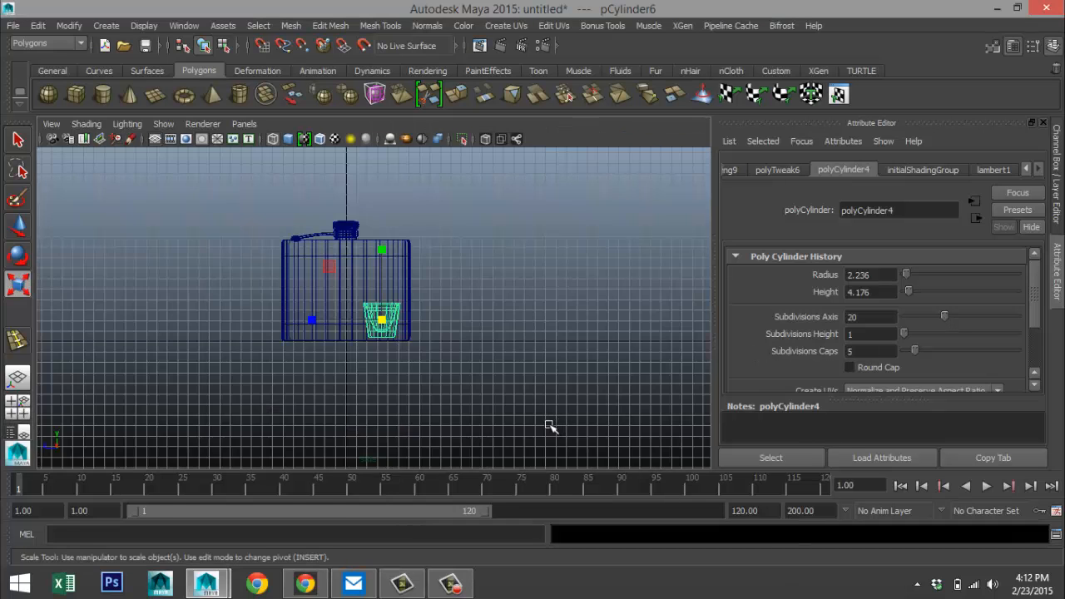
{"action": "scroll", "coordinate": [539, 422], "scroll_direction": "up", "scroll_amount": 10}
{"action": "scroll", "coordinate": [499, 413], "scroll_direction": "down", "scroll_amount": 6}
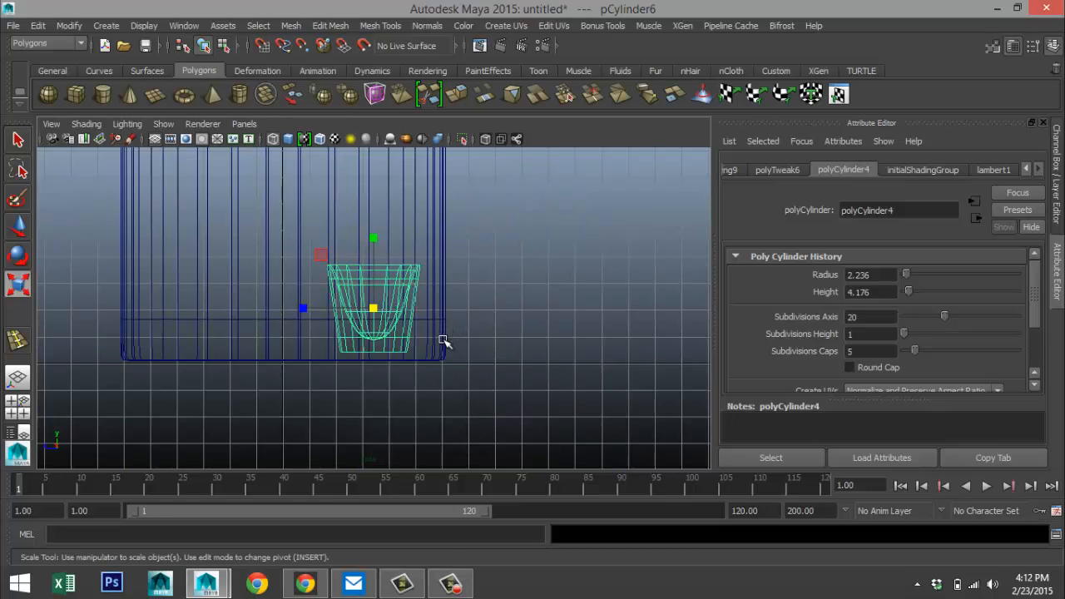
{"action": "key", "text": "w"}
{"action": "left_click_drag", "start_coordinate": [375, 233], "coordinate": [376, 242]}
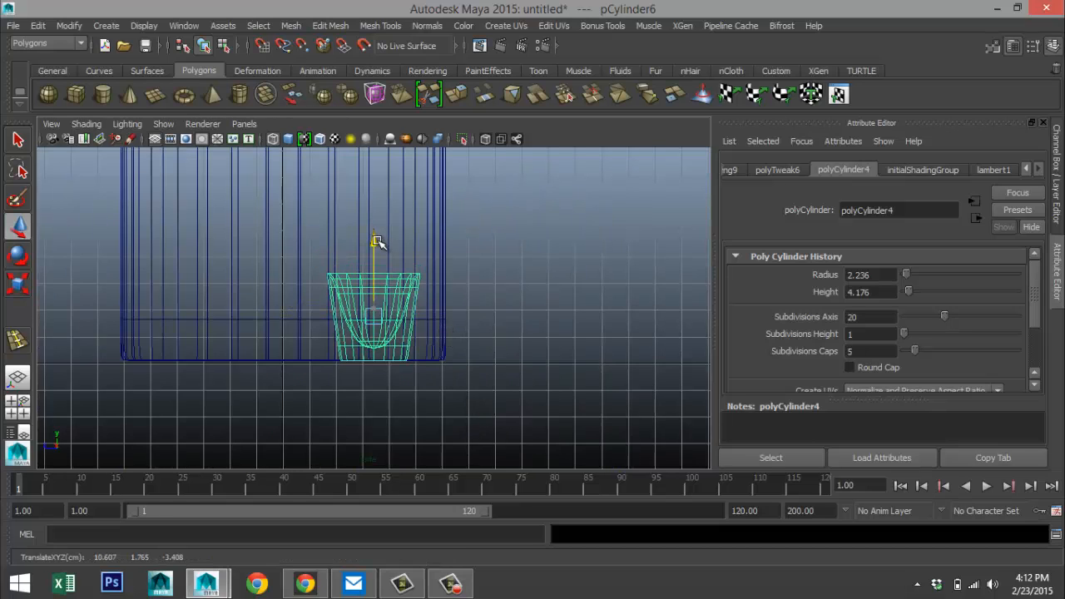
- Duplicate the cup in the perspective view and move the copy to about X 5.66 and Z -6.75 cm, beside the original
{"action": "left_click", "coordinate": [17, 406]}
{"action": "key", "text": "space"}
{"action": "left_click_drag", "start_coordinate": [443, 330], "coordinate": [476, 346], "text": "alt"}
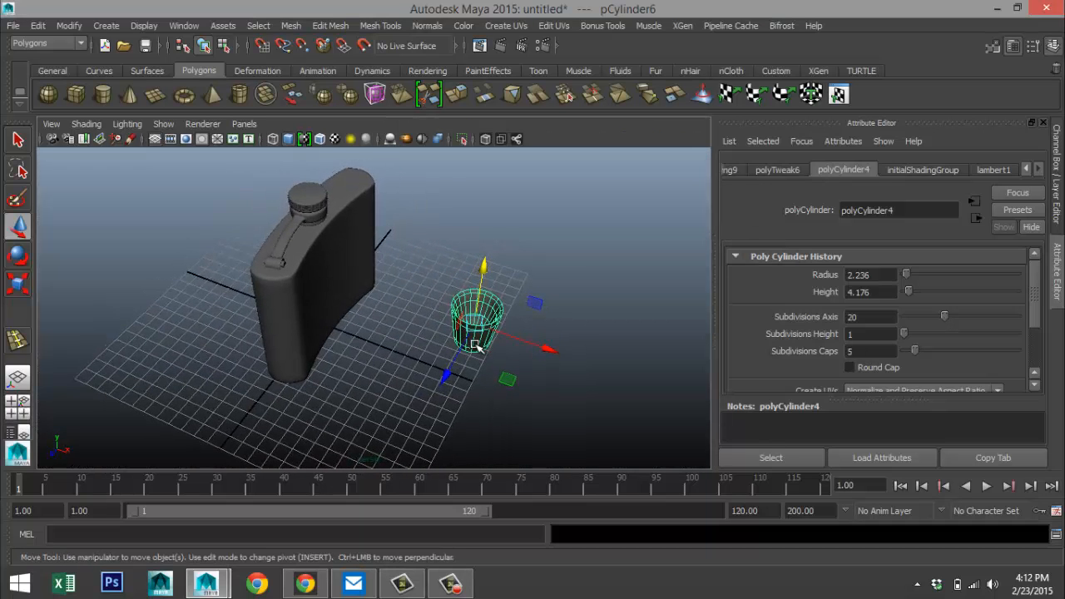
{"action": "key", "text": "ctrl+d"}
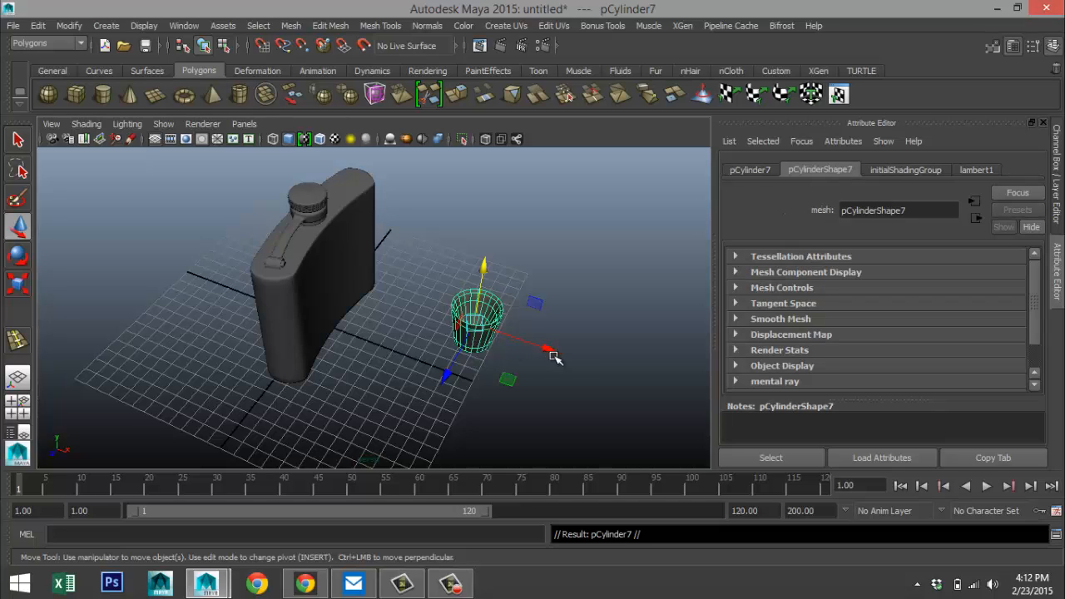
{"action": "left_click_drag", "start_coordinate": [548, 349], "coordinate": [481, 336]}
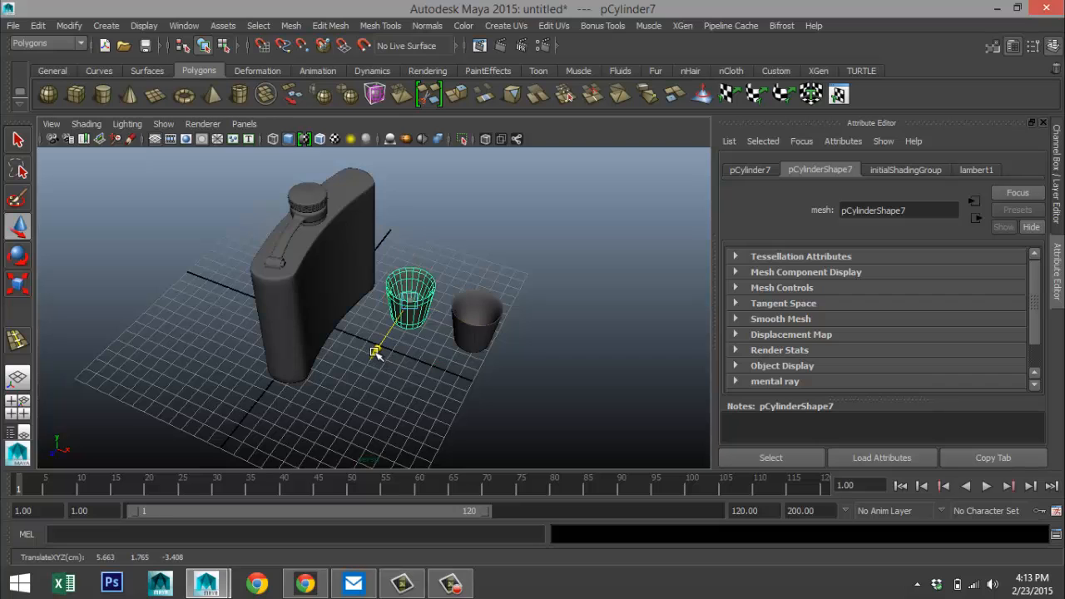
{"action": "left_click_drag", "start_coordinate": [376, 352], "coordinate": [399, 326]}
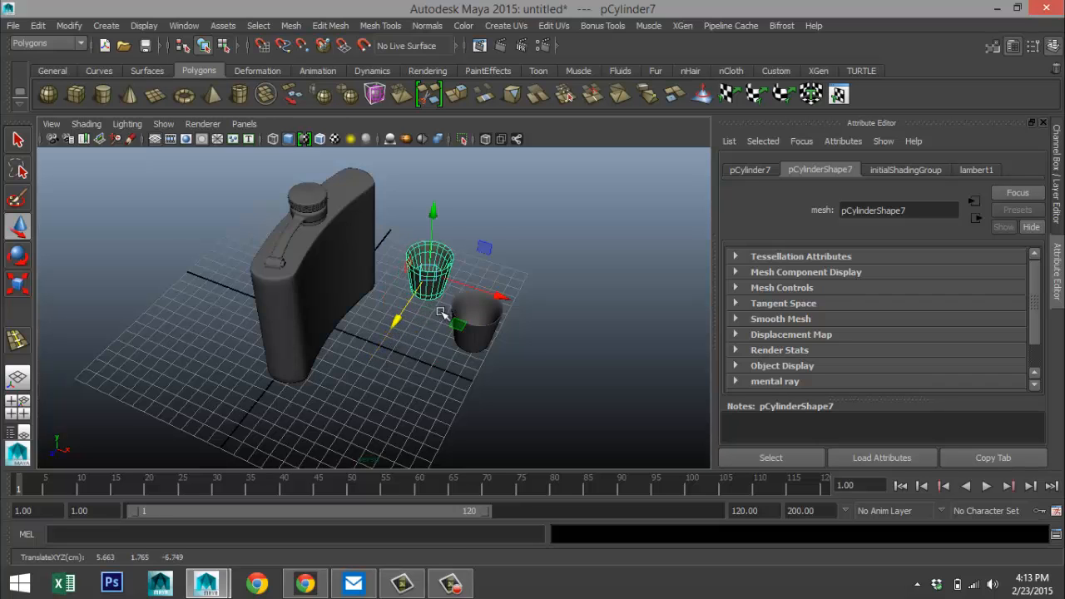
- Create a large polygon plane on the ground beneath the canteen and both cups
{"action": "scroll", "coordinate": [511, 349], "scroll_direction": "down", "scroll_amount": 3}
{"action": "left_click_drag", "start_coordinate": [539, 367], "coordinate": [487, 328], "text": "alt"}
{"action": "middle_click_drag", "start_coordinate": [487, 327], "coordinate": [486, 366], "text": "alt"}
{"action": "left_click_drag", "start_coordinate": [486, 366], "coordinate": [551, 399], "text": "alt"}
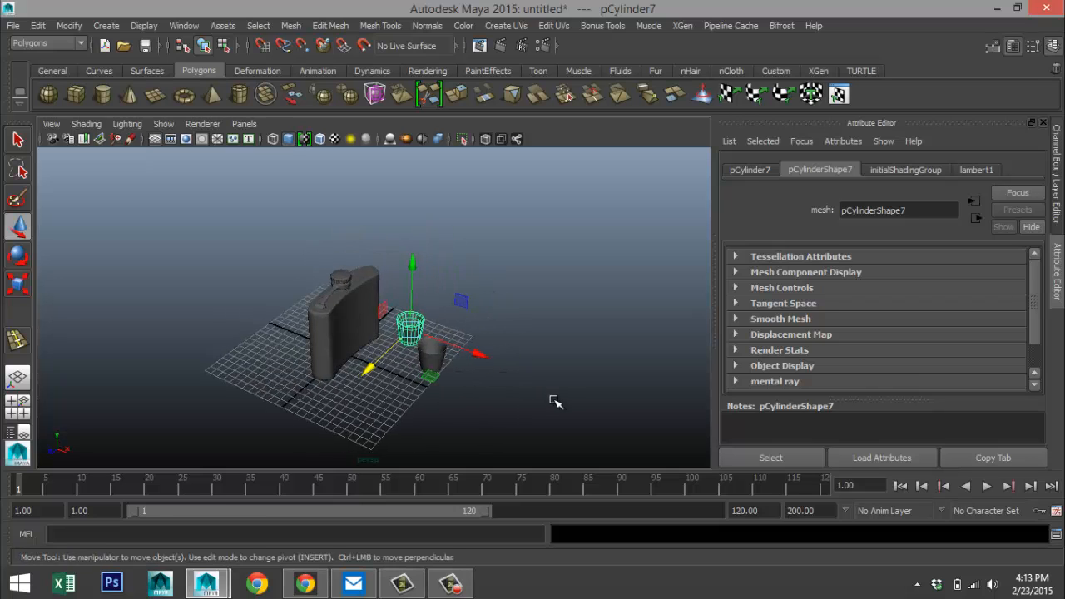
{"action": "scroll", "coordinate": [551, 399], "scroll_direction": "down", "scroll_amount": 3}
{"action": "left_click", "coordinate": [156, 94]}
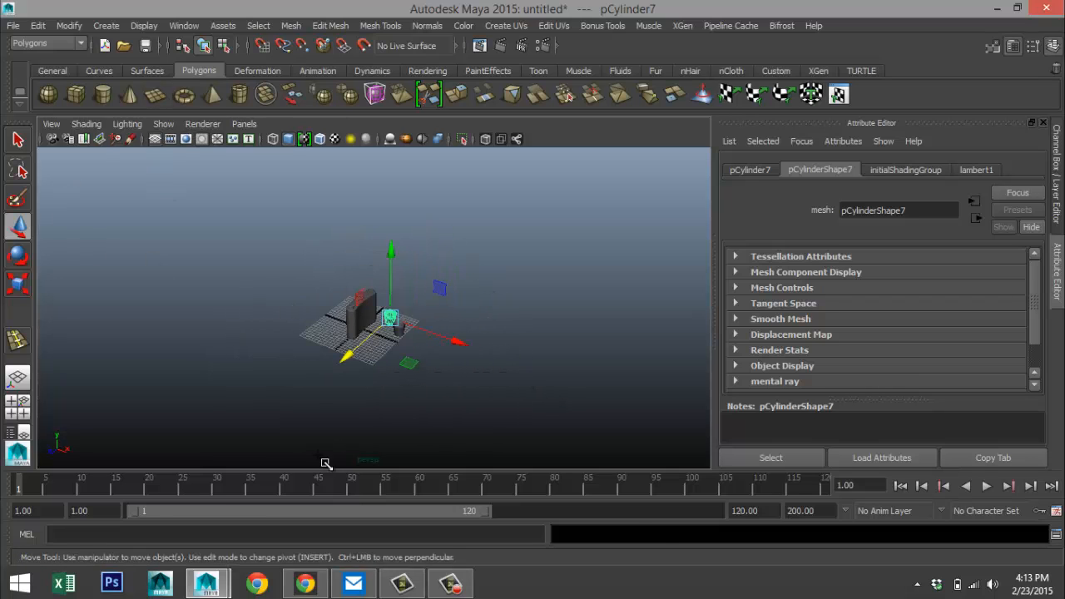
{"action": "left_click_drag", "start_coordinate": [108, 365], "coordinate": [357, 437]}
{"action": "left_click_drag", "start_coordinate": [436, 447], "coordinate": [817, 298]}
- Scale the plane up along Z and X until it fills the whole view as a floor
{"action": "key", "text": "r"}
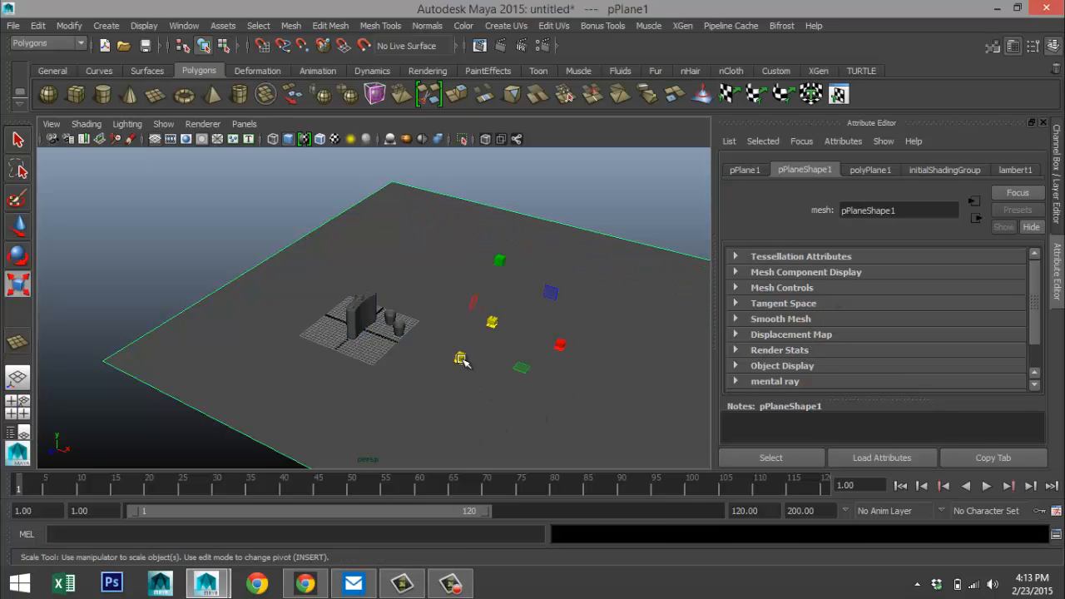
{"action": "left_click_drag", "start_coordinate": [461, 361], "coordinate": [485, 449]}
{"action": "left_click_drag", "start_coordinate": [565, 346], "coordinate": [528, 409]}
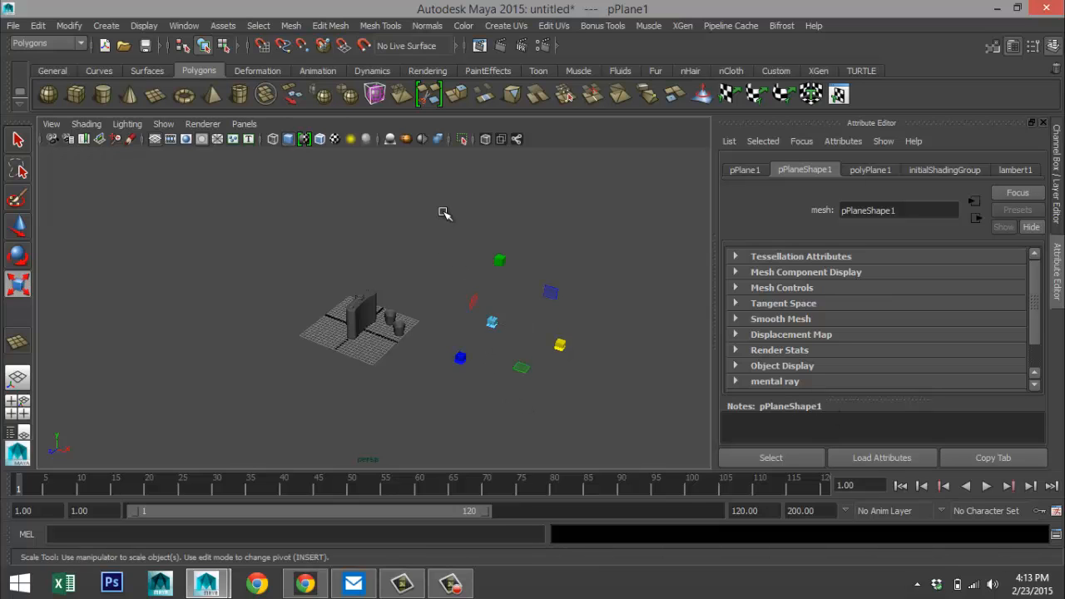
- Assign a new Phong E material to the floor plane and set its color to black
{"action": "right_click_drag", "start_coordinate": [443, 214], "coordinate": [440, 516]}
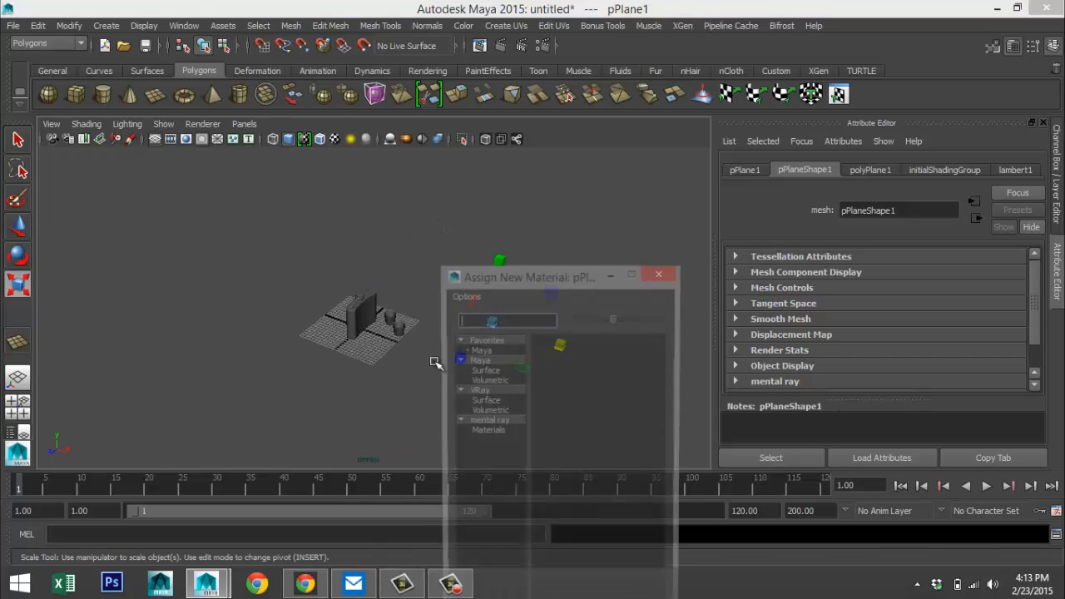
{"action": "type", "text": "ph"}
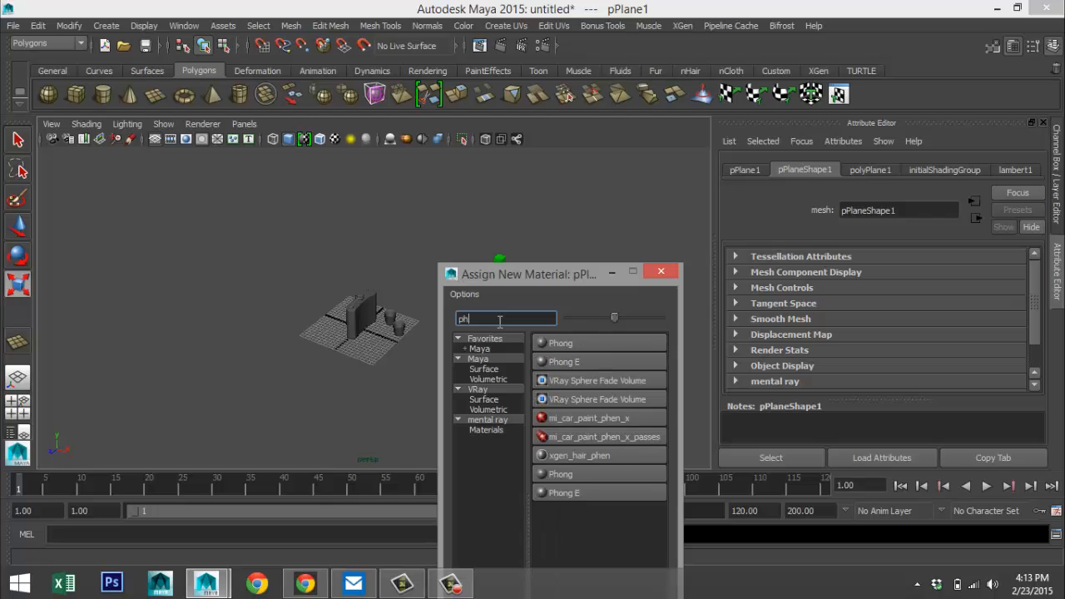
{"action": "left_click", "coordinate": [579, 360]}
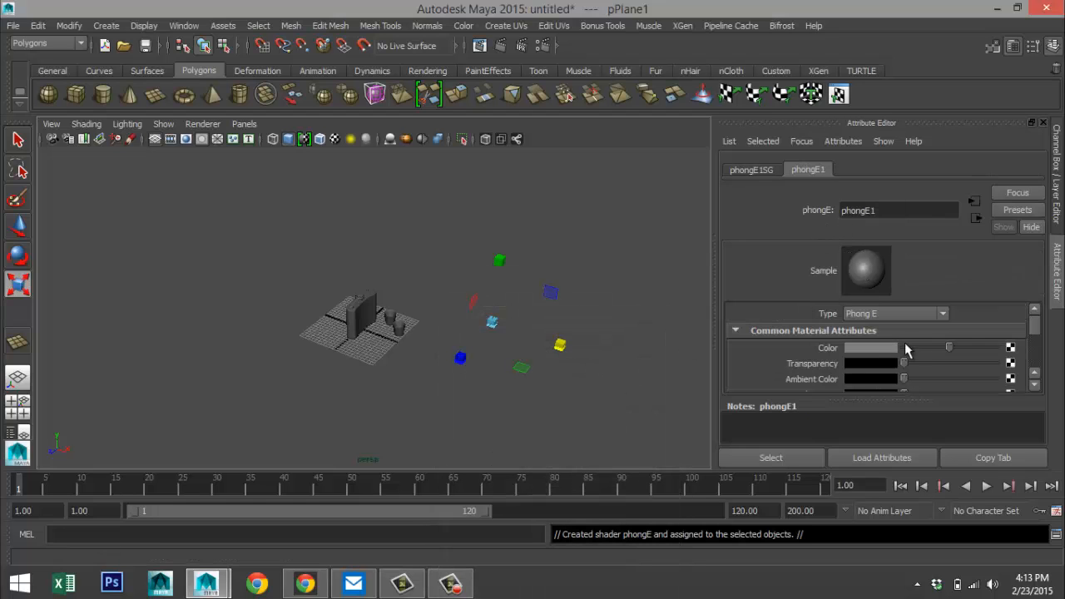
{"action": "left_click_drag", "start_coordinate": [946, 353], "coordinate": [902, 349]}
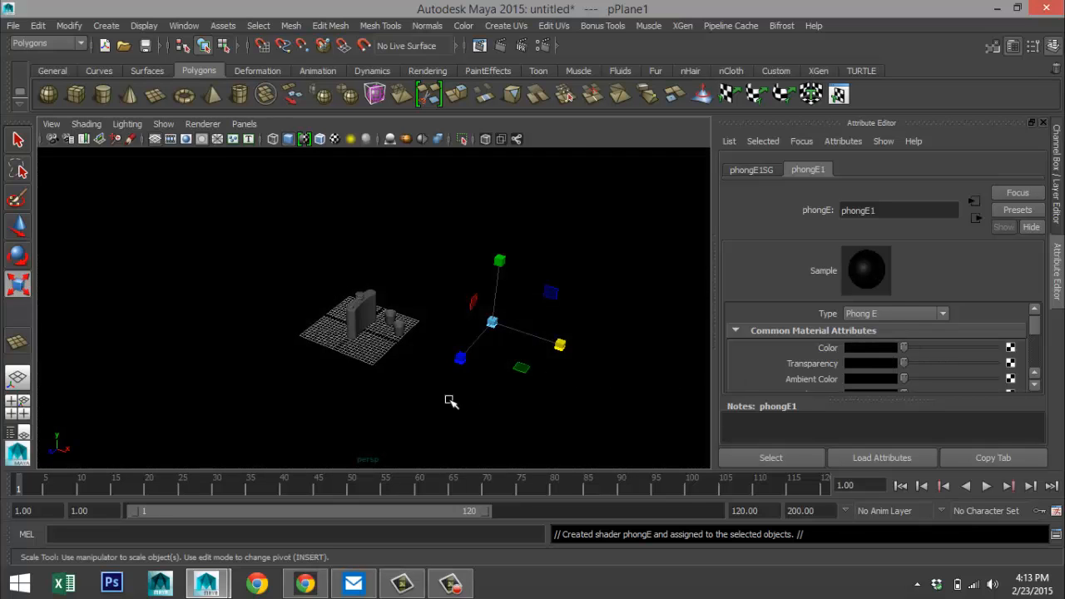
- Select the canteen and assign it a new mia_material_x material
{"action": "scroll", "coordinate": [450, 400], "scroll_direction": "up", "scroll_amount": 3}
{"action": "scroll", "coordinate": [449, 400], "scroll_direction": "up", "scroll_amount": 3}
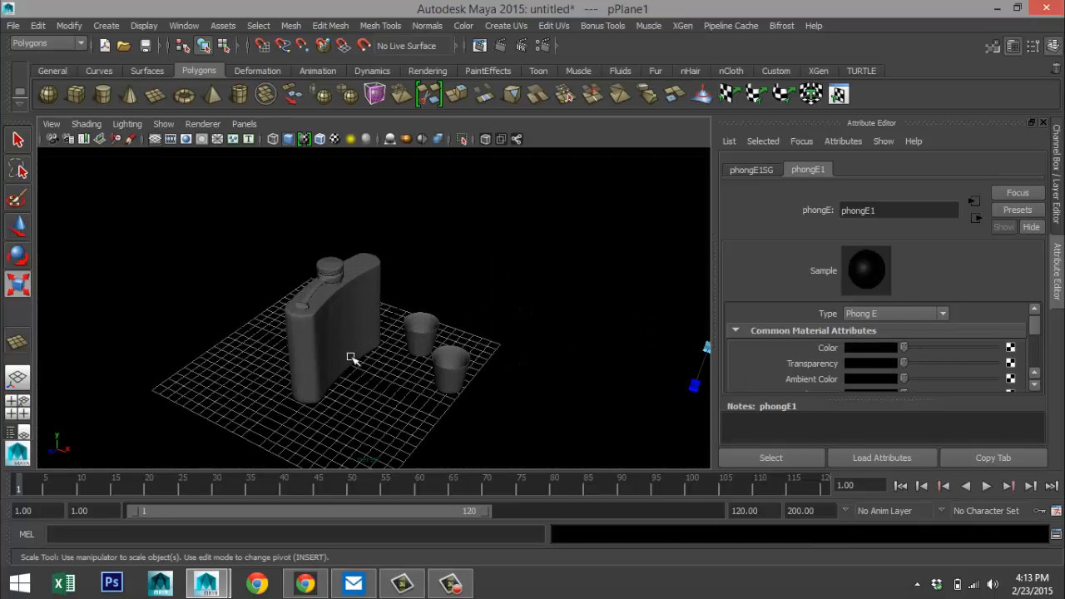
{"action": "left_click", "coordinate": [314, 321]}
{"action": "right_click_drag", "start_coordinate": [333, 316], "coordinate": [377, 528]}
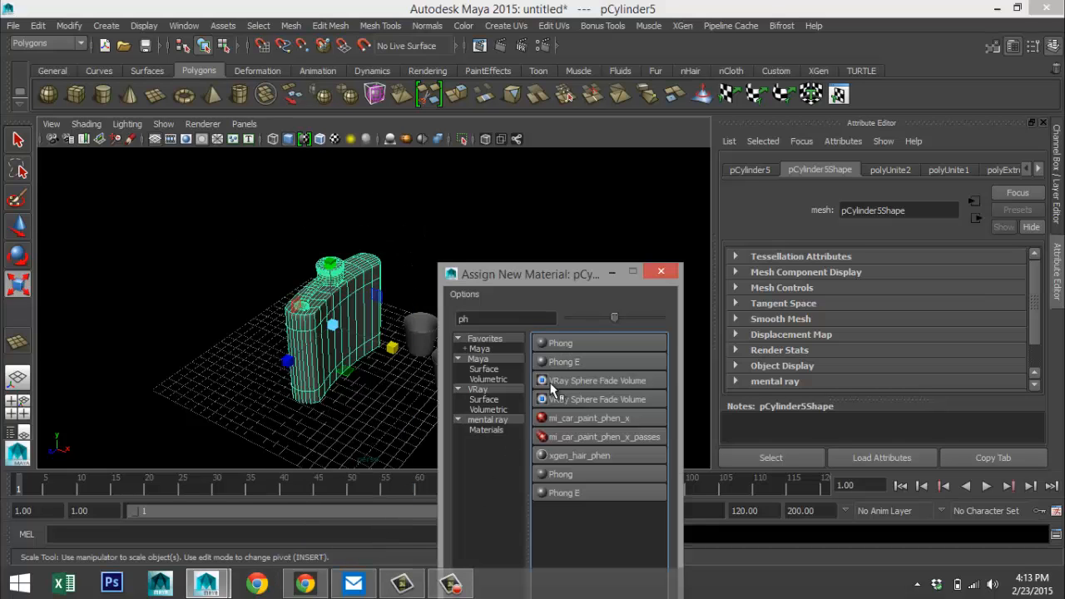
{"action": "left_click", "coordinate": [493, 316]}
{"action": "type", "text": "mia"}
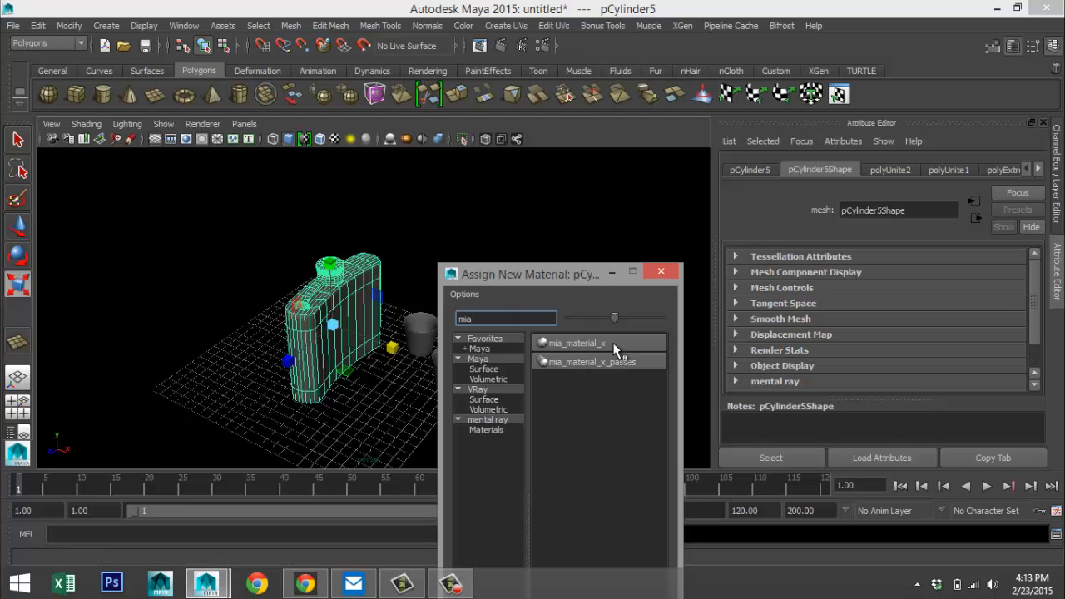
{"action": "left_click", "coordinate": [615, 344]}
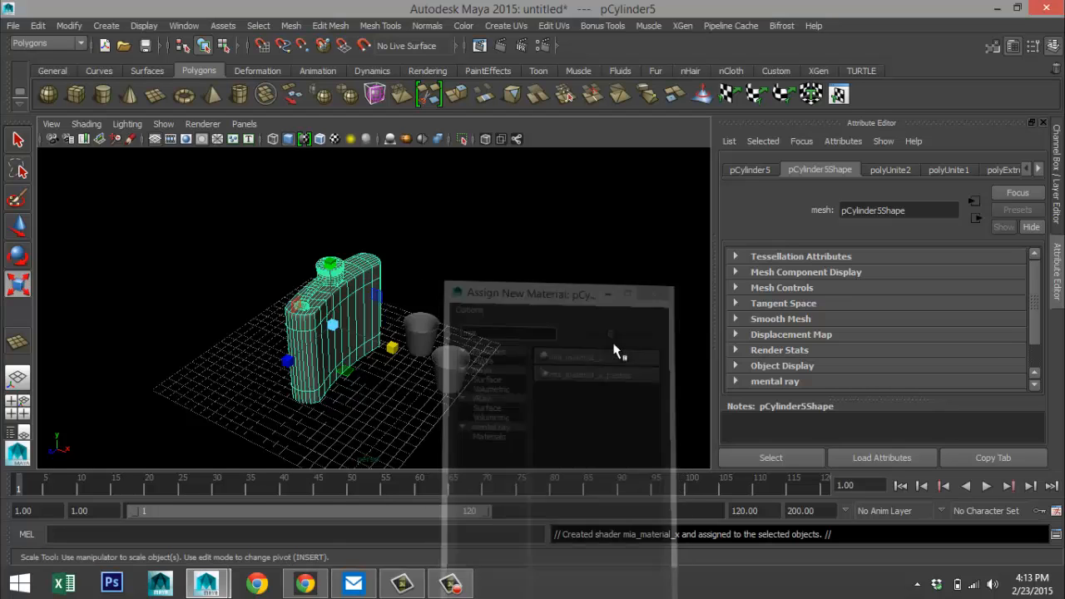
- Replace the canteen material's settings with the Chrome preset
{"action": "left_click", "coordinate": [857, 169]}
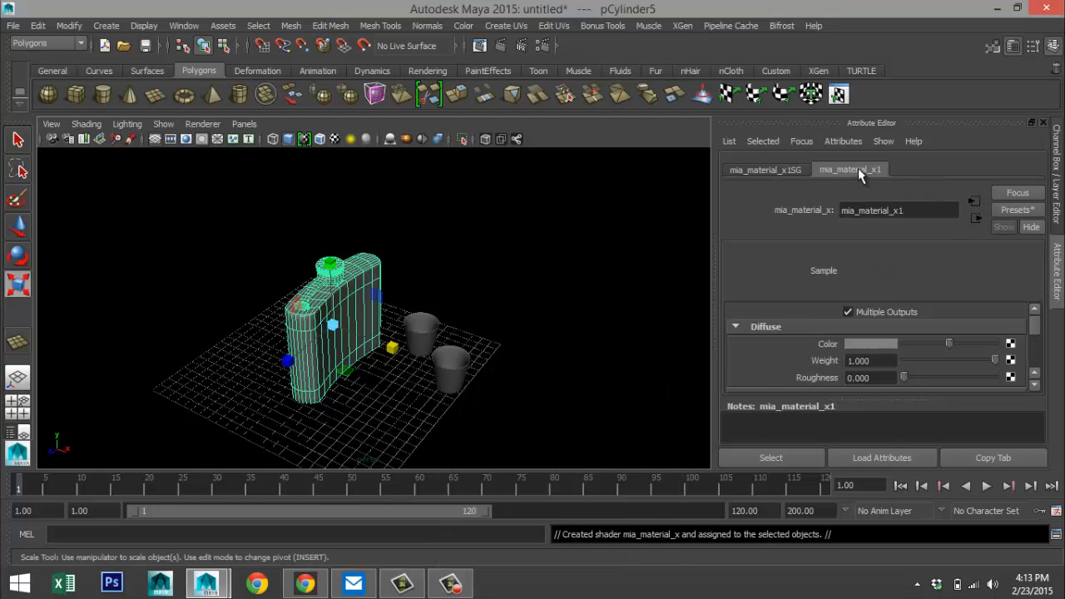
{"action": "left_click", "coordinate": [1012, 210]}
{"action": "mouse_move", "coordinate": [975, 250]}
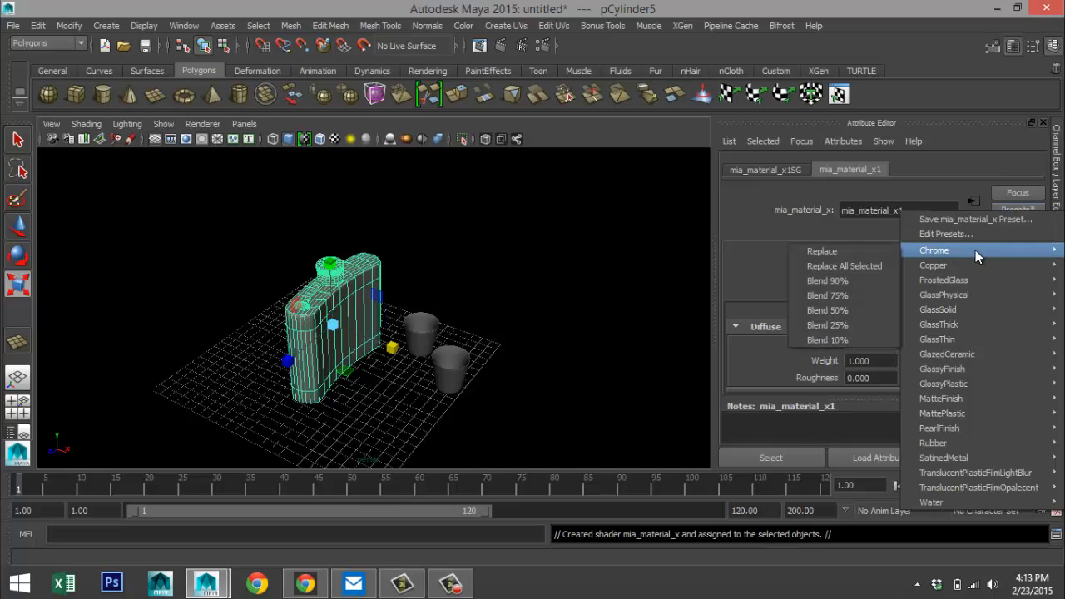
{"action": "left_click", "coordinate": [848, 251]}
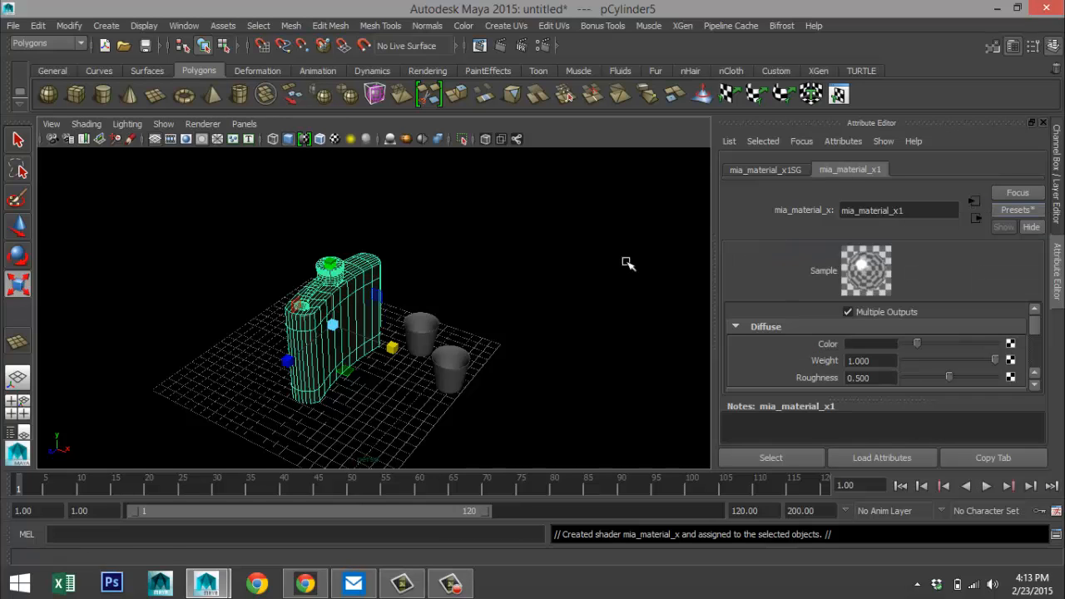
- Select both cups and assign them a new mia_material_x material
{"action": "key", "text": "r"}
{"action": "scroll", "coordinate": [578, 371], "scroll_direction": "up", "scroll_amount": 2}
{"action": "left_click", "coordinate": [477, 392]}
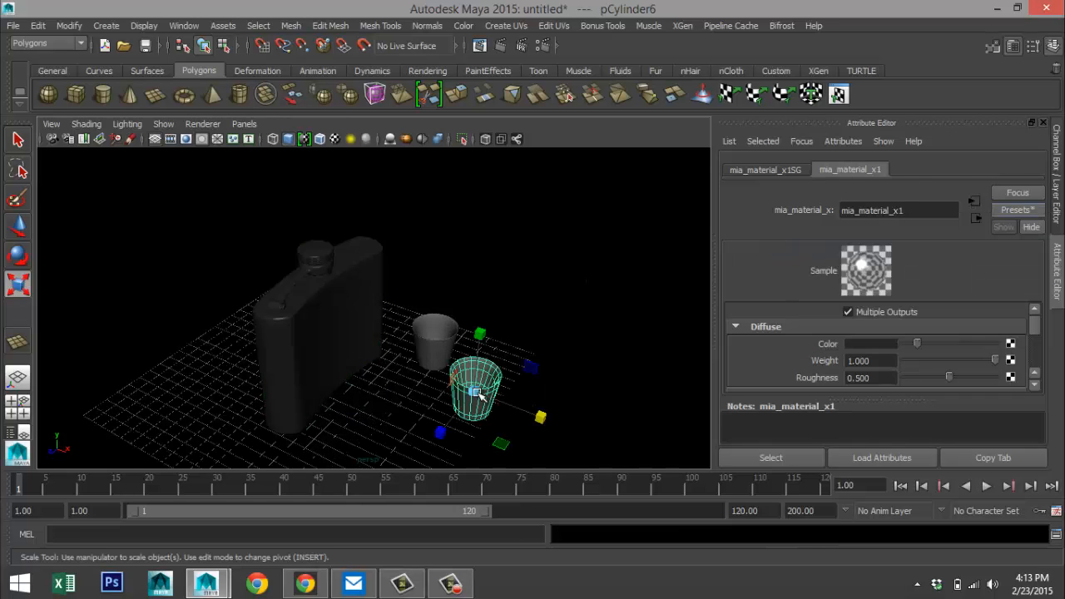
{"action": "left_click", "coordinate": [442, 341]}
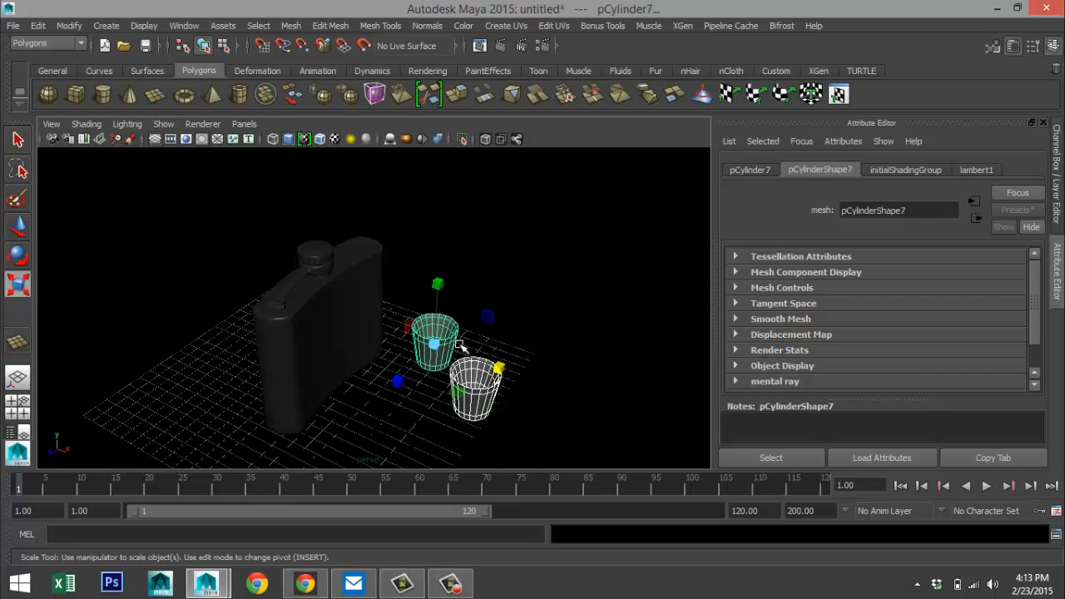
{"action": "right_click_drag", "start_coordinate": [479, 404], "coordinate": [498, 527]}
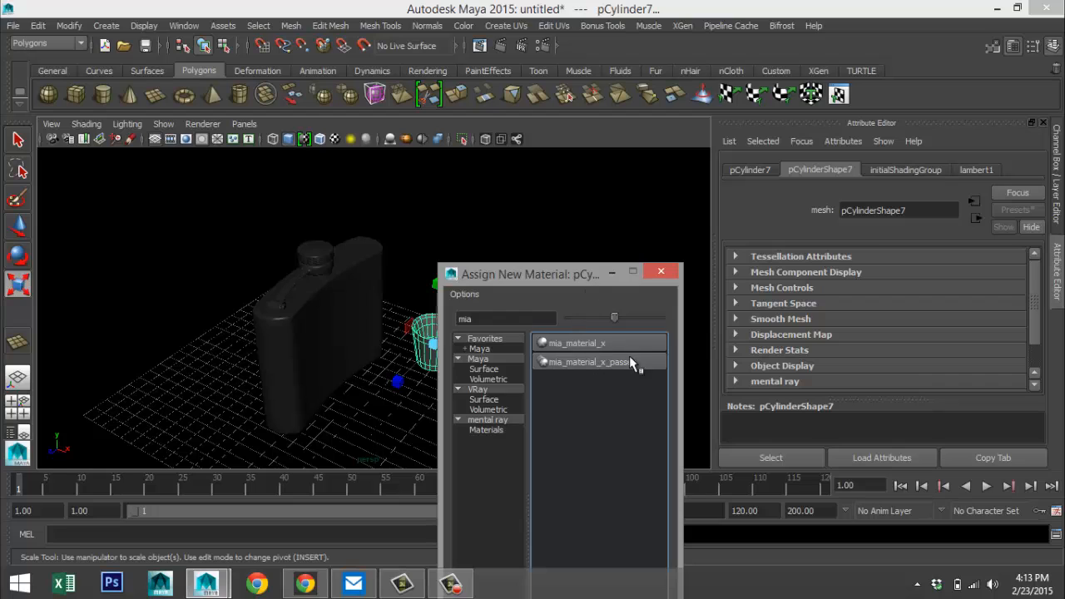
{"action": "left_click", "coordinate": [608, 343]}
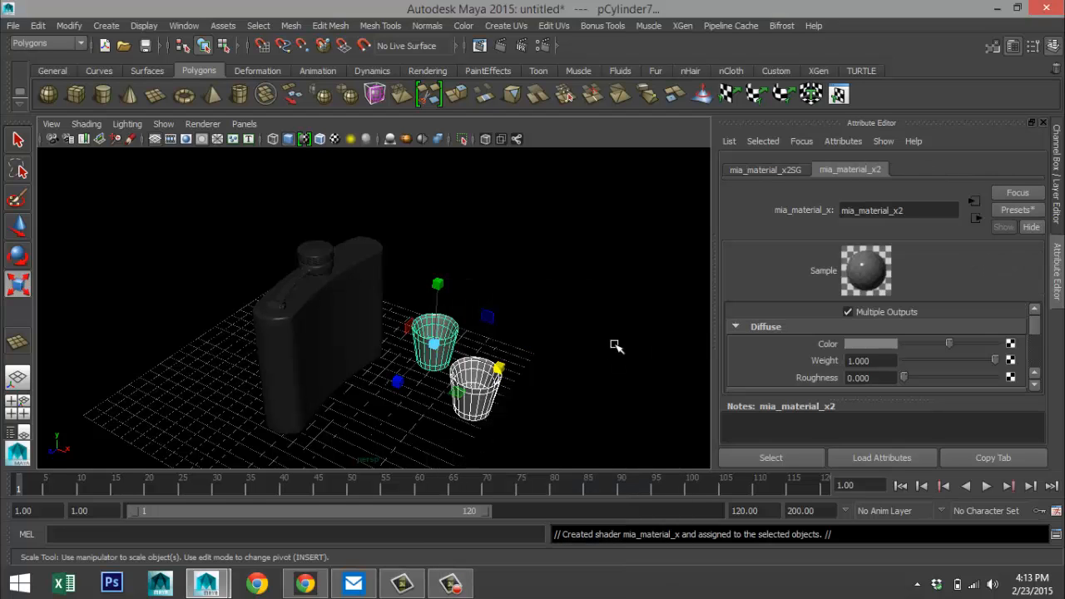
- Replace the cup material's settings with the GlassSolid preset
{"action": "left_click", "coordinate": [1020, 209]}
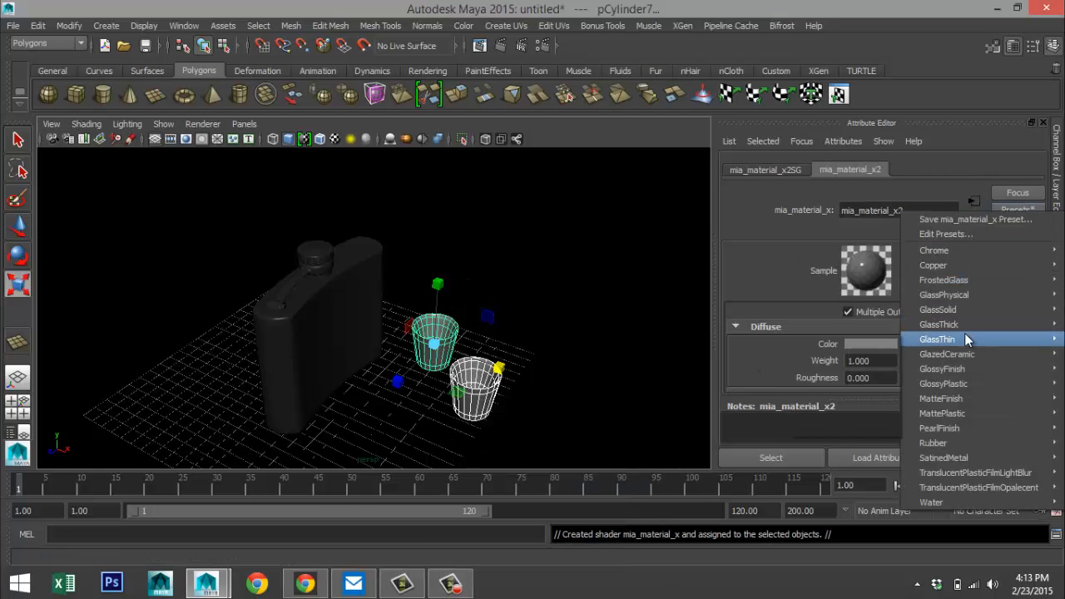
{"action": "mouse_move", "coordinate": [952, 311]}
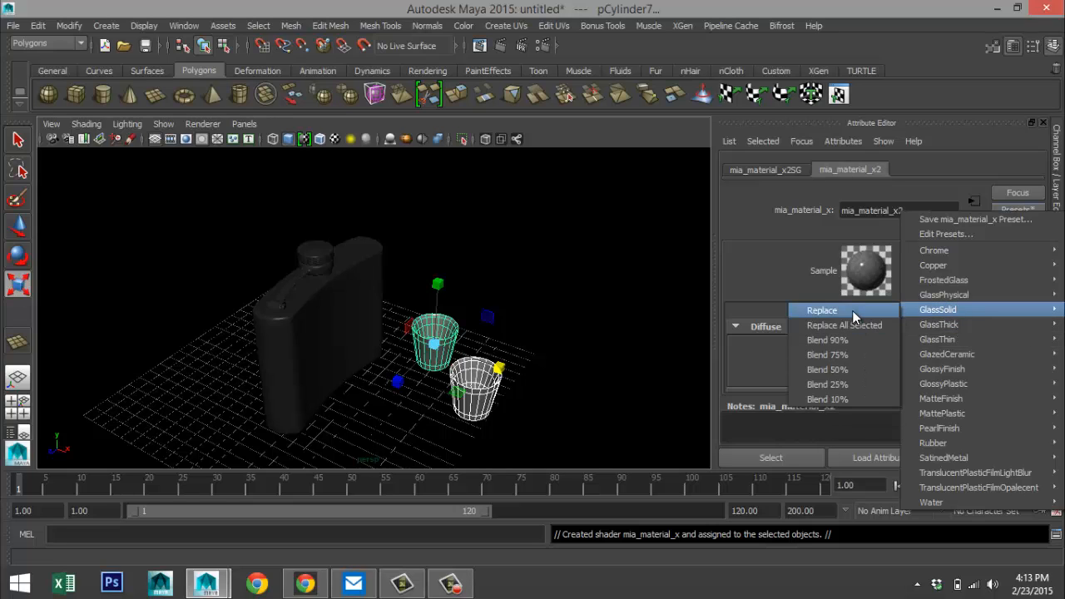
{"action": "left_click", "coordinate": [852, 310]}
- Change the cup glass's refraction color to a mid-light gray with value 0.700 and a very slight red tint
{"action": "scroll", "coordinate": [806, 349], "scroll_direction": "down", "scroll_amount": 5}
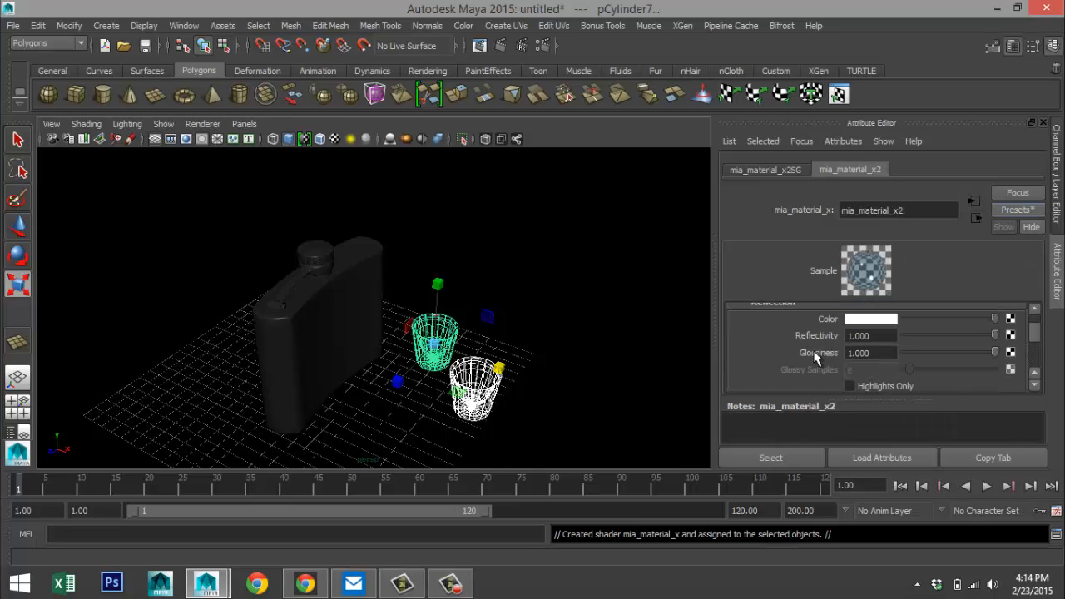
{"action": "scroll", "coordinate": [815, 356], "scroll_direction": "down", "scroll_amount": 3}
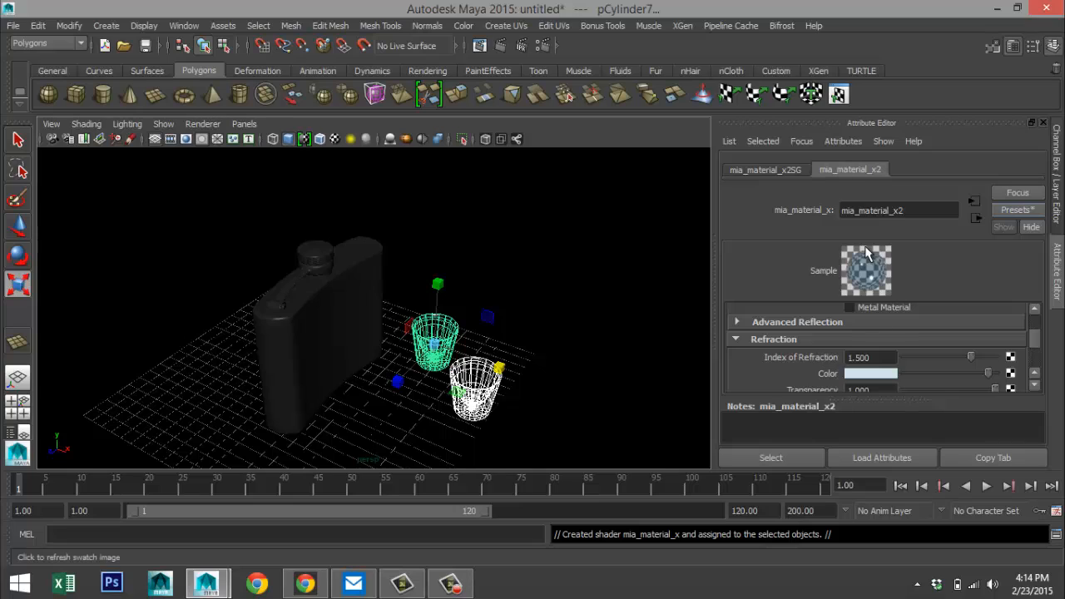
{"action": "left_click", "coordinate": [881, 374]}
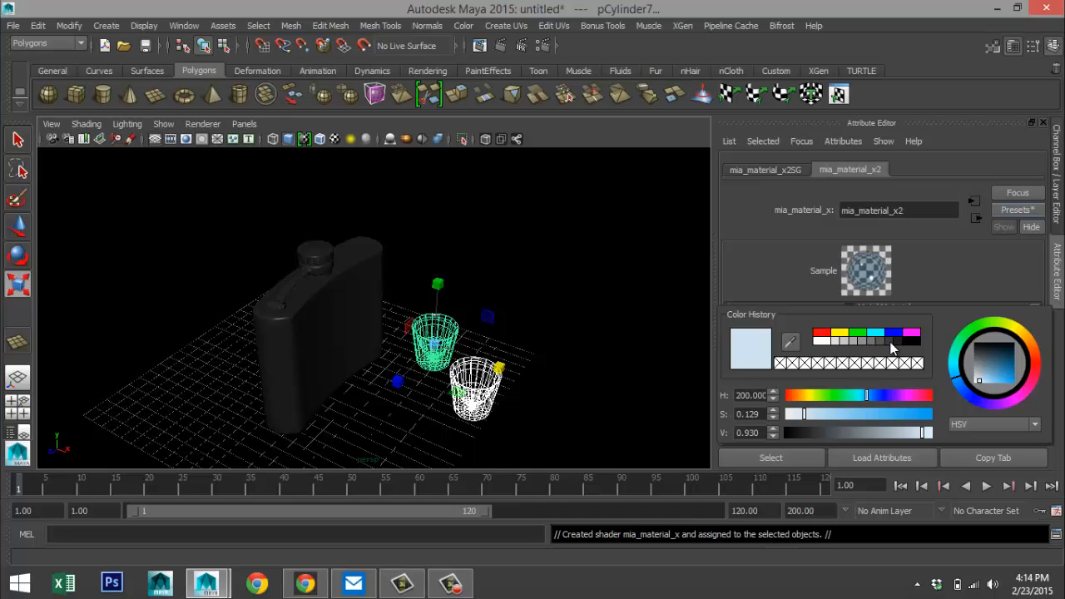
{"action": "left_click", "coordinate": [891, 341]}
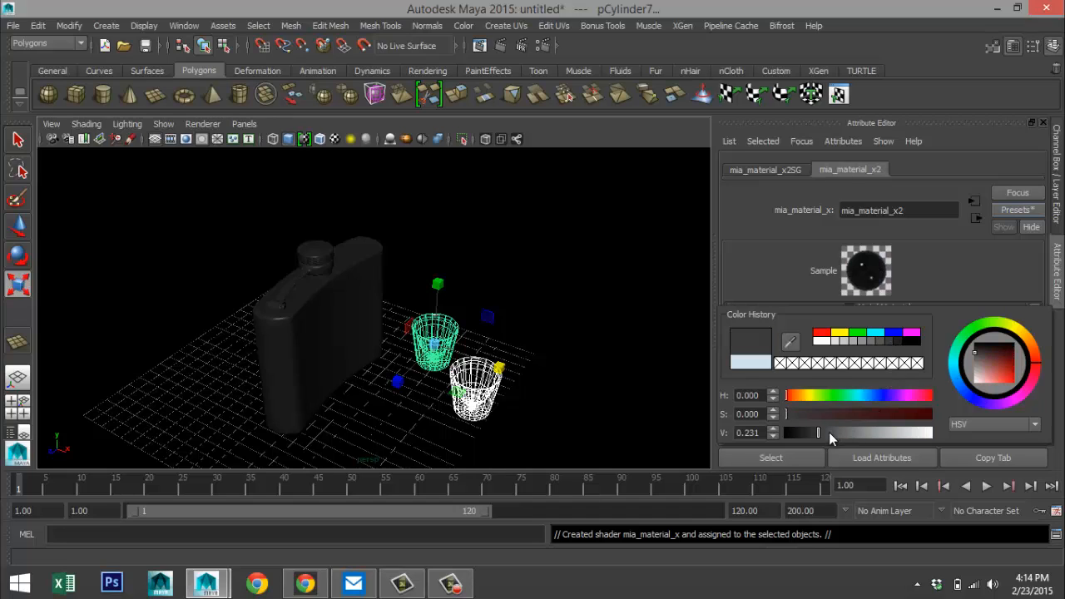
{"action": "left_click_drag", "start_coordinate": [821, 432], "coordinate": [885, 434]}
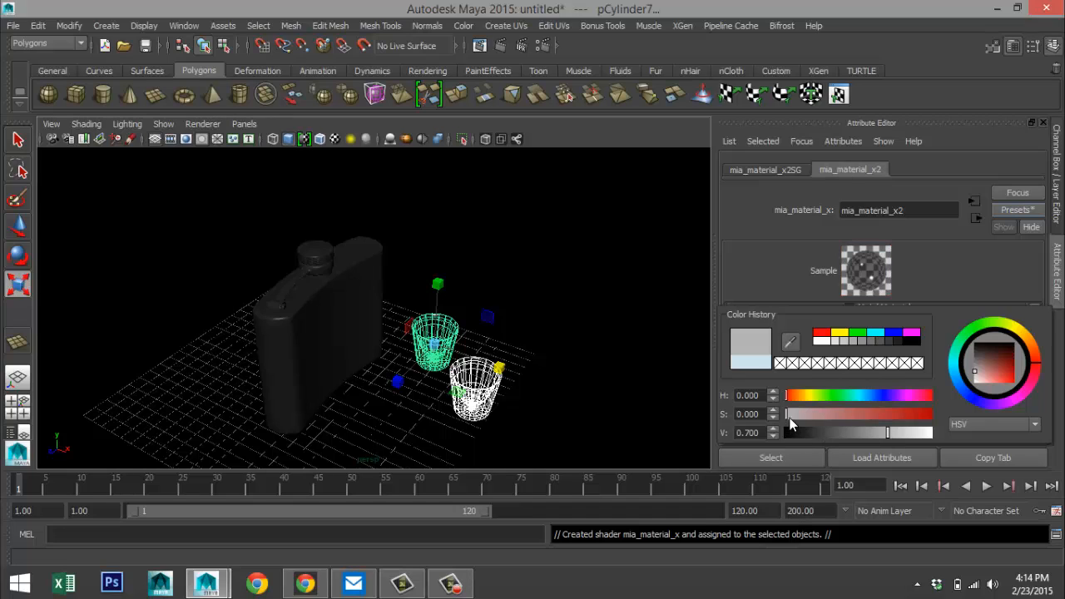
{"action": "mouse_move", "coordinate": [788, 415]}
{"action": "left_mouse_down"}
{"action": "mouse_move", "coordinate": [811, 415]}
{"action": "mouse_move", "coordinate": [795, 421]}
{"action": "left_mouse_up"}
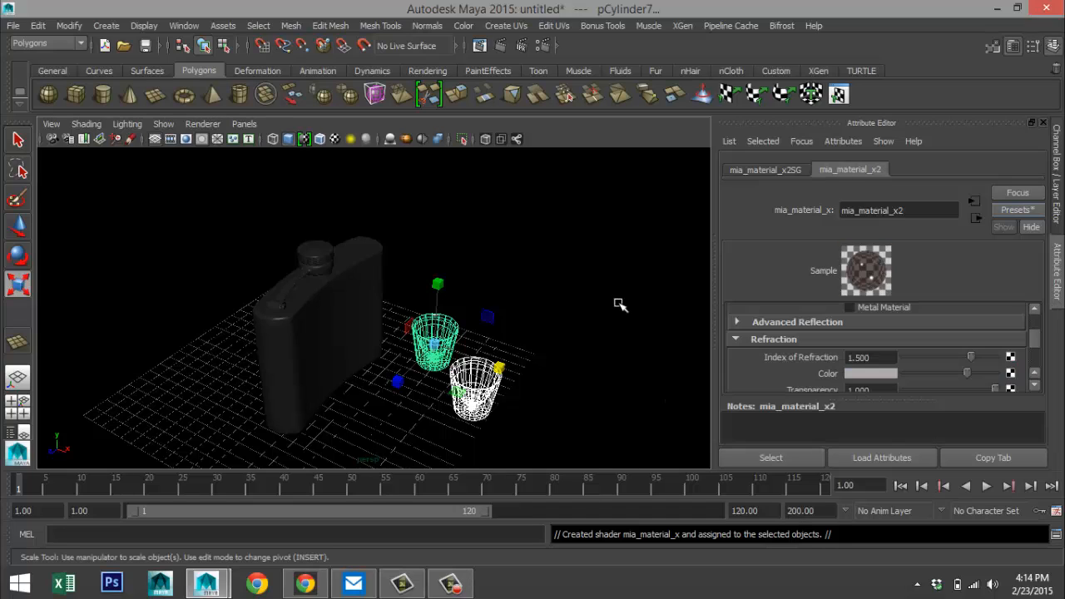
{"action": "key", "text": "Delete"}
{"action": "scroll", "coordinate": [576, 327], "scroll_direction": "down", "scroll_amount": 3}
{"action": "scroll", "coordinate": [577, 327], "scroll_direction": "up", "scroll_amount": 6}
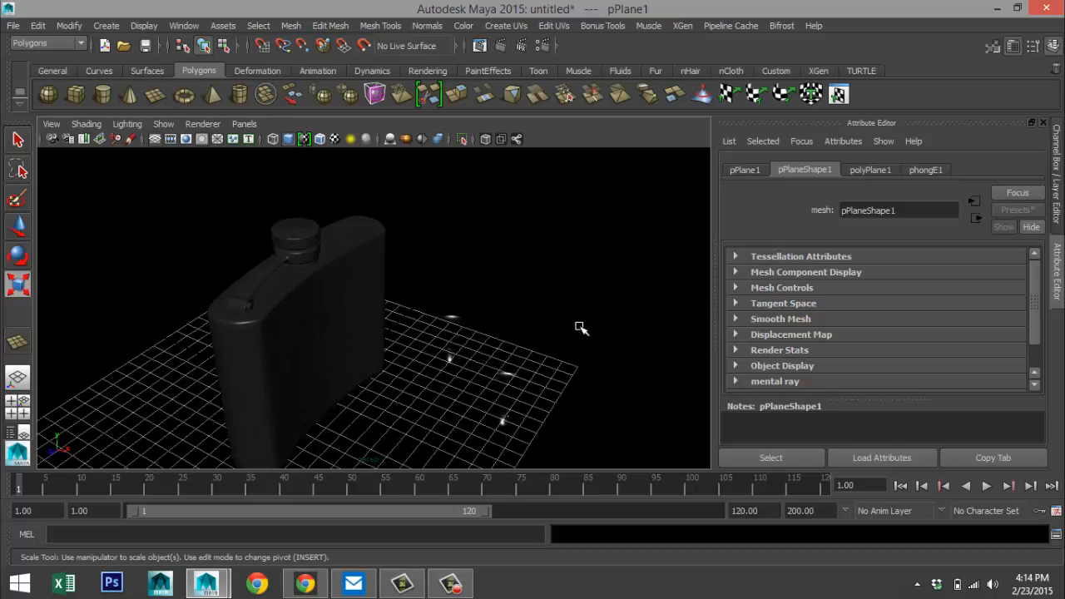
{"action": "scroll", "coordinate": [478, 309], "scroll_direction": "down", "scroll_amount": 4}
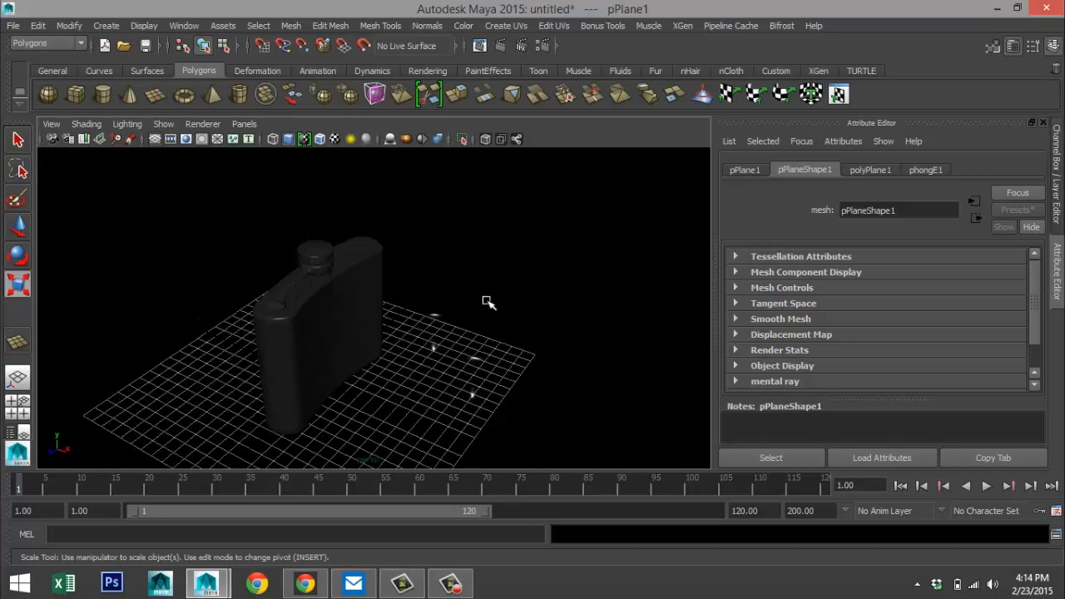
{"action": "left_click_drag", "start_coordinate": [507, 314], "coordinate": [549, 311], "text": "alt"}
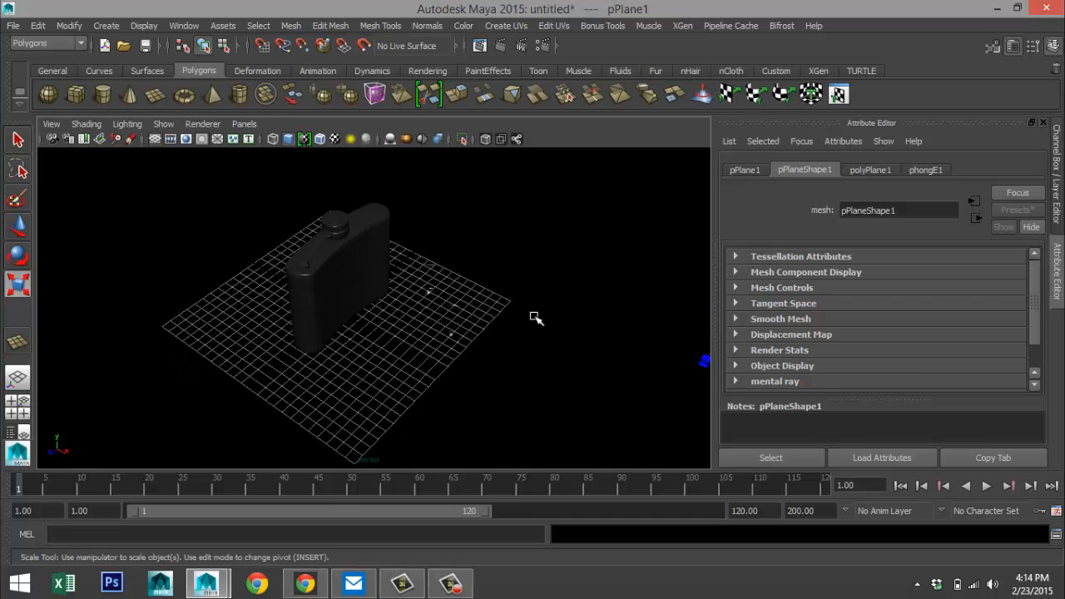
- Open the render settings and set the renderer to mental ray
{"action": "left_click", "coordinate": [540, 47]}
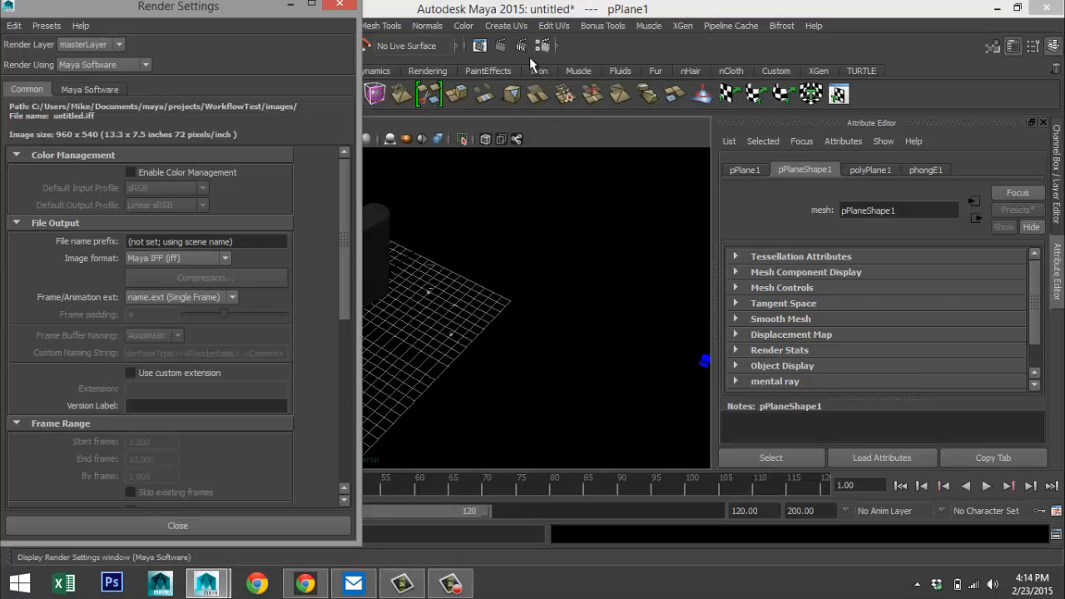
{"action": "left_click", "coordinate": [146, 65]}
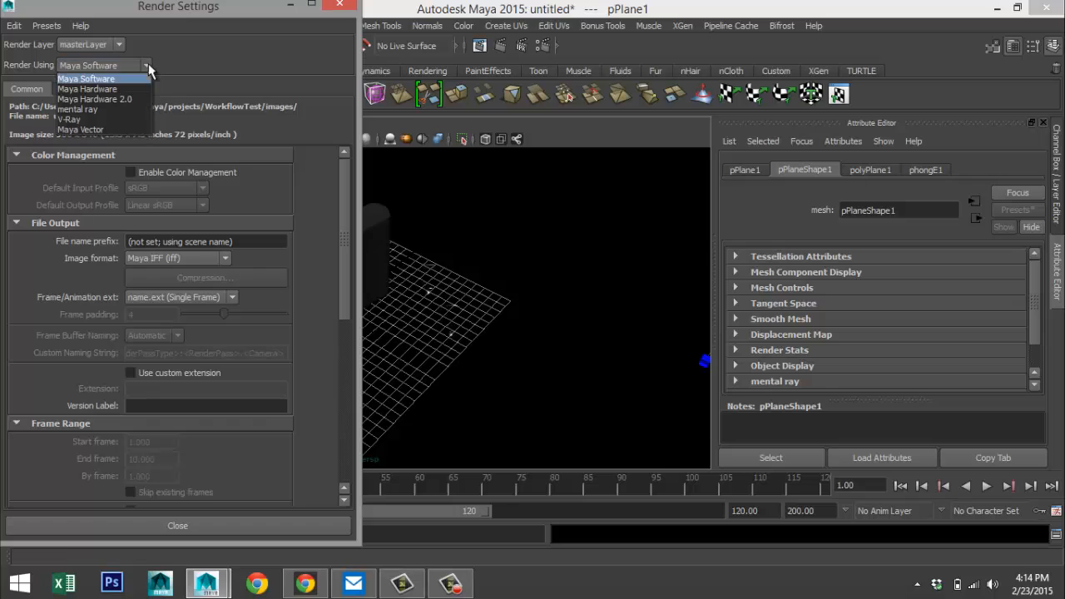
{"action": "left_click", "coordinate": [140, 109]}
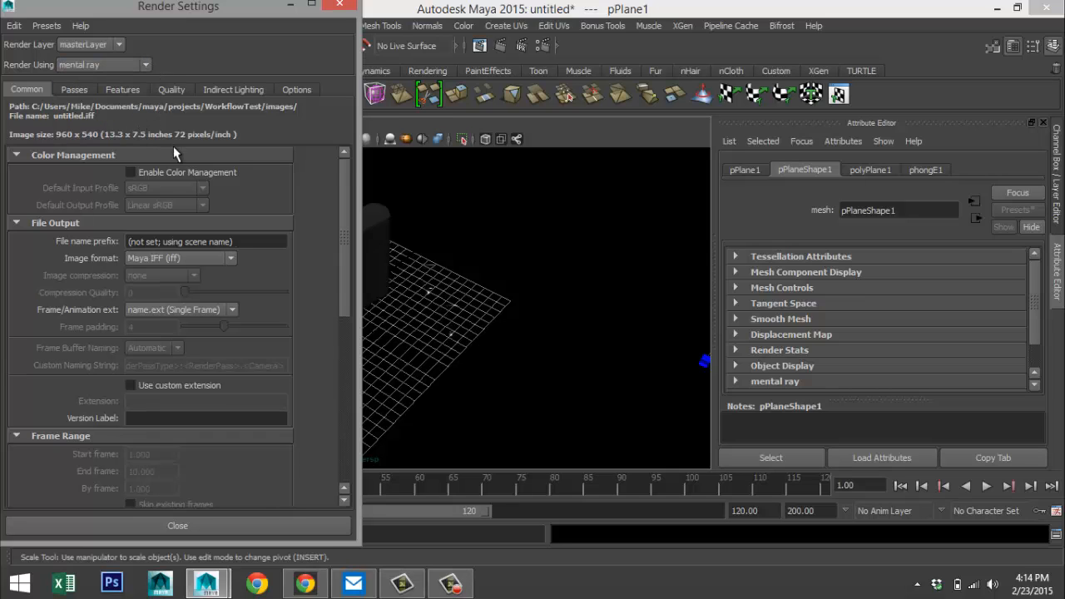
- Enable Global Illumination, Final Gathering and Caustics in the indirect lighting render settings
{"action": "left_click", "coordinate": [252, 94]}
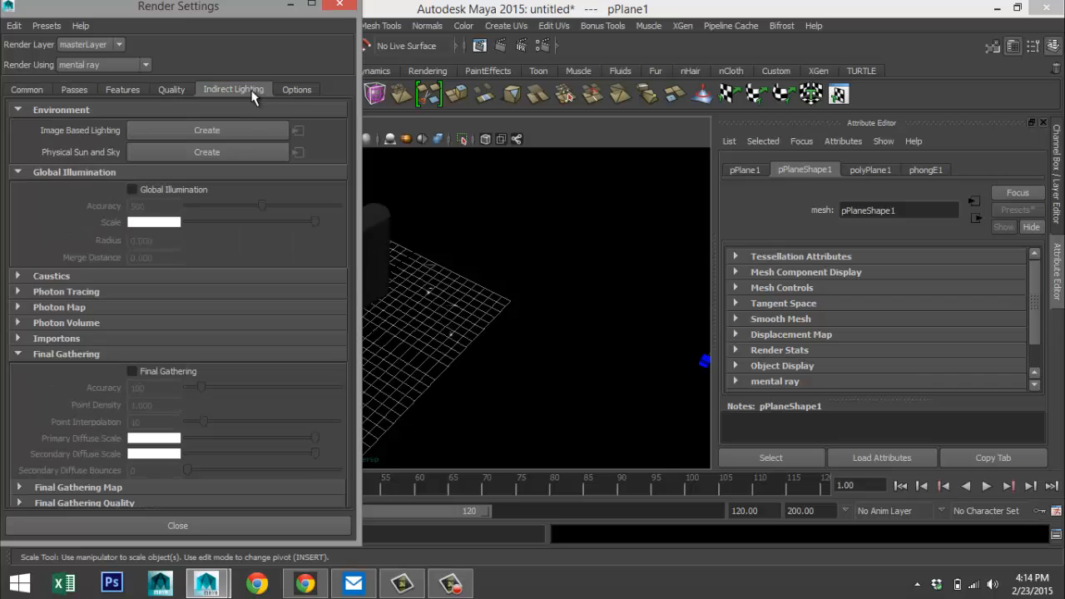
{"action": "left_click", "coordinate": [133, 190]}
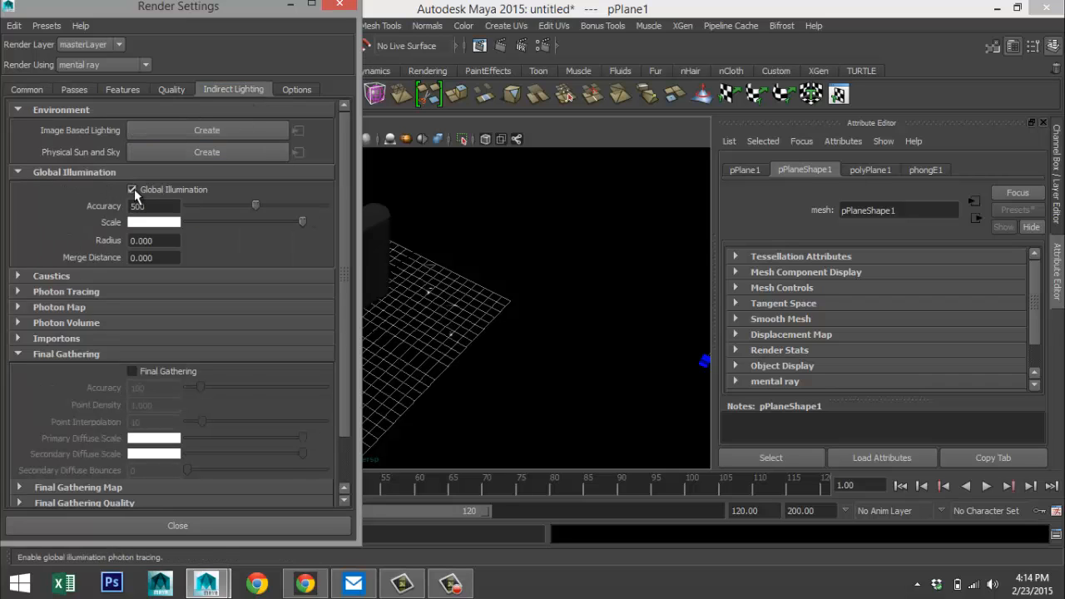
{"action": "left_click", "coordinate": [133, 371]}
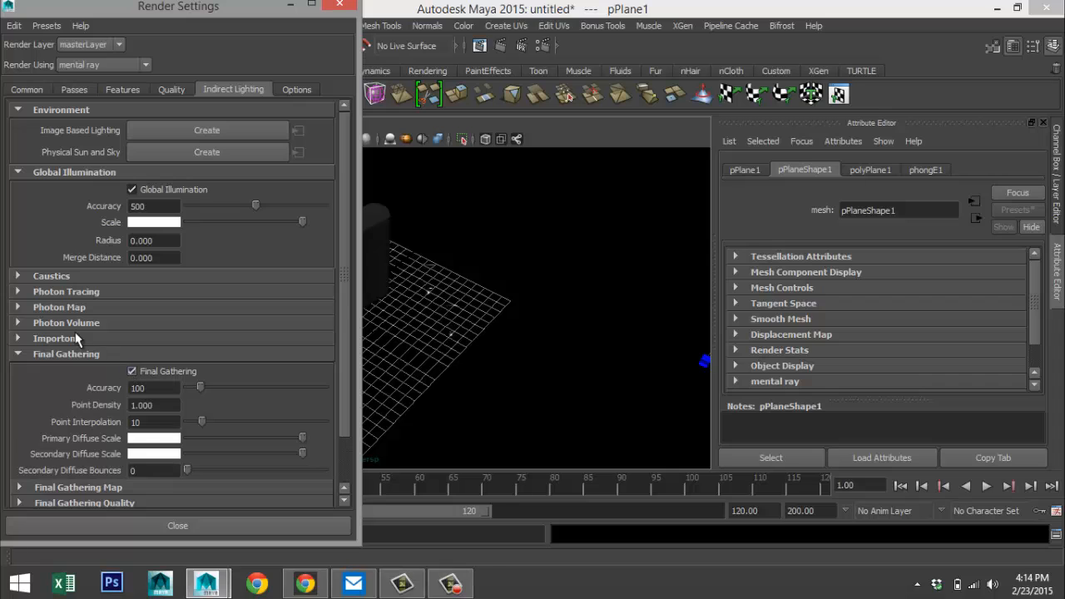
{"action": "left_click", "coordinate": [19, 276]}
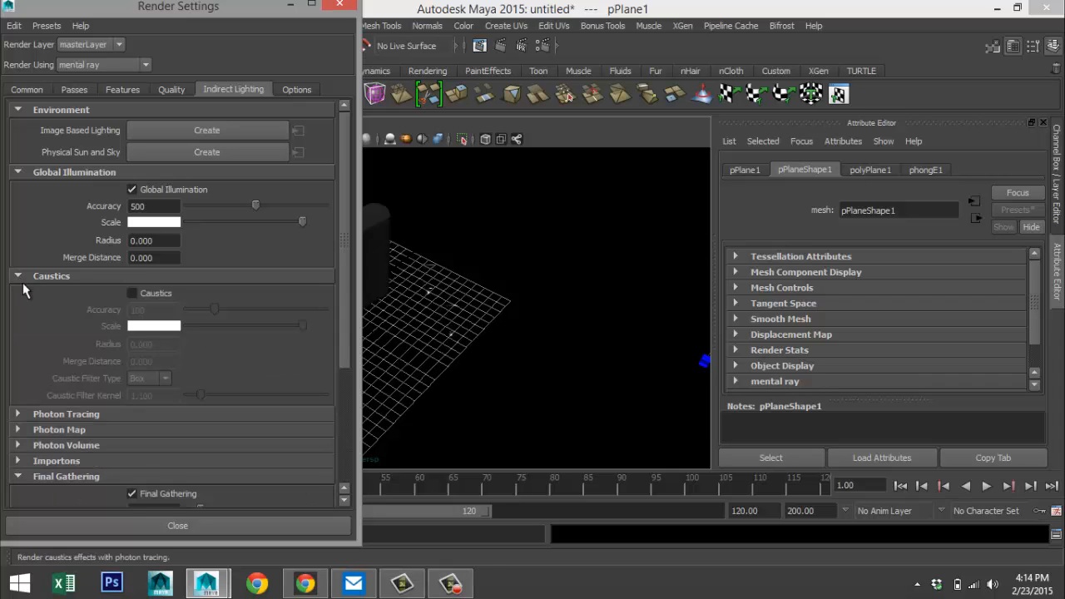
{"action": "left_click", "coordinate": [132, 294]}
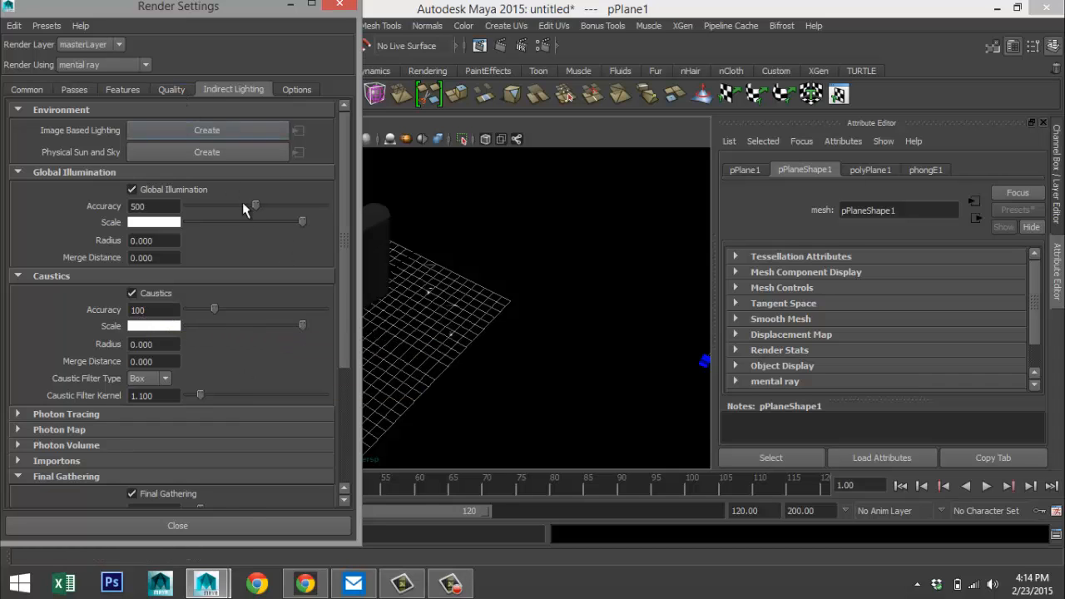
{"action": "scroll", "coordinate": [261, 299], "scroll_direction": "down", "scroll_amount": 5}
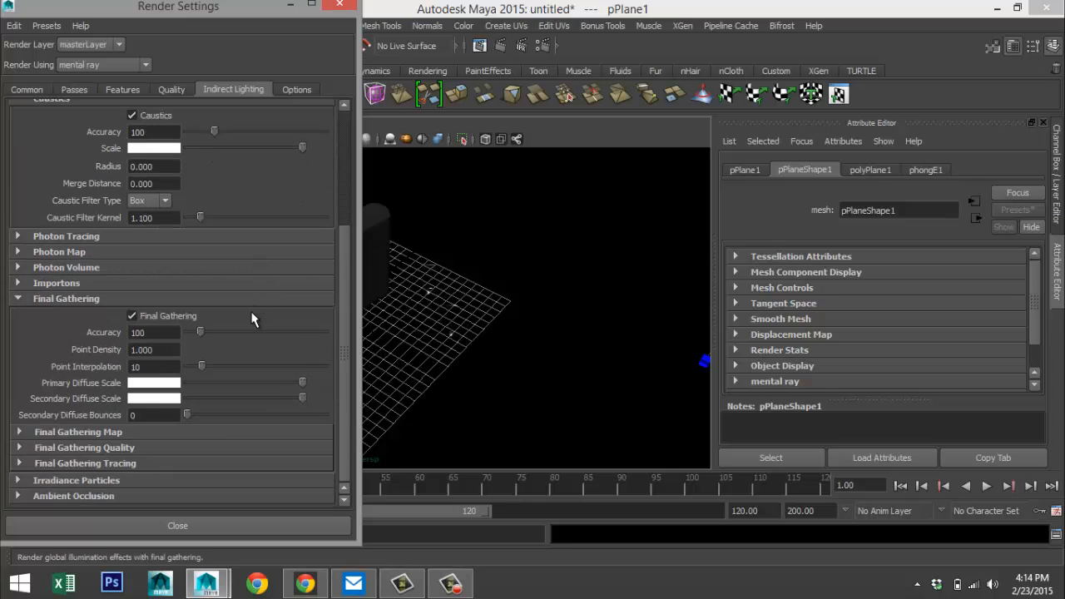
{"action": "scroll", "coordinate": [261, 300], "scroll_direction": "up", "scroll_amount": 5}
- Raise the unified sampling quality to 1.50 and check the raytracing options
{"action": "left_click", "coordinate": [172, 90]}
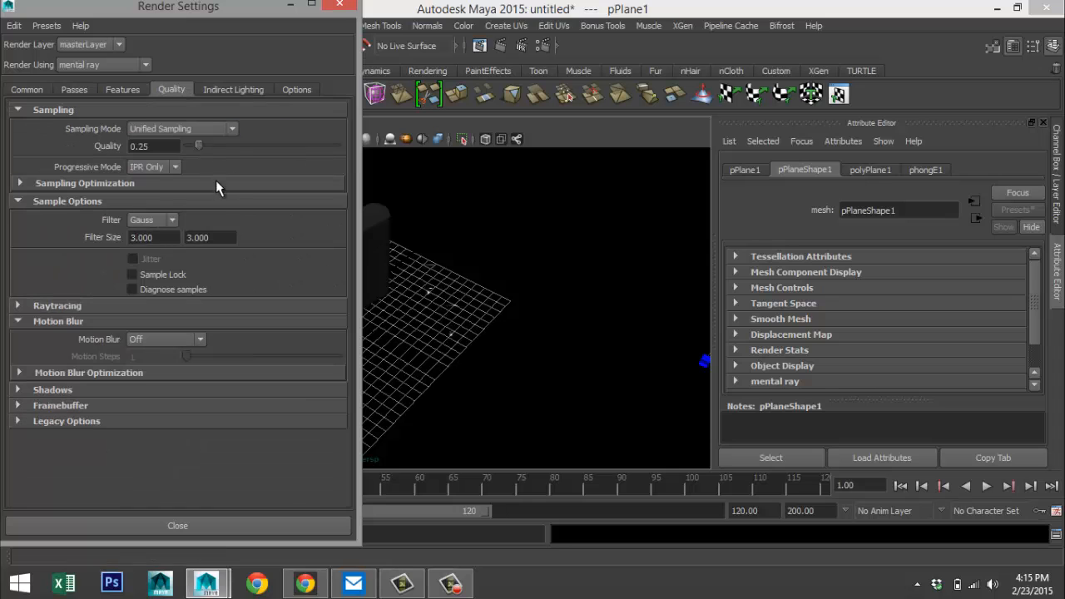
{"action": "left_click_drag", "start_coordinate": [200, 147], "coordinate": [301, 158]}
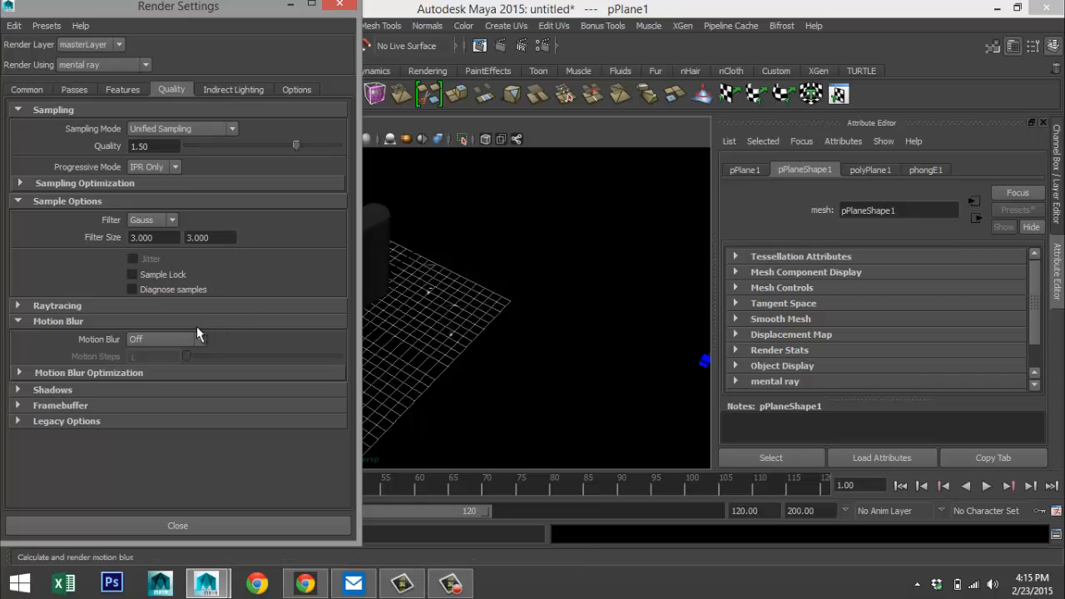
{"action": "left_click", "coordinate": [20, 308]}
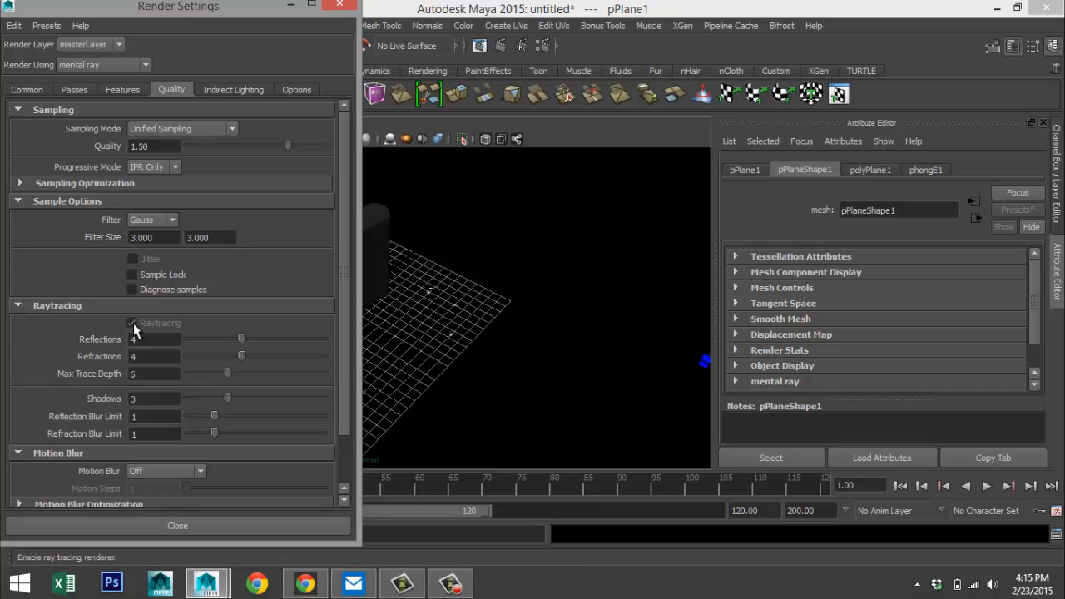
{"action": "scroll", "coordinate": [239, 374], "scroll_direction": "down", "scroll_amount": 2}
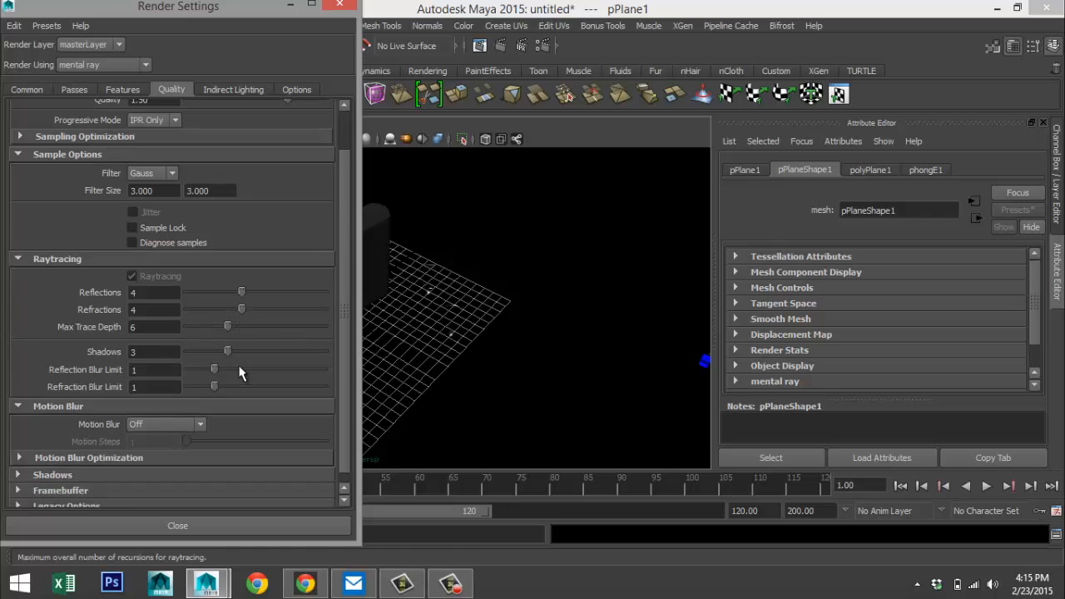
{"action": "scroll", "coordinate": [194, 381], "scroll_direction": "up", "scroll_amount": 2}
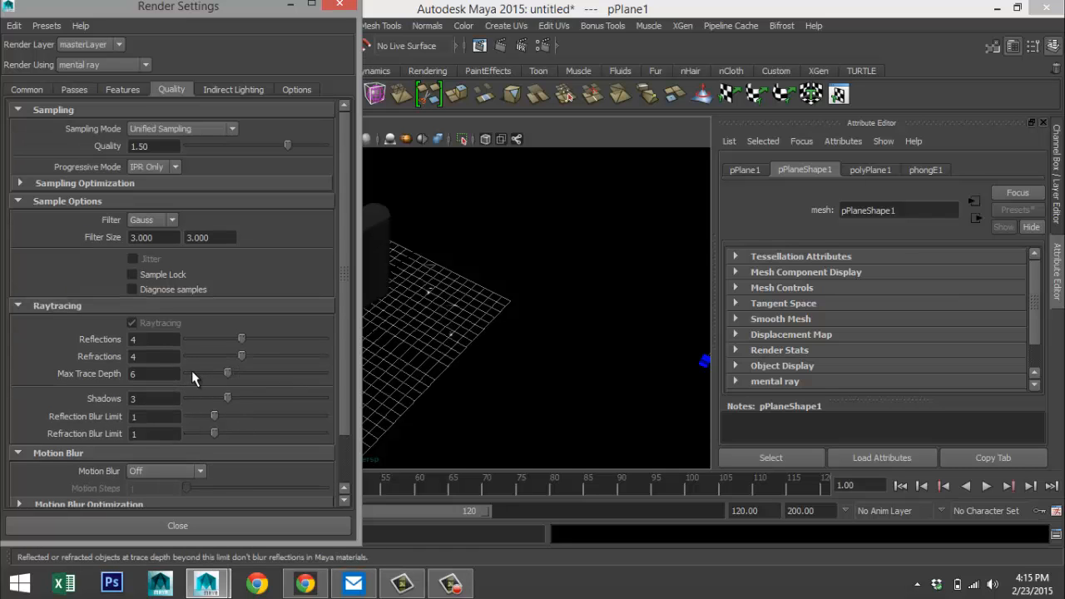
- Set the render image size preset to HD 1080
{"action": "left_click", "coordinate": [26, 89]}
{"action": "scroll", "coordinate": [163, 333], "scroll_direction": "down", "scroll_amount": 10}
{"action": "scroll", "coordinate": [164, 333], "scroll_direction": "down", "scroll_amount": 3}
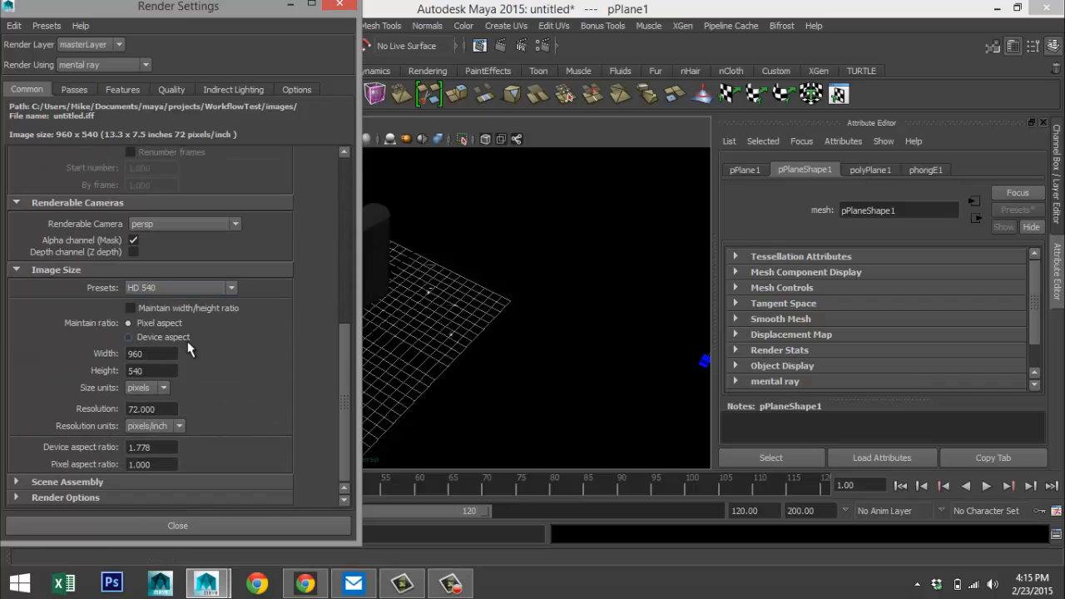
{"action": "left_click", "coordinate": [231, 288]}
{"action": "left_click", "coordinate": [229, 393]}
{"action": "left_click", "coordinate": [230, 392]}
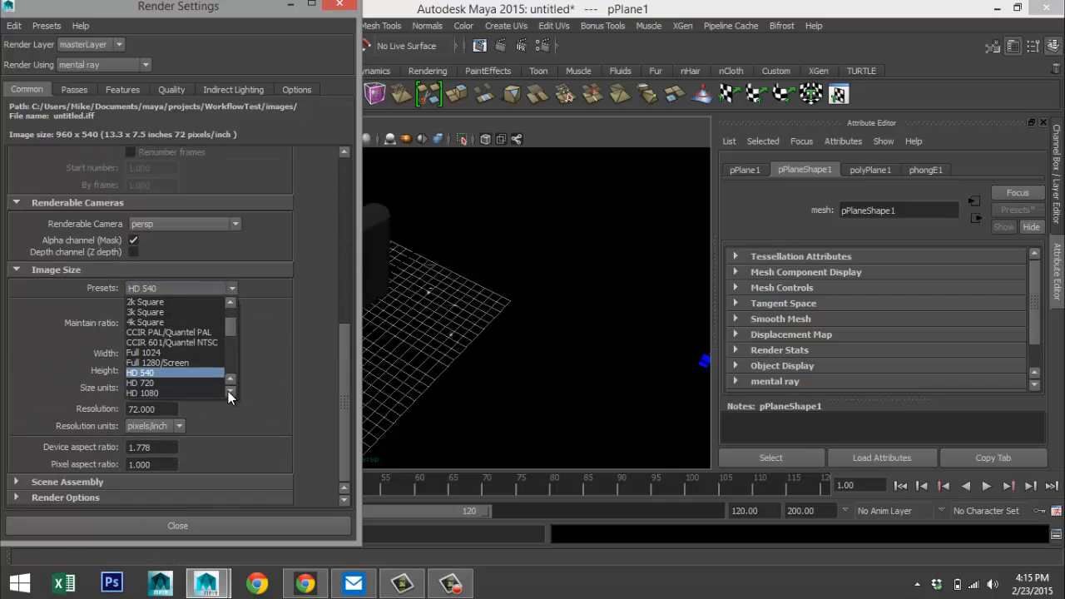
{"action": "left_click", "coordinate": [143, 393]}
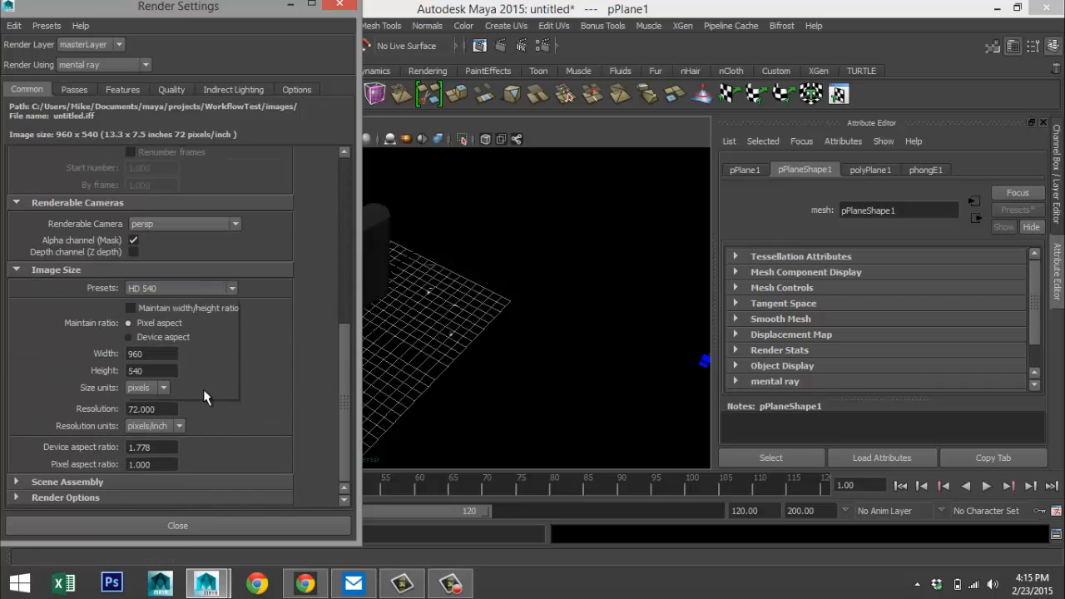
- Review the scene assembly and render options, enable color management, and create an image-based lighting node in the render settings
{"action": "left_click", "coordinate": [17, 482]}
{"action": "scroll", "coordinate": [61, 429], "scroll_direction": "down", "scroll_amount": 1}
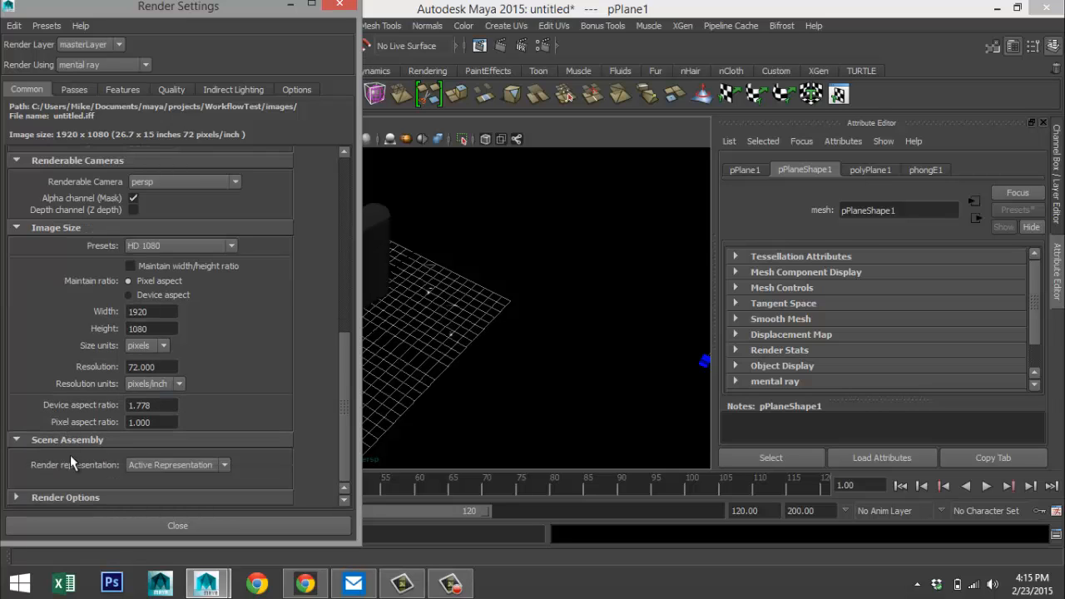
{"action": "left_click", "coordinate": [16, 496]}
{"action": "scroll", "coordinate": [66, 432], "scroll_direction": "down", "scroll_amount": 3}
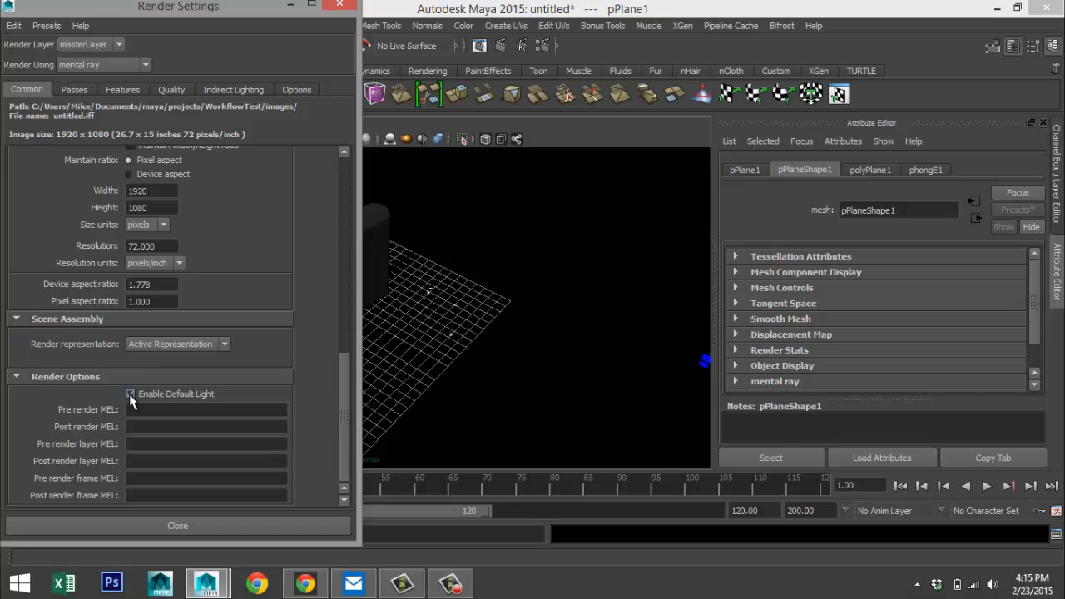
{"action": "scroll", "coordinate": [79, 394], "scroll_direction": "up", "scroll_amount": 6}
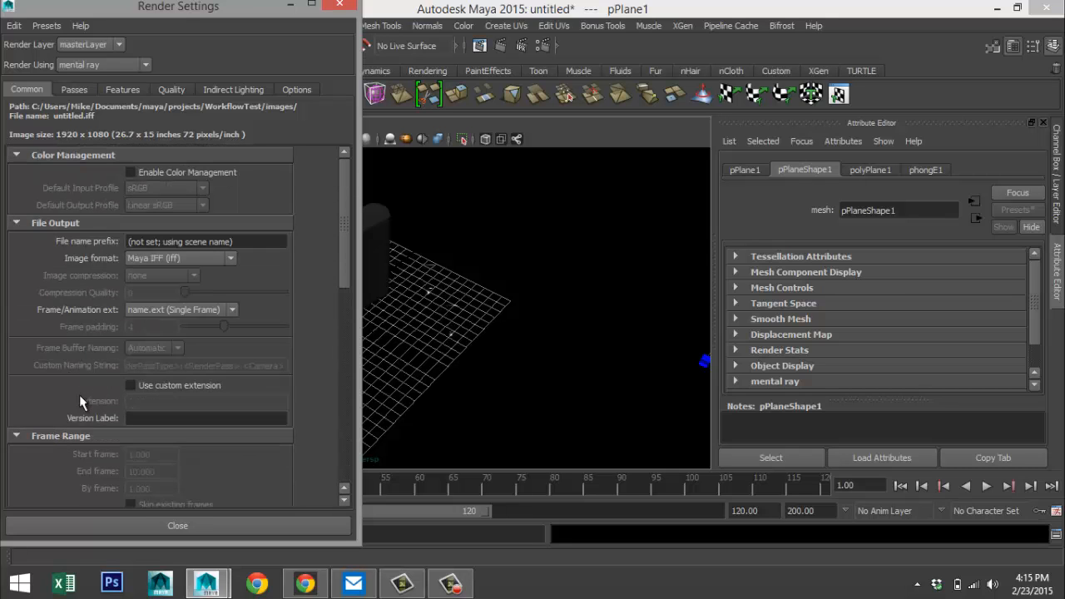
{"action": "left_click", "coordinate": [130, 172]}
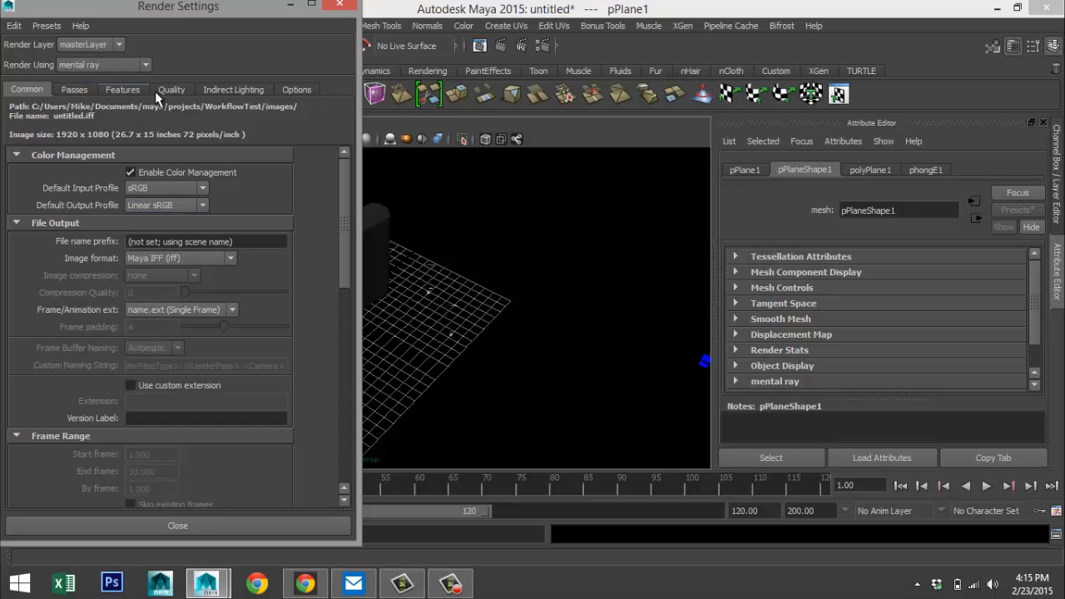
{"action": "left_click", "coordinate": [234, 90]}
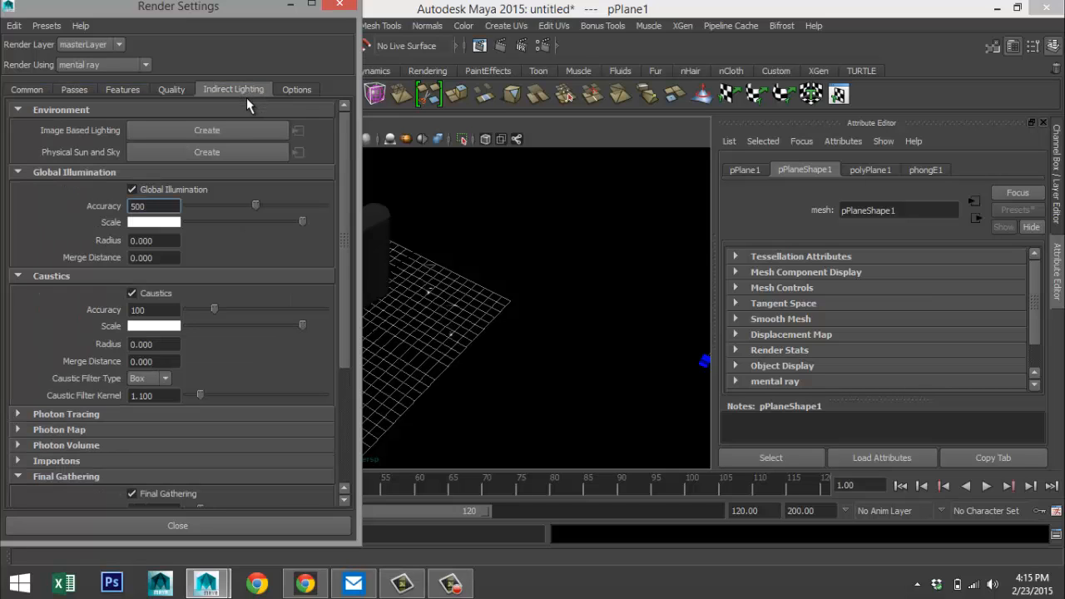
{"action": "left_click", "coordinate": [198, 129]}
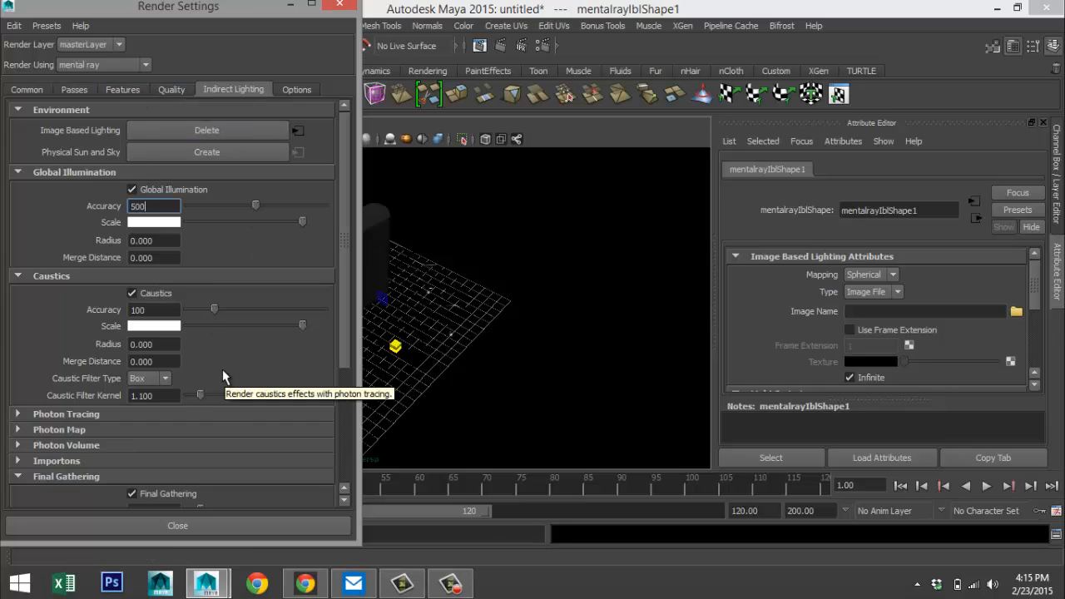
- Set the raytracing reflections to 8, refractions to 8 and max trace depth to 12 in the quality settings
{"action": "left_click", "coordinate": [171, 91]}
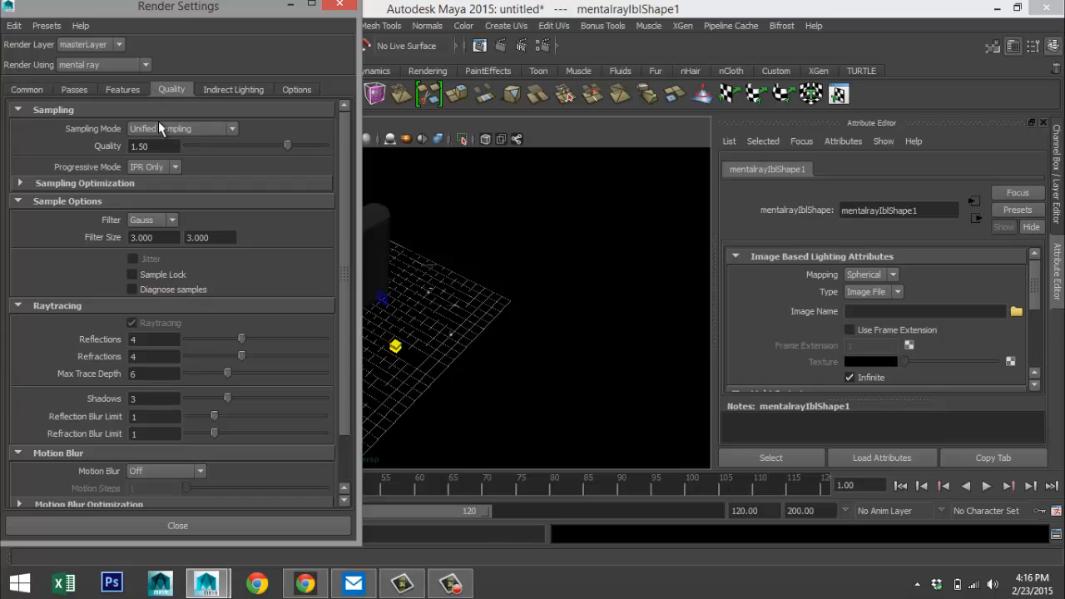
{"action": "double_click", "coordinate": [160, 340]}
{"action": "type", "text": "8"}
{"action": "key", "text": "Tab"}
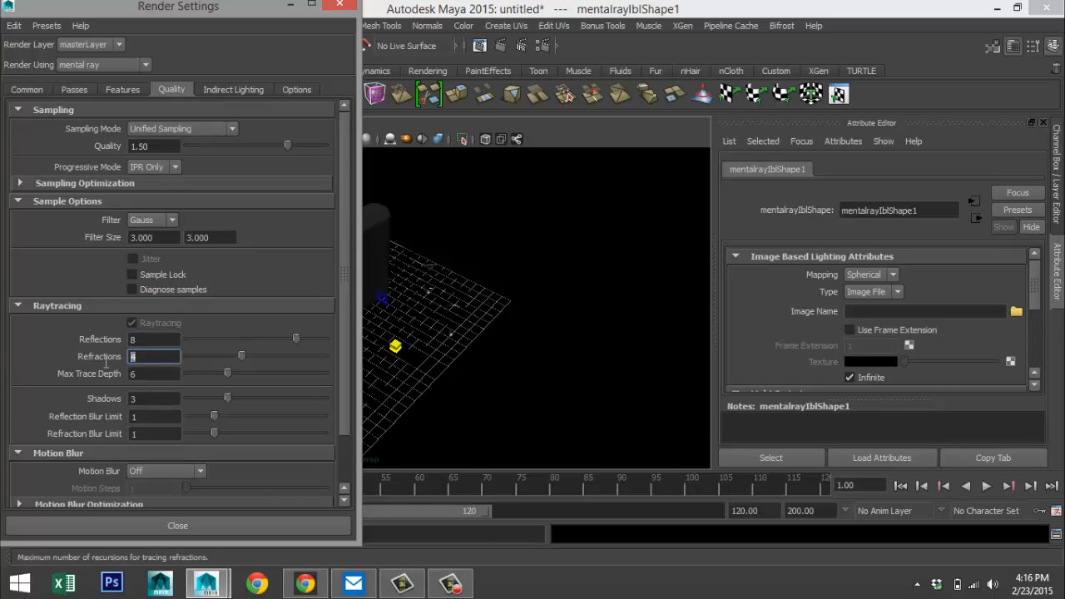
{"action": "type", "text": "8"}
{"action": "key", "text": "Tab"}
{"action": "type", "text": "12"}
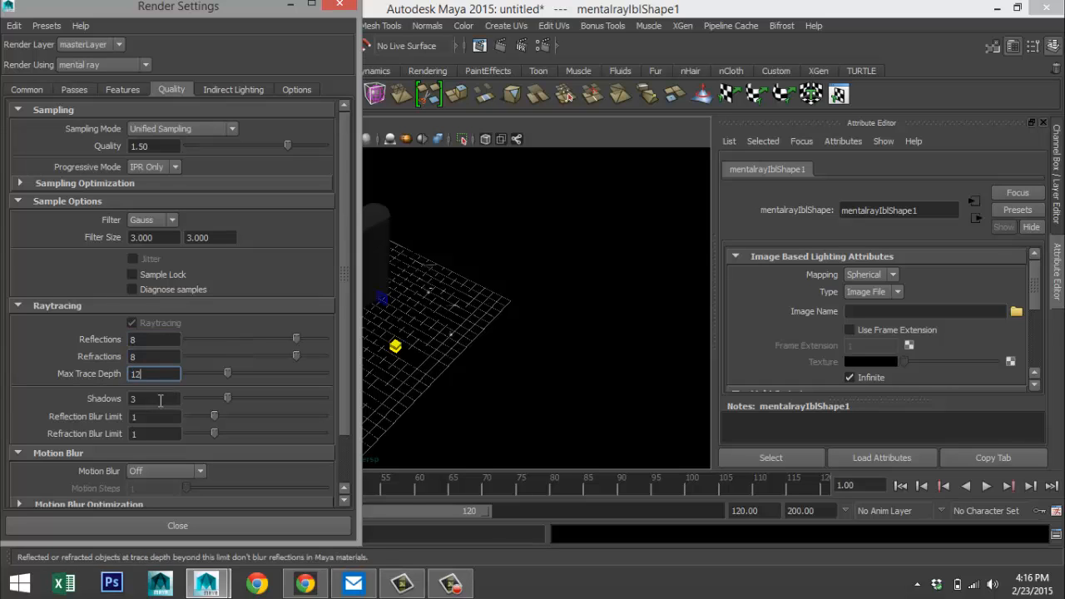
- Set the raytracing shadows to 6 and both the reflection and refraction blur limits to 3, and minimize the render settings
{"action": "key", "text": "Tab"}
{"action": "type", "text": "6"}
{"action": "left_click", "coordinate": [143, 417]}
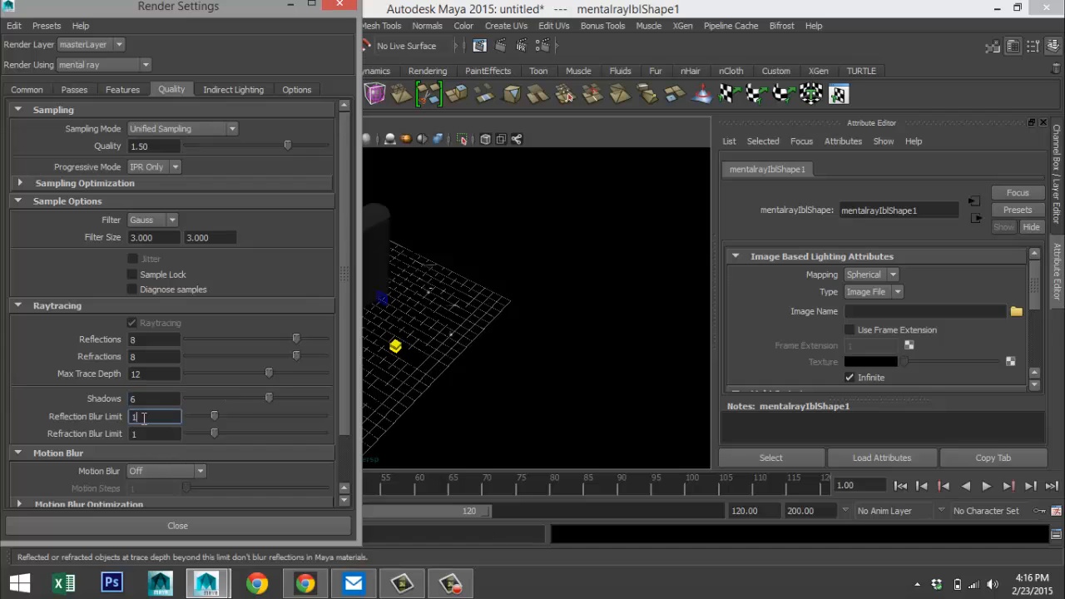
{"action": "type", "text": "3"}
{"action": "key", "text": "Tab"}
{"action": "type", "text": "3"}
{"action": "left_click", "coordinate": [289, 8]}
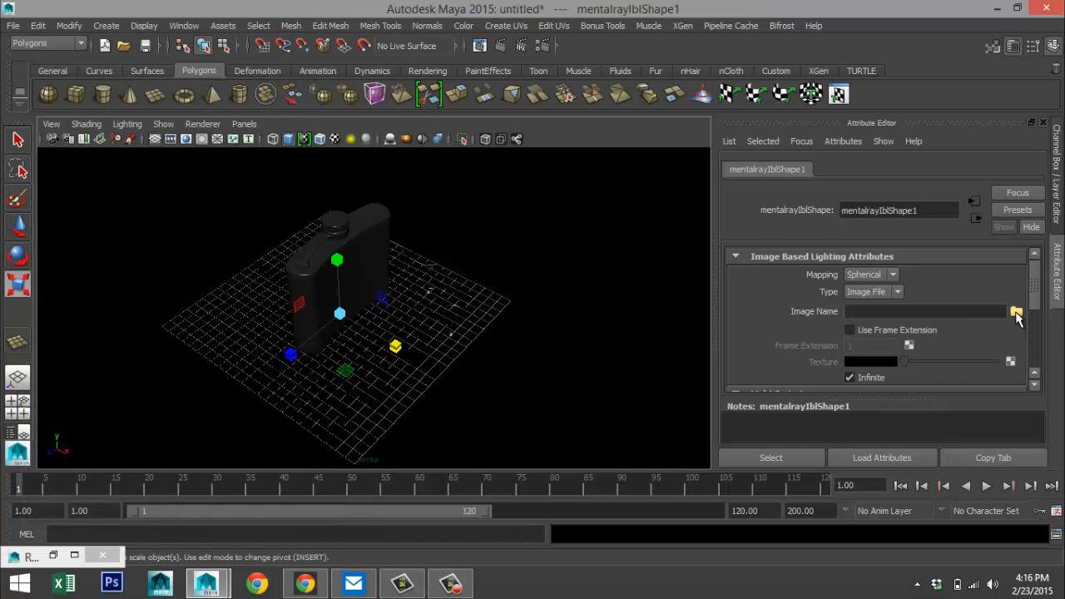
- Load Sky 7.hdr from the Documents\maya\HDRI folder as the image-based lighting image
{"action": "left_click", "coordinate": [1016, 313]}
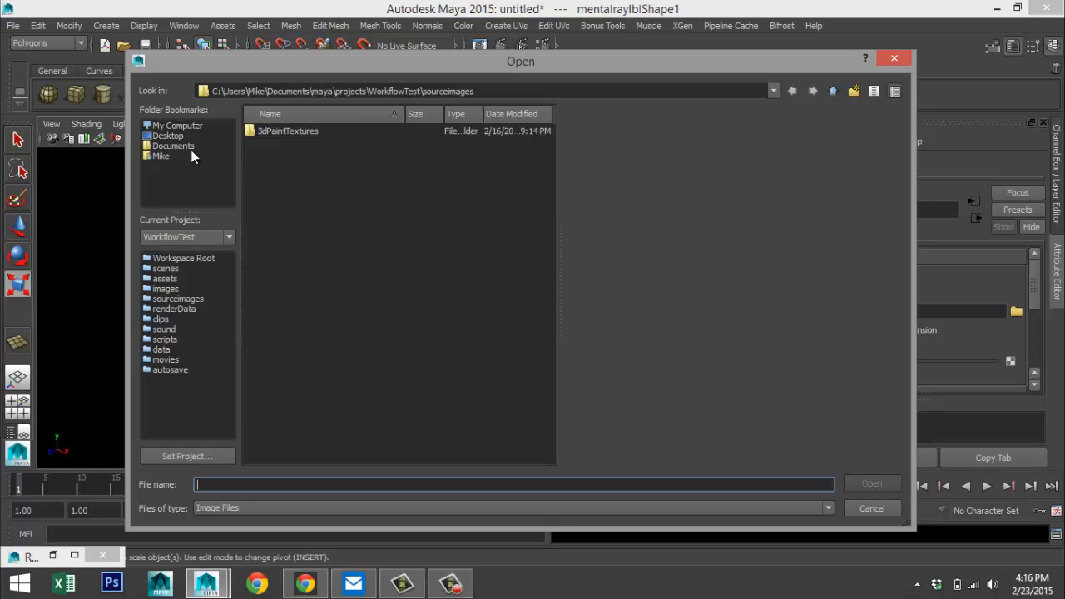
{"action": "left_click", "coordinate": [184, 146]}
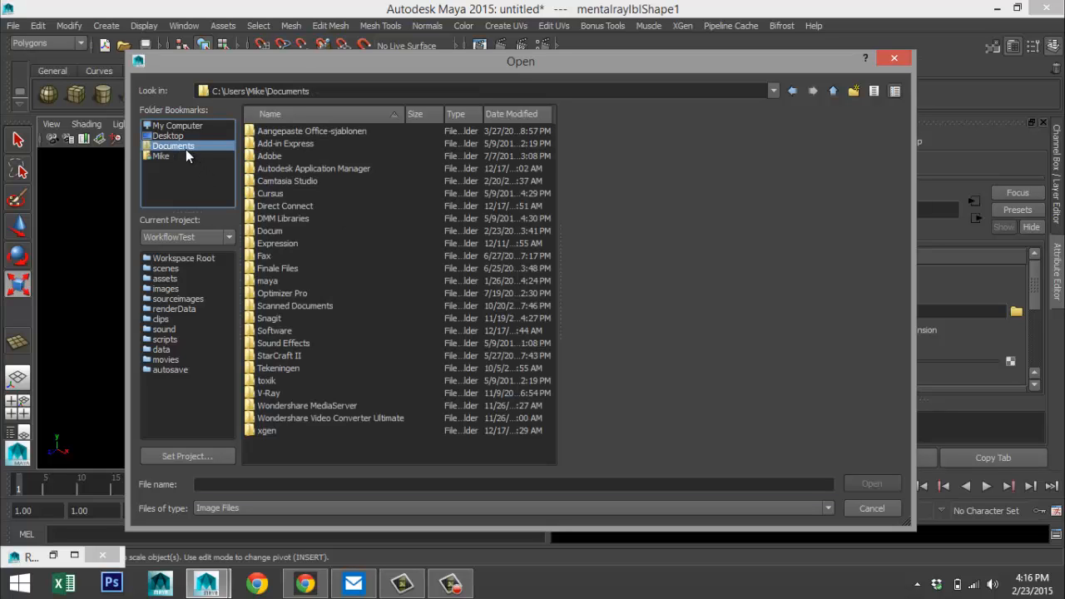
{"action": "double_click", "coordinate": [268, 280]}
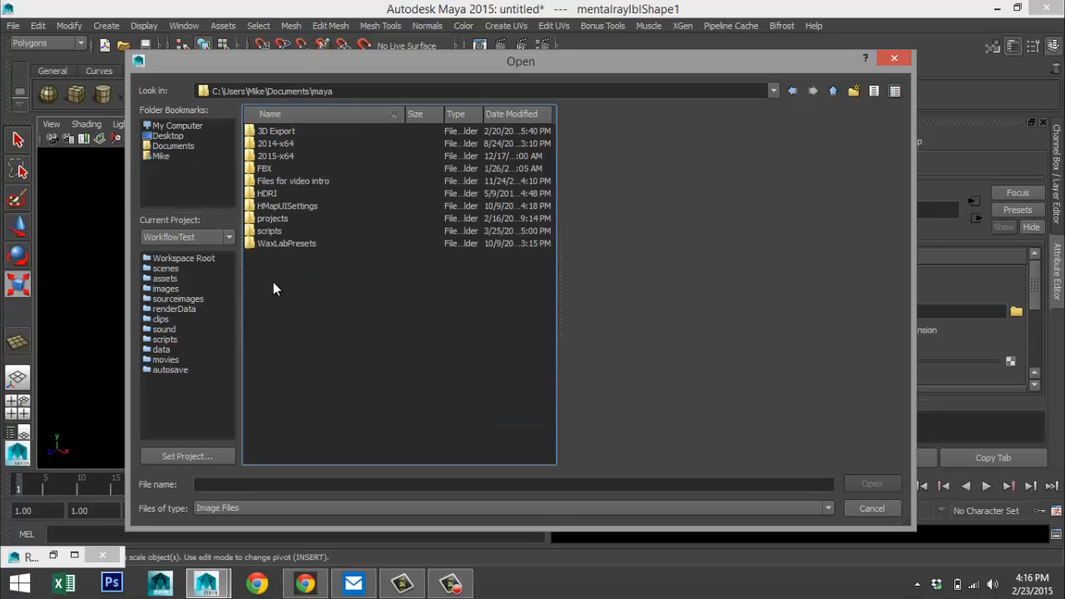
{"action": "double_click", "coordinate": [270, 193]}
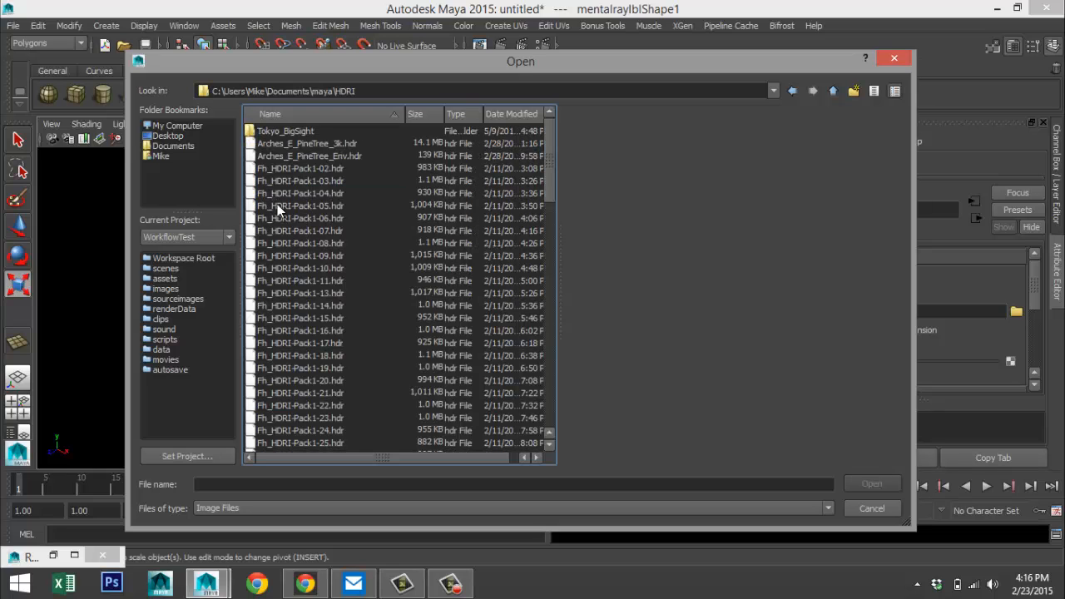
{"action": "scroll", "coordinate": [395, 324], "scroll_direction": "down", "scroll_amount": 12}
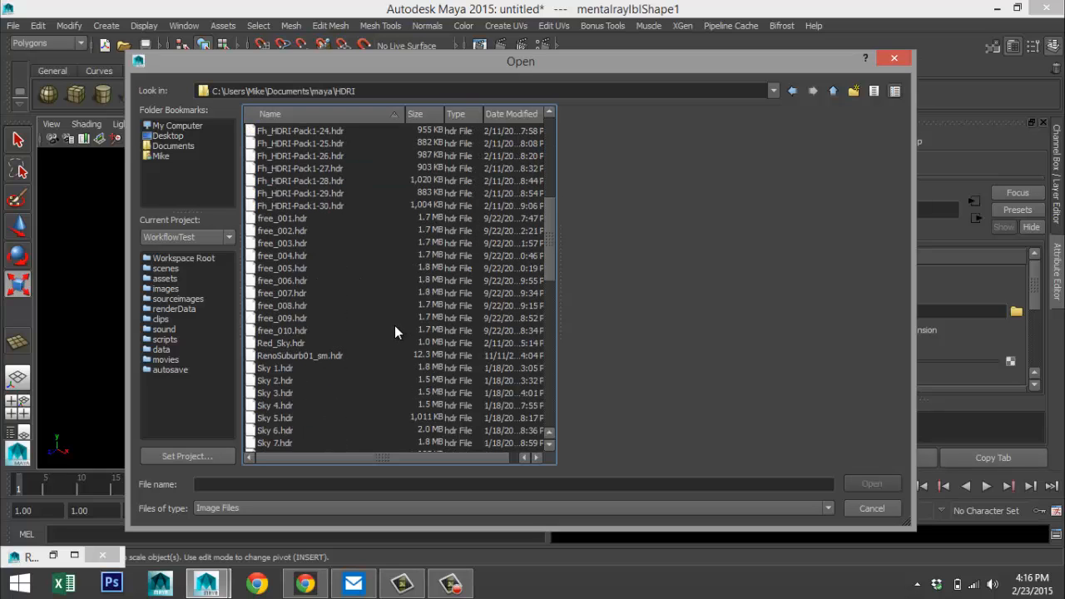
{"action": "left_click", "coordinate": [281, 295]}
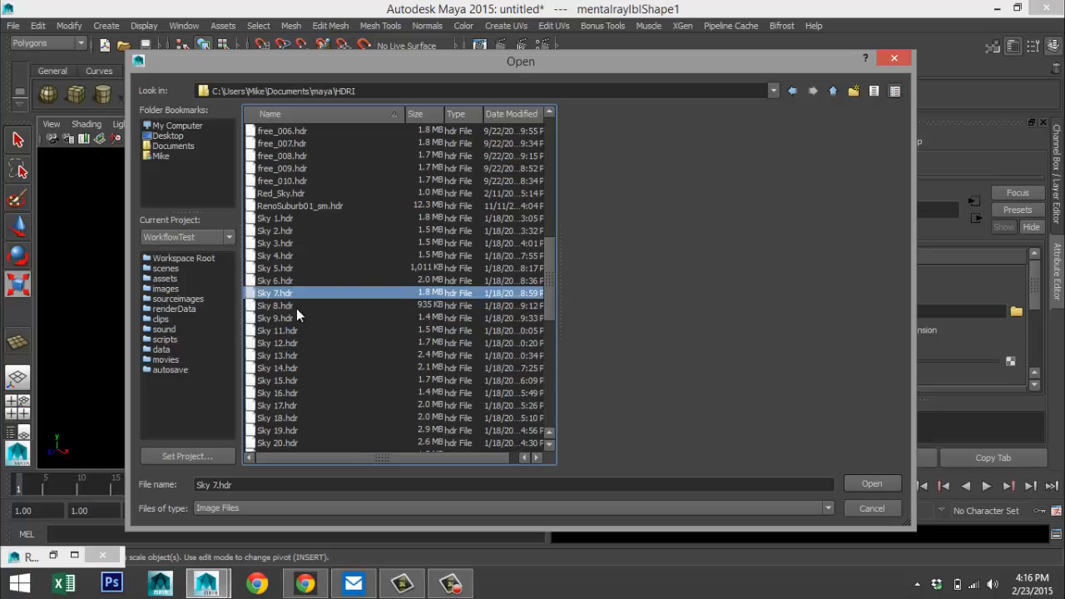
{"action": "left_click", "coordinate": [871, 483]}
- Turn on the resolution gate and frame the canteen and both cups inside it in the perspective view
{"action": "left_click_drag", "start_coordinate": [459, 344], "coordinate": [482, 288], "text": "alt"}
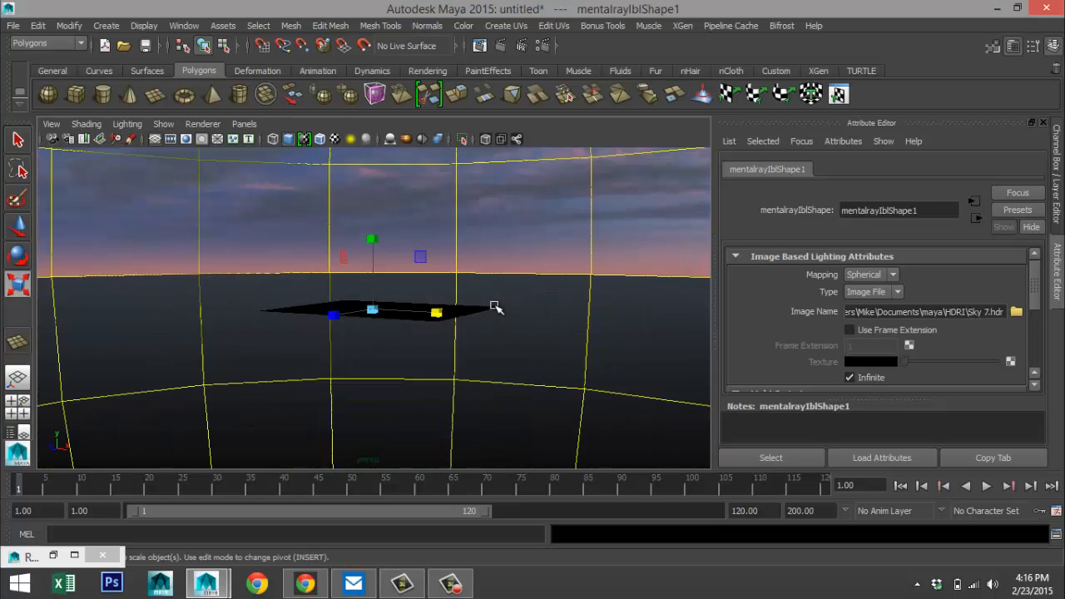
{"action": "scroll", "coordinate": [496, 307], "scroll_direction": "up", "scroll_amount": 5}
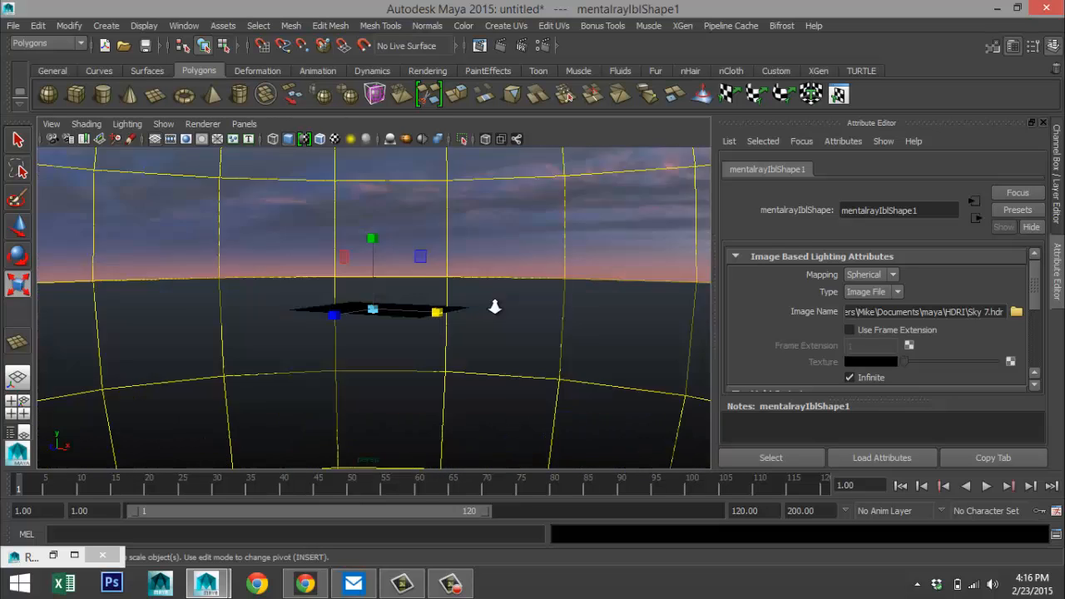
{"action": "scroll", "coordinate": [495, 308], "scroll_direction": "up", "scroll_amount": 4}
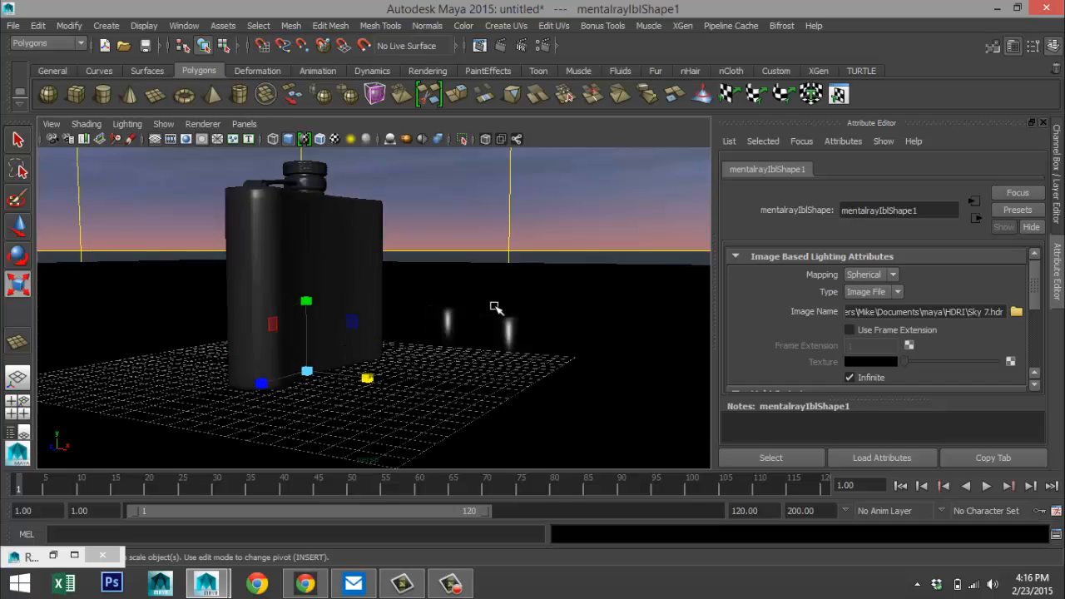
{"action": "left_click_drag", "start_coordinate": [460, 279], "coordinate": [469, 318], "text": "alt"}
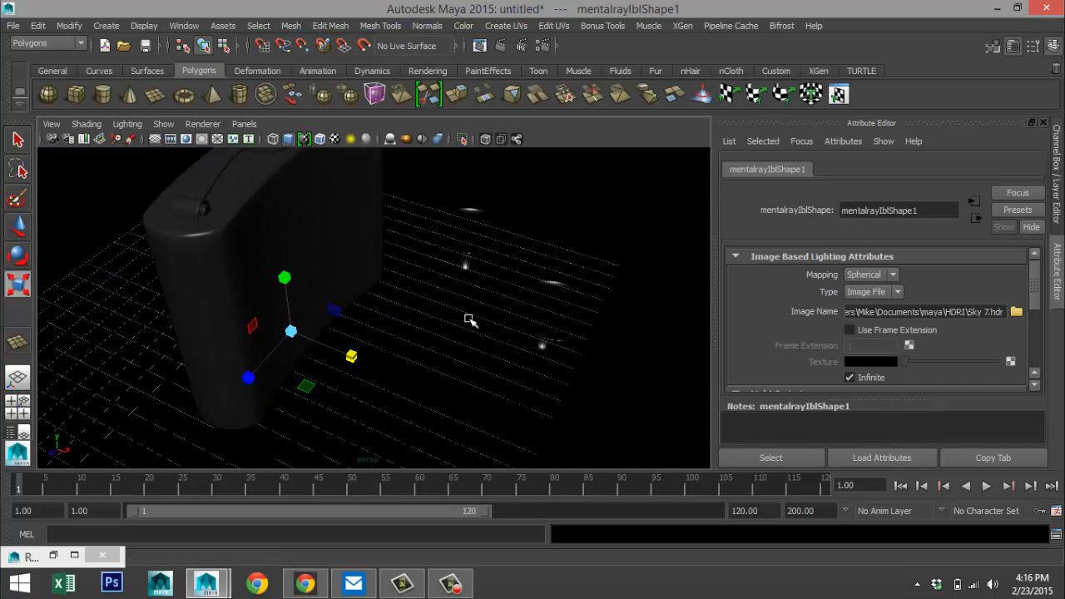
{"action": "middle_click_drag", "start_coordinate": [469, 320], "coordinate": [495, 337], "text": "alt"}
{"action": "scroll", "coordinate": [496, 338], "scroll_direction": "down", "scroll_amount": 2}
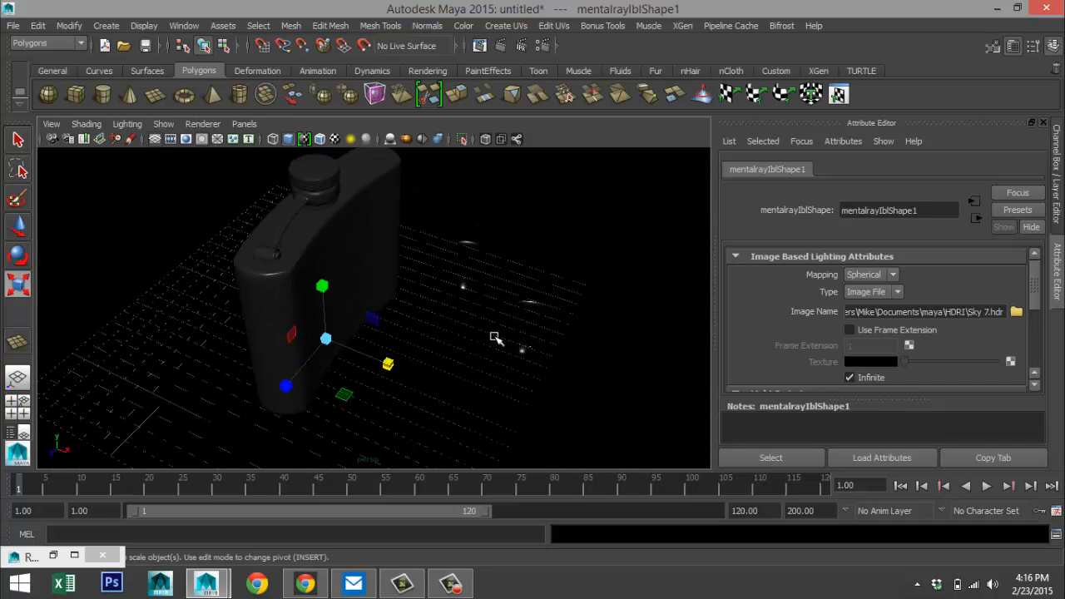
{"action": "scroll", "coordinate": [496, 337], "scroll_direction": "down", "scroll_amount": 2}
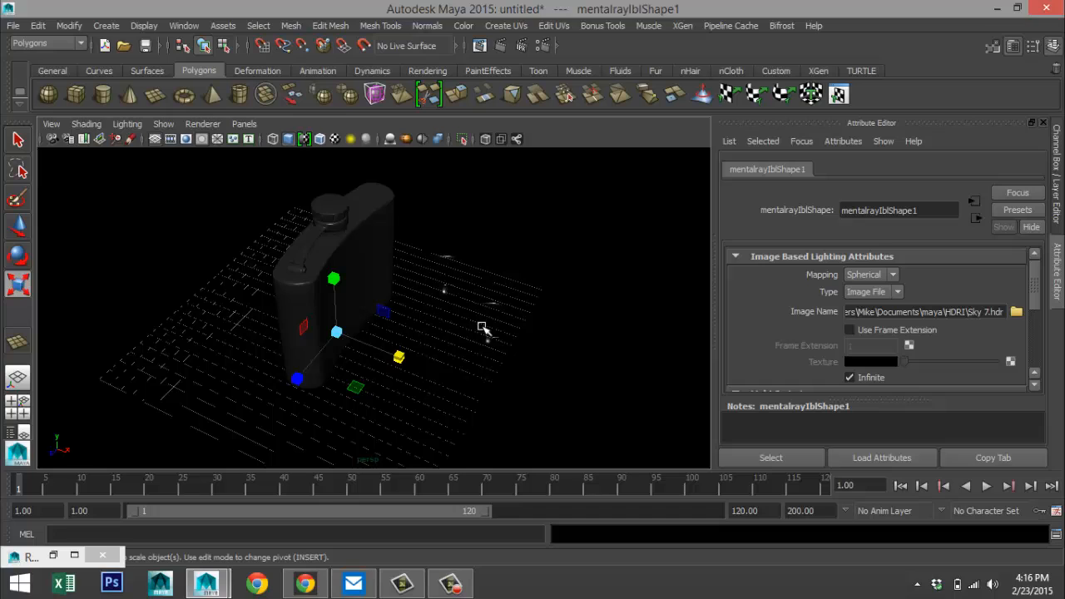
{"action": "left_click", "coordinate": [186, 140]}
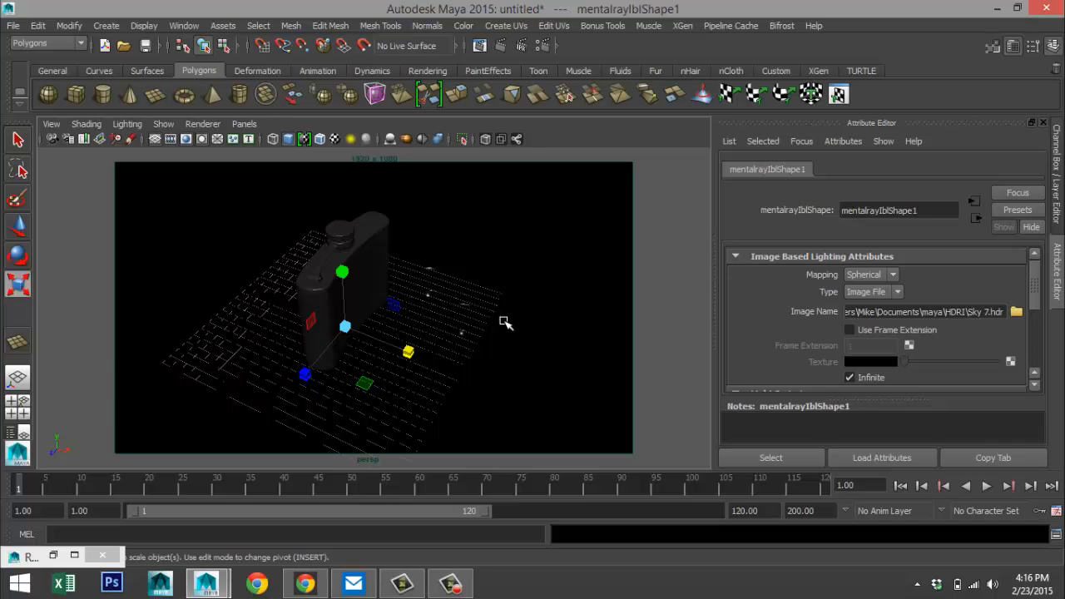
{"action": "scroll", "coordinate": [502, 319], "scroll_direction": "up", "scroll_amount": 1}
{"action": "scroll", "coordinate": [502, 328], "scroll_direction": "up", "scroll_amount": 1}
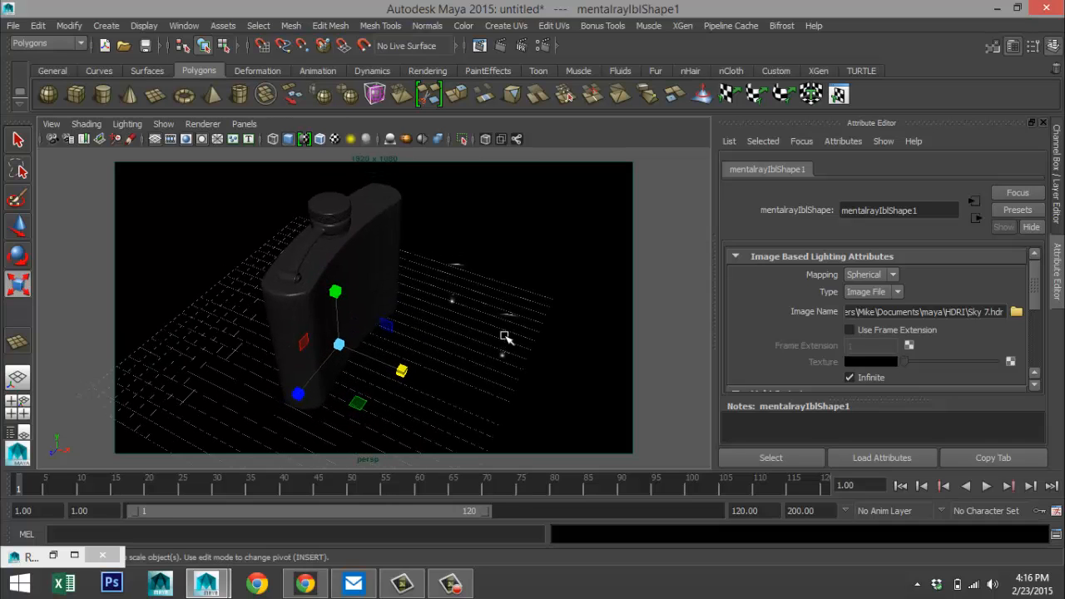
{"action": "left_click_drag", "start_coordinate": [501, 355], "coordinate": [502, 342], "text": "alt"}
{"action": "middle_click_drag", "start_coordinate": [499, 336], "coordinate": [494, 333], "text": "alt"}
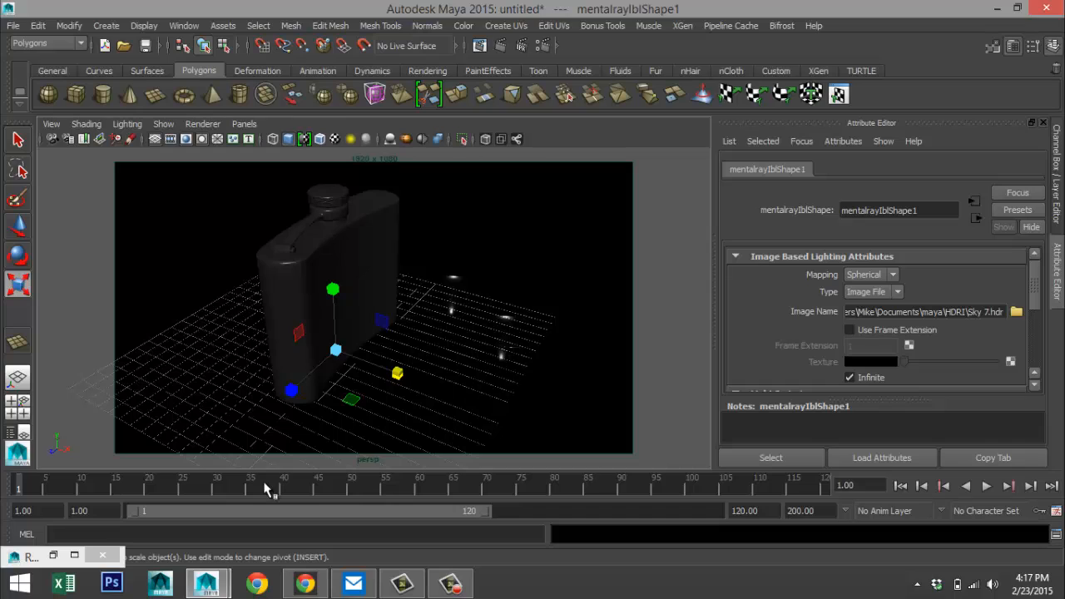
- Render the current frame with mental ray and set the render display's exposure to 1.01 and gamma to 1.33
{"action": "left_click", "coordinate": [503, 48]}
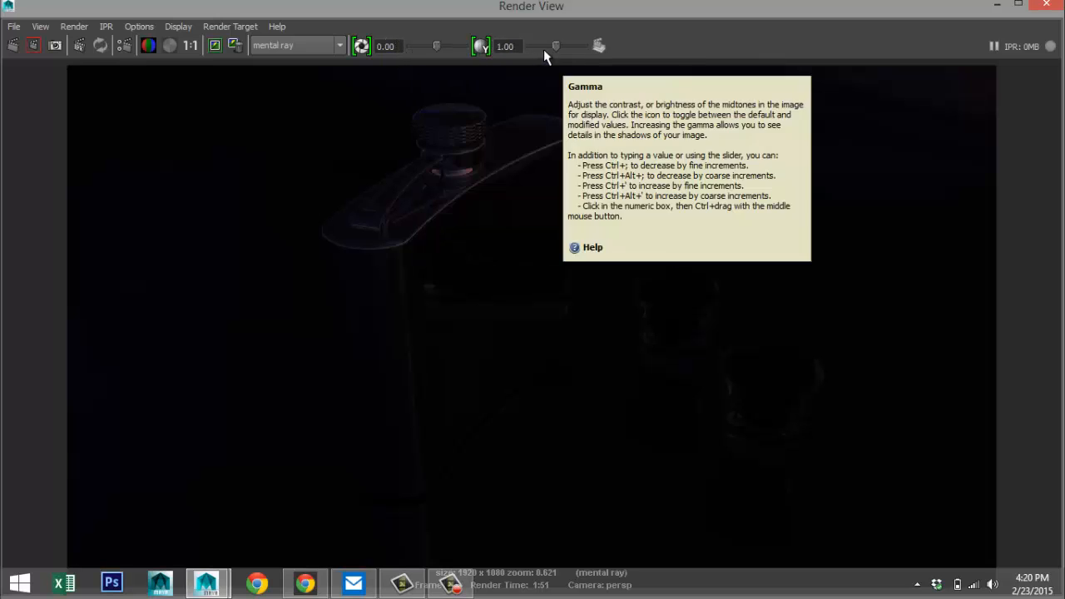
{"action": "left_click", "coordinate": [436, 46]}
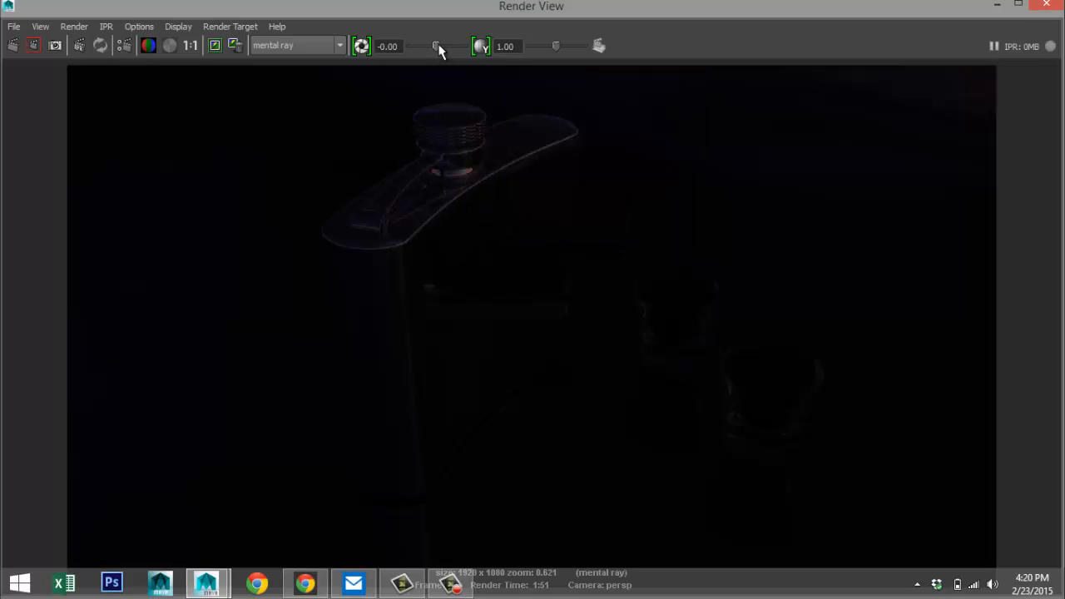
{"action": "left_click_drag", "start_coordinate": [441, 46], "coordinate": [452, 48]}
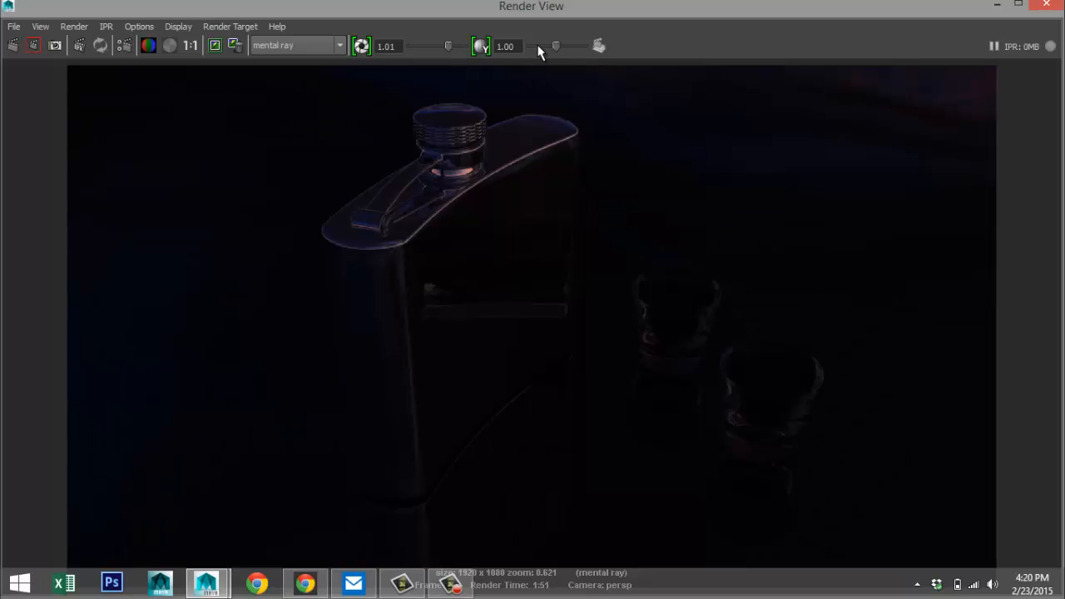
{"action": "mouse_move", "coordinate": [557, 43]}
{"action": "left_mouse_down"}
{"action": "mouse_move", "coordinate": [570, 43]}
{"action": "mouse_move", "coordinate": [564, 51]}
{"action": "left_mouse_up"}
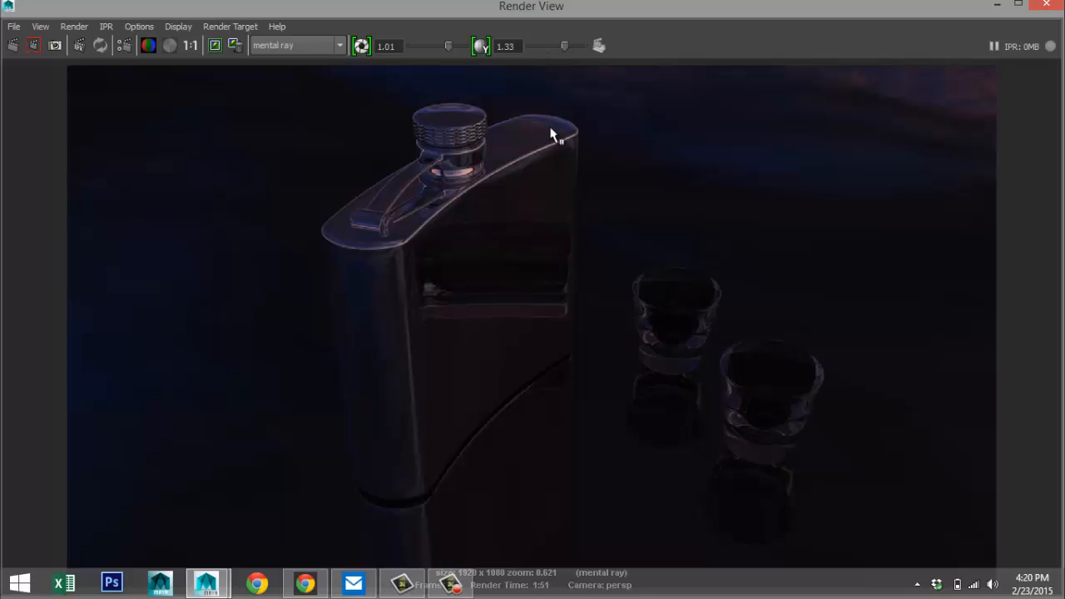
- Keep the rendered image in the Render View and minimize the render window
{"action": "left_click", "coordinate": [998, 6]}
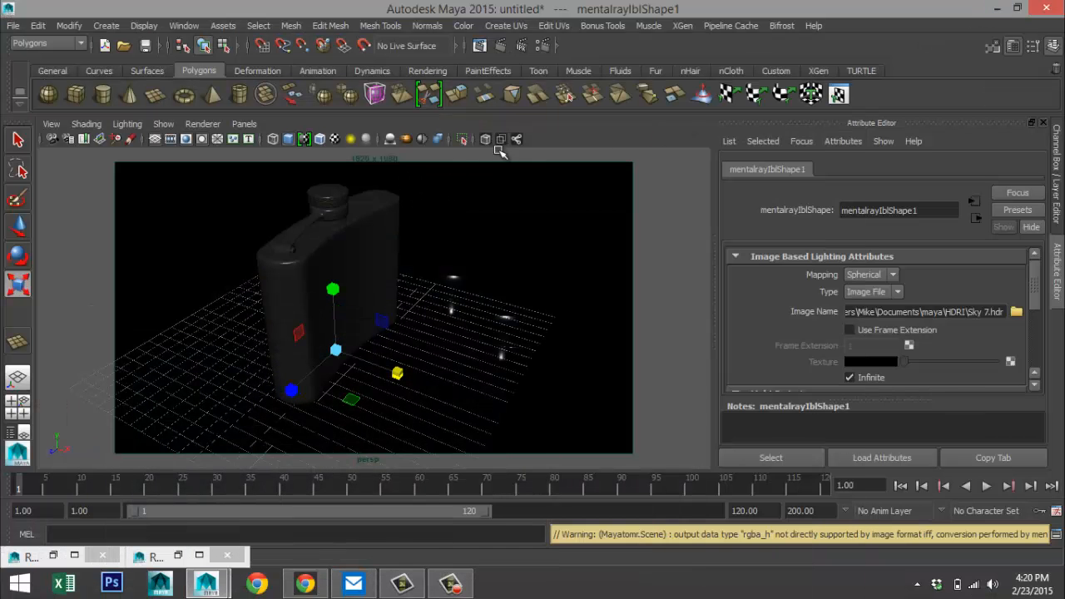
{"action": "left_click", "coordinate": [200, 555]}
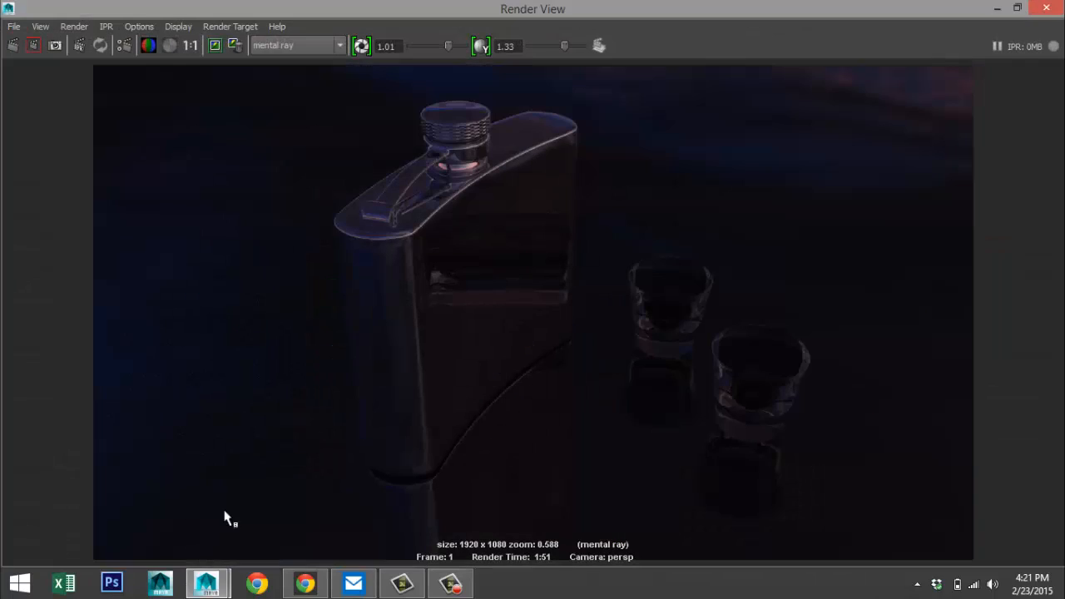
{"action": "left_click", "coordinate": [215, 47]}
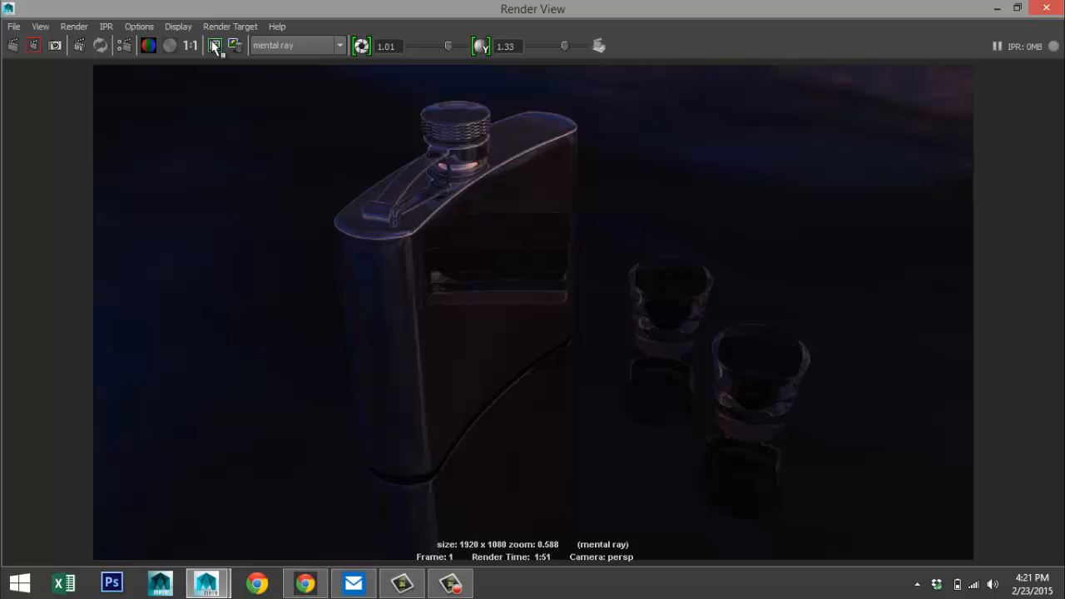
{"action": "left_click", "coordinate": [996, 10]}
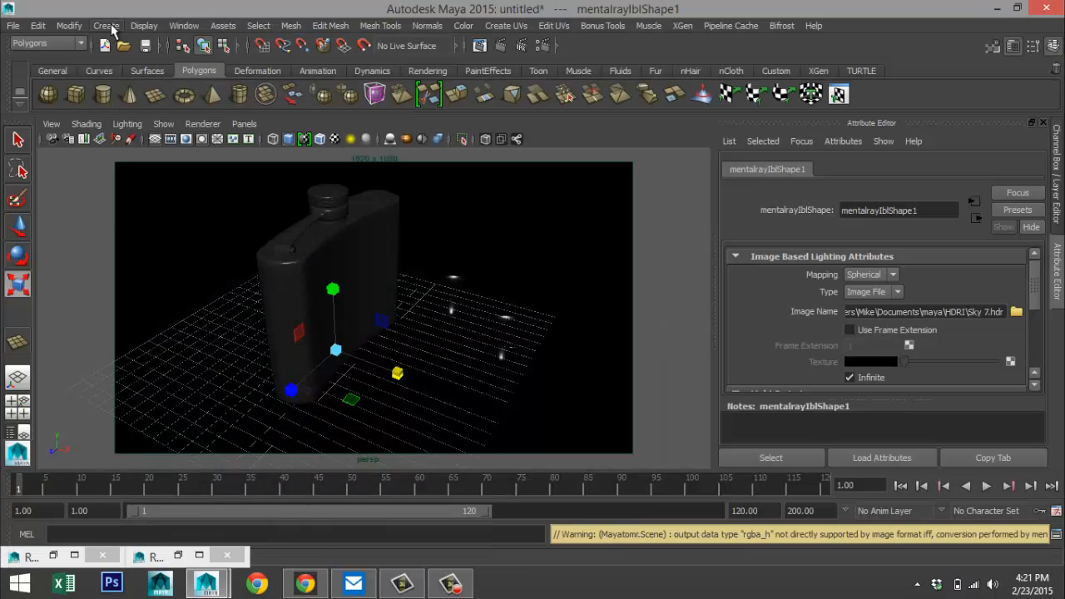
- Create a point light and move it upward and outward along X past the cups, previewing scene lighting in the perspective view
{"action": "left_click", "coordinate": [107, 25]}
{"action": "mouse_move", "coordinate": [154, 90]}
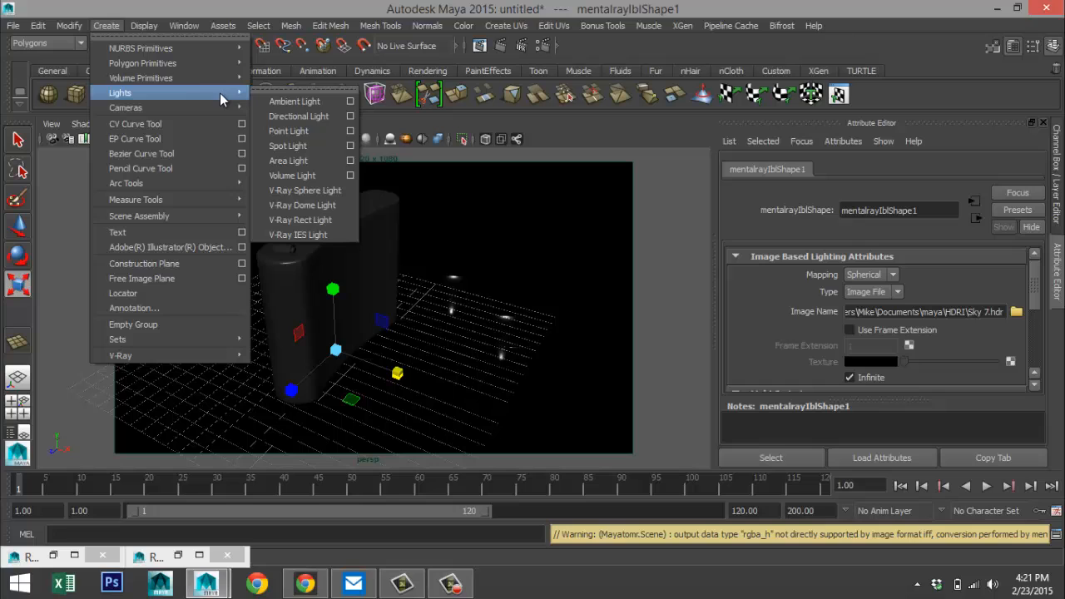
{"action": "left_click", "coordinate": [324, 132]}
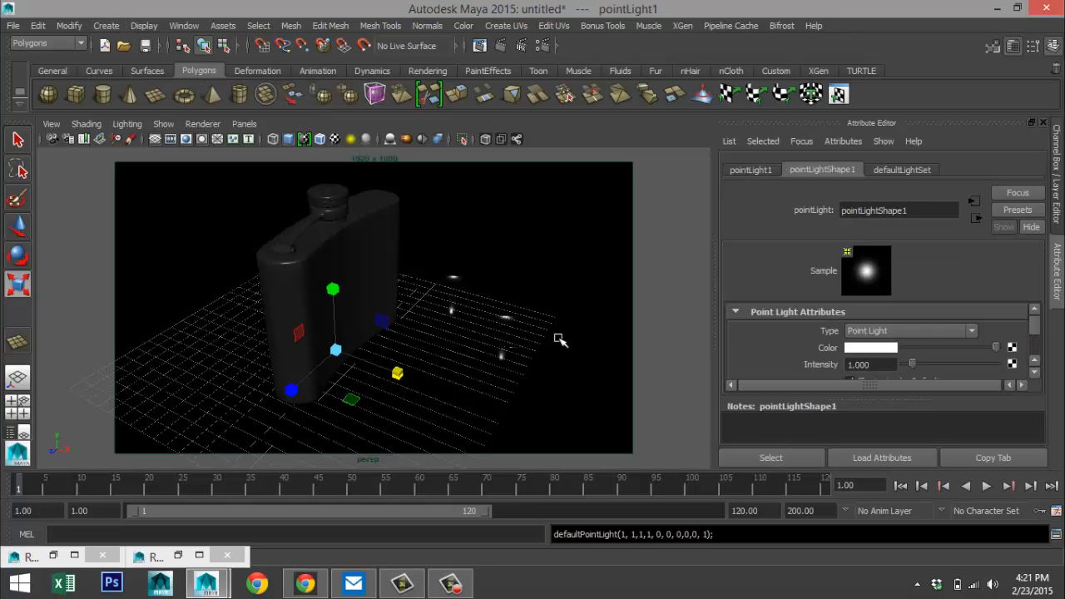
{"action": "key", "text": "w"}
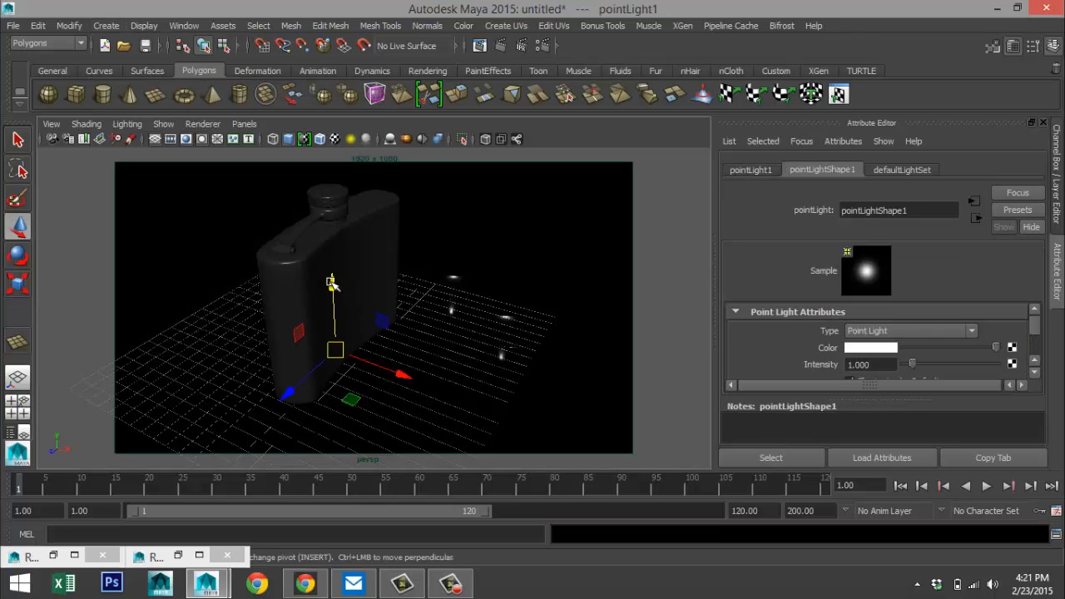
{"action": "left_click_drag", "start_coordinate": [333, 287], "coordinate": [352, 183]}
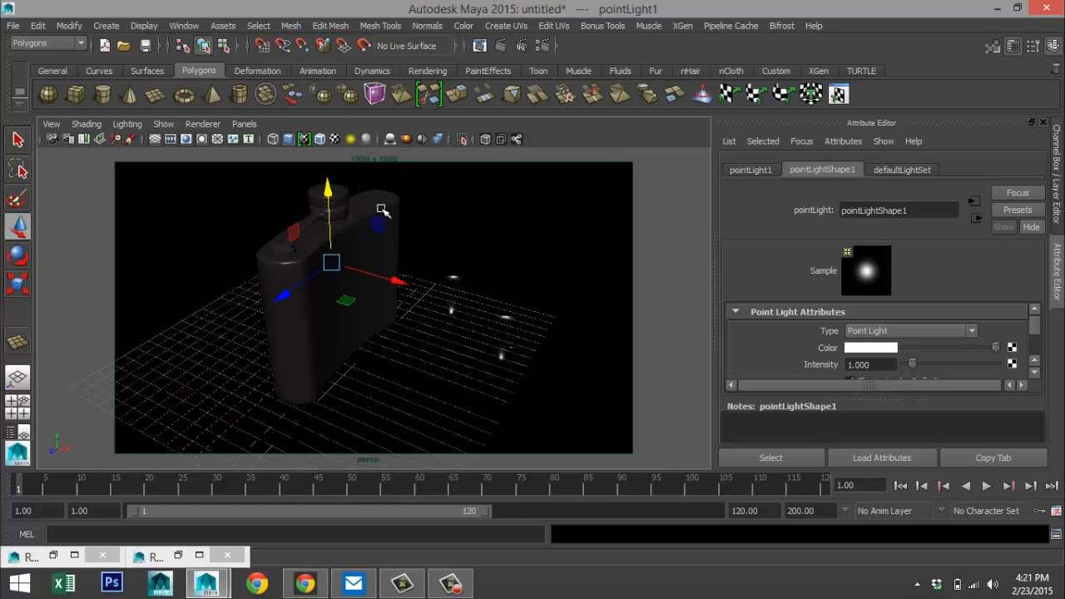
{"action": "key", "text": "7"}
{"action": "left_click_drag", "start_coordinate": [399, 285], "coordinate": [696, 371]}
{"action": "left_click_drag", "start_coordinate": [629, 276], "coordinate": [680, 55]}
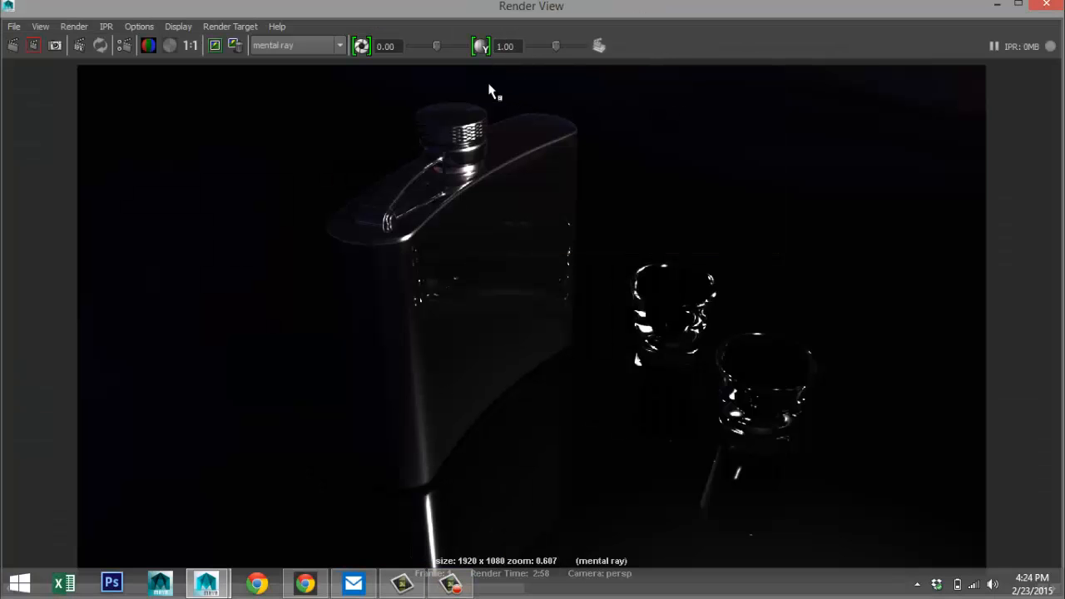
- Set the mental ray render's display exposure to 1.44 and keep its gamma at 1.00
{"action": "left_click", "coordinate": [434, 47]}
{"action": "left_click_drag", "start_coordinate": [441, 48], "coordinate": [453, 55]}
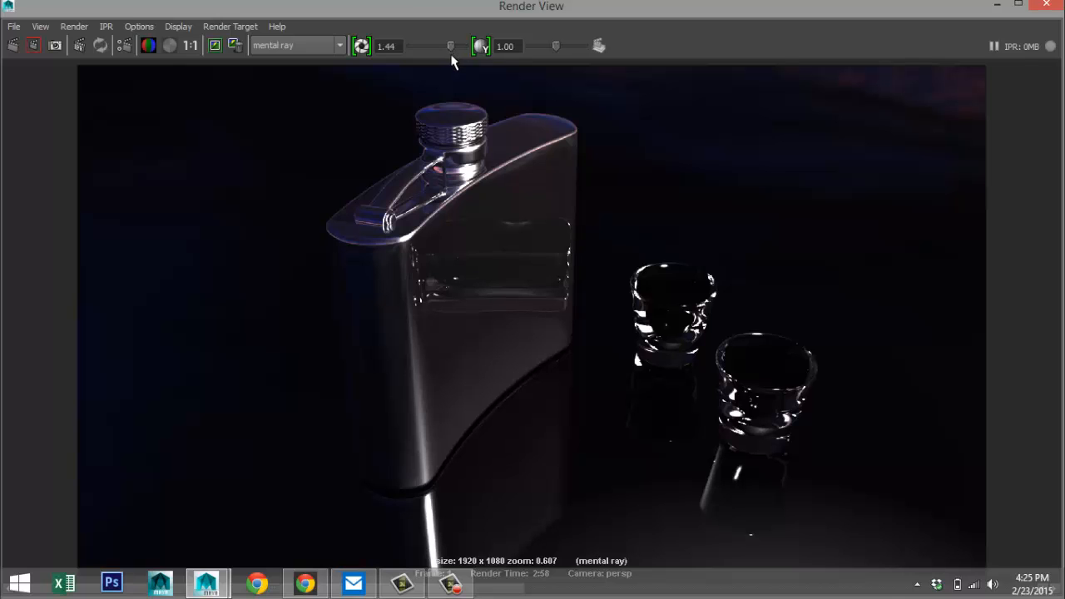
{"action": "mouse_move", "coordinate": [556, 47]}
{"action": "left_mouse_down"}
{"action": "mouse_move", "coordinate": [544, 47]}
{"action": "mouse_move", "coordinate": [575, 50]}
{"action": "mouse_move", "coordinate": [556, 47]}
{"action": "left_mouse_up"}
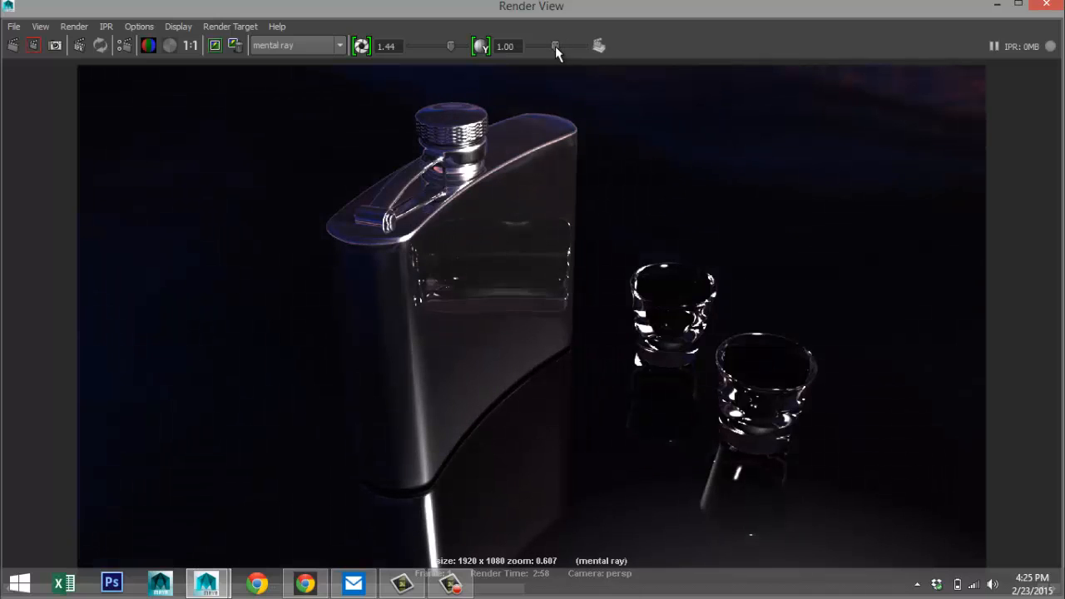